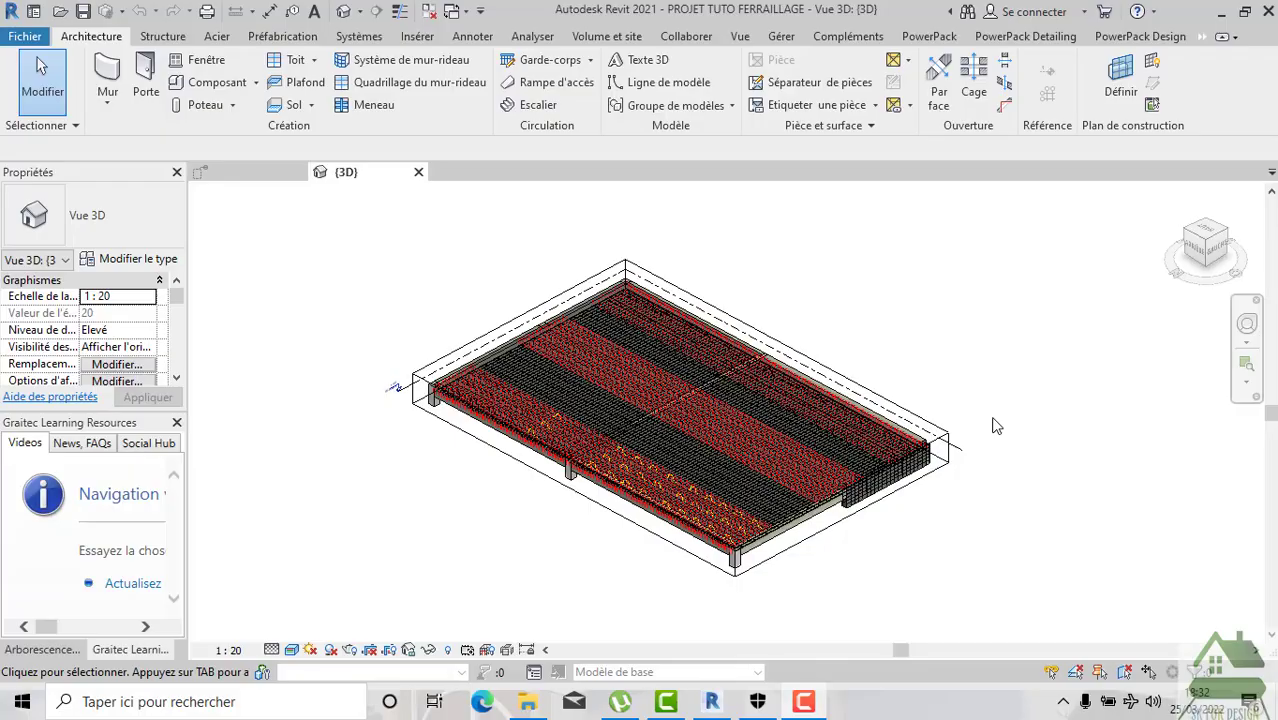
Glance at the Détail 13 detail view, then return to the slab's 3D view.
{"action": "scroll", "coordinate": [675, 420], "scroll_direction": "up", "scroll_amount": 3}
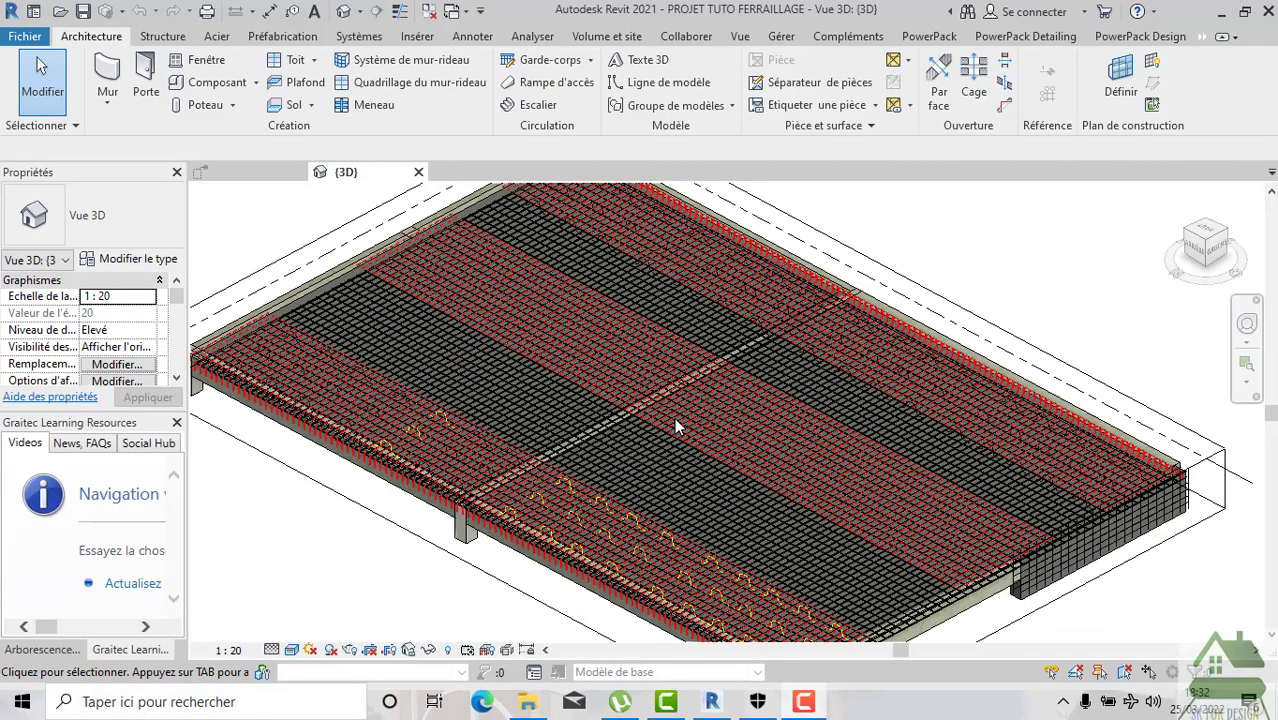
{"action": "scroll", "coordinate": [674, 417], "scroll_direction": "down", "scroll_amount": 2}
{"action": "scroll", "coordinate": [680, 404], "scroll_direction": "down", "scroll_amount": 3}
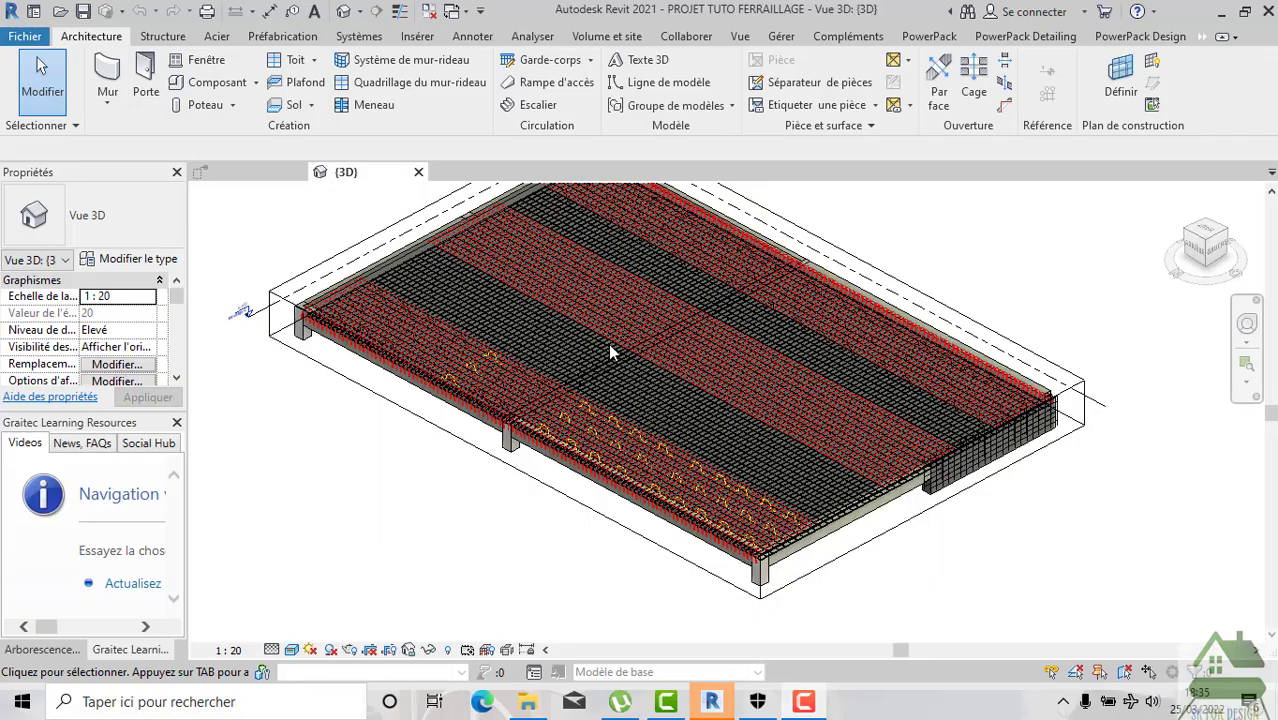
{"action": "scroll", "coordinate": [607, 345], "scroll_direction": "up", "scroll_amount": 2}
{"action": "scroll", "coordinate": [584, 376], "scroll_direction": "up", "scroll_amount": 2}
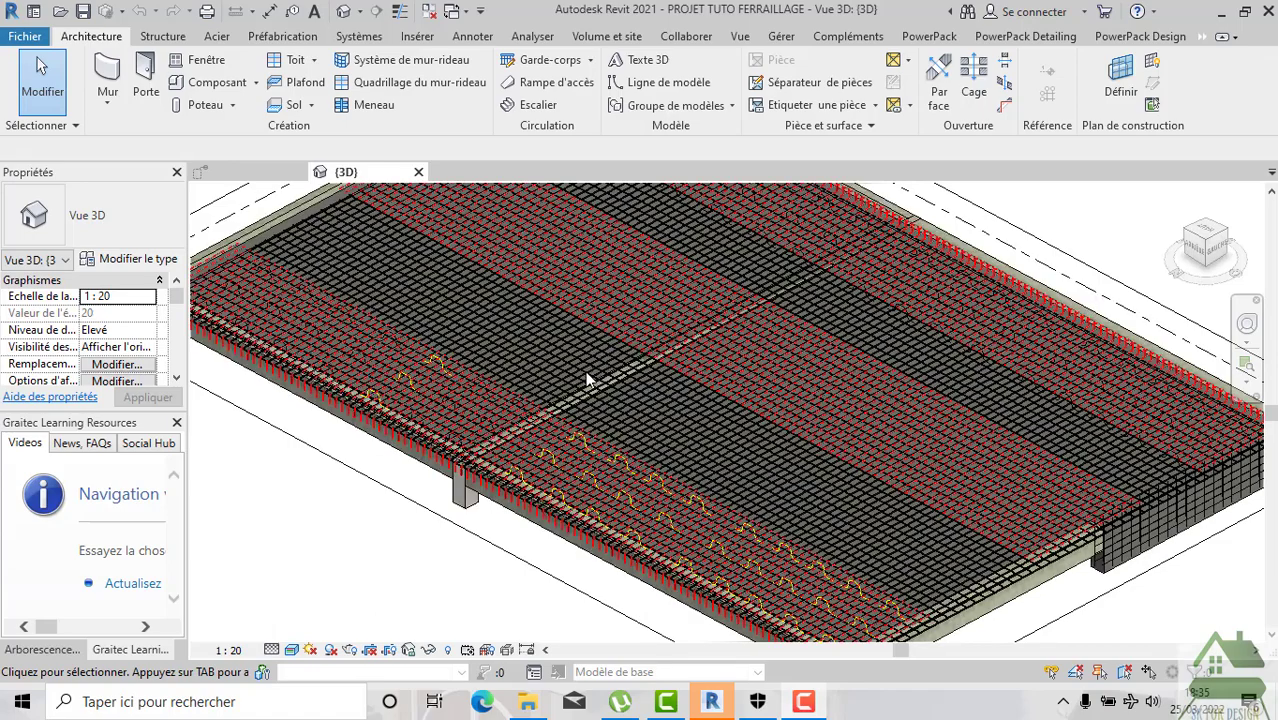
{"action": "scroll", "coordinate": [521, 427], "scroll_direction": "up", "scroll_amount": 2}
{"action": "scroll", "coordinate": [502, 420], "scroll_direction": "up", "scroll_amount": 2}
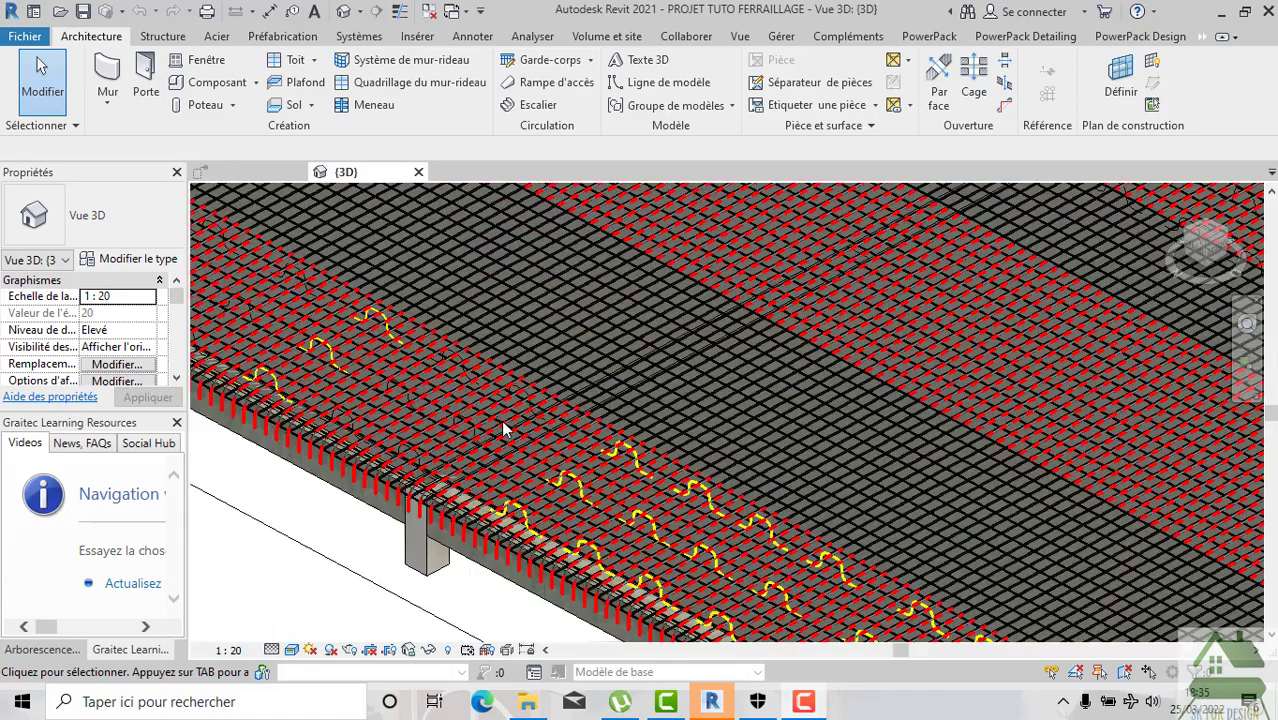
{"action": "scroll", "coordinate": [326, 284], "scroll_direction": "down", "scroll_amount": 2}
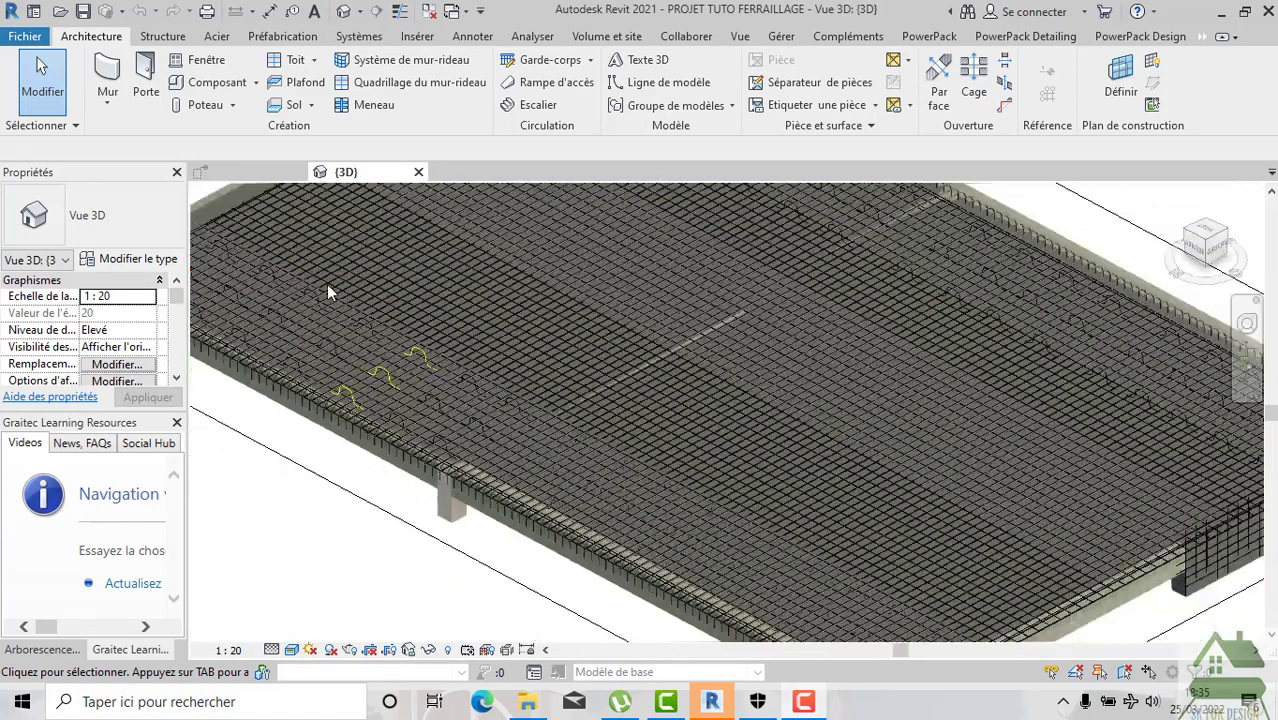
{"action": "left_click", "coordinate": [232, 175]}
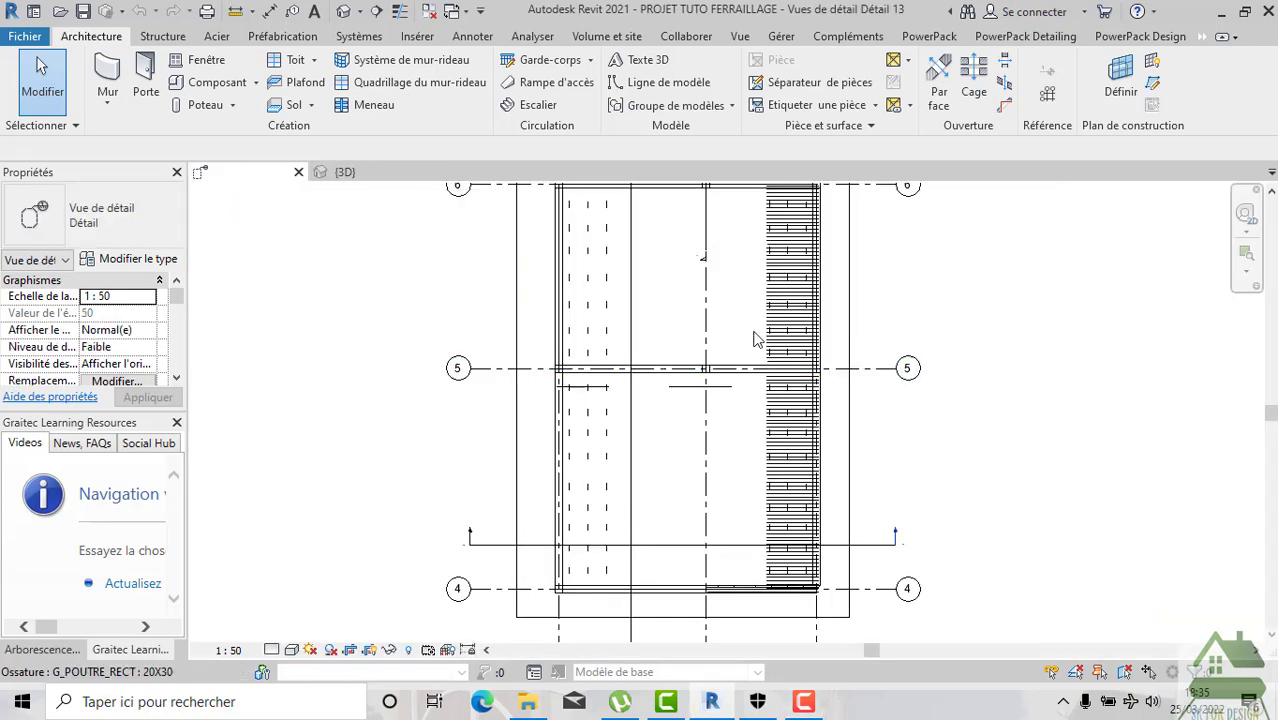
{"action": "left_click", "coordinate": [345, 172]}
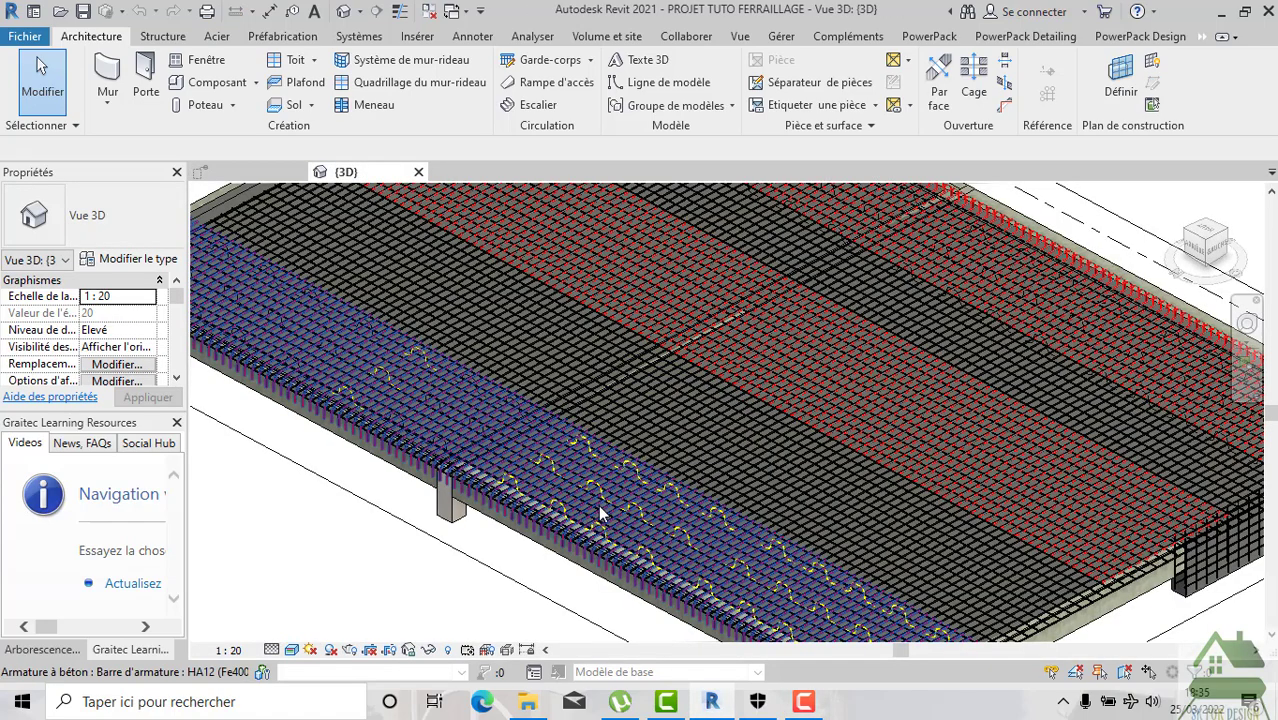
{"action": "scroll", "coordinate": [697, 462], "scroll_direction": "down", "scroll_amount": 3}
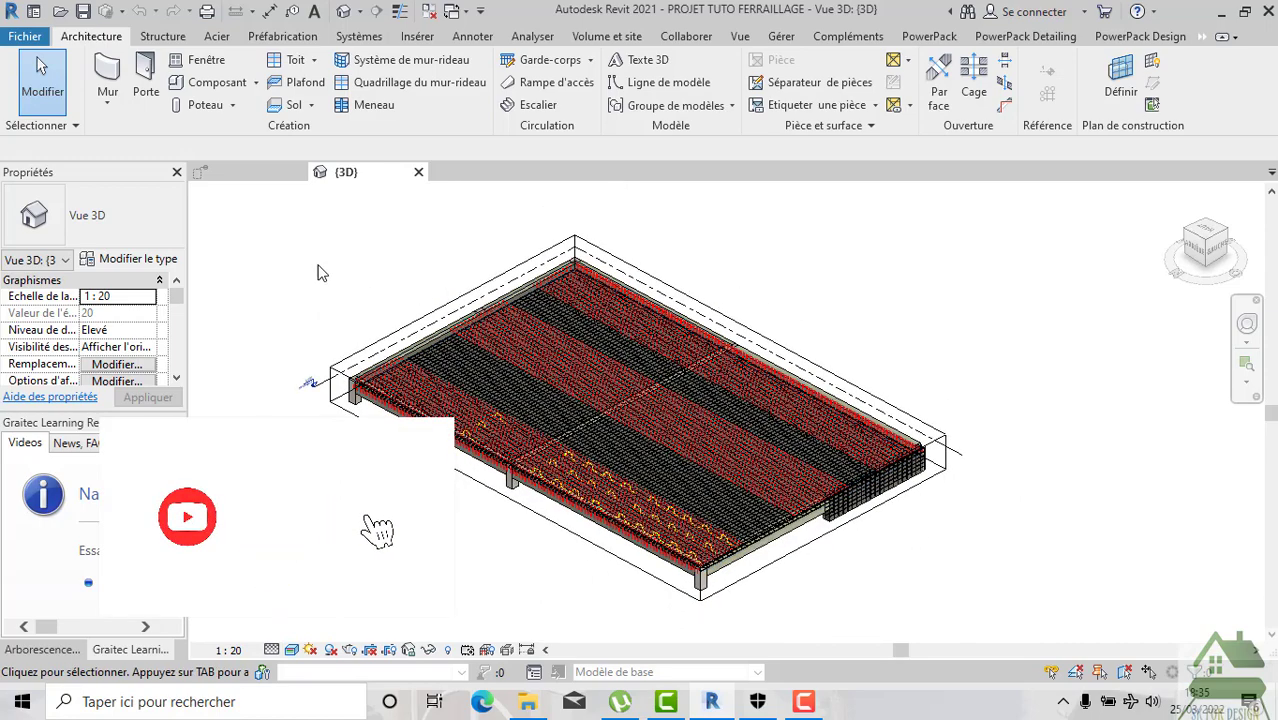
Uncheck Zone de coupe under Étendues so the 3D view shows the whole building.
{"action": "scroll", "coordinate": [125, 335], "scroll_direction": "down", "scroll_amount": 3}
{"action": "scroll", "coordinate": [117, 333], "scroll_direction": "down", "scroll_amount": 4}
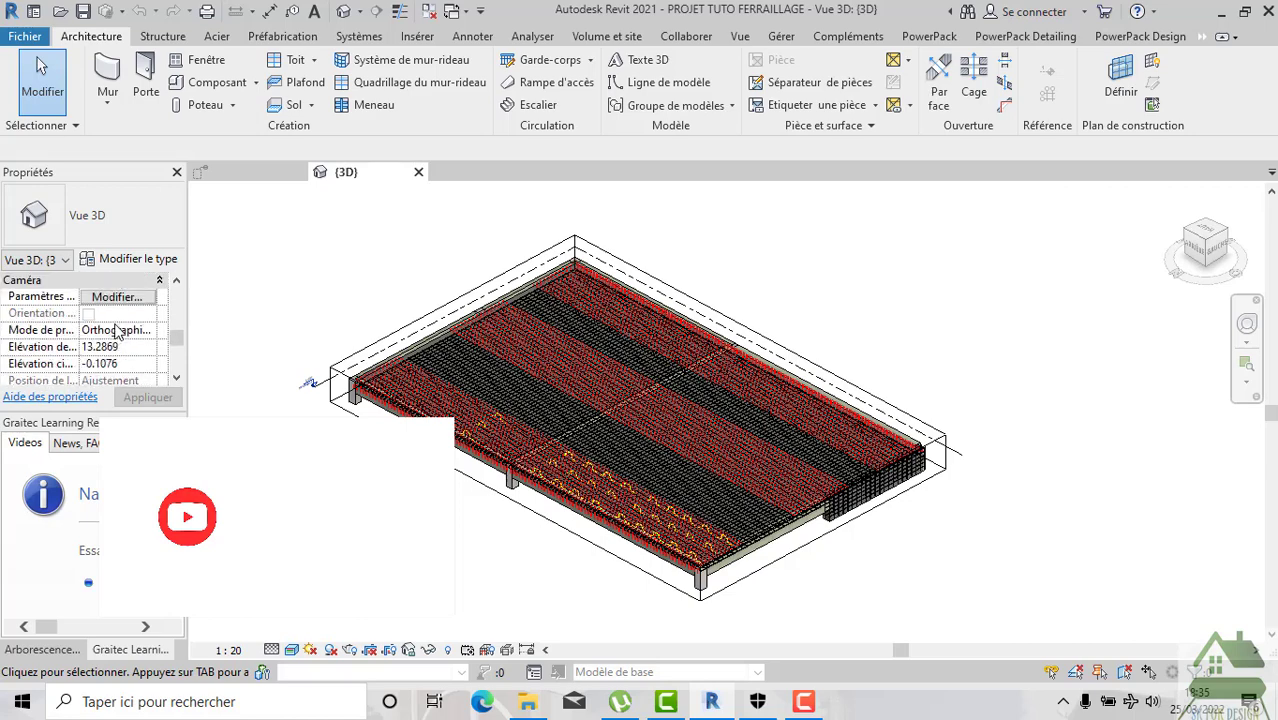
{"action": "scroll", "coordinate": [115, 335], "scroll_direction": "up", "scroll_amount": 1}
{"action": "left_click", "coordinate": [88, 314]}
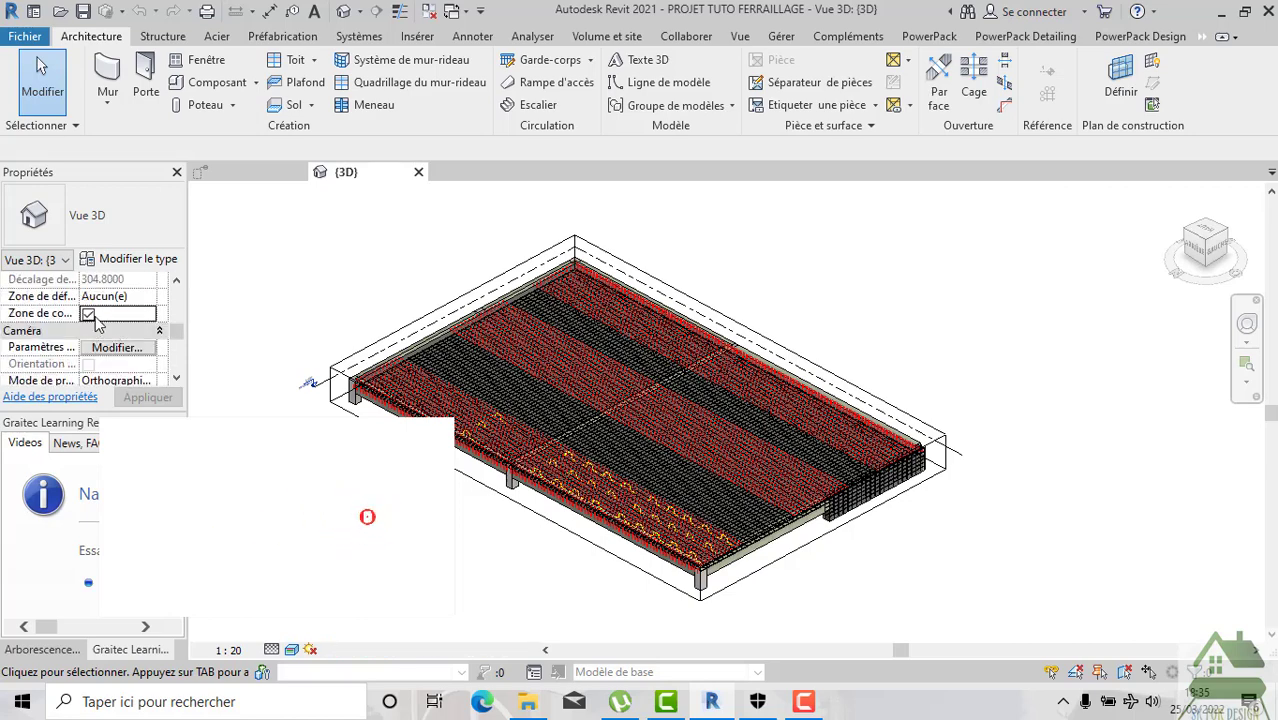
{"action": "left_click", "coordinate": [88, 314]}
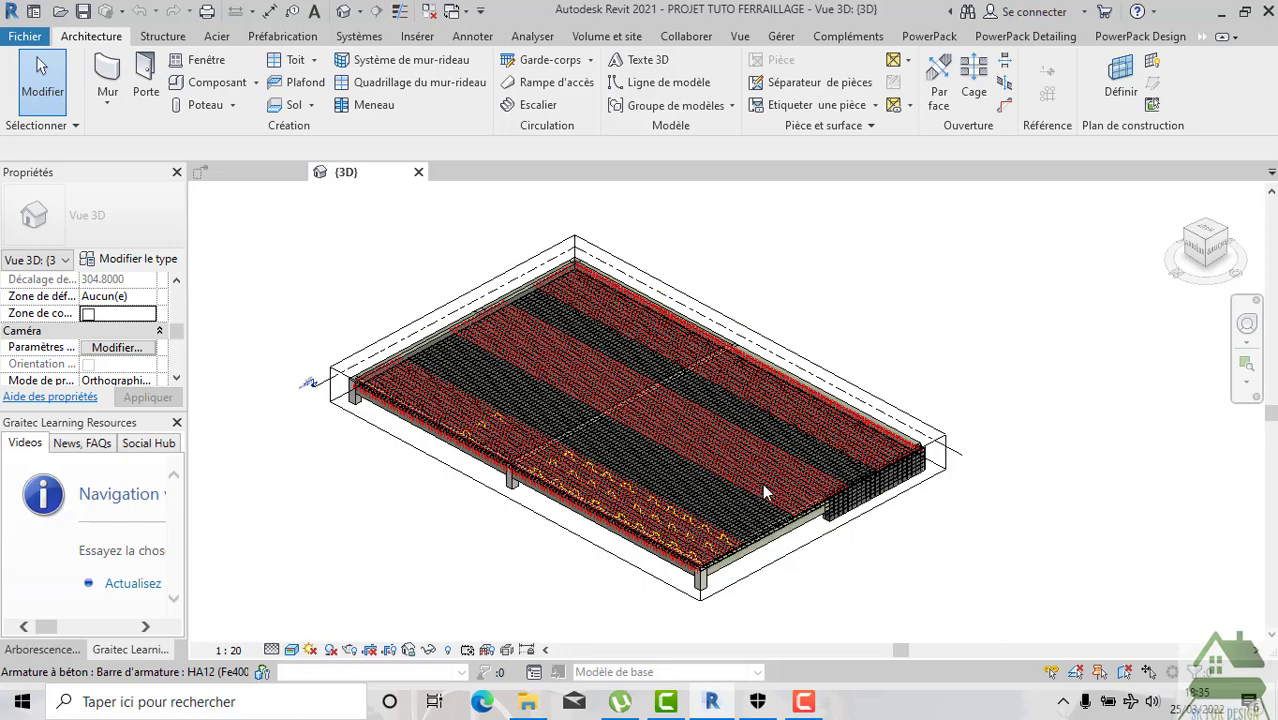
{"action": "scroll", "coordinate": [865, 397], "scroll_direction": "down", "scroll_amount": 2}
{"action": "scroll", "coordinate": [865, 397], "scroll_direction": "down", "scroll_amount": 2}
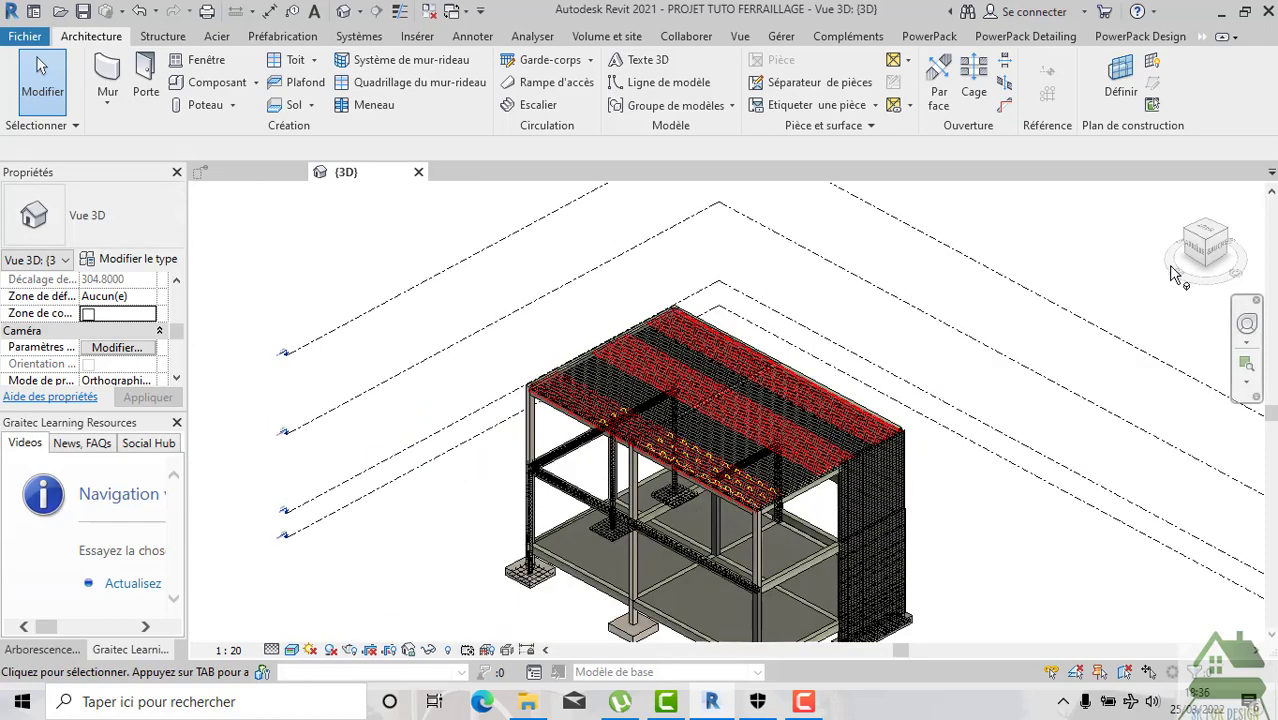
{"action": "left_click", "coordinate": [1216, 262]}
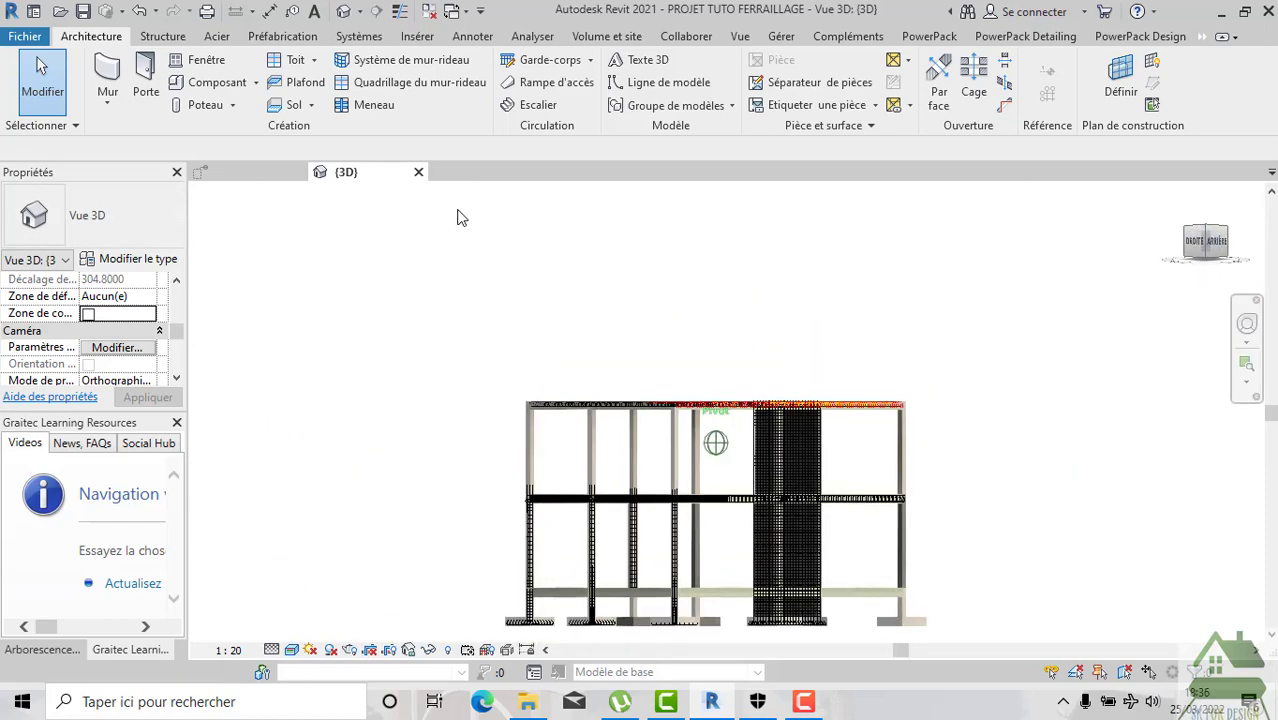
{"action": "middle_click_drag", "start_coordinate": [465, 236], "coordinate": [470, 247], "text": "shift"}
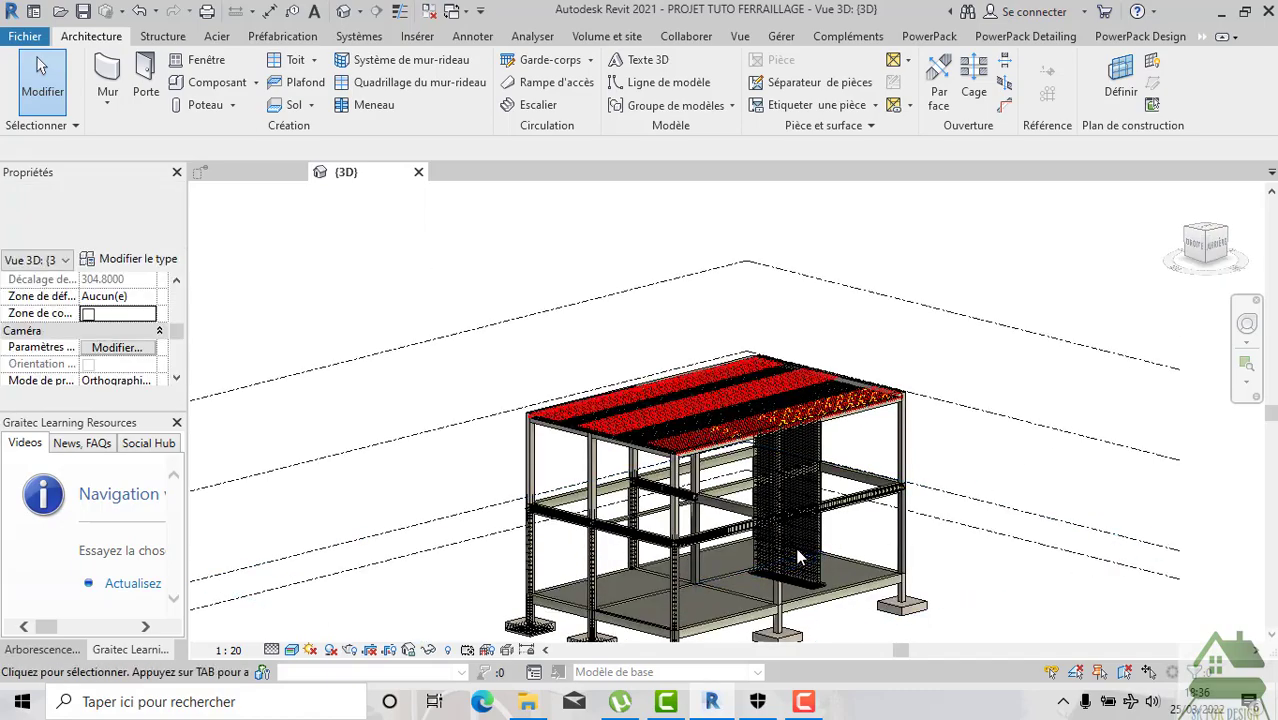
{"action": "scroll", "coordinate": [797, 557], "scroll_direction": "up", "scroll_amount": 3}
{"action": "scroll", "coordinate": [797, 557], "scroll_direction": "up", "scroll_amount": 1}
{"action": "scroll", "coordinate": [797, 557], "scroll_direction": "up", "scroll_amount": 1}
{"action": "middle_click_drag", "start_coordinate": [797, 557], "coordinate": [825, 477]}
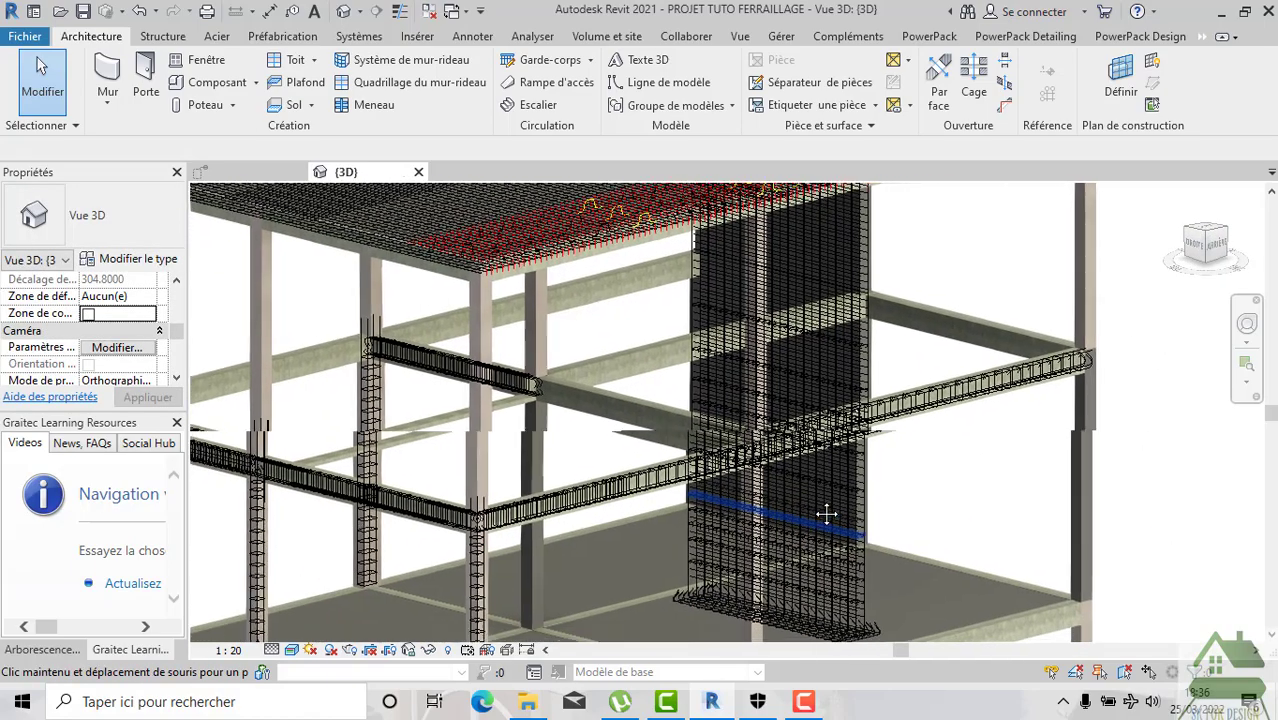
{"action": "scroll", "coordinate": [824, 470], "scroll_direction": "down", "scroll_amount": 3}
{"action": "scroll", "coordinate": [823, 467], "scroll_direction": "down", "scroll_amount": 1}
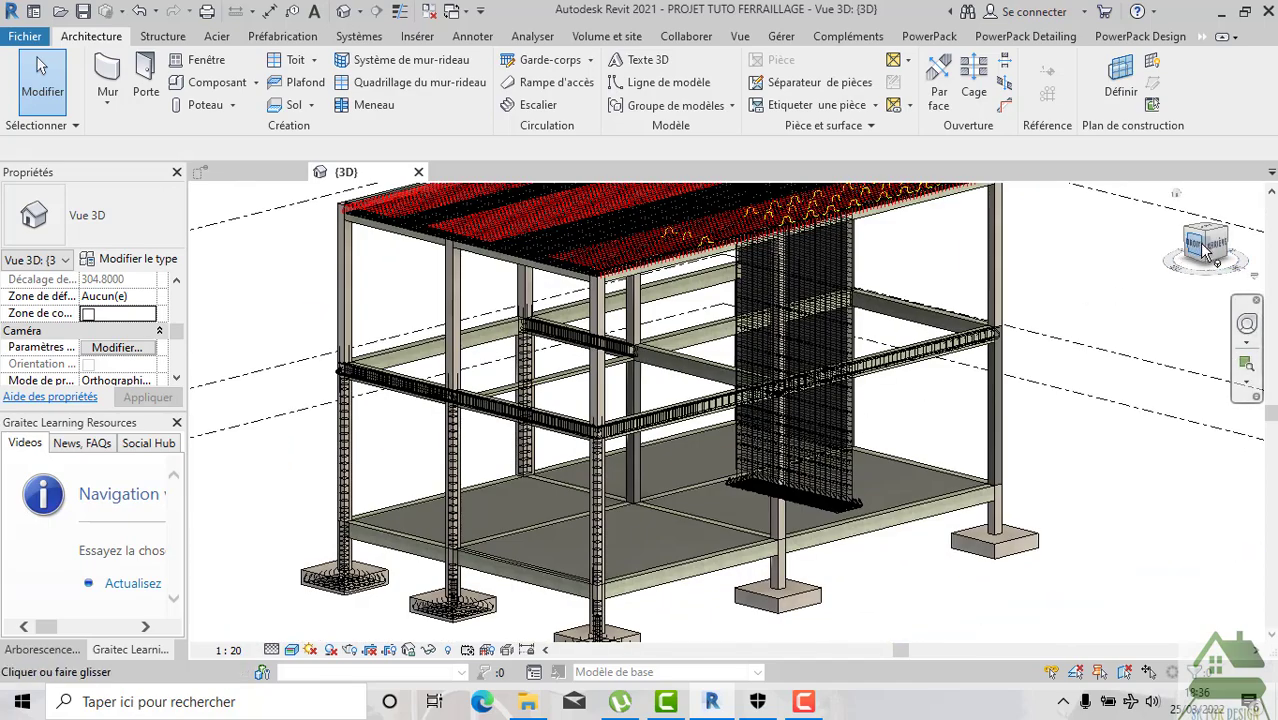
{"action": "left_click_drag", "start_coordinate": [1205, 250], "coordinate": [202, 260]}
{"action": "mouse_move", "coordinate": [202, 260]}
{"action": "middle_mouse_down", "text": "shift"}
{"action": "mouse_move", "coordinate": [666, 251]}
{"action": "mouse_move", "coordinate": [860, 265]}
{"action": "middle_mouse_up", "text": "shift"}
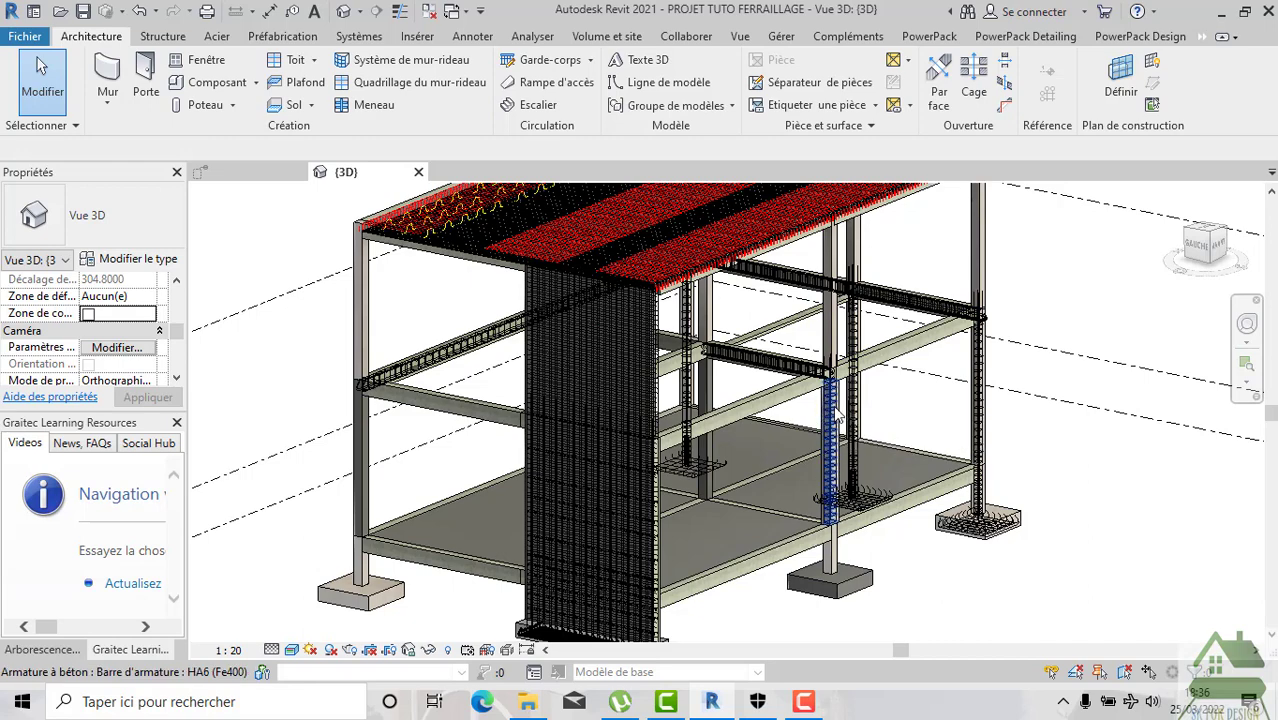
{"action": "middle_click_drag", "start_coordinate": [843, 410], "coordinate": [966, 455]}
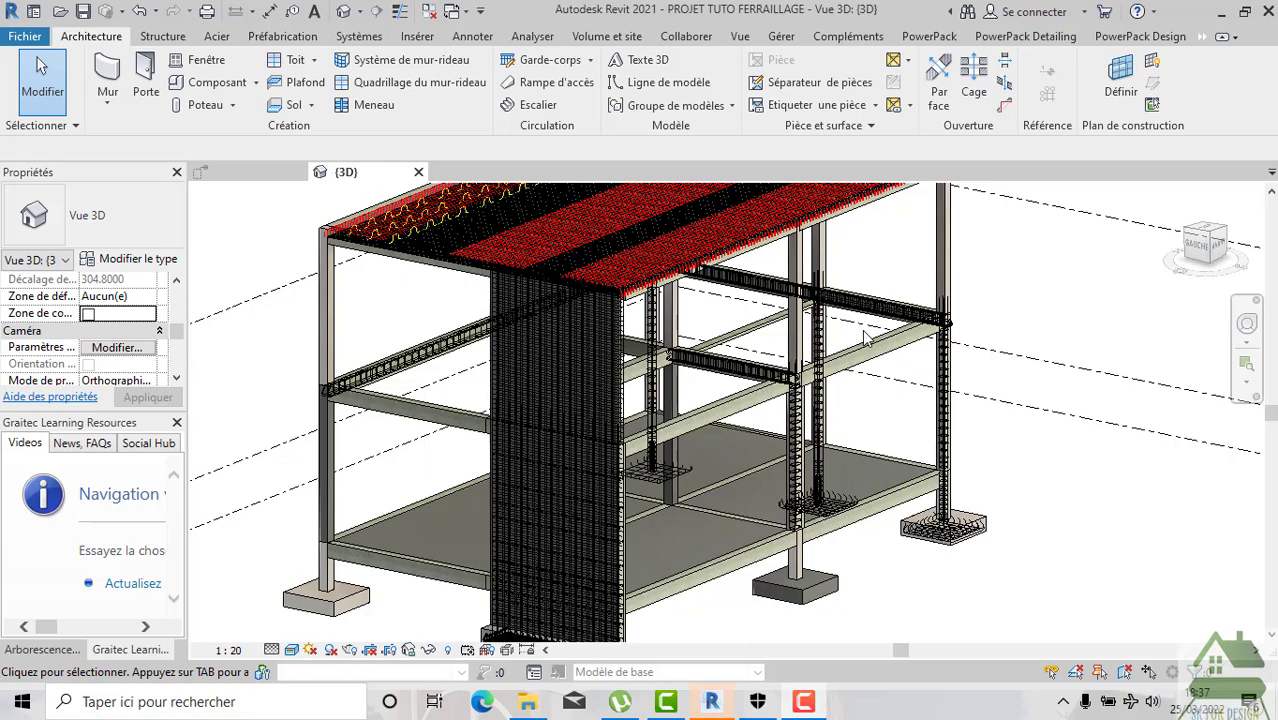
{"action": "scroll", "coordinate": [860, 335], "scroll_direction": "up", "scroll_amount": 2}
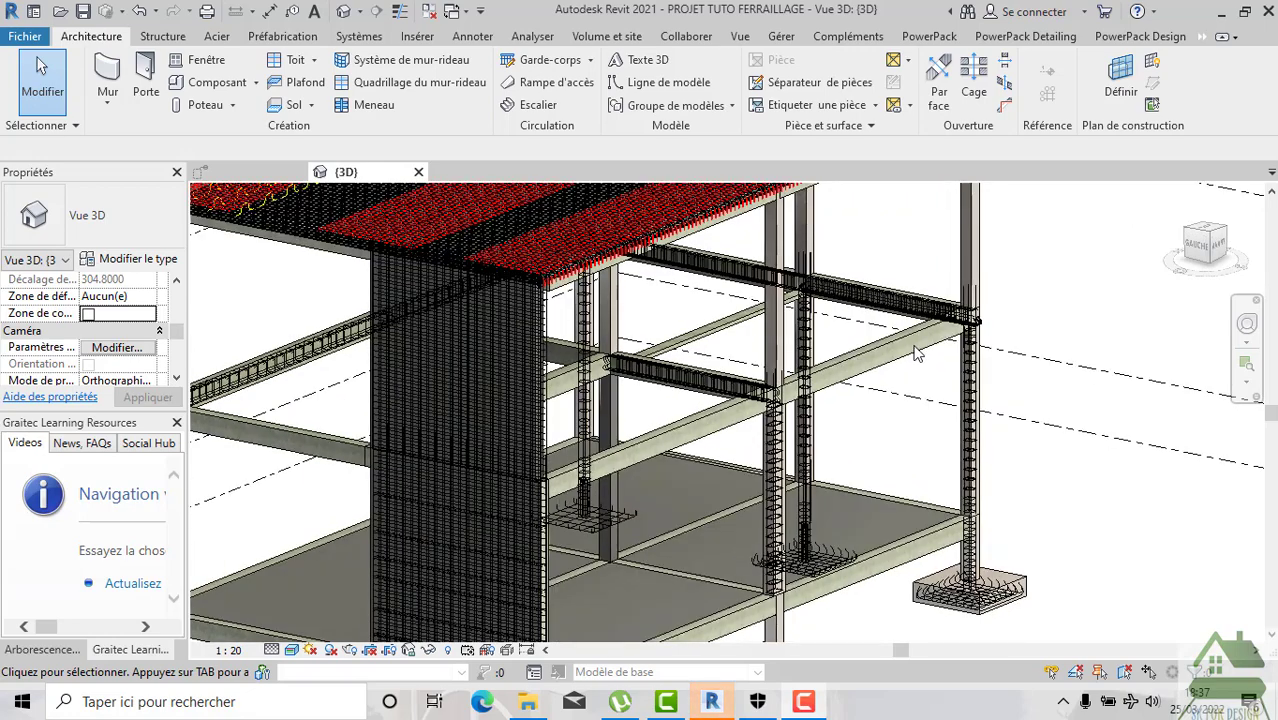
{"action": "scroll", "coordinate": [827, 399], "scroll_direction": "down", "scroll_amount": 2}
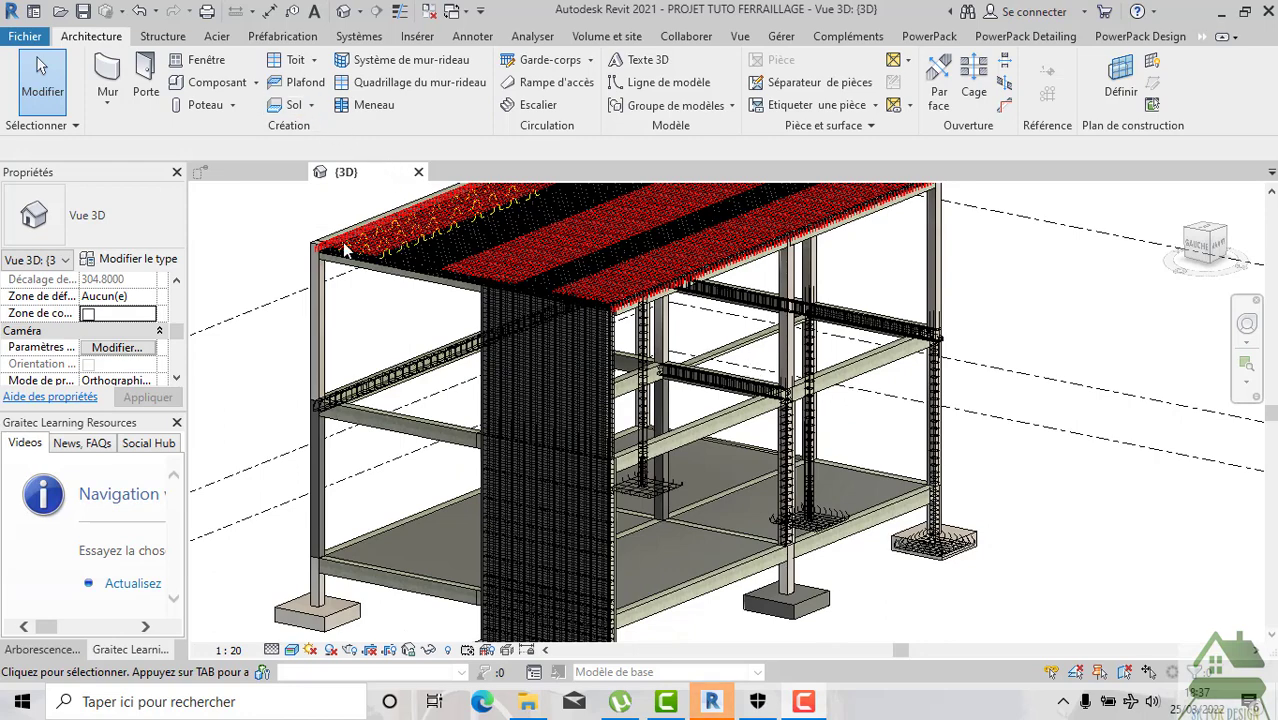
In reveal-hidden mode, unhide the 20+4 floor slab with Afficher l'élément, then exit reveal mode.
{"action": "left_click", "coordinate": [447, 650]}
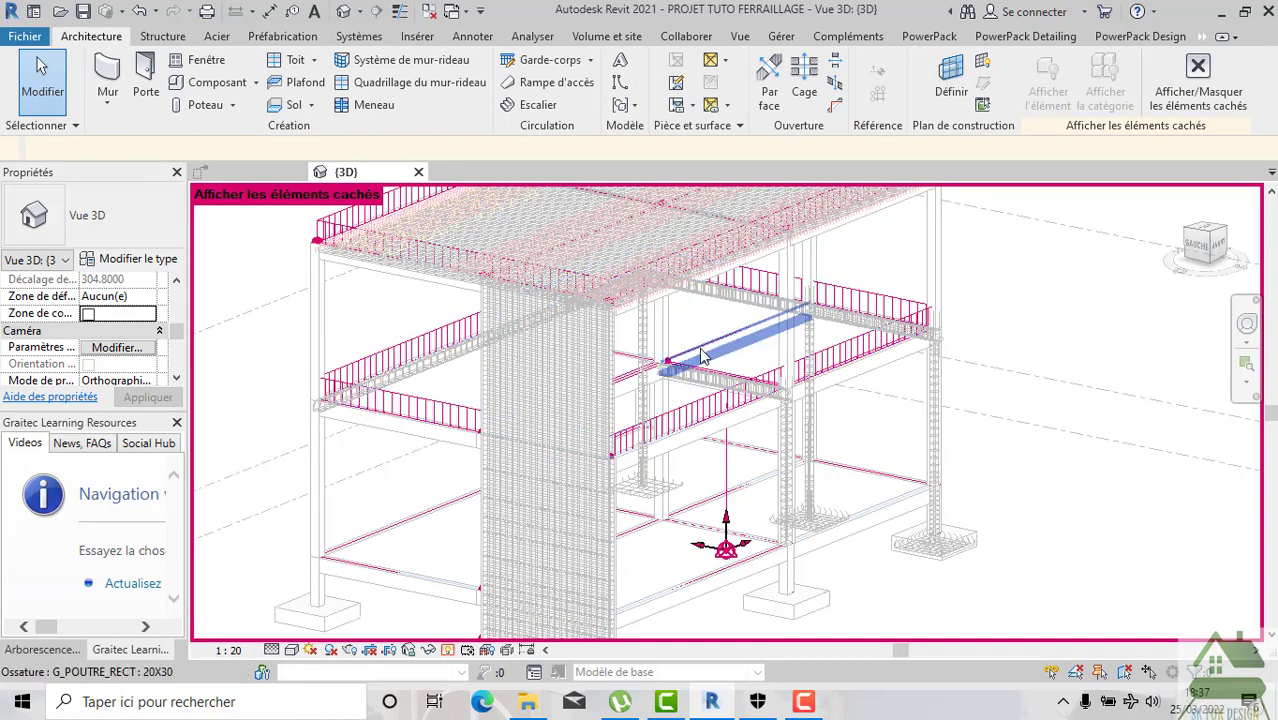
{"action": "key", "text": "Tab"}
{"action": "key", "text": "Tab"}
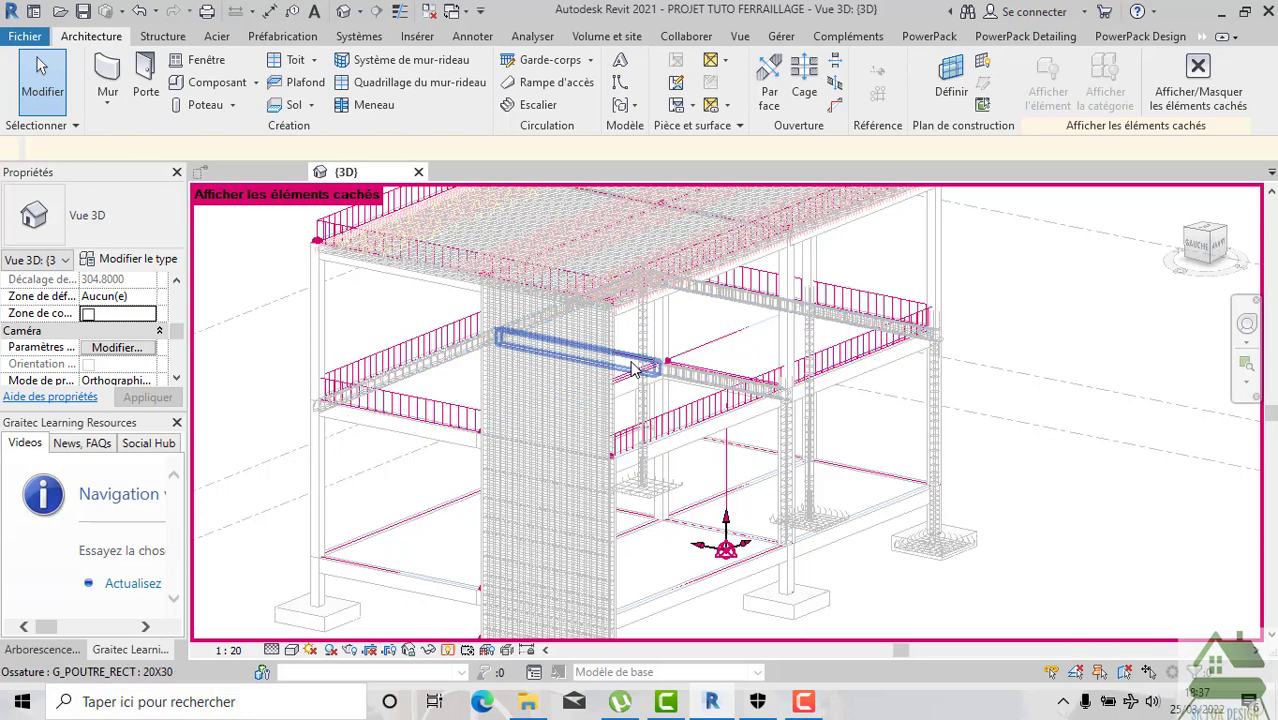
{"action": "key", "text": "Tab"}
{"action": "key", "text": "Tab"}
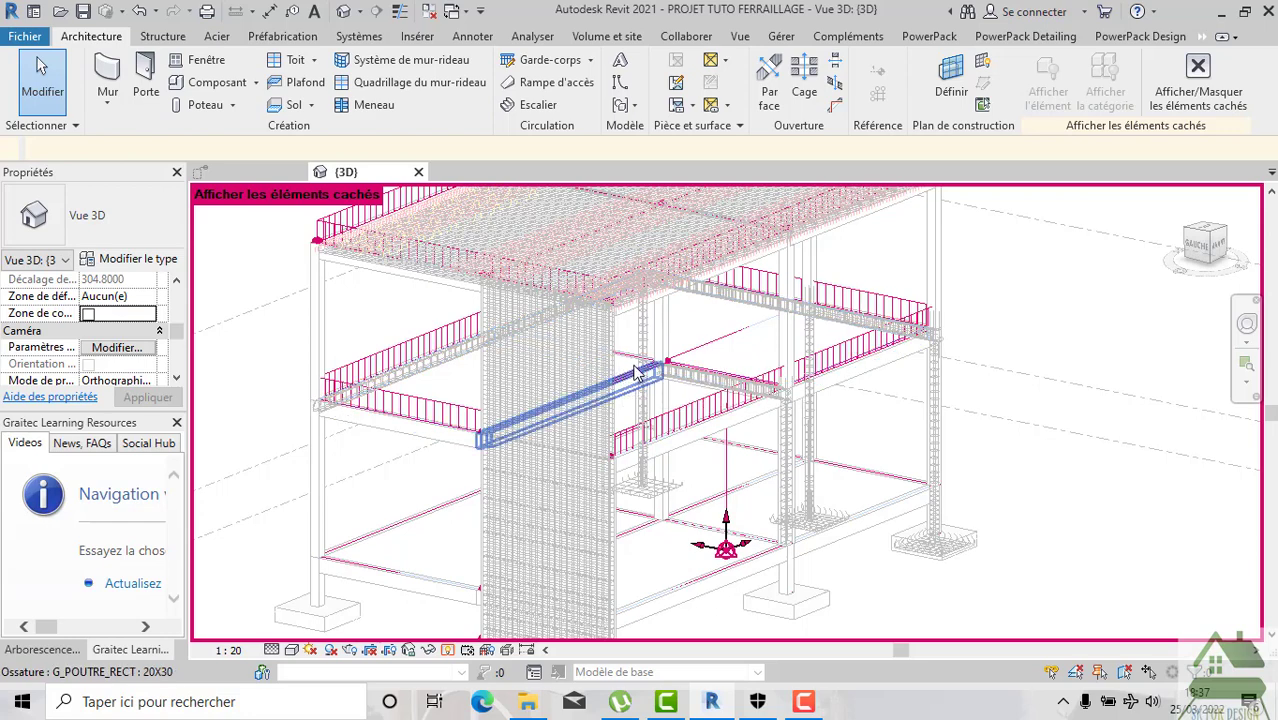
{"action": "key", "text": "Tab"}
{"action": "key", "text": "Tab"}
{"action": "key", "text": "Tab"}
{"action": "key", "text": "Tab"}
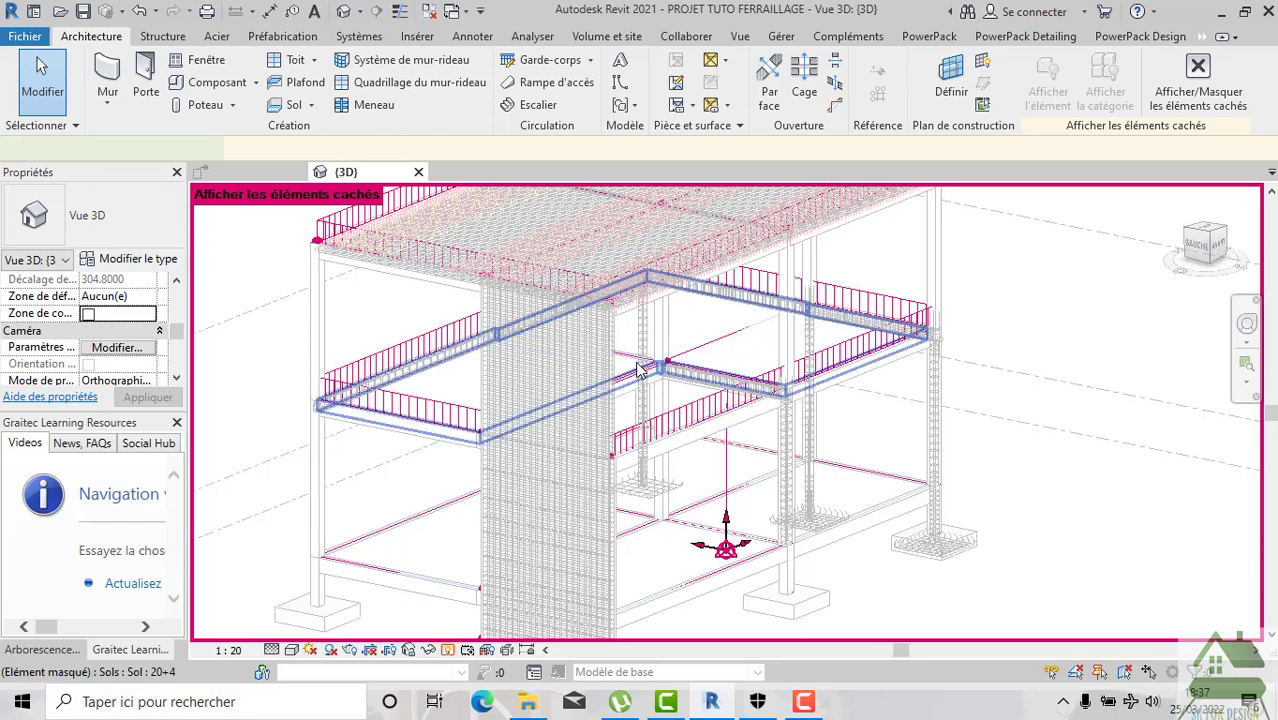
{"action": "left_click", "coordinate": [640, 370]}
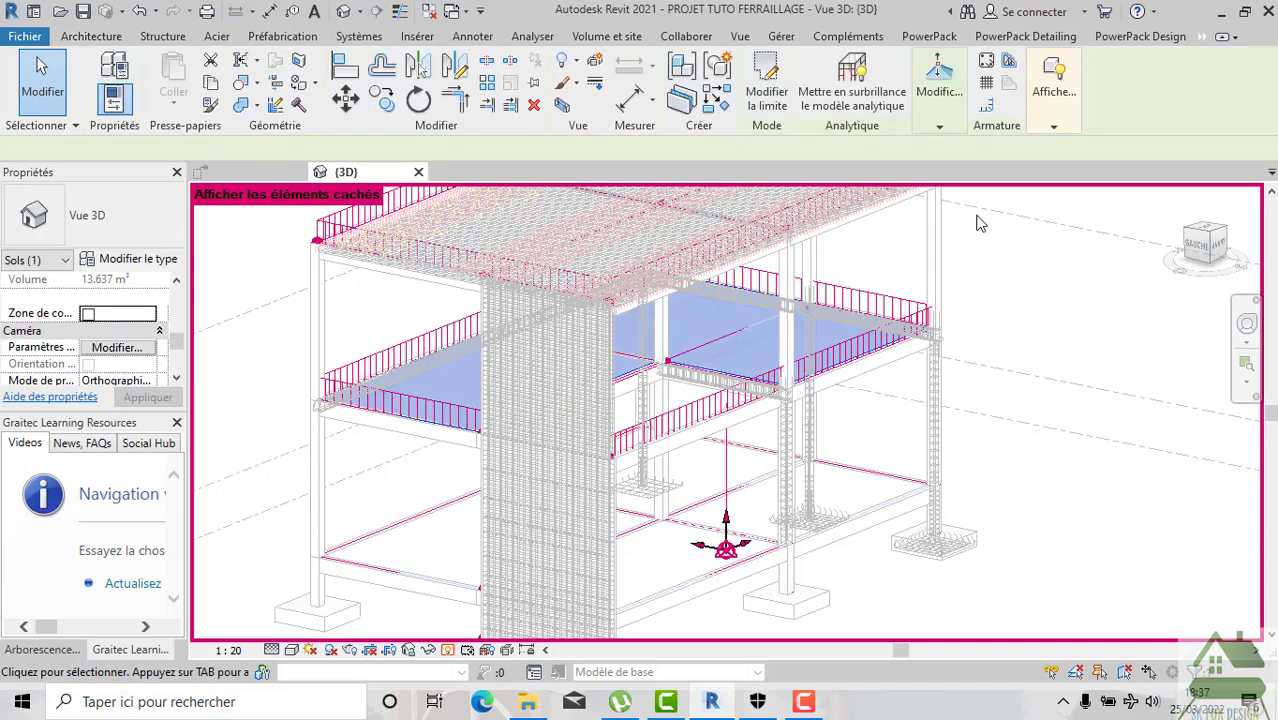
{"action": "left_click", "coordinate": [1053, 178]}
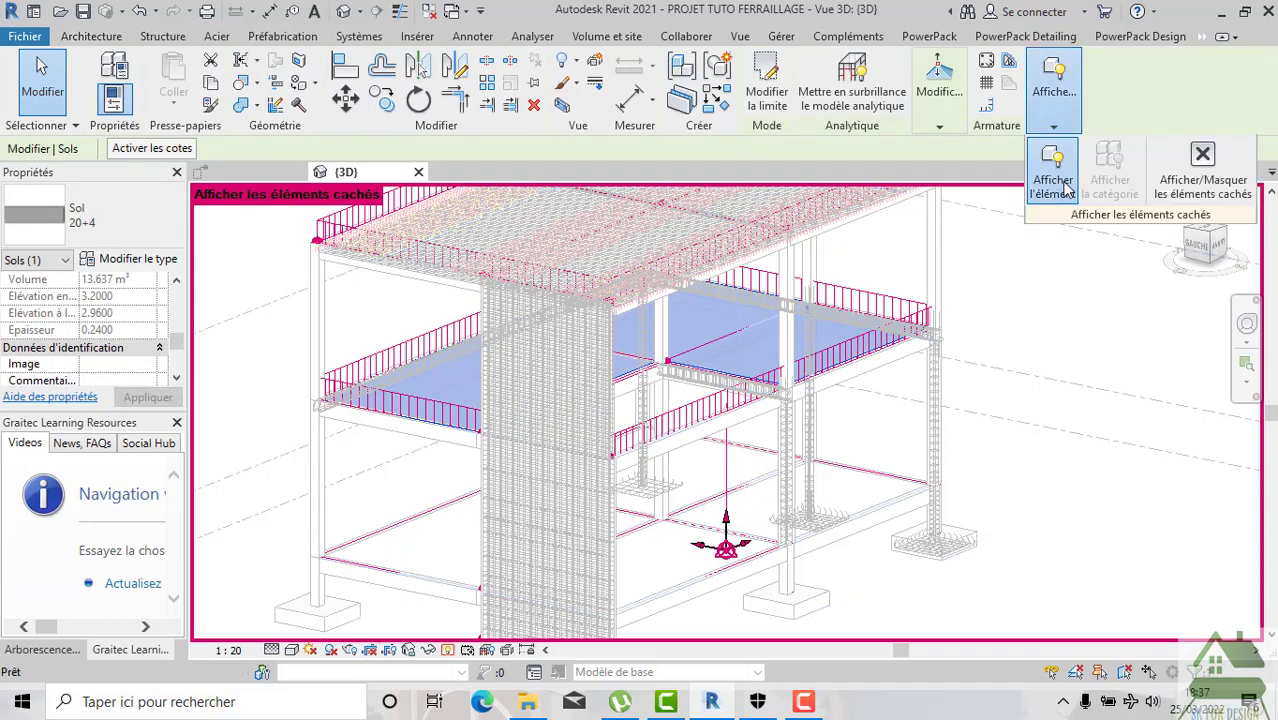
{"action": "left_click", "coordinate": [1203, 182]}
{"action": "left_click", "coordinate": [977, 397]}
{"action": "scroll", "coordinate": [871, 340], "scroll_direction": "up", "scroll_amount": 2}
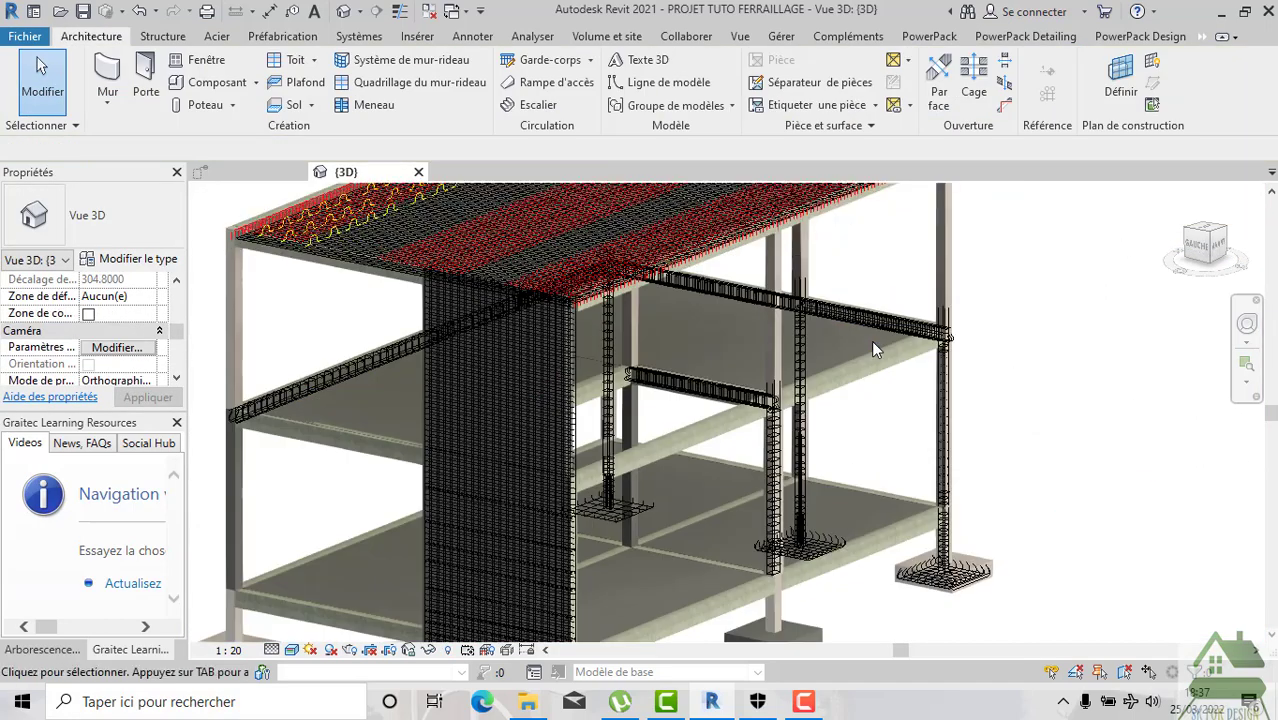
{"action": "scroll", "coordinate": [871, 340], "scroll_direction": "up", "scroll_amount": 2}
{"action": "scroll", "coordinate": [838, 393], "scroll_direction": "up", "scroll_amount": 2}
{"action": "scroll", "coordinate": [838, 393], "scroll_direction": "down", "scroll_amount": 3}
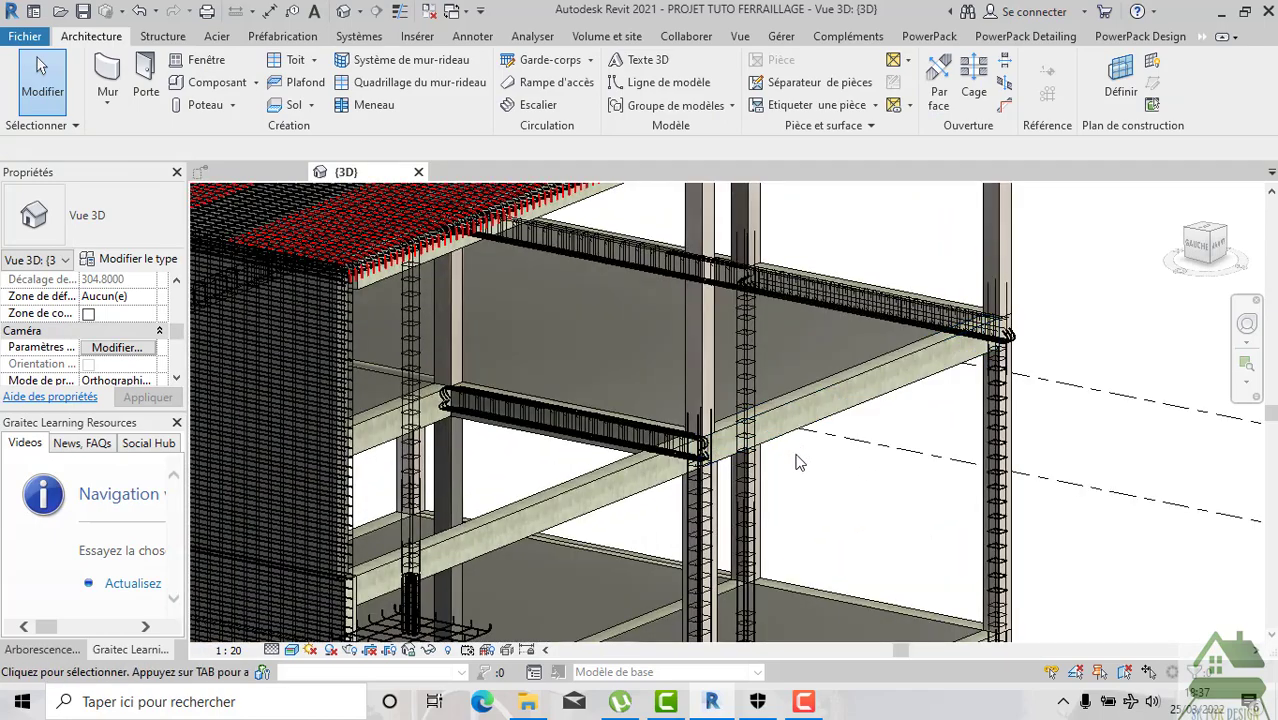
{"action": "scroll", "coordinate": [141, 393], "scroll_direction": "down", "scroll_amount": 2}
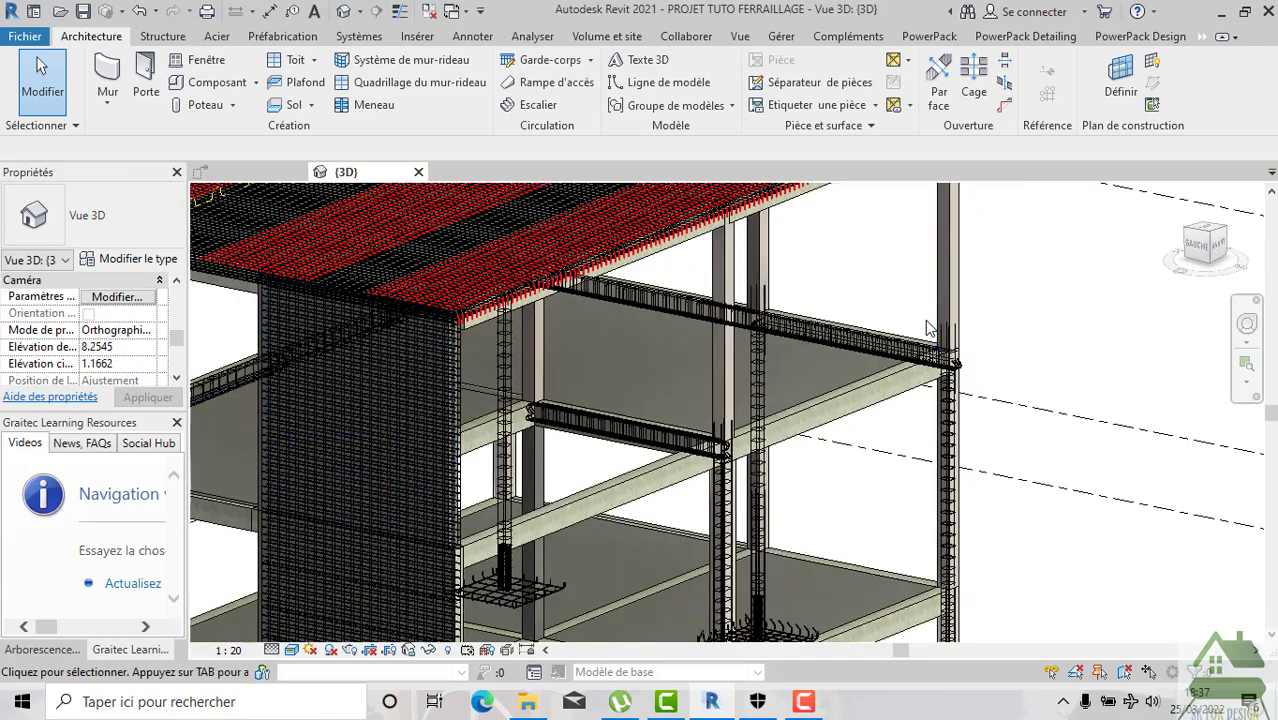
{"action": "key", "text": "z"}
{"action": "key", "text": "f"}
{"action": "scroll", "coordinate": [100, 338], "scroll_direction": "down", "scroll_amount": 3}
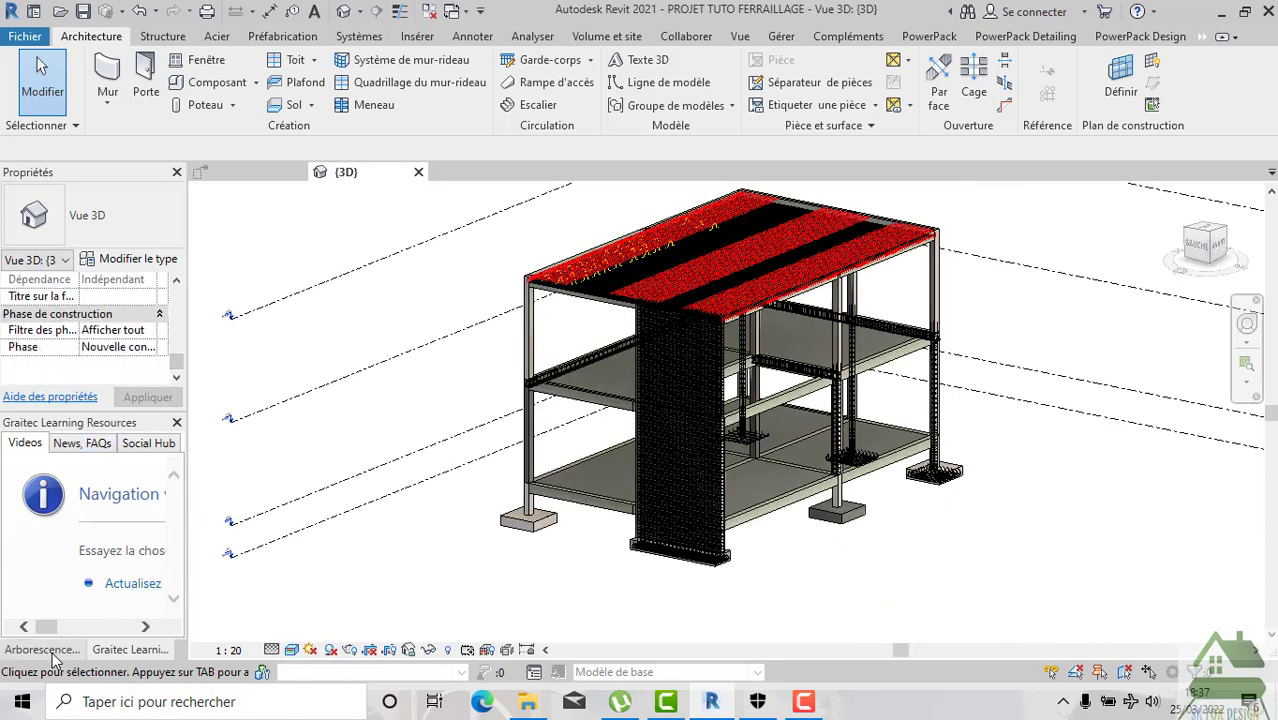
Open NV-étage 1 under Plans de plafond in the Project Browser.
{"action": "left_click", "coordinate": [42, 649]}
{"action": "scroll", "coordinate": [123, 508], "scroll_direction": "down", "scroll_amount": 3}
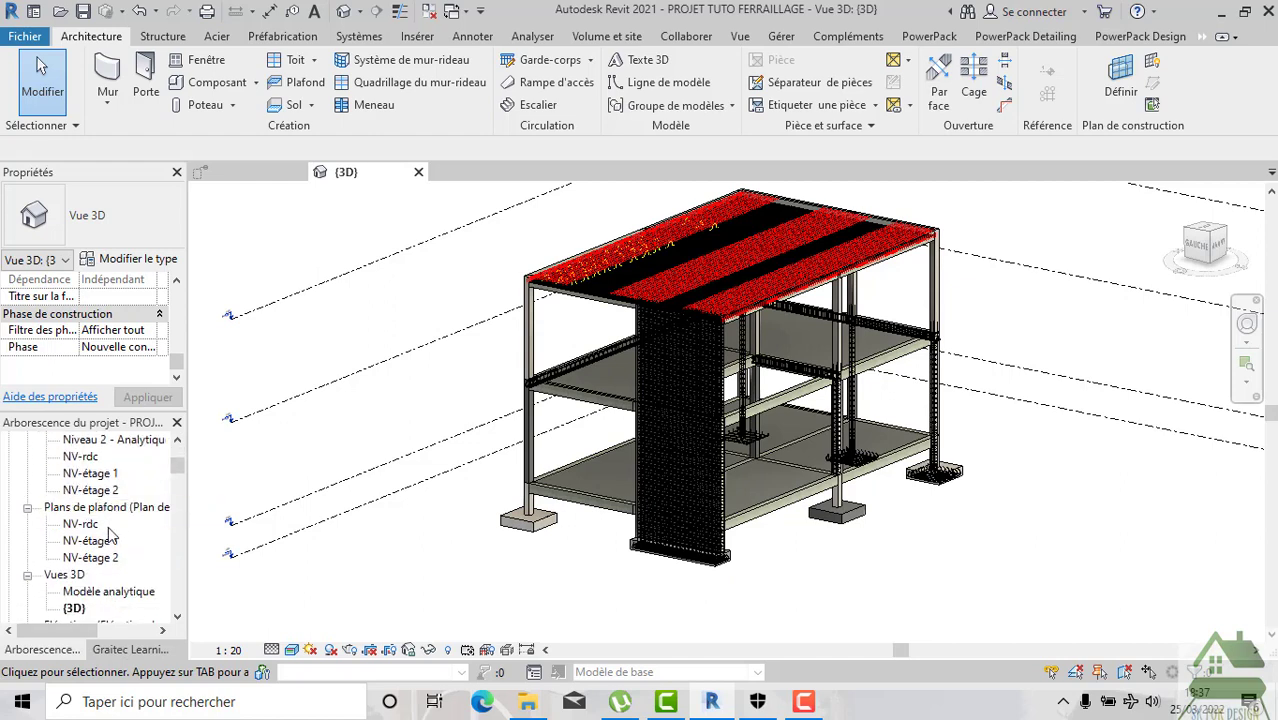
{"action": "scroll", "coordinate": [118, 512], "scroll_direction": "down", "scroll_amount": 2}
{"action": "scroll", "coordinate": [114, 525], "scroll_direction": "down", "scroll_amount": 2}
{"action": "scroll", "coordinate": [110, 535], "scroll_direction": "down", "scroll_amount": 1}
{"action": "scroll", "coordinate": [112, 536], "scroll_direction": "down", "scroll_amount": 2}
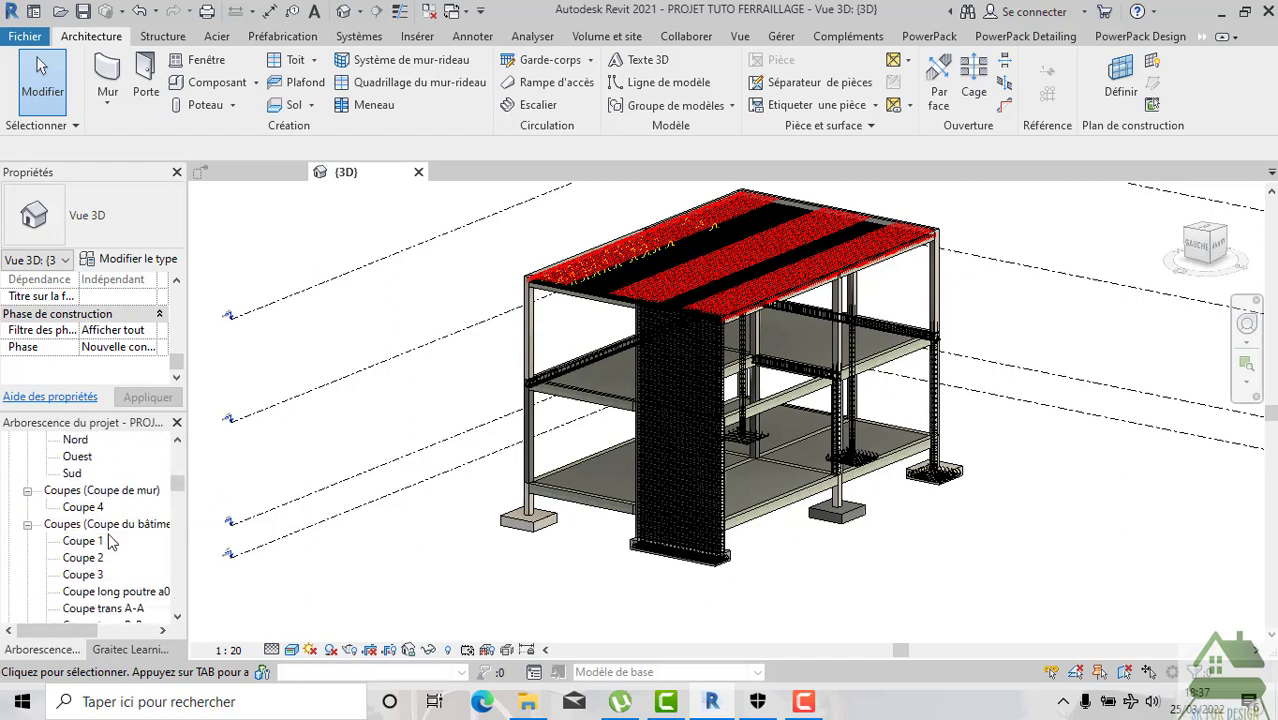
{"action": "scroll", "coordinate": [113, 538], "scroll_direction": "up", "scroll_amount": 4}
{"action": "scroll", "coordinate": [115, 540], "scroll_direction": "up", "scroll_amount": 2}
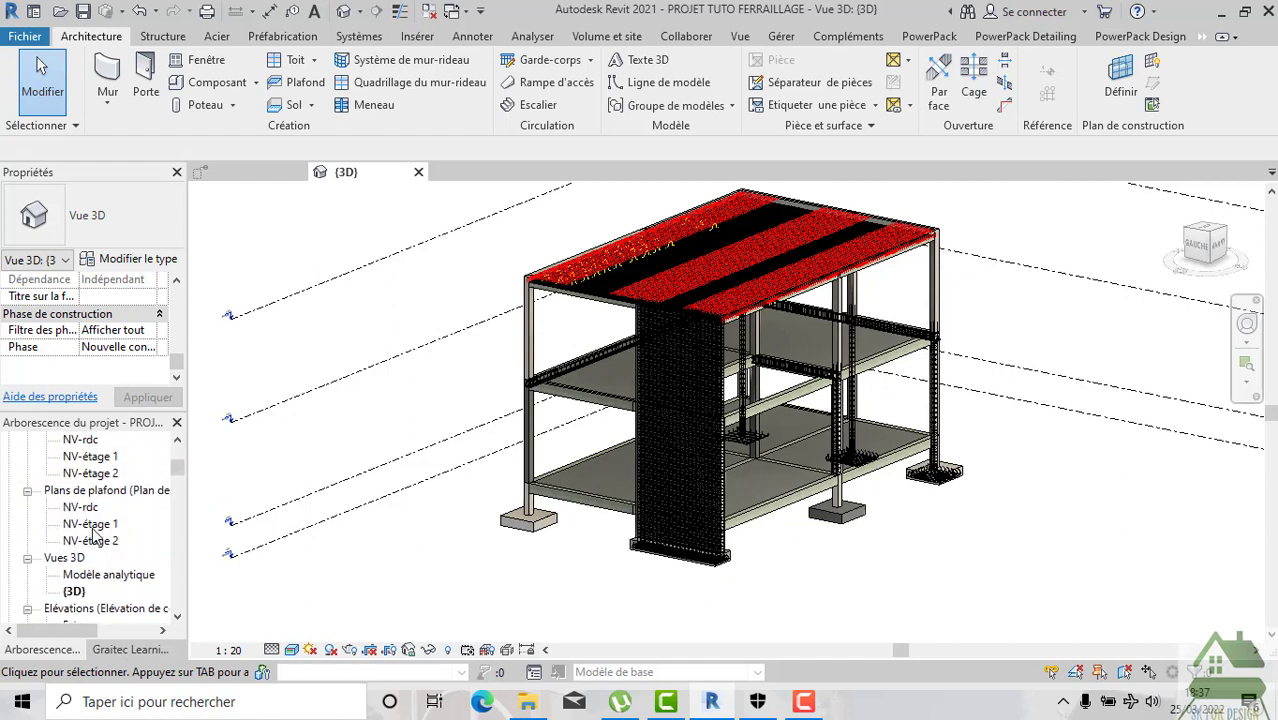
{"action": "left_click", "coordinate": [93, 528]}
{"action": "double_click", "coordinate": [93, 530]}
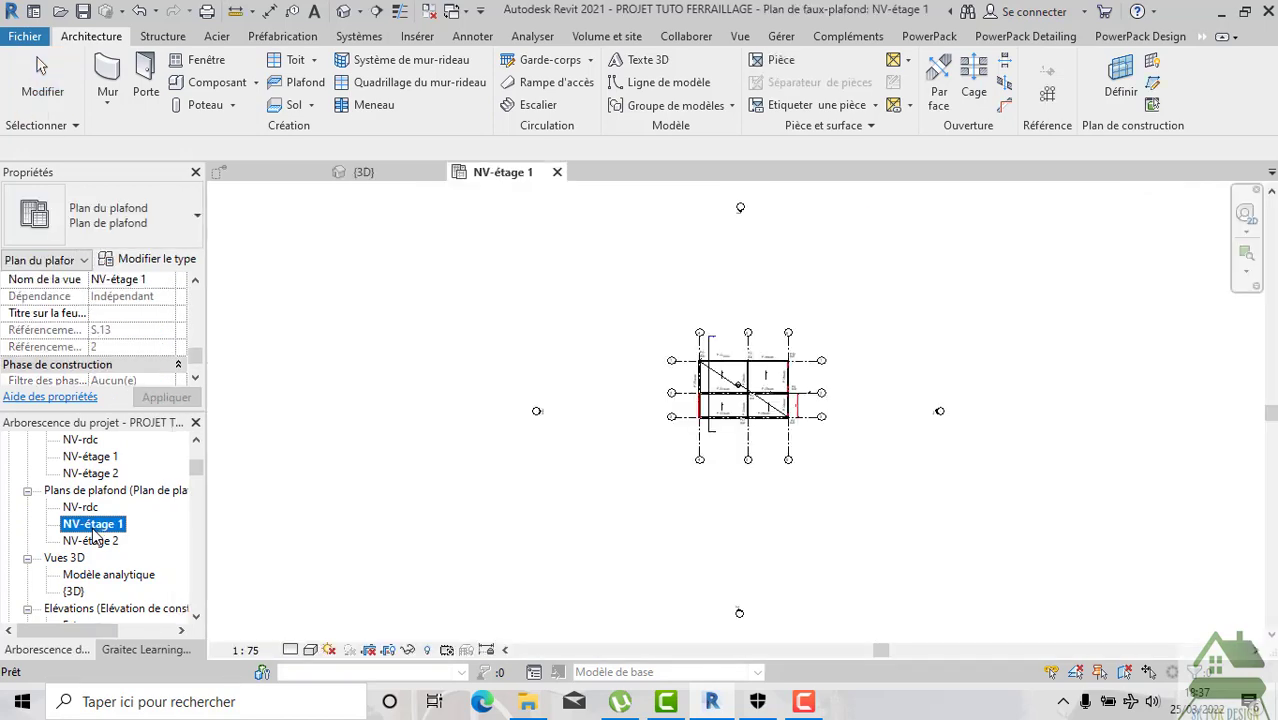
{"action": "scroll", "coordinate": [836, 410], "scroll_direction": "up", "scroll_amount": 2}
{"action": "scroll", "coordinate": [800, 440], "scroll_direction": "up", "scroll_amount": 3}
{"action": "scroll", "coordinate": [760, 470], "scroll_direction": "up", "scroll_amount": 3}
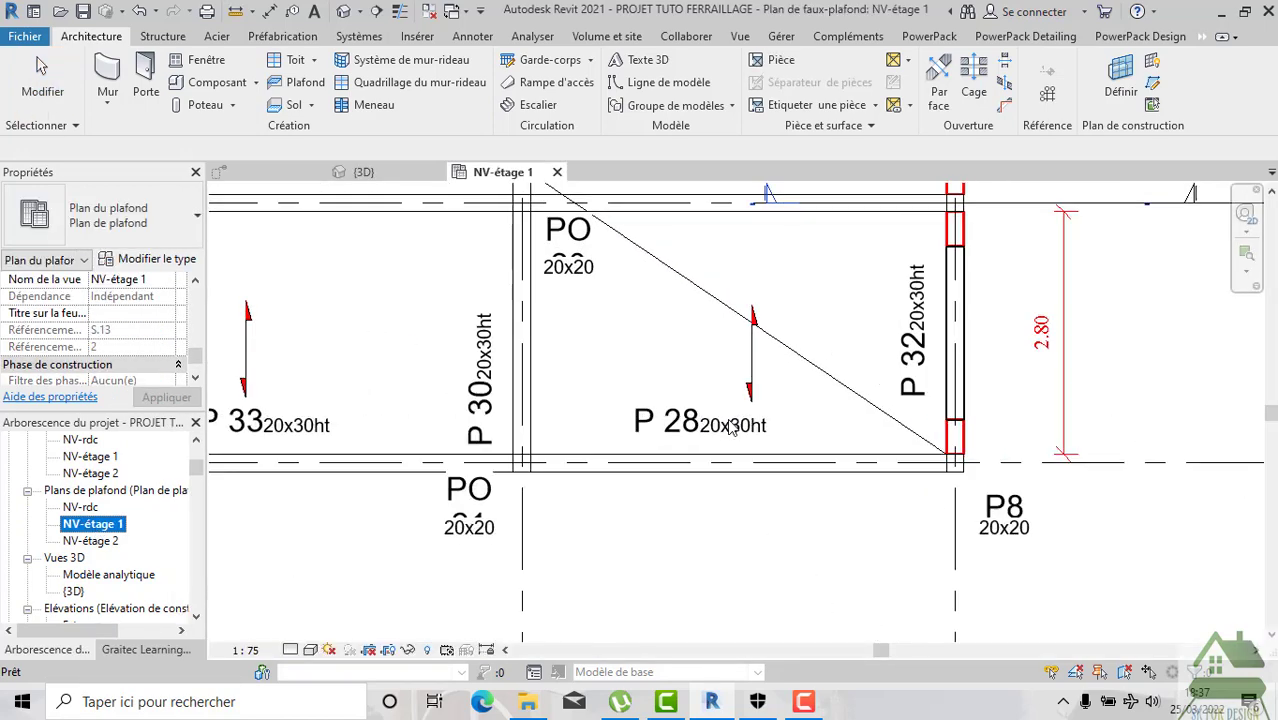
{"action": "scroll", "coordinate": [500, 370], "scroll_direction": "down", "scroll_amount": 1}
{"action": "scroll", "coordinate": [700, 390], "scroll_direction": "down", "scroll_amount": 1}
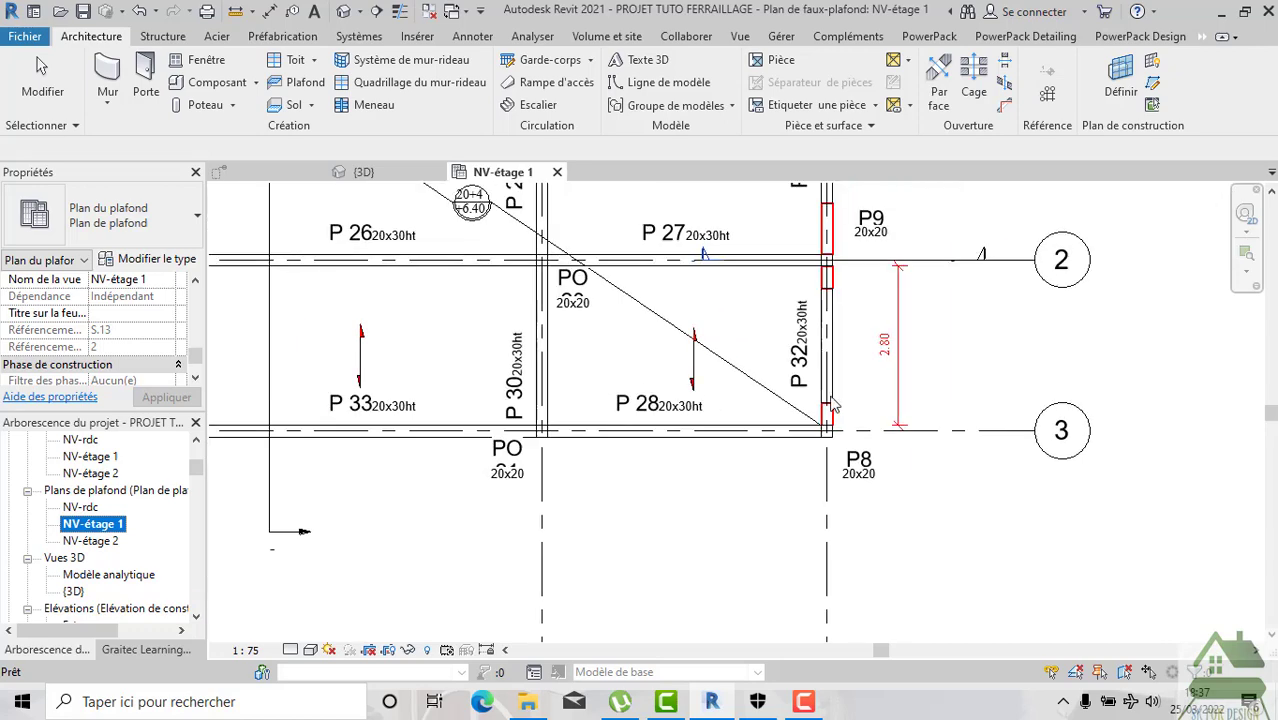
{"action": "scroll", "coordinate": [785, 500], "scroll_direction": "down", "scroll_amount": 1}
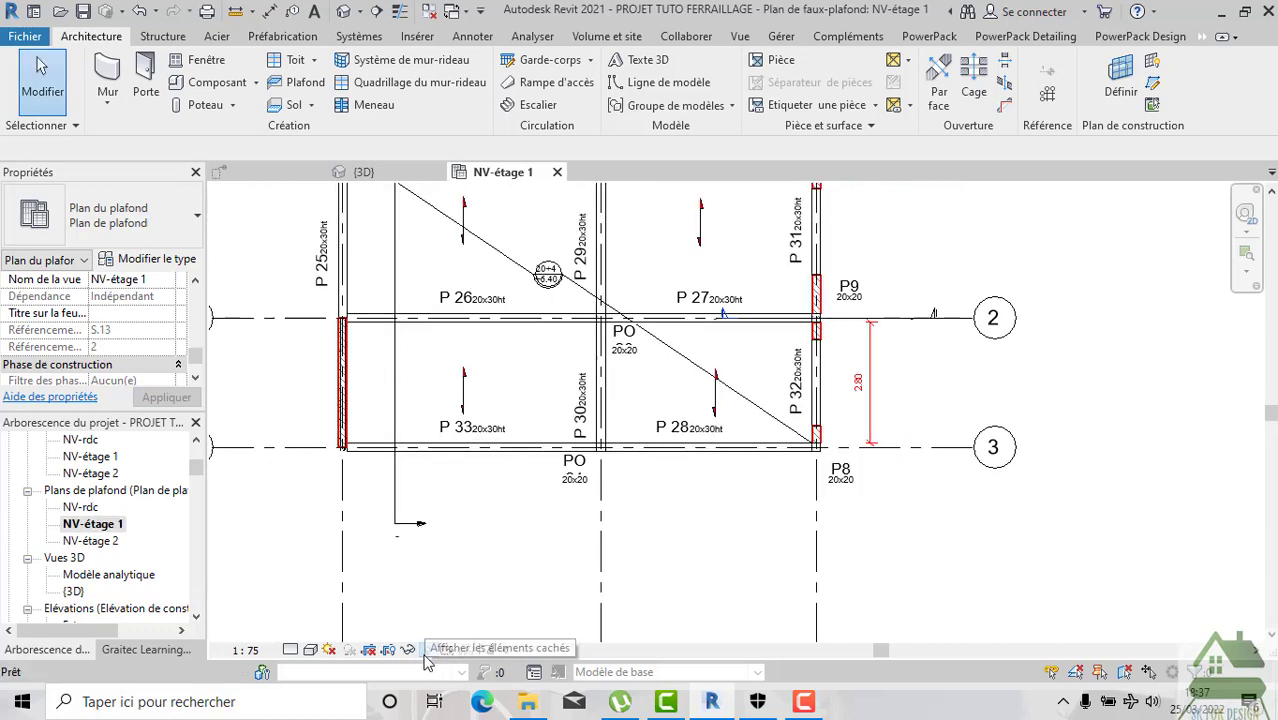
{"action": "left_click", "coordinate": [425, 652]}
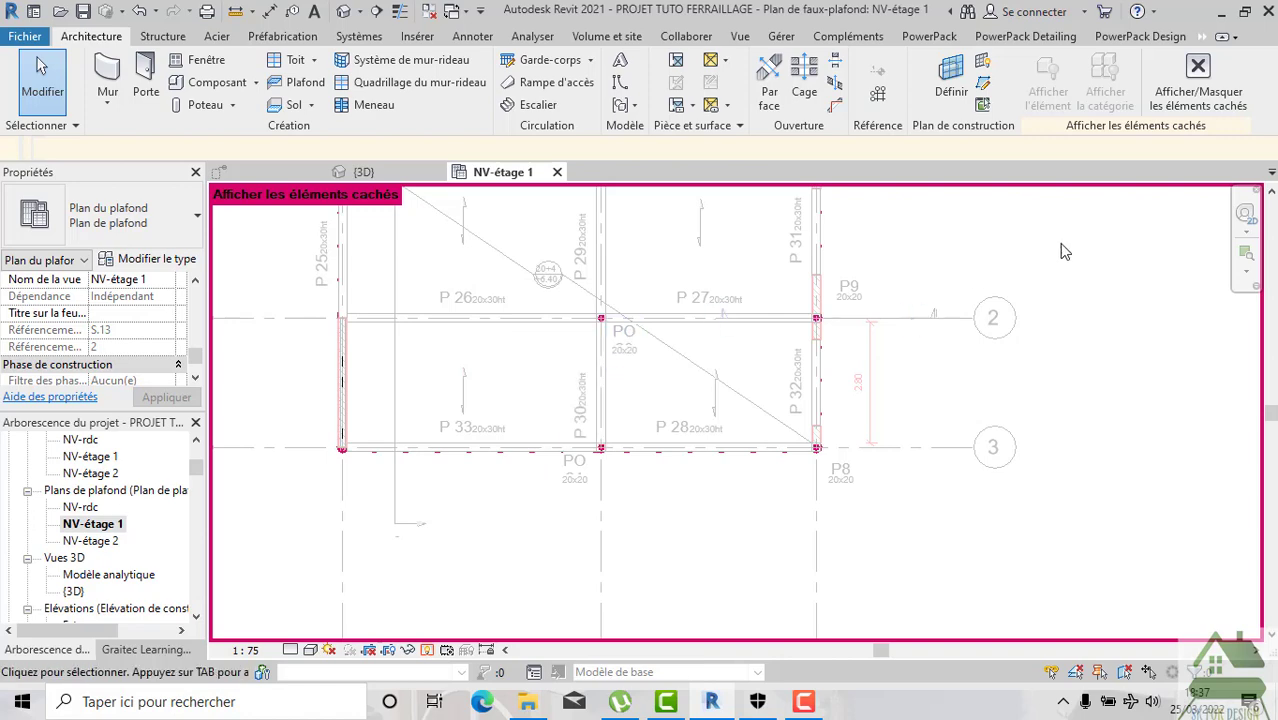
{"action": "left_click", "coordinate": [1153, 92]}
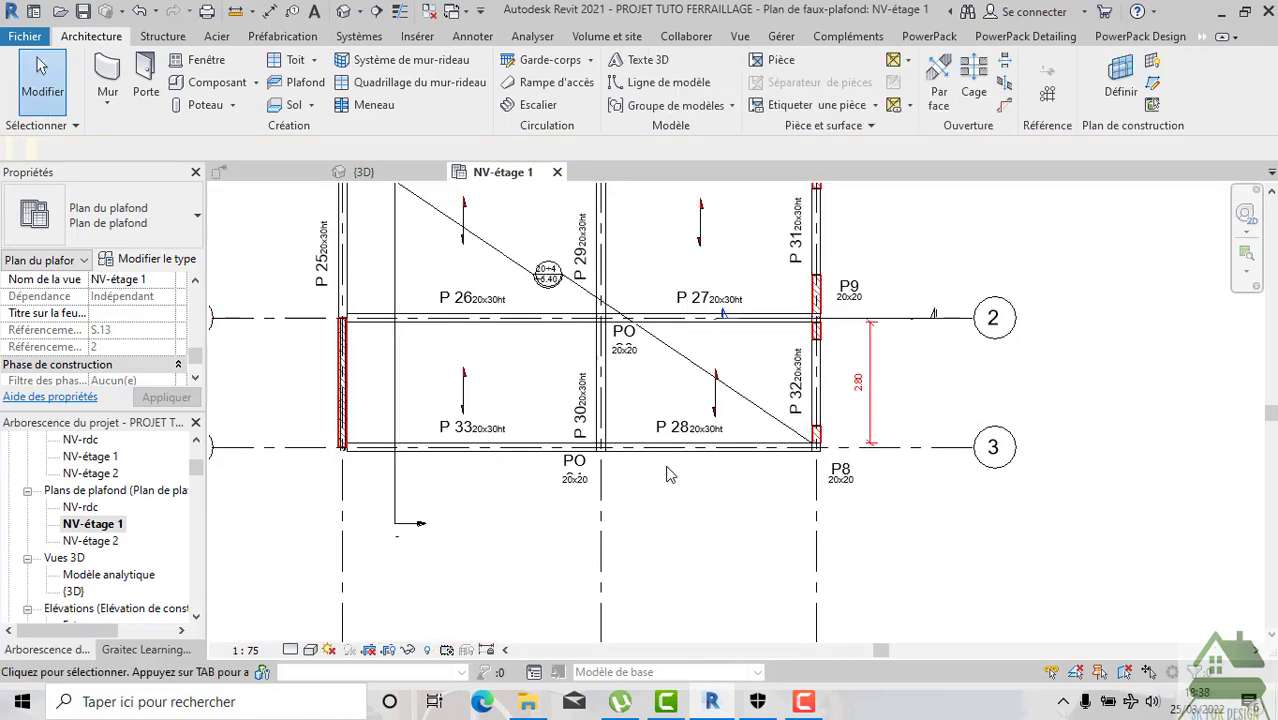
{"action": "scroll", "coordinate": [705, 495], "scroll_direction": "down", "scroll_amount": 1}
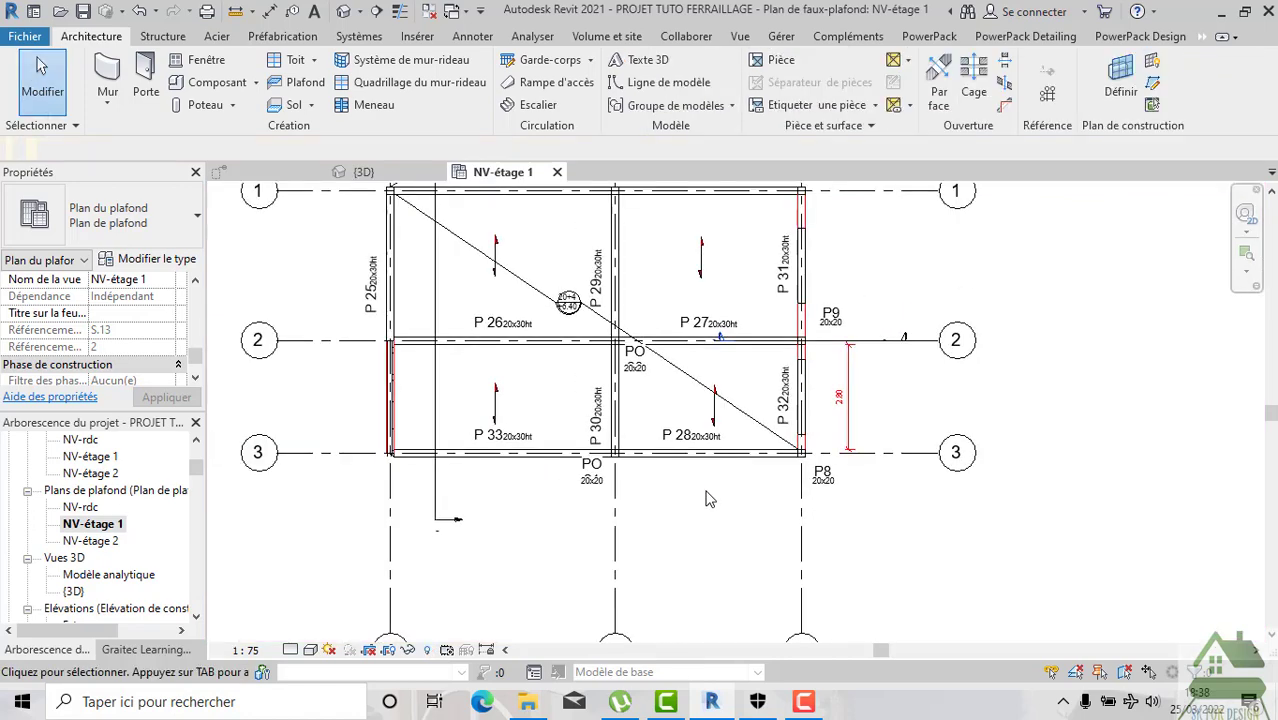
Enter floor sketch mode through Structure > Sol, using floor type Sol 13.
{"action": "left_click", "coordinate": [287, 105]}
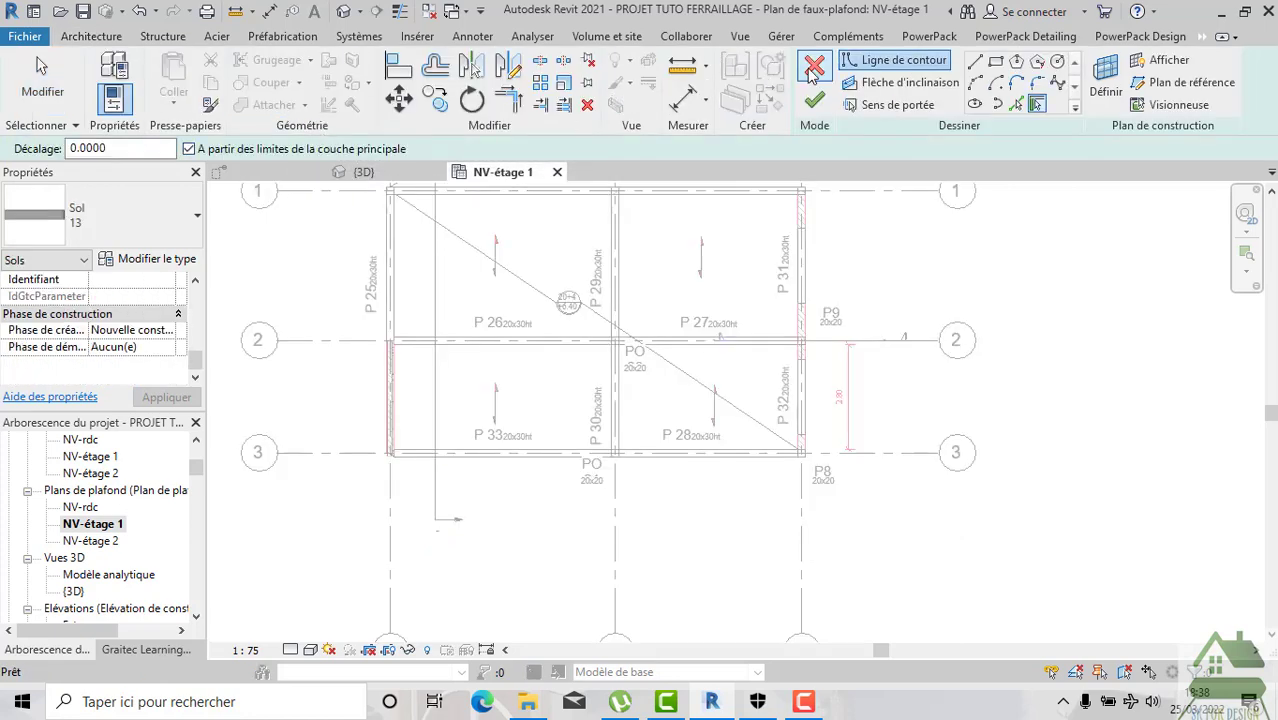
{"action": "left_click", "coordinate": [813, 70]}
{"action": "left_click", "coordinate": [163, 38]}
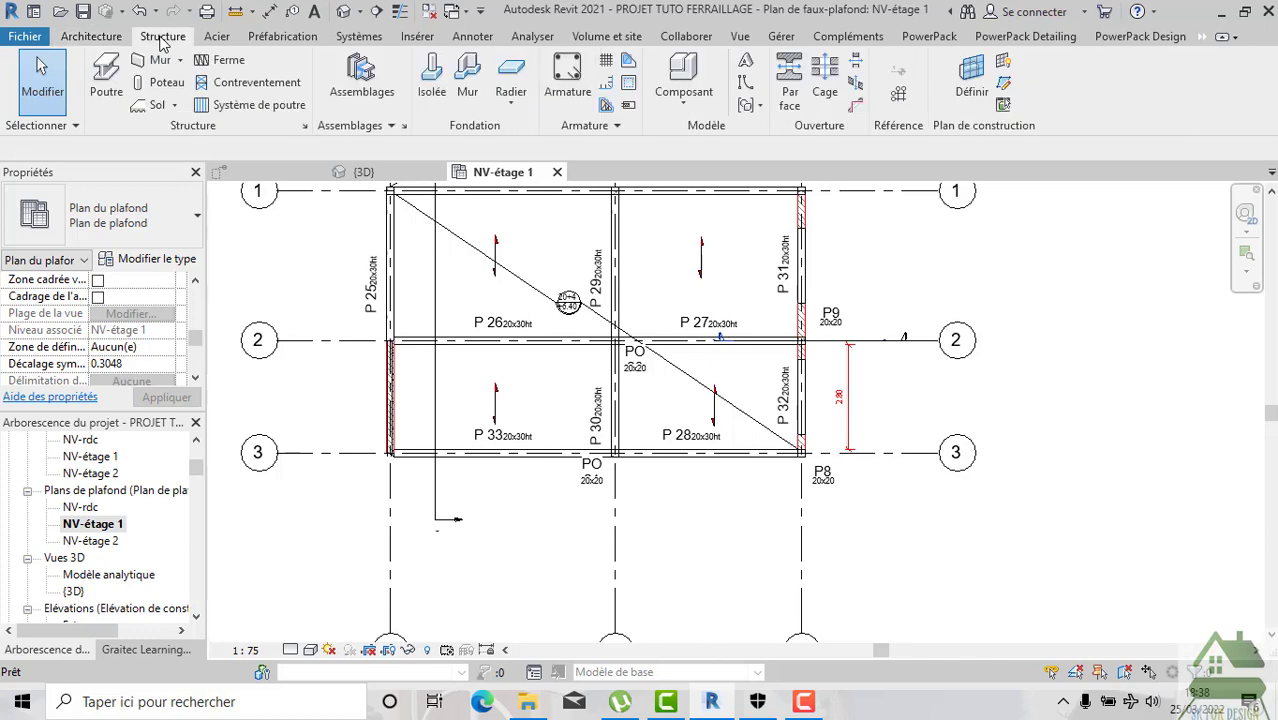
{"action": "left_click", "coordinate": [152, 105]}
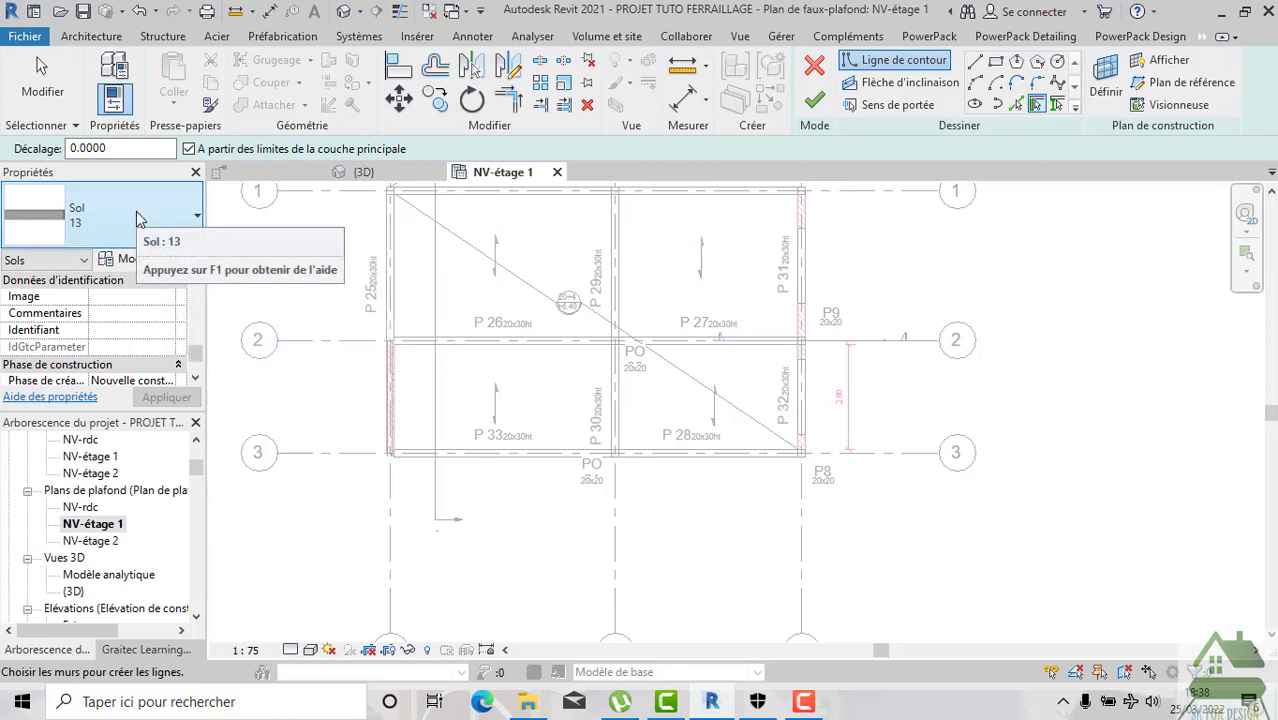
{"action": "mouse_move", "coordinate": [139, 219]}
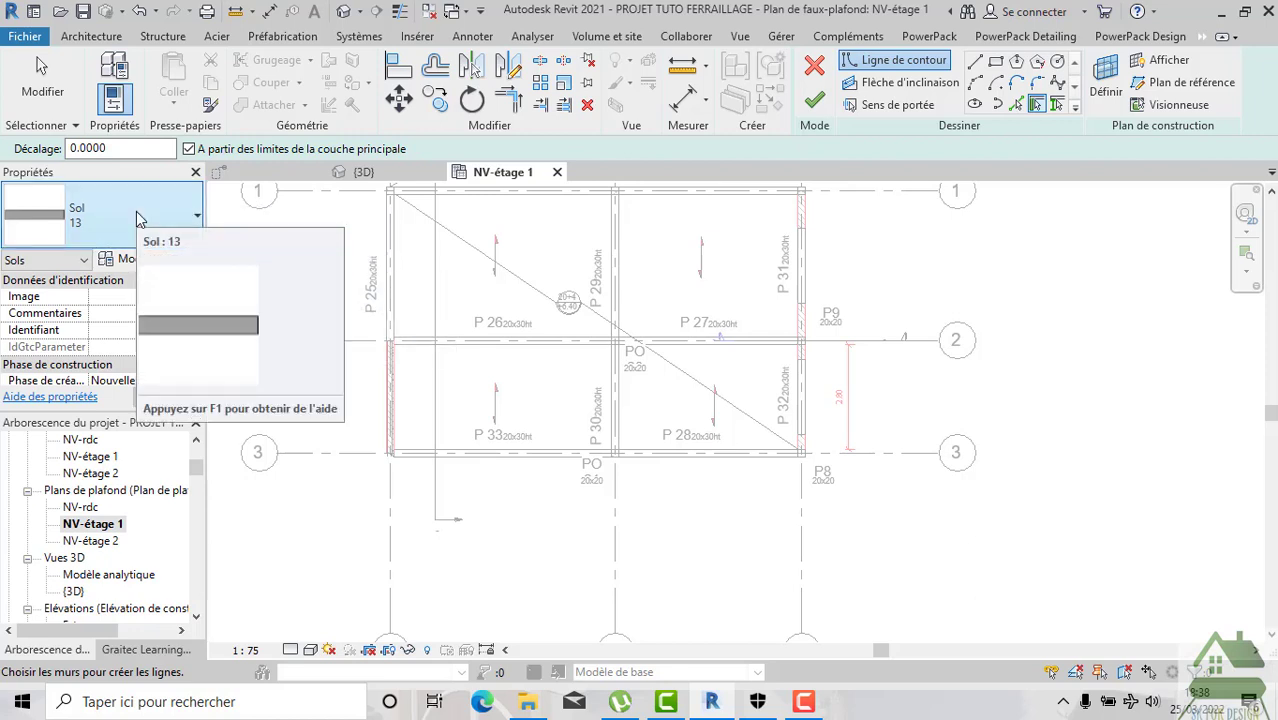
Duplicate the current floor type as a new type named '15 cm'.
{"action": "left_click", "coordinate": [114, 64]}
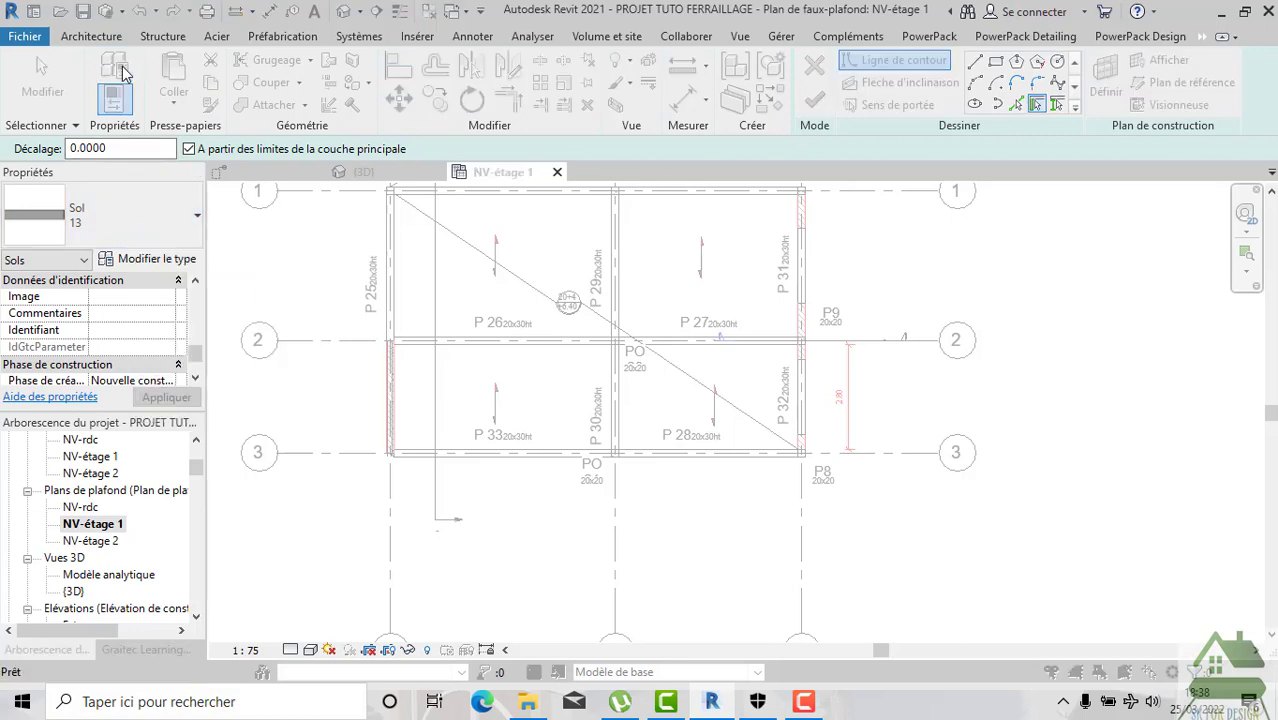
{"action": "left_click", "coordinate": [790, 131]}
{"action": "type", "text": "15 c"}
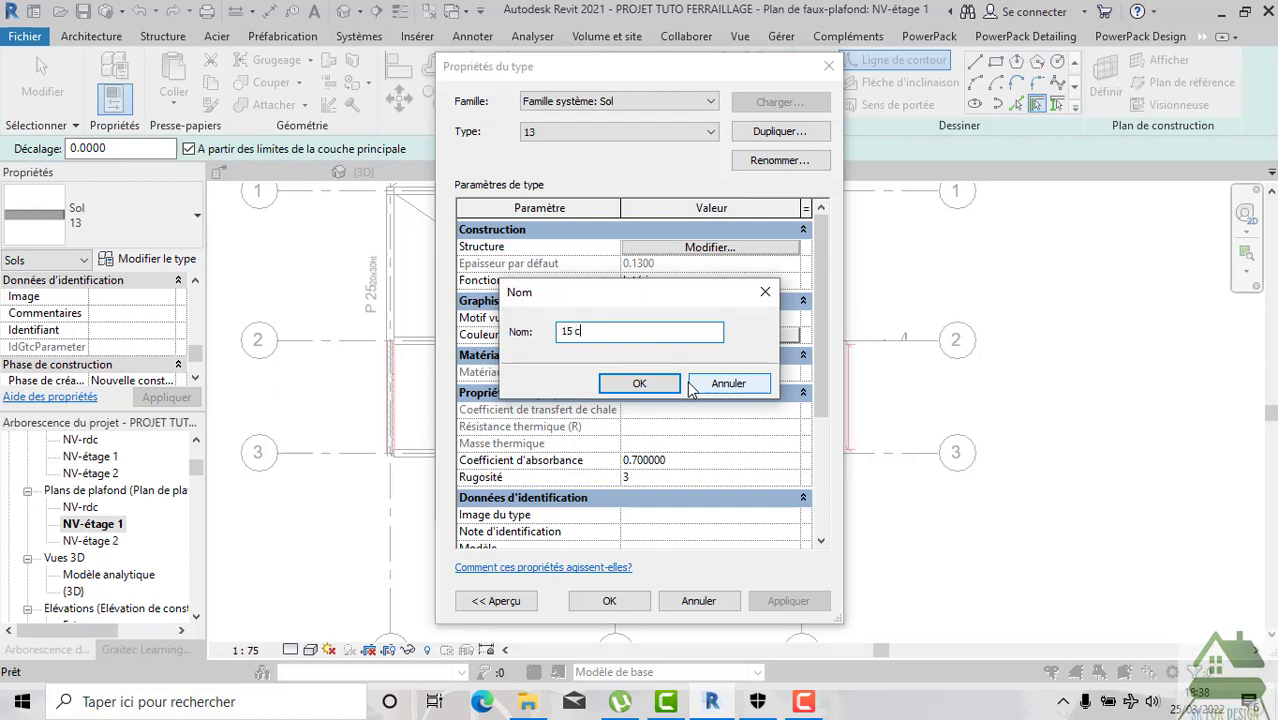
{"action": "type", "text": "m"}
{"action": "left_click", "coordinate": [648, 386]}
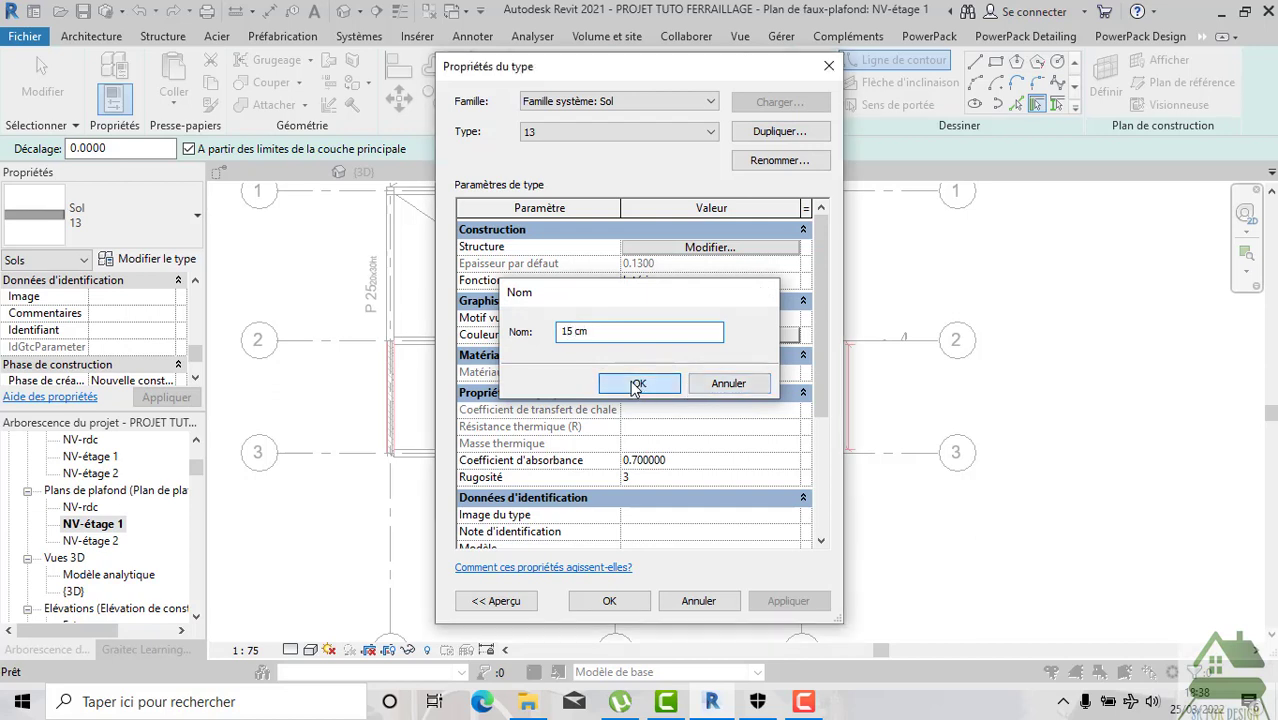
Change the 15 cm type's structural layer thickness from 0.13 to 0.15 and confirm.
{"action": "left_click", "coordinate": [690, 248]}
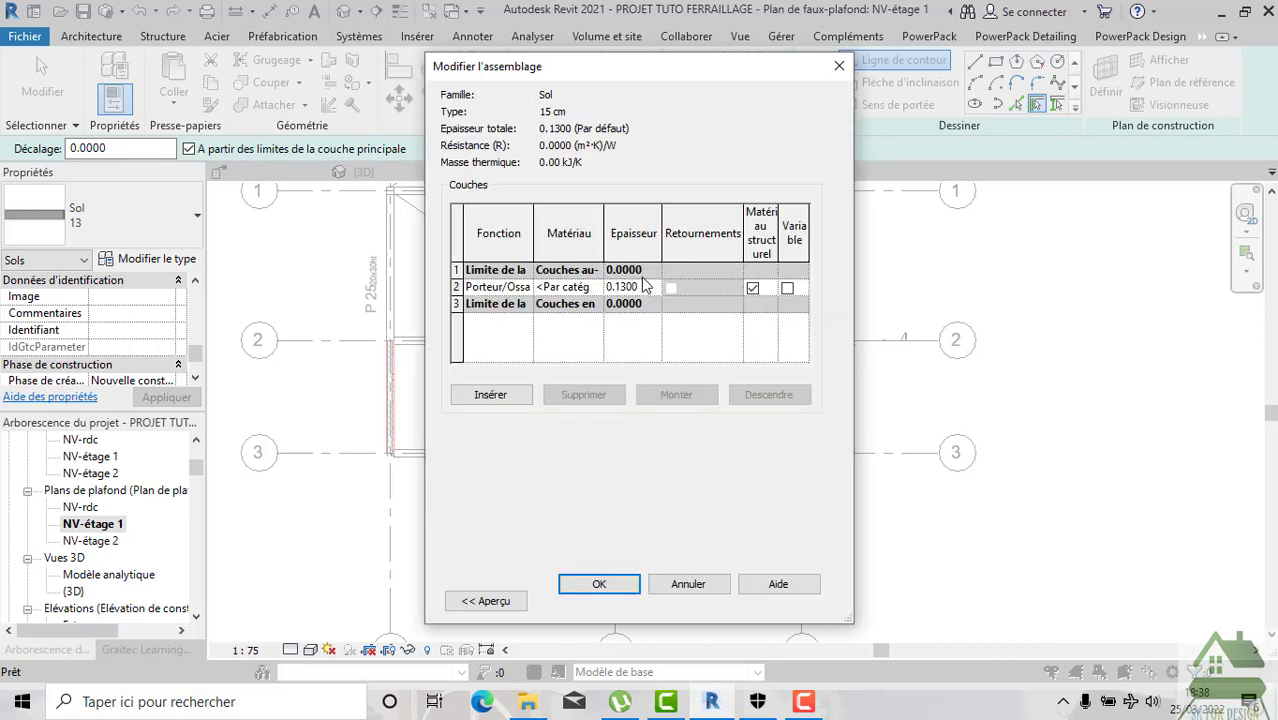
{"action": "left_click", "coordinate": [645, 287]}
{"action": "left_click", "coordinate": [465, 603]}
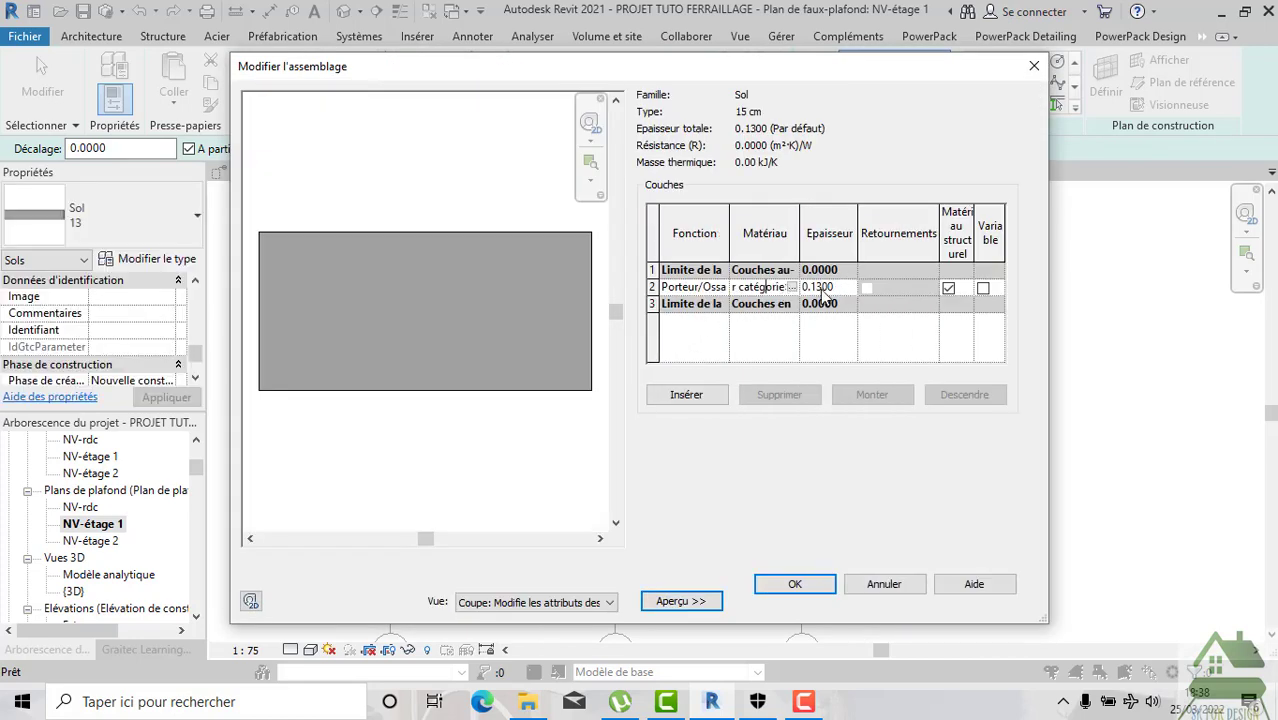
{"action": "left_click", "coordinate": [838, 290]}
{"action": "left_click_drag", "start_coordinate": [838, 287], "coordinate": [776, 291]}
{"action": "type", "text": "0."}
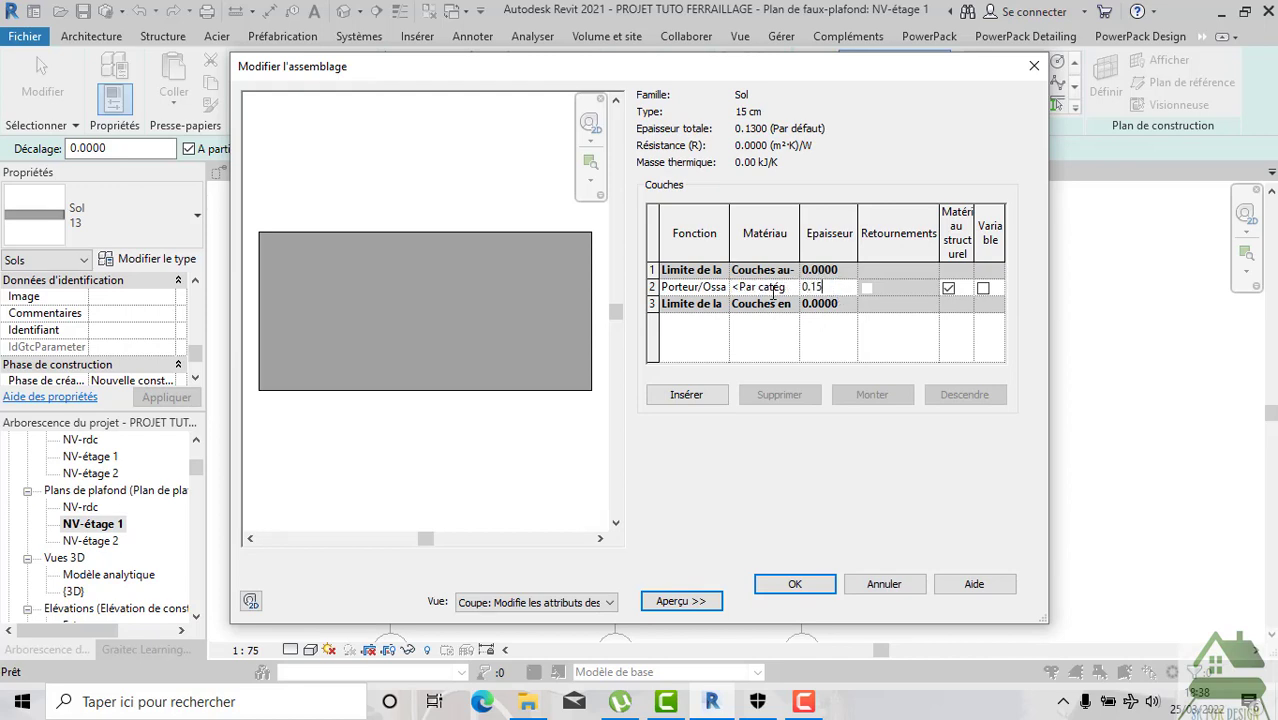
{"action": "left_click", "coordinate": [800, 586]}
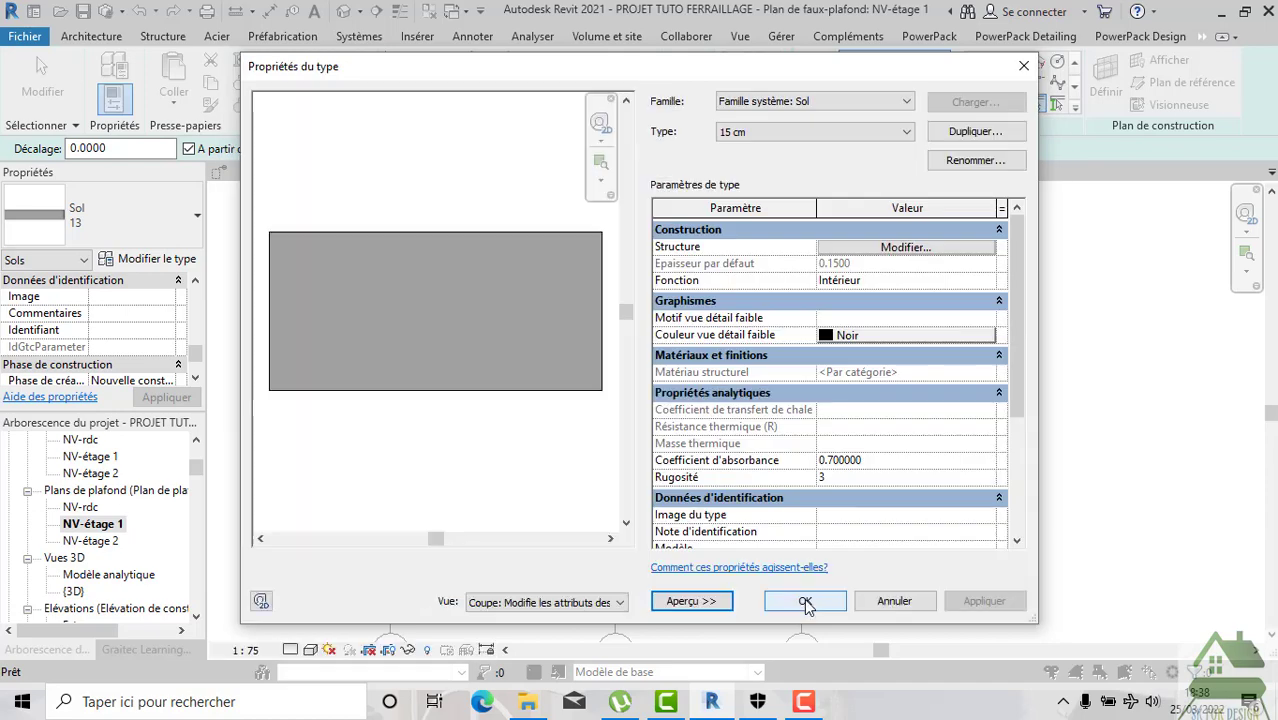
{"action": "left_click", "coordinate": [804, 598]}
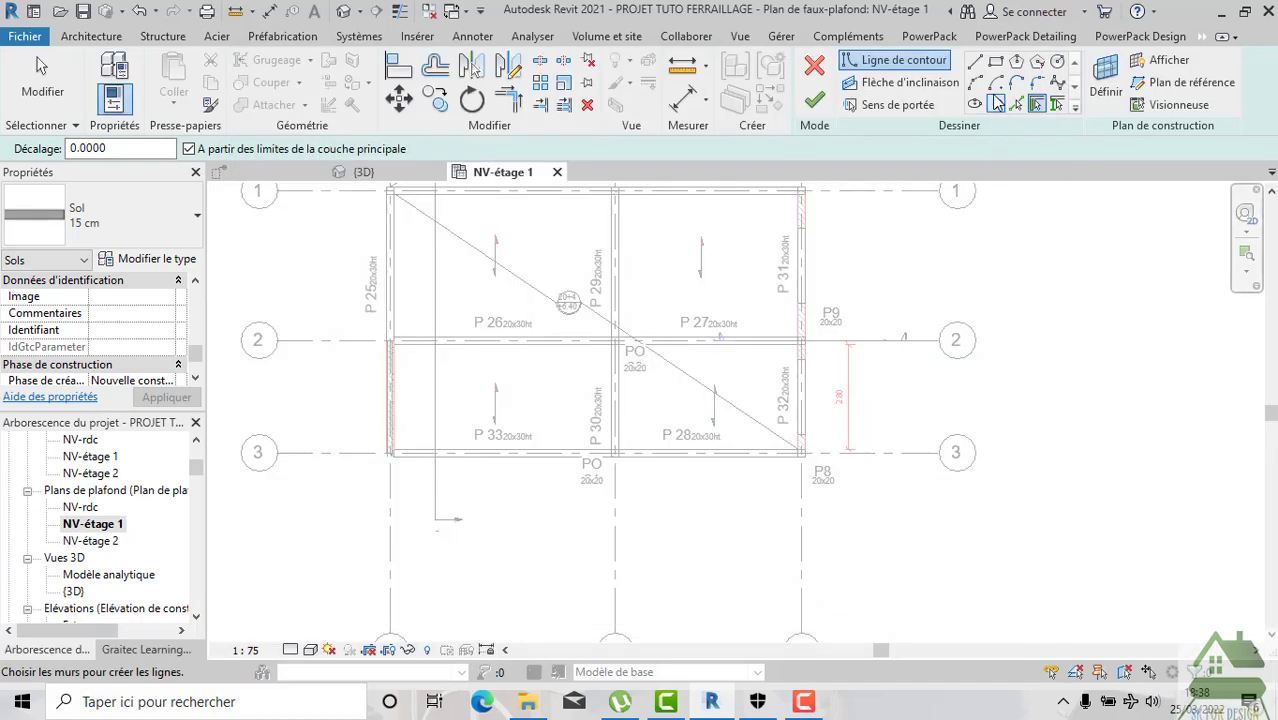
Draw a rectangular floor boundary from near post PO to near P8.
{"action": "left_click", "coordinate": [996, 64]}
{"action": "scroll", "coordinate": [680, 550], "scroll_direction": "up", "scroll_amount": 2}
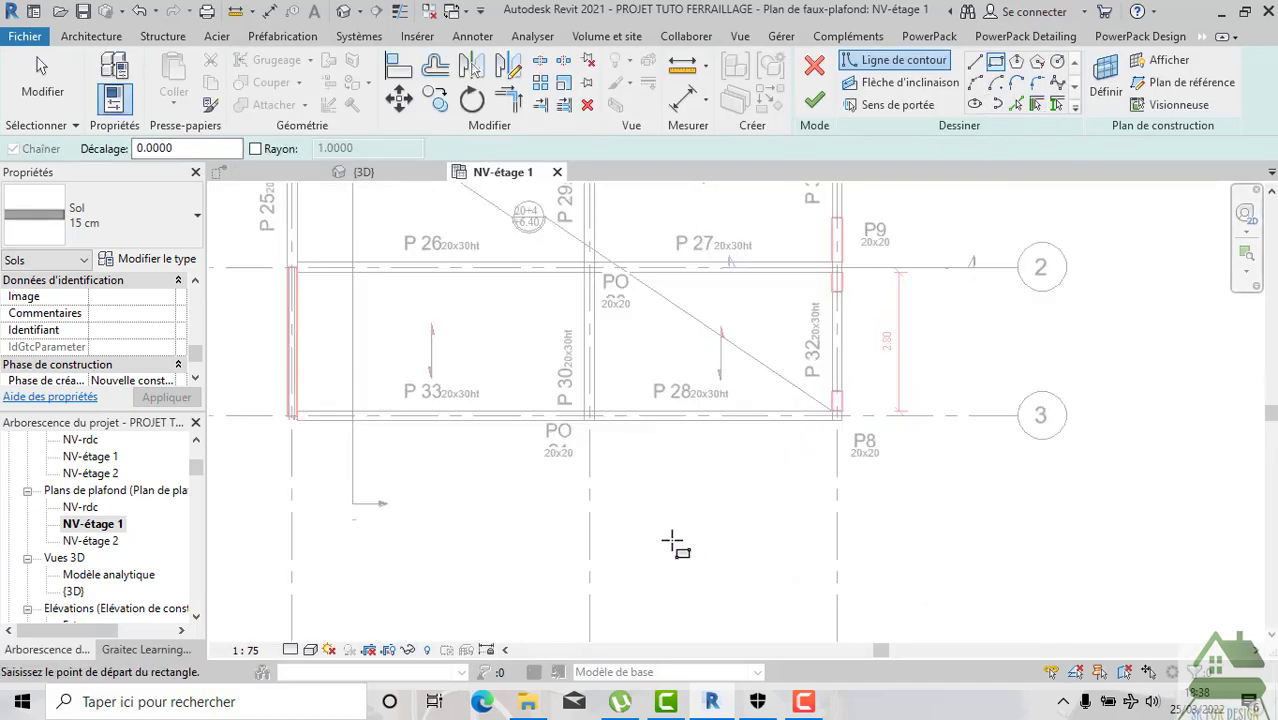
{"action": "scroll", "coordinate": [660, 530], "scroll_direction": "up", "scroll_amount": 1}
{"action": "scroll", "coordinate": [575, 410], "scroll_direction": "up", "scroll_amount": 2}
{"action": "scroll", "coordinate": [578, 400], "scroll_direction": "up", "scroll_amount": 1}
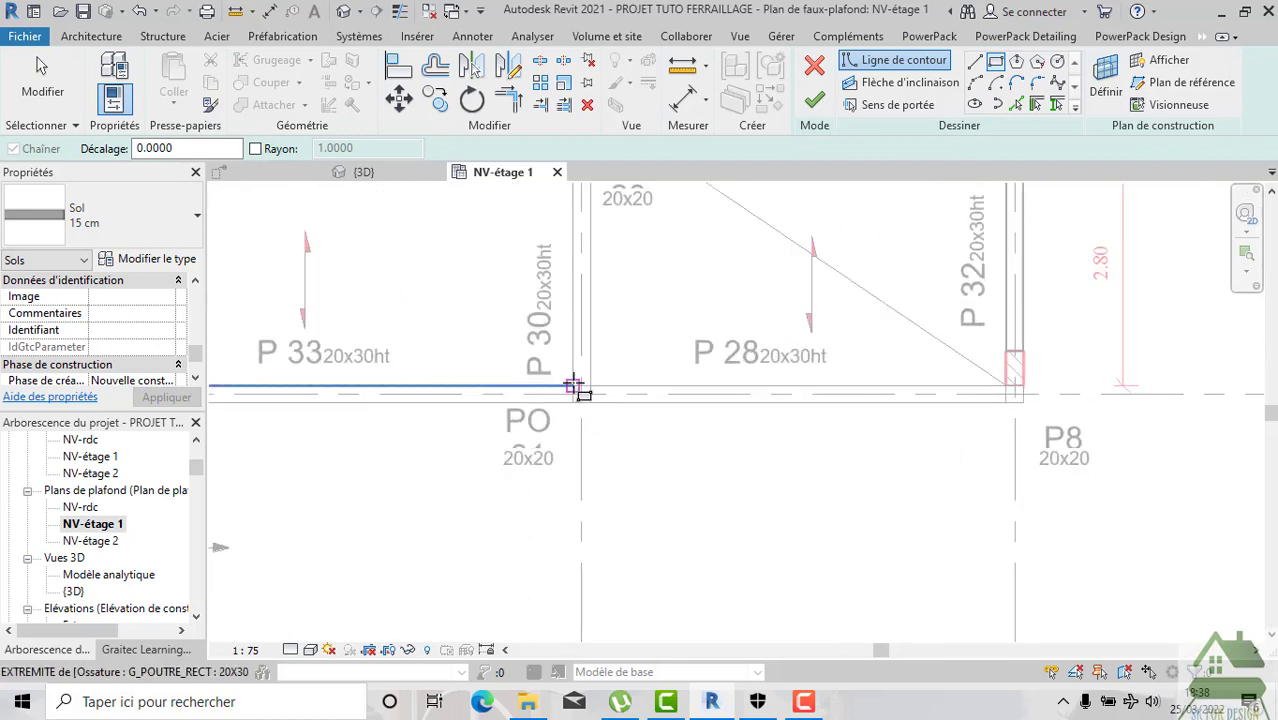
{"action": "left_click", "coordinate": [573, 385]}
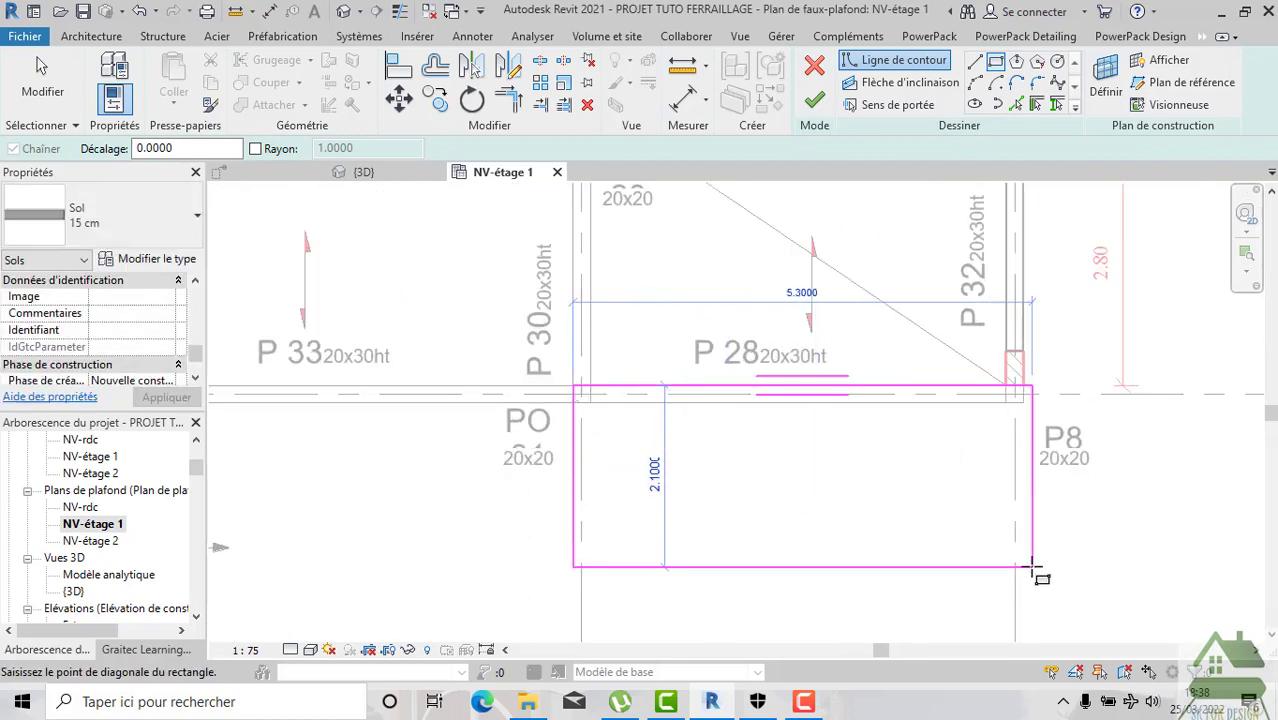
{"action": "scroll", "coordinate": [1014, 512], "scroll_direction": "up", "scroll_amount": 1}
{"action": "left_click", "coordinate": [1015, 506]}
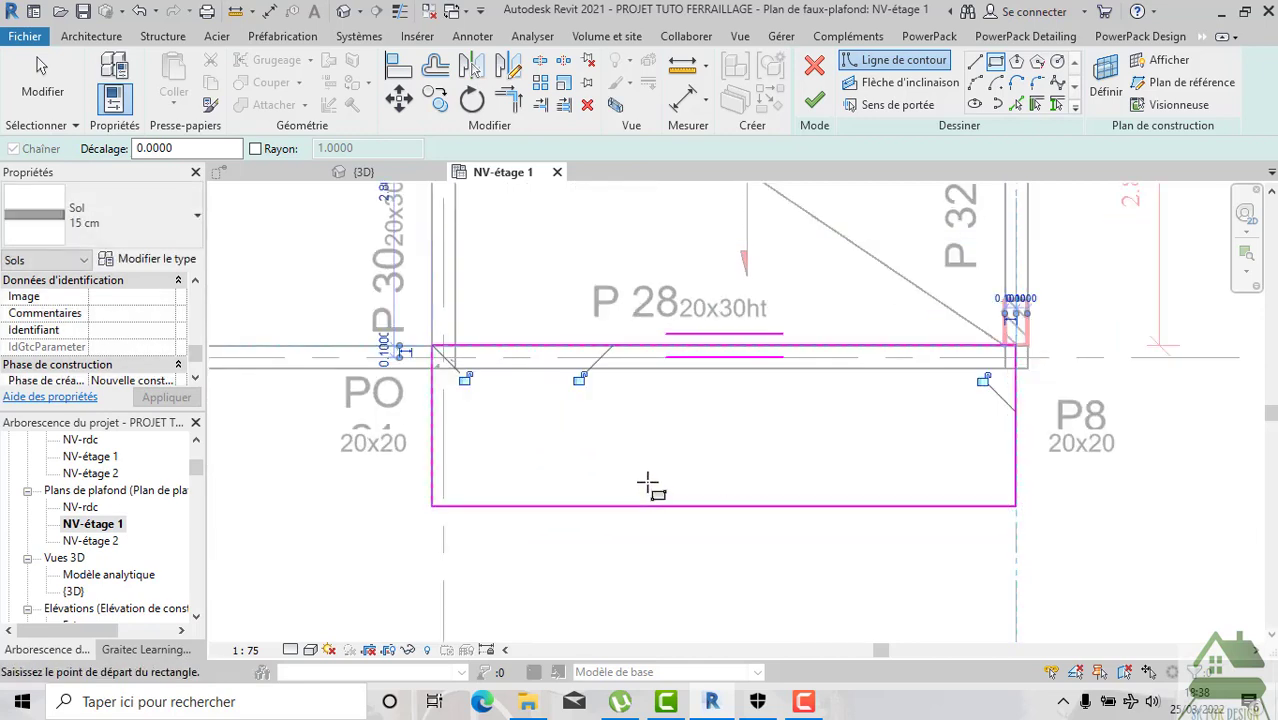
{"action": "scroll", "coordinate": [690, 446], "scroll_direction": "down", "scroll_amount": 1}
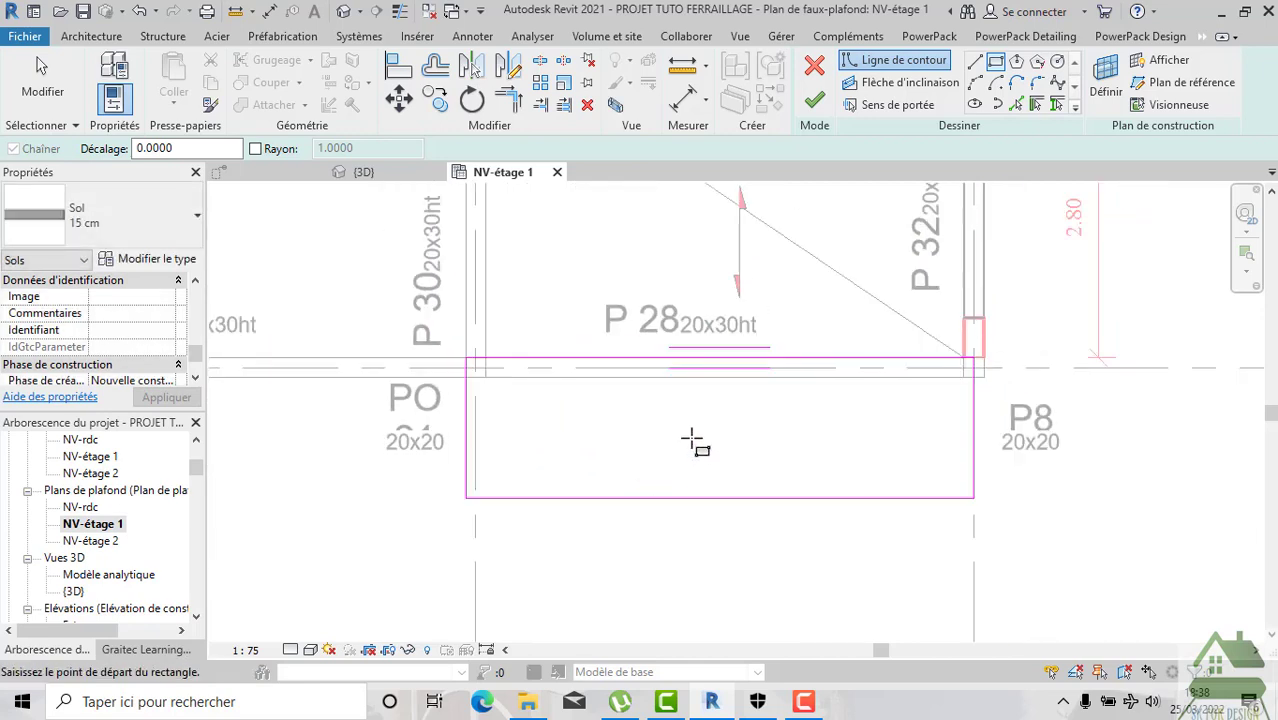
{"action": "key", "text": "Escape"}
{"action": "key", "text": "Escape"}
Move the rectangle's top edge down onto beam P28.
{"action": "left_click", "coordinate": [836, 360]}
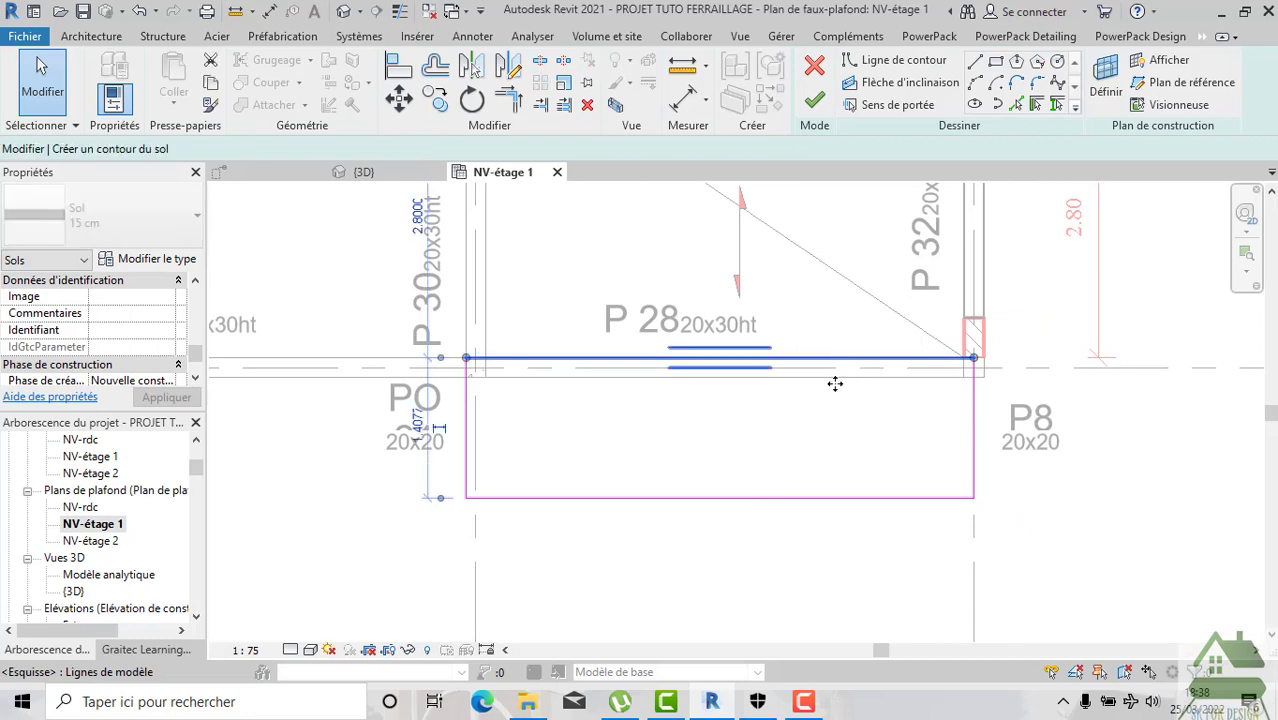
{"action": "mouse_move", "coordinate": [836, 362]}
{"action": "left_mouse_down"}
{"action": "mouse_move", "coordinate": [836, 395]}
{"action": "mouse_move", "coordinate": [830, 380]}
{"action": "left_mouse_up"}
{"action": "left_click", "coordinate": [828, 370]}
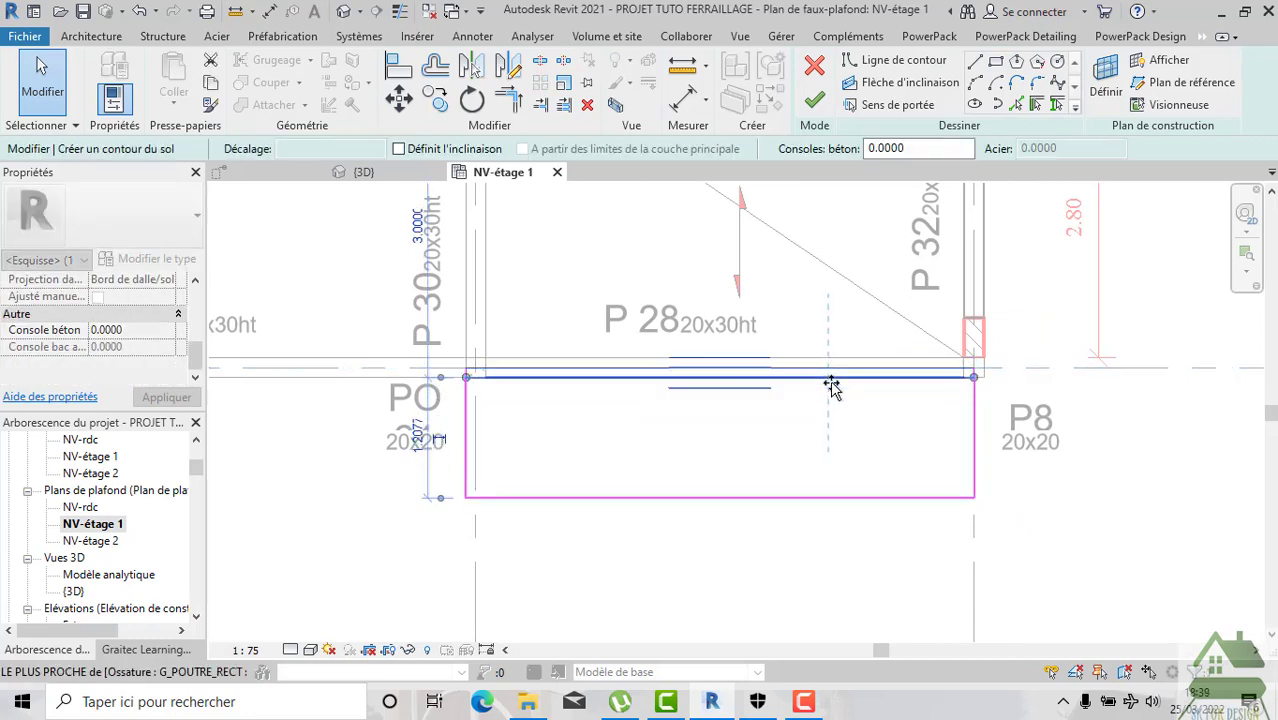
Set the boundary's depth through its temporary dimension, first entering 1.40.
{"action": "left_click", "coordinate": [807, 436]}
{"action": "left_click", "coordinate": [720, 497]}
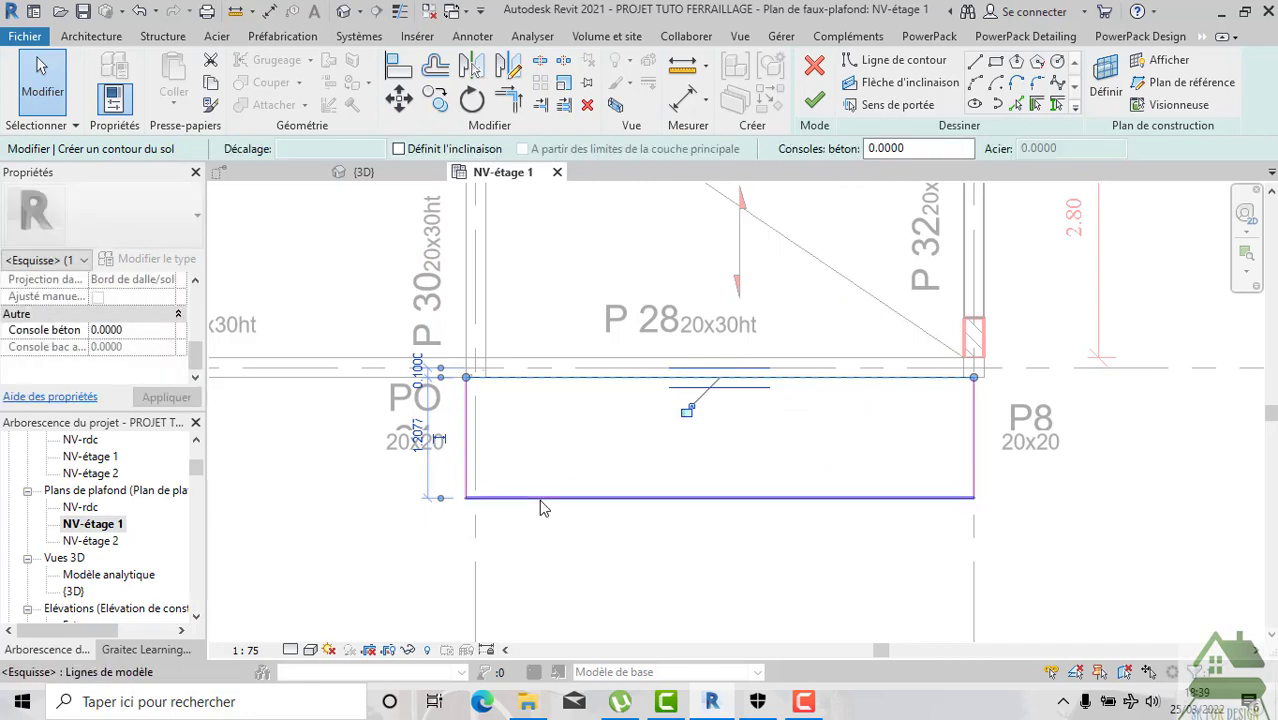
{"action": "left_click", "coordinate": [417, 435]}
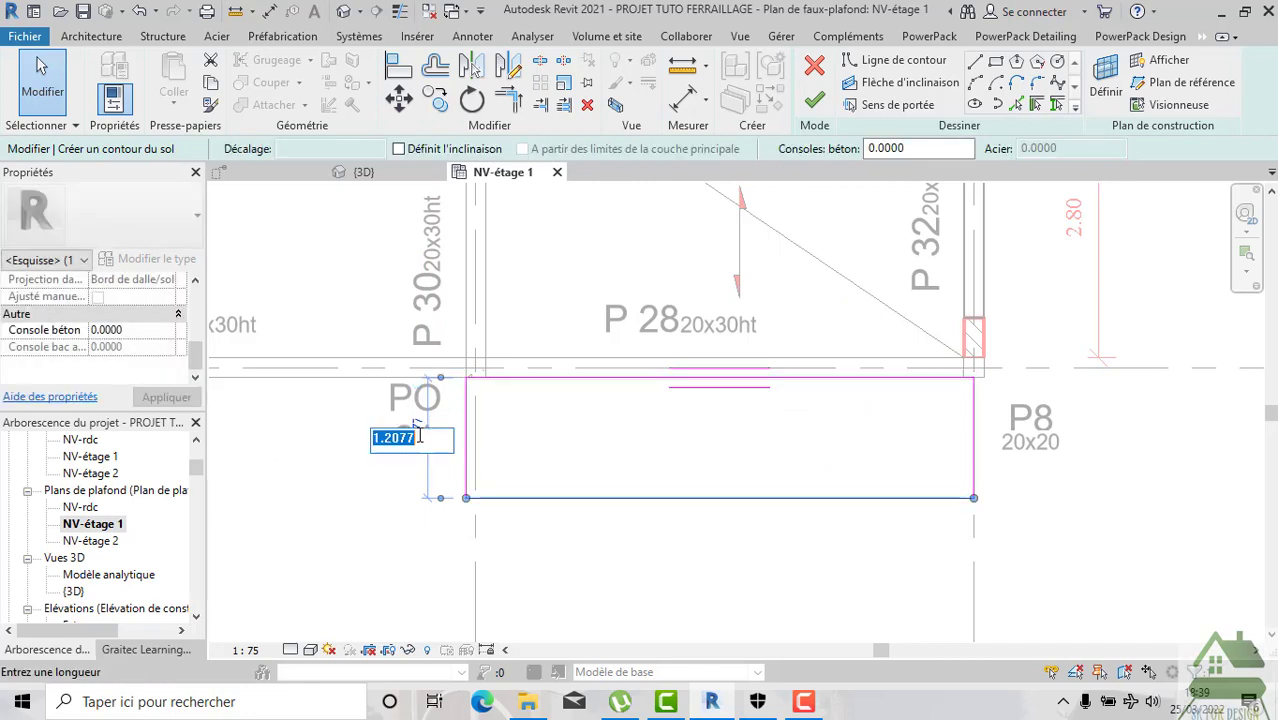
{"action": "type", "text": "1"}
{"action": "type", "text": ".4"}
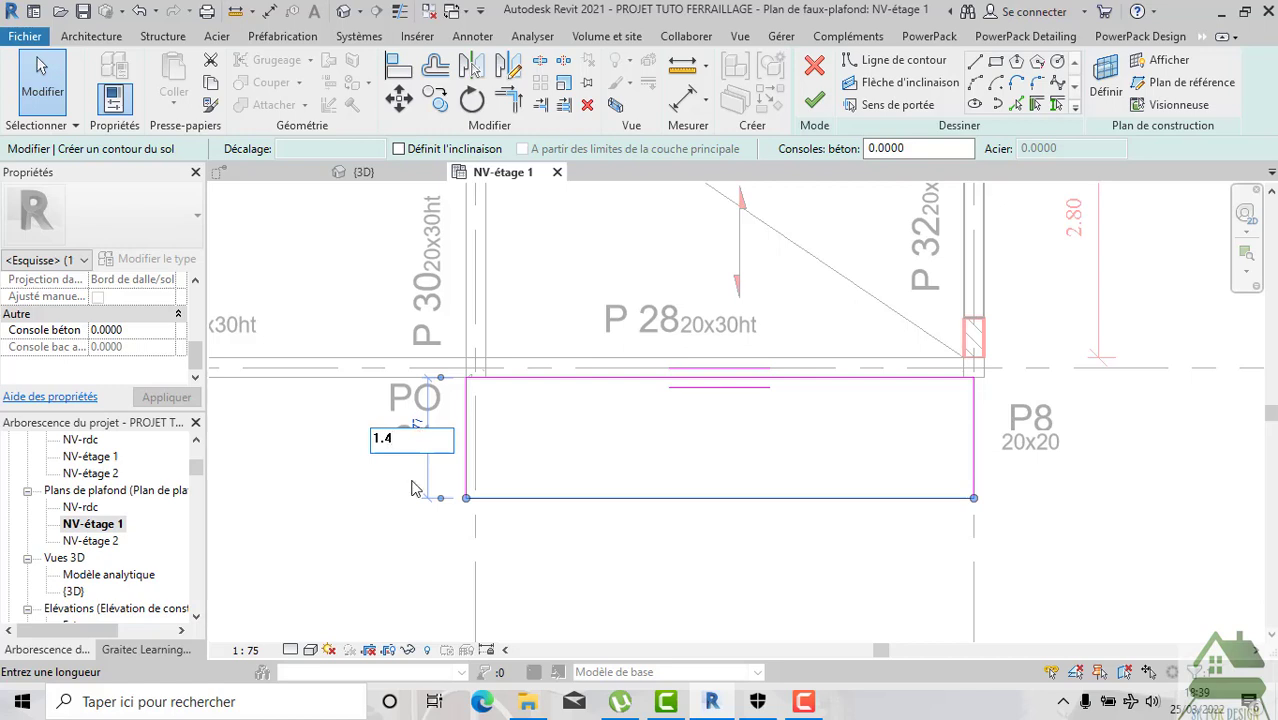
{"action": "key", "text": "Return"}
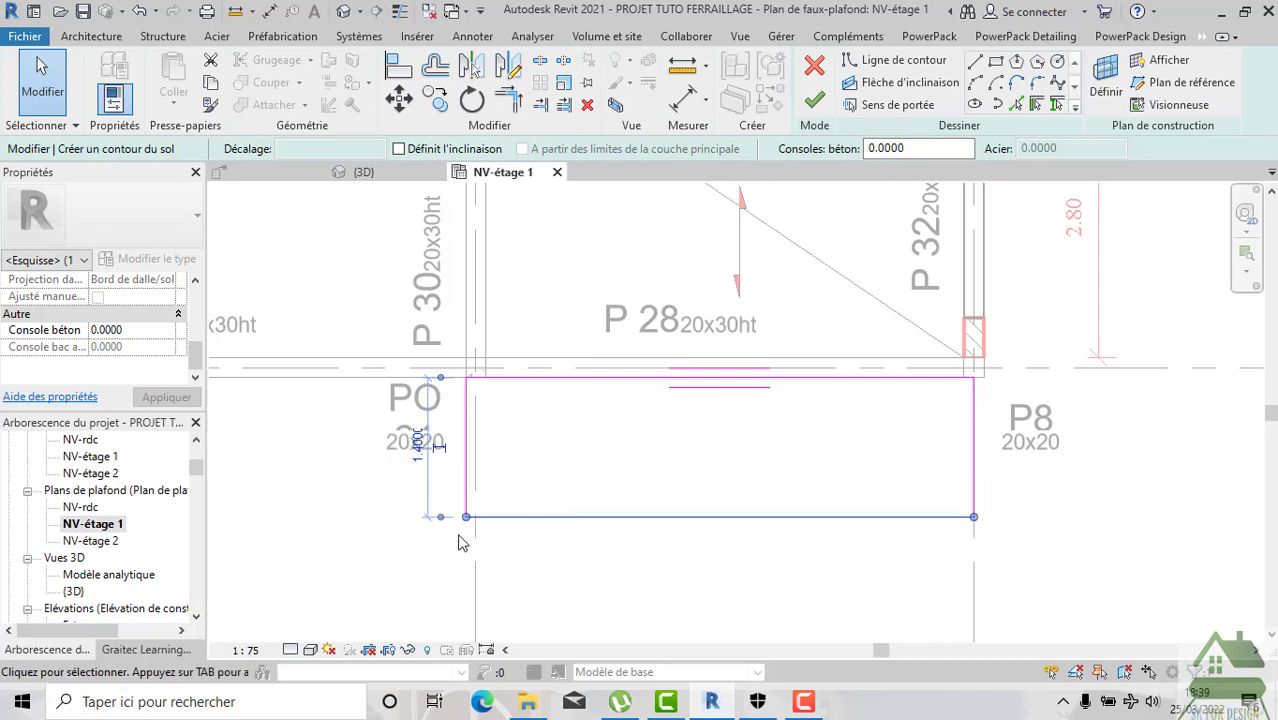
{"action": "left_click", "coordinate": [622, 602]}
{"action": "scroll", "coordinate": [650, 517], "scroll_direction": "down", "scroll_amount": 1}
{"action": "scroll", "coordinate": [648, 515], "scroll_direction": "down", "scroll_amount": 1}
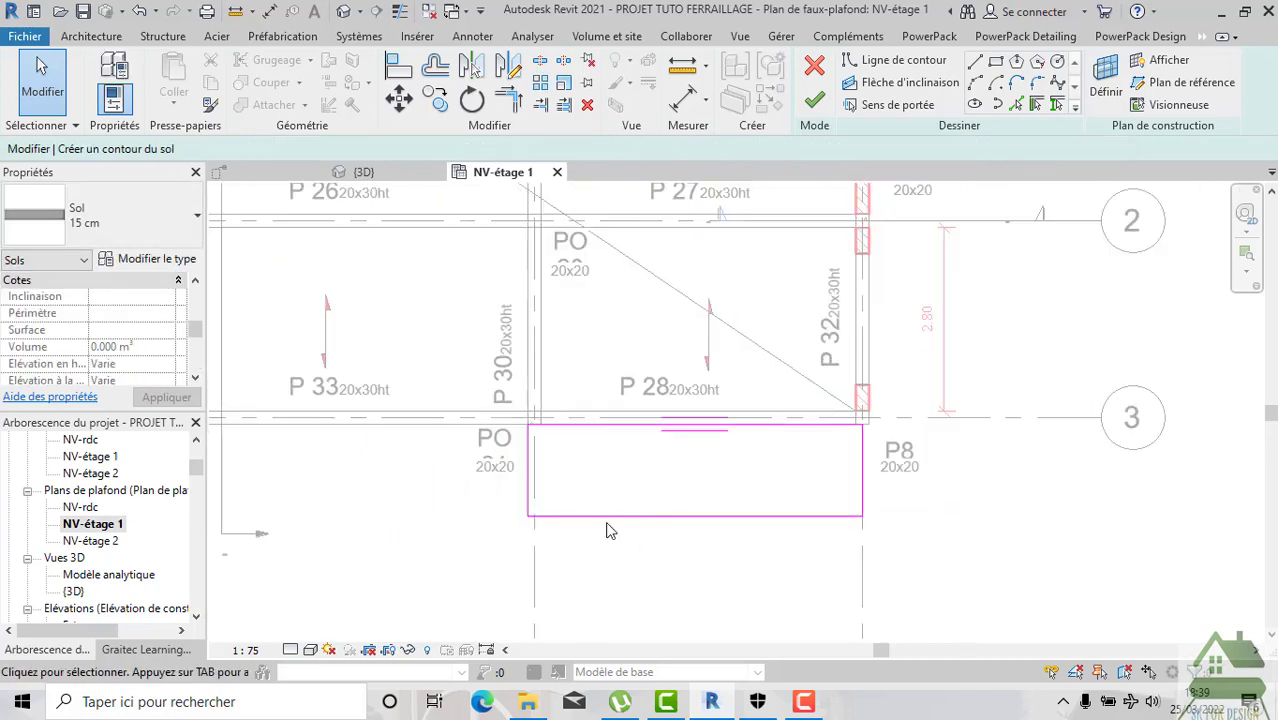
Correct the boundary's vertical depth dimension to 1.30.
{"action": "left_click", "coordinate": [610, 516]}
{"action": "left_click", "coordinate": [481, 470]}
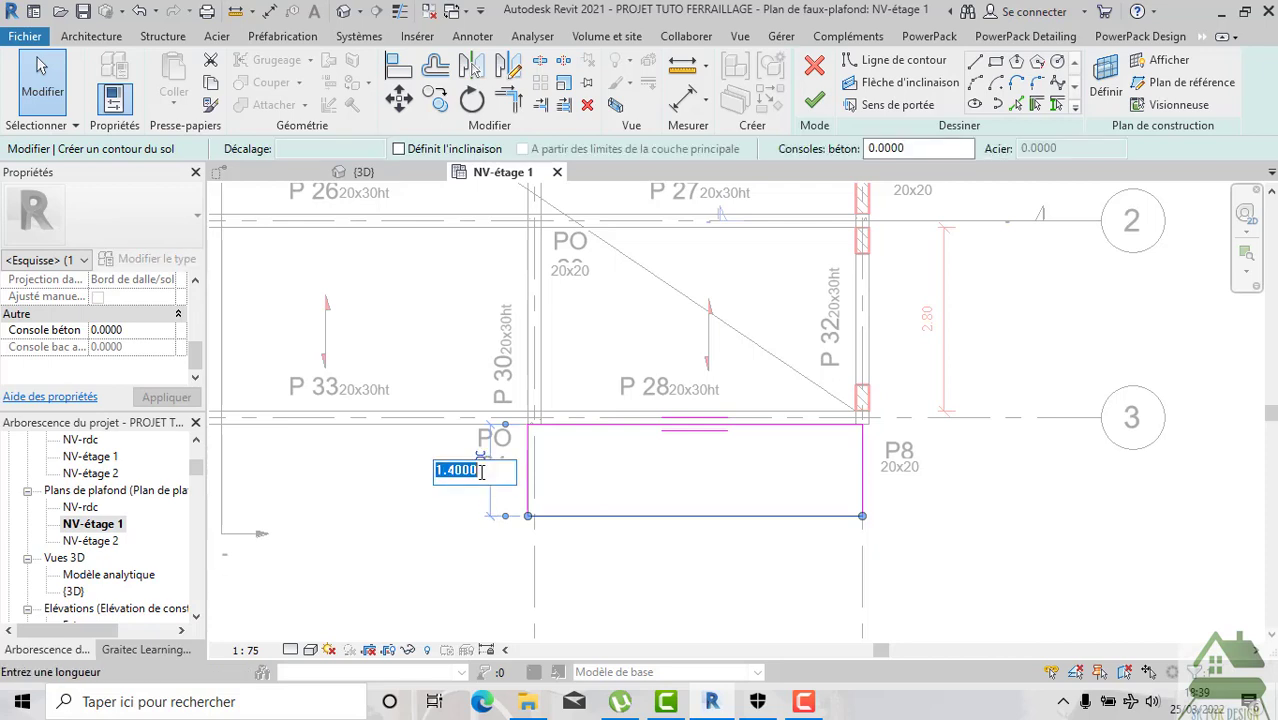
{"action": "type", "text": "1."}
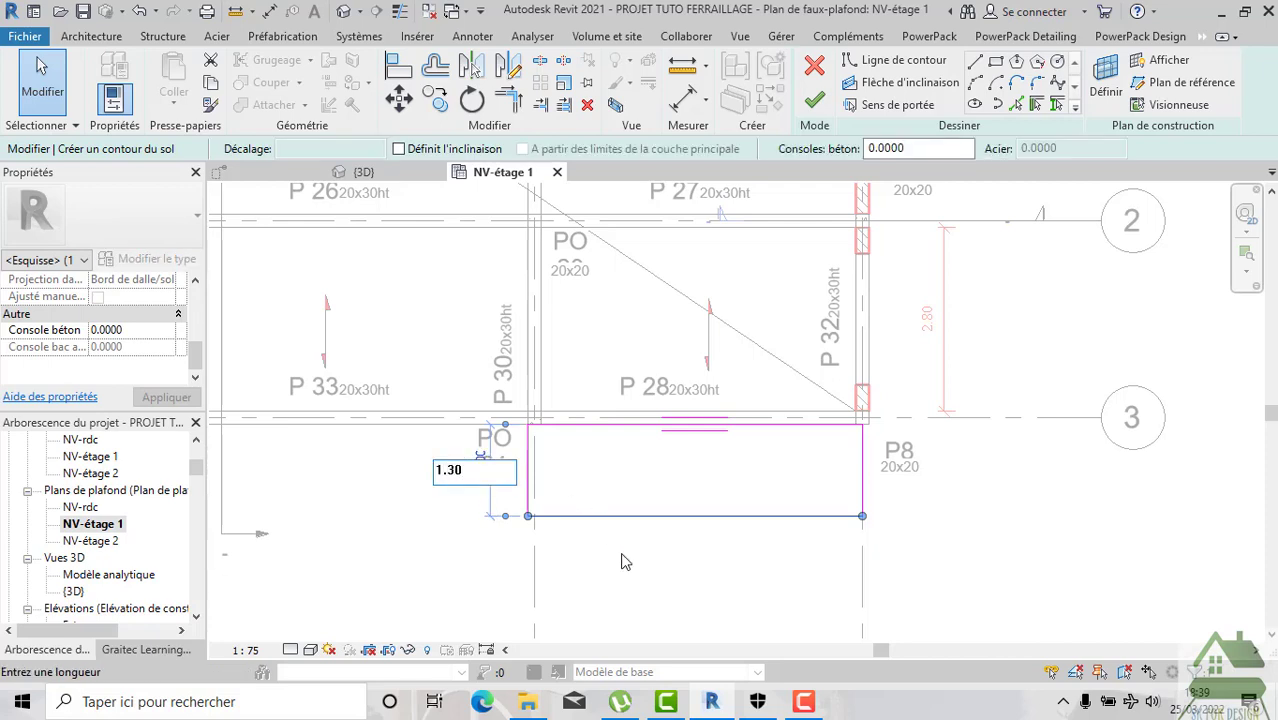
{"action": "key", "text": "Return"}
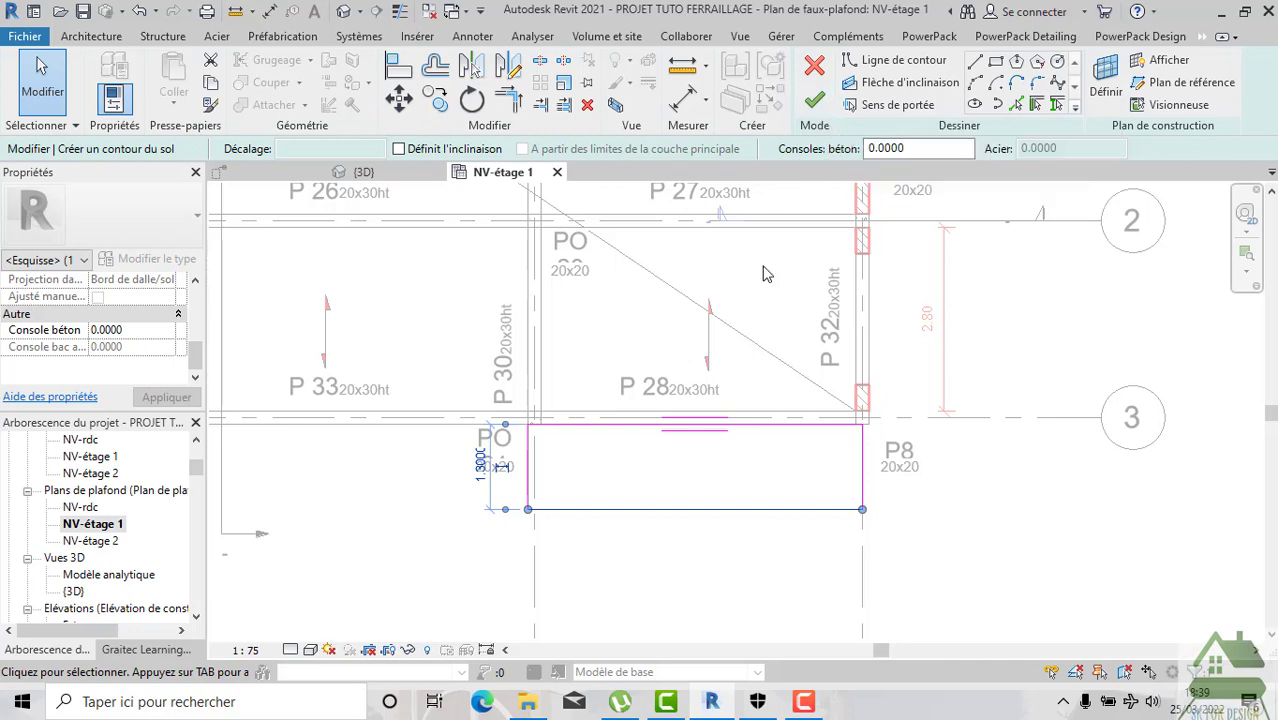
{"action": "left_click", "coordinate": [481, 466]}
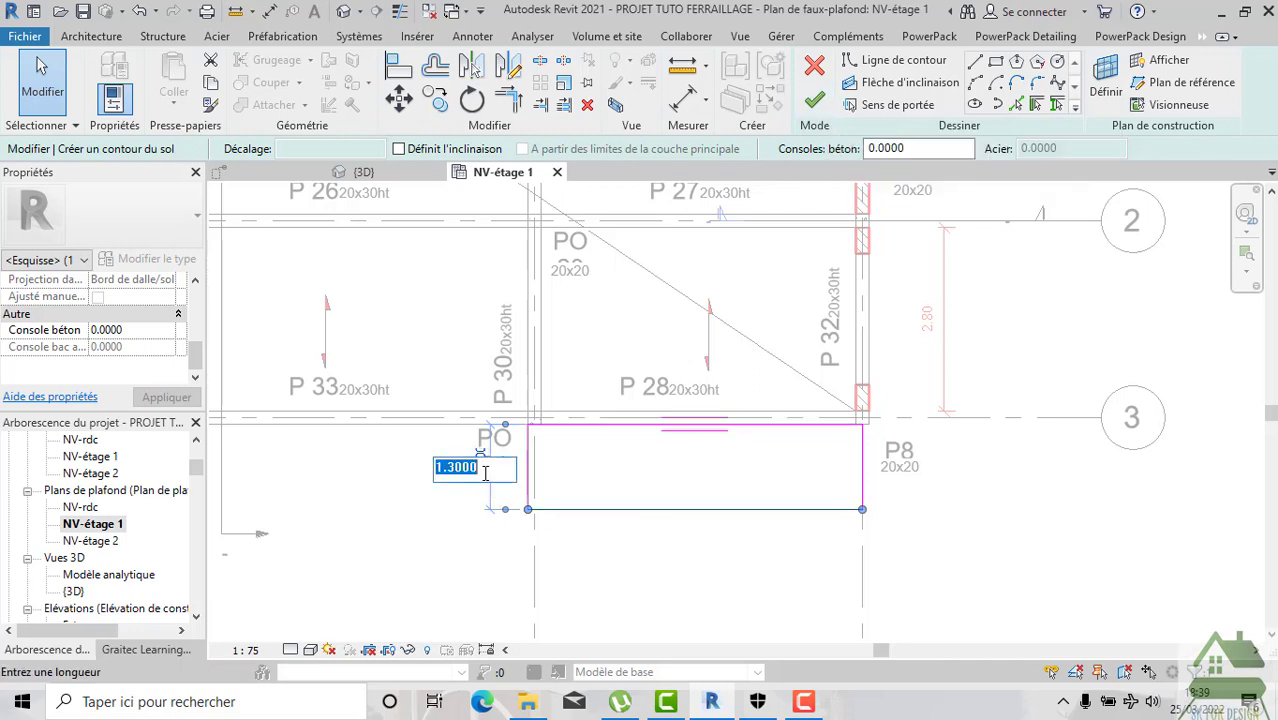
{"action": "type", "text": "1"}
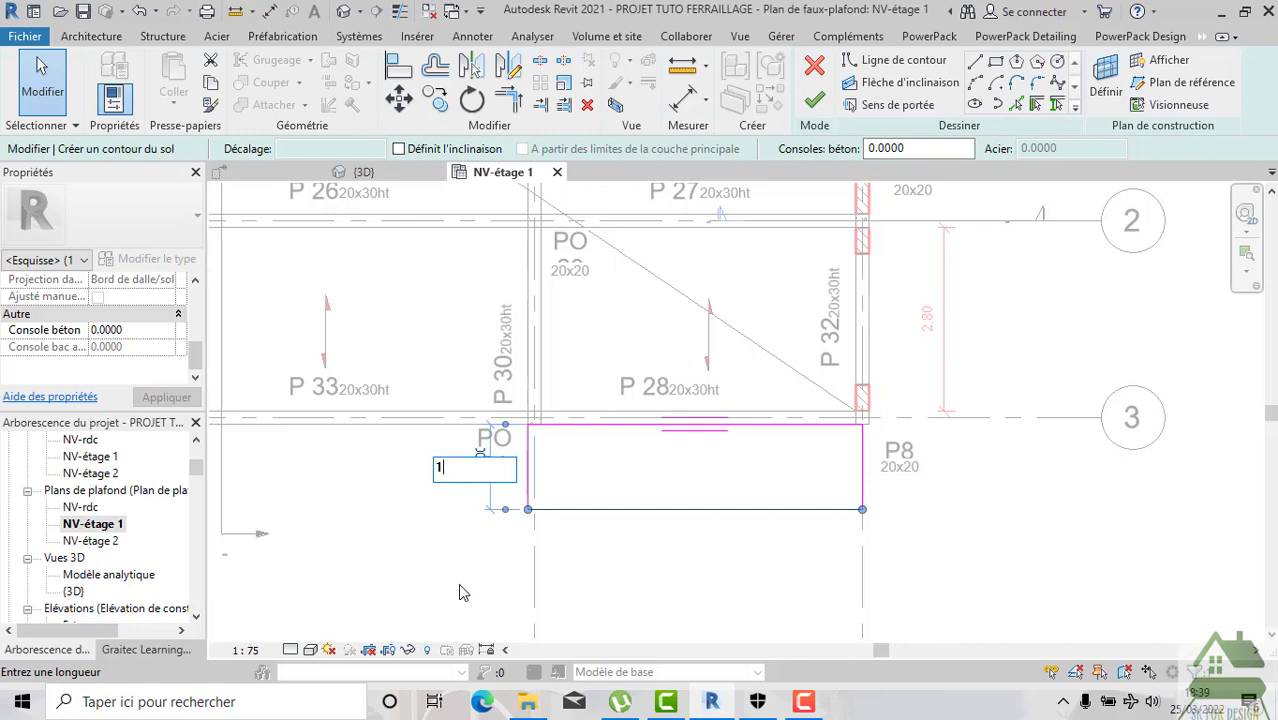
{"action": "key", "text": "Return"}
{"action": "left_click", "coordinate": [484, 465]}
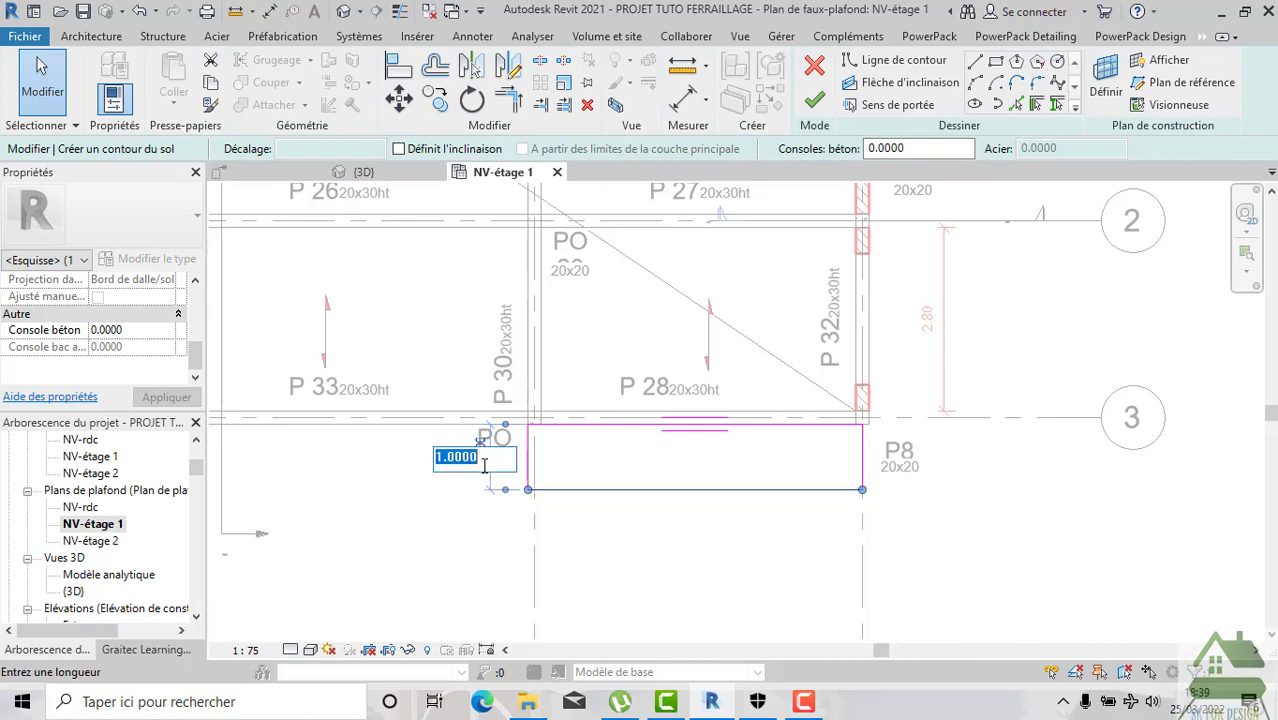
{"action": "type", "text": "1."}
{"action": "key", "text": "Return"}
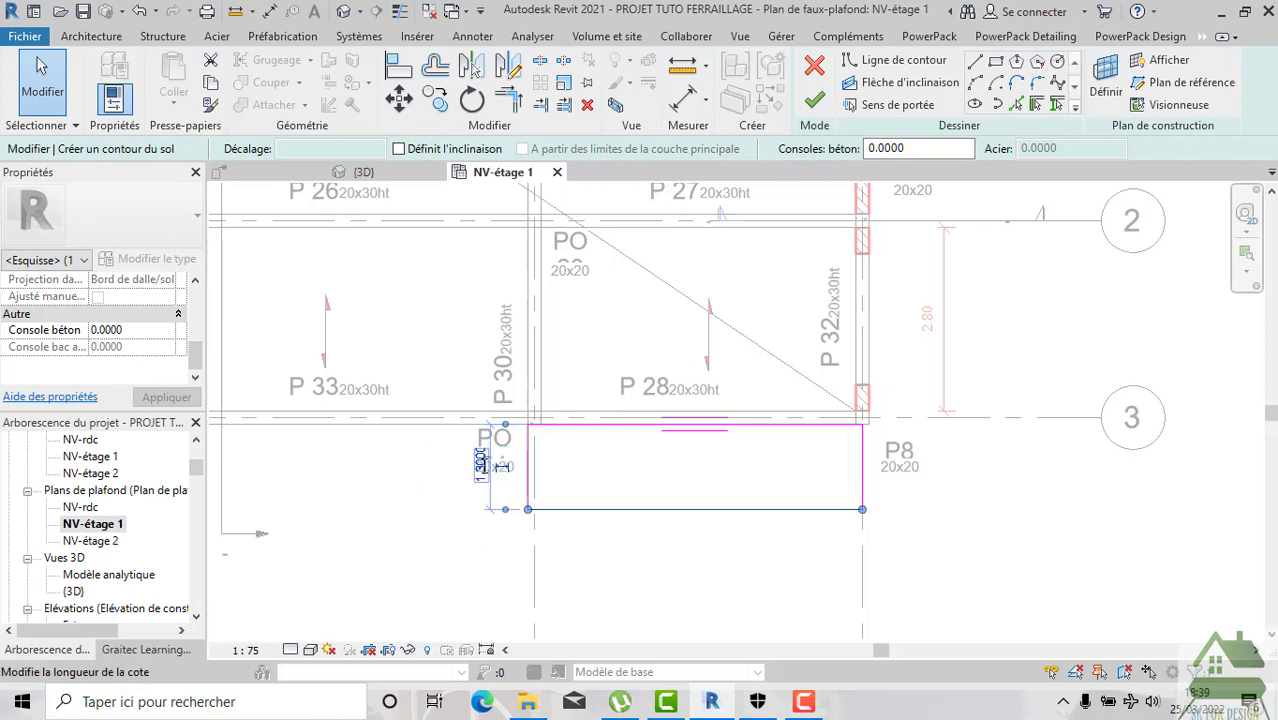
{"action": "left_click", "coordinate": [633, 588]}
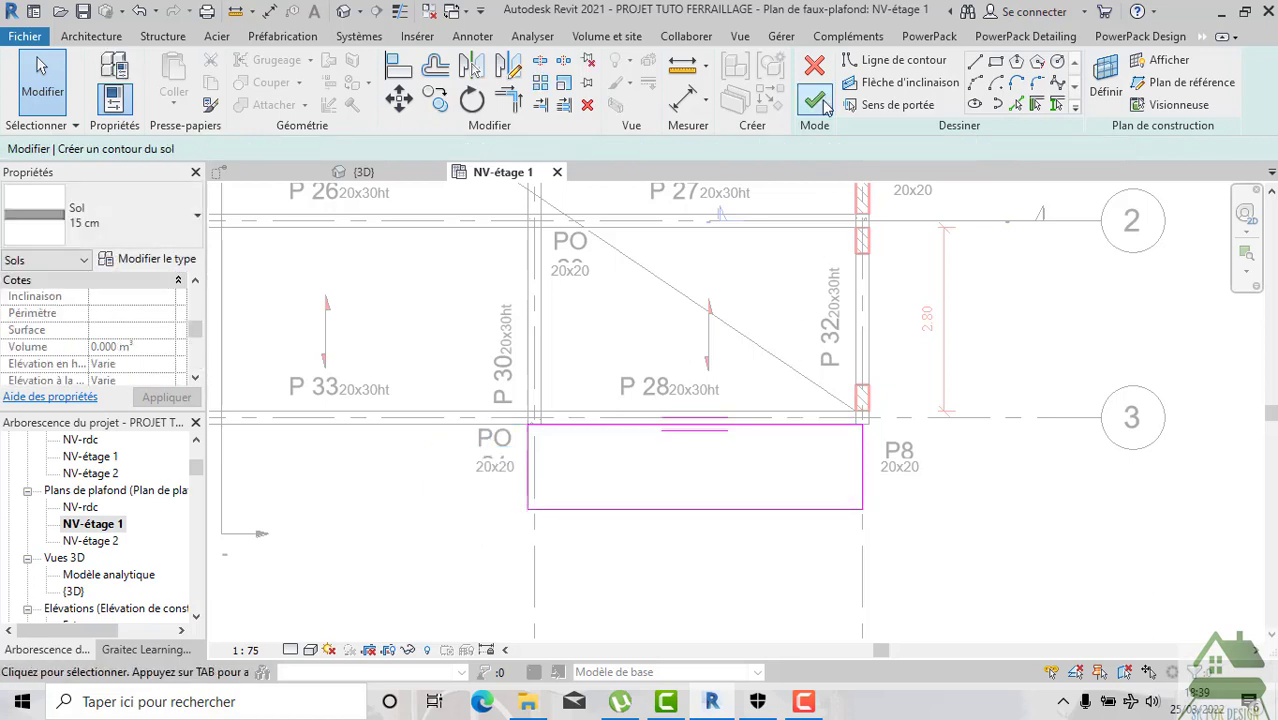
Finish the 15 cm floor (6.630 m²), check it in {3D}, then return to NV-étage 1.
{"action": "left_click", "coordinate": [817, 101]}
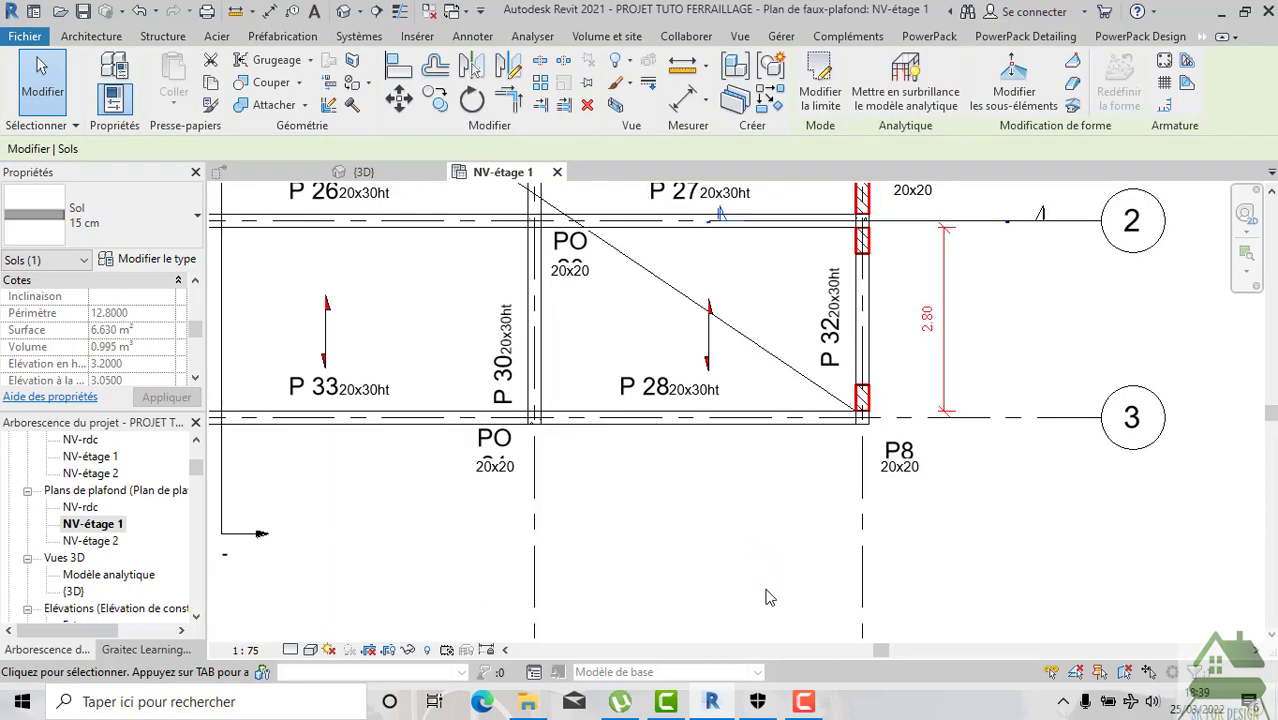
{"action": "left_click", "coordinate": [388, 176]}
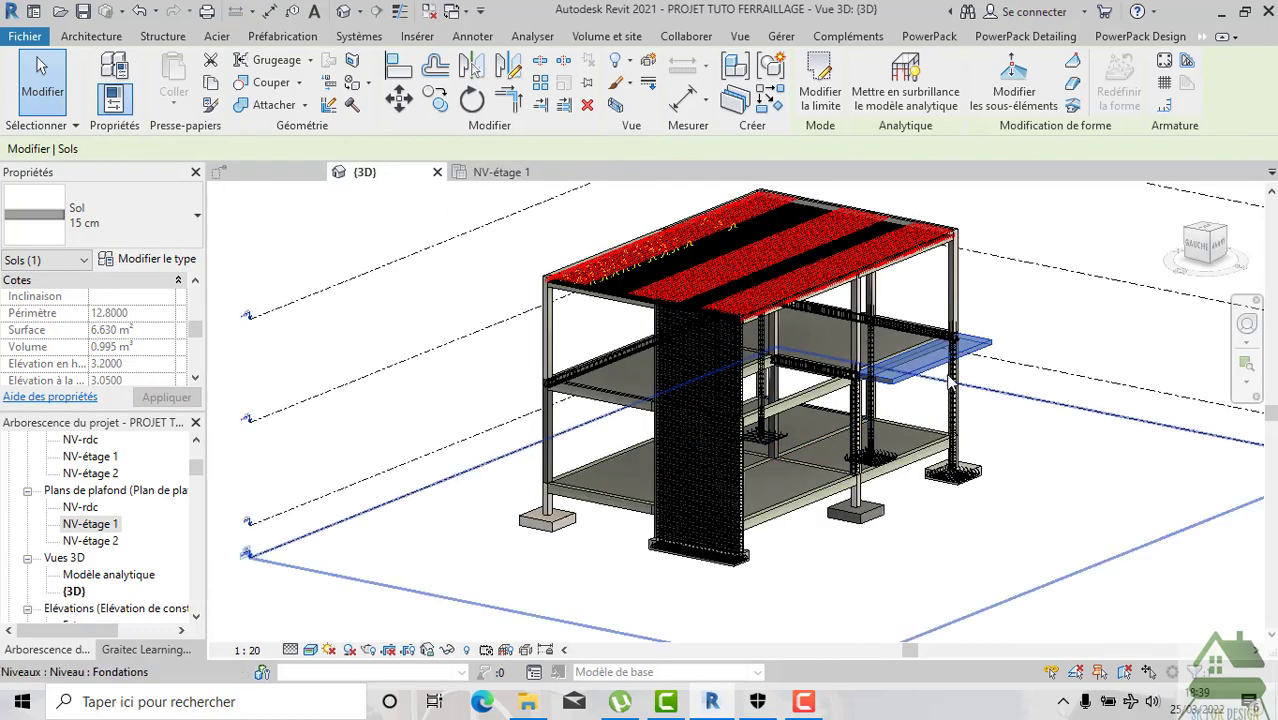
{"action": "scroll", "coordinate": [905, 425], "scroll_direction": "up", "scroll_amount": 5}
{"action": "key", "text": "Escape"}
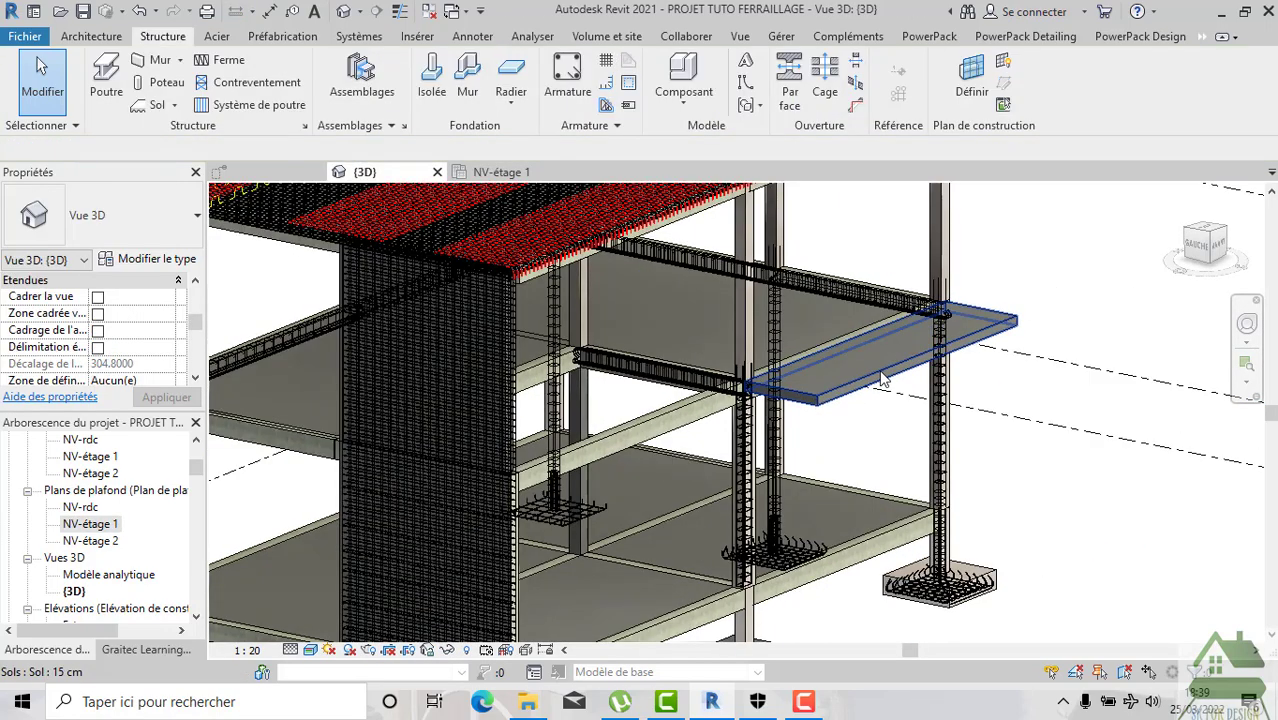
{"action": "scroll", "coordinate": [870, 390], "scroll_direction": "up", "scroll_amount": 2}
{"action": "scroll", "coordinate": [840, 410], "scroll_direction": "up", "scroll_amount": 2}
{"action": "scroll", "coordinate": [810, 420], "scroll_direction": "up", "scroll_amount": 1}
{"action": "scroll", "coordinate": [810, 420], "scroll_direction": "down", "scroll_amount": 2}
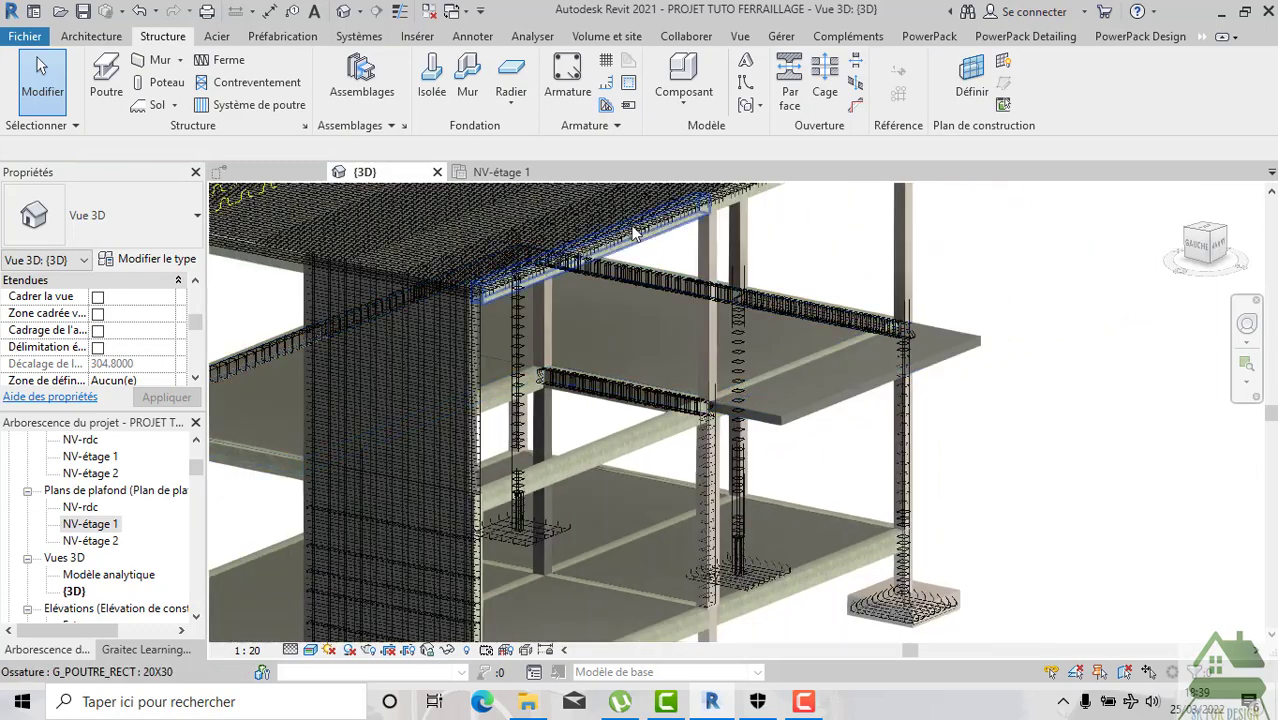
{"action": "left_click", "coordinate": [505, 172]}
{"action": "scroll", "coordinate": [645, 360], "scroll_direction": "down", "scroll_amount": 1}
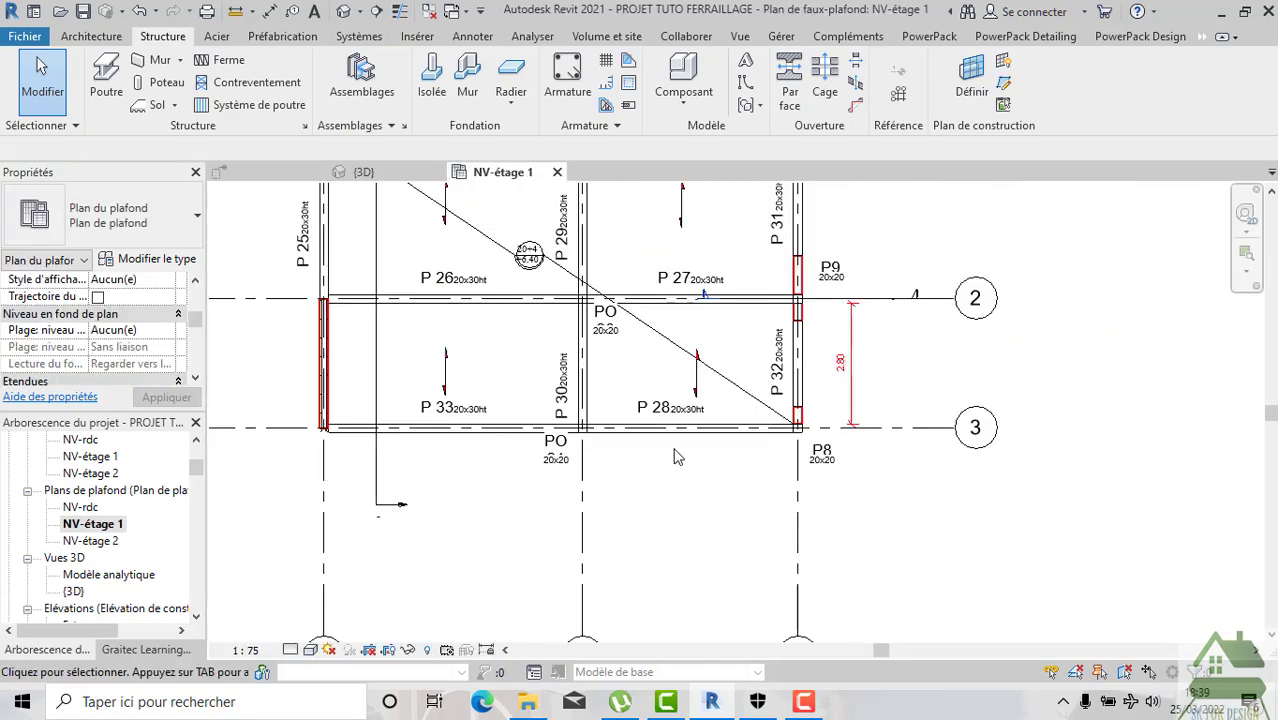
{"action": "scroll", "coordinate": [665, 410], "scroll_direction": "down", "scroll_amount": 1}
{"action": "scroll", "coordinate": [685, 445], "scroll_direction": "down", "scroll_amount": 1}
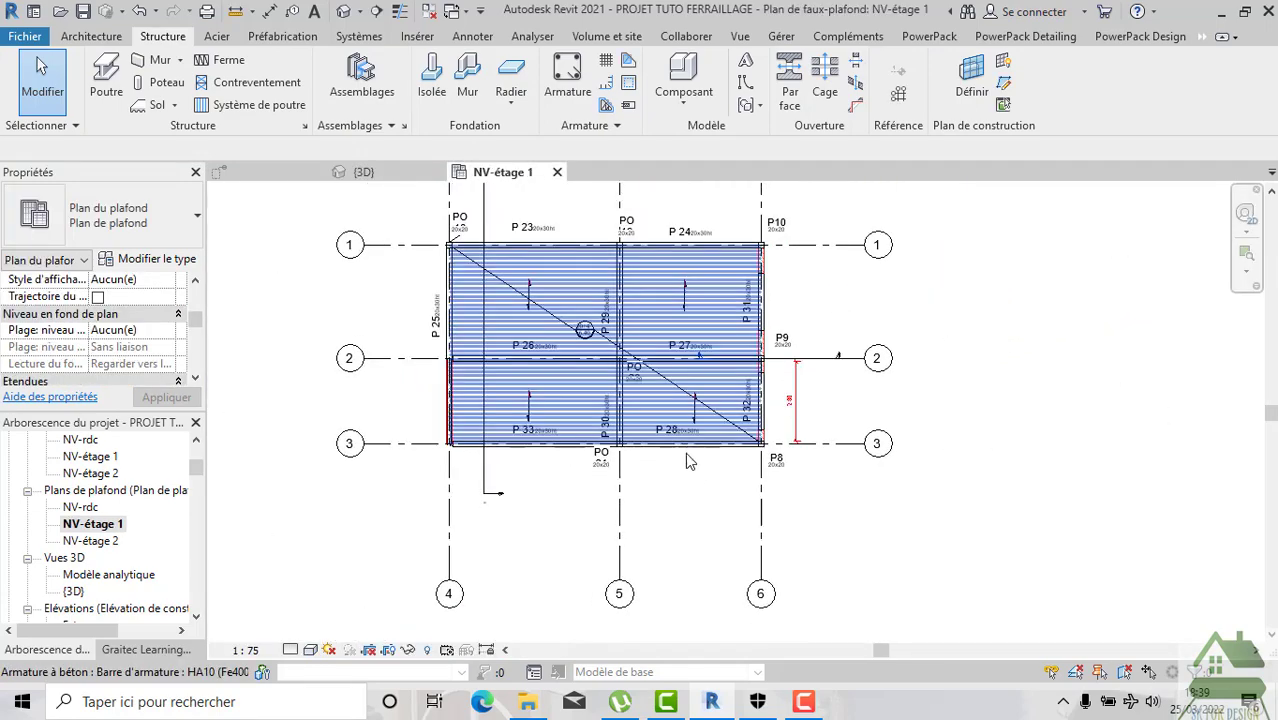
{"action": "scroll", "coordinate": [687, 497], "scroll_direction": "up", "scroll_amount": 1}
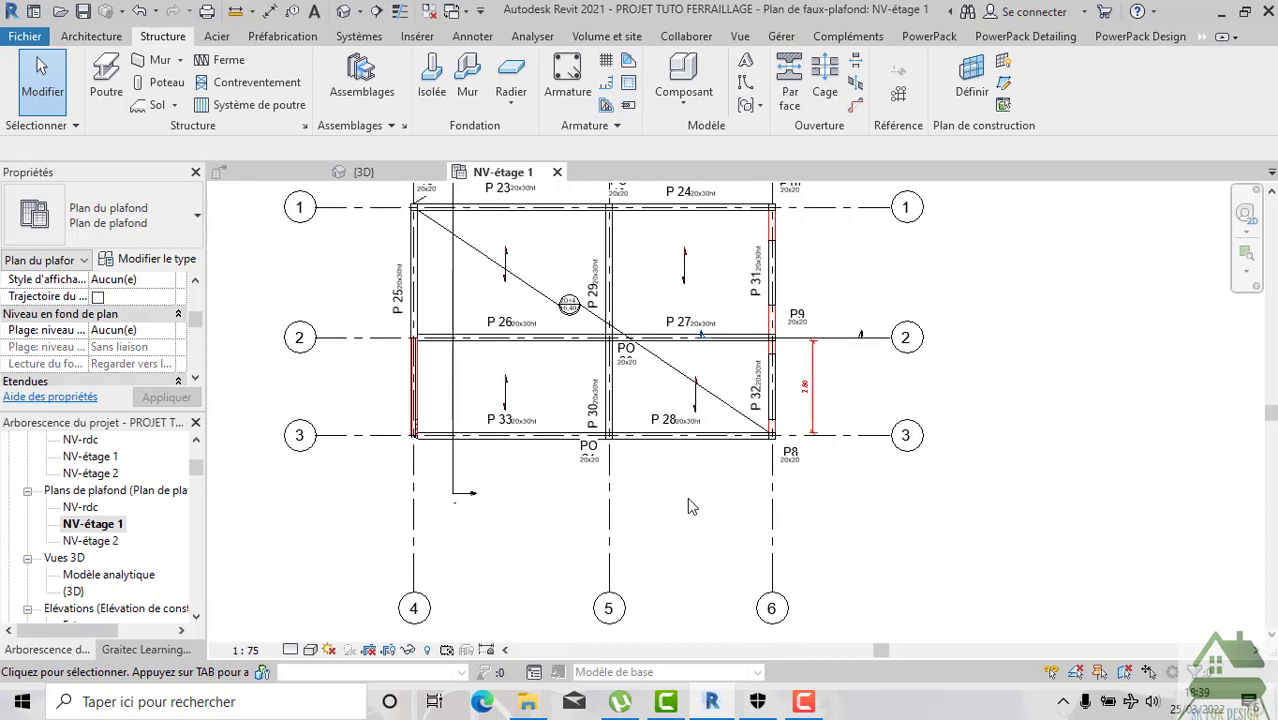
{"action": "scroll", "coordinate": [687, 497], "scroll_direction": "up", "scroll_amount": 1}
{"action": "scroll", "coordinate": [687, 497], "scroll_direction": "down", "scroll_amount": 1}
{"action": "scroll", "coordinate": [687, 497], "scroll_direction": "down", "scroll_amount": 1}
{"action": "scroll", "coordinate": [92, 308], "scroll_direction": "down", "scroll_amount": 2}
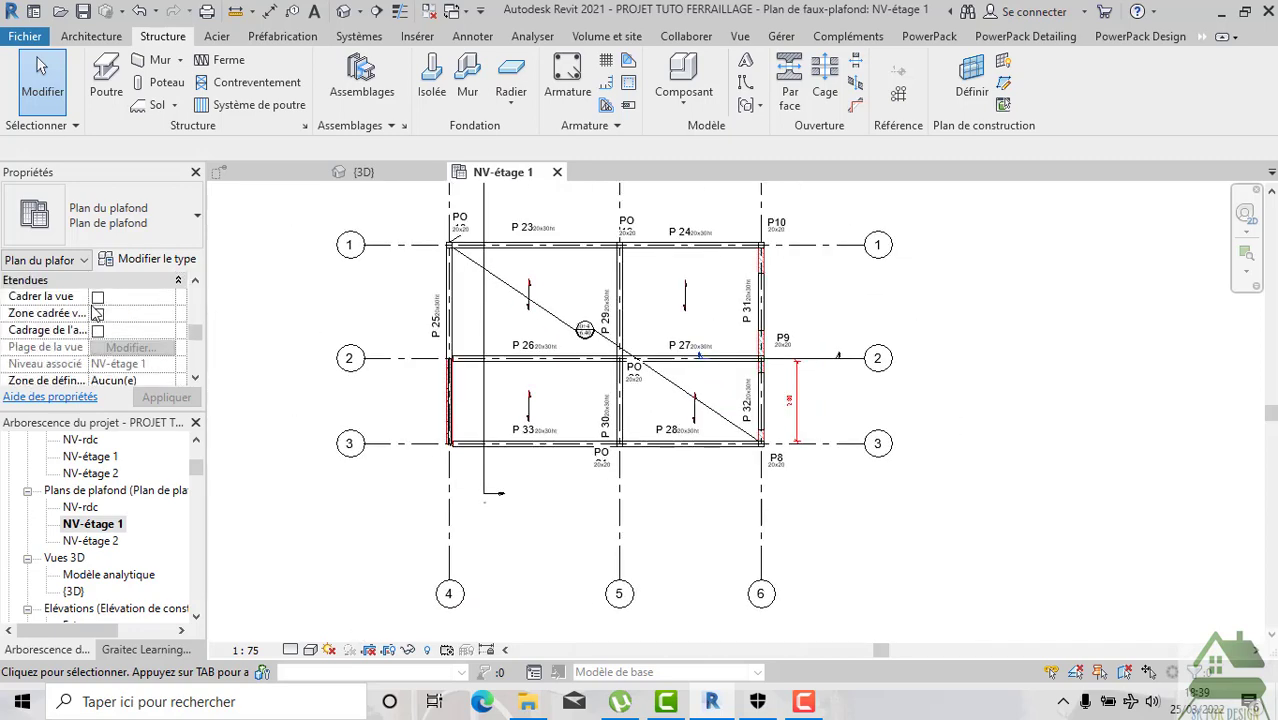
{"action": "scroll", "coordinate": [125, 340], "scroll_direction": "down", "scroll_amount": 2}
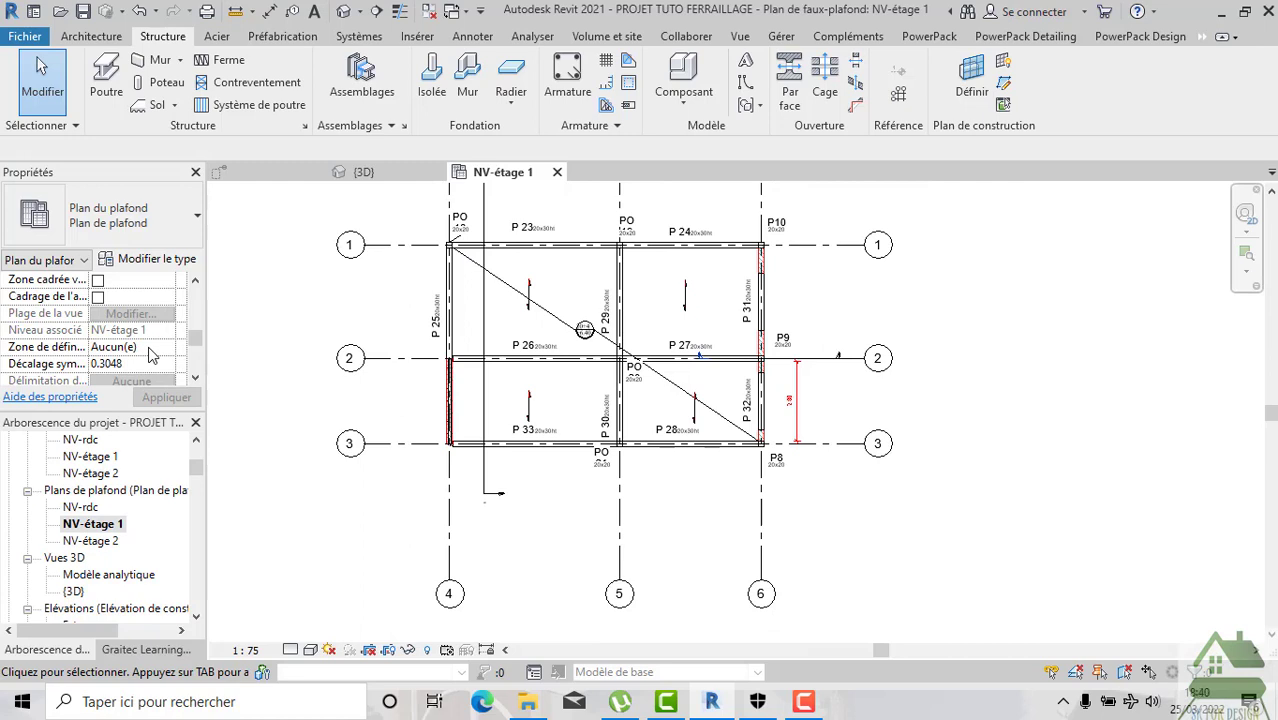
{"action": "scroll", "coordinate": [112, 482], "scroll_direction": "up", "scroll_amount": 2}
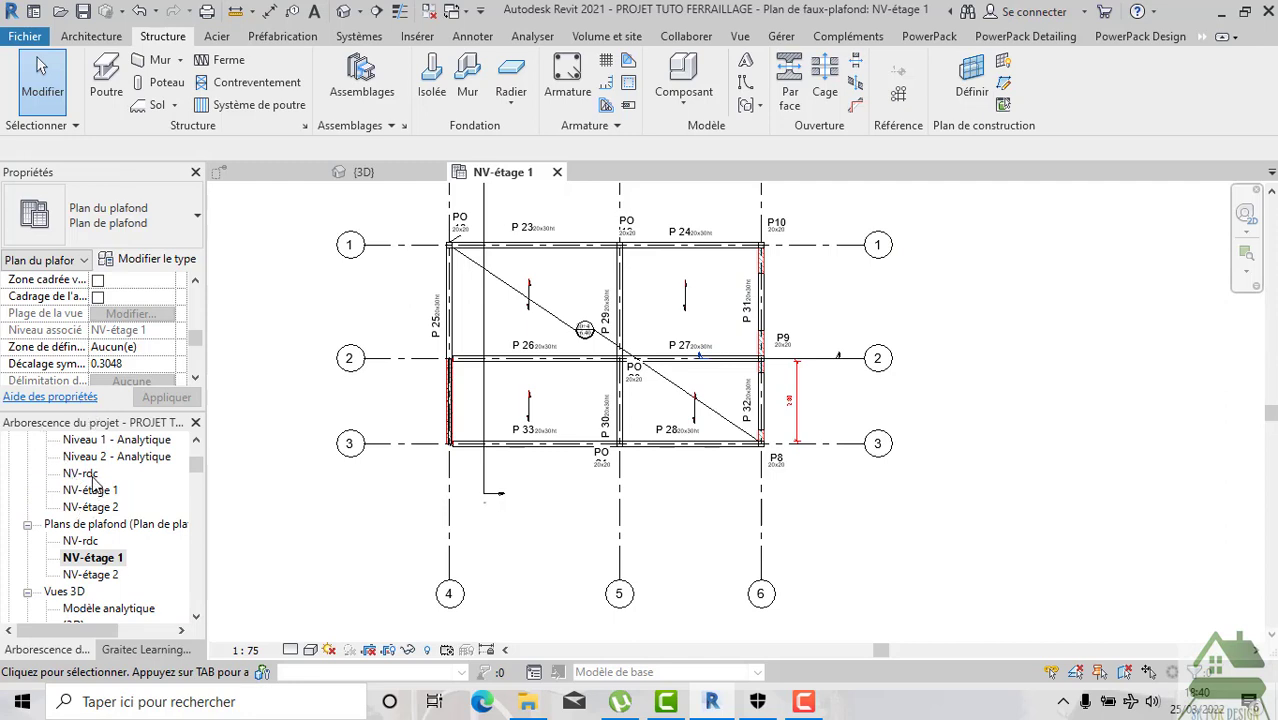
Open NV-étage 1 under Plans de structure and zoom in on the grid.
{"action": "double_click", "coordinate": [92, 489]}
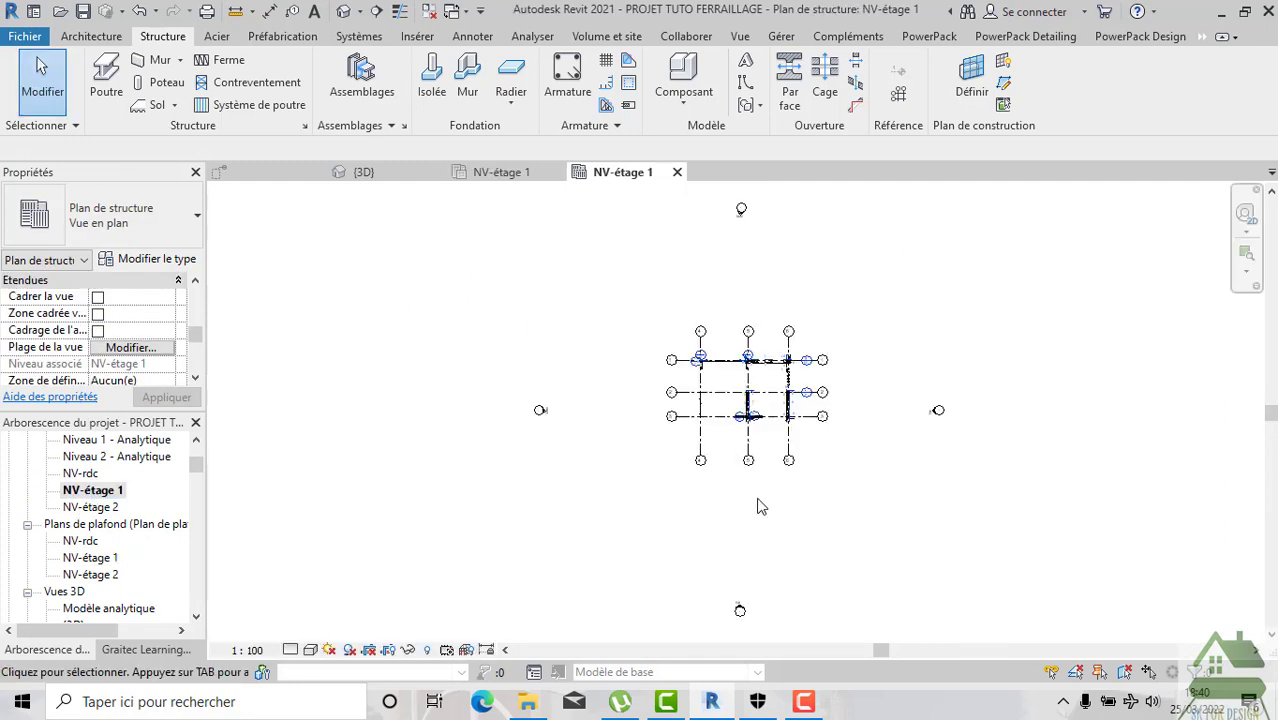
{"action": "scroll", "coordinate": [762, 442], "scroll_direction": "up", "scroll_amount": 3}
{"action": "scroll", "coordinate": [768, 416], "scroll_direction": "up", "scroll_amount": 1}
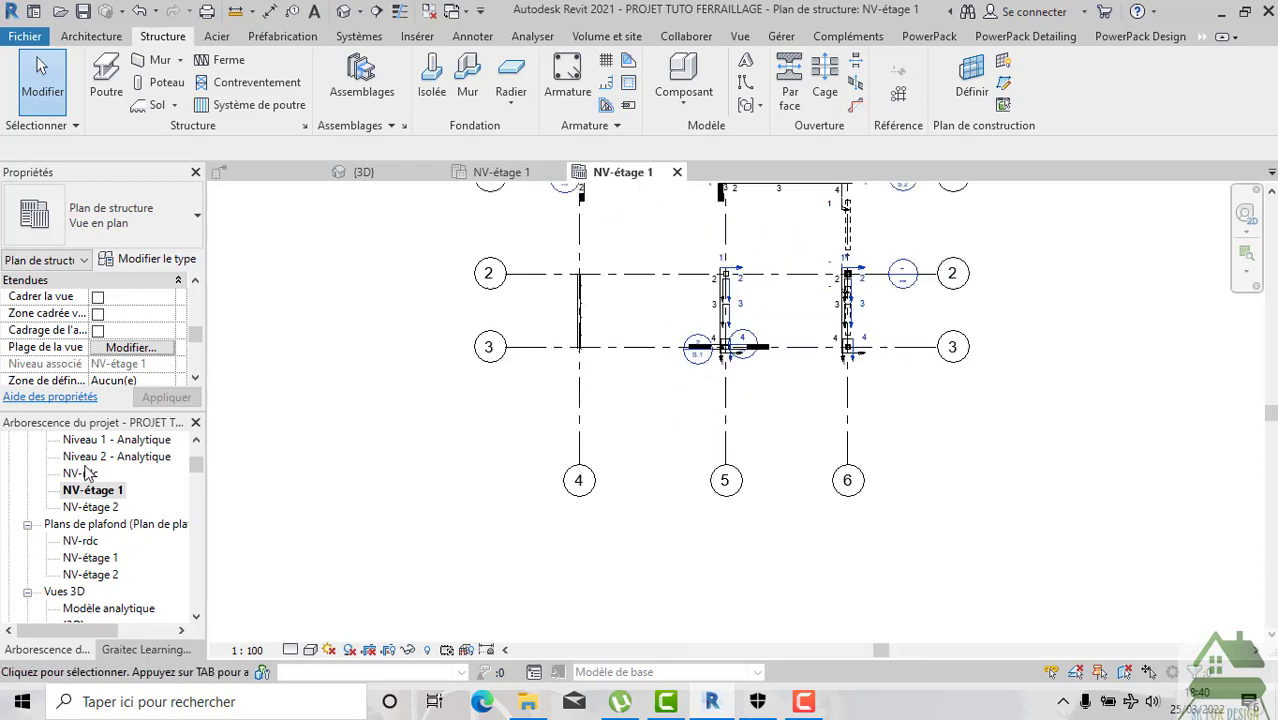
{"action": "scroll", "coordinate": [149, 470], "scroll_direction": "up", "scroll_amount": 1}
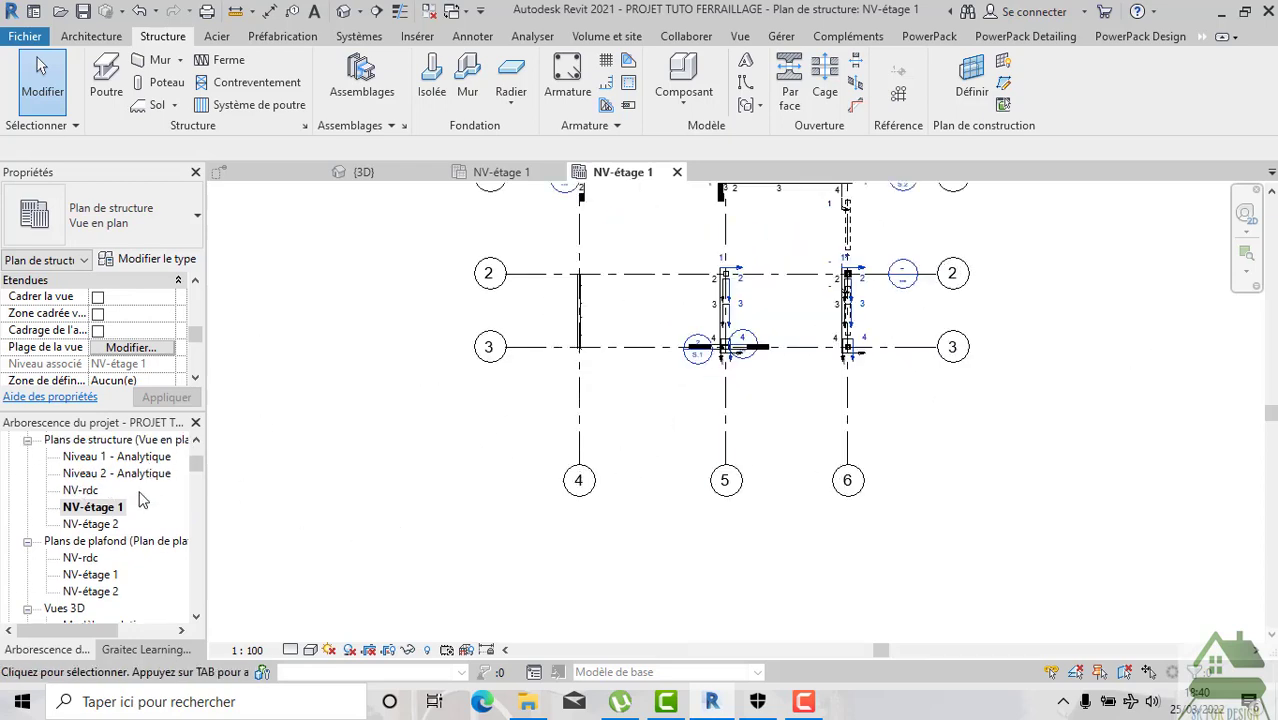
{"action": "scroll", "coordinate": [120, 511], "scroll_direction": "up", "scroll_amount": 1}
{"action": "scroll", "coordinate": [116, 511], "scroll_direction": "up", "scroll_amount": 1}
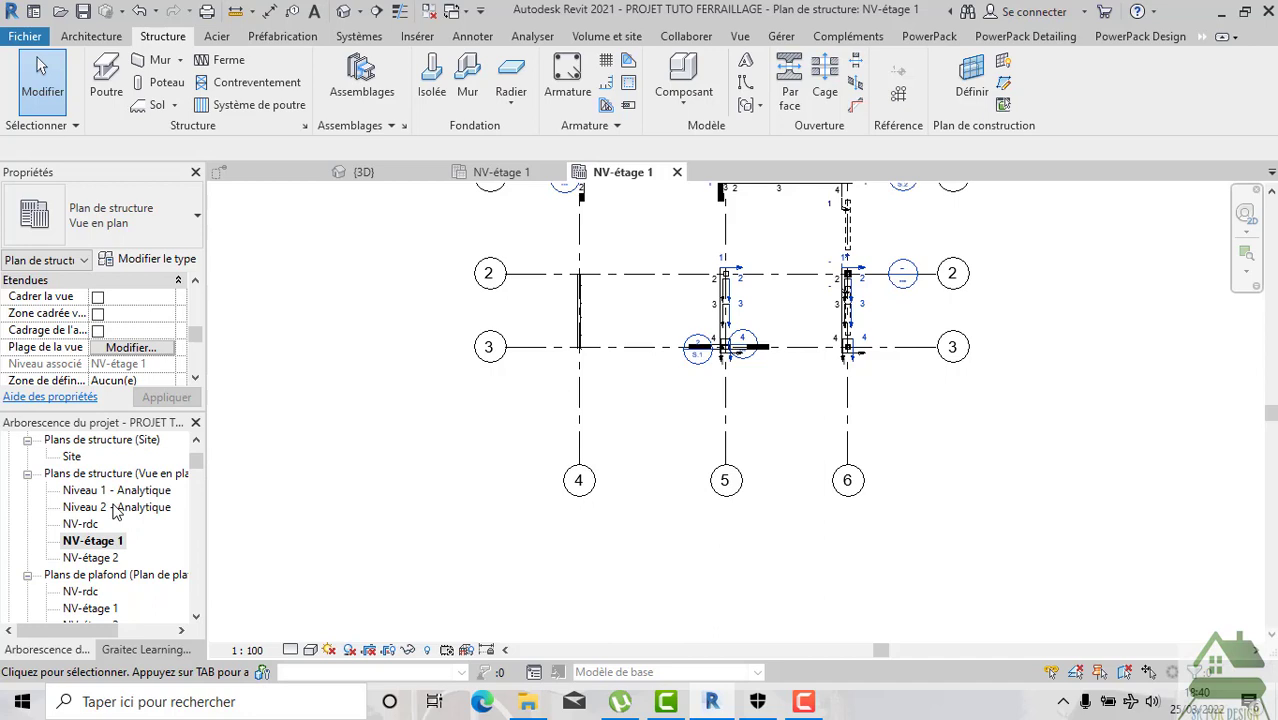
{"action": "scroll", "coordinate": [116, 511], "scroll_direction": "down", "scroll_amount": 1}
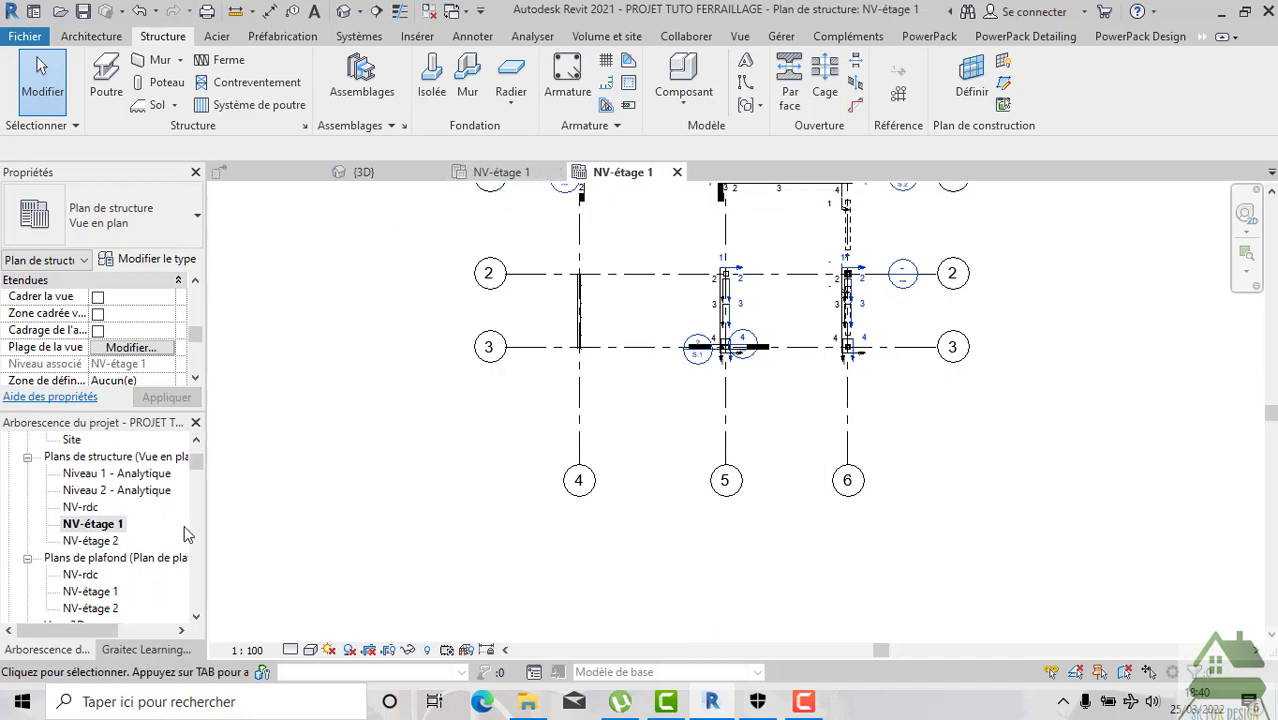
{"action": "scroll", "coordinate": [42, 495], "scroll_direction": "down", "scroll_amount": 1}
{"action": "scroll", "coordinate": [80, 560], "scroll_direction": "down", "scroll_amount": 3}
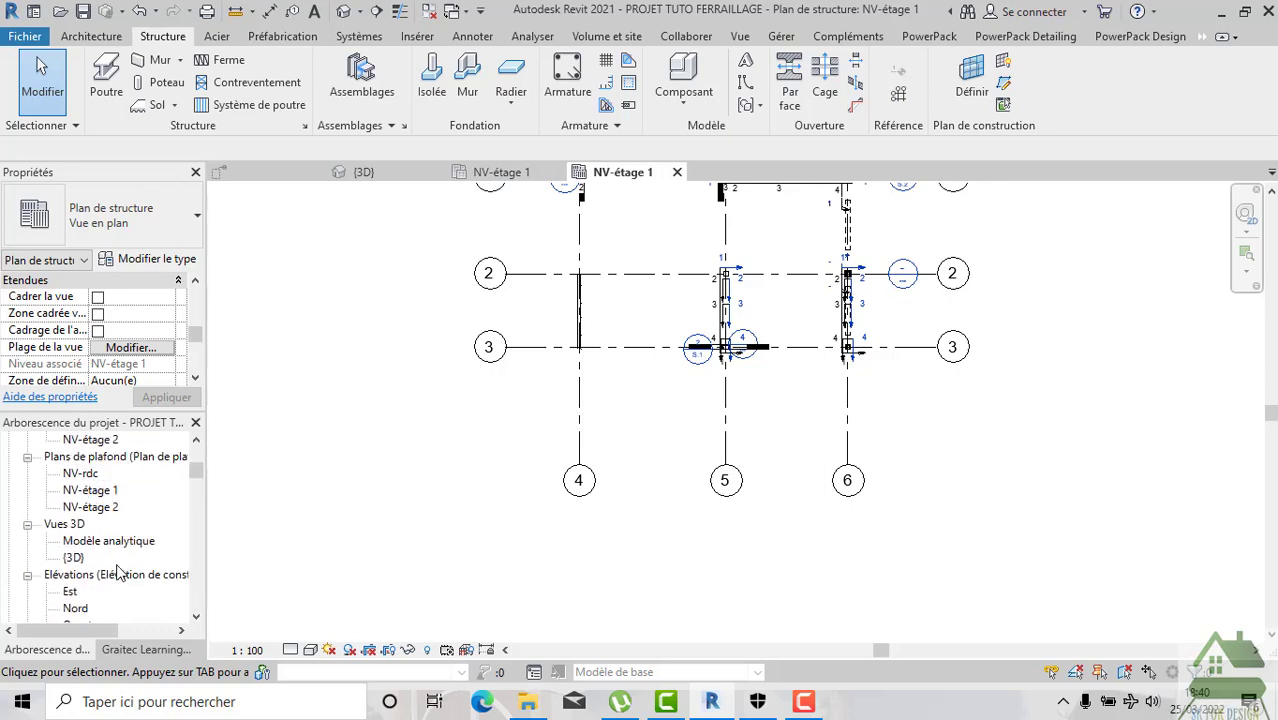
Open the Est elevation view briefly.
{"action": "double_click", "coordinate": [70, 591]}
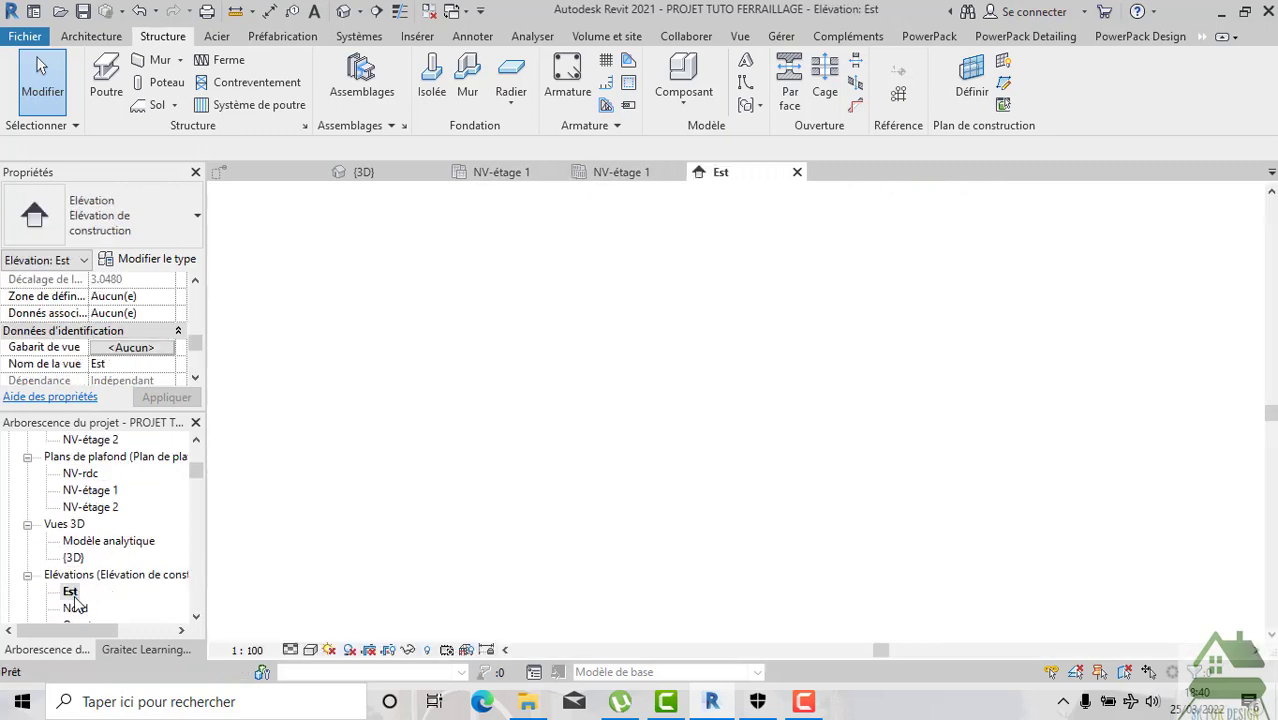
{"action": "scroll", "coordinate": [975, 540], "scroll_direction": "up", "scroll_amount": 2}
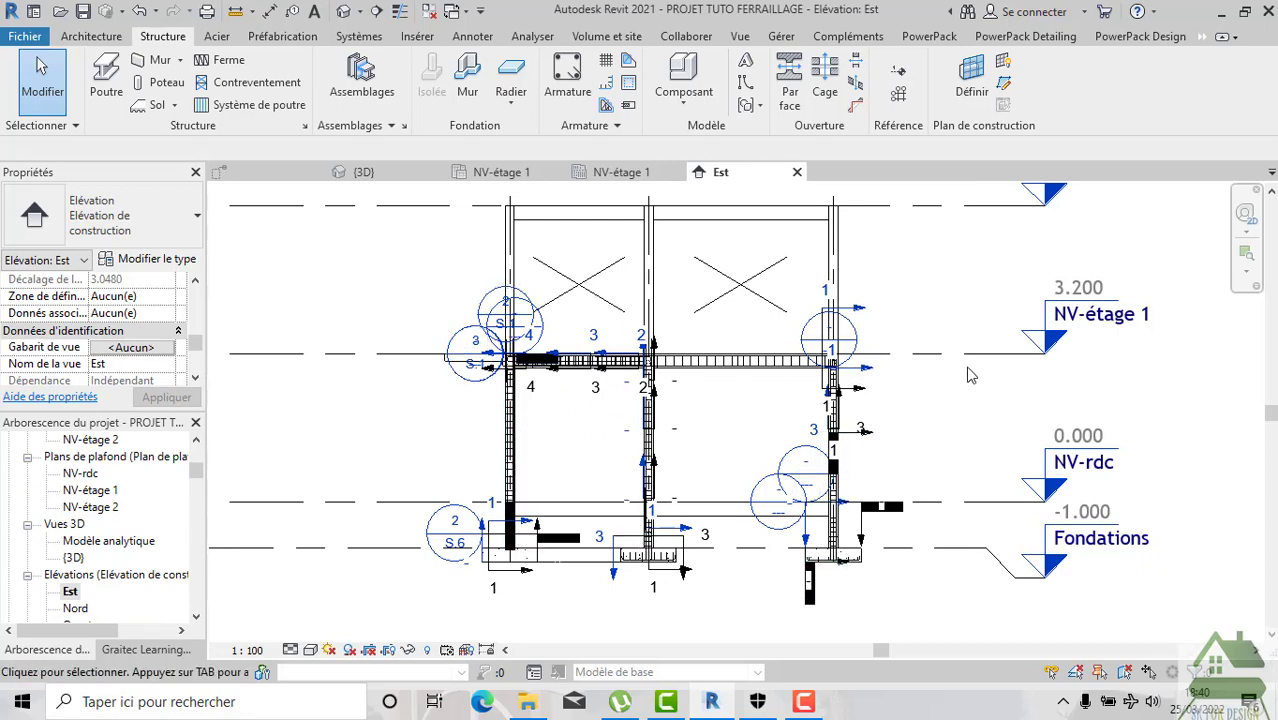
{"action": "scroll", "coordinate": [980, 375], "scroll_direction": "down", "scroll_amount": 2}
{"action": "scroll", "coordinate": [907, 314], "scroll_direction": "down", "scroll_amount": 1}
Return to the NV-étage 1 structural plan and pan to bring grid line 1 into view.
{"action": "left_click", "coordinate": [621, 172]}
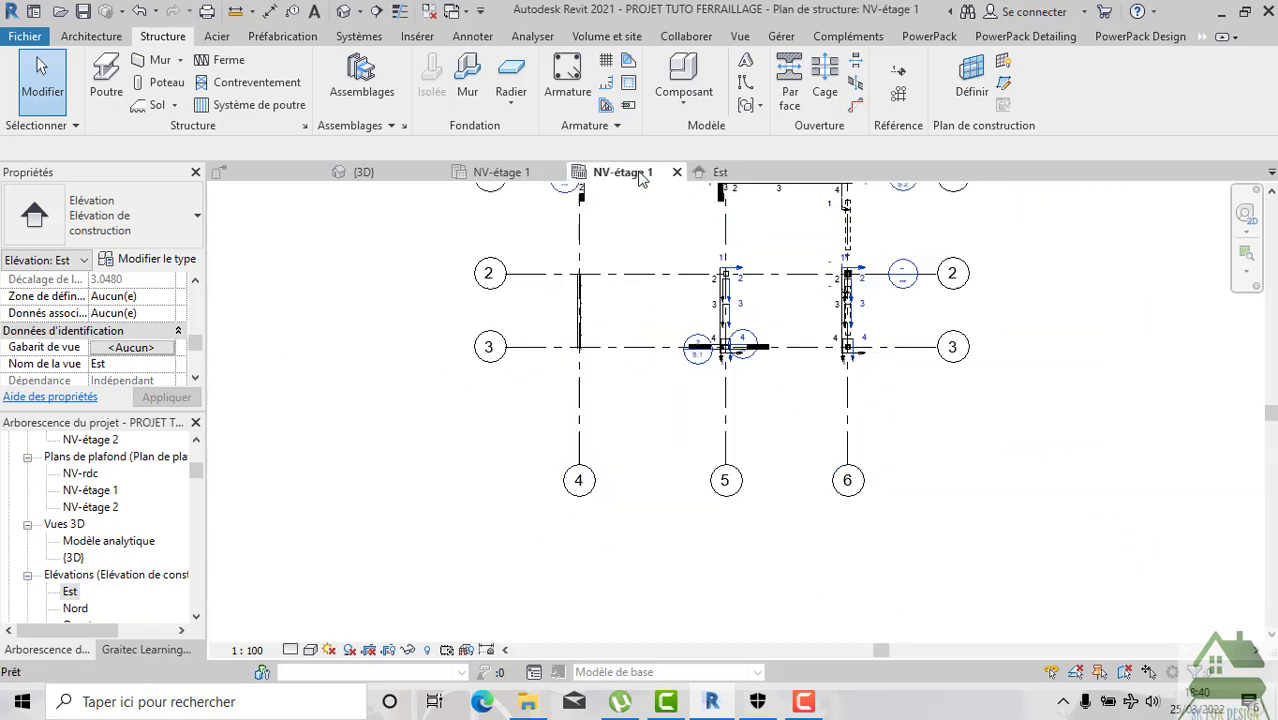
{"action": "middle_click_drag", "start_coordinate": [739, 521], "coordinate": [737, 582]}
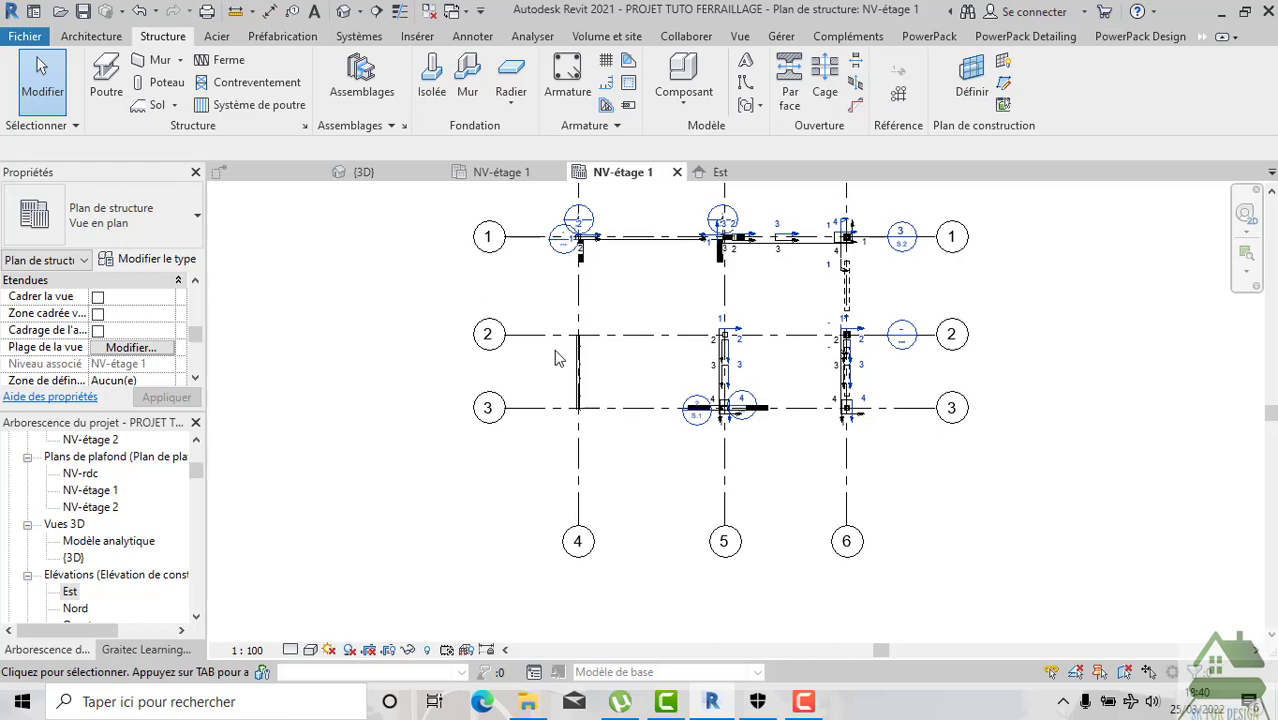
{"action": "scroll", "coordinate": [146, 352], "scroll_direction": "down", "scroll_amount": 1}
{"action": "scroll", "coordinate": [169, 358], "scroll_direction": "down", "scroll_amount": 2}
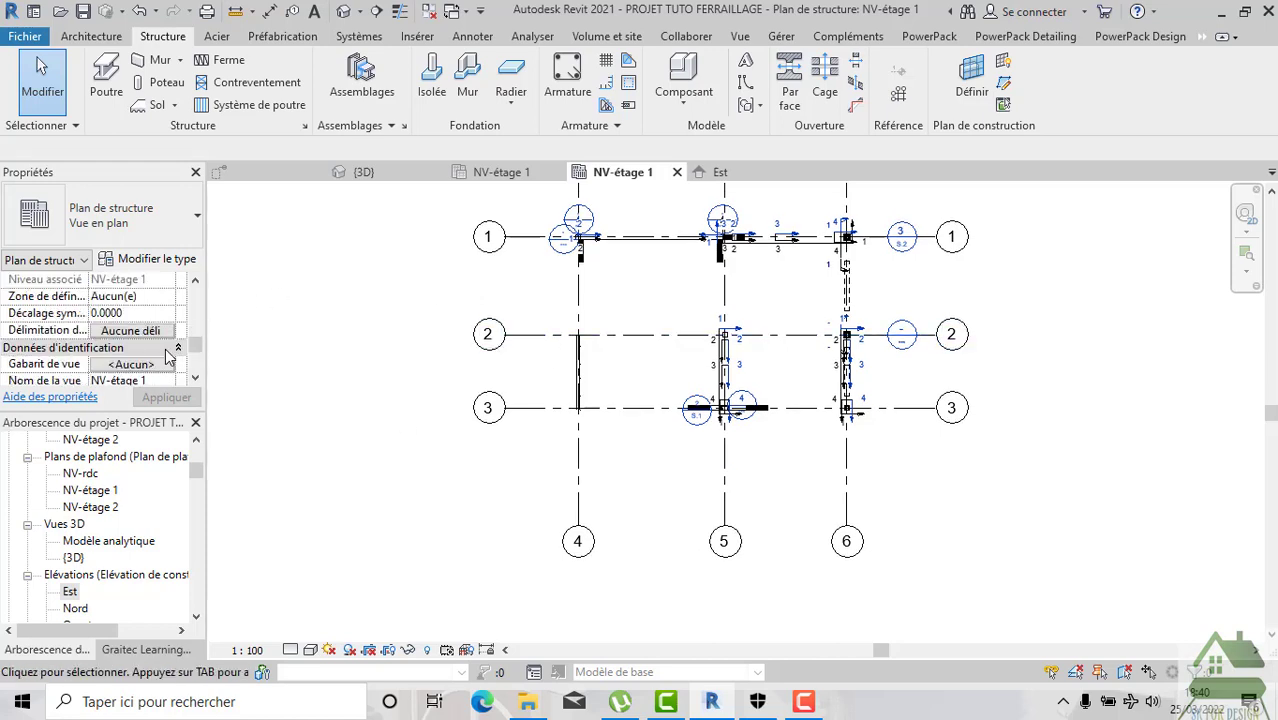
{"action": "scroll", "coordinate": [168, 357], "scroll_direction": "down", "scroll_amount": 1}
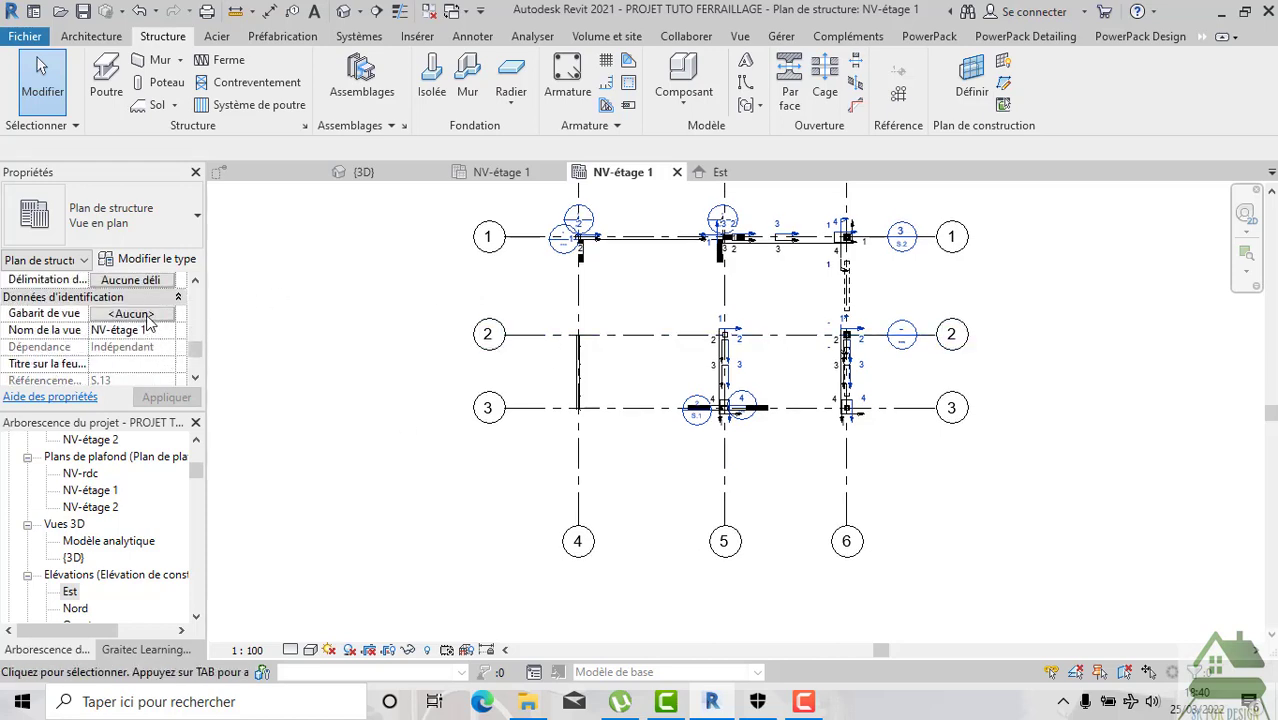
{"action": "scroll", "coordinate": [155, 285], "scroll_direction": "up", "scroll_amount": 2}
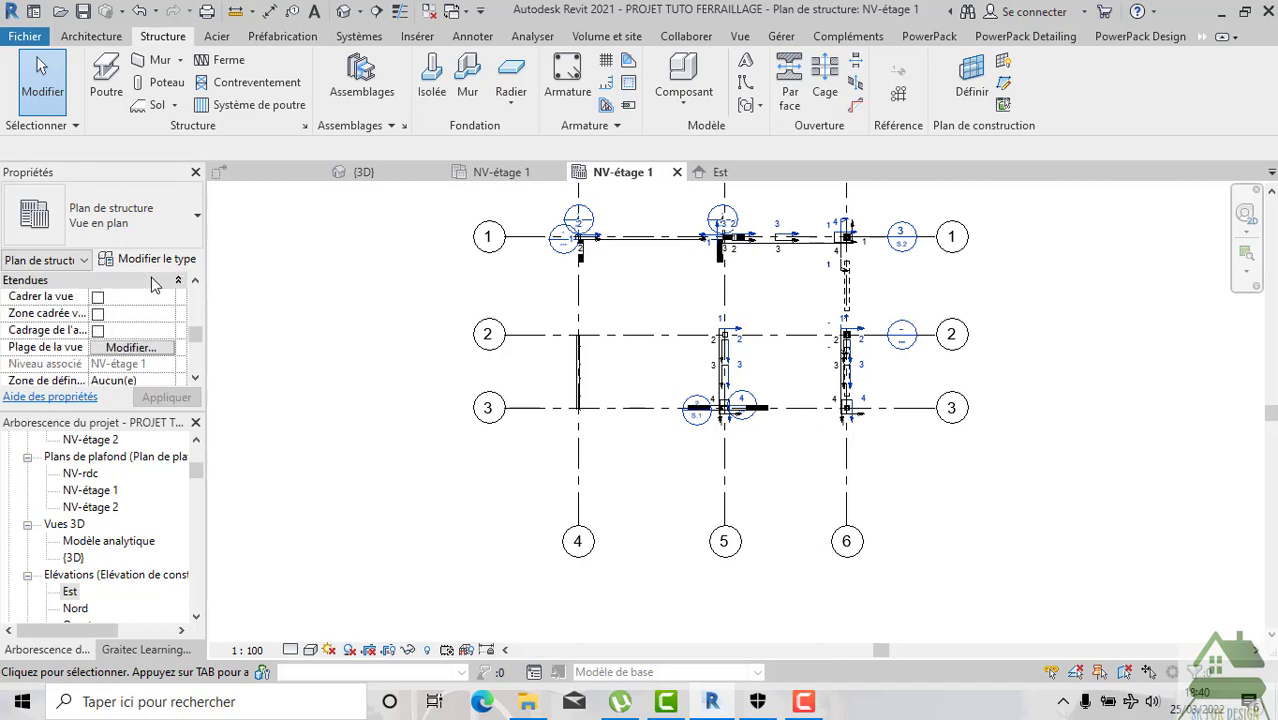
{"action": "scroll", "coordinate": [168, 318], "scroll_direction": "up", "scroll_amount": 2}
{"action": "scroll", "coordinate": [165, 337], "scroll_direction": "down", "scroll_amount": 1}
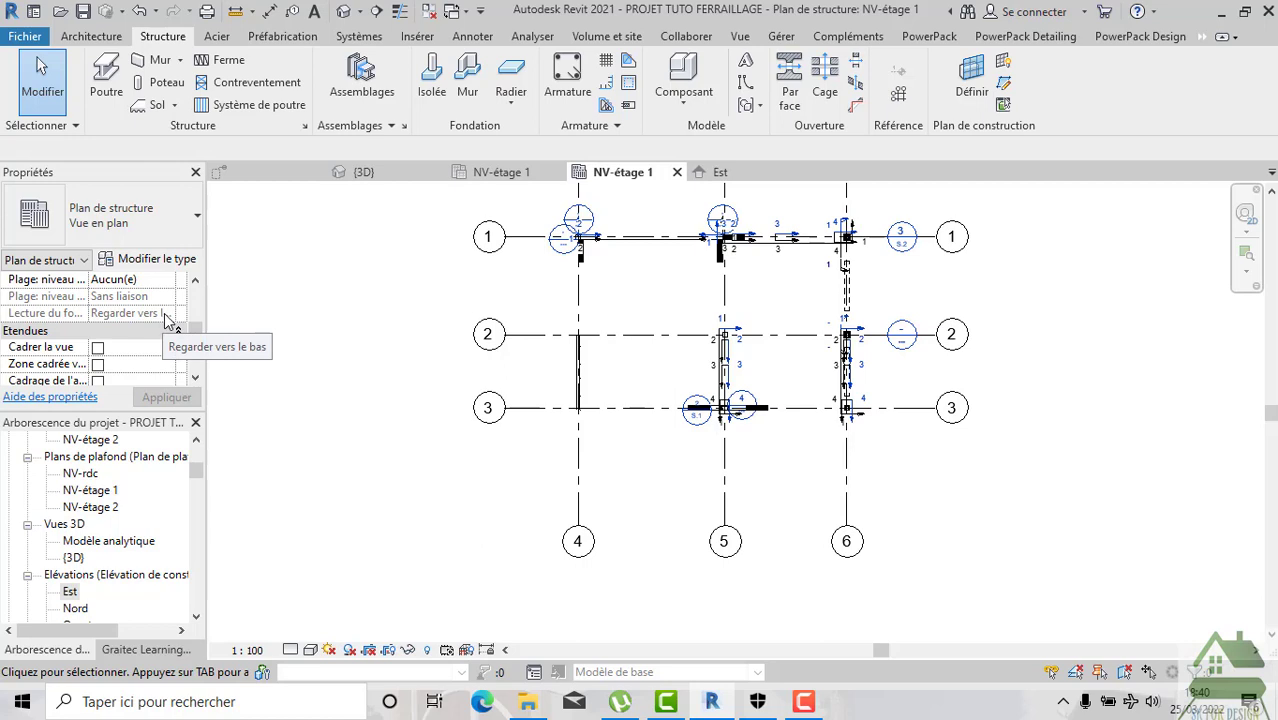
{"action": "scroll", "coordinate": [168, 320], "scroll_direction": "up", "scroll_amount": 1}
{"action": "scroll", "coordinate": [168, 318], "scroll_direction": "up", "scroll_amount": 3}
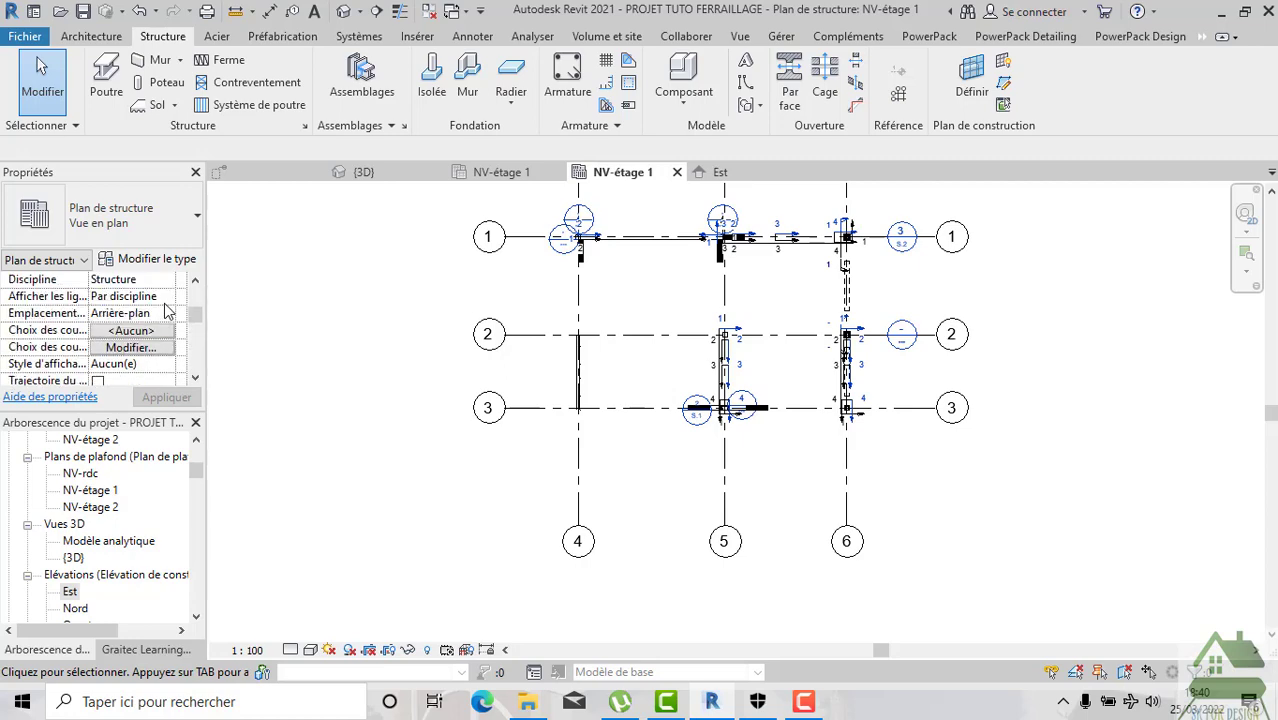
{"action": "scroll", "coordinate": [167, 313], "scroll_direction": "down", "scroll_amount": 1}
{"action": "scroll", "coordinate": [168, 312], "scroll_direction": "down", "scroll_amount": 2}
{"action": "scroll", "coordinate": [168, 315], "scroll_direction": "down", "scroll_amount": 2}
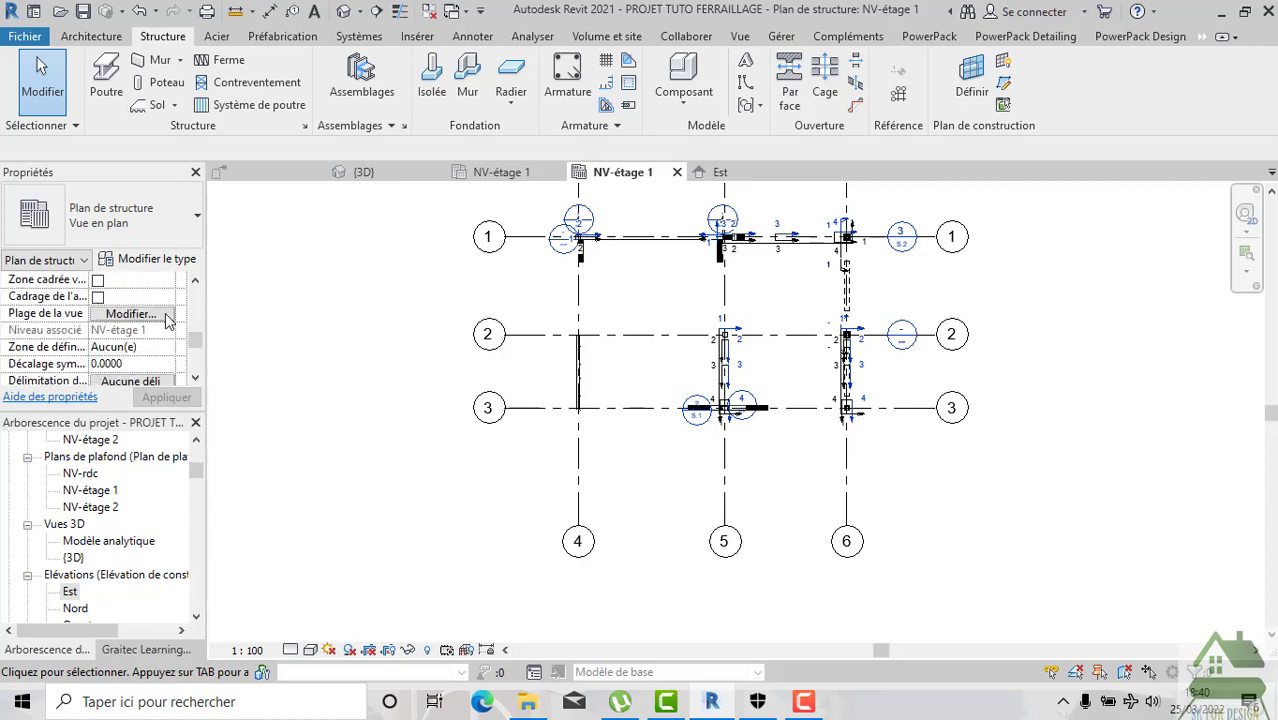
{"action": "scroll", "coordinate": [165, 325], "scroll_direction": "up", "scroll_amount": 1}
Set the NV-étage 1 view range cut plane offset to 1 and apply it.
{"action": "left_click", "coordinate": [131, 347]}
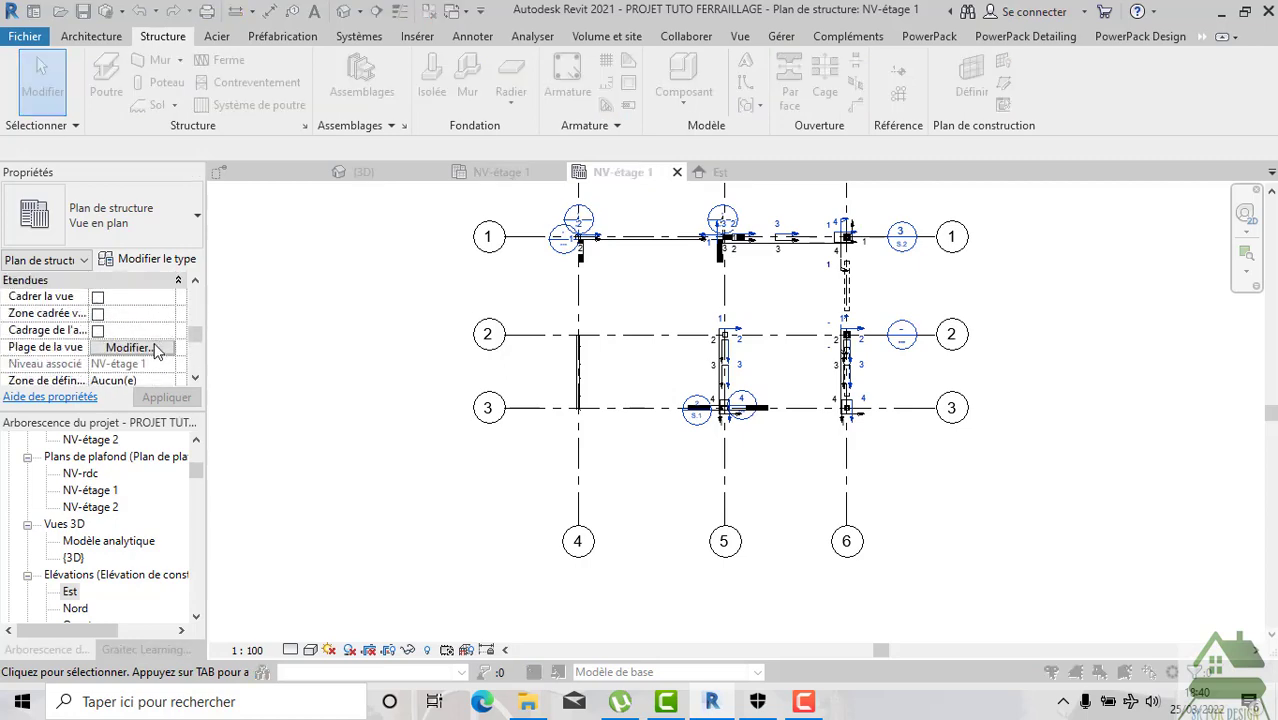
{"action": "double_click", "coordinate": [1040, 301]}
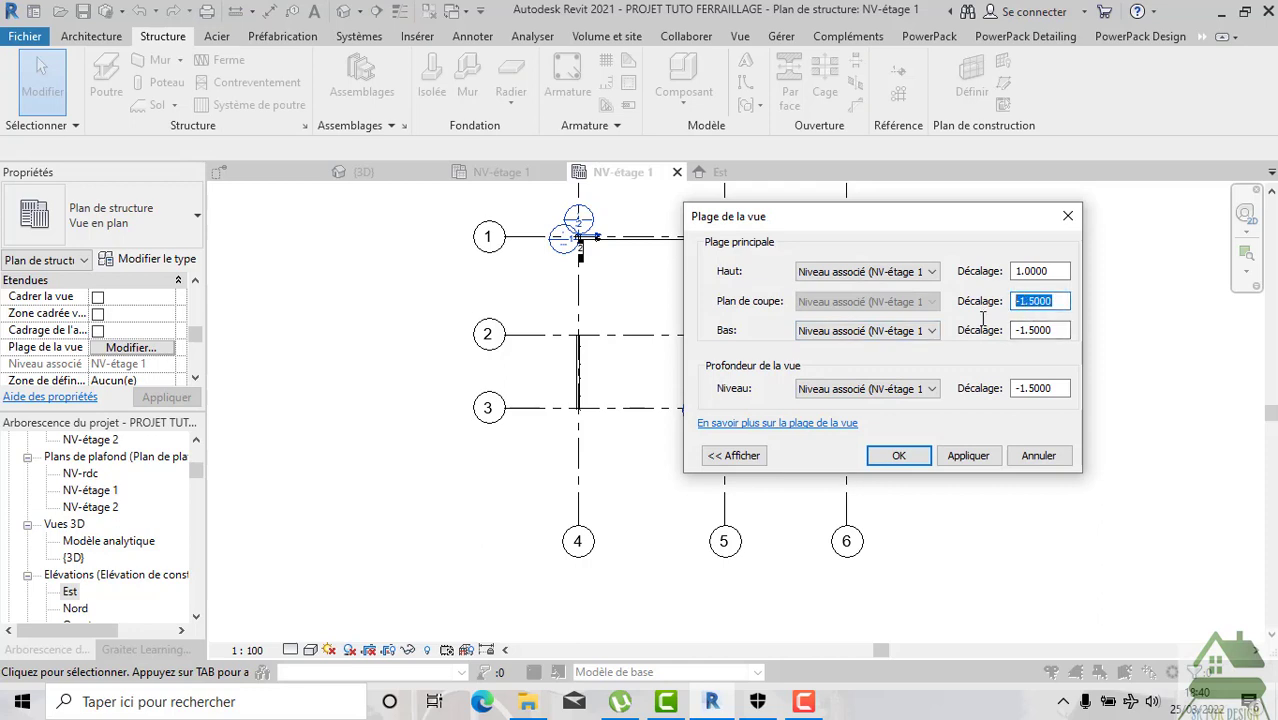
{"action": "type", "text": "1"}
{"action": "left_click", "coordinate": [976, 458]}
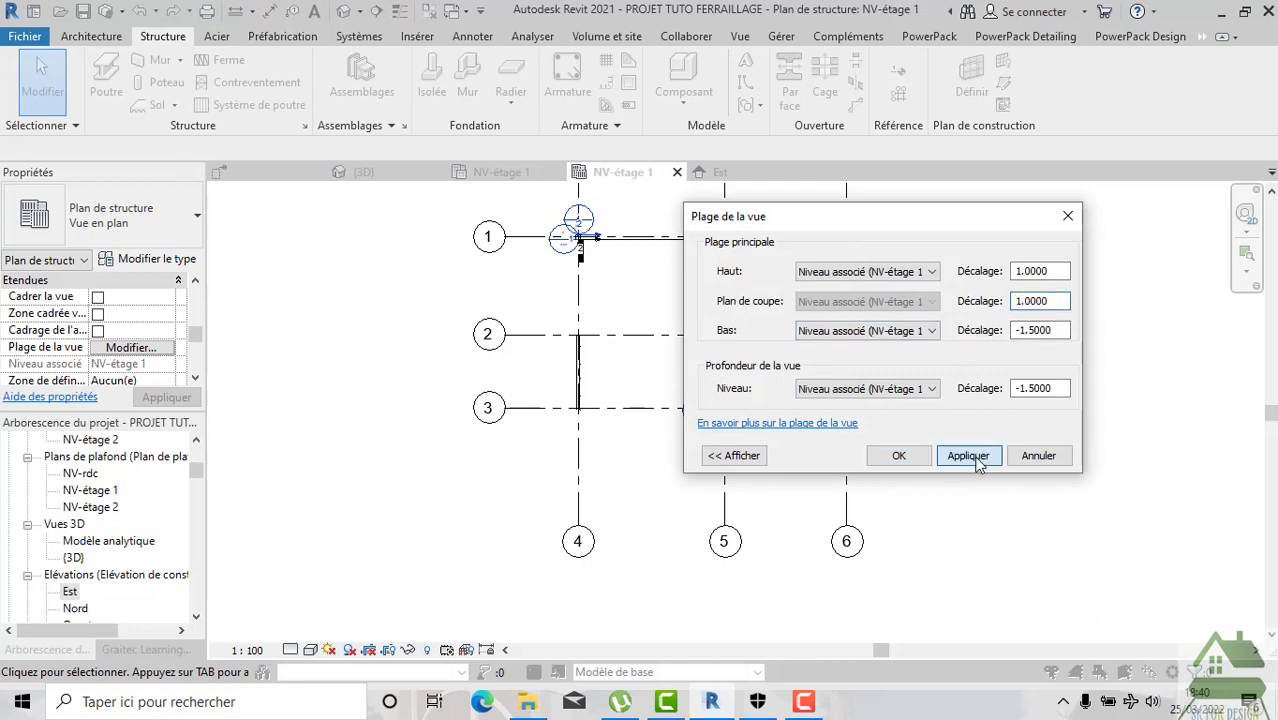
{"action": "left_click", "coordinate": [898, 456]}
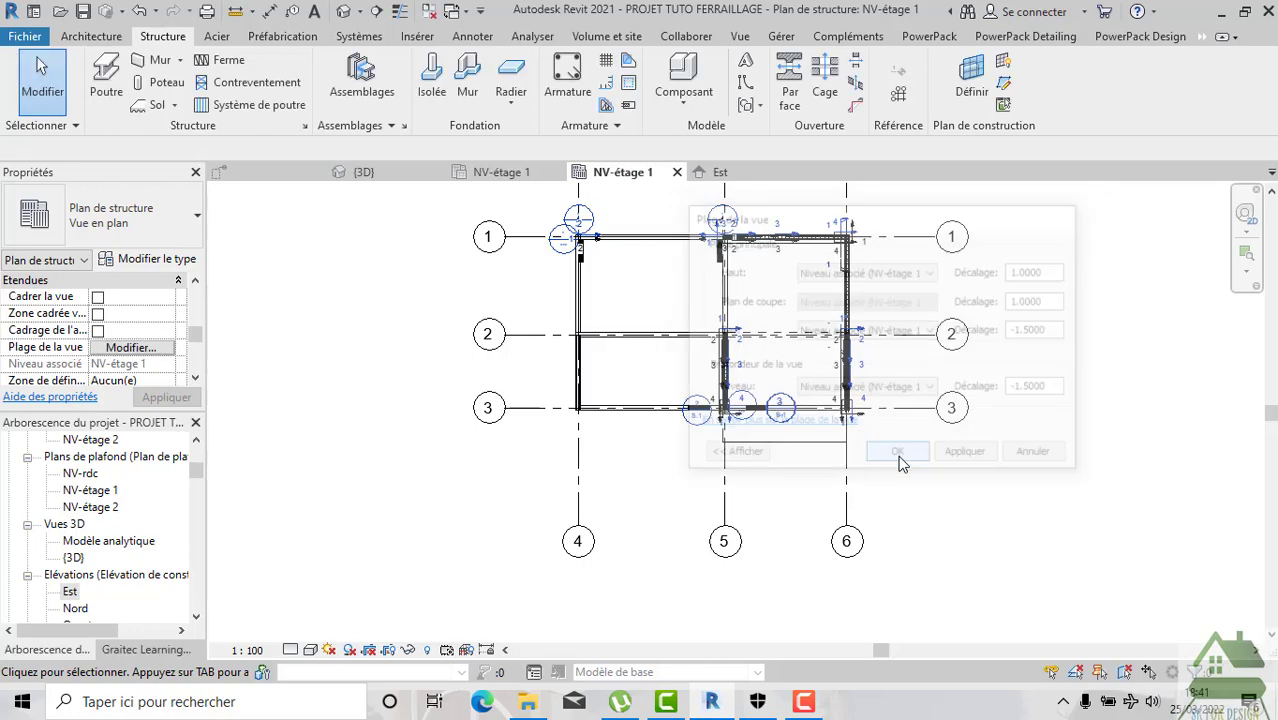
Window-select the plan and filter the selection to Armature à béton, Murs and Vues only.
{"action": "scroll", "coordinate": [922, 314], "scroll_direction": "up", "scroll_amount": 2}
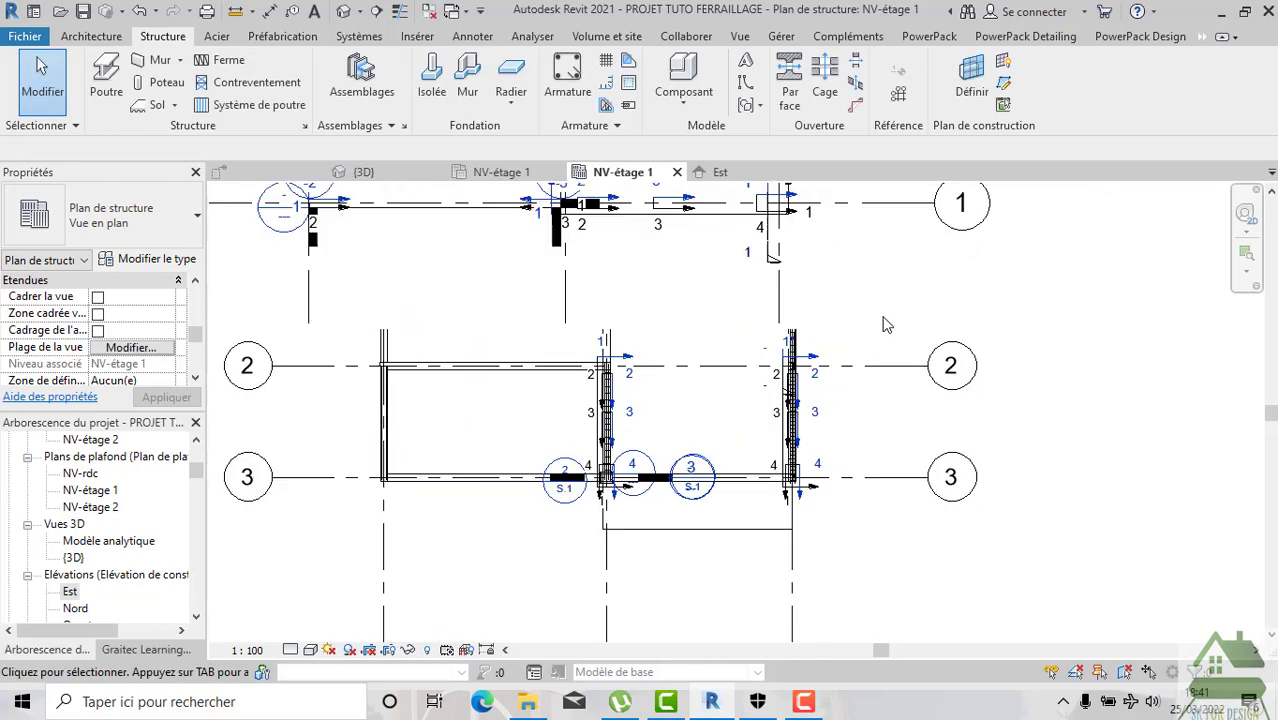
{"action": "scroll", "coordinate": [884, 322], "scroll_direction": "up", "scroll_amount": 1}
{"action": "scroll", "coordinate": [728, 530], "scroll_direction": "down", "scroll_amount": 2}
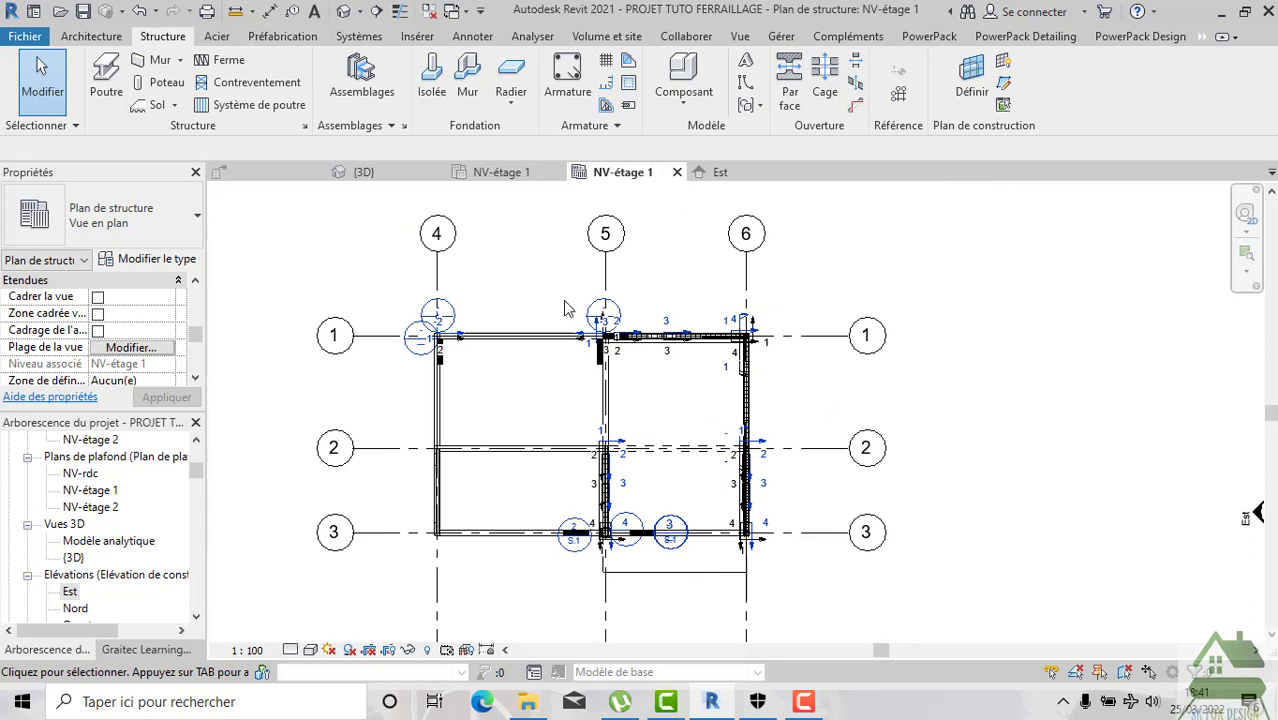
{"action": "scroll", "coordinate": [518, 246], "scroll_direction": "down", "scroll_amount": 1}
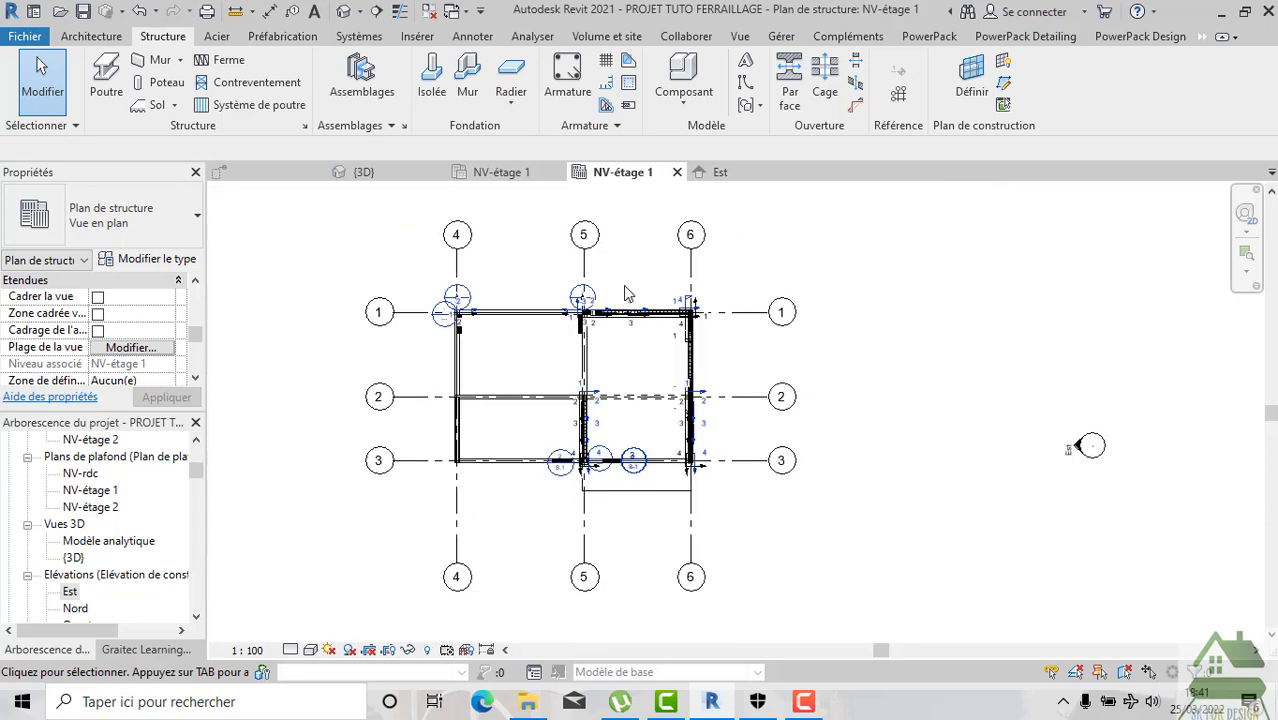
{"action": "scroll", "coordinate": [840, 320], "scroll_direction": "down", "scroll_amount": 1}
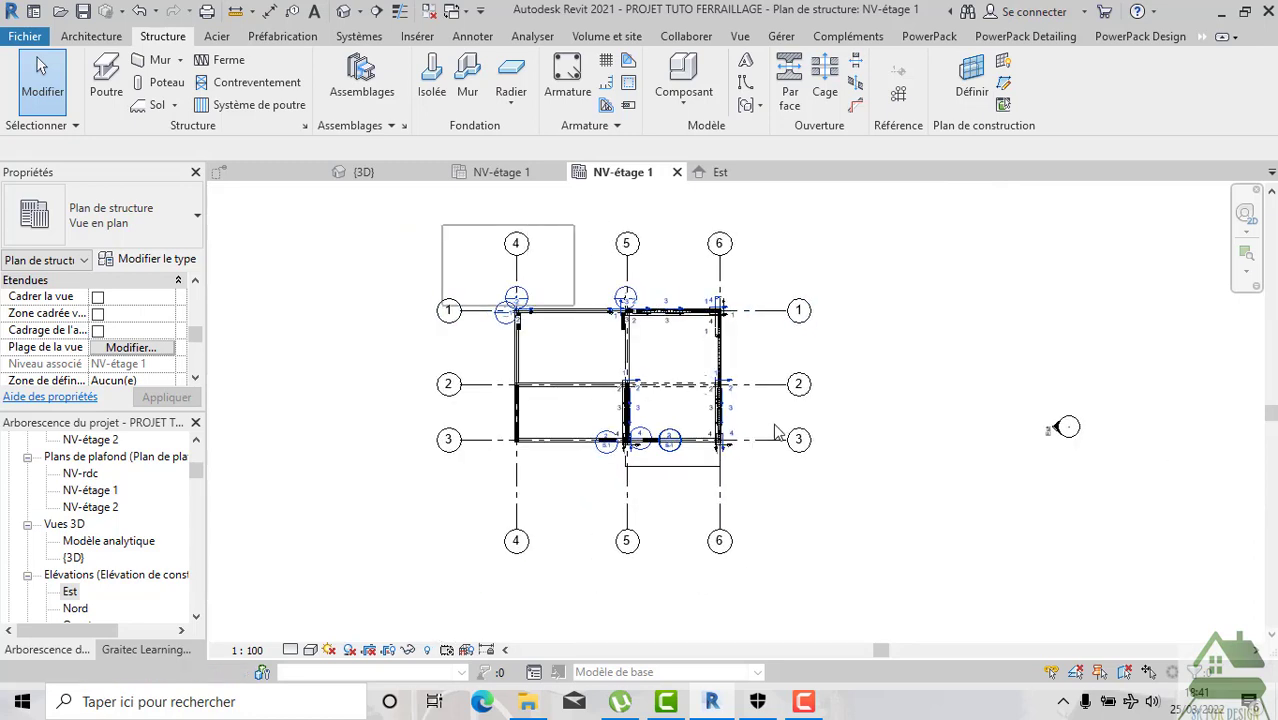
{"action": "left_click_drag", "start_coordinate": [776, 430], "coordinate": [936, 515]}
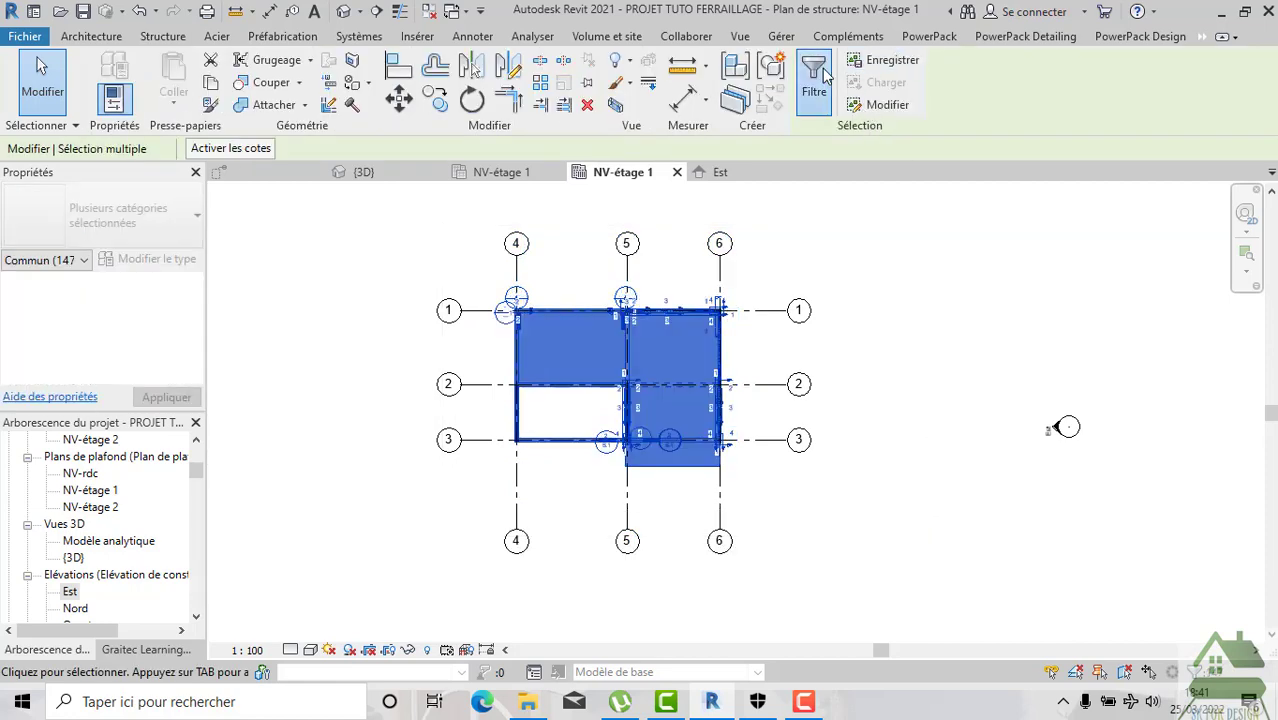
{"action": "left_click", "coordinate": [814, 75]}
{"action": "left_click", "coordinate": [727, 258]}
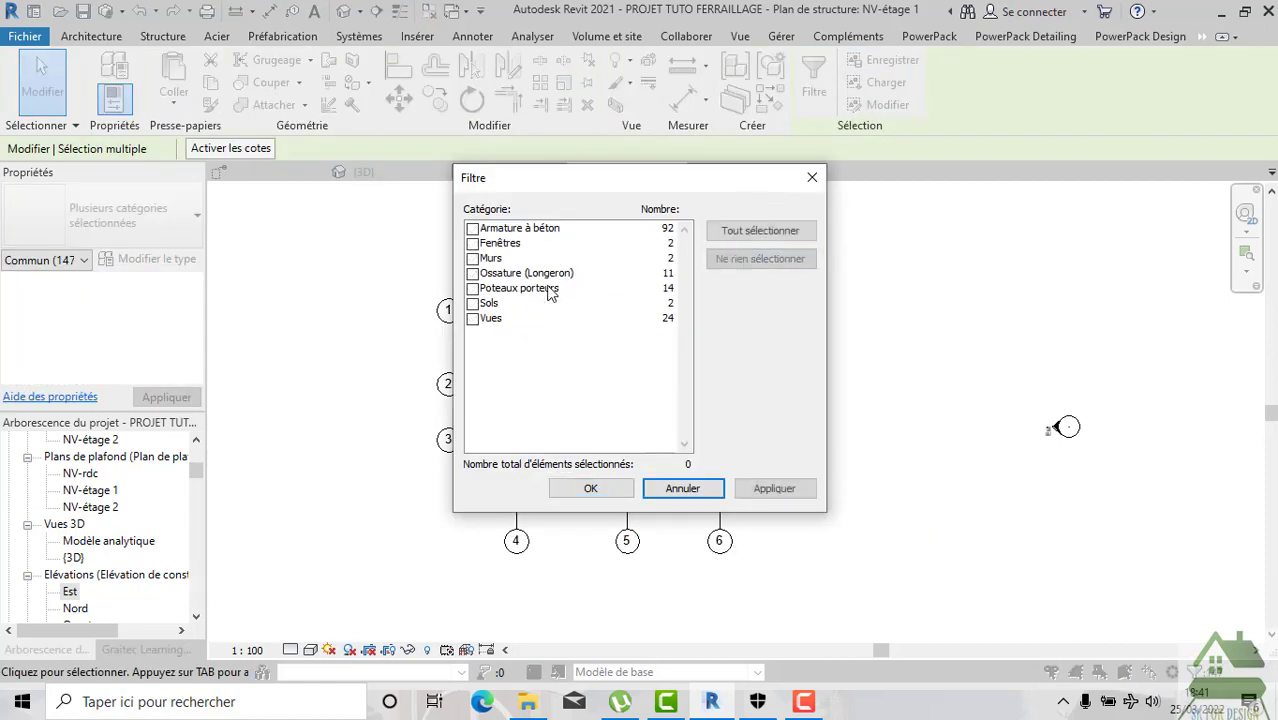
{"action": "left_click", "coordinate": [473, 318]}
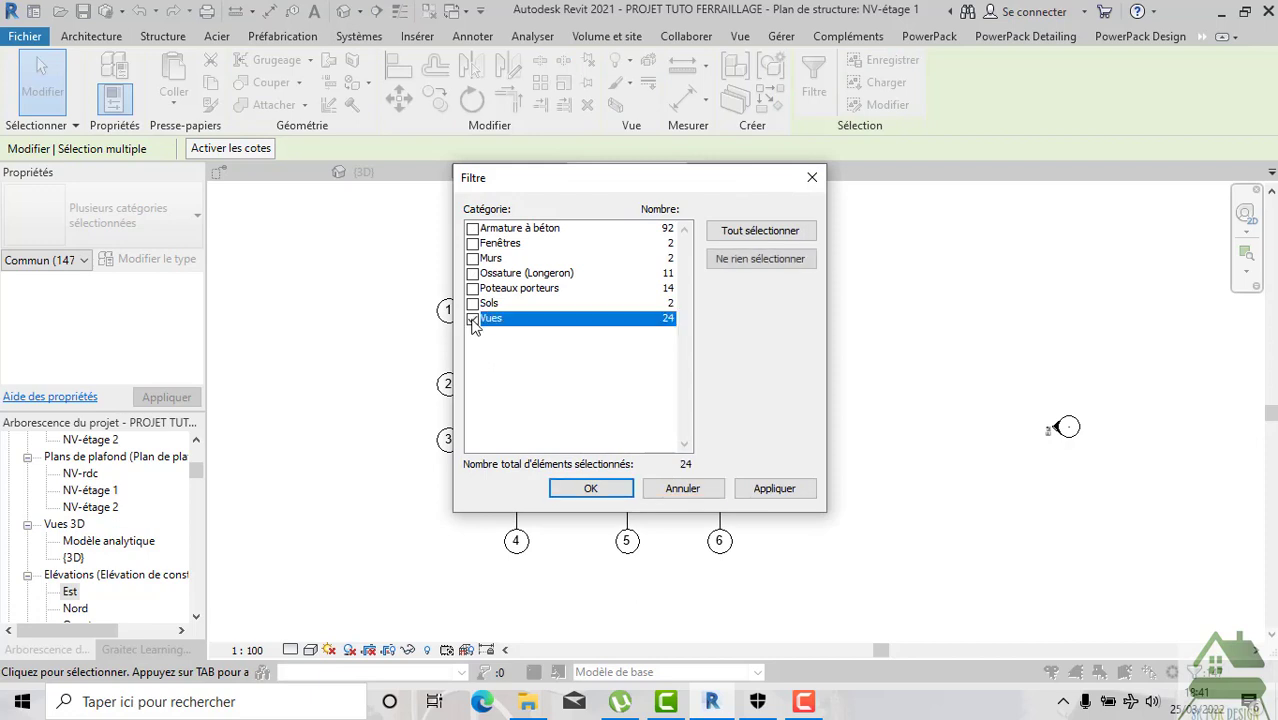
{"action": "left_click", "coordinate": [473, 259]}
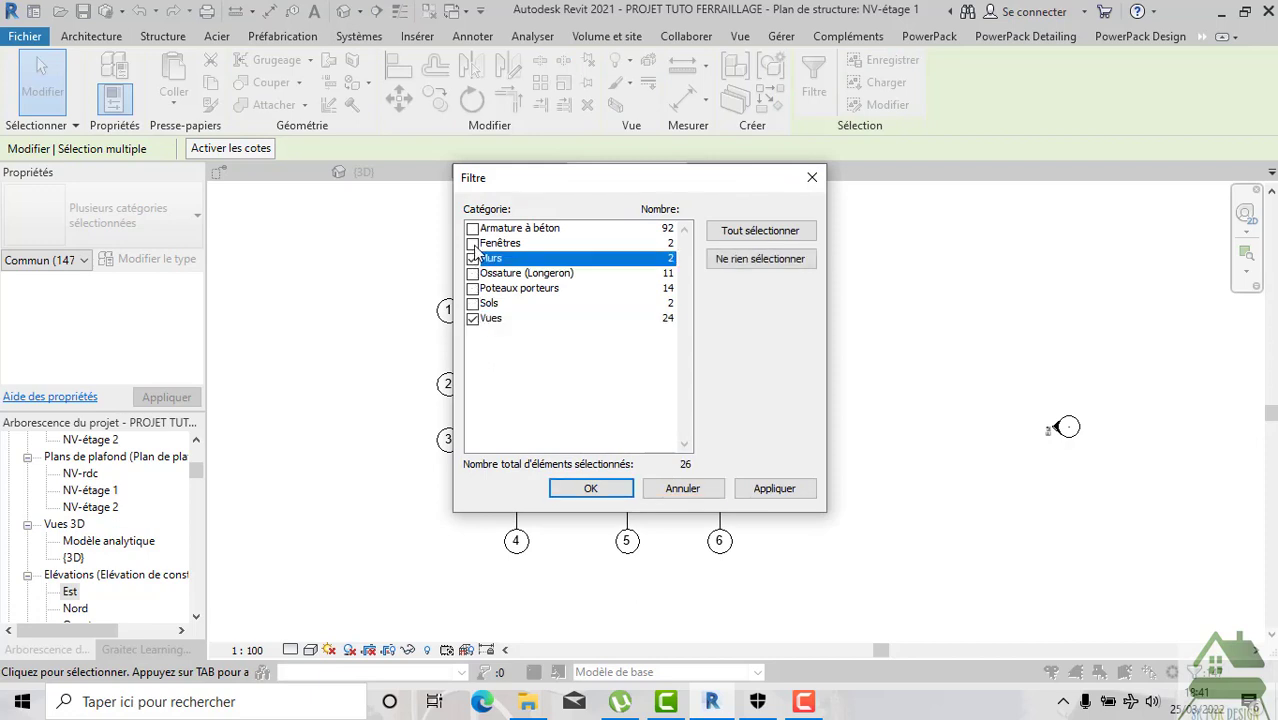
{"action": "left_click", "coordinate": [473, 229]}
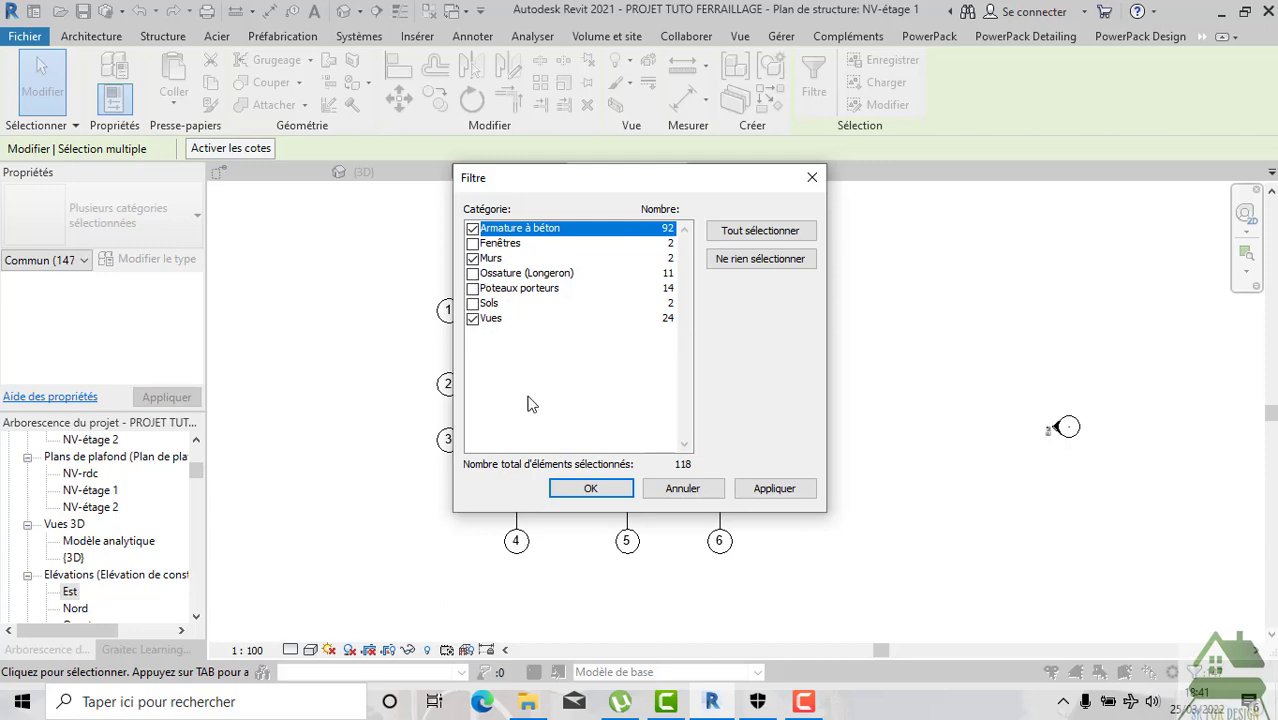
{"action": "left_click", "coordinate": [575, 489]}
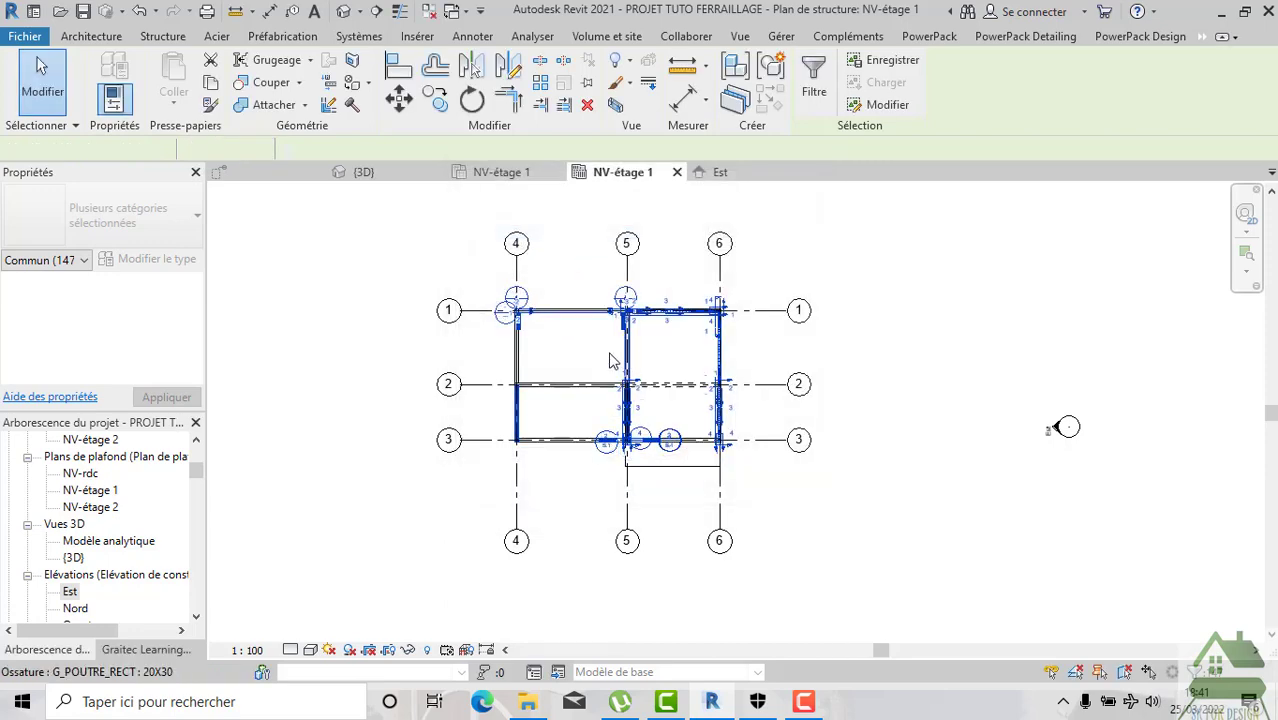
Hide the filtered rebar, walls and view markers in this view.
{"action": "right_click", "coordinate": [599, 352]}
{"action": "mouse_move", "coordinate": [681, 333]}
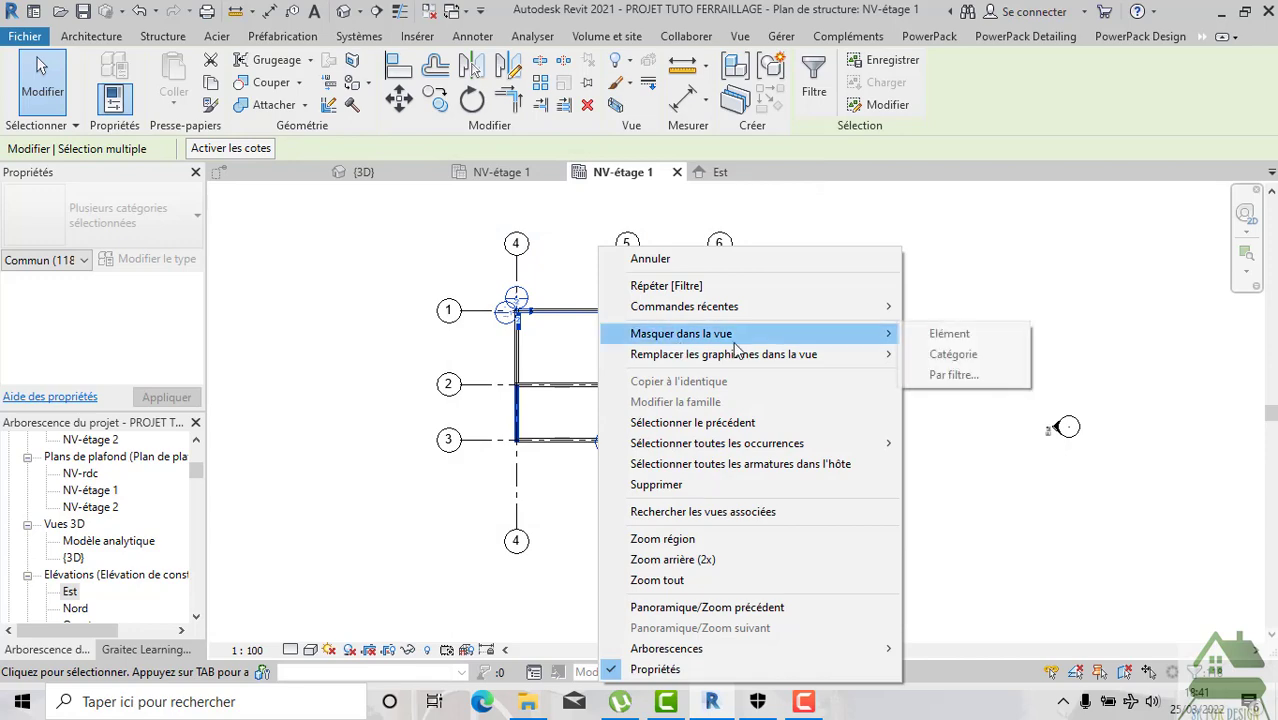
{"action": "left_click", "coordinate": [935, 340]}
{"action": "scroll", "coordinate": [836, 490], "scroll_direction": "up", "scroll_amount": 3}
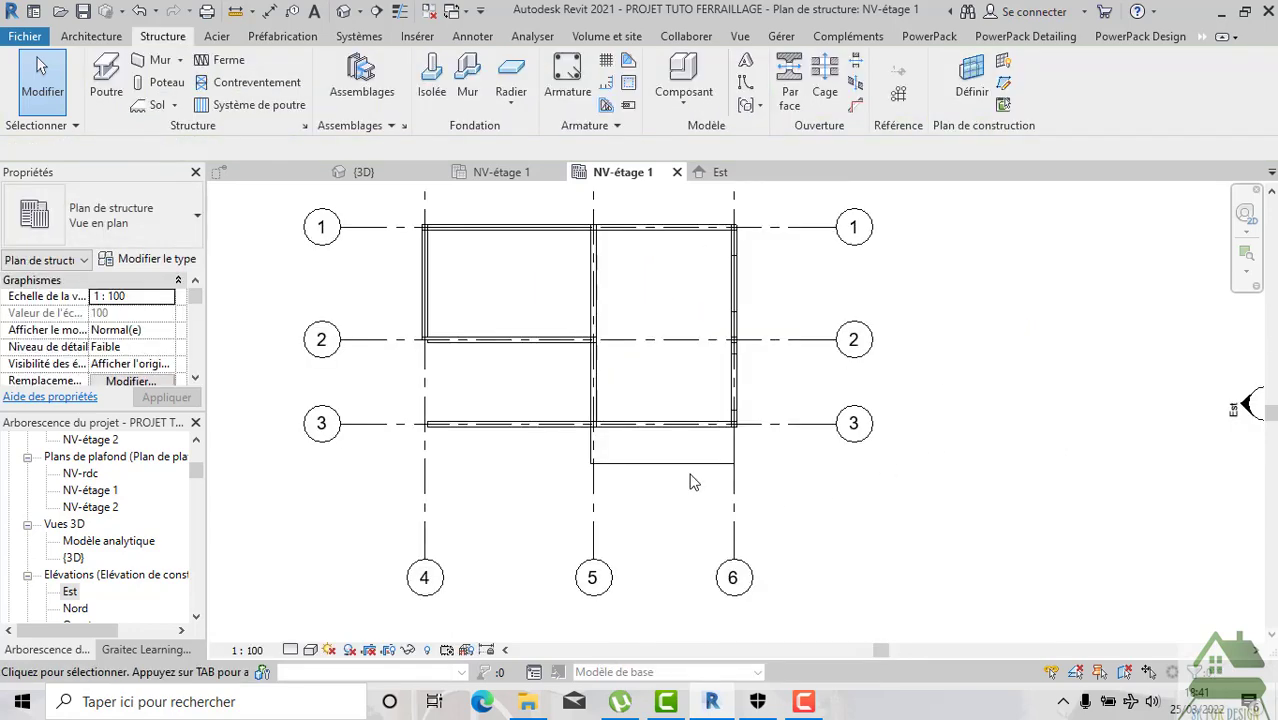
{"action": "scroll", "coordinate": [685, 492], "scroll_direction": "up", "scroll_amount": 3}
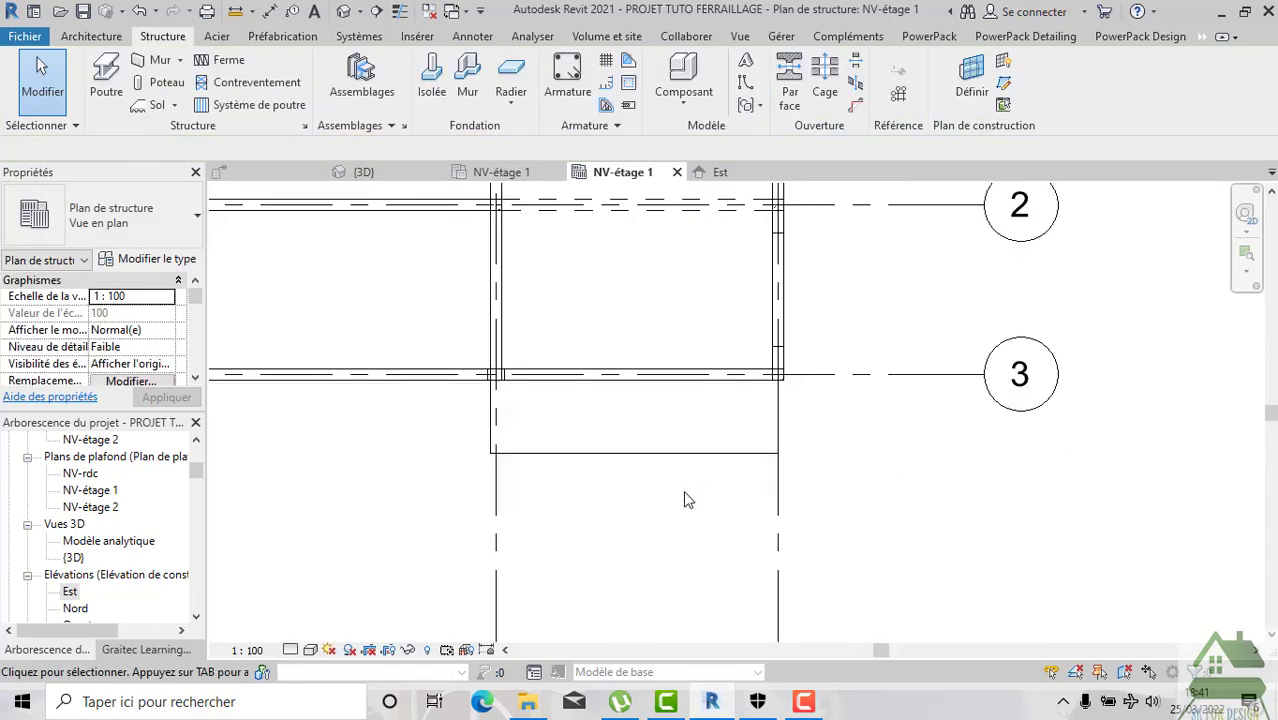
Check the 15 cm floor strip, then select the Sol 20+4 floor between grids 2 and 3.
{"action": "left_click", "coordinate": [768, 455]}
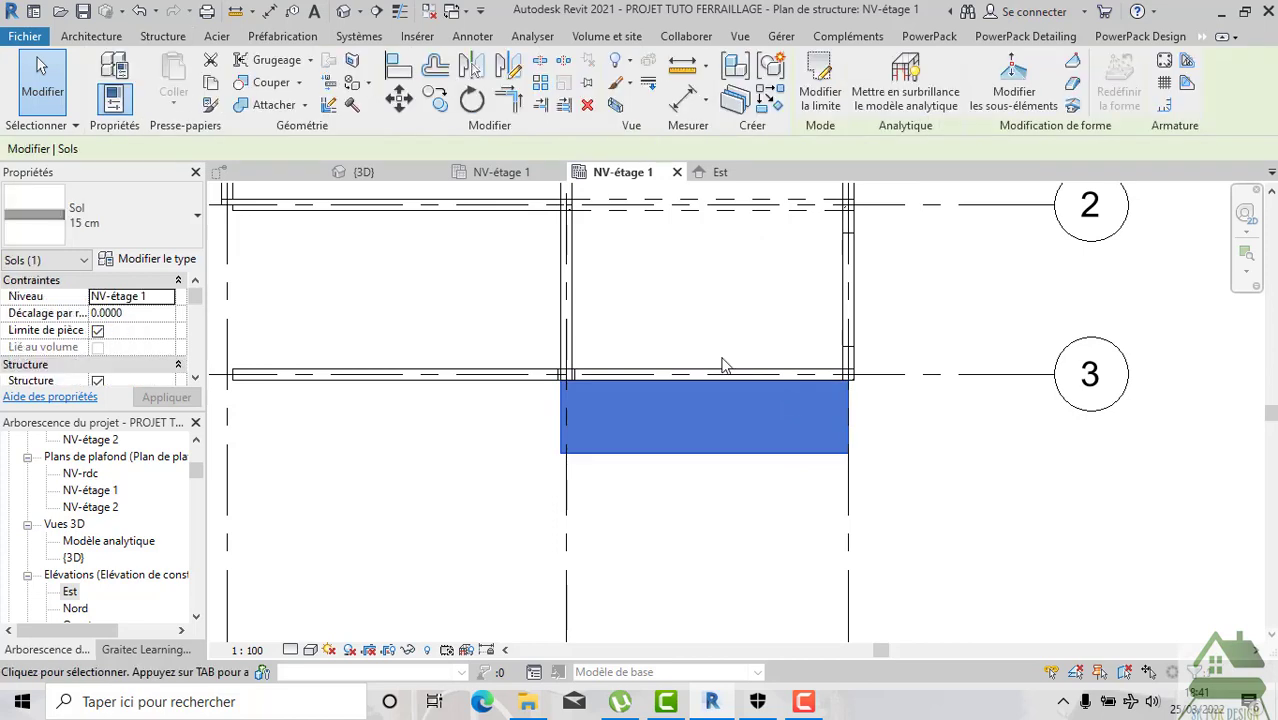
{"action": "left_click", "coordinate": [579, 342]}
{"action": "scroll", "coordinate": [652, 512], "scroll_direction": "down", "scroll_amount": 1}
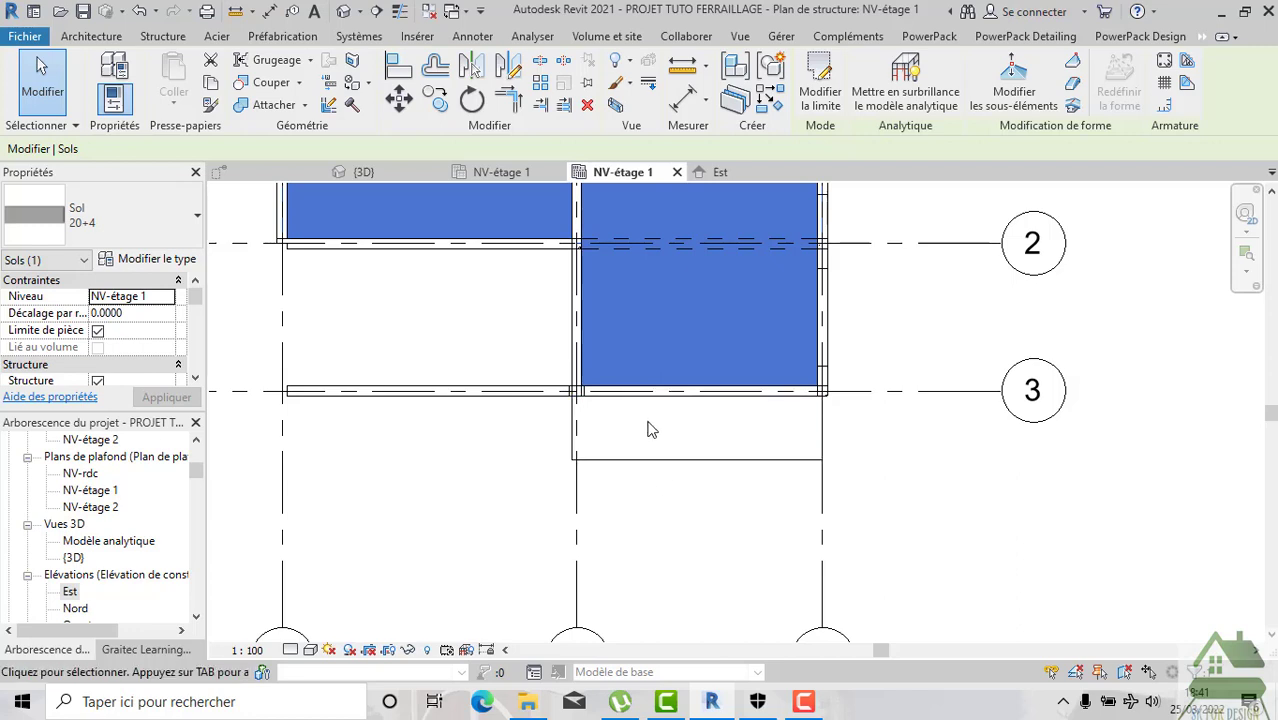
{"action": "left_click", "coordinate": [649, 474]}
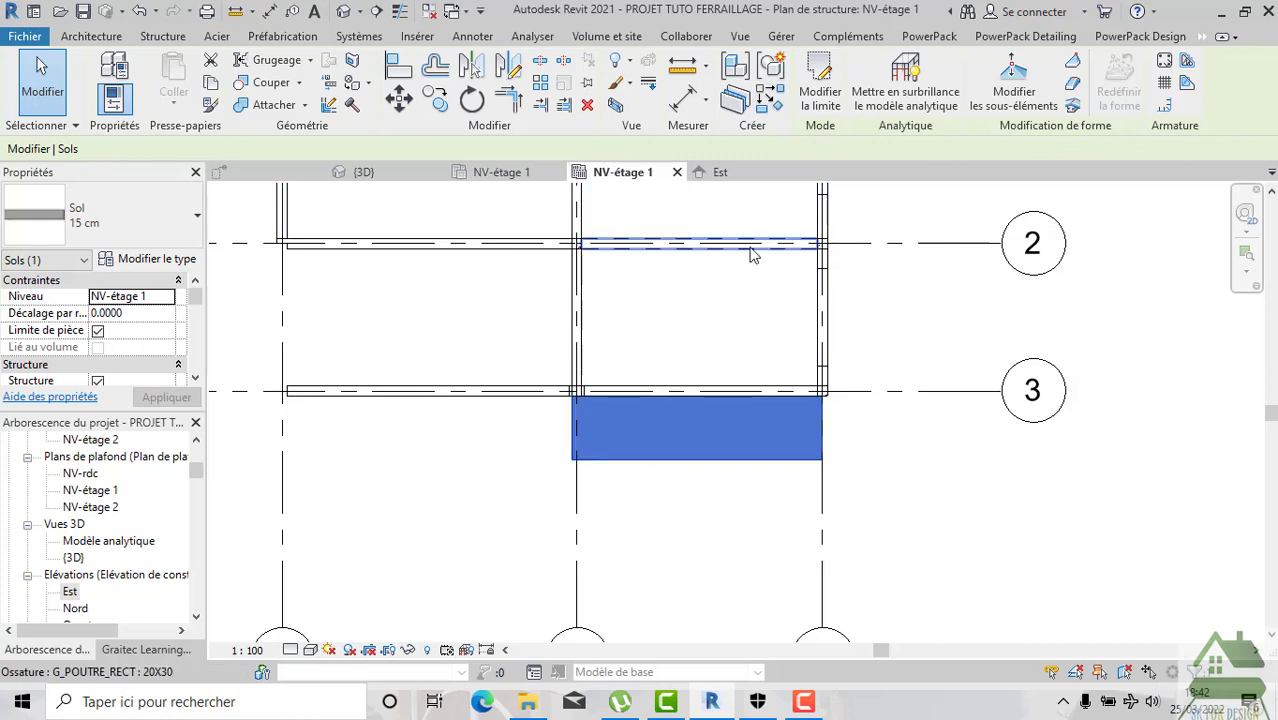
{"action": "left_click", "coordinate": [586, 372]}
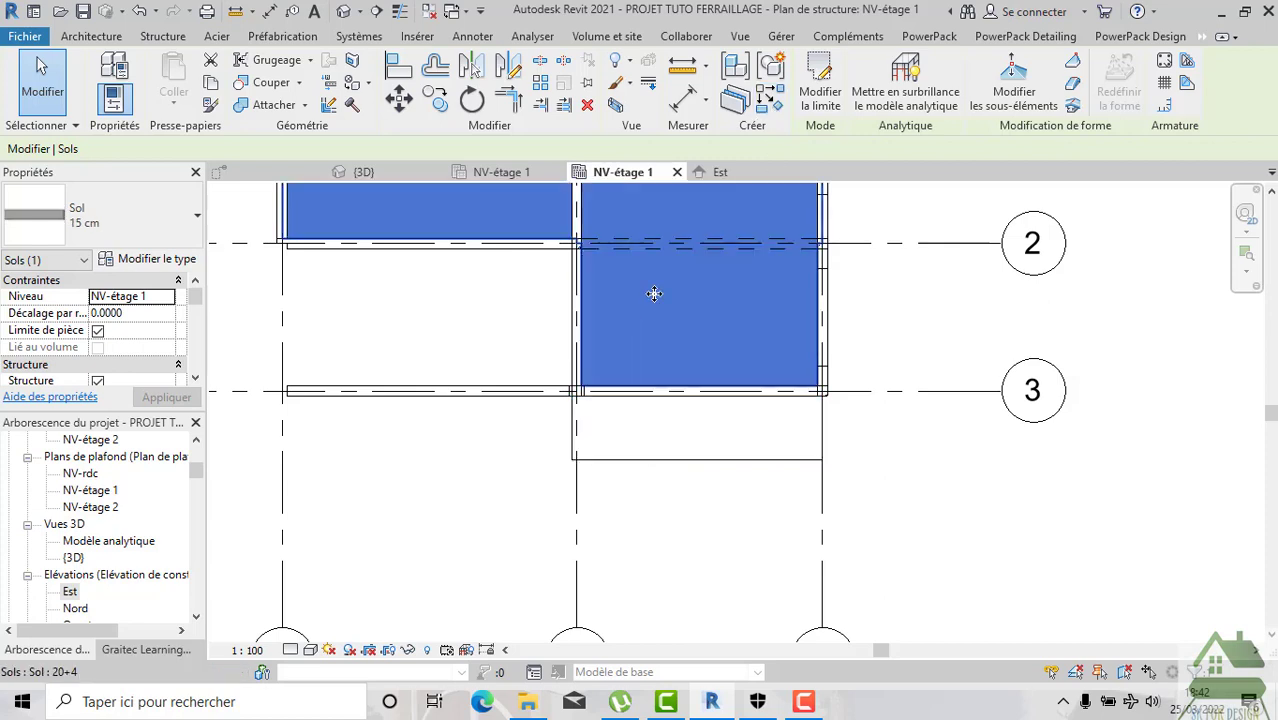
Move the 20+4 floor's lower sketch edge up to 1.20 below grid 2, then open its layer structure.
{"action": "left_click", "coordinate": [820, 90]}
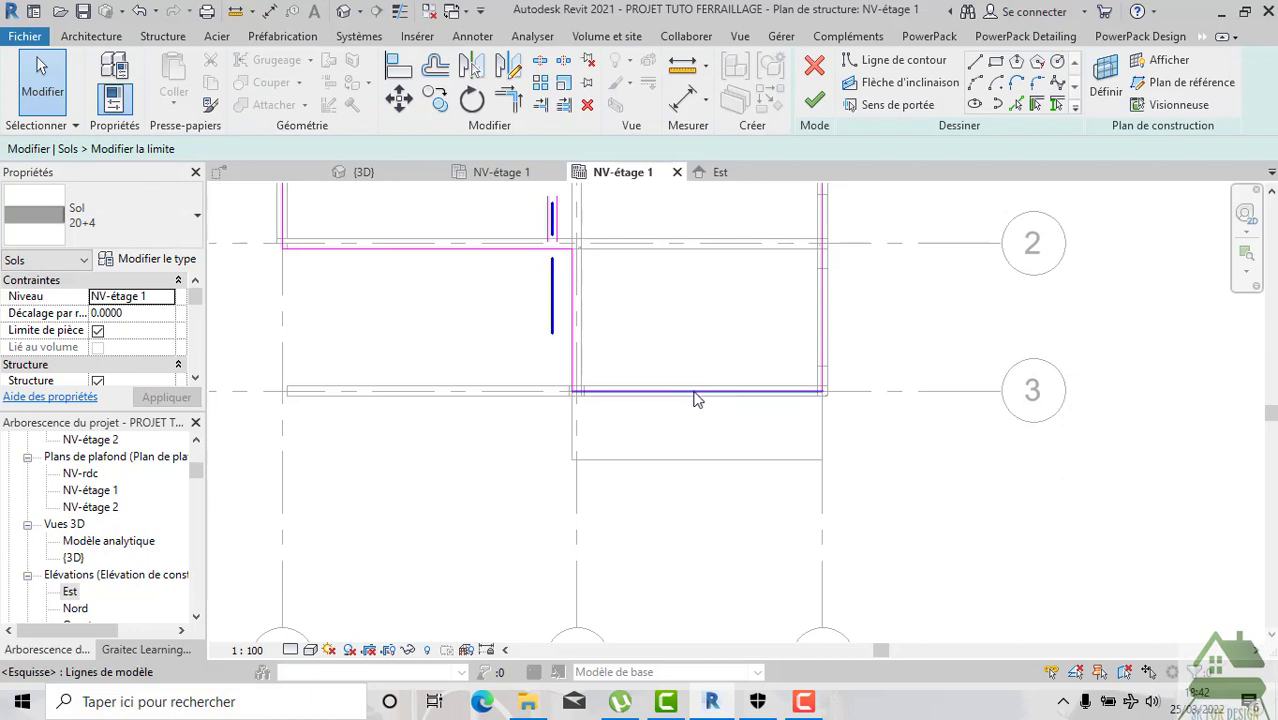
{"action": "left_click_drag", "start_coordinate": [700, 390], "coordinate": [680, 288]}
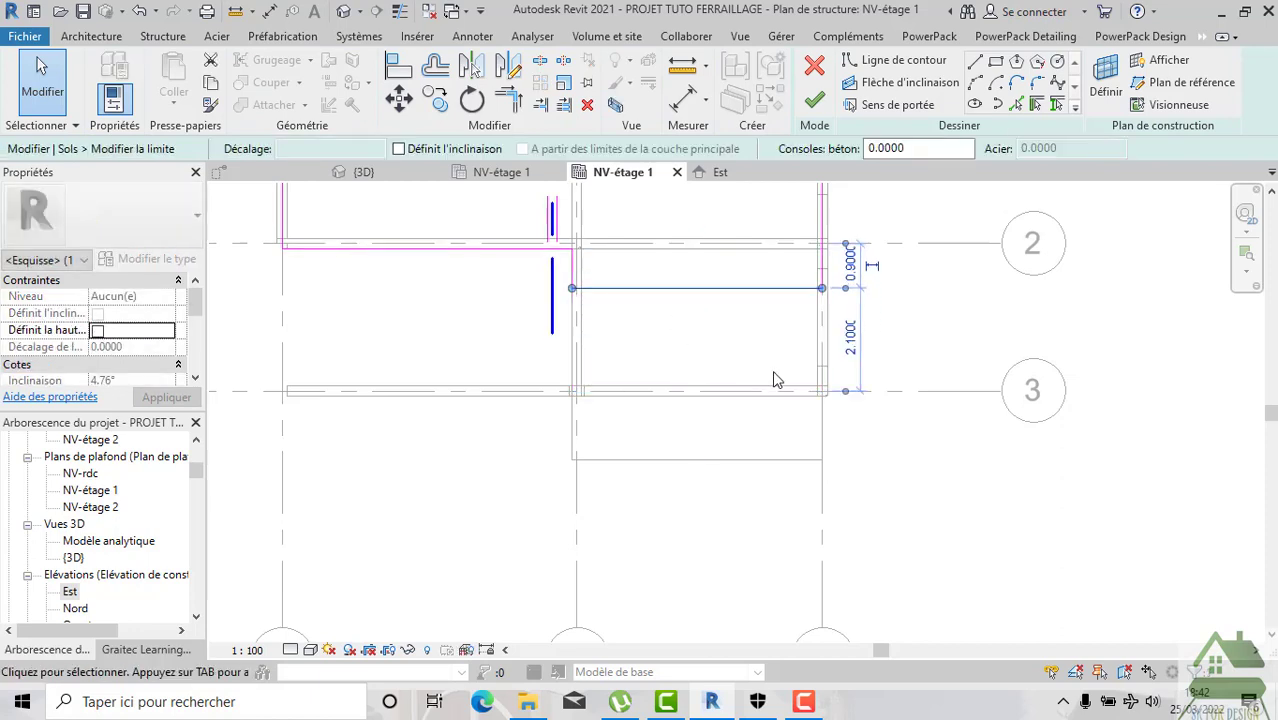
{"action": "left_click", "coordinate": [852, 345]}
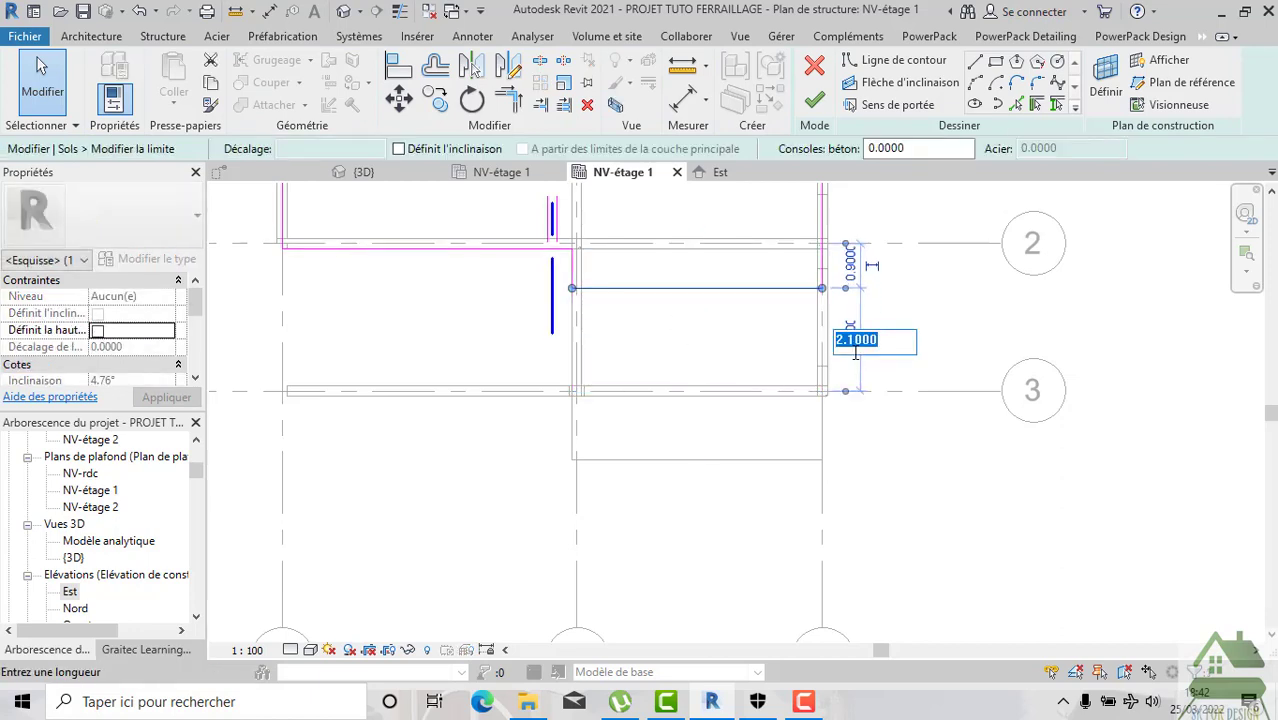
{"action": "type", "text": "1.5"}
{"action": "key", "text": "Return"}
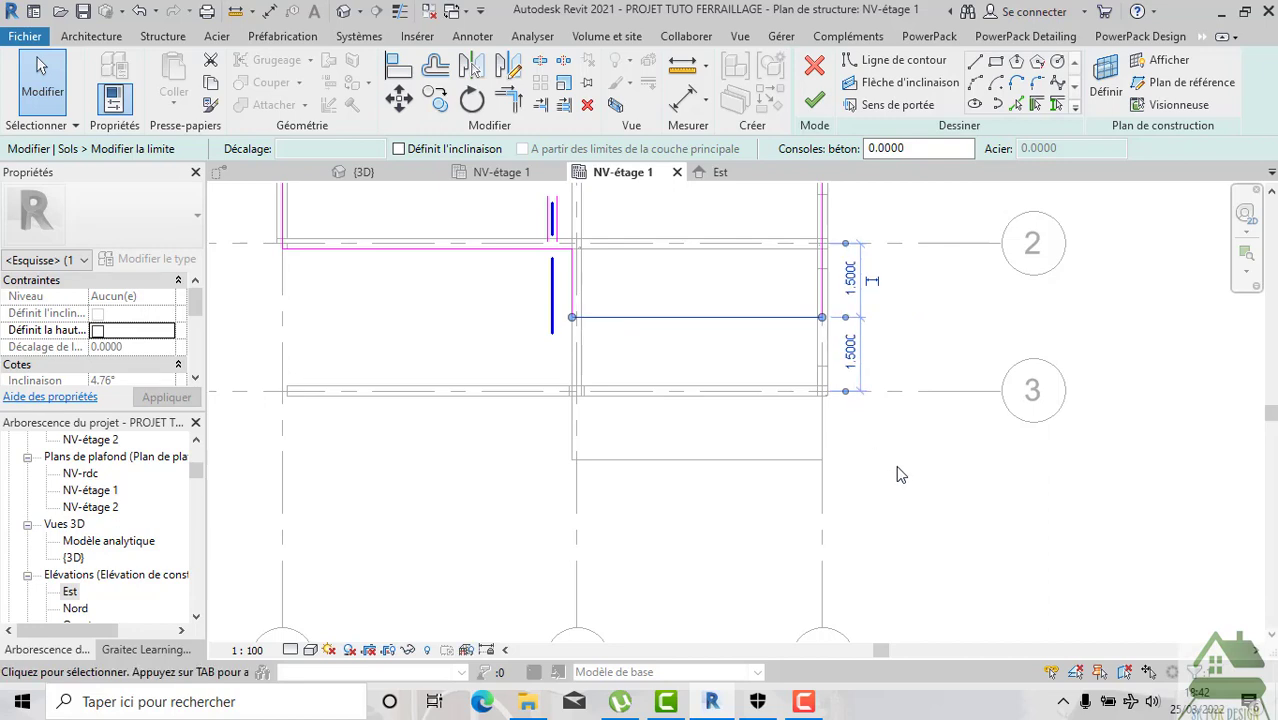
{"action": "left_click", "coordinate": [850, 350]}
{"action": "type", "text": "1"}
{"action": "type", "text": "8"}
{"action": "key", "text": "Return"}
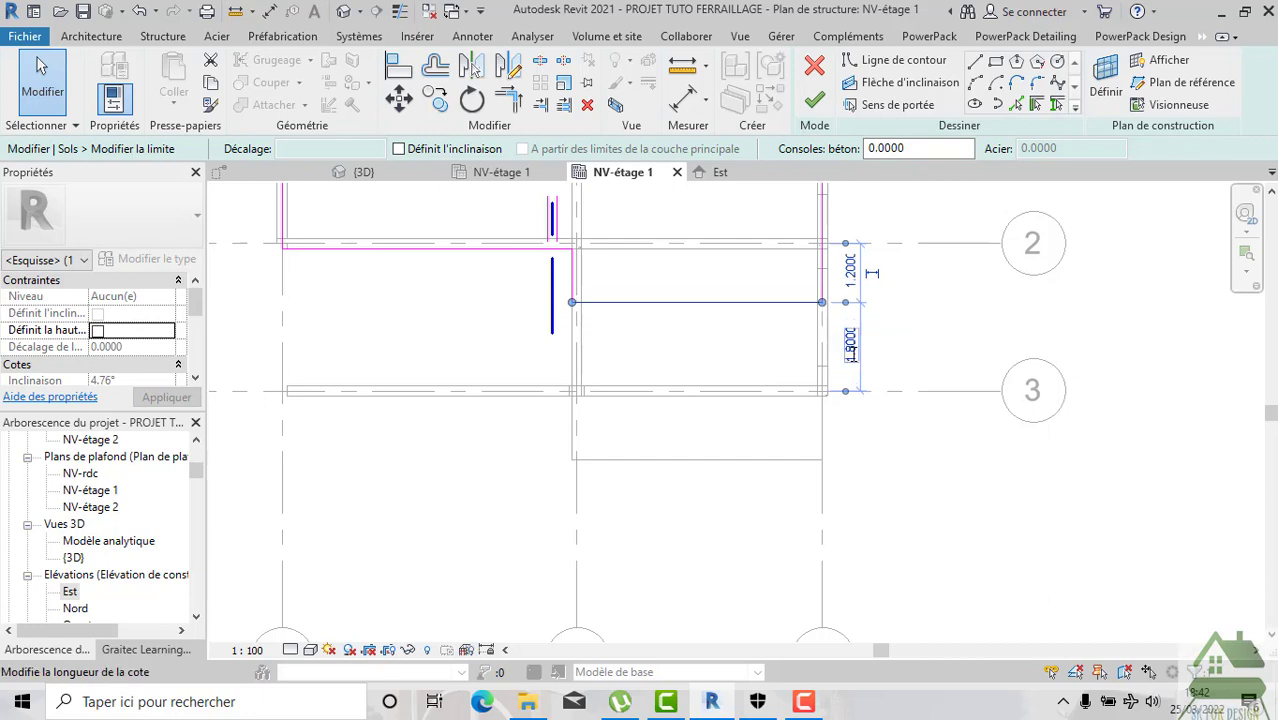
{"action": "key", "text": "Escape"}
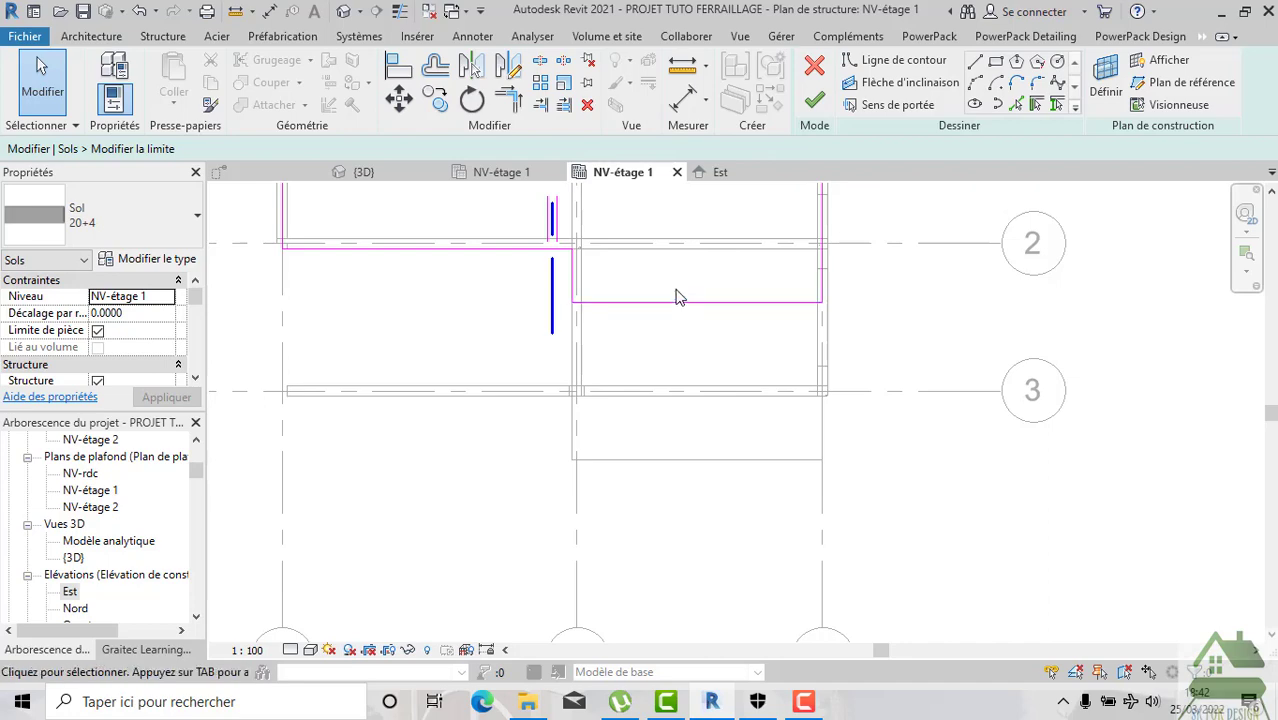
{"action": "left_click", "coordinate": [128, 266]}
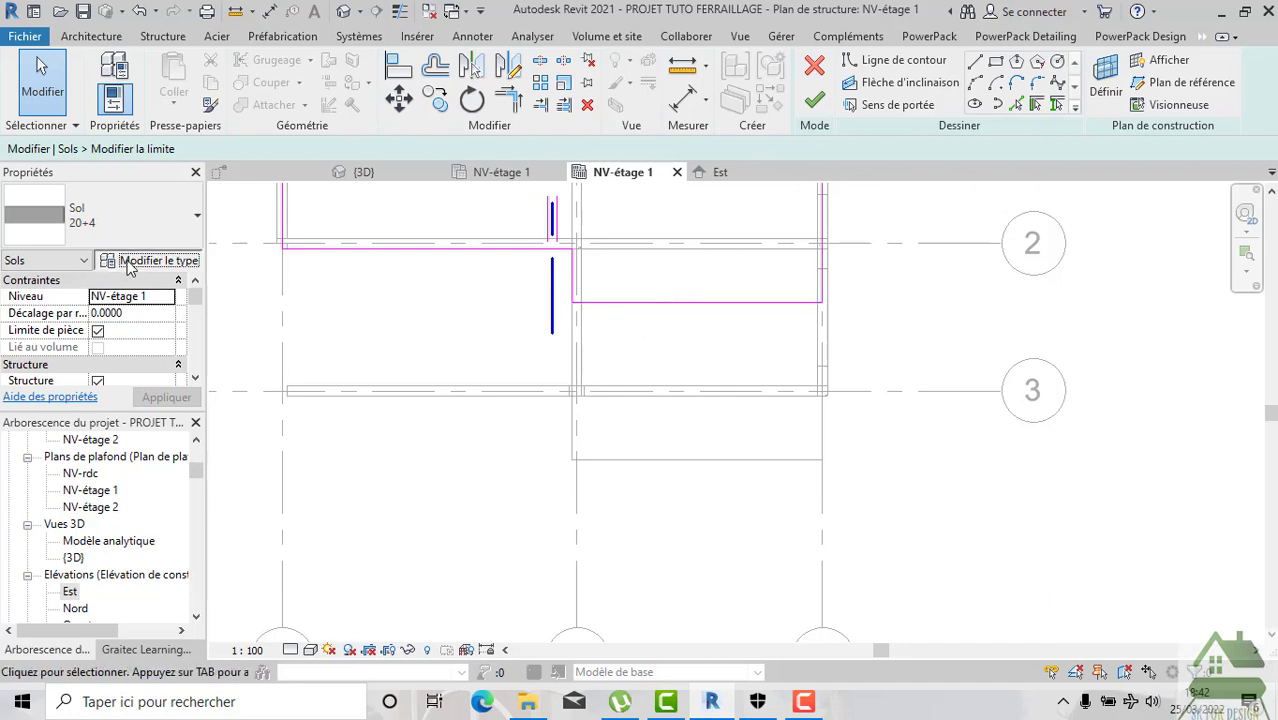
{"action": "left_click", "coordinate": [882, 250]}
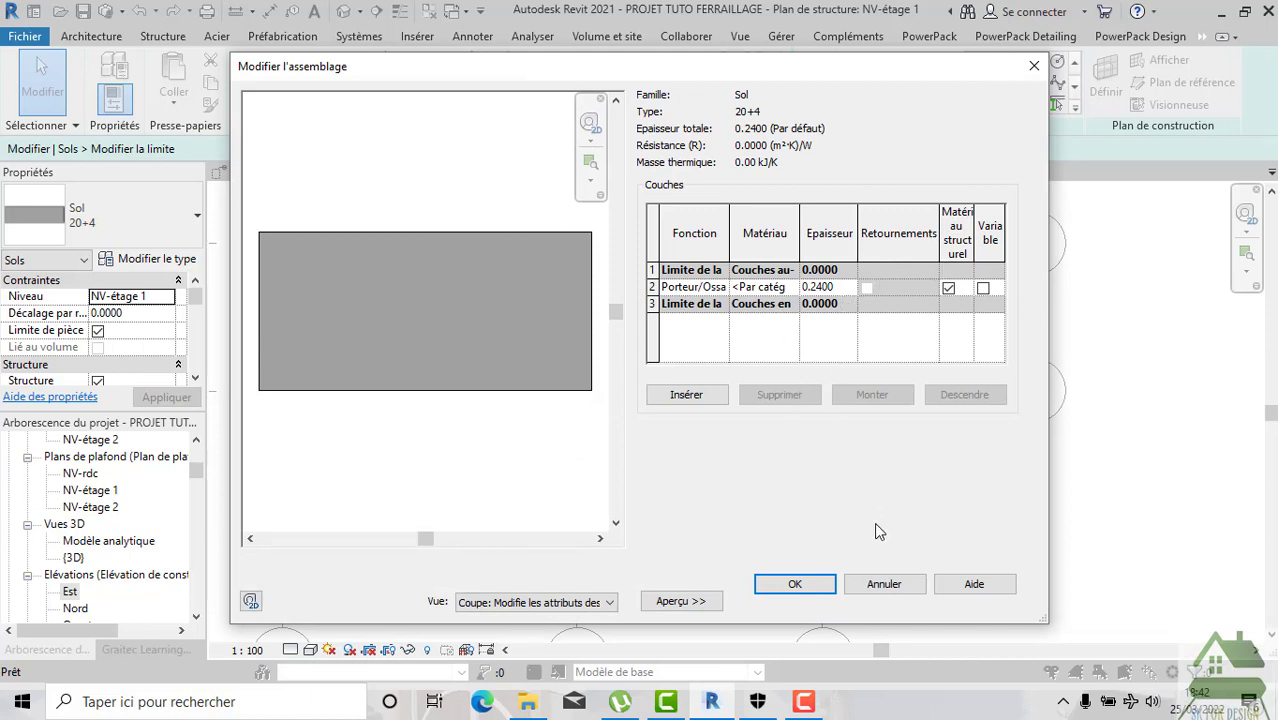
Widen the 20+4 layer-structure editor to review its 0.2400 layer, then close it.
{"action": "left_click_drag", "start_coordinate": [920, 70], "coordinate": [791, 84]}
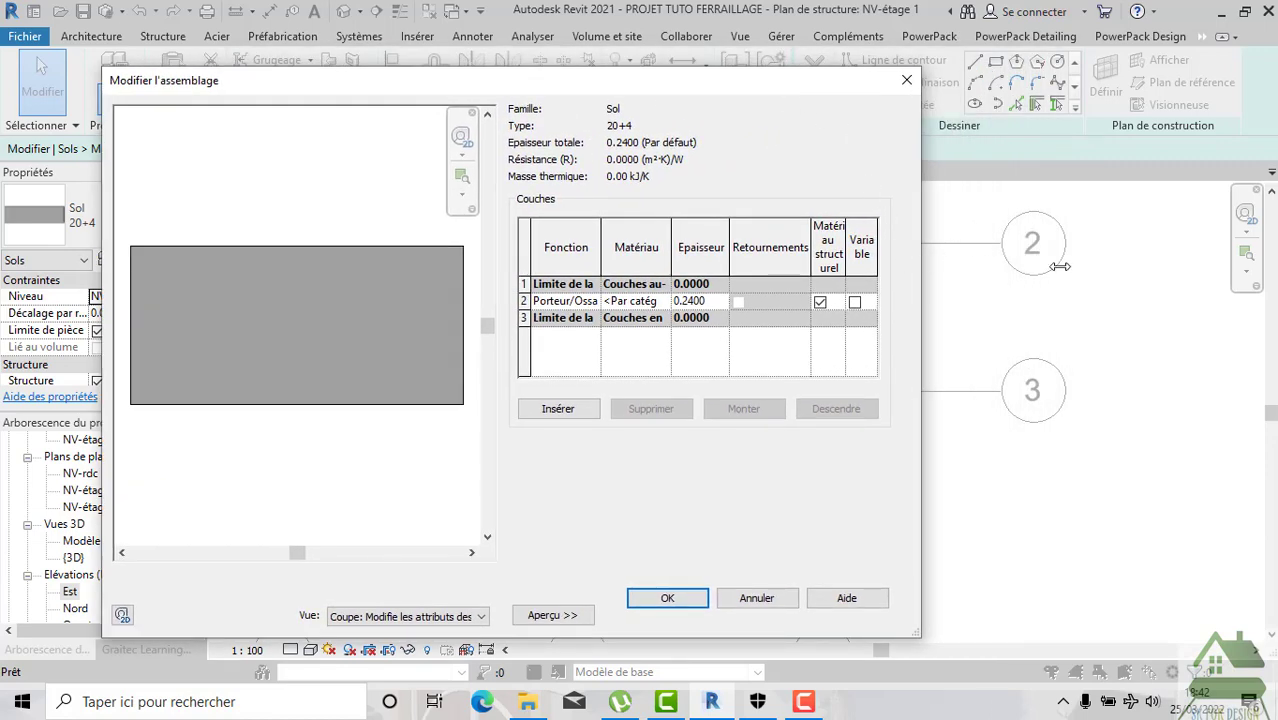
{"action": "left_click_drag", "start_coordinate": [921, 252], "coordinate": [1168, 279]}
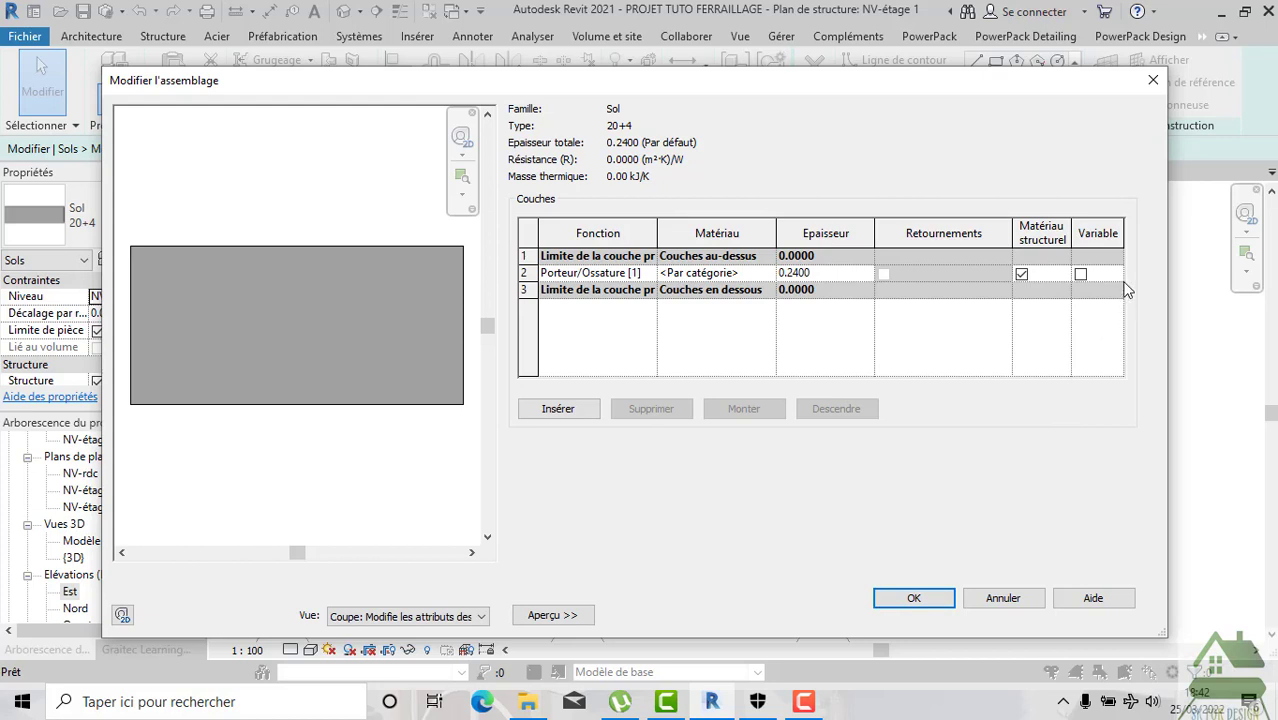
{"action": "left_click", "coordinate": [487, 115]}
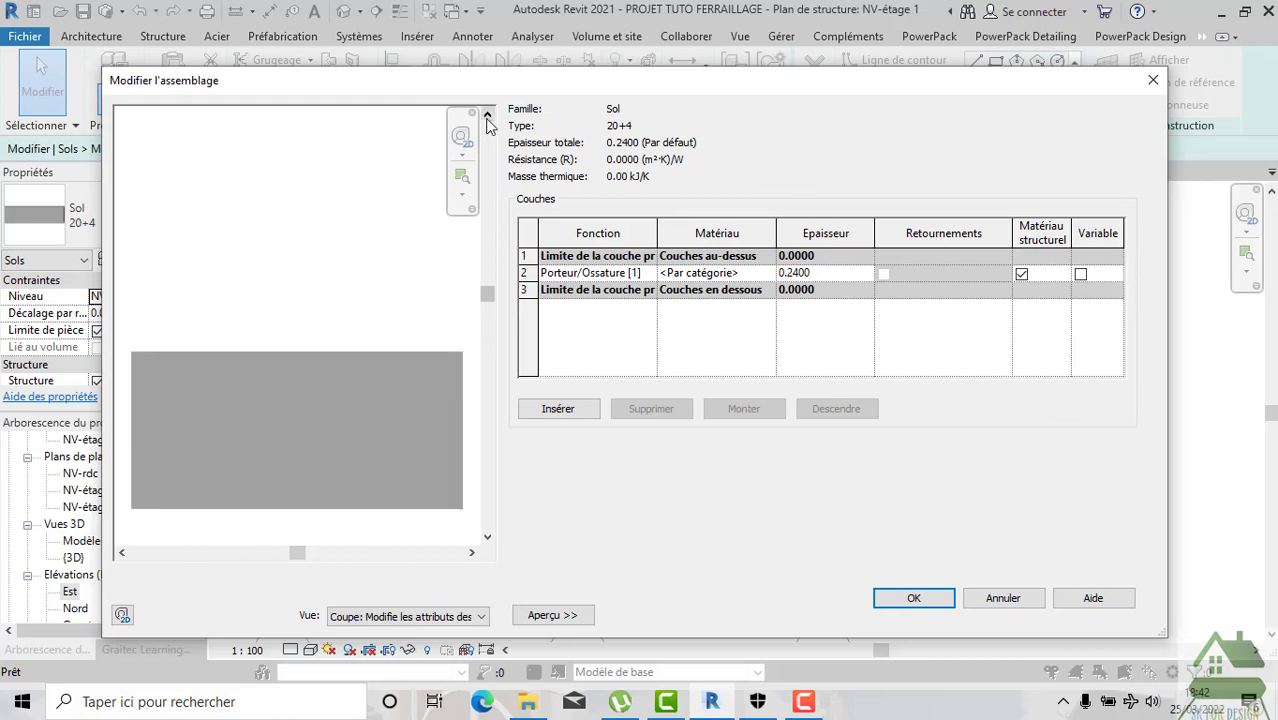
{"action": "left_click", "coordinate": [1150, 81]}
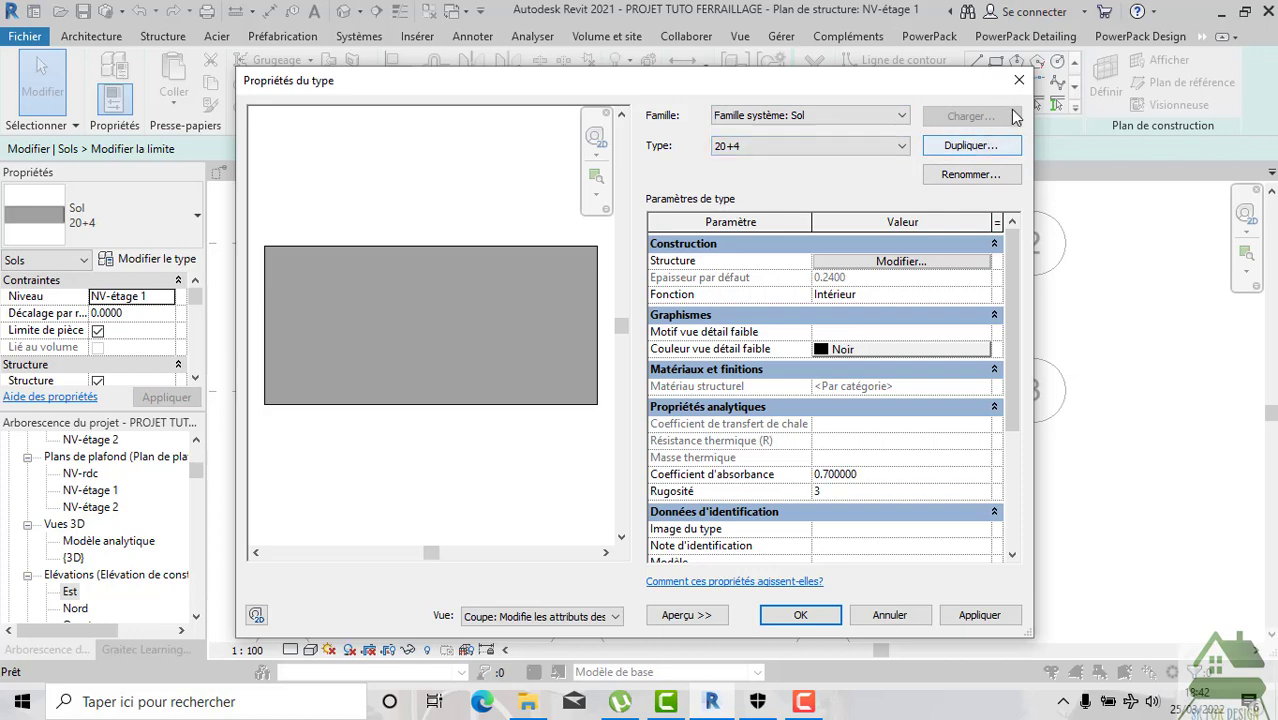
Move the lower boundary line up, delete the too-short line, and finish the floor sketch.
{"action": "left_click", "coordinate": [1019, 80]}
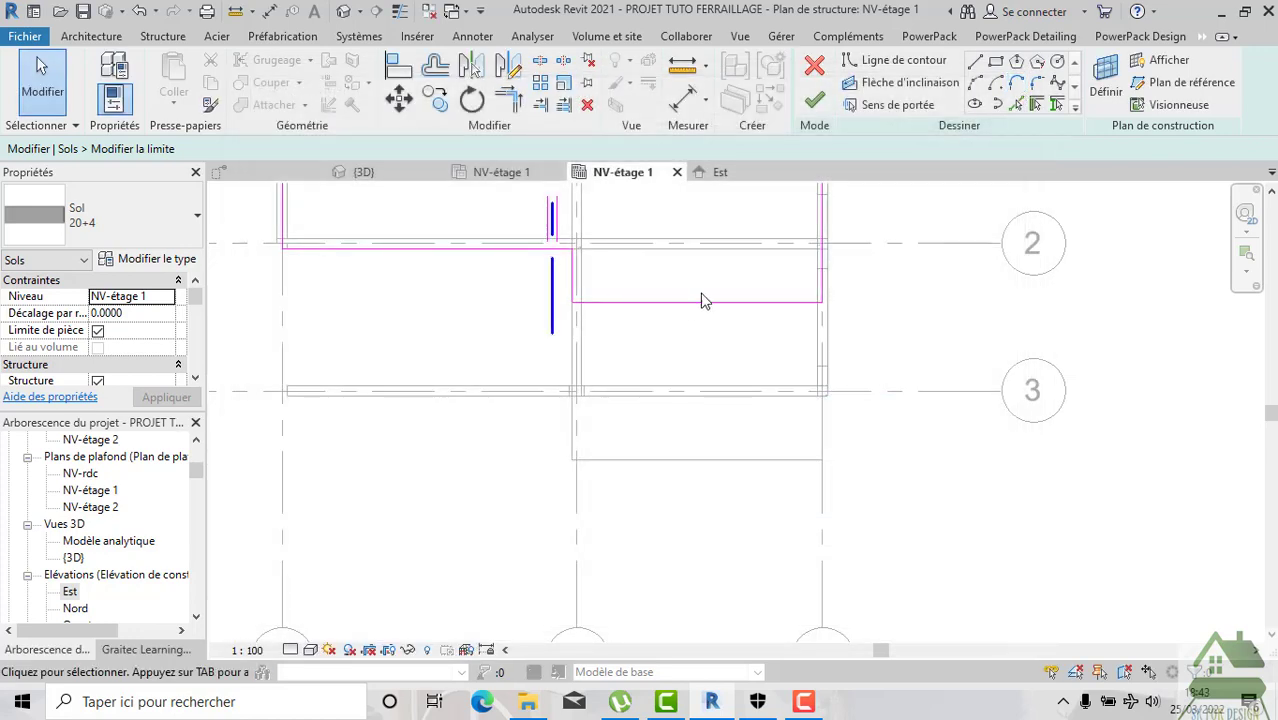
{"action": "left_click", "coordinate": [699, 300]}
{"action": "left_click_drag", "start_coordinate": [699, 300], "coordinate": [702, 255]}
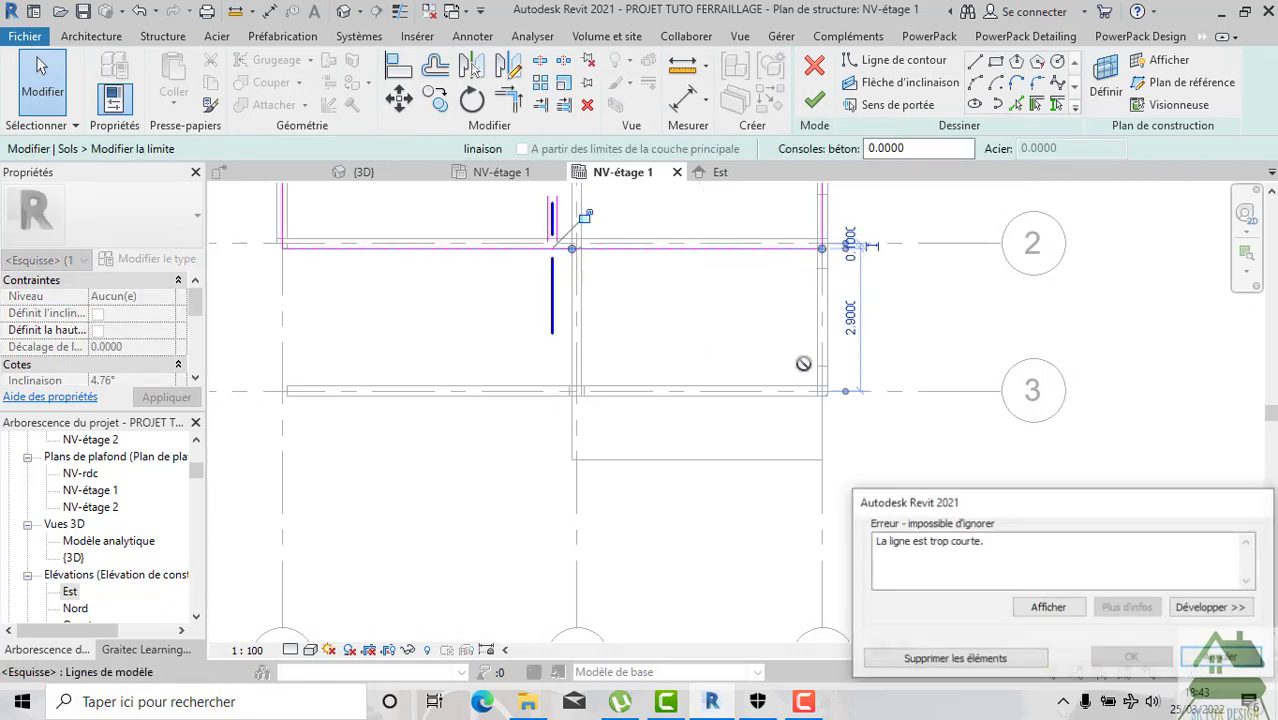
{"action": "left_click", "coordinate": [998, 660]}
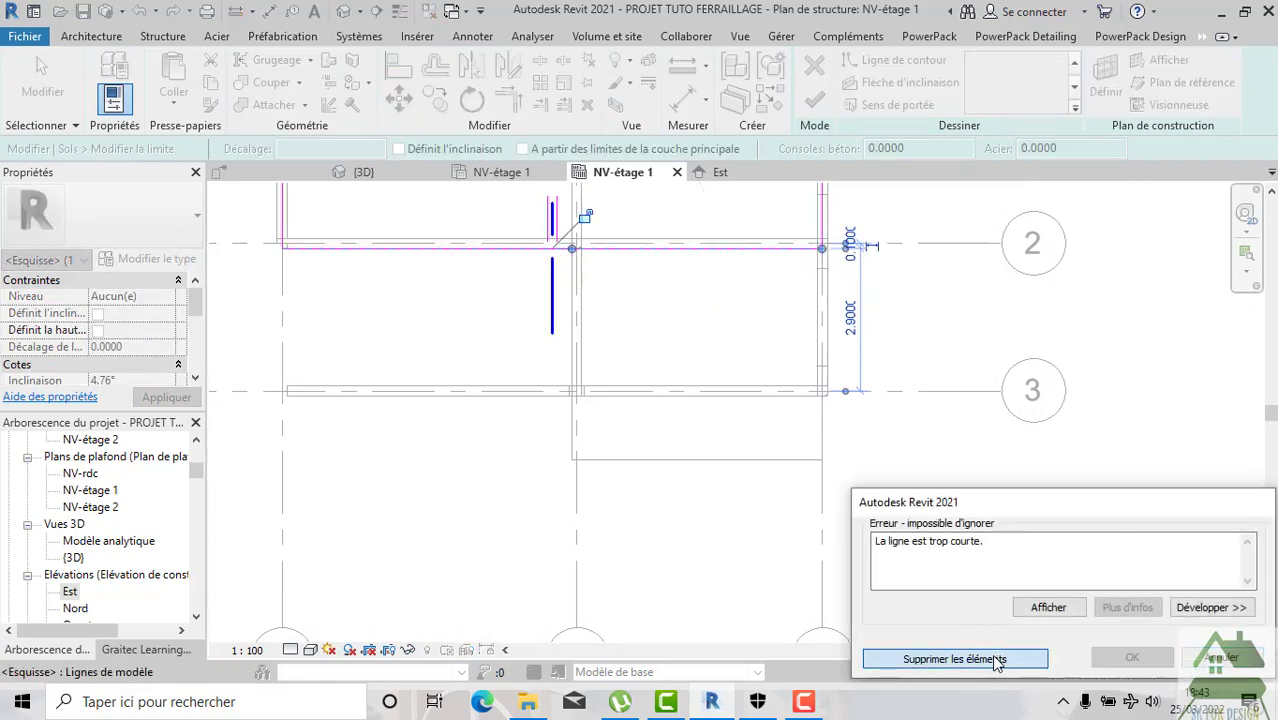
{"action": "left_click", "coordinate": [812, 102]}
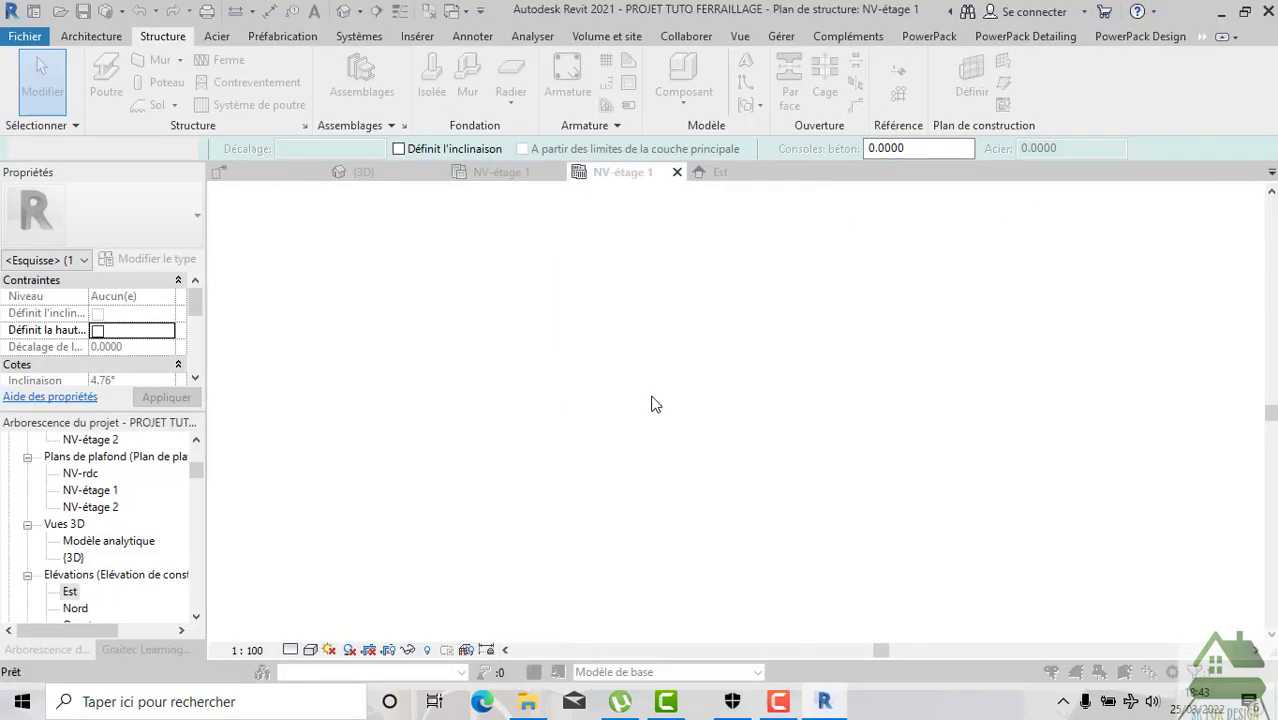
Attach the walls, then start a floor and duplicate the 15 cm type as 12+8.
{"action": "left_click", "coordinate": [699, 366]}
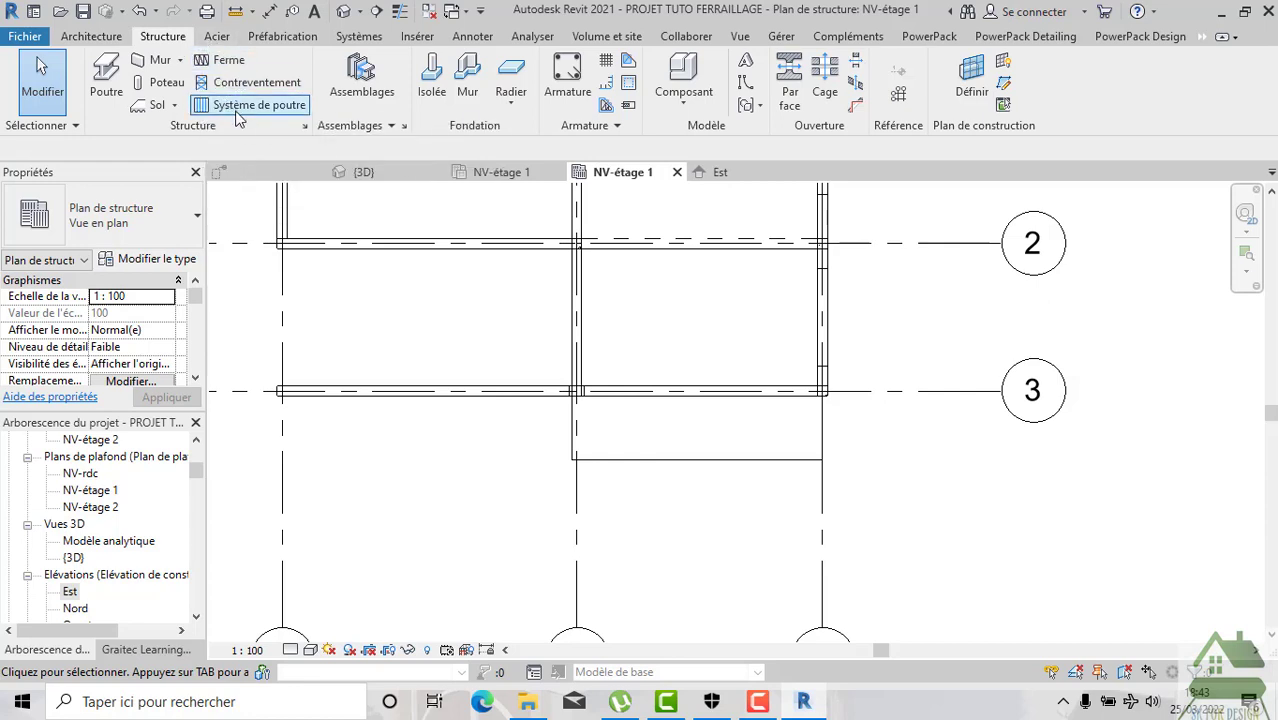
{"action": "left_click", "coordinate": [245, 108]}
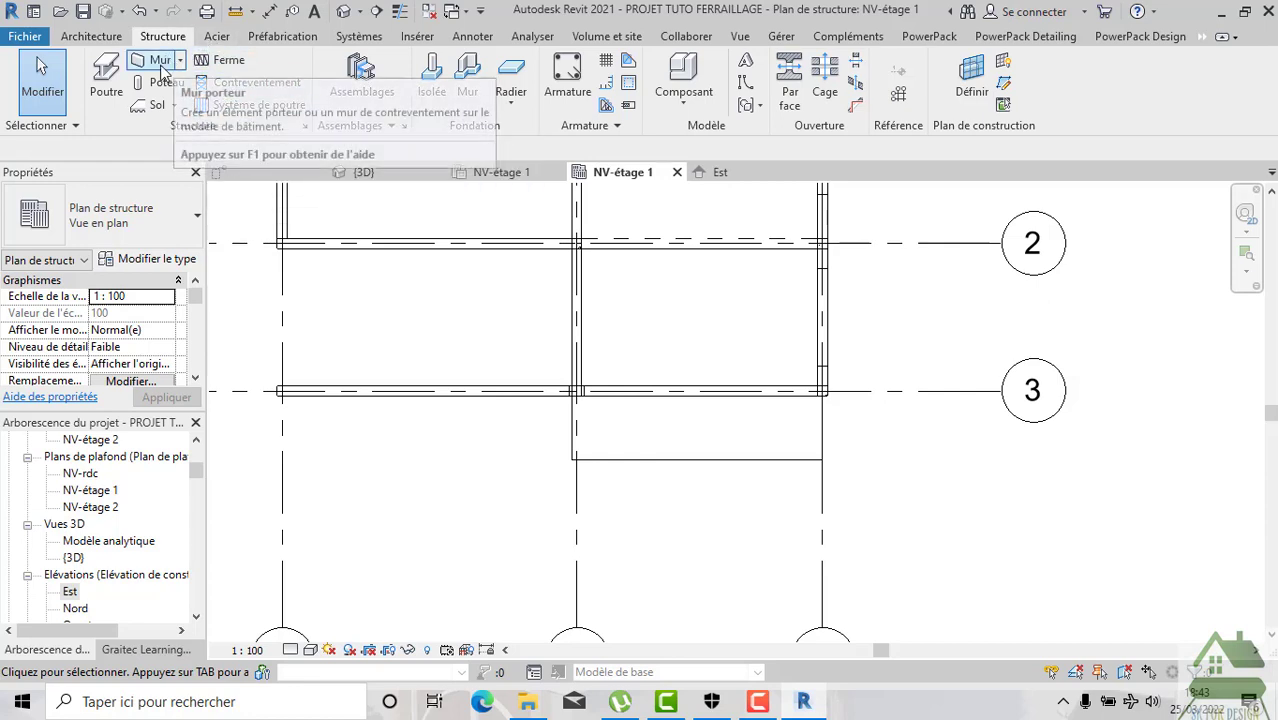
{"action": "left_click", "coordinate": [152, 259]}
{"action": "left_click", "coordinate": [957, 150]}
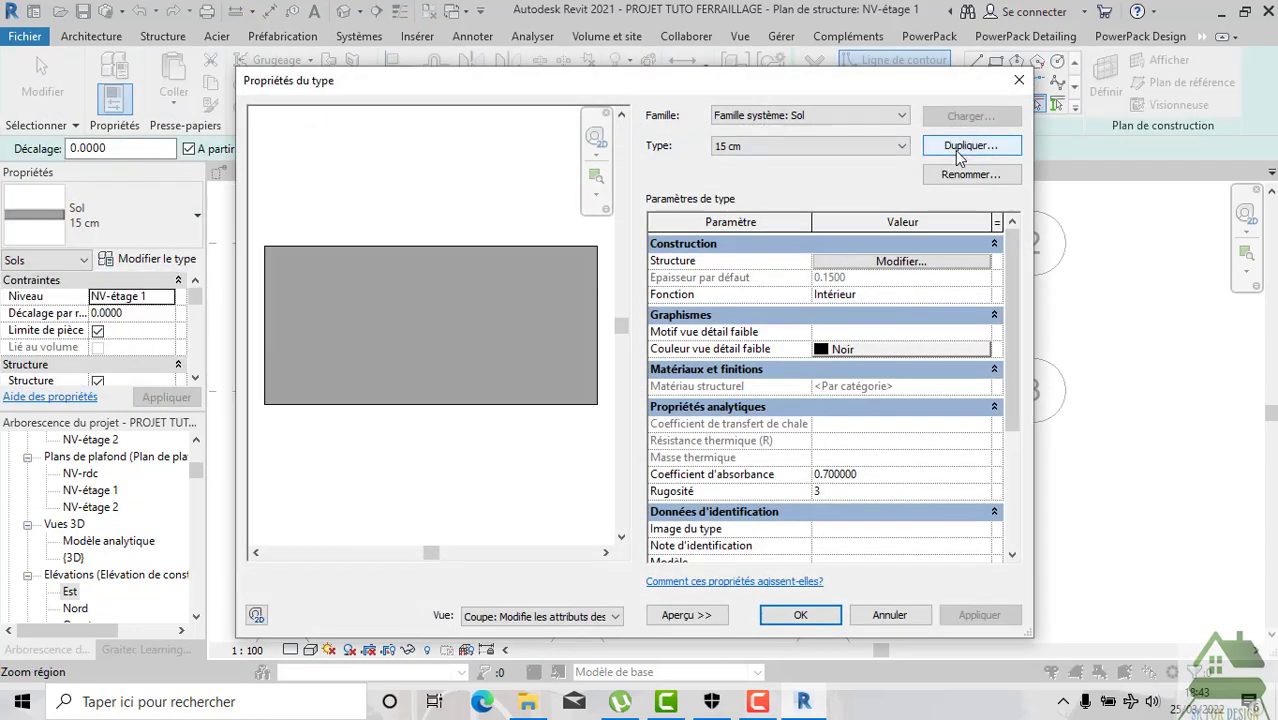
{"action": "left_click", "coordinate": [960, 150]}
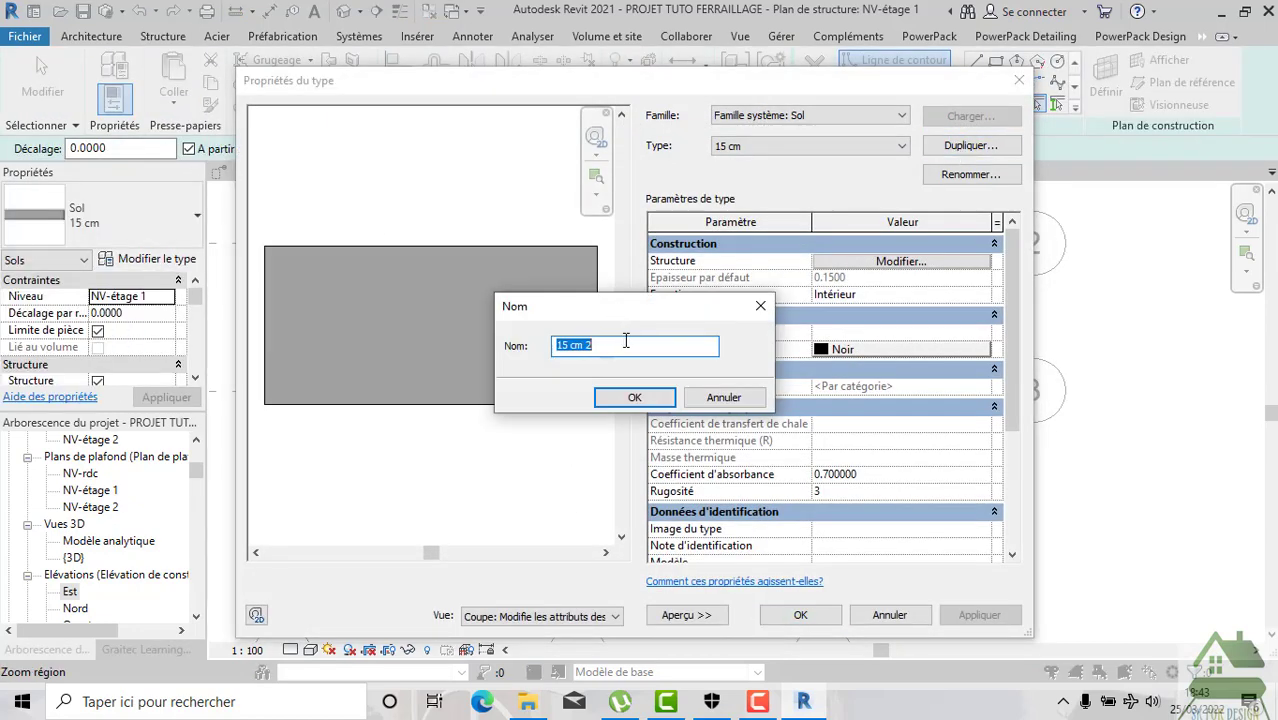
{"action": "type", "text": "12+8"}
{"action": "left_click", "coordinate": [640, 400]}
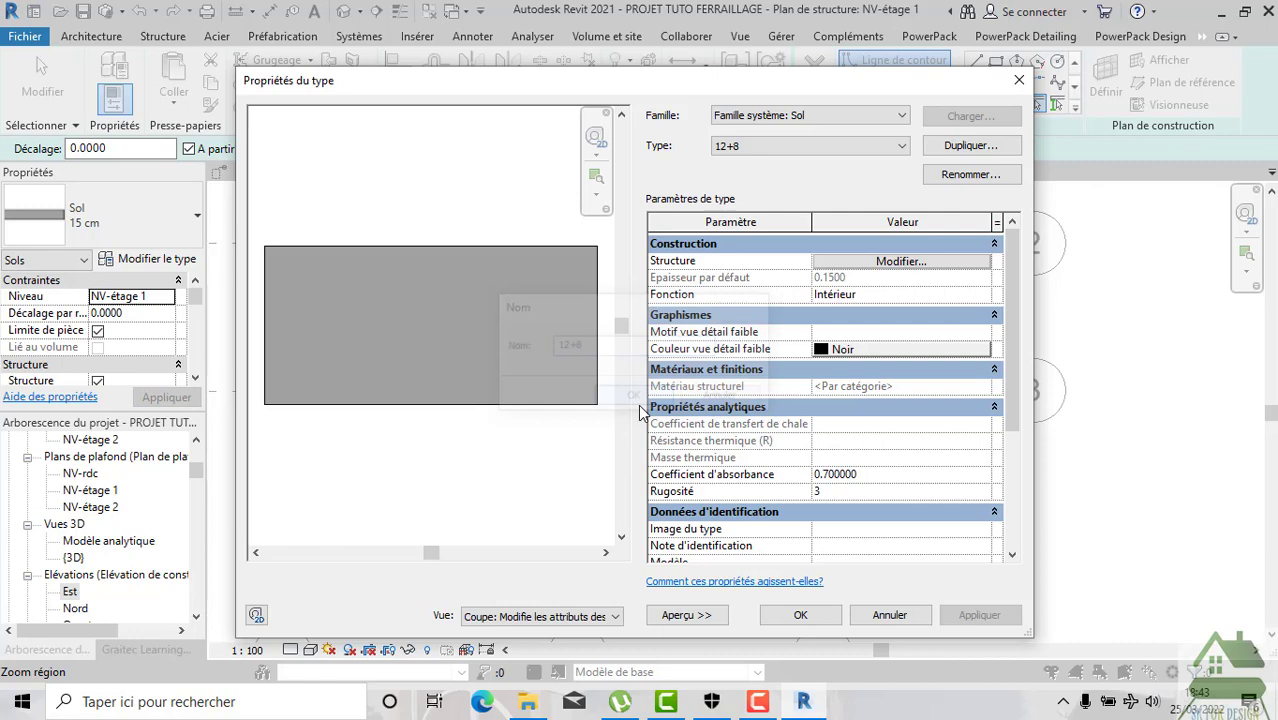
{"action": "left_click", "coordinate": [878, 262]}
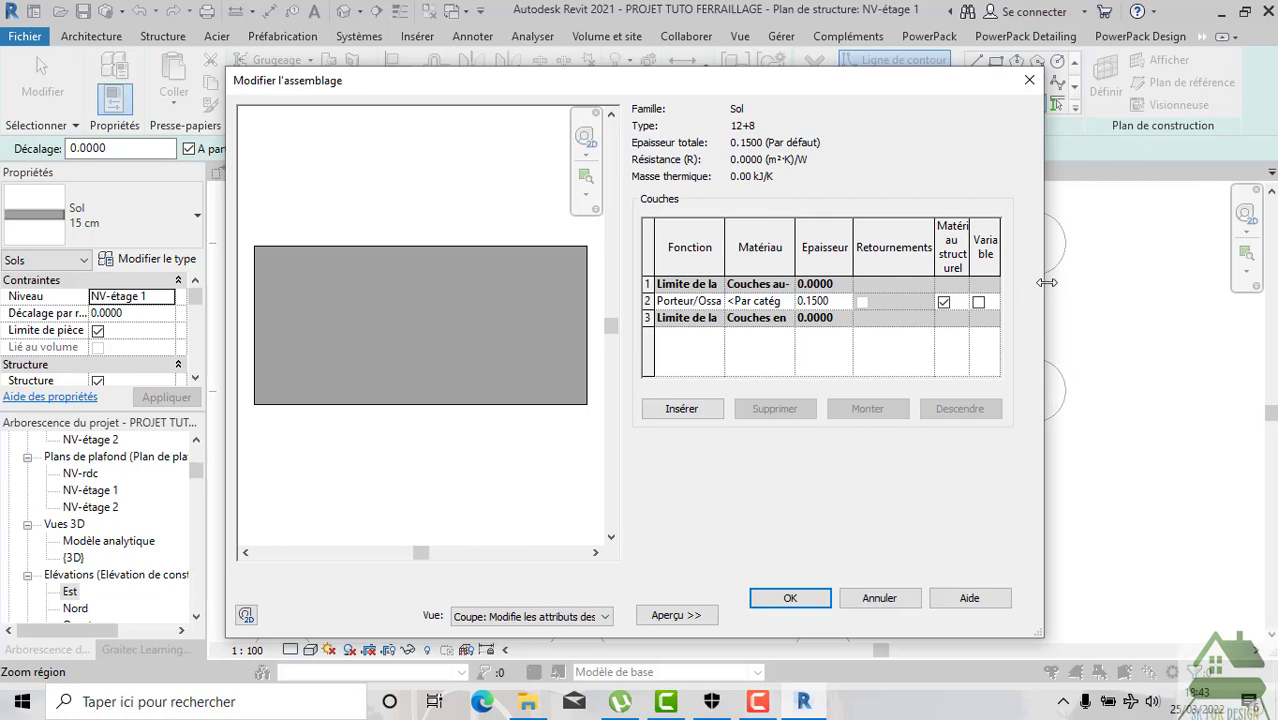
Enlarge the 12+8 assembly dialog and widen its Fonction column so layer names show.
{"action": "left_click_drag", "start_coordinate": [1042, 290], "coordinate": [1213, 290]}
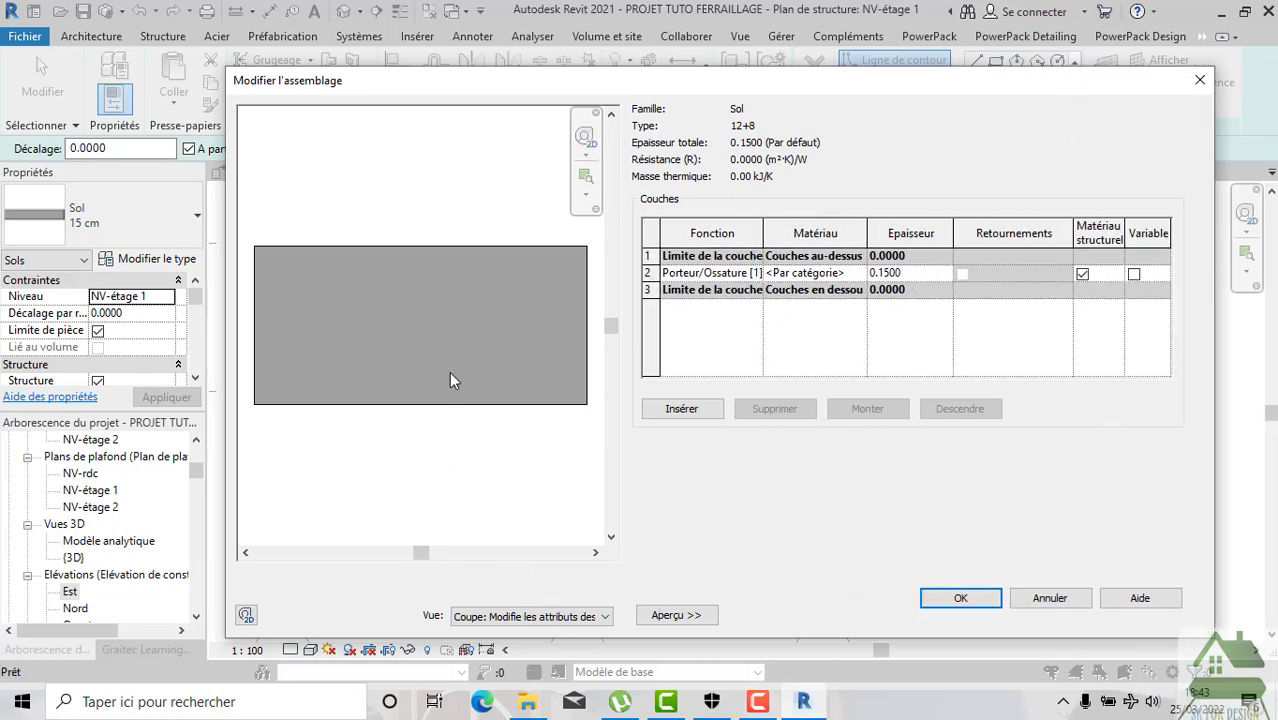
{"action": "left_click_drag", "start_coordinate": [453, 88], "coordinate": [346, 54]}
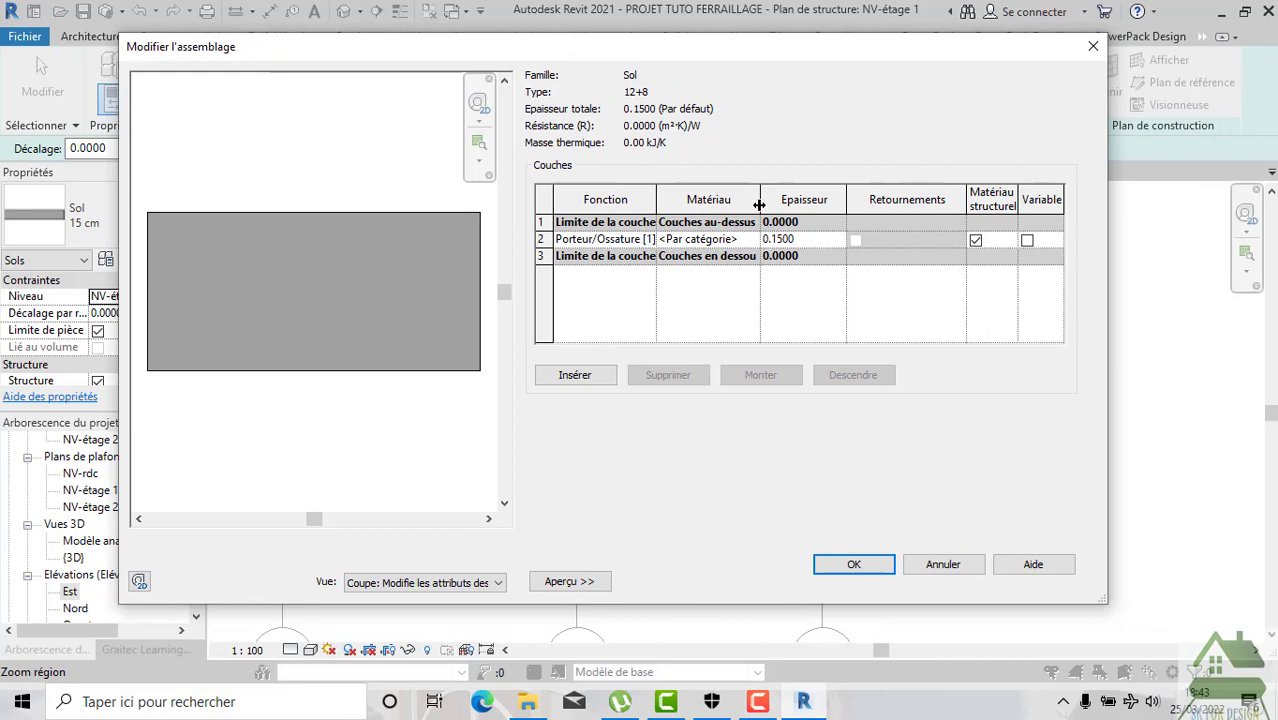
{"action": "left_click_drag", "start_coordinate": [759, 205], "coordinate": [778, 205]}
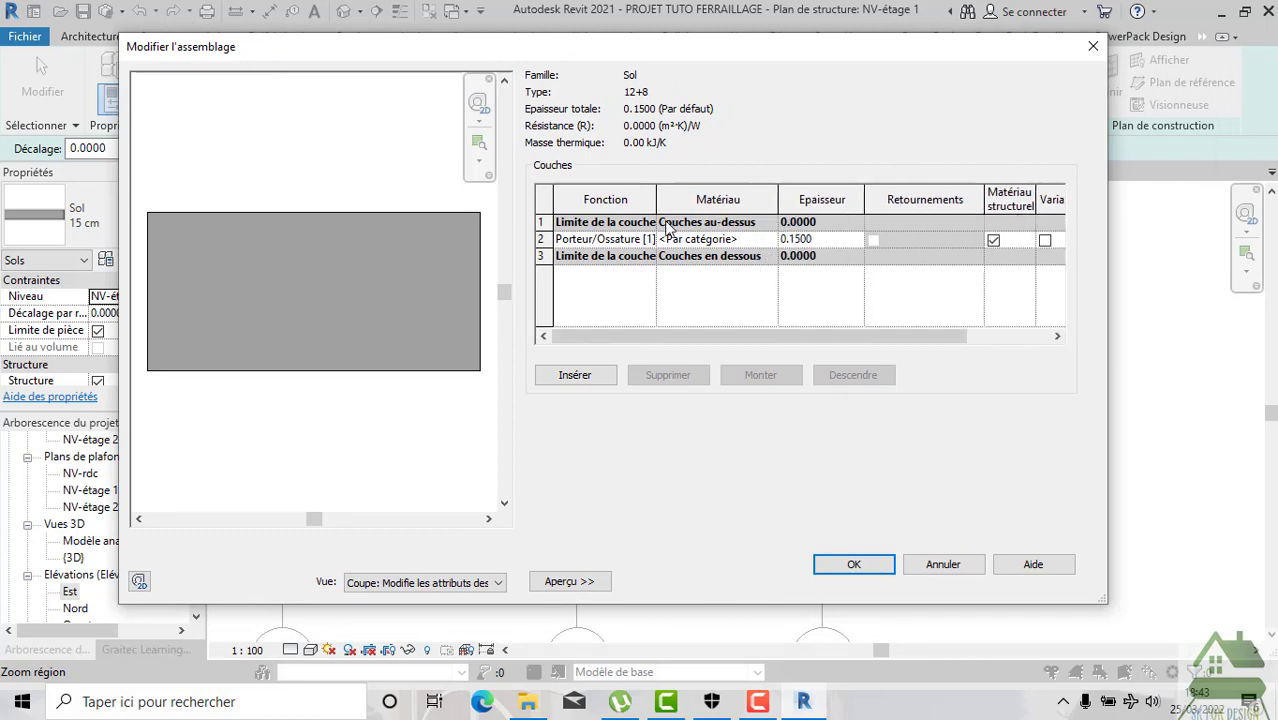
{"action": "left_click_drag", "start_coordinate": [656, 202], "coordinate": [687, 204]}
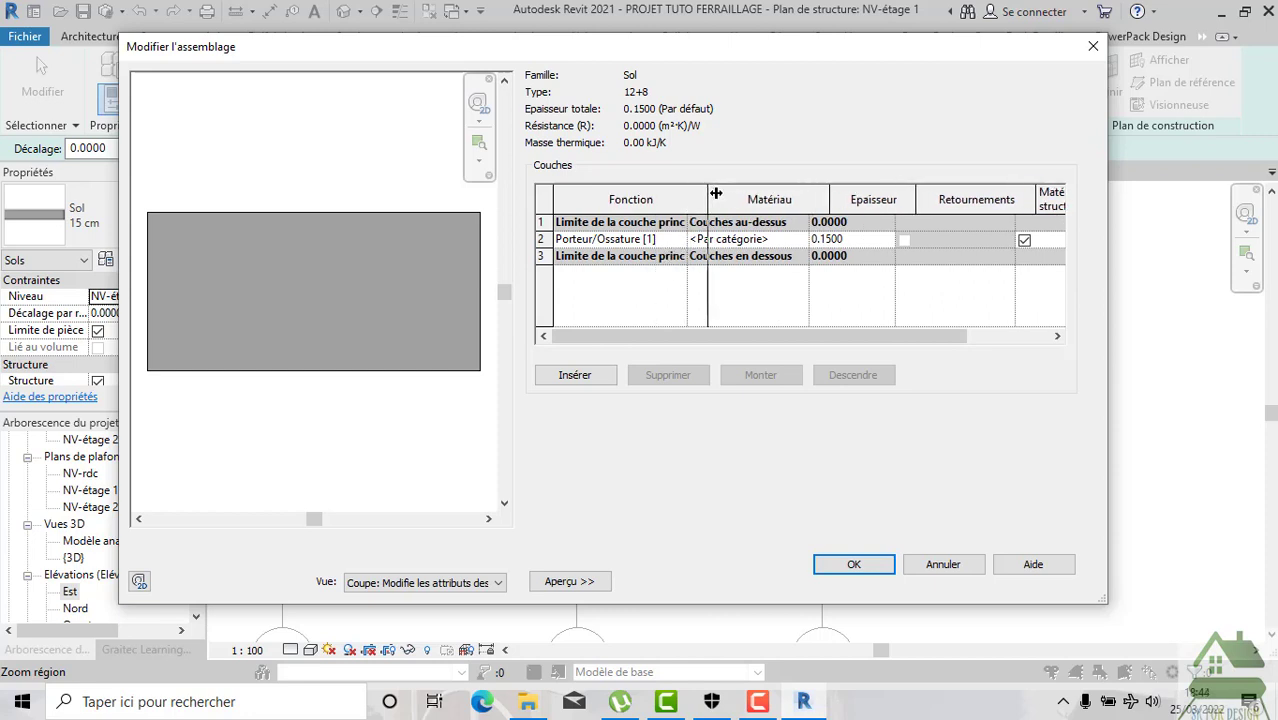
{"action": "left_click_drag", "start_coordinate": [688, 192], "coordinate": [719, 192]}
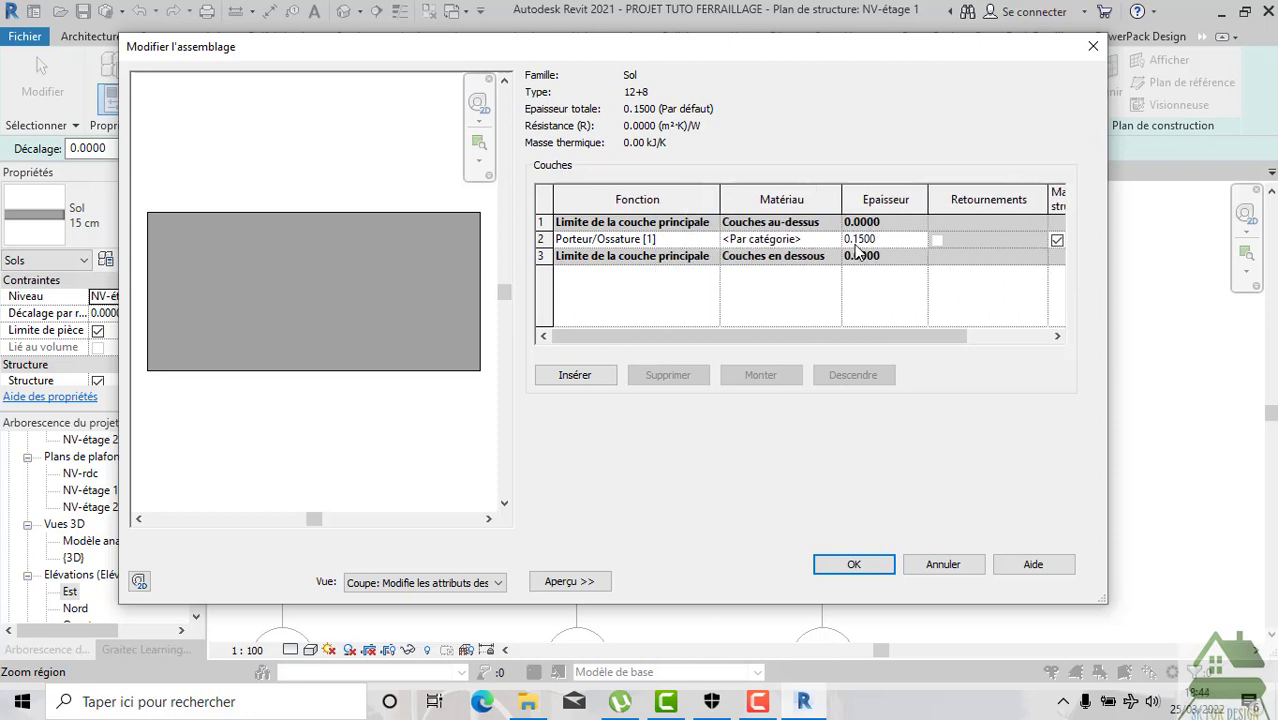
{"action": "left_click", "coordinate": [714, 240]}
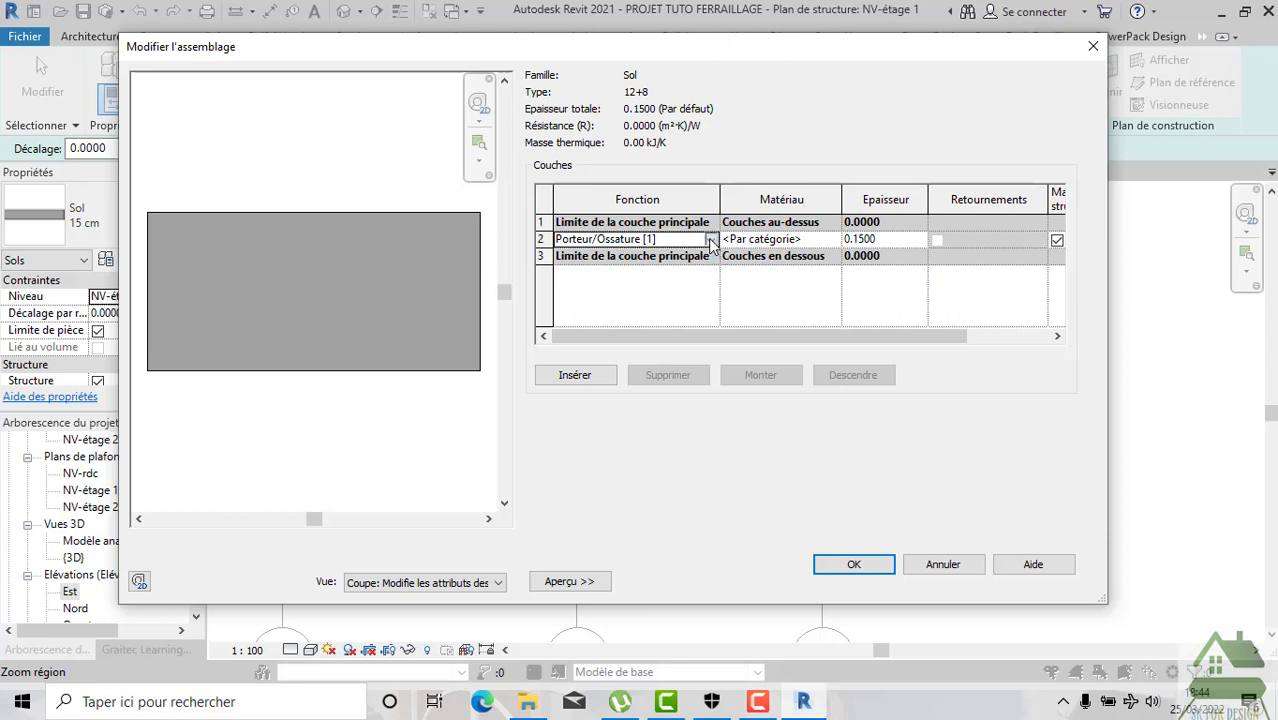
{"action": "left_click", "coordinate": [710, 240]}
{"action": "left_click", "coordinate": [710, 240]}
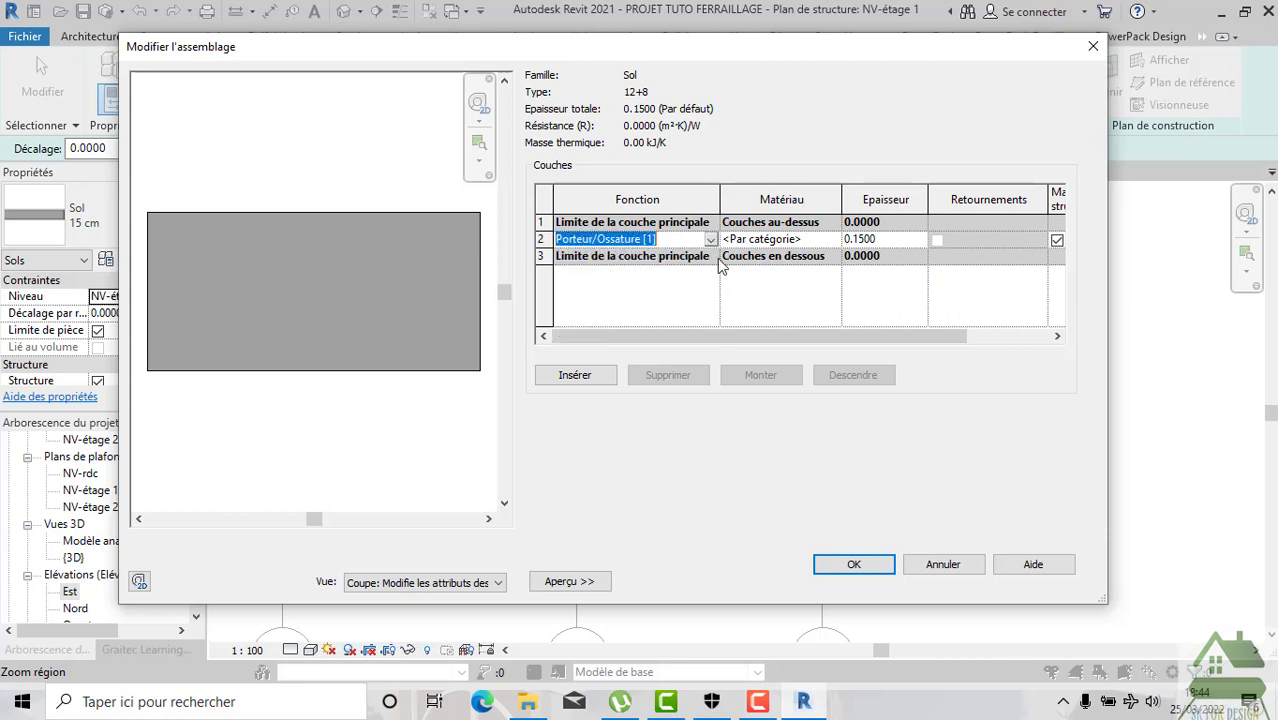
Insert a new layer above the 0.15 structural layer and browse for its material.
{"action": "left_click", "coordinate": [545, 240]}
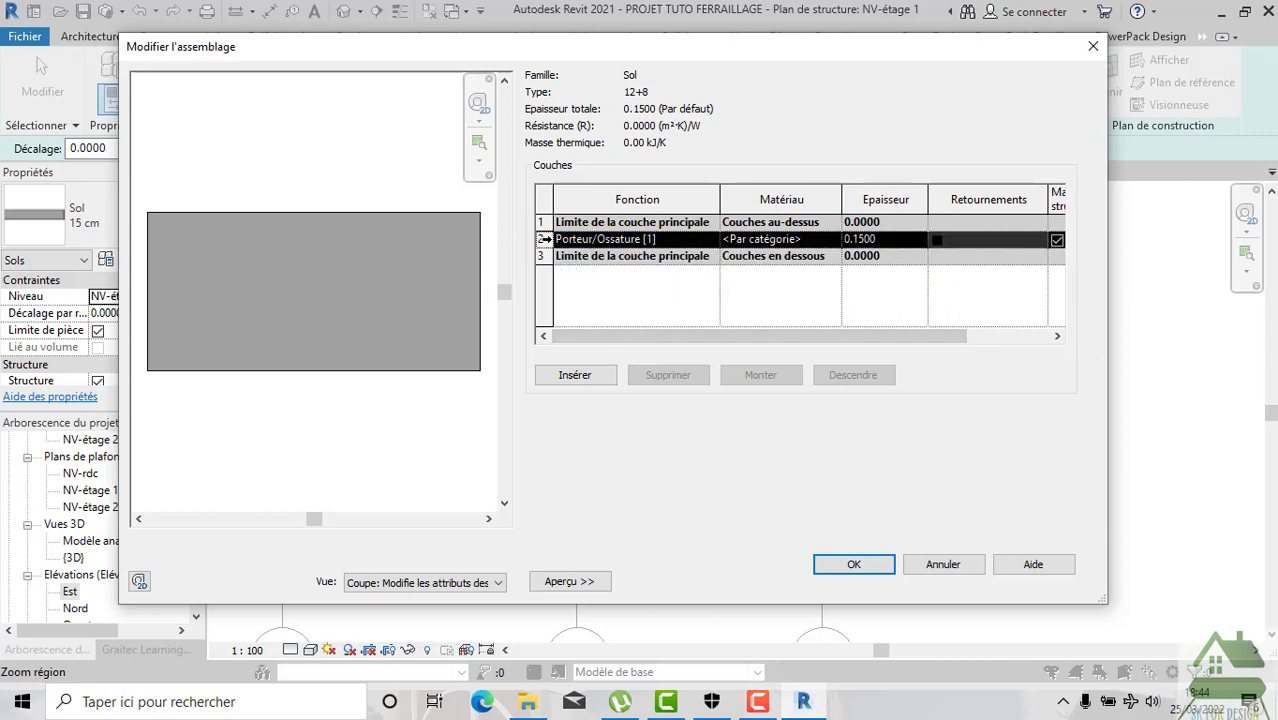
{"action": "left_click", "coordinate": [588, 382]}
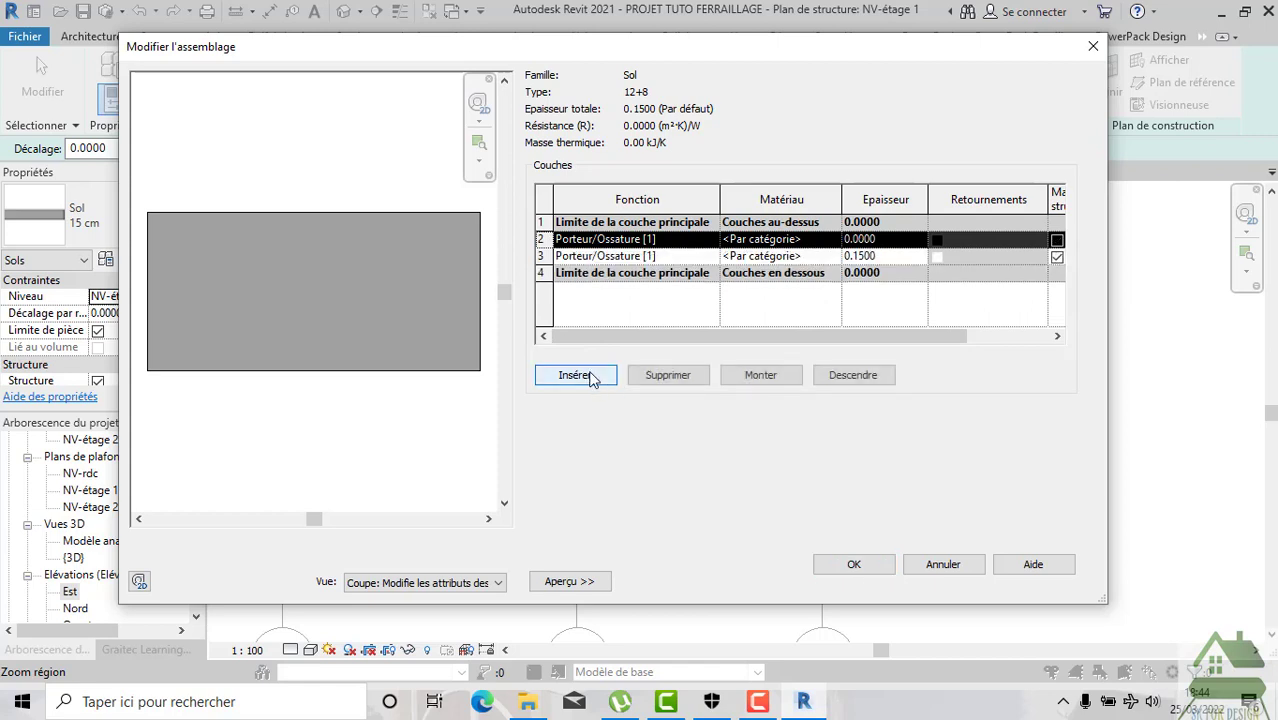
{"action": "left_click", "coordinate": [828, 240]}
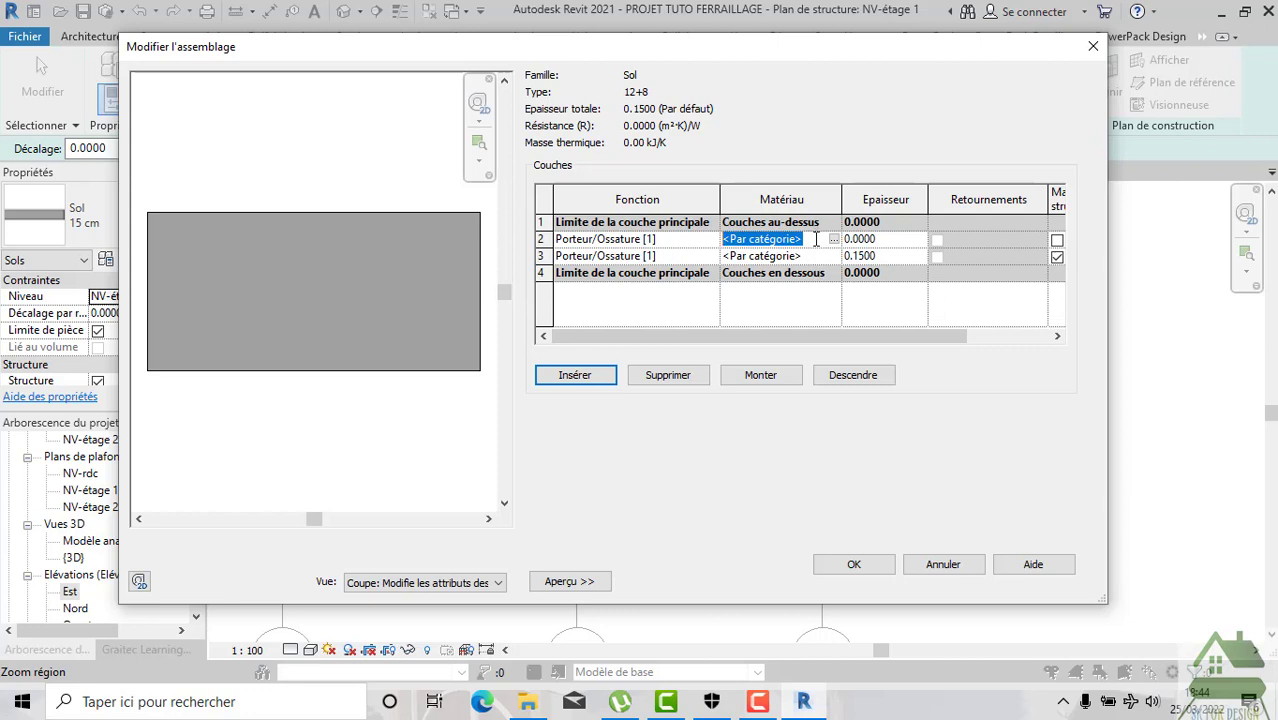
{"action": "type", "text": "0.08"}
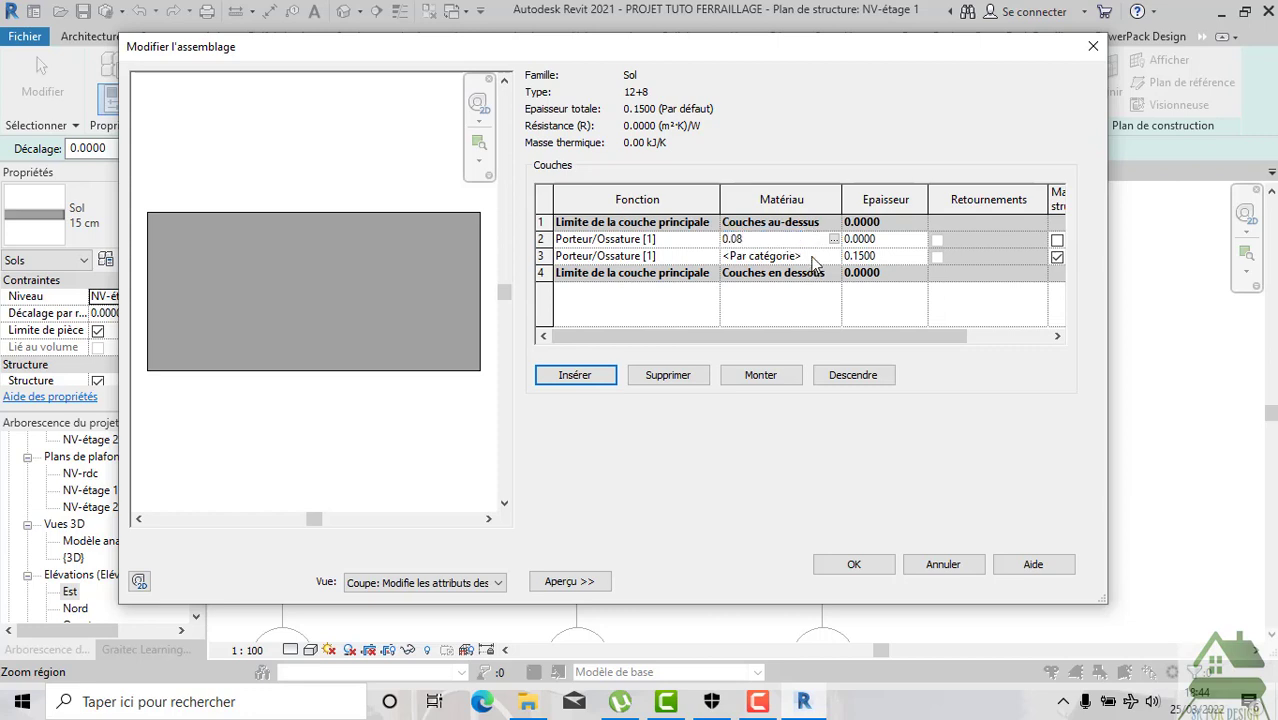
{"action": "key", "text": "Return"}
{"action": "key", "text": "Return"}
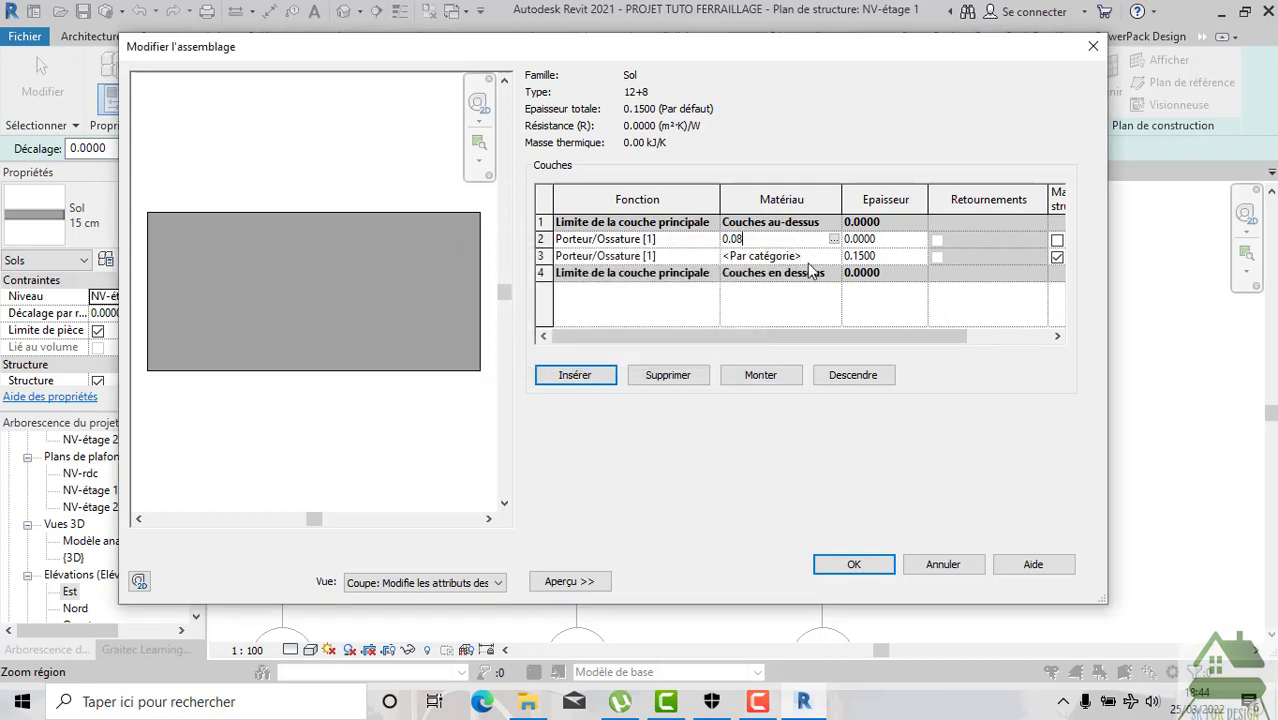
{"action": "key", "text": "Return"}
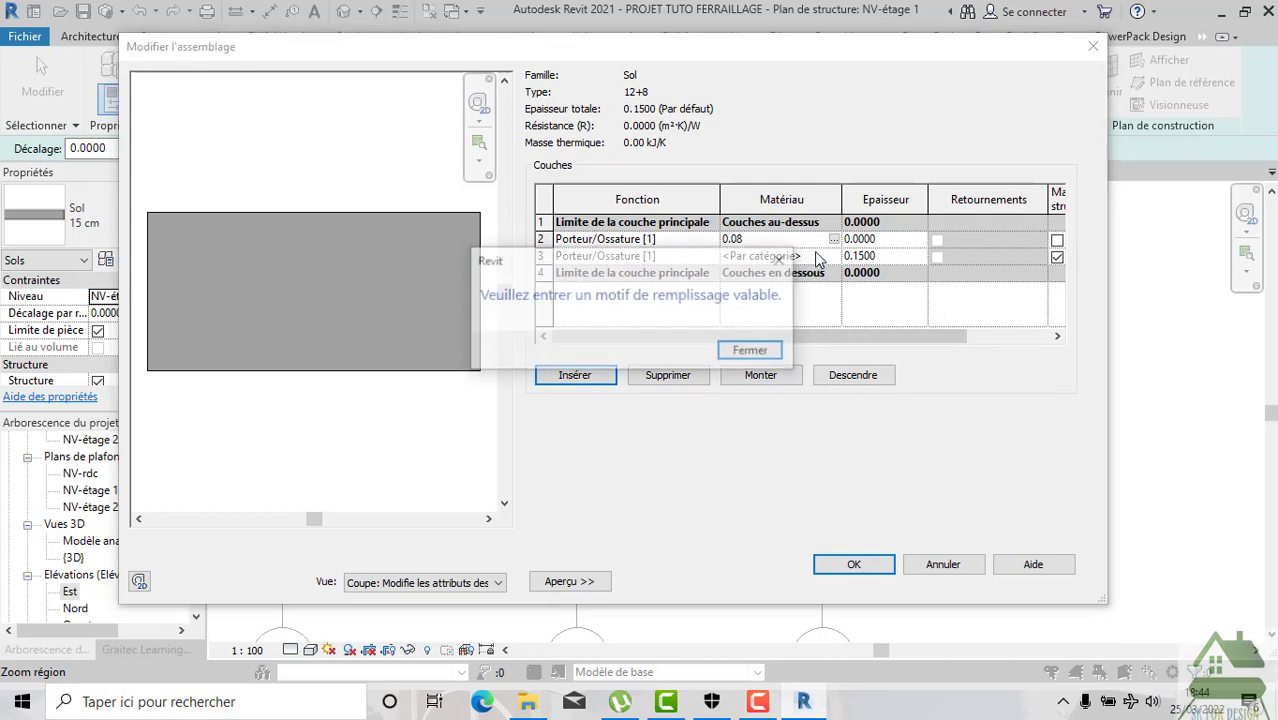
{"action": "key", "text": "Return"}
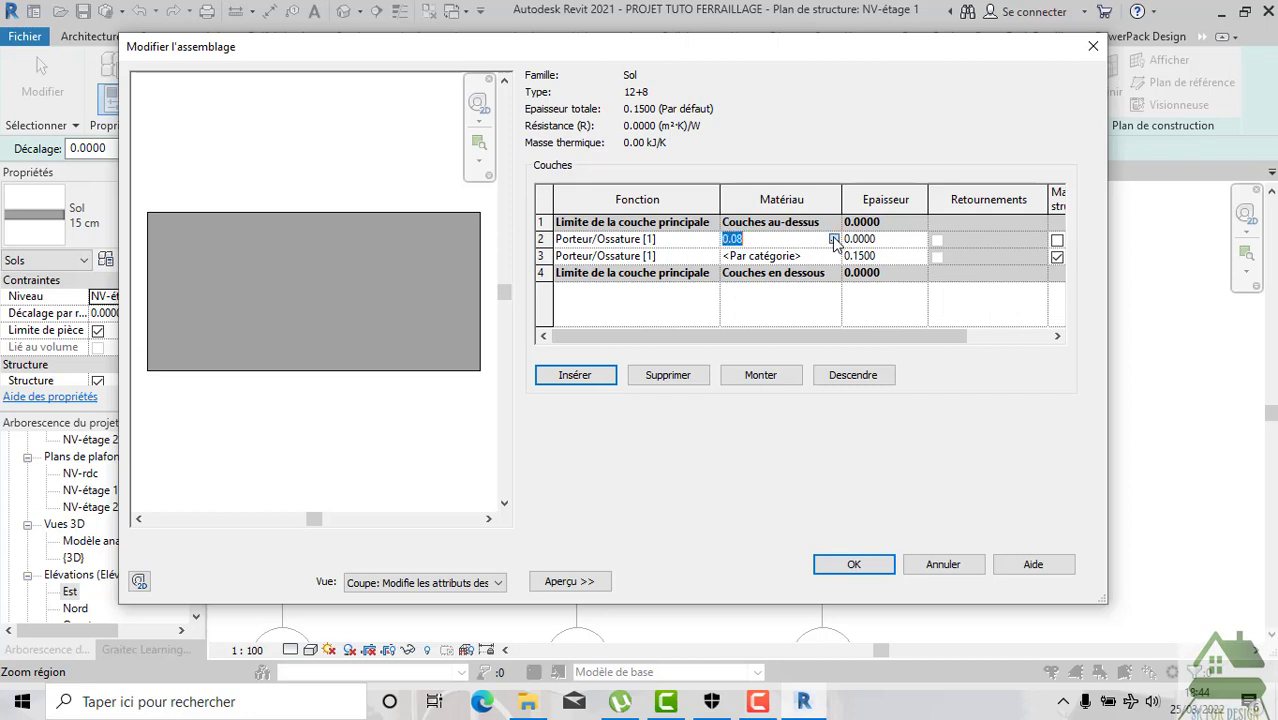
{"action": "left_click", "coordinate": [833, 238]}
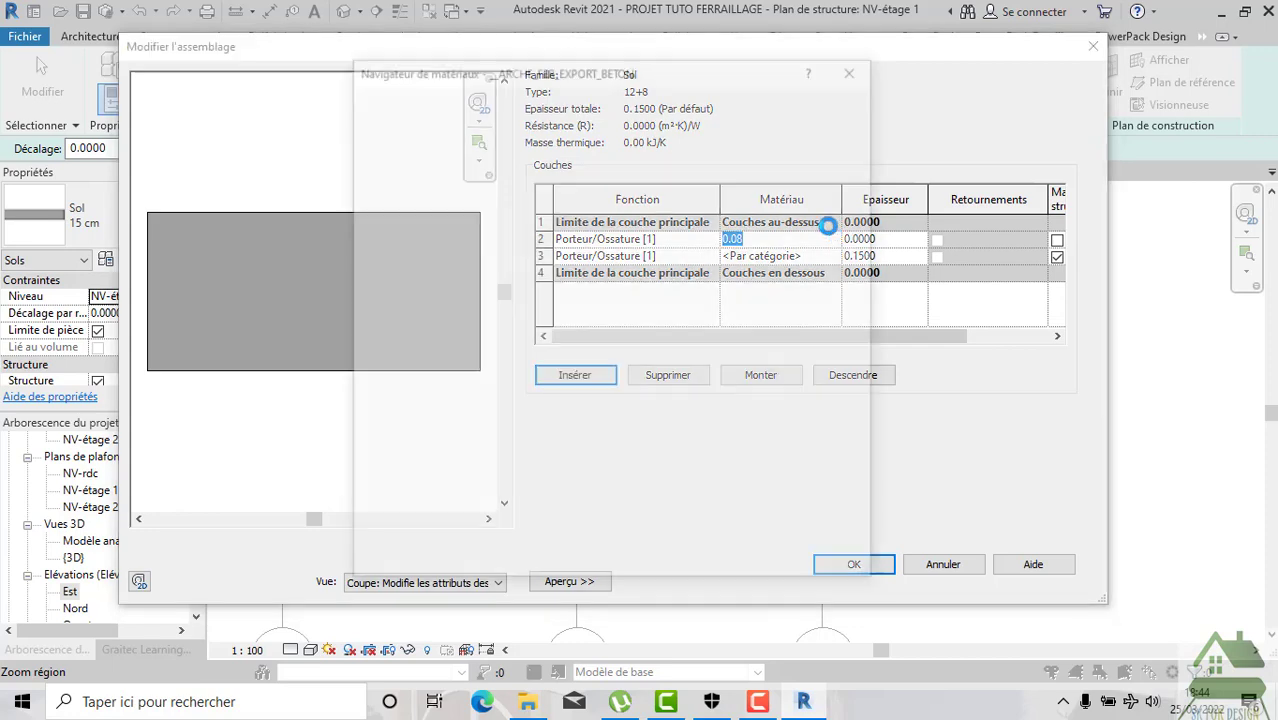
Duplicate the __ARCHE_FER_EXPORT_BETON material and choose the BE_Beton_4 fill pattern.
{"action": "right_click", "coordinate": [461, 199]}
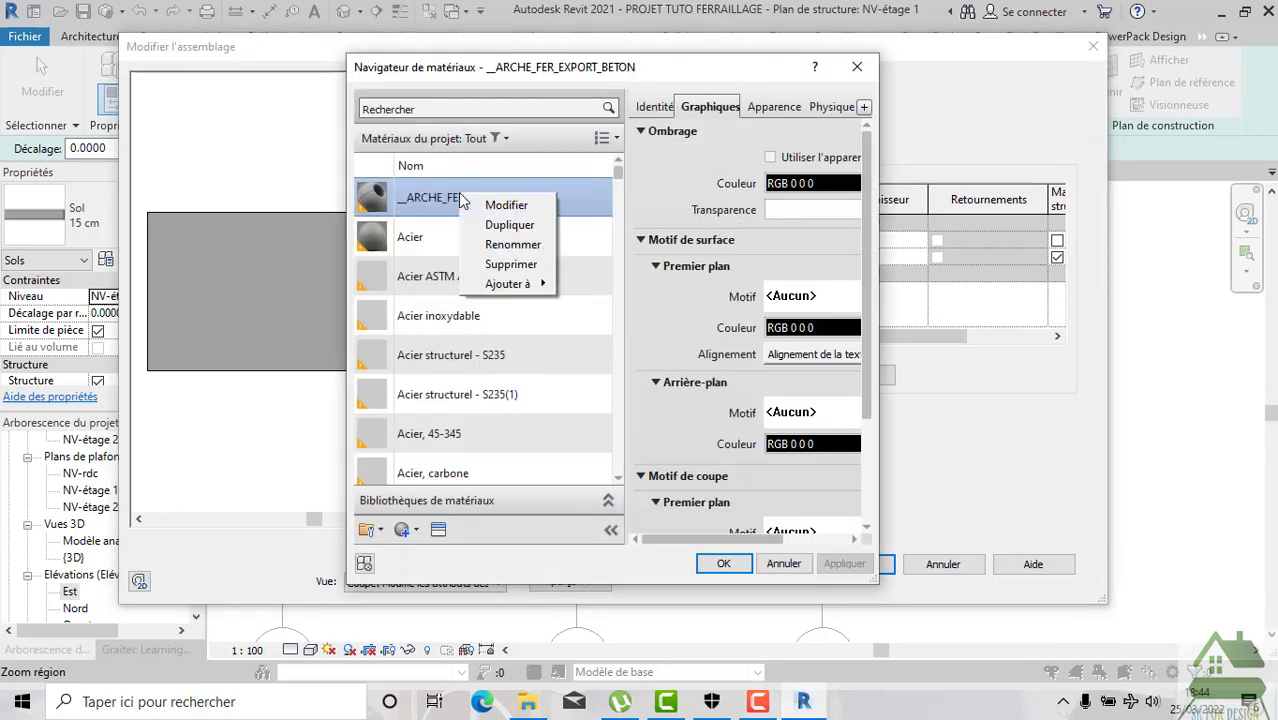
{"action": "left_click", "coordinate": [503, 226]}
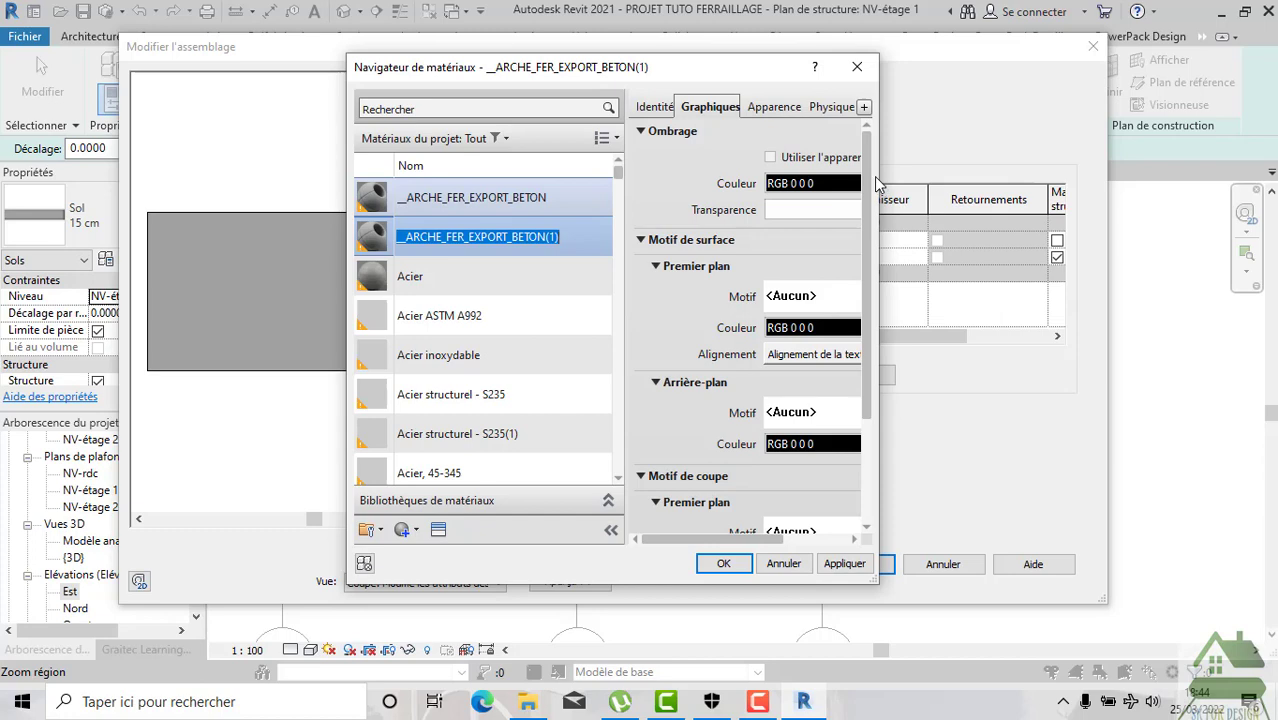
{"action": "left_click_drag", "start_coordinate": [884, 166], "coordinate": [1092, 166]}
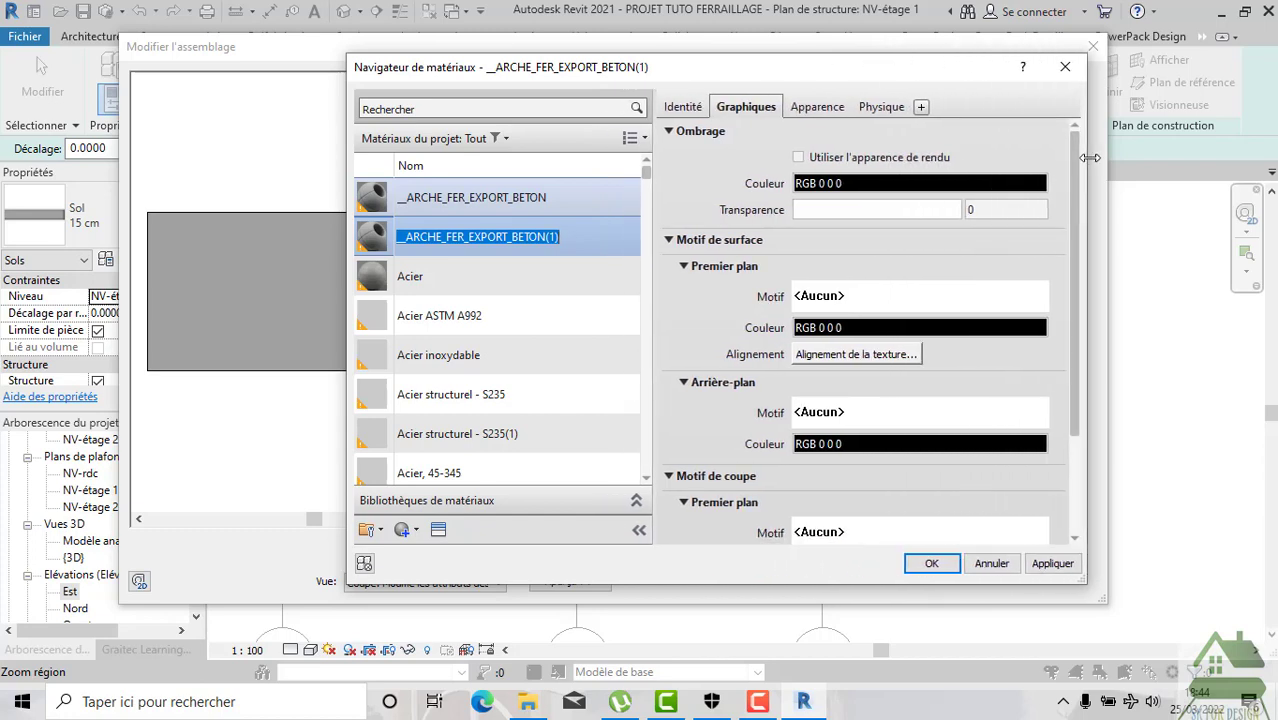
{"action": "scroll", "coordinate": [938, 434], "scroll_direction": "down", "scroll_amount": 1}
{"action": "left_click", "coordinate": [872, 482]}
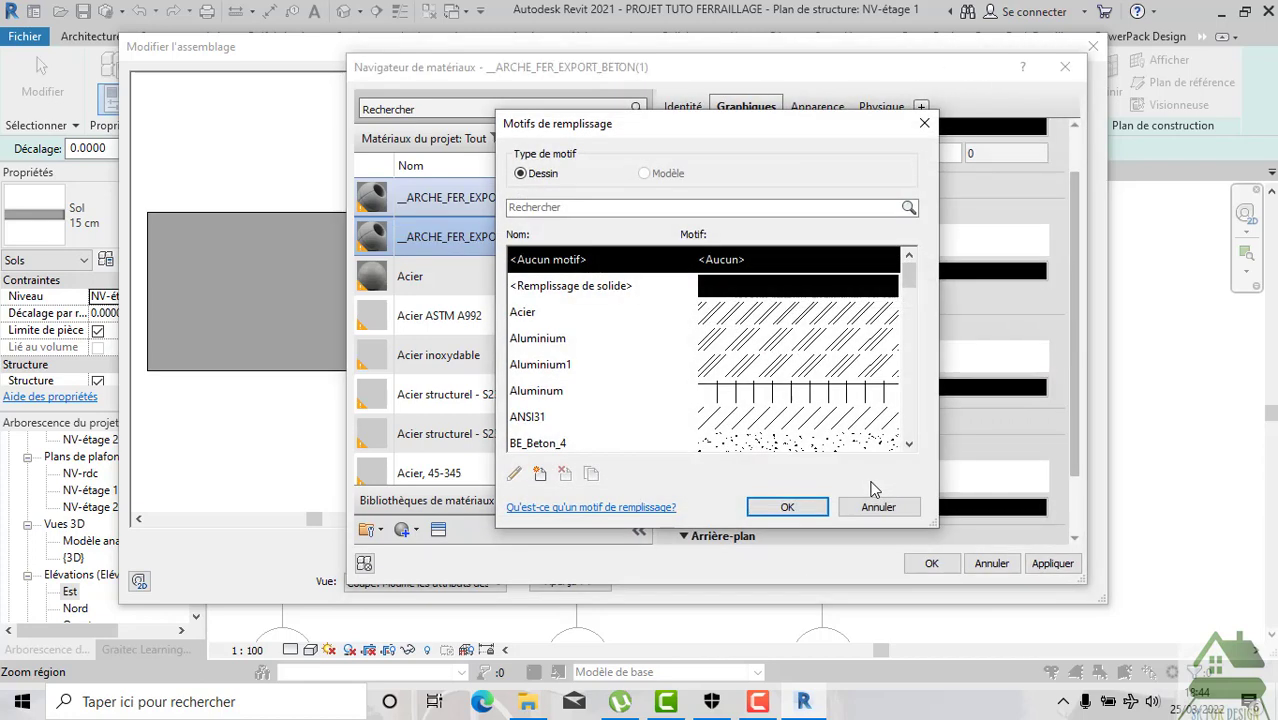
{"action": "scroll", "coordinate": [812, 360], "scroll_direction": "down", "scroll_amount": 1}
{"action": "left_click", "coordinate": [818, 368]}
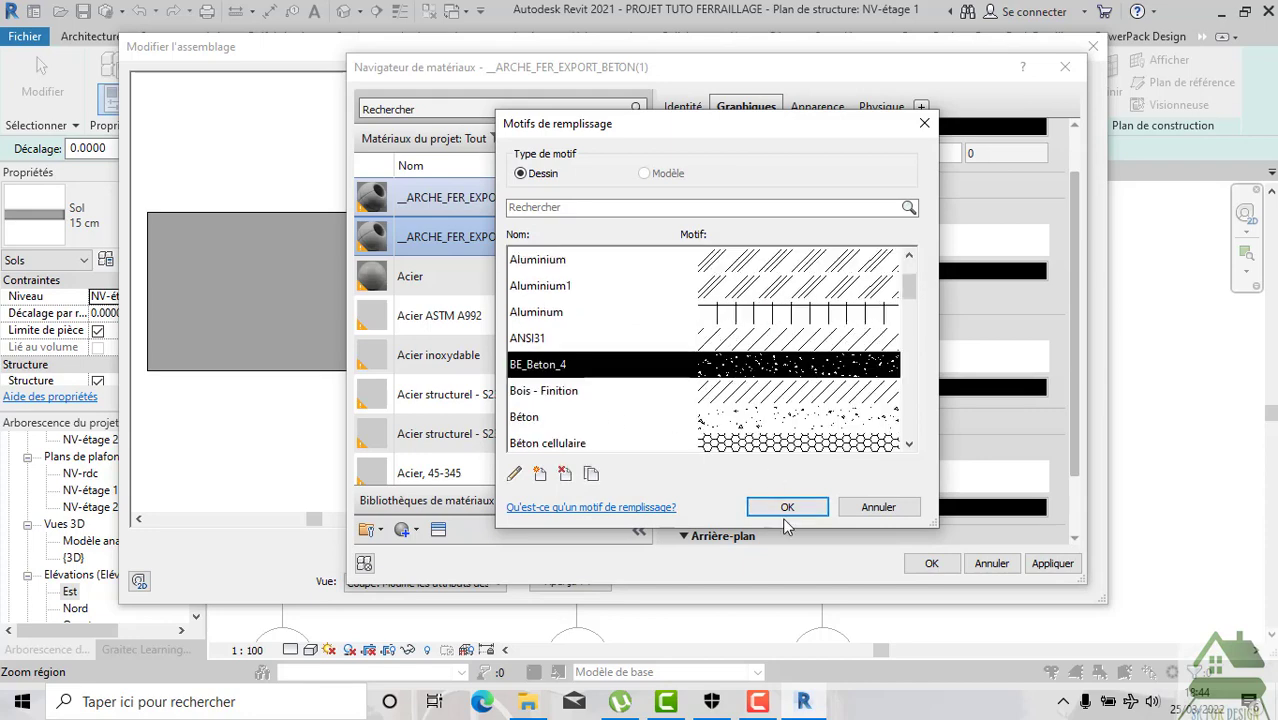
Set BE_Beton_4's import scale to 0.5 and apply it as the cut pattern.
{"action": "left_click", "coordinate": [516, 476]}
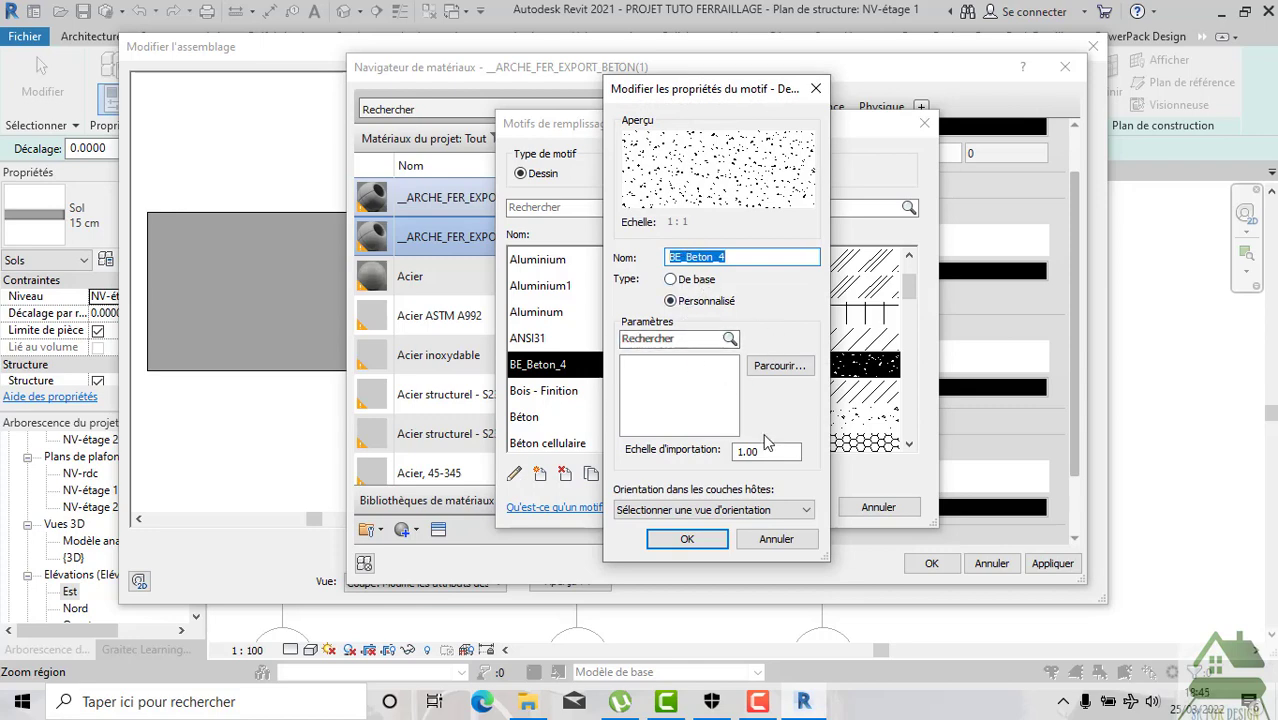
{"action": "double_click", "coordinate": [768, 451]}
{"action": "type", "text": "0."}
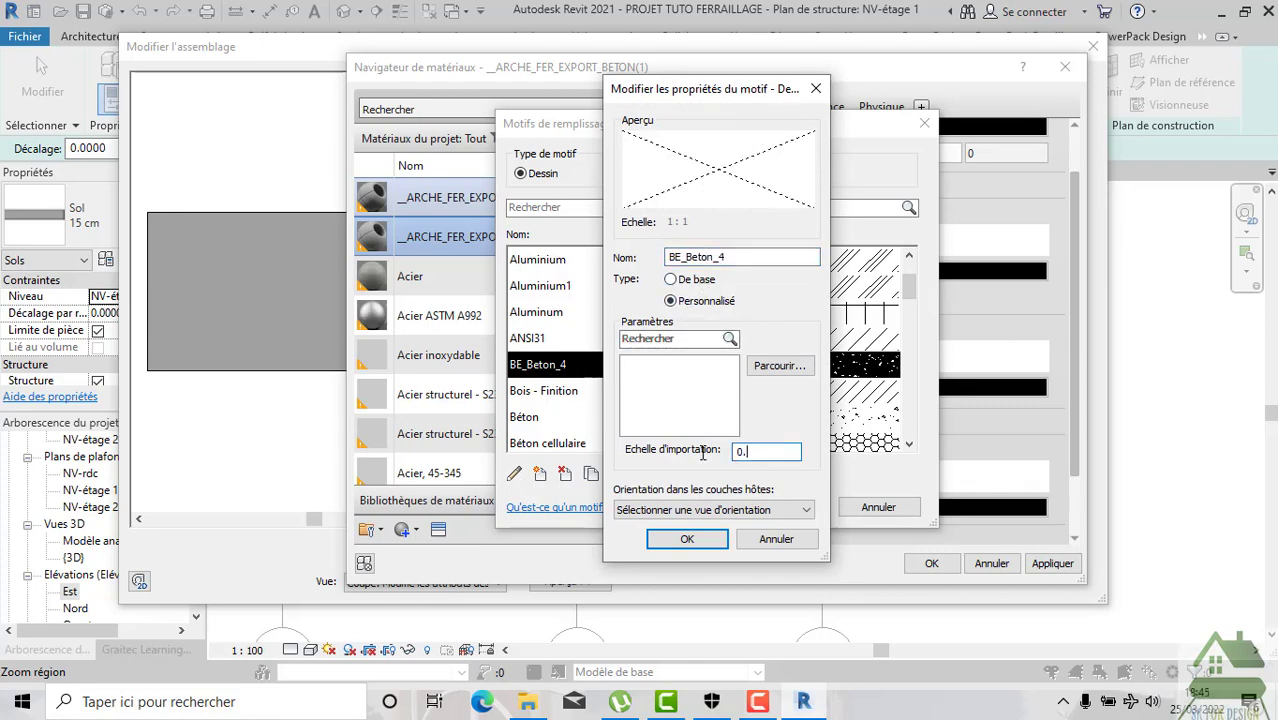
{"action": "type", "text": "5"}
{"action": "left_click", "coordinate": [687, 538]}
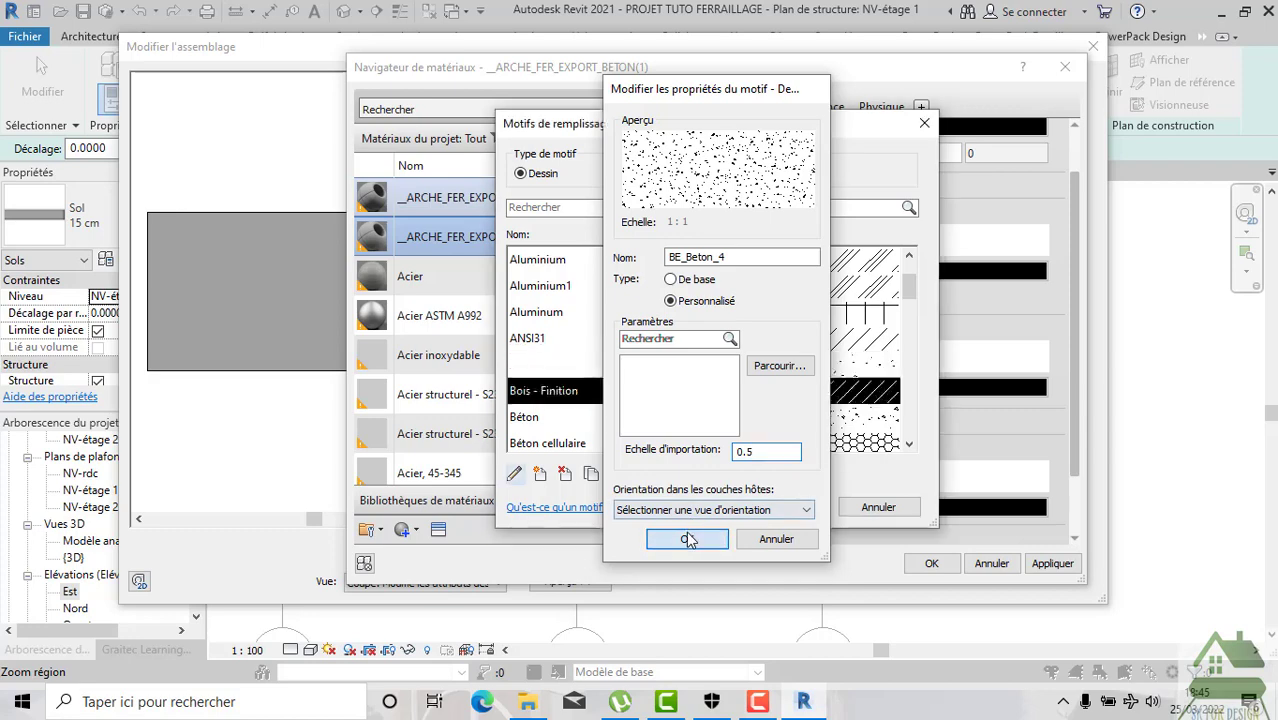
{"action": "left_click", "coordinate": [787, 507]}
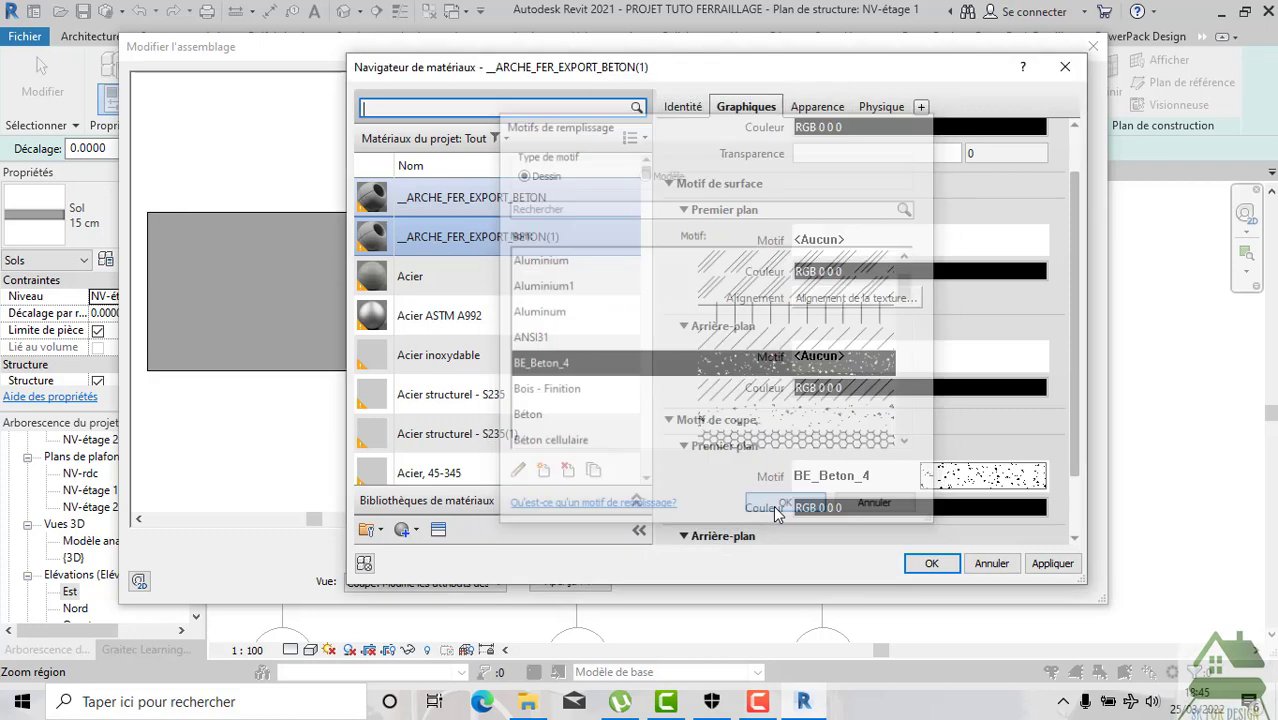
{"action": "left_click", "coordinate": [931, 564]}
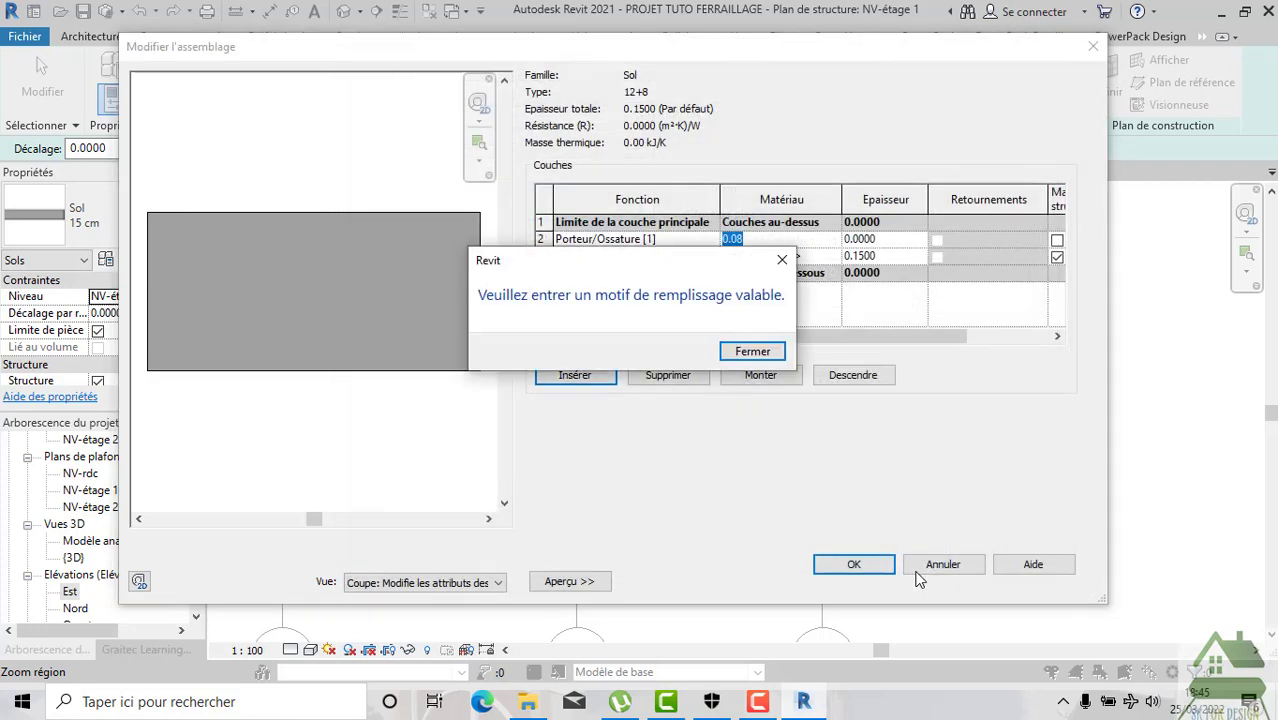
Dismiss the fill pattern warning and set the layer thicknesses to 0.08 and 12.
{"action": "left_click", "coordinate": [752, 356]}
{"action": "type", "text": "0.08"}
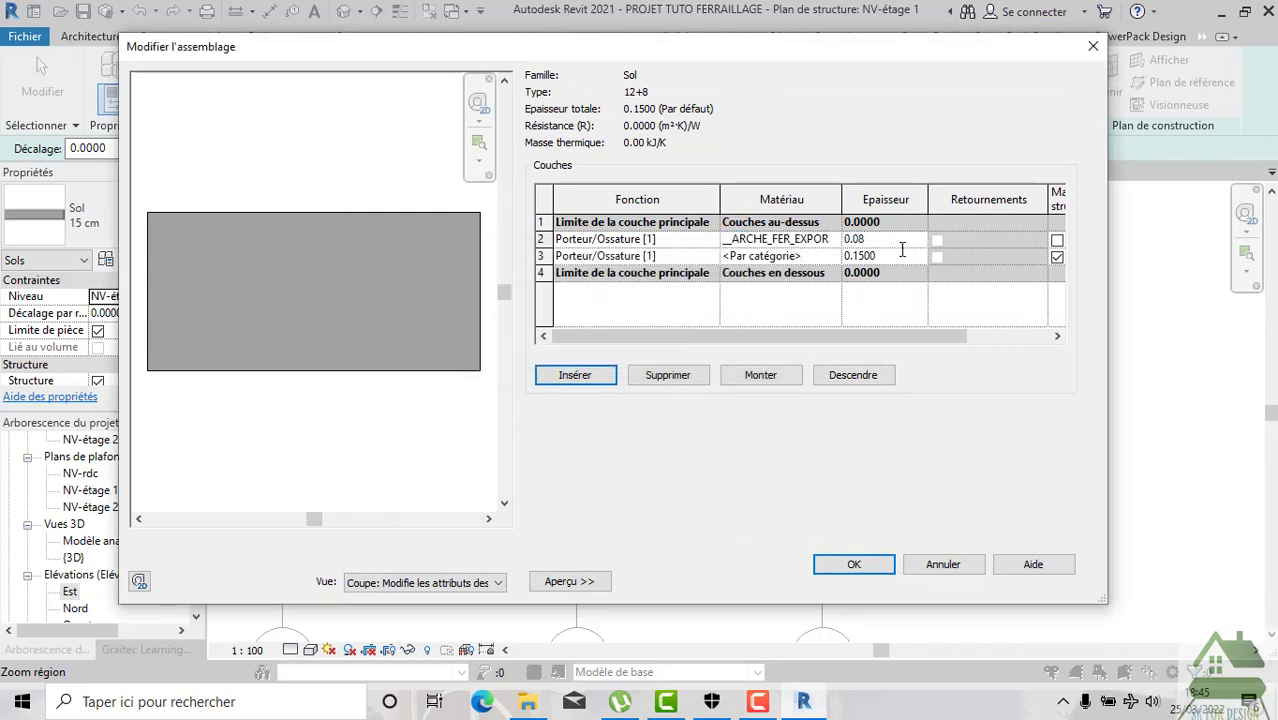
{"action": "left_click", "coordinate": [900, 258]}
{"action": "type", "text": "12"}
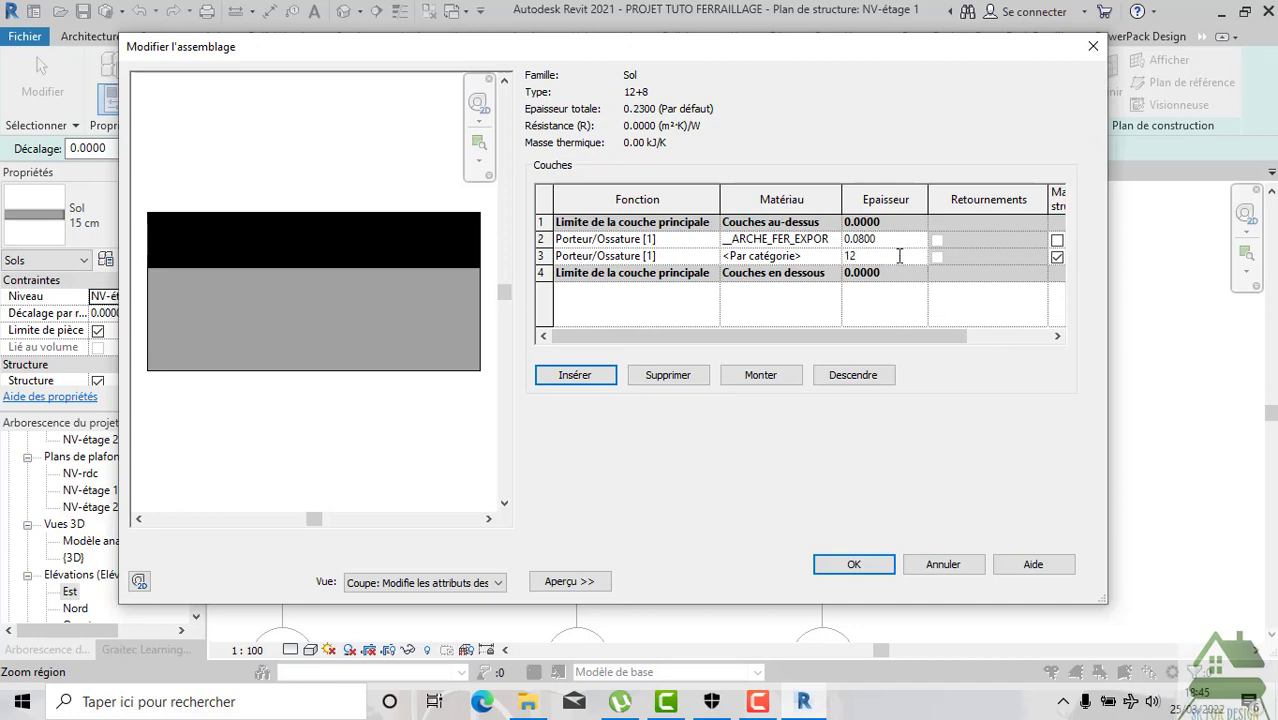
{"action": "left_click", "coordinate": [838, 258]}
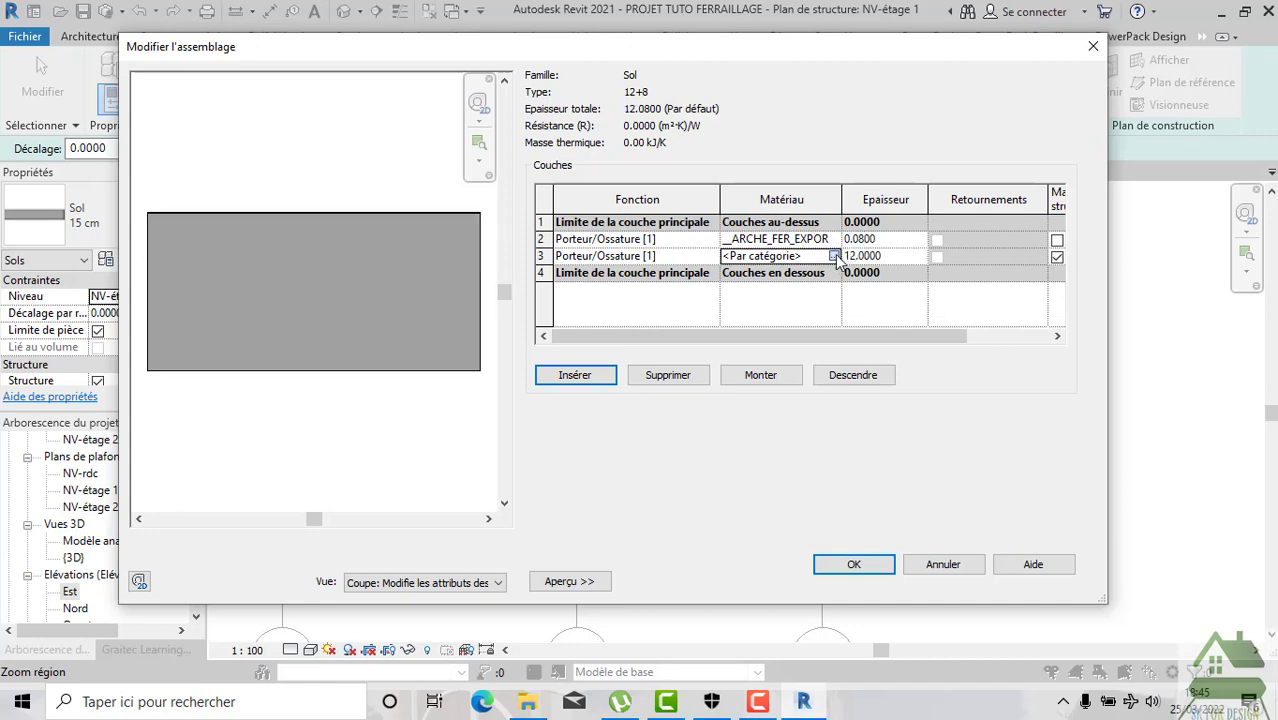
Duplicate the _ARCHE_FER_EXPORT_BETON(1) material in the Material Browser for the lower layer.
{"action": "left_click", "coordinate": [835, 256]}
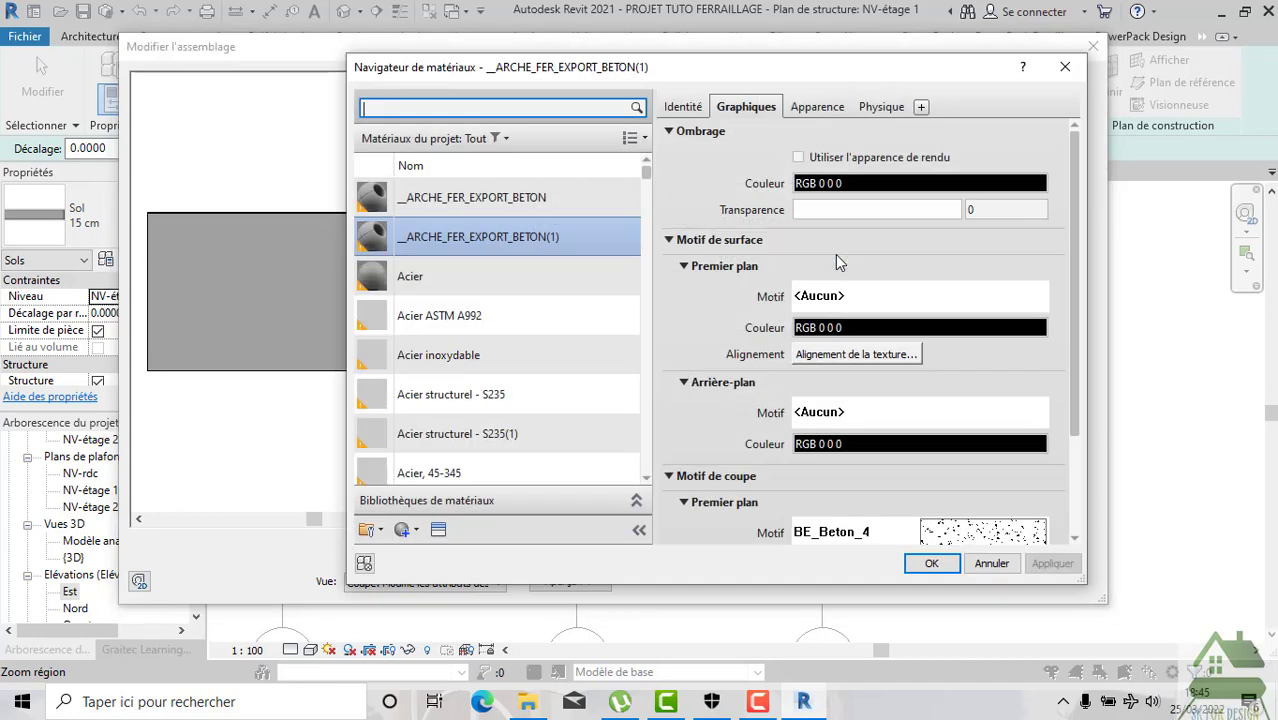
{"action": "right_click", "coordinate": [476, 240]}
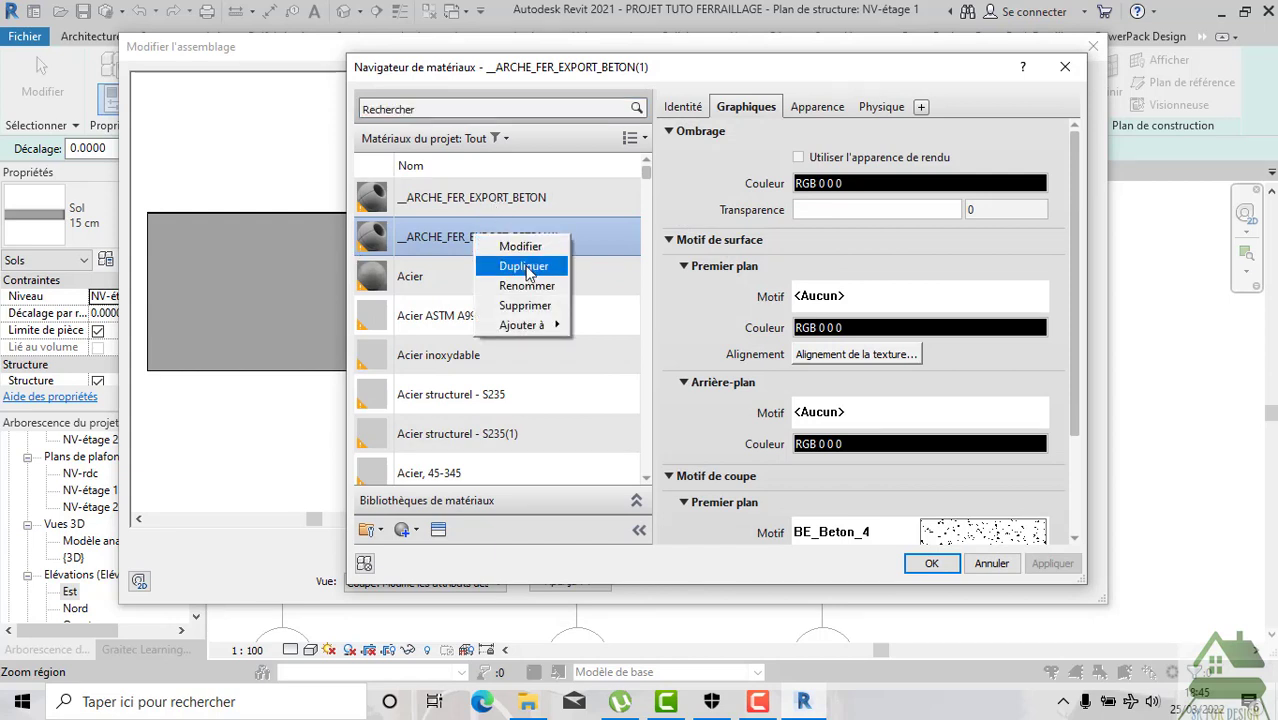
{"action": "left_click", "coordinate": [521, 266]}
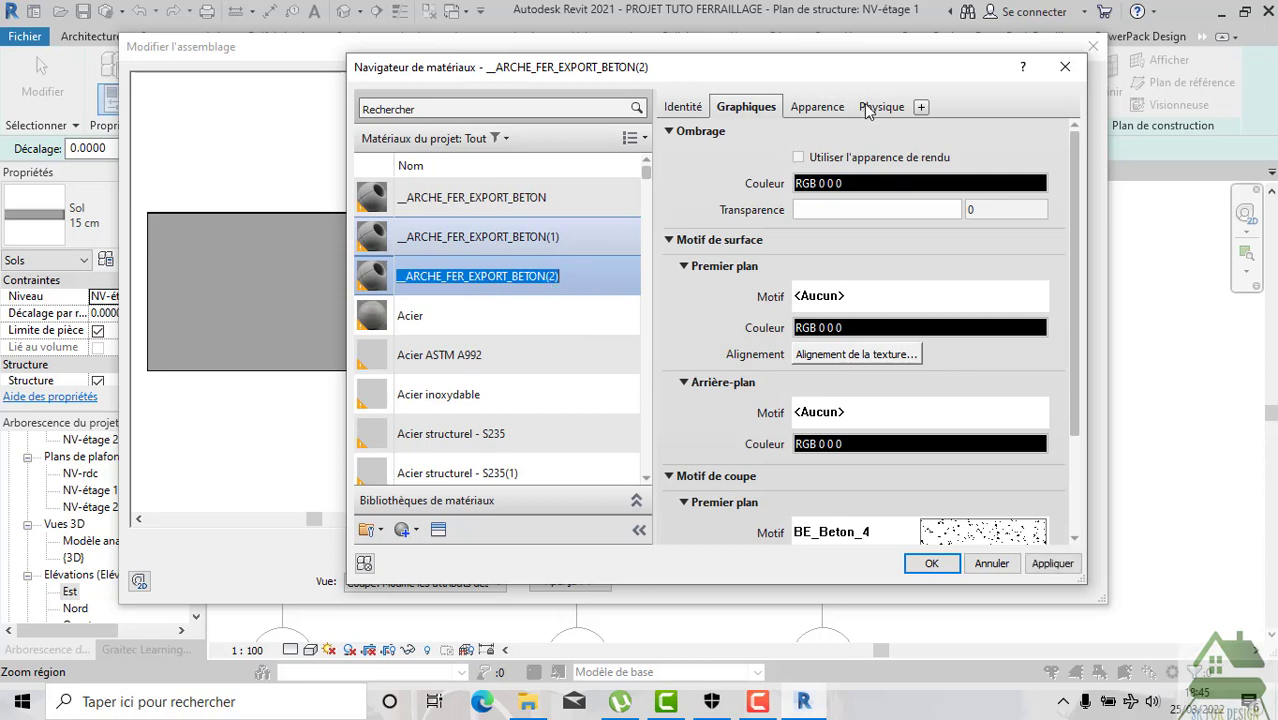
Browse the cut fill patterns list, briefly selecting Bois - Finition.
{"action": "scroll", "coordinate": [924, 458], "scroll_direction": "down", "scroll_amount": 1}
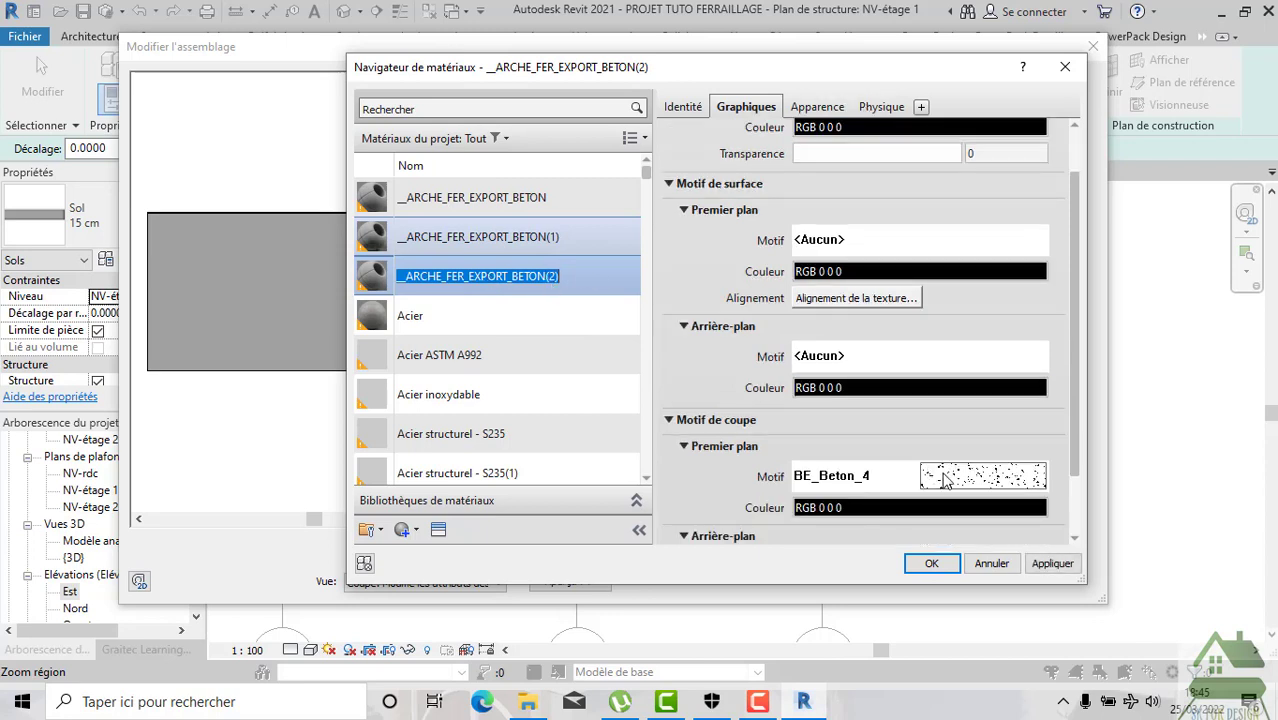
{"action": "left_click", "coordinate": [950, 480]}
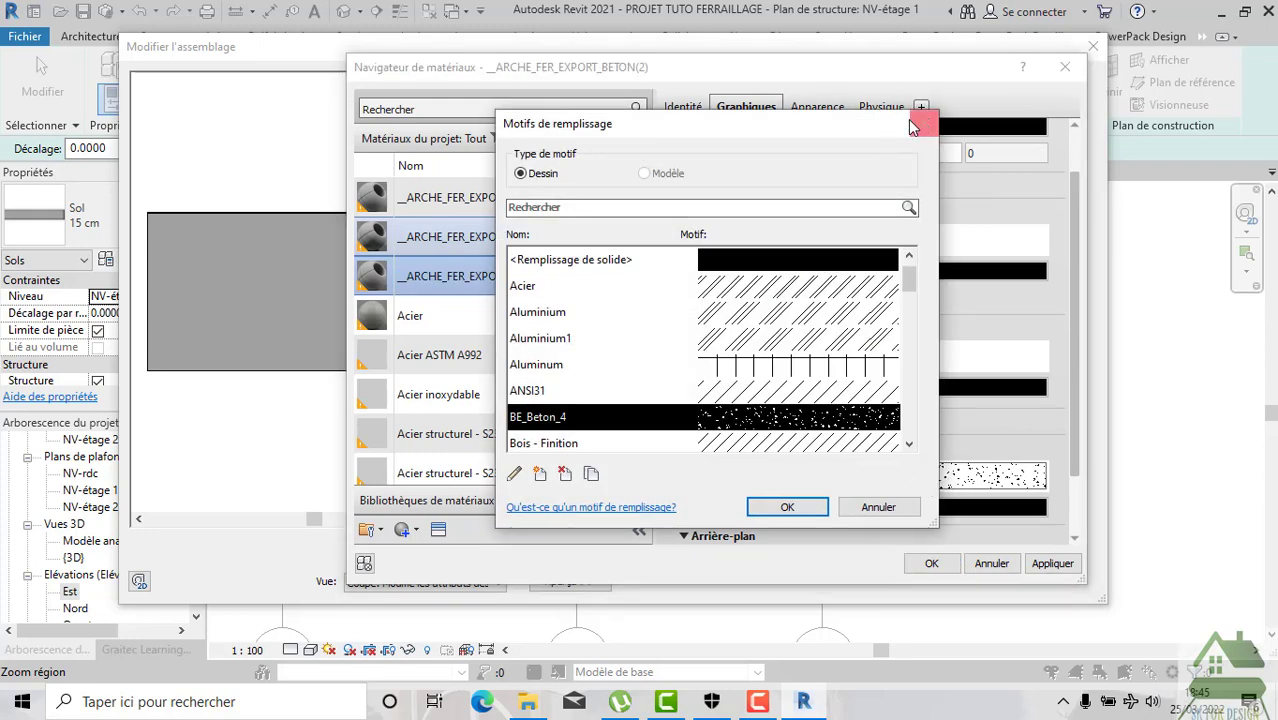
{"action": "left_click", "coordinate": [922, 124]}
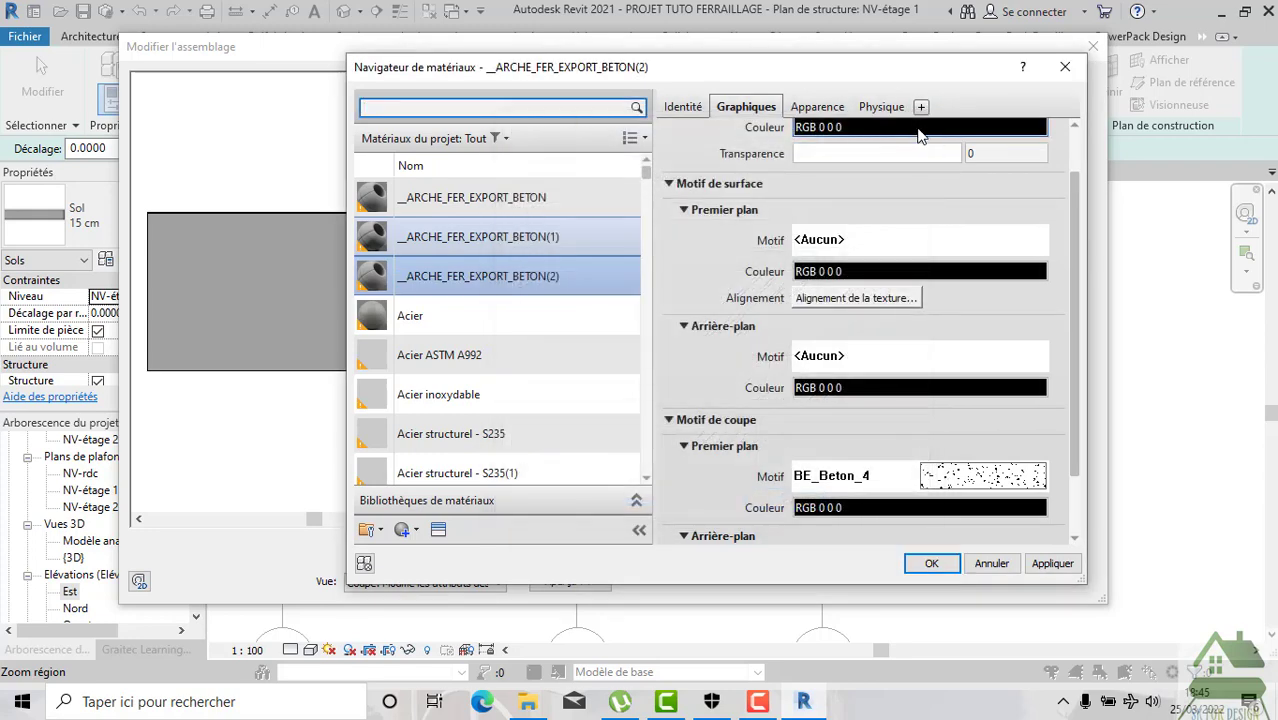
{"action": "left_click", "coordinate": [980, 485]}
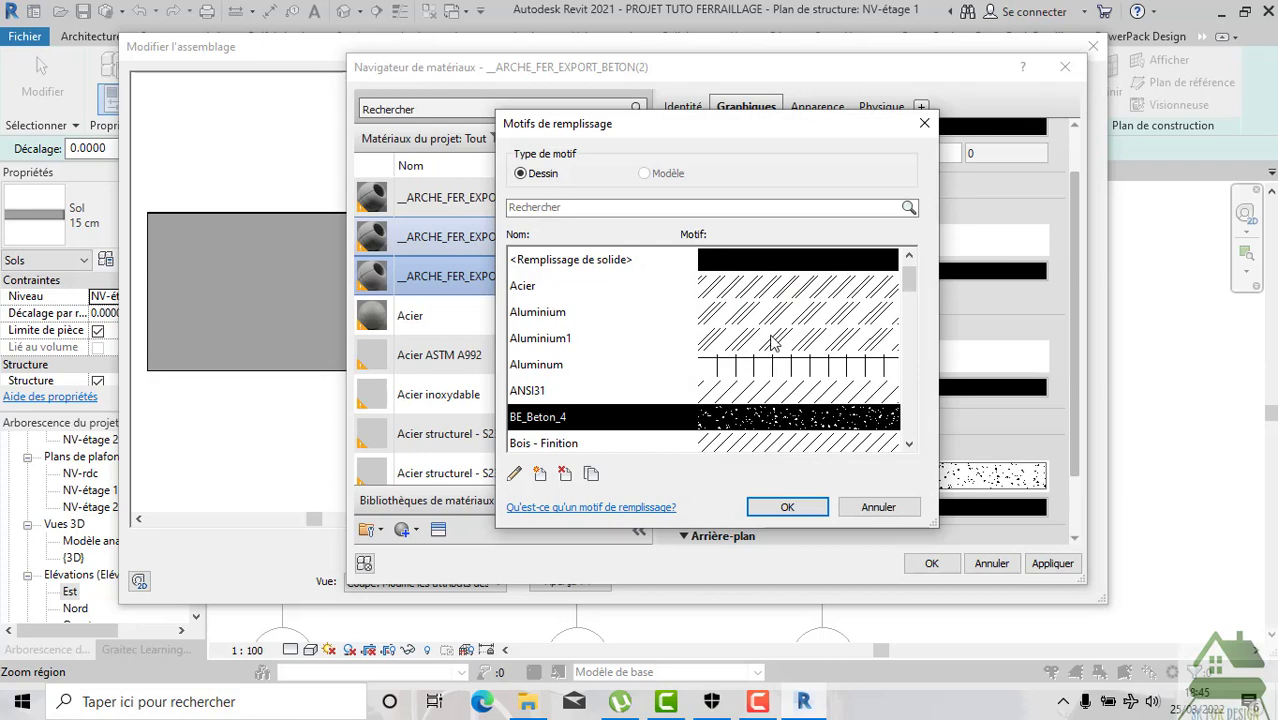
{"action": "scroll", "coordinate": [772, 342], "scroll_direction": "down", "scroll_amount": 1}
{"action": "scroll", "coordinate": [792, 370], "scroll_direction": "down", "scroll_amount": 1}
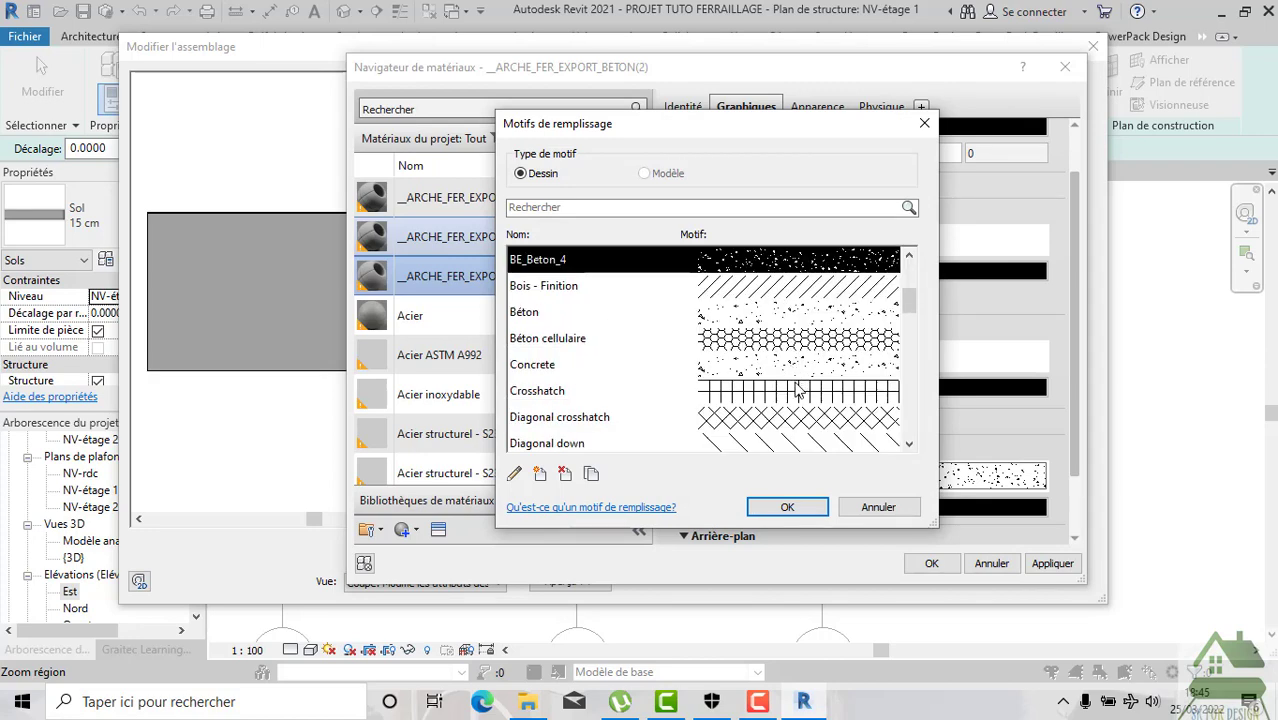
{"action": "scroll", "coordinate": [797, 386], "scroll_direction": "down", "scroll_amount": 1}
{"action": "scroll", "coordinate": [808, 375], "scroll_direction": "down", "scroll_amount": 1}
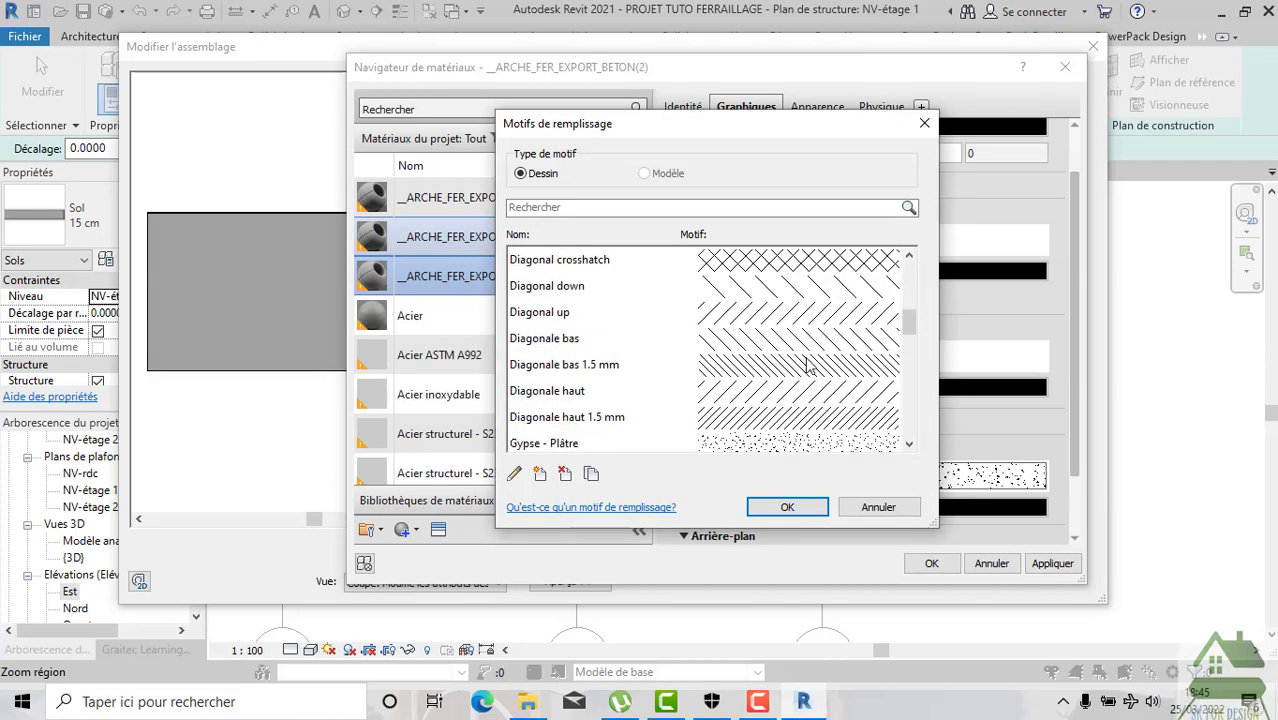
{"action": "scroll", "coordinate": [806, 360], "scroll_direction": "down", "scroll_amount": 1}
{"action": "scroll", "coordinate": [812, 374], "scroll_direction": "up", "scroll_amount": 2}
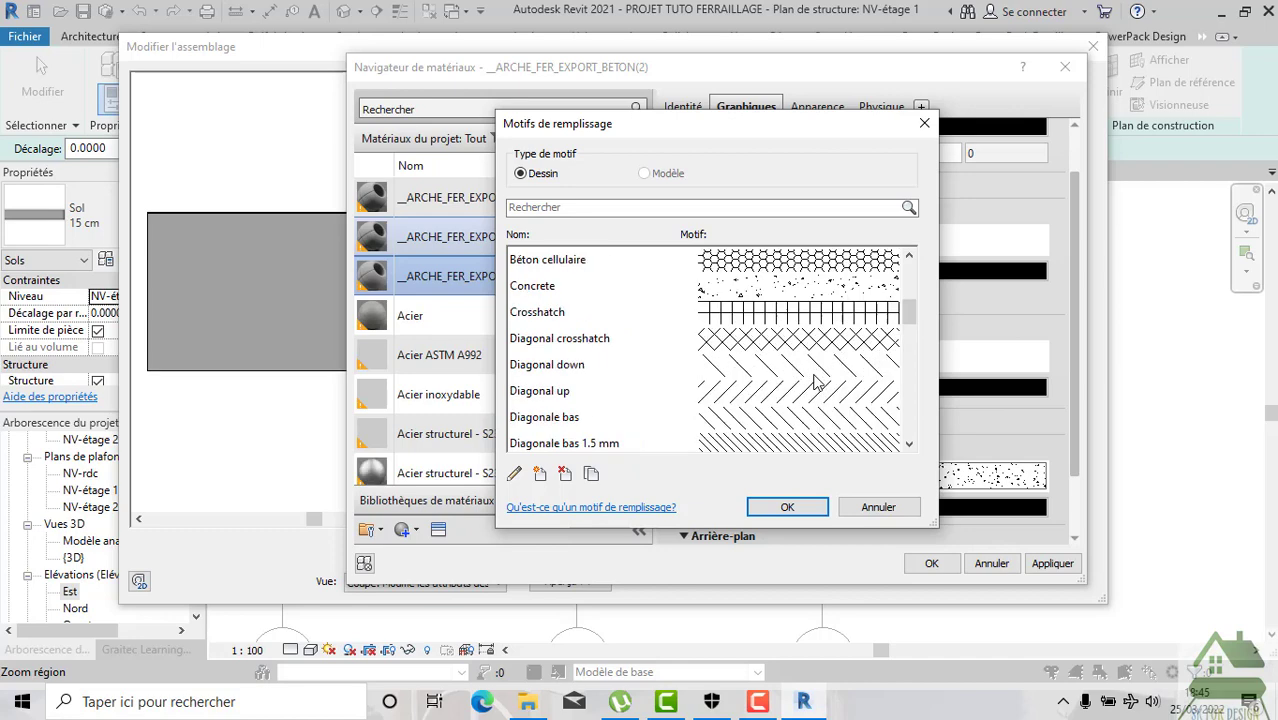
{"action": "scroll", "coordinate": [815, 385], "scroll_direction": "up", "scroll_amount": 1}
{"action": "scroll", "coordinate": [818, 394], "scroll_direction": "up", "scroll_amount": 2}
{"action": "scroll", "coordinate": [818, 395], "scroll_direction": "up", "scroll_amount": 1}
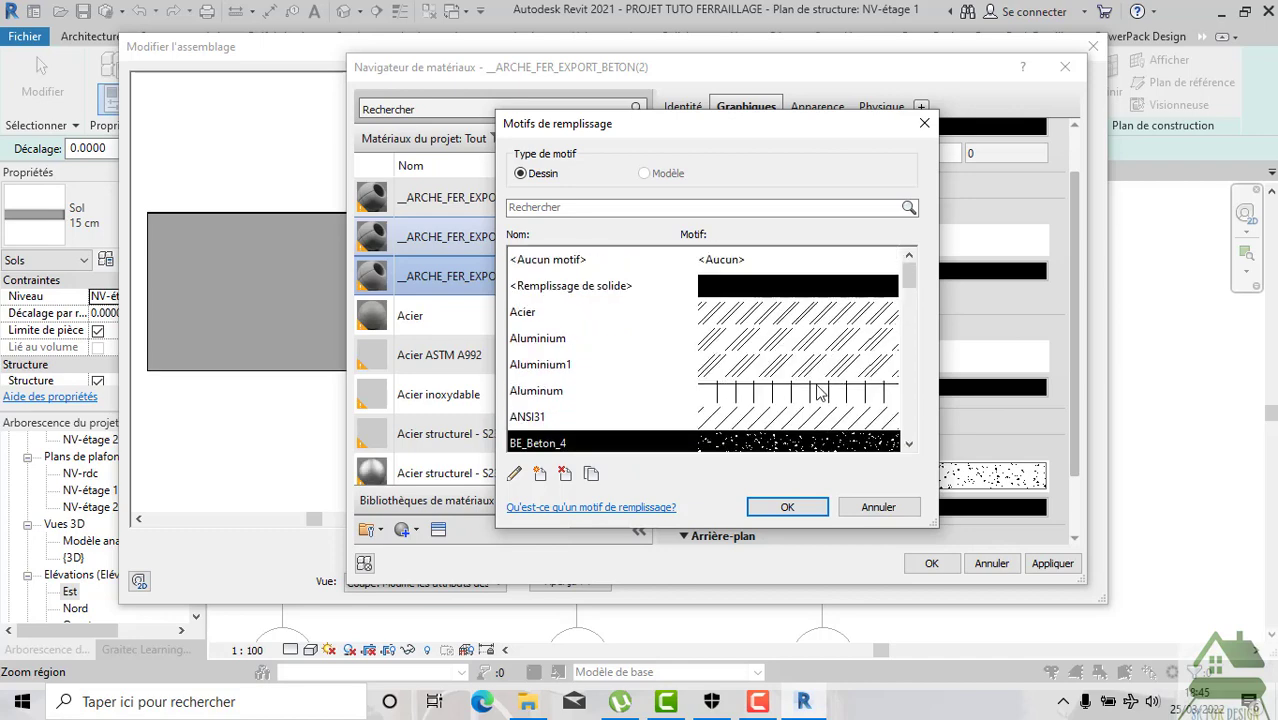
{"action": "scroll", "coordinate": [818, 392], "scroll_direction": "down", "scroll_amount": 2}
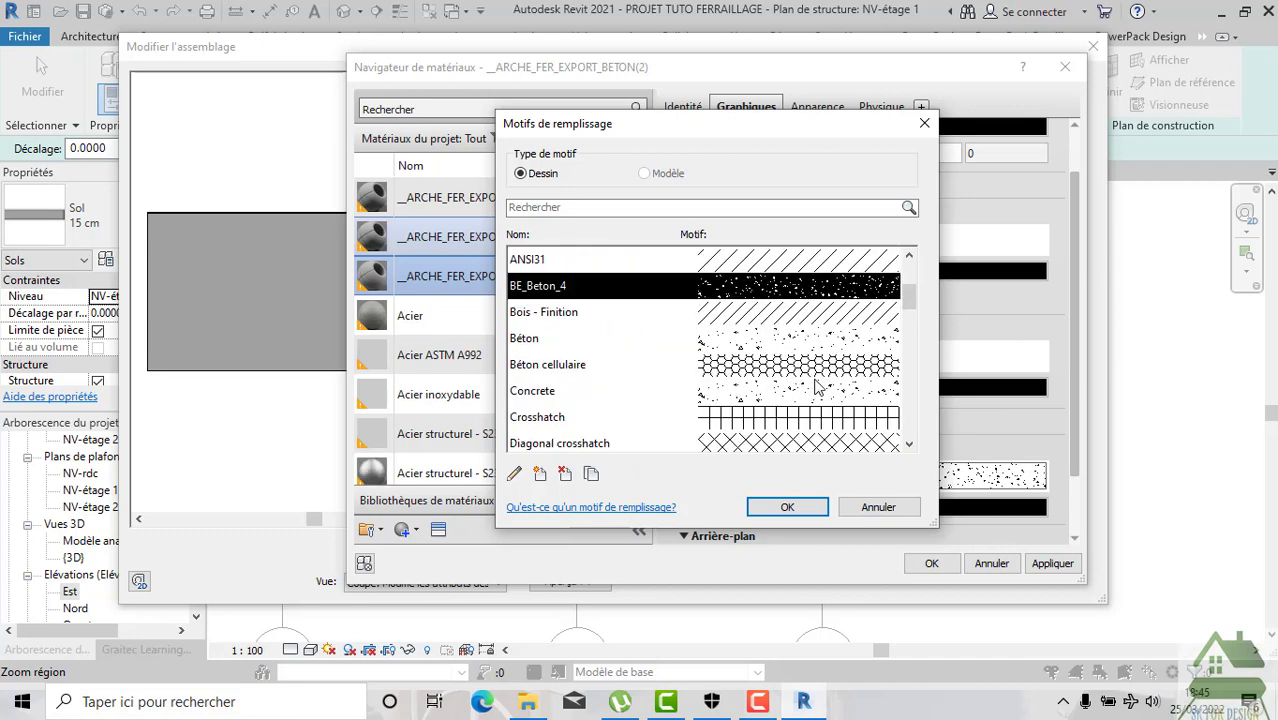
{"action": "left_click", "coordinate": [800, 316]}
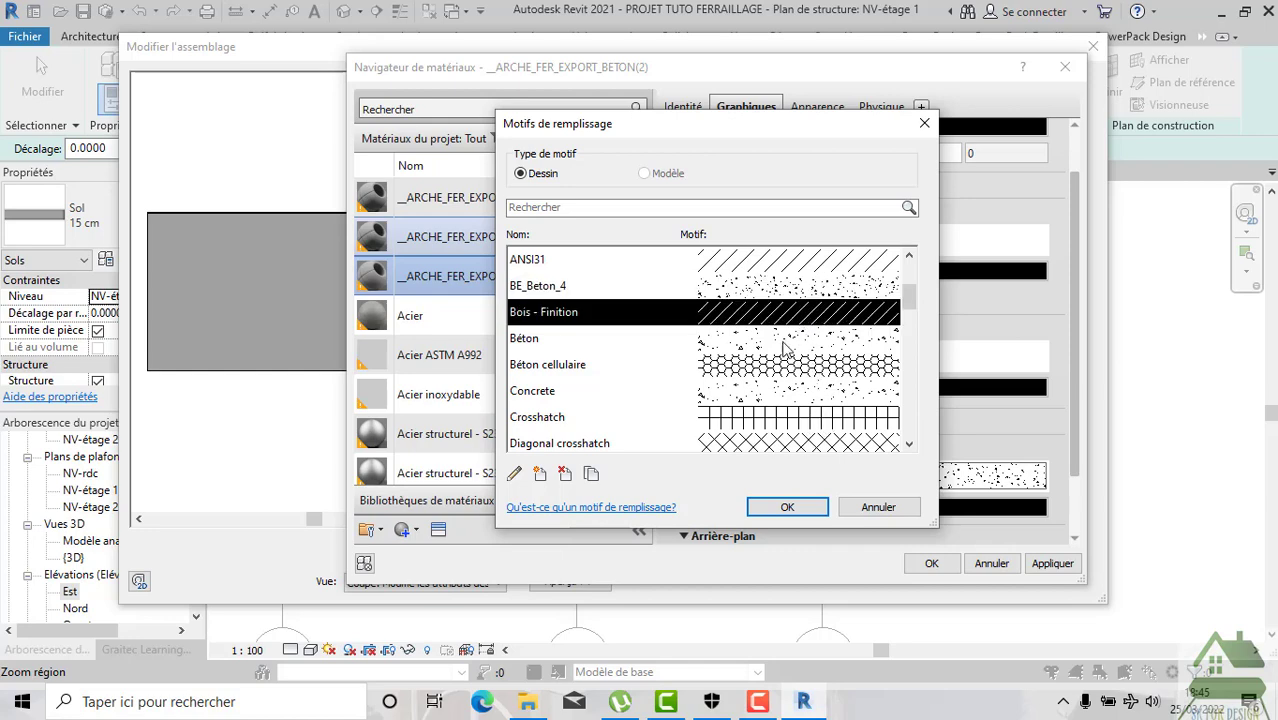
Choose Vertical 1.5 mm as the material's cut pattern.
{"action": "scroll", "coordinate": [777, 291], "scroll_direction": "up", "scroll_amount": 2}
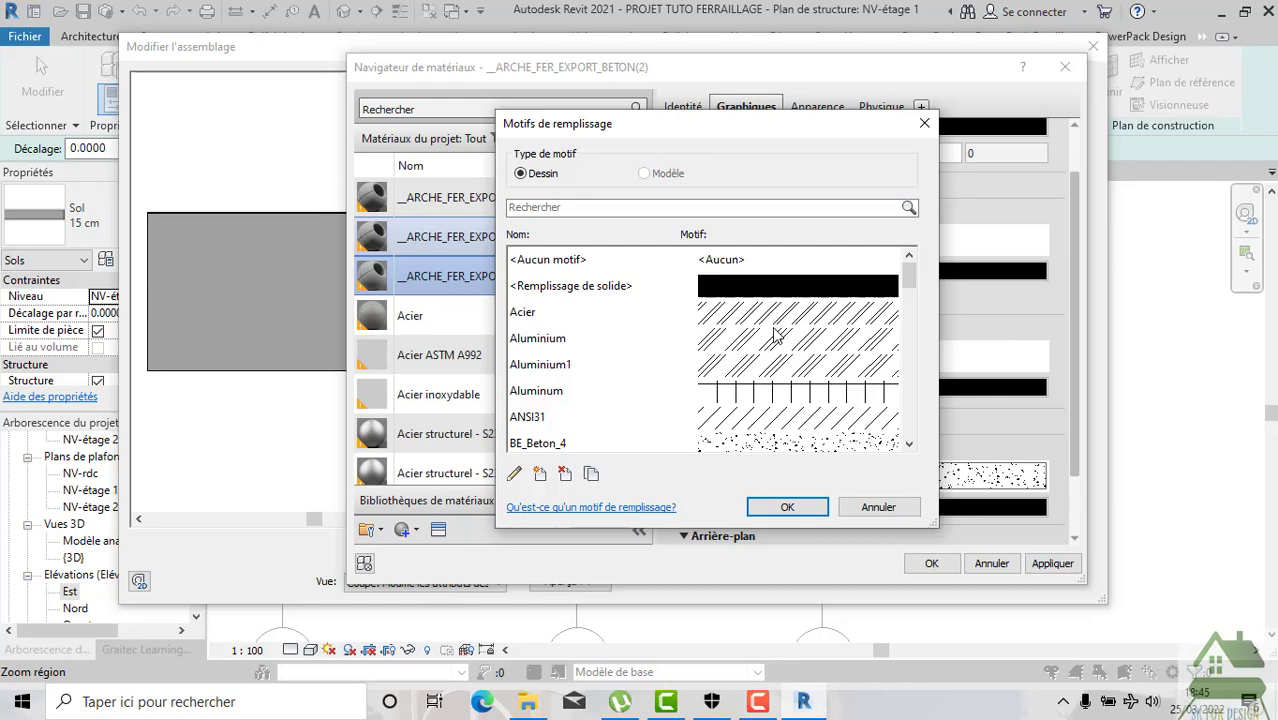
{"action": "scroll", "coordinate": [777, 362], "scroll_direction": "down", "scroll_amount": 2}
{"action": "scroll", "coordinate": [778, 366], "scroll_direction": "down", "scroll_amount": 4}
{"action": "scroll", "coordinate": [780, 370], "scroll_direction": "down", "scroll_amount": 1}
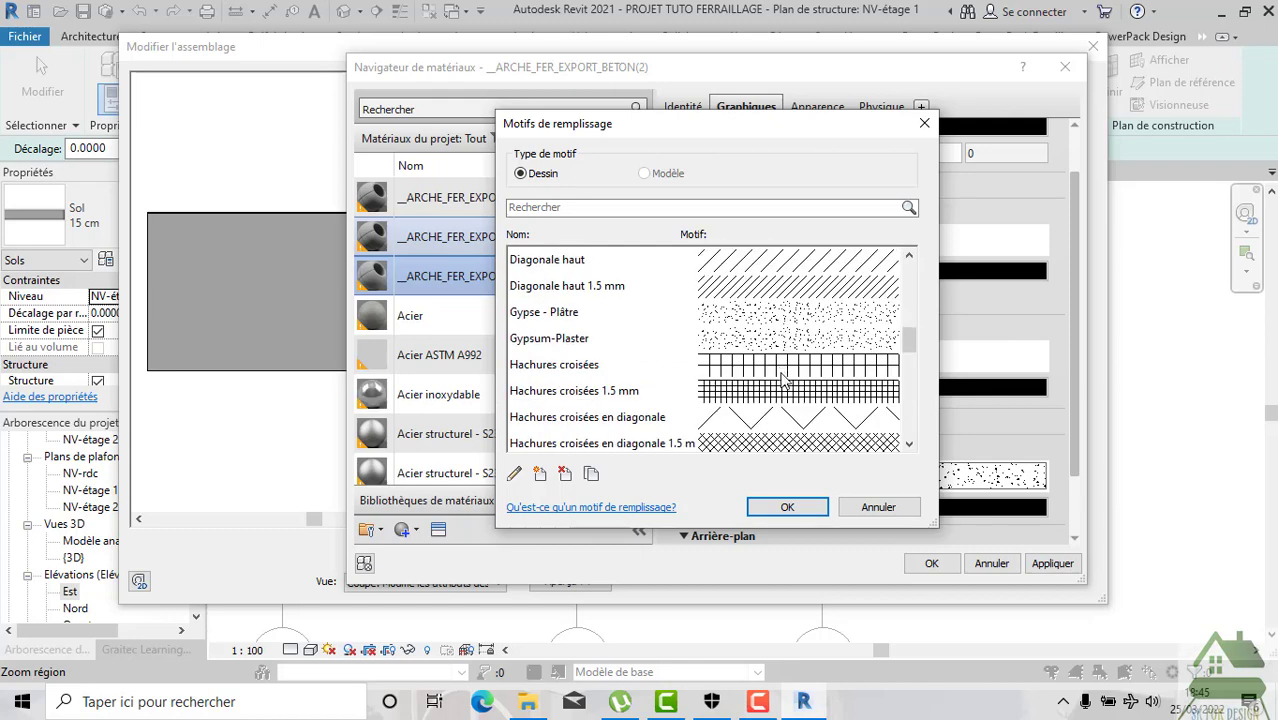
{"action": "scroll", "coordinate": [782, 375], "scroll_direction": "down", "scroll_amount": 2}
{"action": "scroll", "coordinate": [785, 380], "scroll_direction": "down", "scroll_amount": 3}
{"action": "scroll", "coordinate": [788, 385], "scroll_direction": "down", "scroll_amount": 1}
{"action": "scroll", "coordinate": [790, 380], "scroll_direction": "down", "scroll_amount": 2}
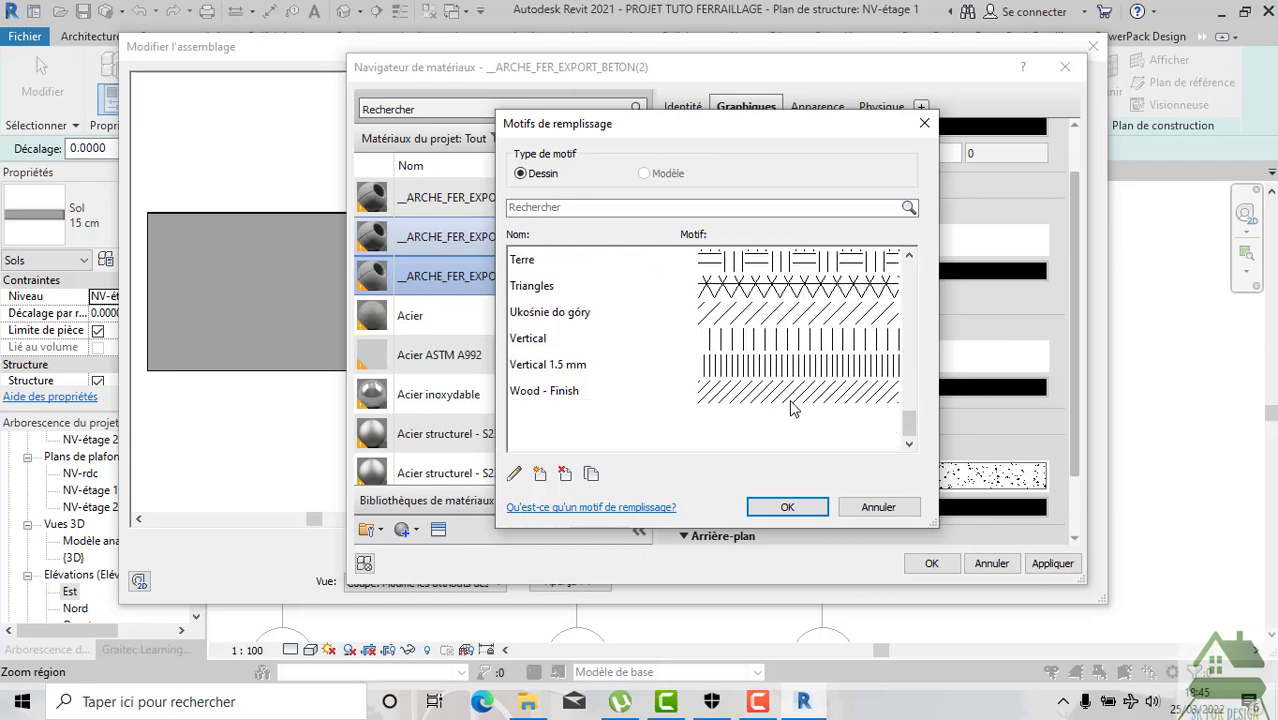
{"action": "left_click", "coordinate": [792, 378]}
{"action": "left_click", "coordinate": [789, 507]}
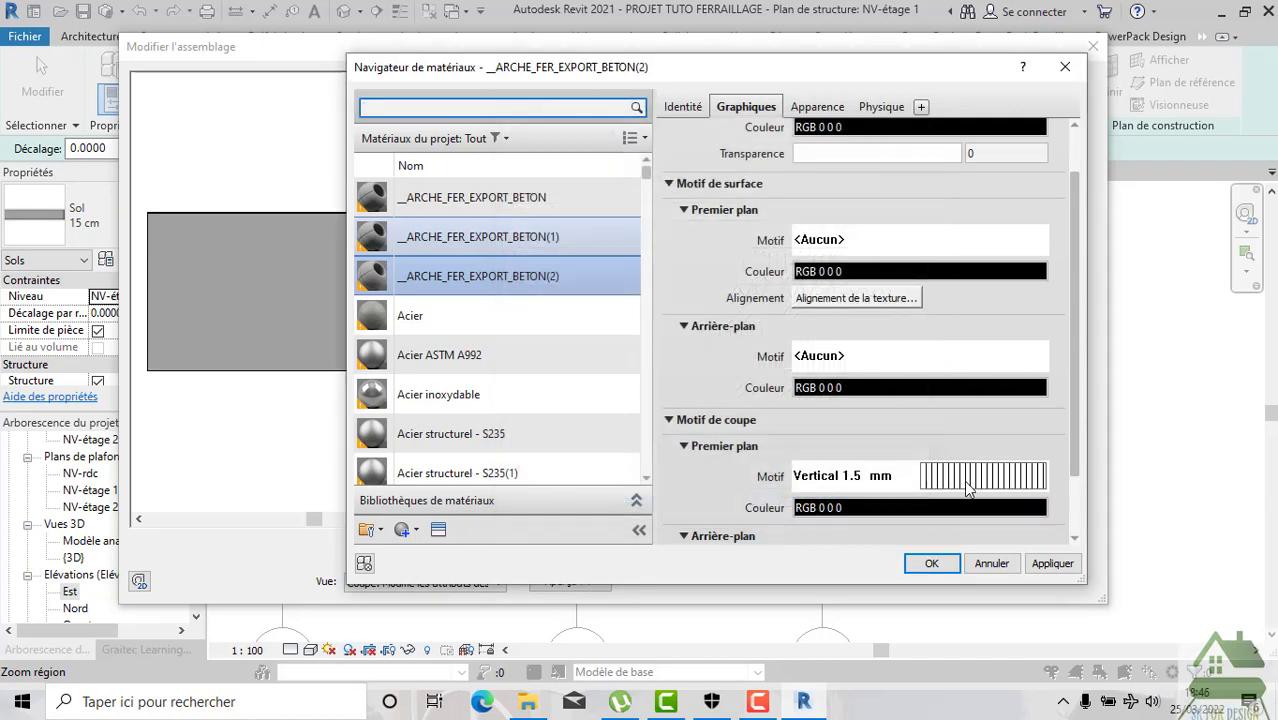
Inspect the Vertical 1.5 mm pattern's properties without changing them.
{"action": "left_click", "coordinate": [963, 479]}
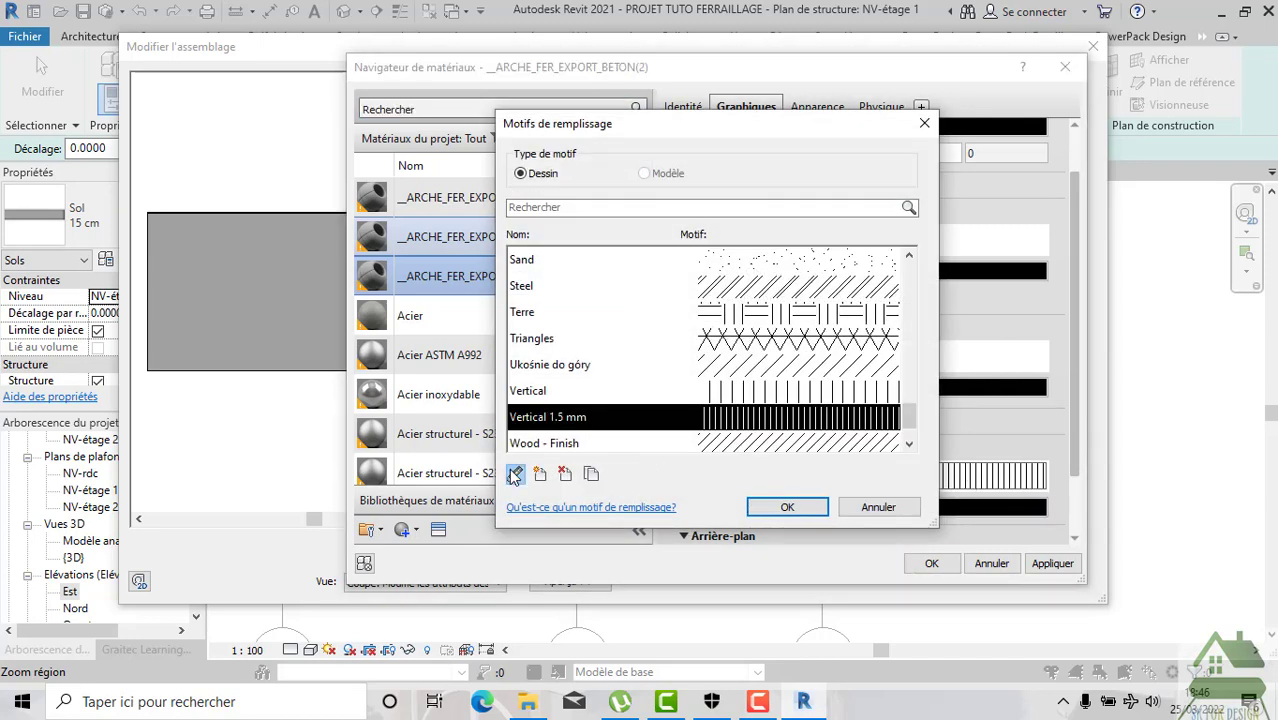
{"action": "left_click", "coordinate": [514, 474]}
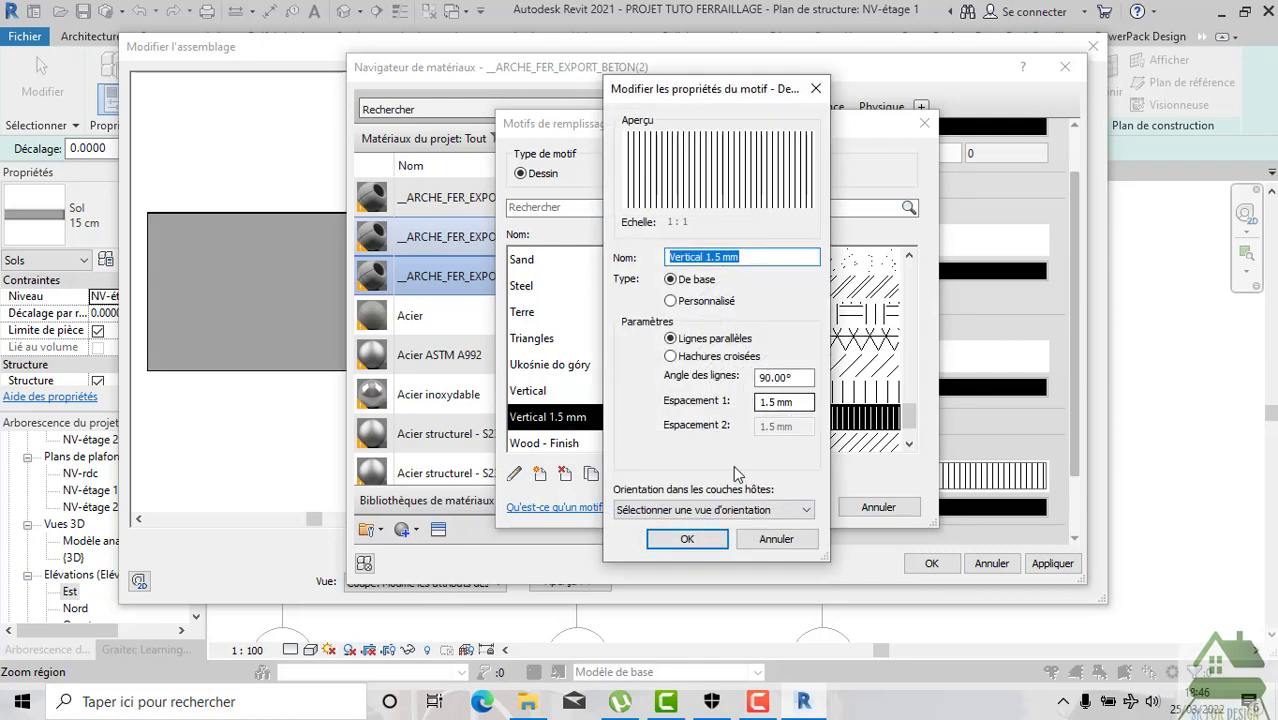
{"action": "left_click", "coordinate": [687, 539]}
Assign __ARCHE_FER_EXPORT_BETON(2) to the lower layer and confirm the 12+8 layer structure.
{"action": "left_click", "coordinate": [800, 507]}
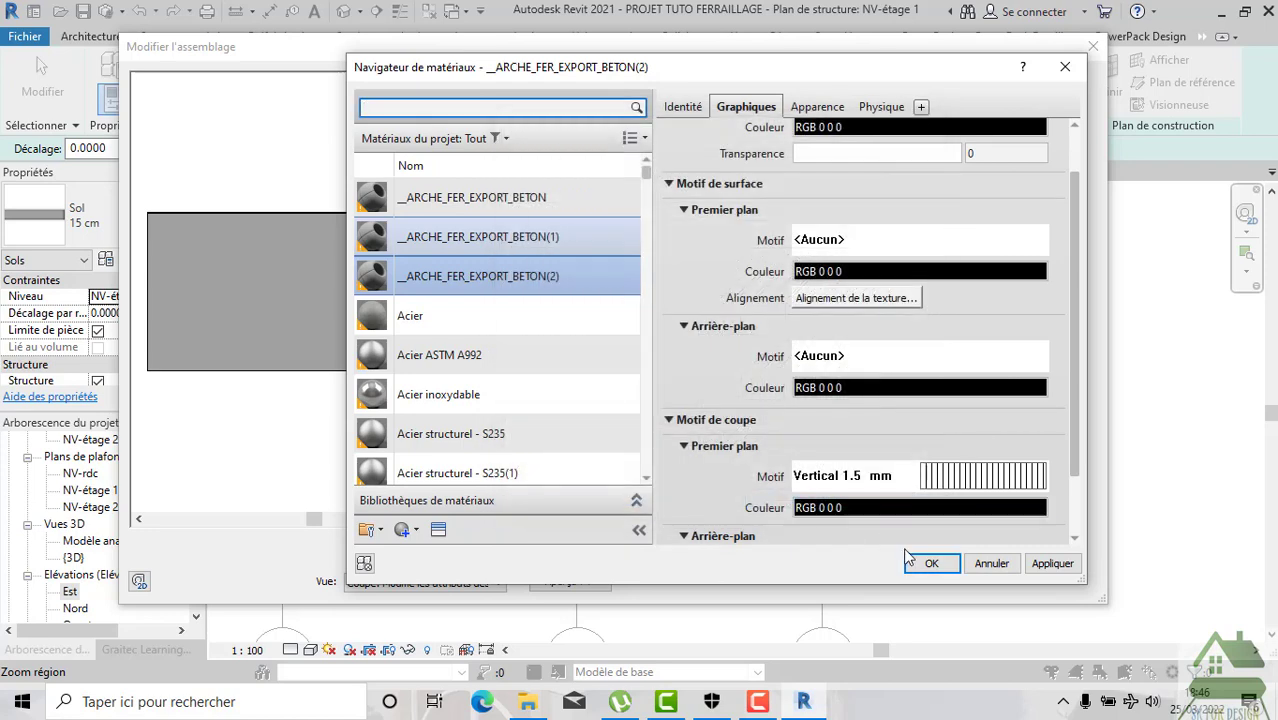
{"action": "left_click", "coordinate": [928, 563]}
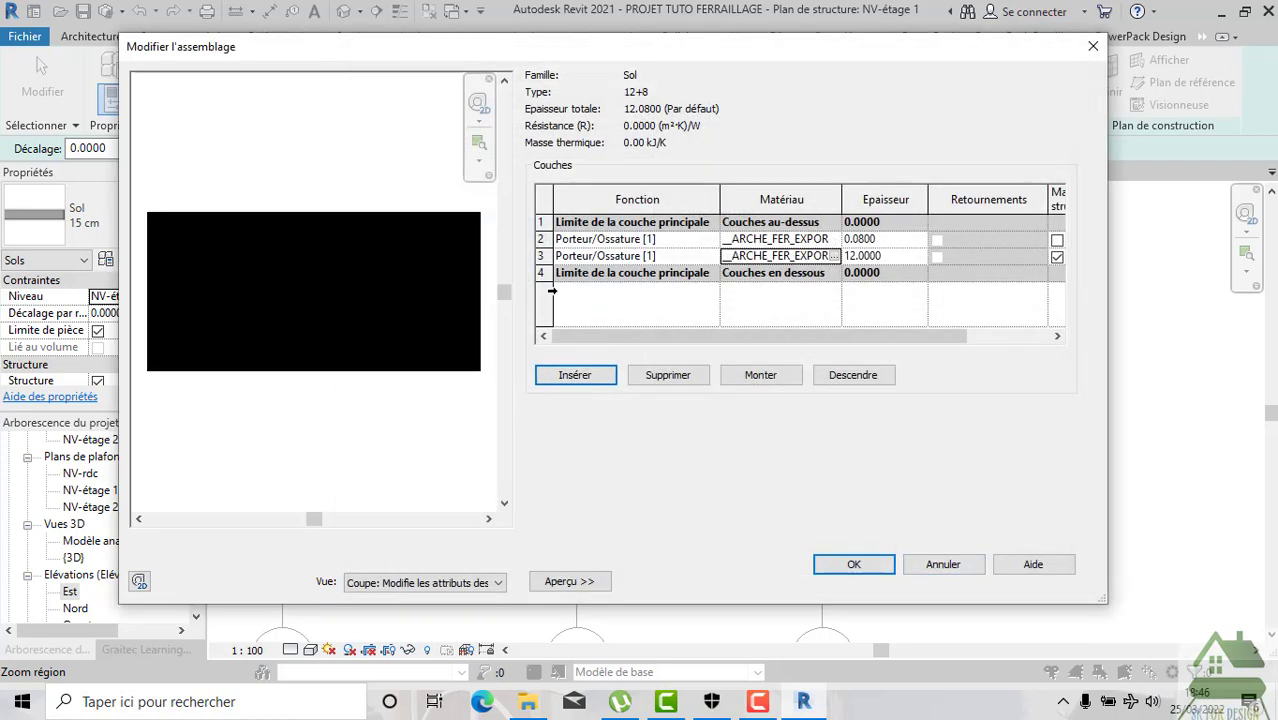
{"action": "left_click", "coordinate": [866, 566]}
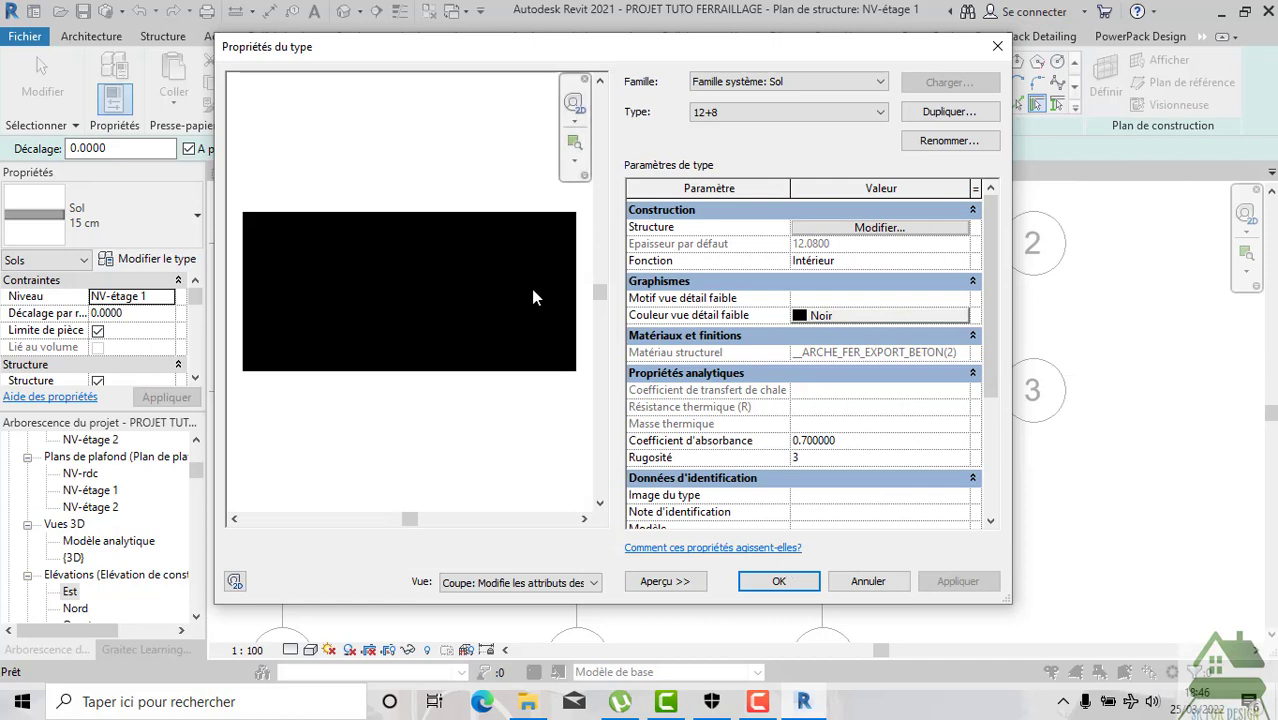
Sketch a rectangular 12+8 floor from the grid 2/5 corner to the grid 3/6 corner, dismissing the updater error.
{"action": "left_click", "coordinate": [805, 582]}
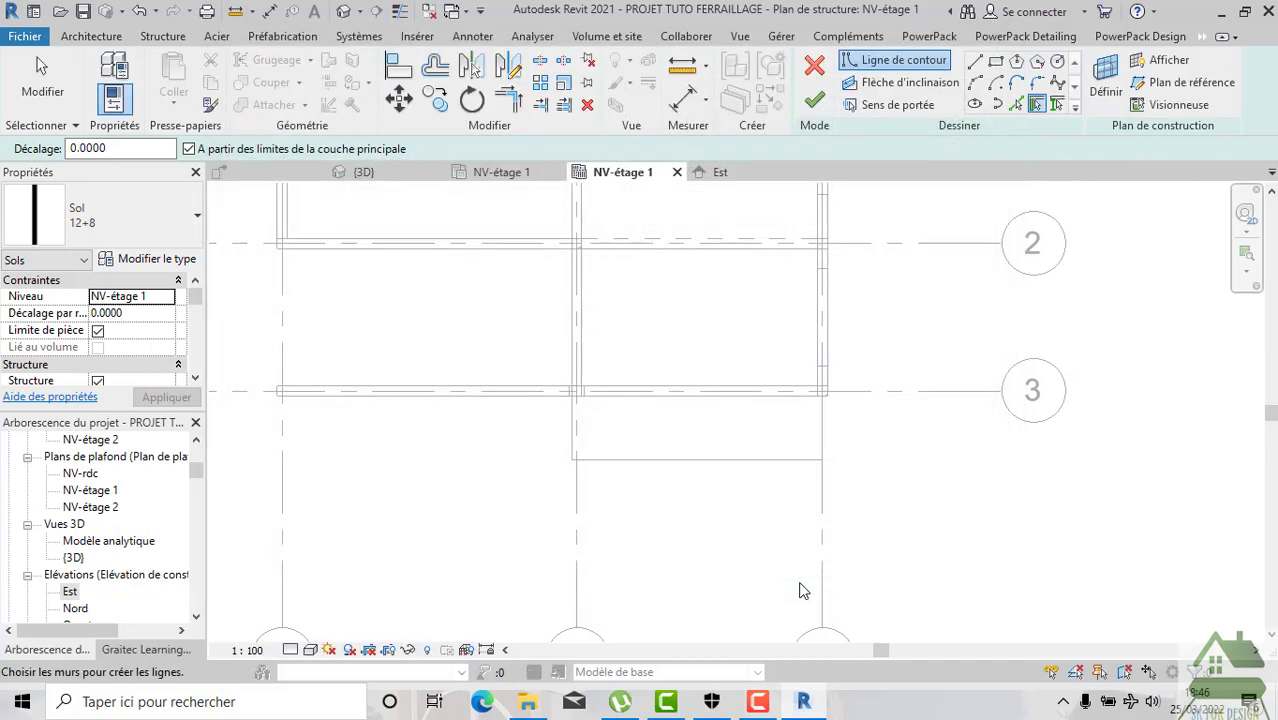
{"action": "scroll", "coordinate": [842, 374], "scroll_direction": "down", "scroll_amount": 1}
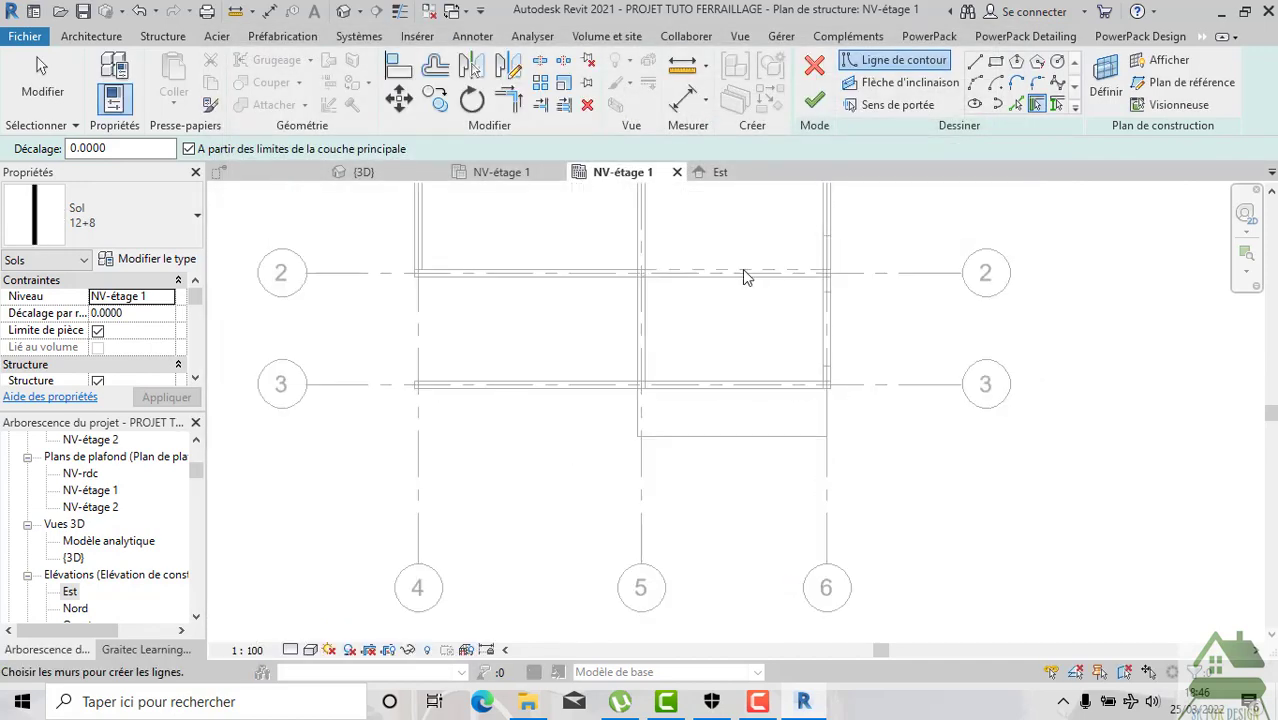
{"action": "left_click", "coordinate": [996, 61]}
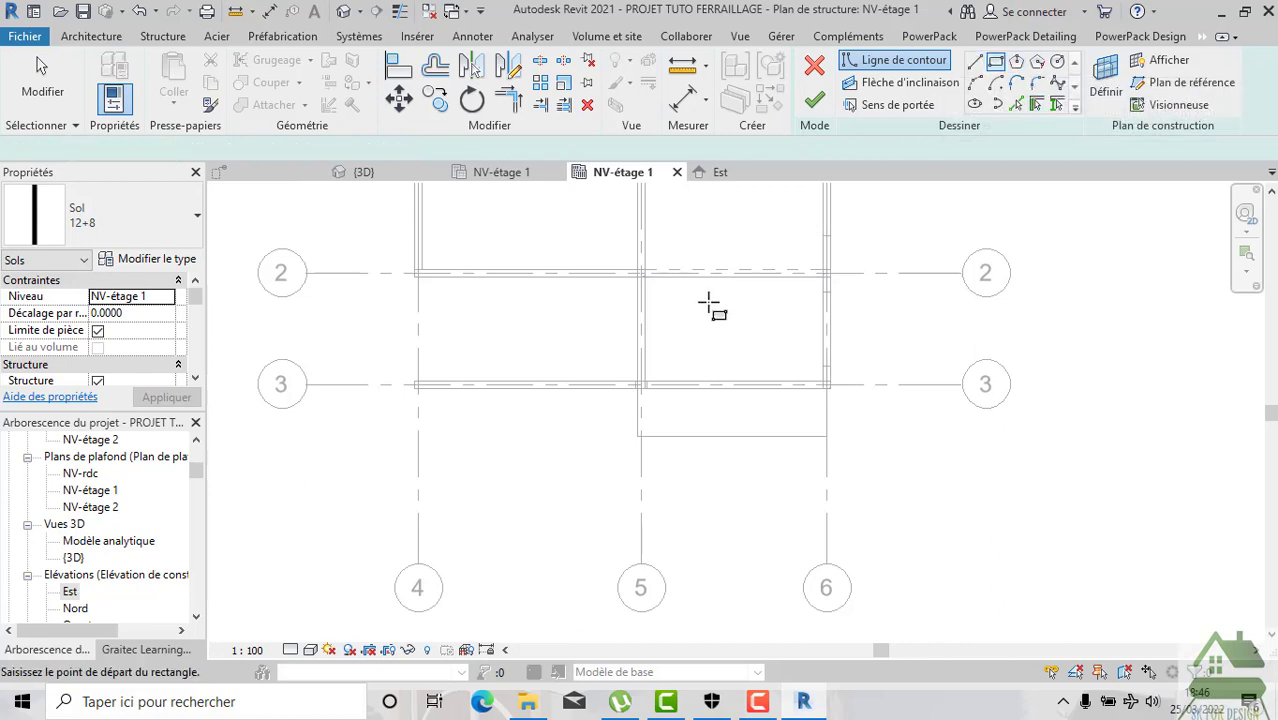
{"action": "scroll", "coordinate": [642, 300], "scroll_direction": "up", "scroll_amount": 1}
{"action": "scroll", "coordinate": [642, 296], "scroll_direction": "up", "scroll_amount": 1}
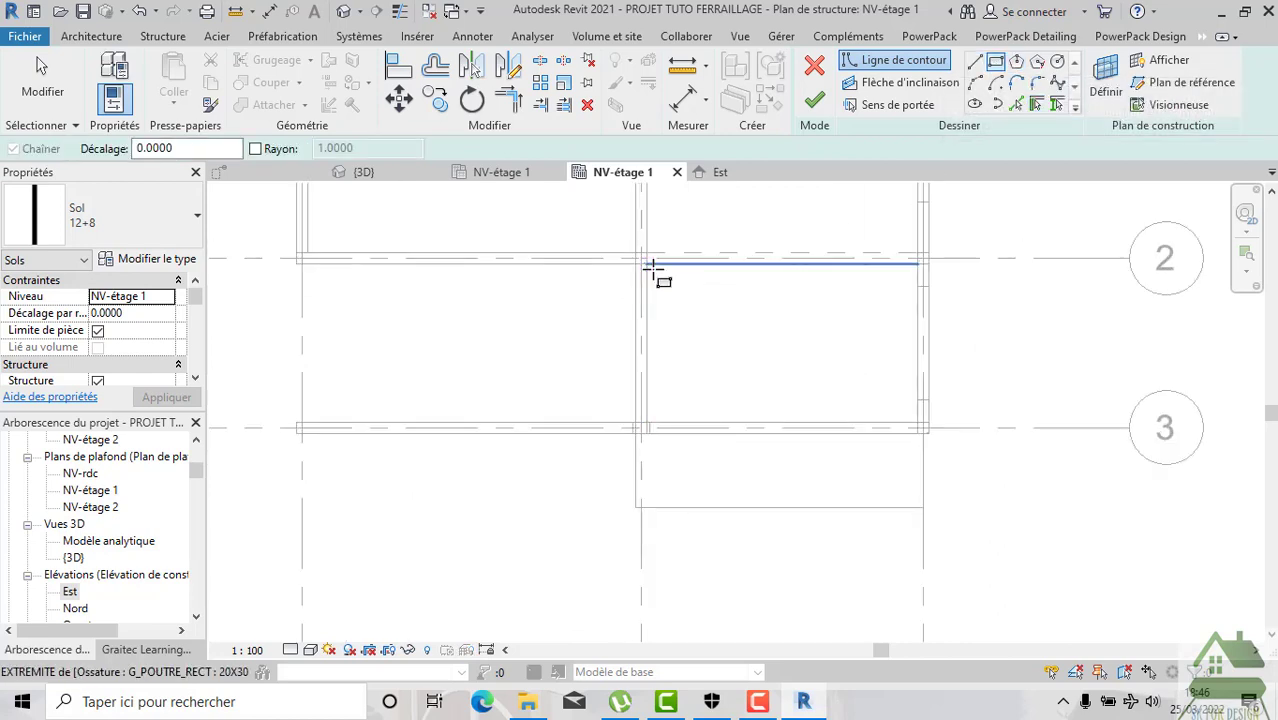
{"action": "left_click", "coordinate": [648, 265]}
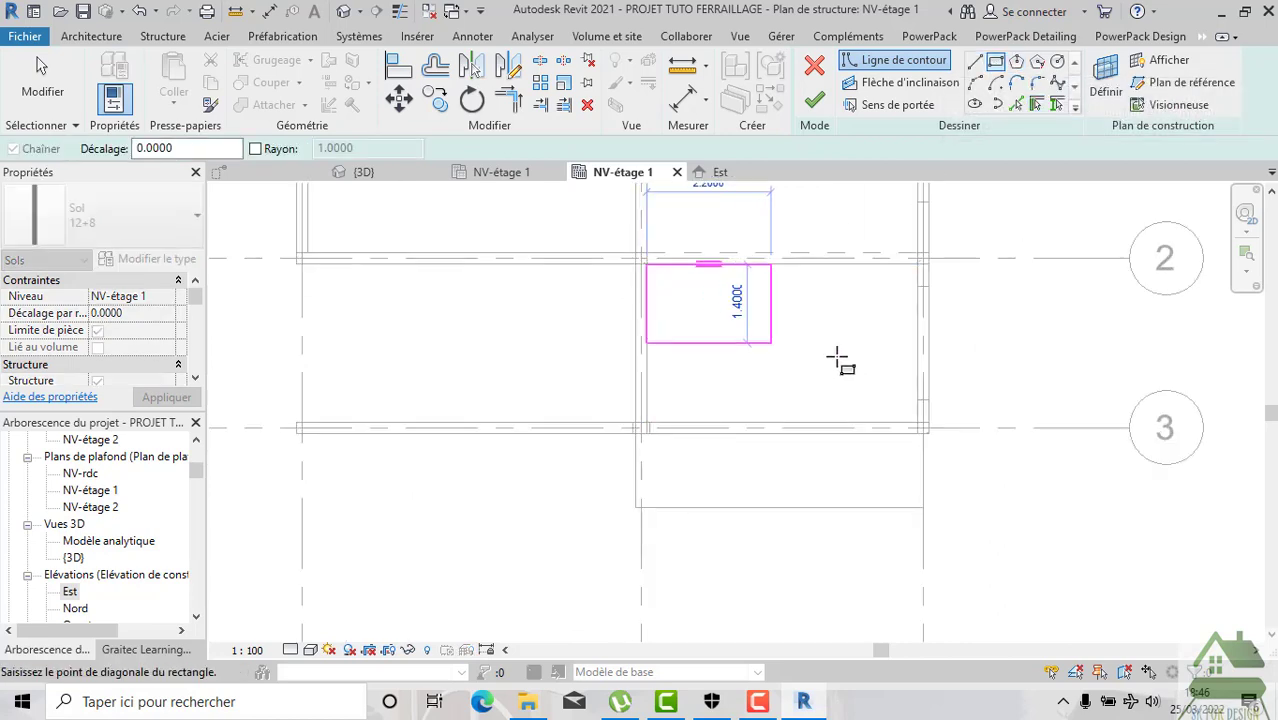
{"action": "left_click", "coordinate": [917, 423]}
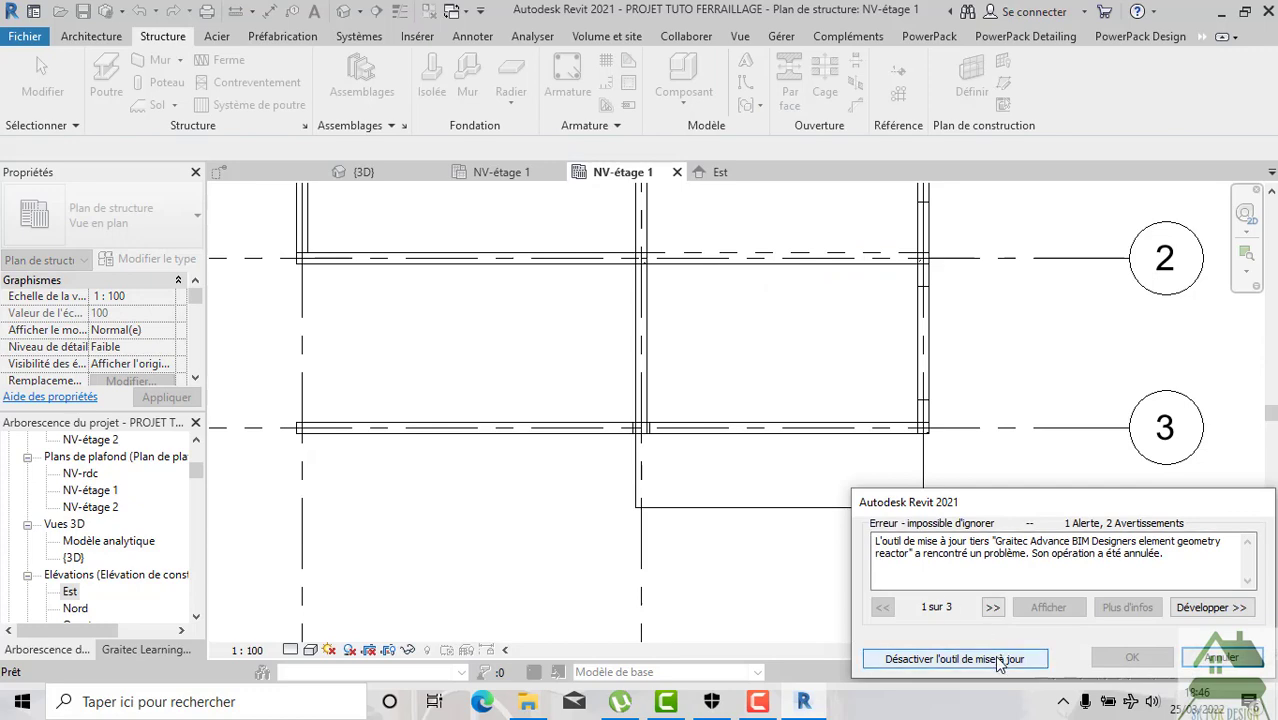
{"action": "left_click", "coordinate": [998, 660]}
Draw a section line between grids 5 and 6, from north of grid 1 to south of grid 3.
{"action": "scroll", "coordinate": [601, 536], "scroll_direction": "down", "scroll_amount": 1}
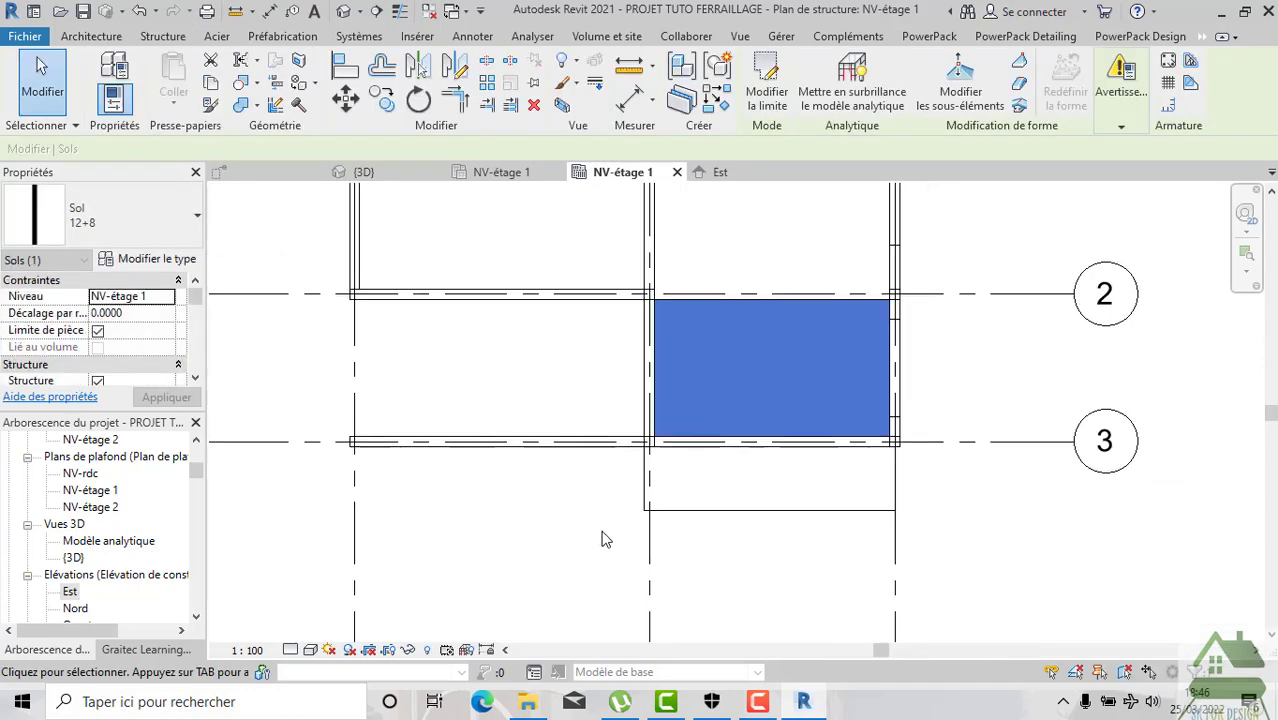
{"action": "left_click", "coordinate": [556, 527]}
{"action": "scroll", "coordinate": [556, 527], "scroll_direction": "down", "scroll_amount": 2}
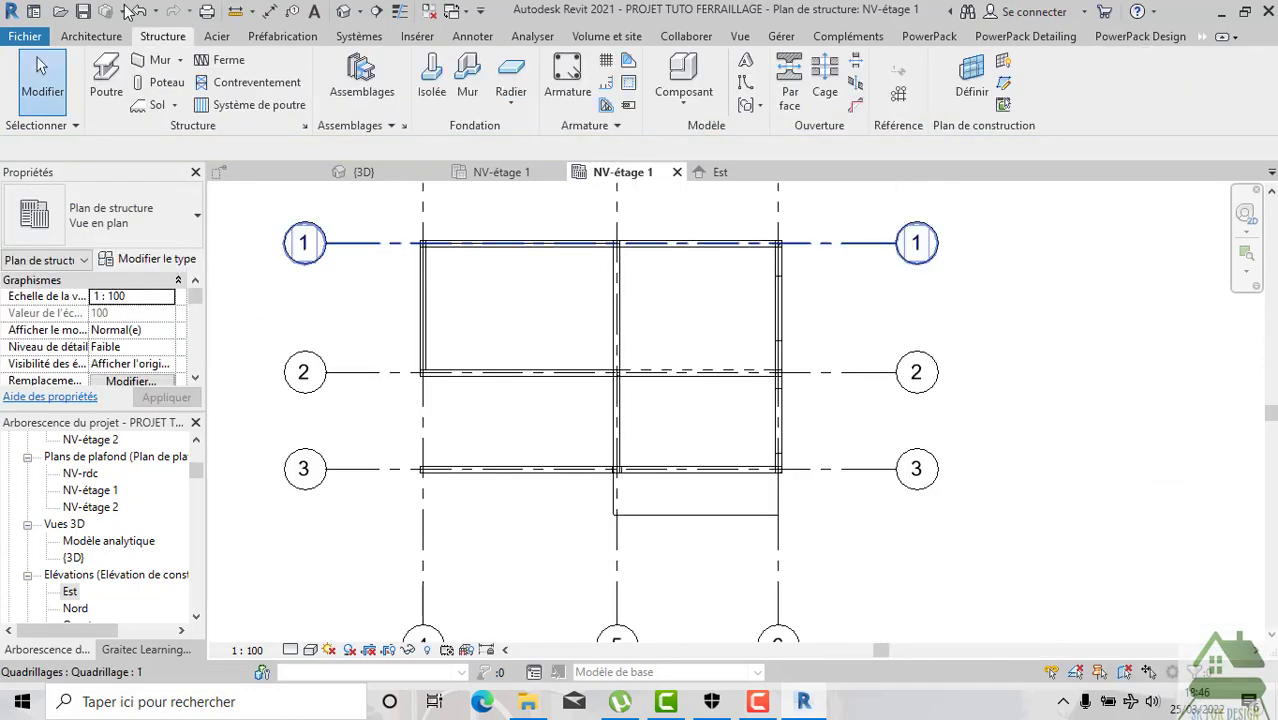
{"action": "left_click", "coordinate": [740, 37]}
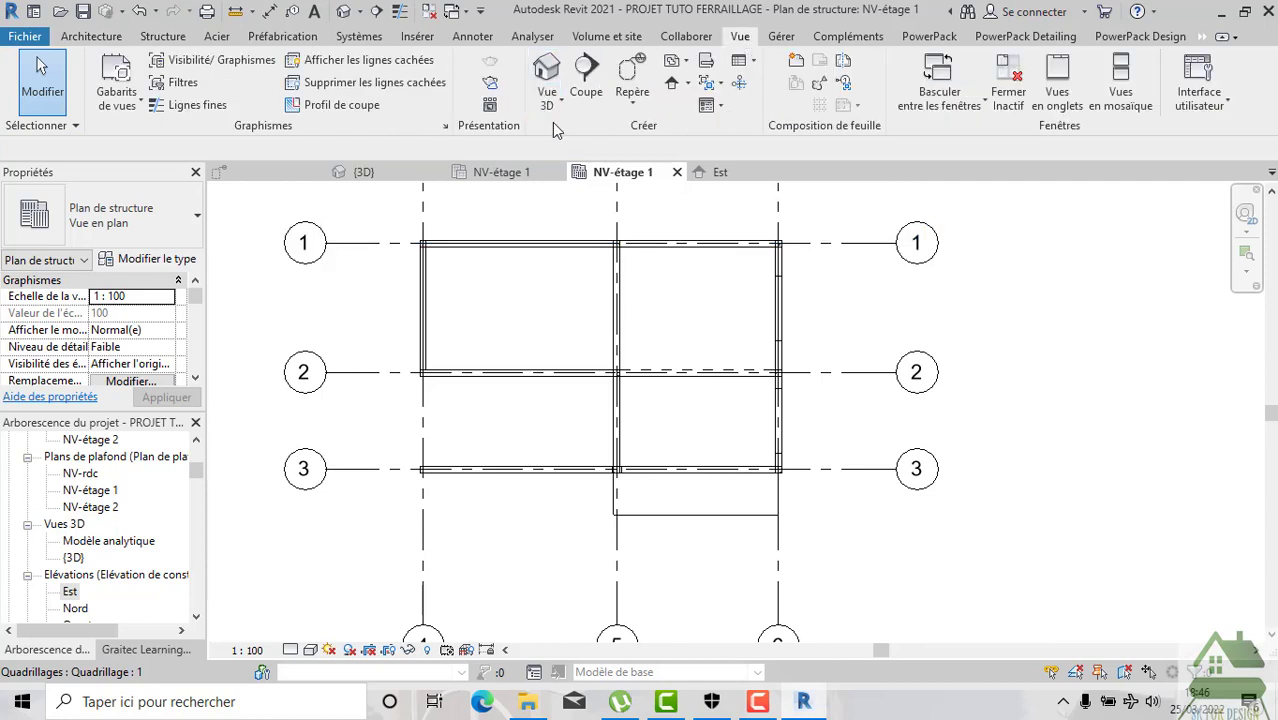
{"action": "left_click", "coordinate": [581, 75]}
{"action": "scroll", "coordinate": [686, 249], "scroll_direction": "down", "scroll_amount": 1}
{"action": "scroll", "coordinate": [705, 246], "scroll_direction": "down", "scroll_amount": 1}
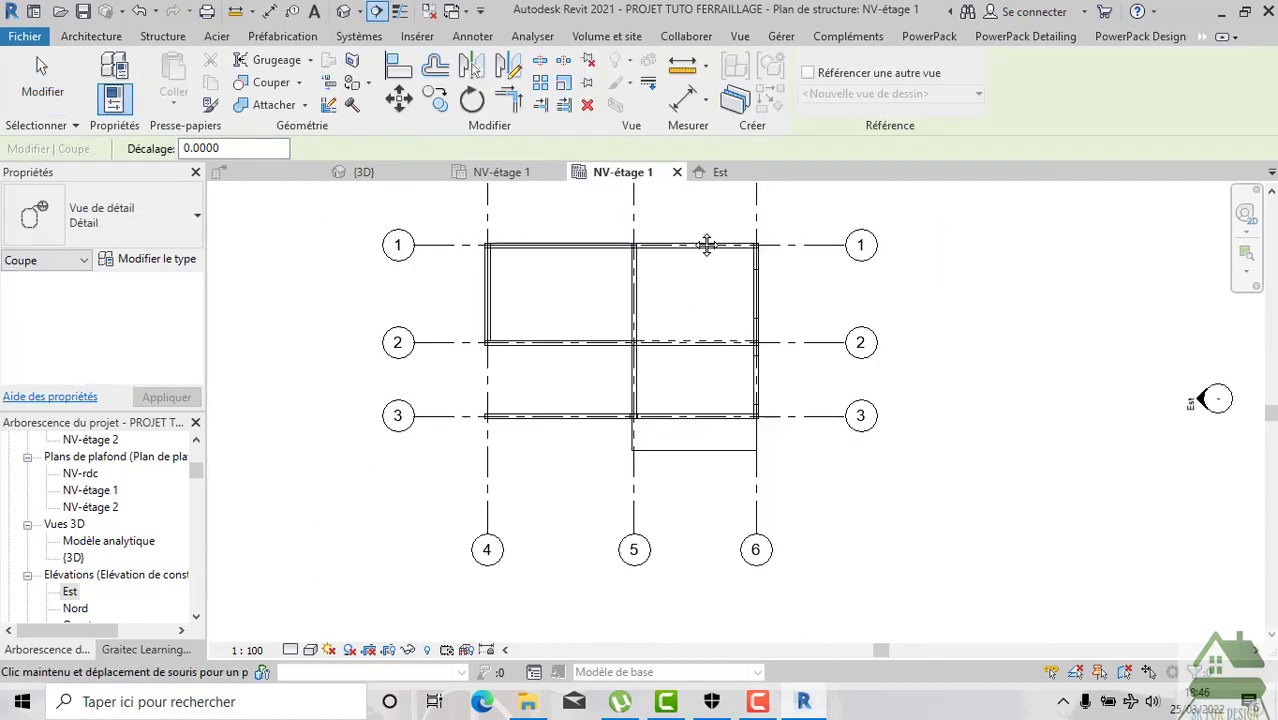
{"action": "left_click", "coordinate": [688, 220]}
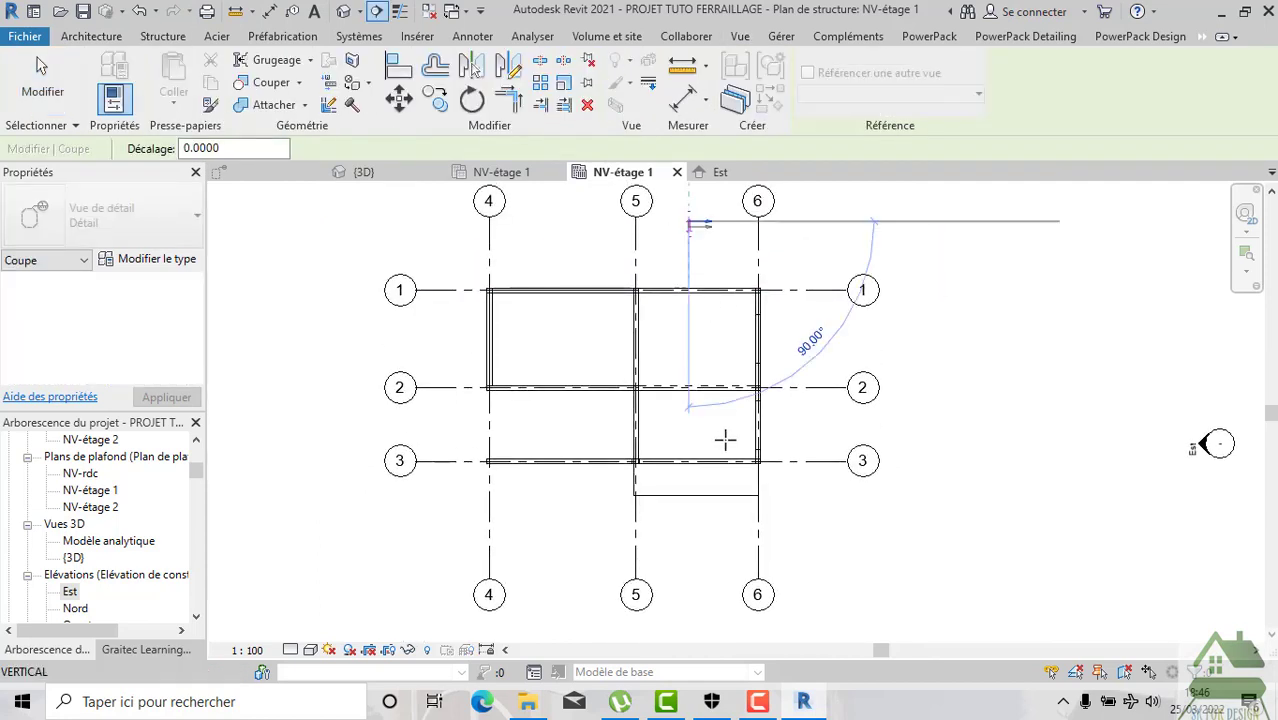
{"action": "left_click", "coordinate": [688, 570]}
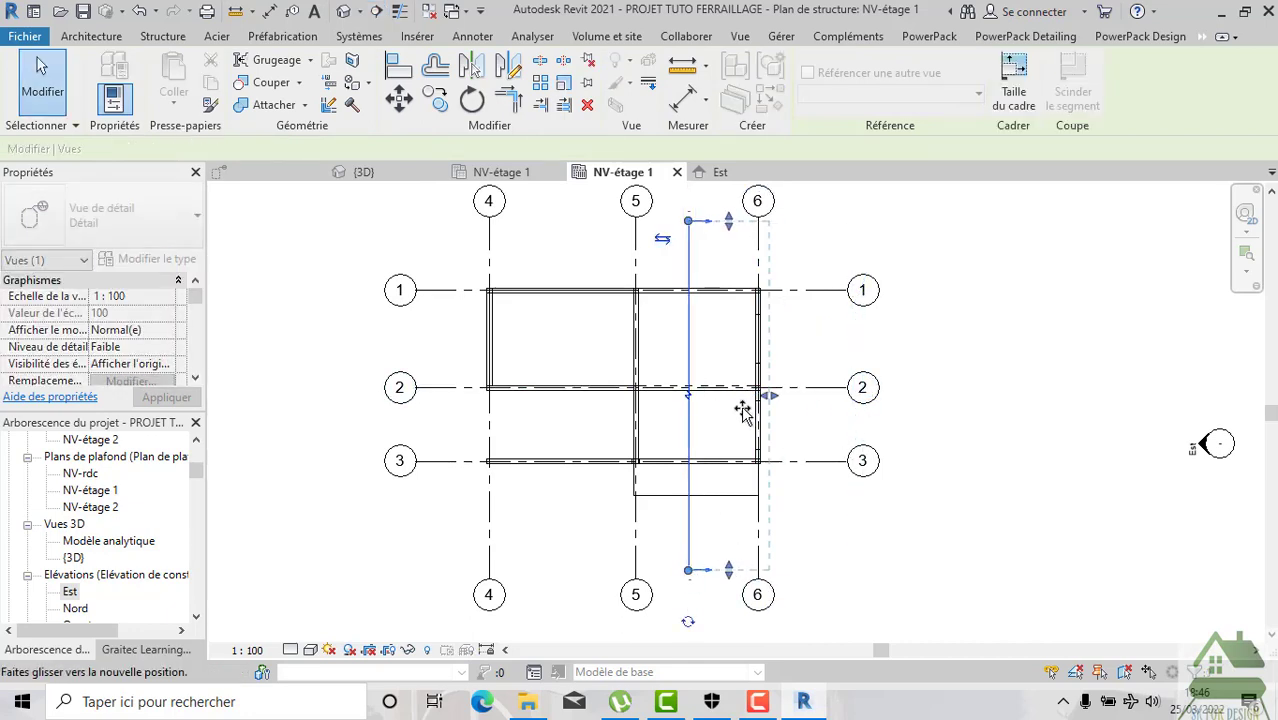
{"action": "left_click", "coordinate": [815, 541]}
{"action": "scroll", "coordinate": [815, 541], "scroll_direction": "down", "scroll_amount": 1}
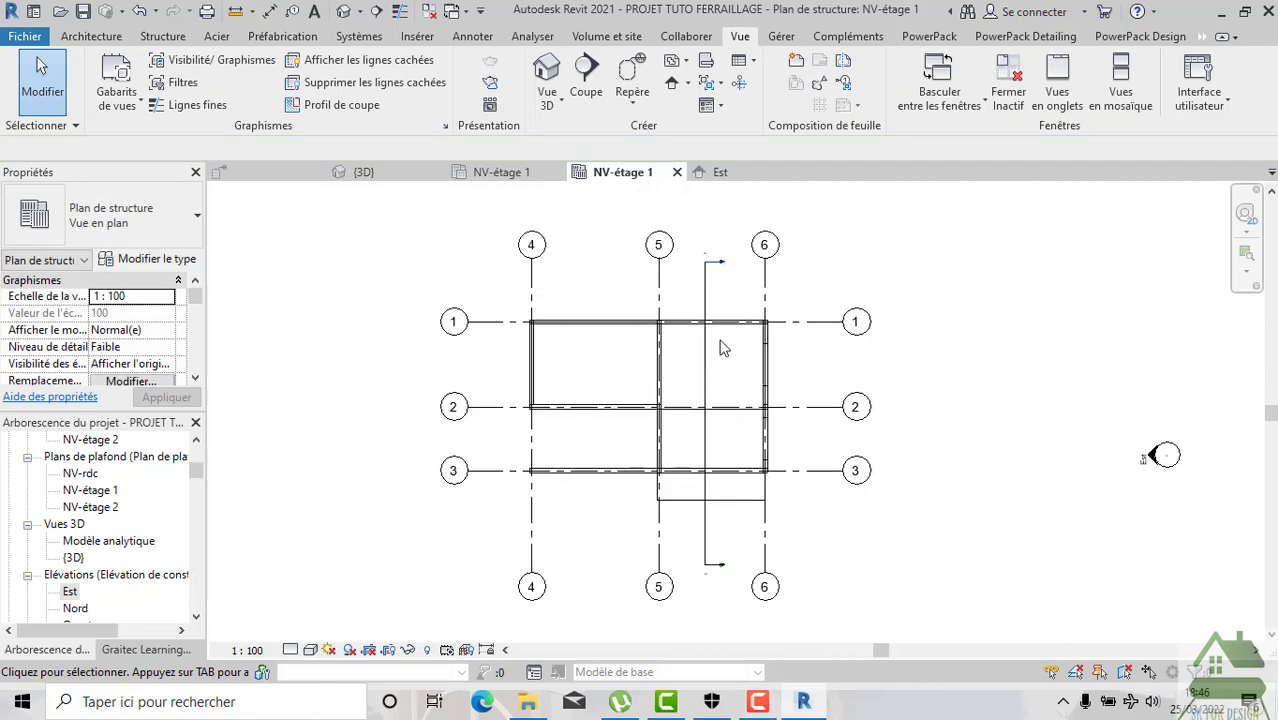
Open the new section view and select the 12+8 slab.
{"action": "double_click", "coordinate": [722, 270]}
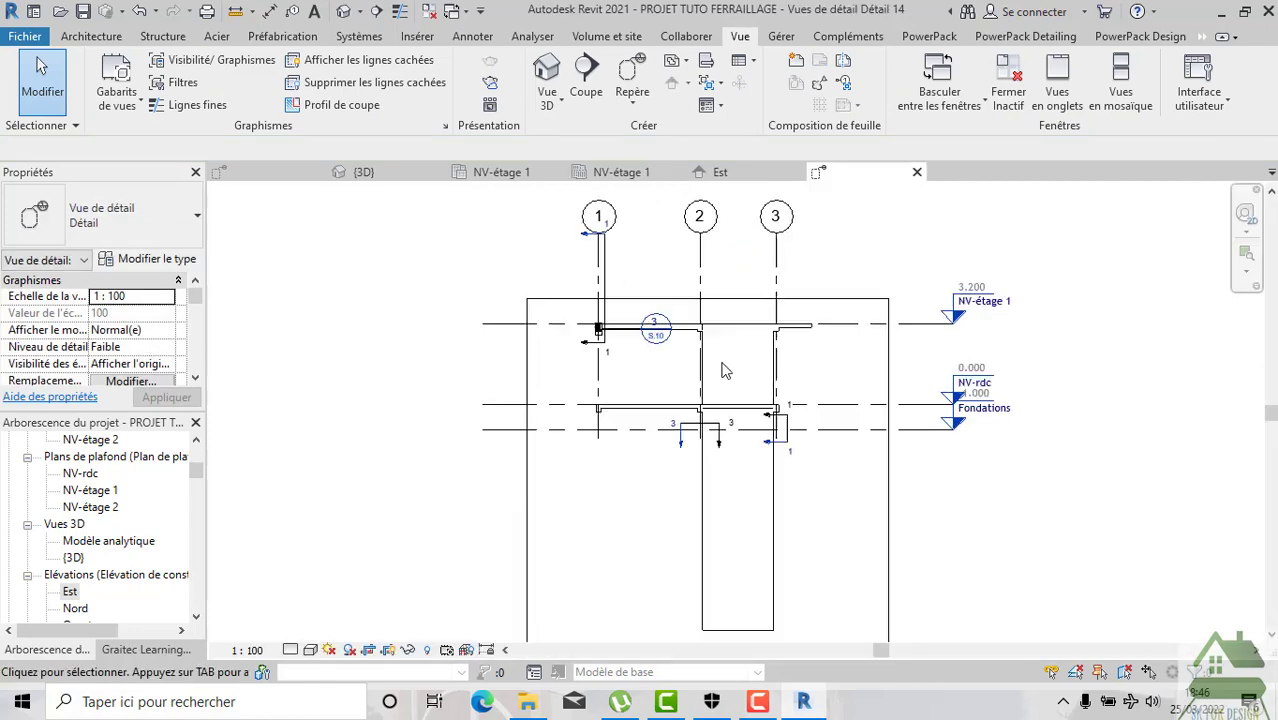
{"action": "scroll", "coordinate": [722, 416], "scroll_direction": "down", "scroll_amount": 2}
{"action": "scroll", "coordinate": [740, 540], "scroll_direction": "down", "scroll_amount": 1}
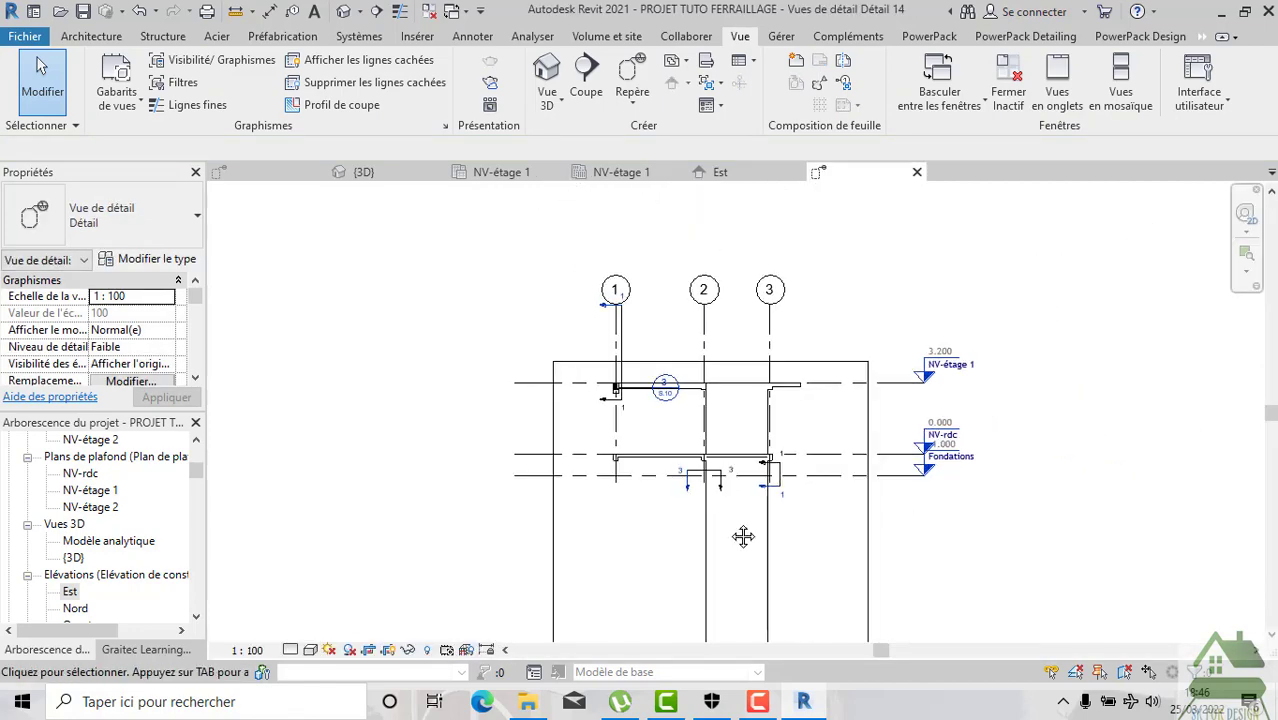
{"action": "scroll", "coordinate": [740, 545], "scroll_direction": "down", "scroll_amount": 1}
{"action": "left_click", "coordinate": [726, 585]}
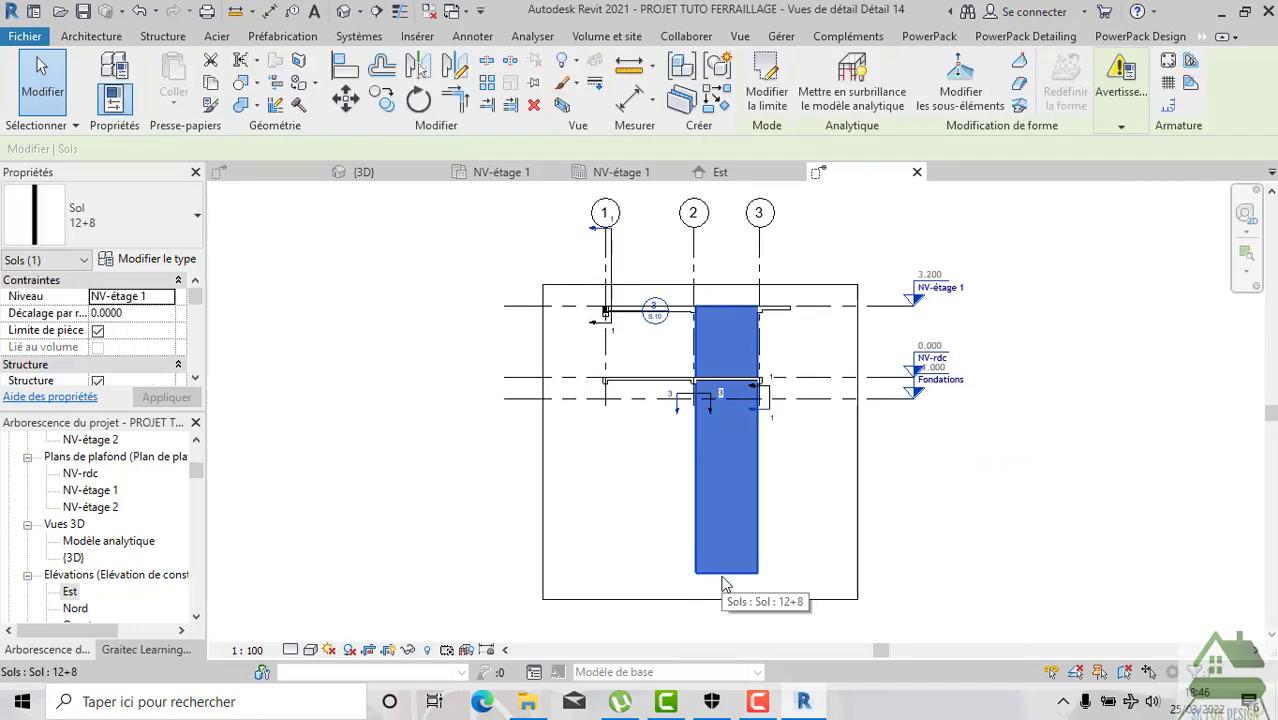
Change the slab type's second layer thickness to 0.12, giving 0.20 total.
{"action": "left_click", "coordinate": [158, 261]}
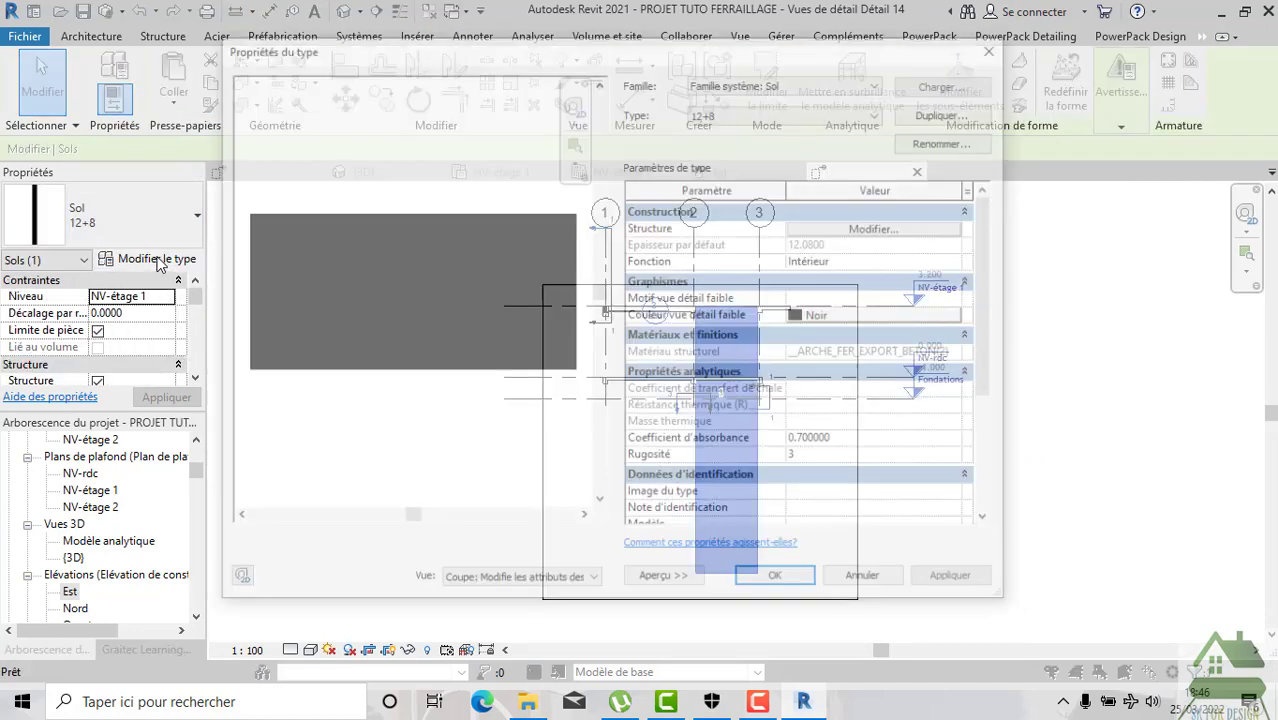
{"action": "left_click", "coordinate": [880, 228]}
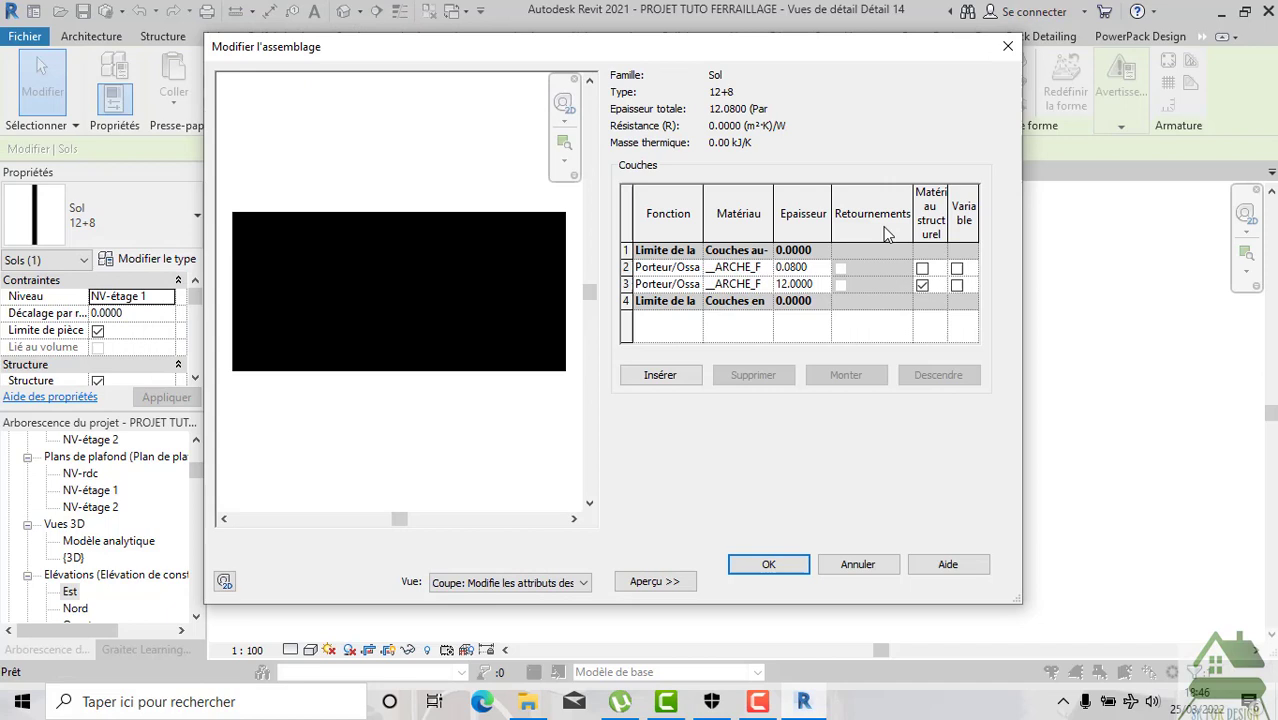
{"action": "left_click", "coordinate": [826, 285]}
{"action": "type", "text": "0.12"}
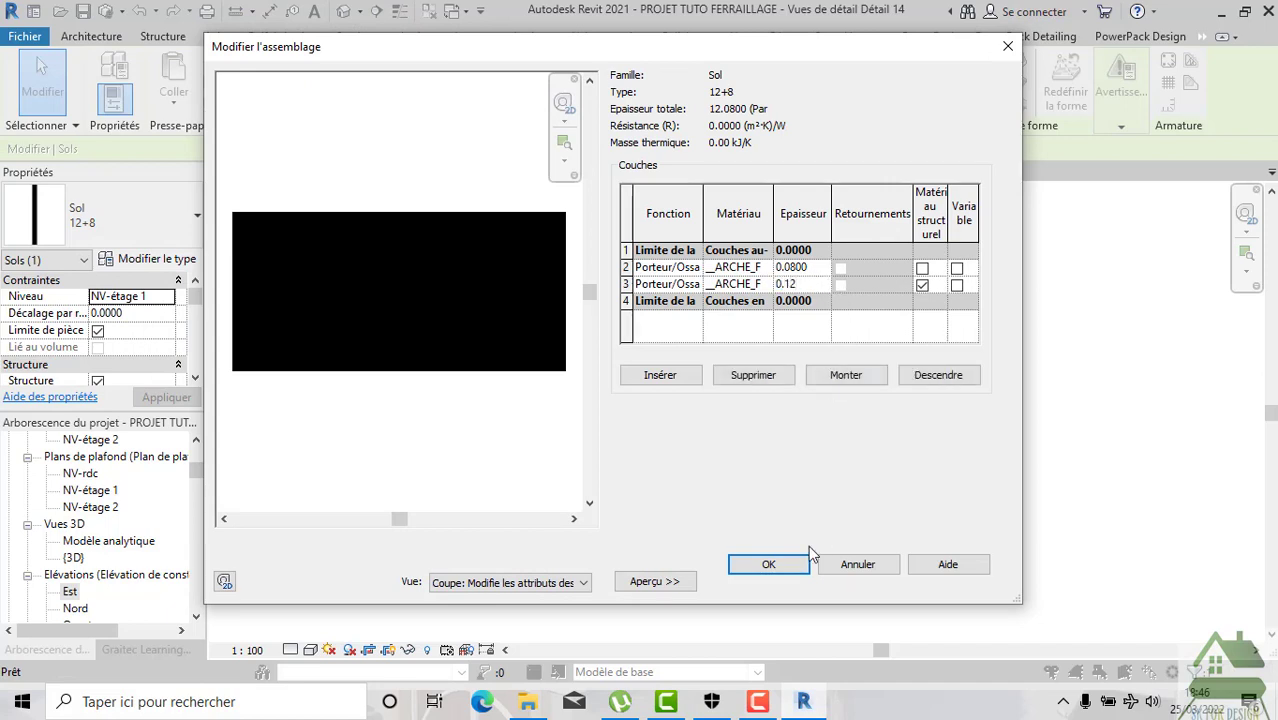
{"action": "left_click", "coordinate": [790, 574]}
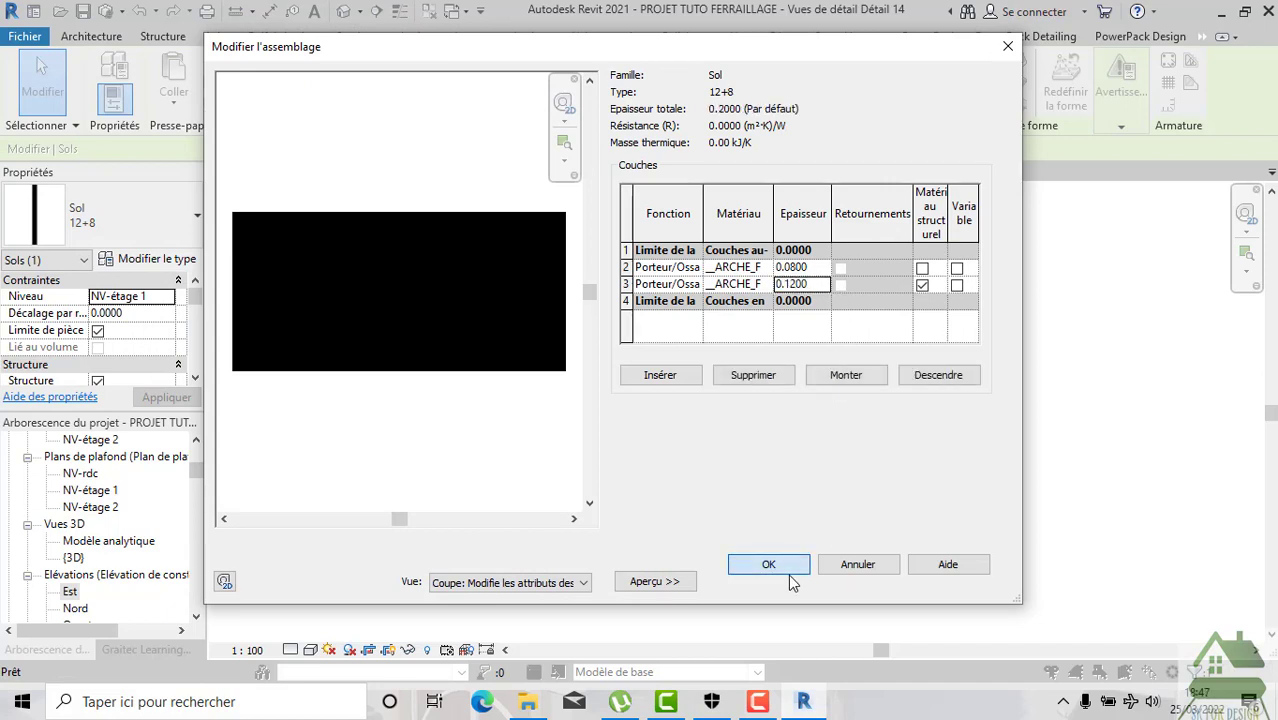
{"action": "left_click", "coordinate": [789, 565]}
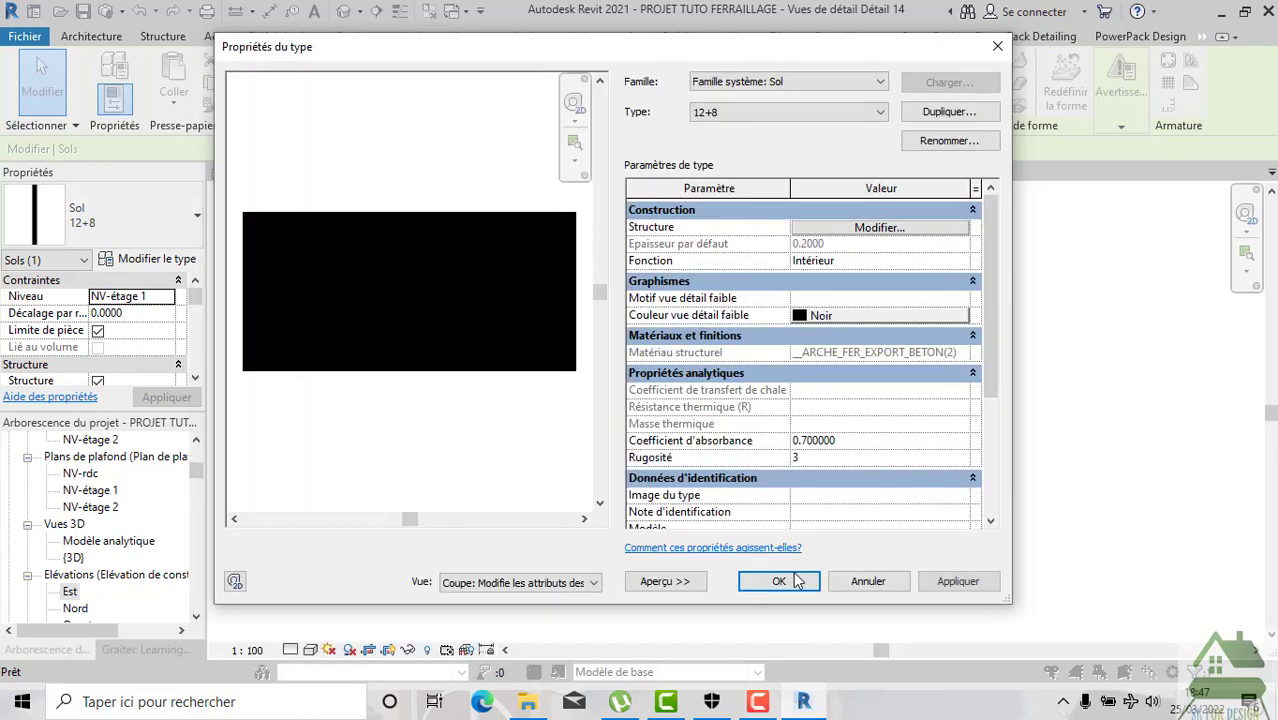
{"action": "left_click", "coordinate": [780, 588]}
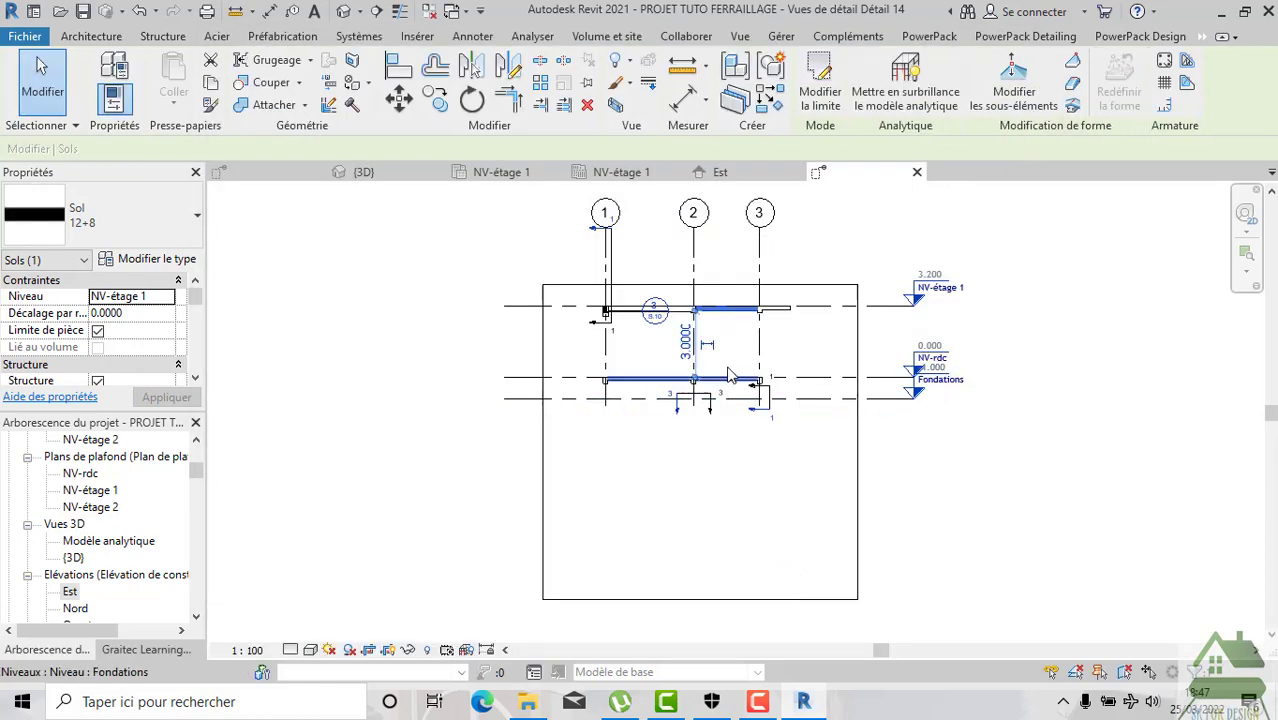
{"action": "scroll", "coordinate": [736, 306], "scroll_direction": "up", "scroll_amount": 3}
Set the section's detail level to Élevé and zoom into the slab between the beams.
{"action": "left_click", "coordinate": [757, 325]}
{"action": "scroll", "coordinate": [757, 325], "scroll_direction": "up", "scroll_amount": 2}
{"action": "scroll", "coordinate": [770, 400], "scroll_direction": "up", "scroll_amount": 2}
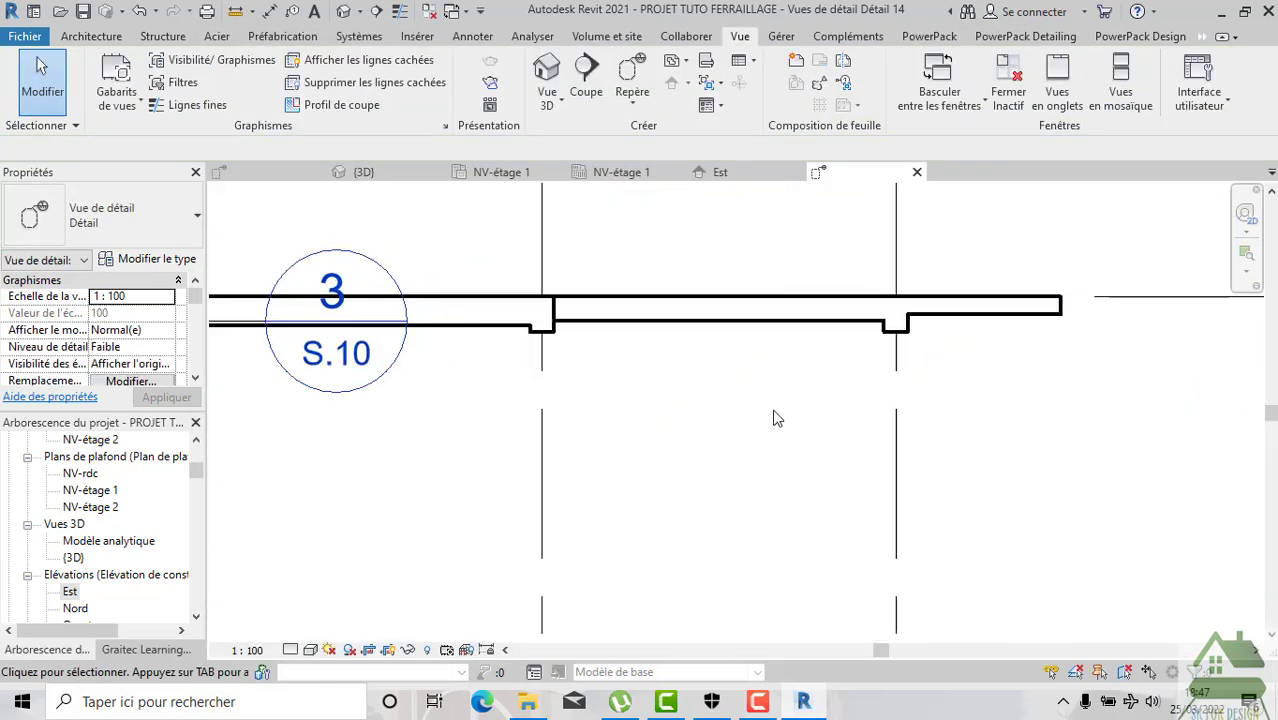
{"action": "middle_click_drag", "start_coordinate": [776, 414], "coordinate": [722, 354]}
{"action": "scroll", "coordinate": [722, 354], "scroll_direction": "down", "scroll_amount": 3}
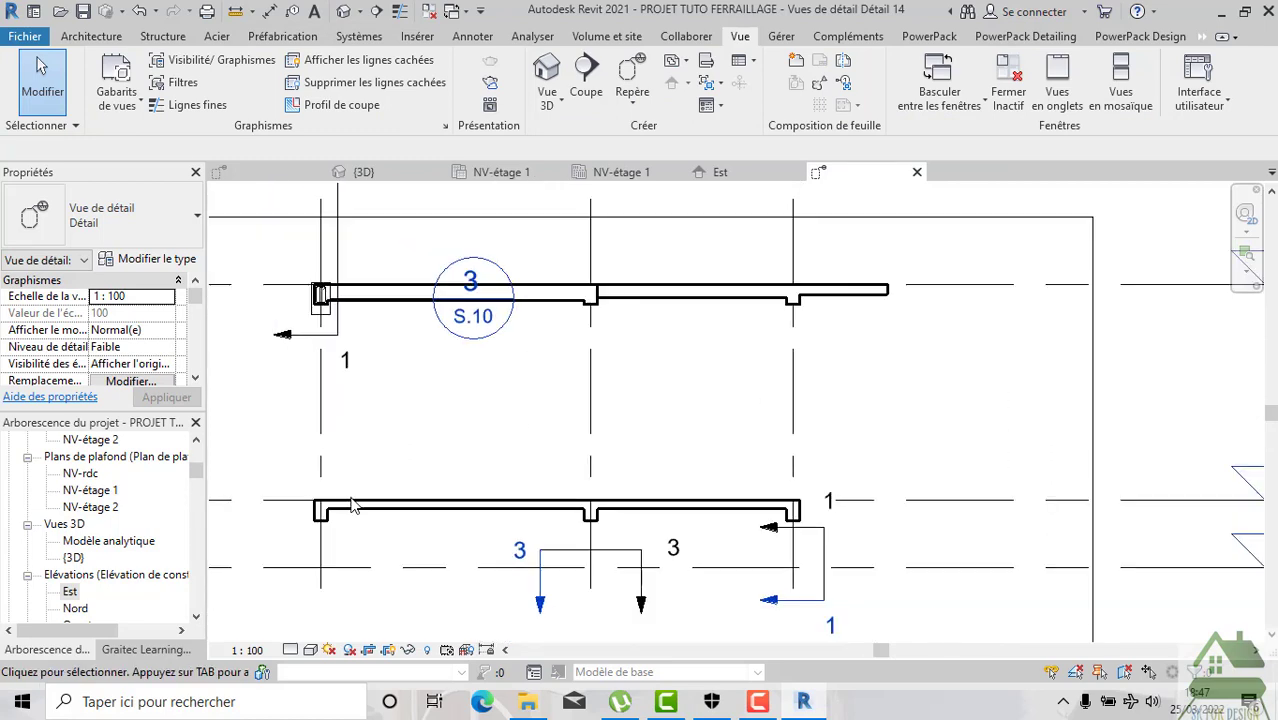
{"action": "left_click", "coordinate": [290, 651]}
{"action": "left_click", "coordinate": [298, 631]}
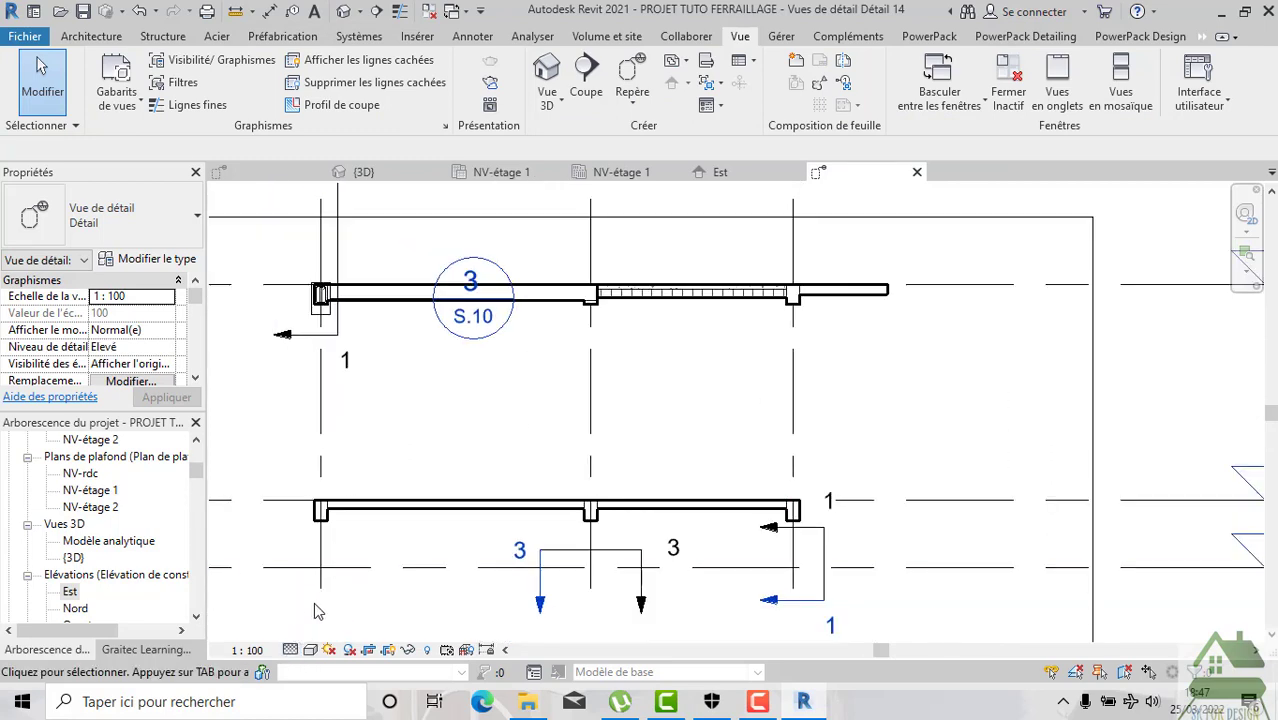
{"action": "scroll", "coordinate": [695, 204], "scroll_direction": "up", "scroll_amount": 3}
{"action": "scroll", "coordinate": [616, 362], "scroll_direction": "up", "scroll_amount": 1}
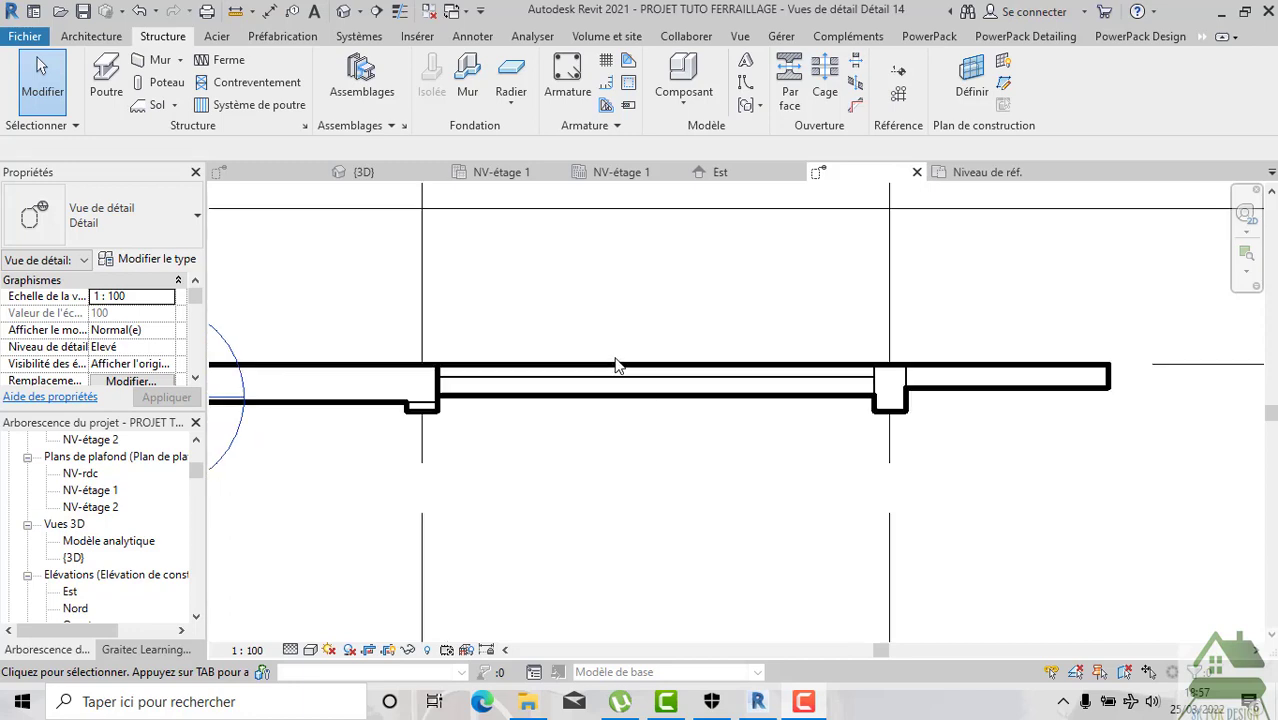
{"action": "scroll", "coordinate": [616, 362], "scroll_direction": "up", "scroll_amount": 1}
{"action": "scroll", "coordinate": [616, 362], "scroll_direction": "up", "scroll_amount": 1}
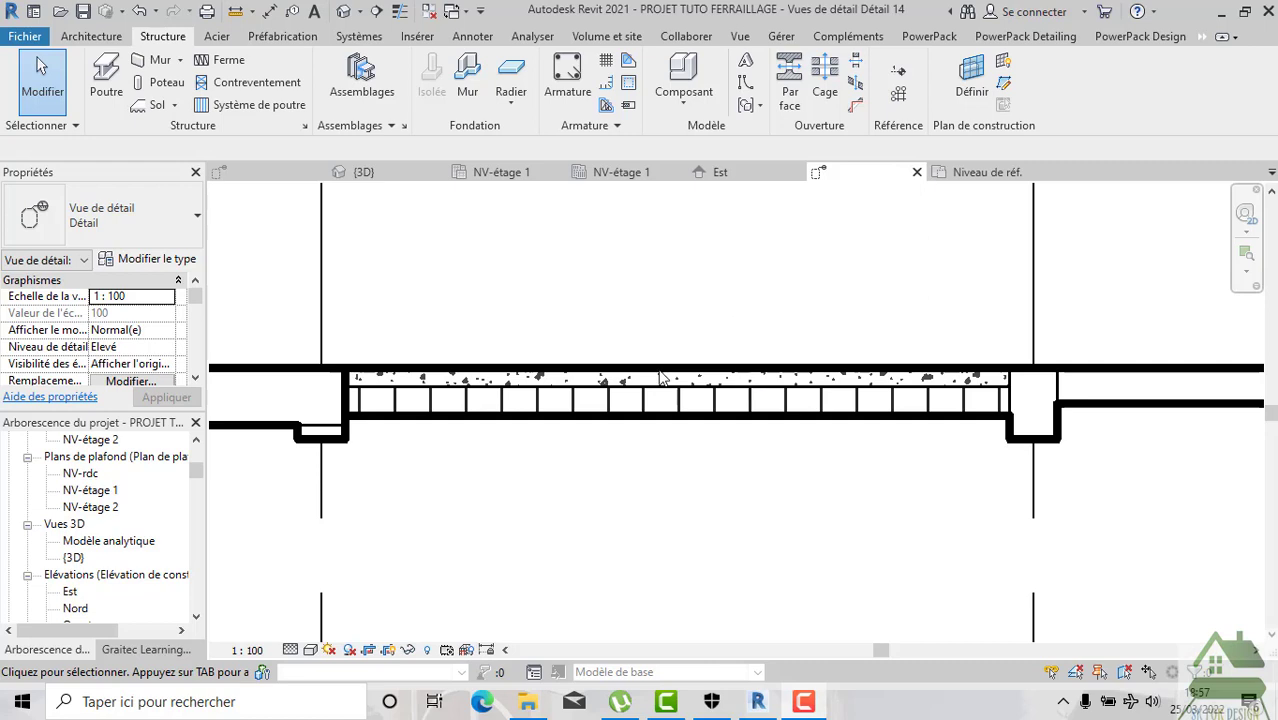
{"action": "scroll", "coordinate": [583, 421], "scroll_direction": "down", "scroll_amount": 1}
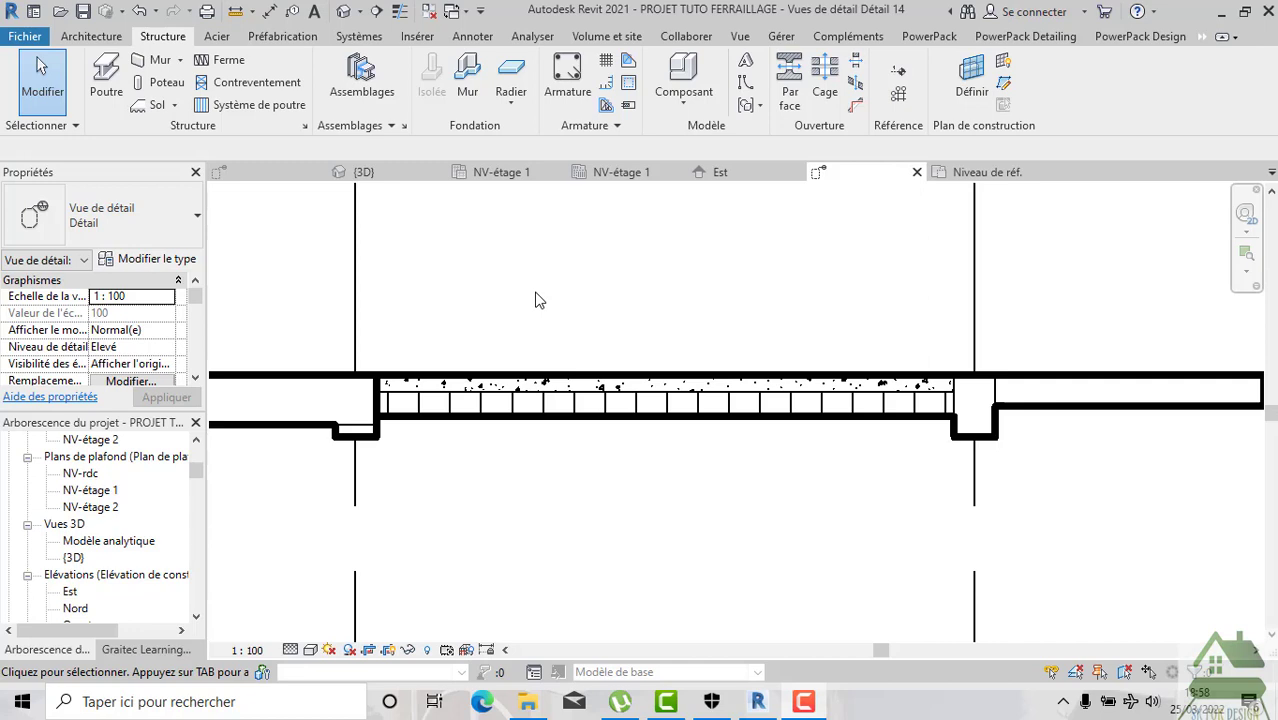
{"action": "left_click", "coordinate": [567, 72]}
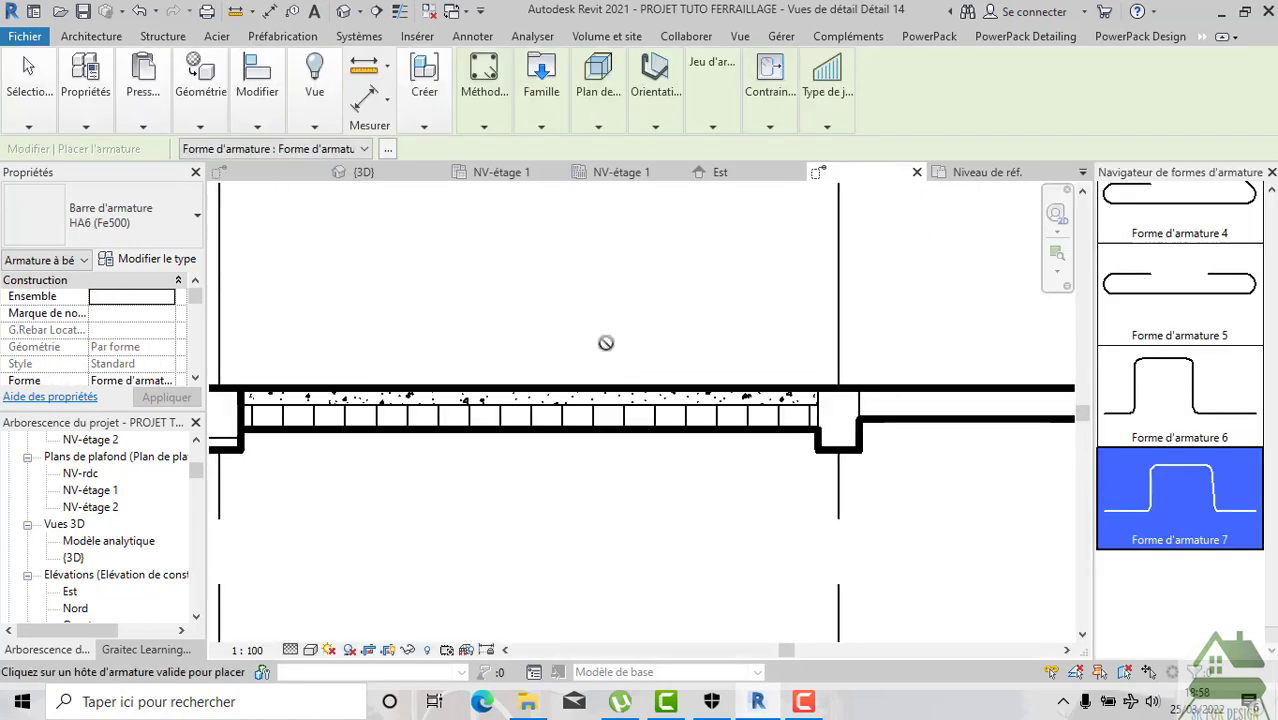
{"action": "scroll", "coordinate": [604, 342], "scroll_direction": "down", "scroll_amount": 1}
{"action": "scroll", "coordinate": [1183, 330], "scroll_direction": "up", "scroll_amount": 3}
{"action": "scroll", "coordinate": [1183, 330], "scroll_direction": "up", "scroll_amount": 3}
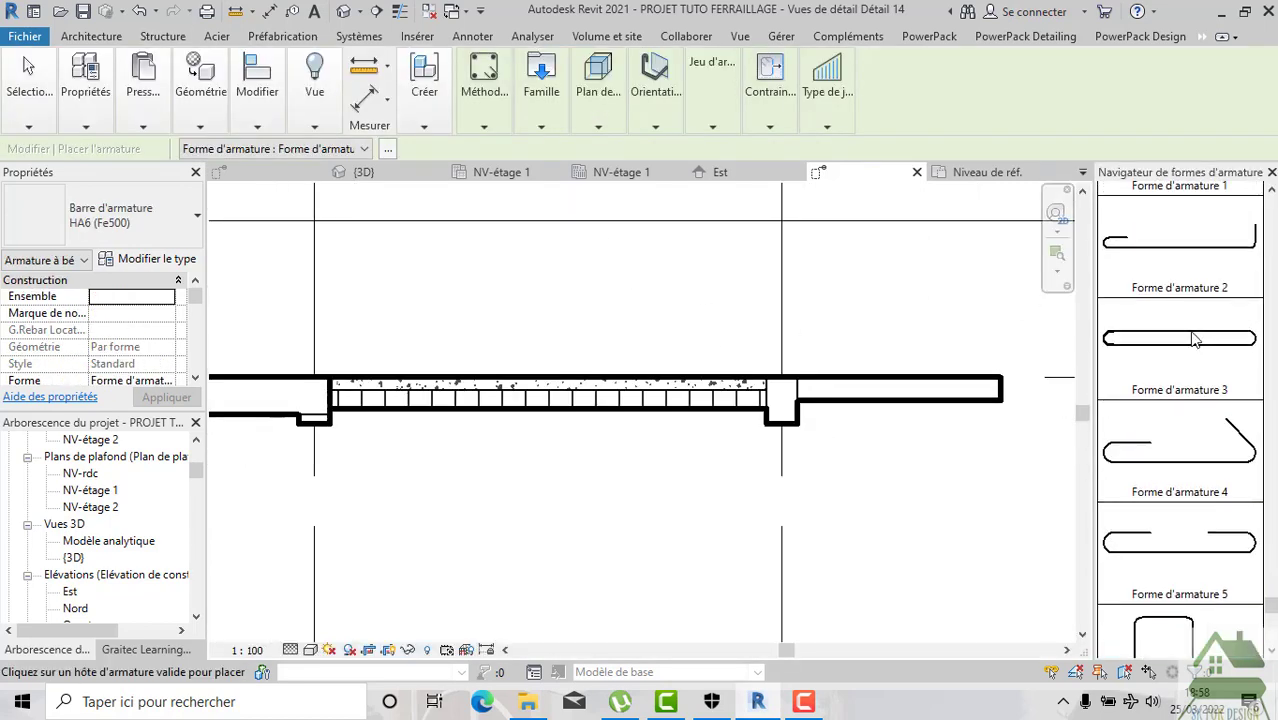
{"action": "scroll", "coordinate": [1183, 330], "scroll_direction": "up", "scroll_amount": 2}
{"action": "scroll", "coordinate": [1170, 300], "scroll_direction": "up", "scroll_amount": 3}
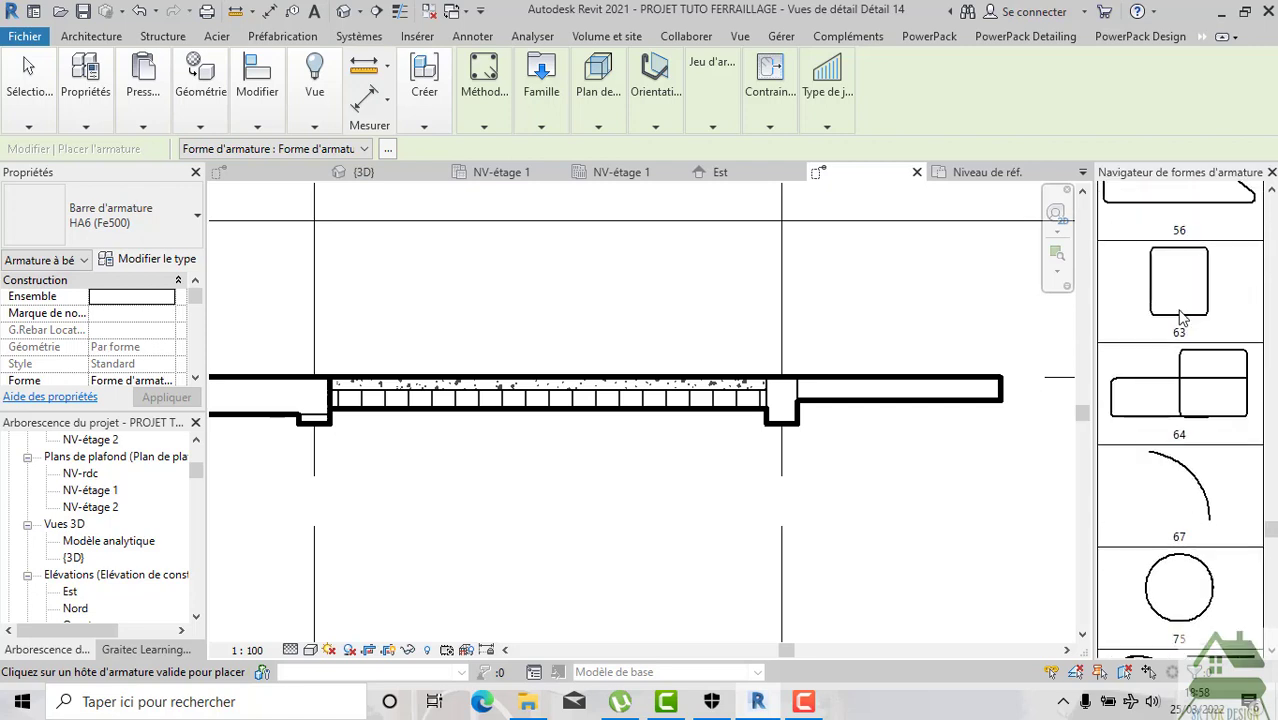
{"action": "scroll", "coordinate": [1160, 270], "scroll_direction": "up", "scroll_amount": 3}
{"action": "scroll", "coordinate": [1150, 230], "scroll_direction": "up", "scroll_amount": 3}
{"action": "scroll", "coordinate": [1152, 230], "scroll_direction": "up", "scroll_amount": 3}
{"action": "scroll", "coordinate": [1189, 226], "scroll_direction": "up", "scroll_amount": 3}
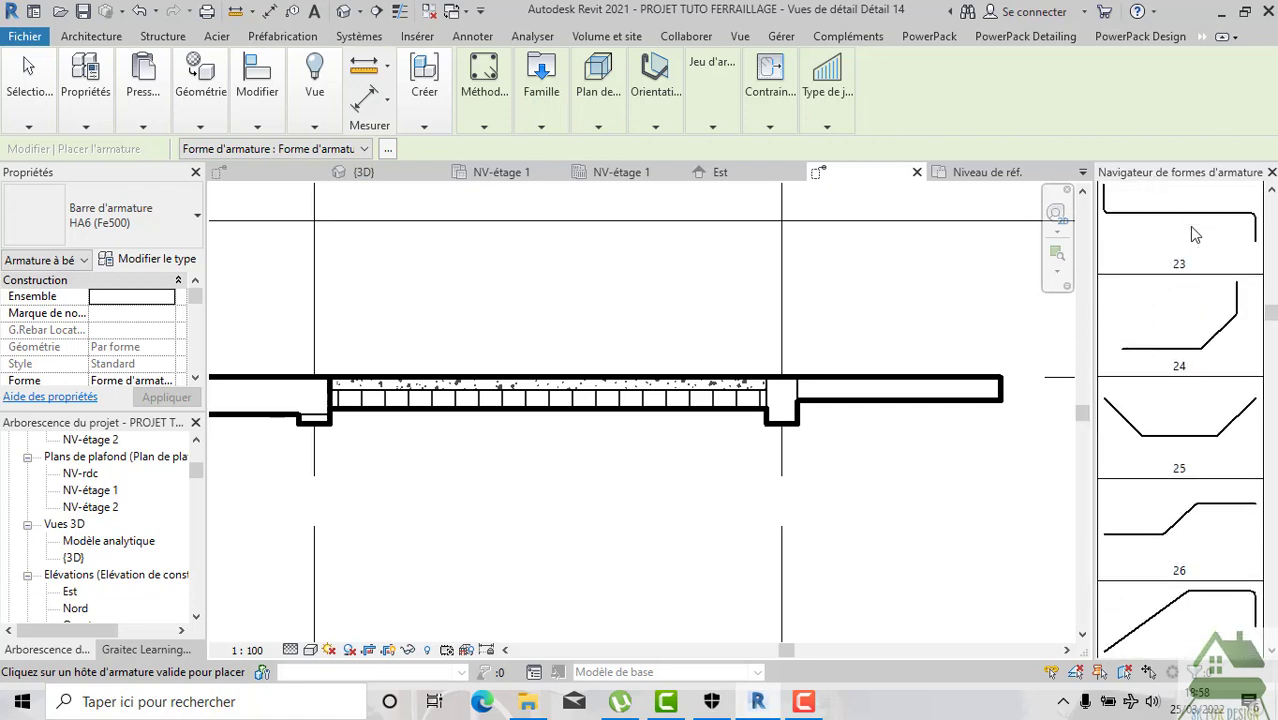
{"action": "scroll", "coordinate": [1189, 225], "scroll_direction": "up", "scroll_amount": 3}
{"action": "scroll", "coordinate": [1189, 240], "scroll_direction": "up", "scroll_amount": 3}
{"action": "scroll", "coordinate": [1188, 265], "scroll_direction": "up", "scroll_amount": 3}
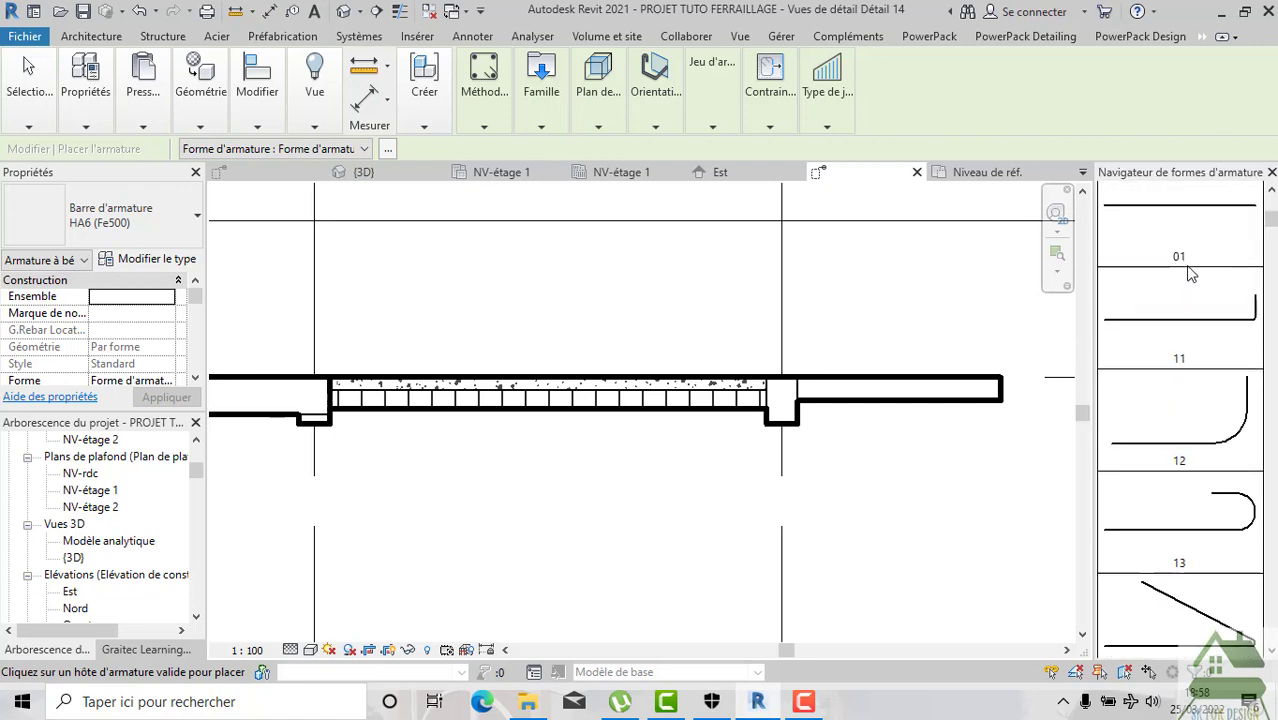
{"action": "mouse_move", "coordinate": [484, 80]}
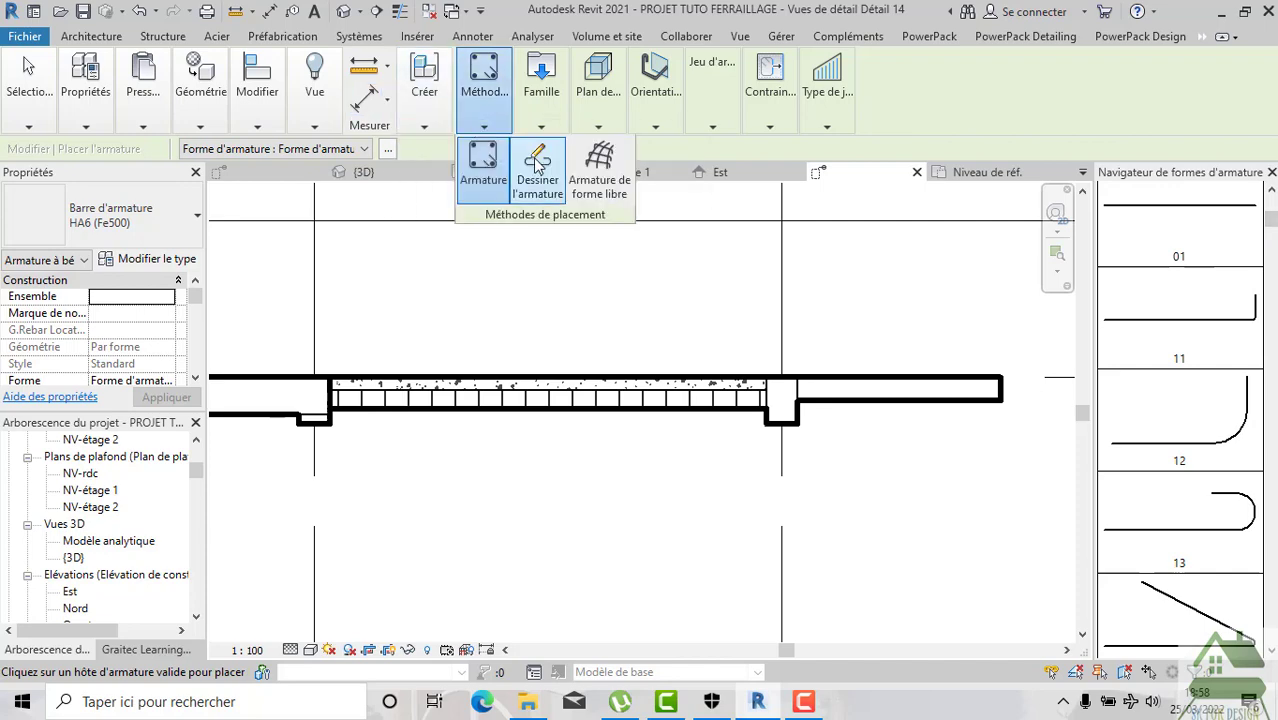
{"action": "left_click", "coordinate": [540, 180]}
{"action": "left_click", "coordinate": [570, 378]}
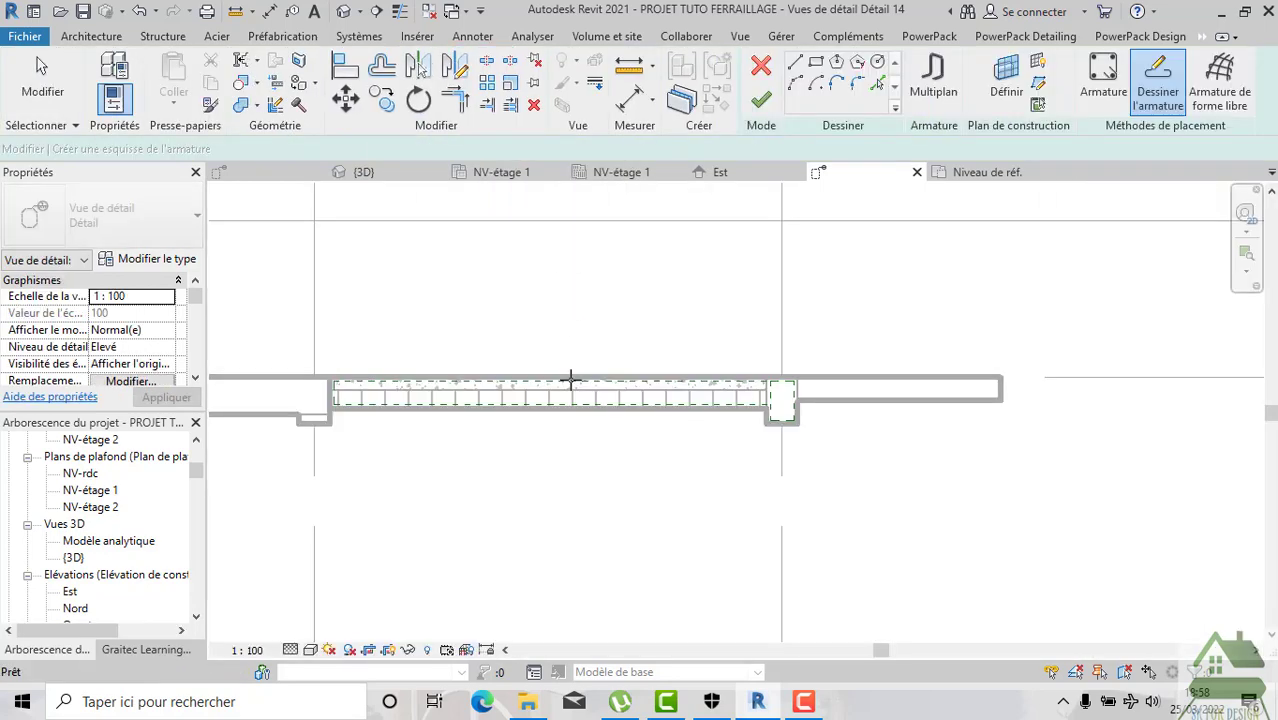
{"action": "scroll", "coordinate": [392, 405], "scroll_direction": "up", "scroll_amount": 2}
{"action": "scroll", "coordinate": [365, 402], "scroll_direction": "up", "scroll_amount": 2}
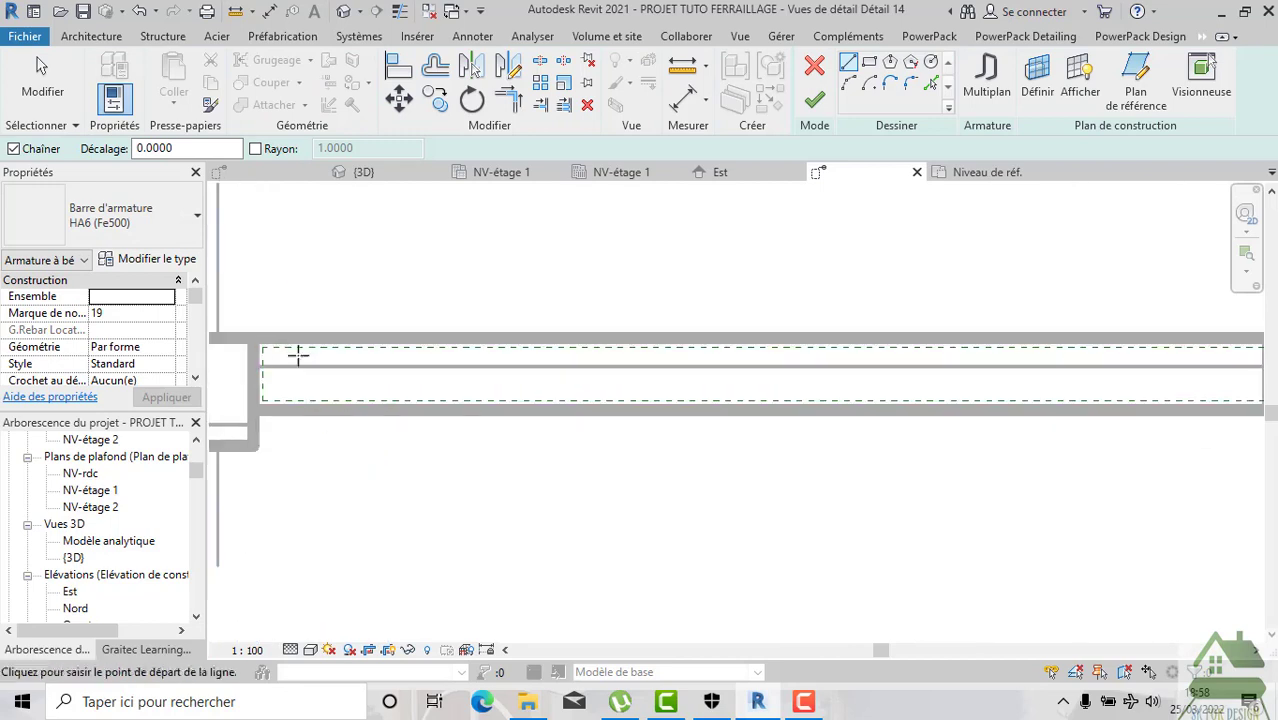
{"action": "left_click", "coordinate": [266, 348]}
{"action": "scroll", "coordinate": [414, 347], "scroll_direction": "down", "scroll_amount": 4}
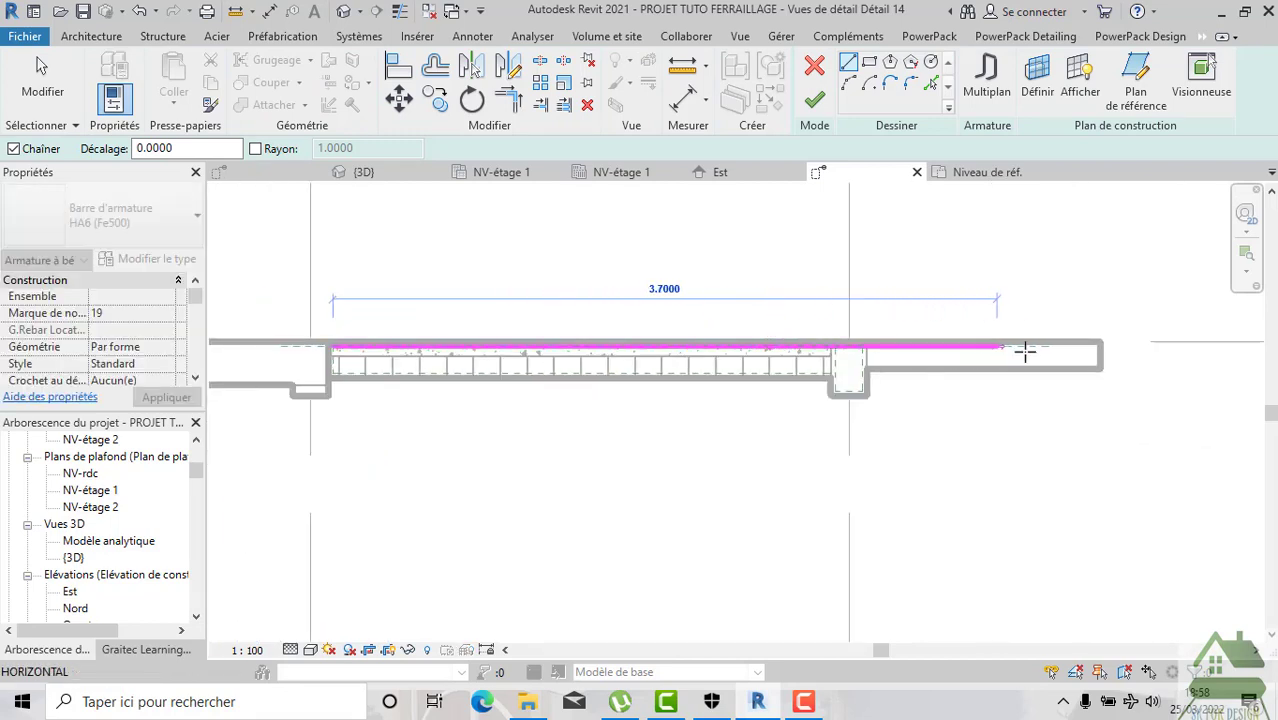
{"action": "scroll", "coordinate": [1075, 347], "scroll_direction": "up", "scroll_amount": 2}
{"action": "scroll", "coordinate": [850, 373], "scroll_direction": "up", "scroll_amount": 2}
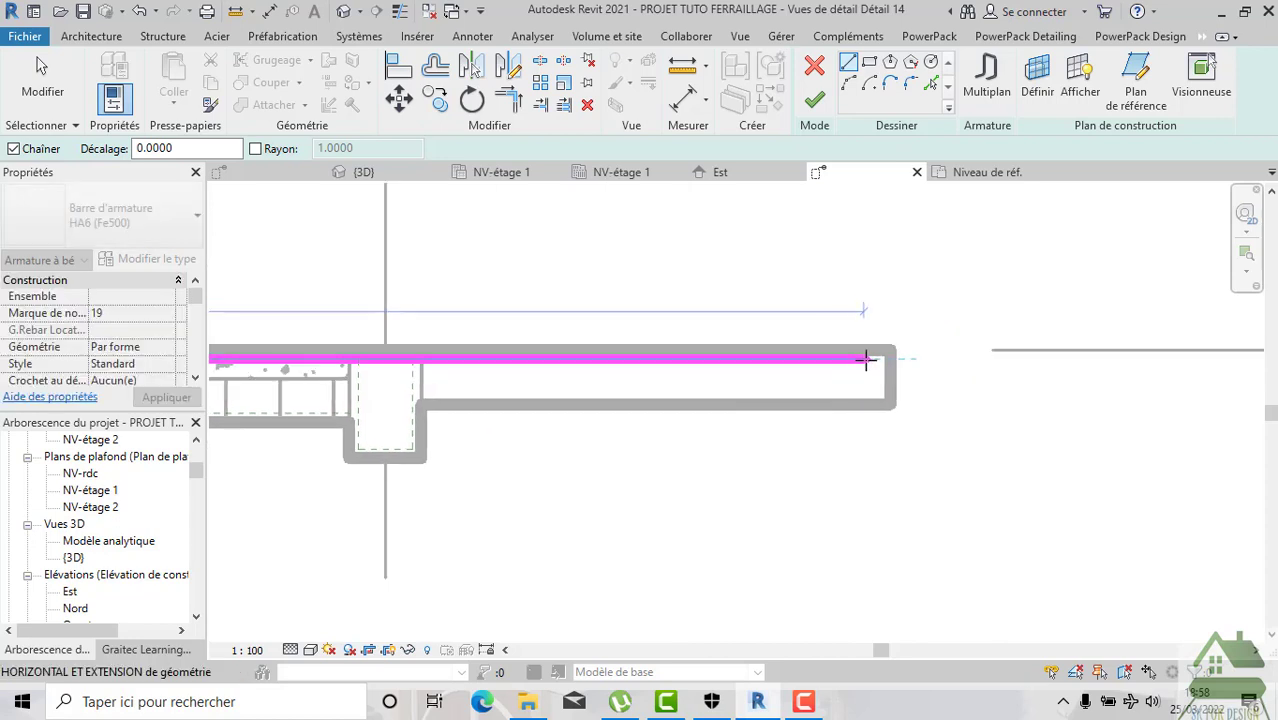
{"action": "scroll", "coordinate": [864, 359], "scroll_direction": "up", "scroll_amount": 1}
{"action": "scroll", "coordinate": [875, 358], "scroll_direction": "up", "scroll_amount": 1}
{"action": "scroll", "coordinate": [877, 356], "scroll_direction": "up", "scroll_amount": 1}
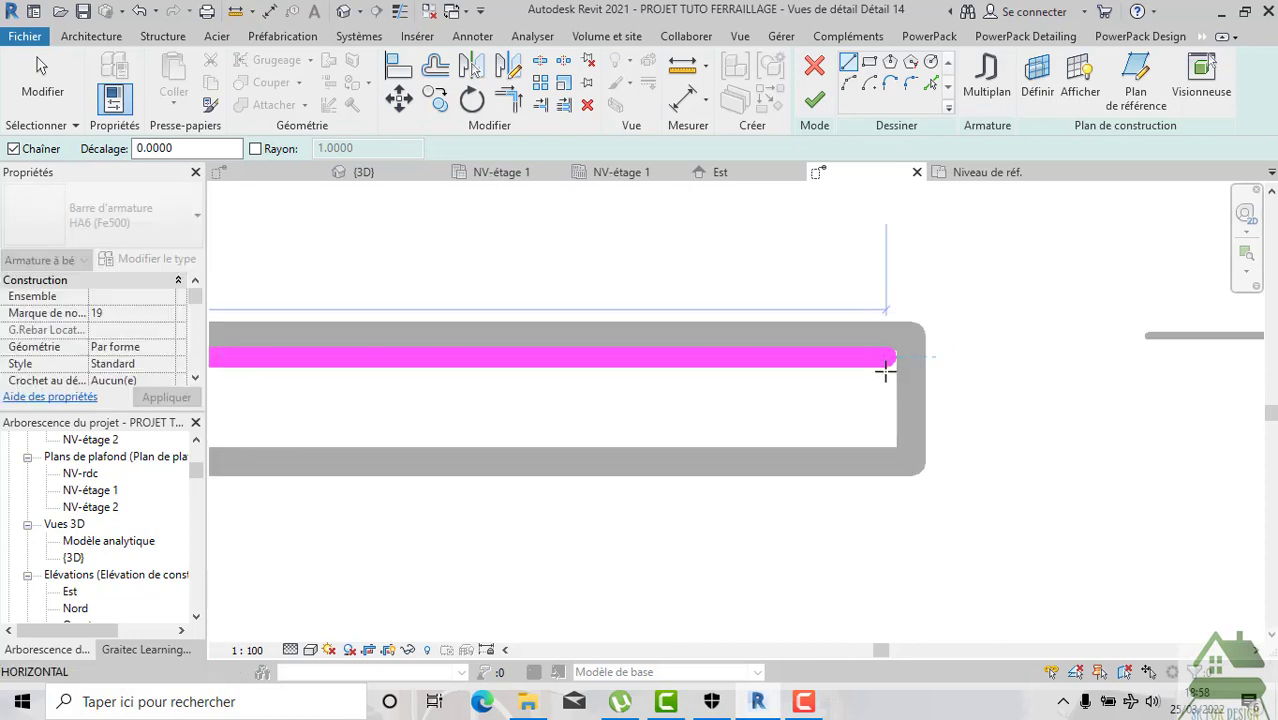
{"action": "scroll", "coordinate": [888, 358], "scroll_direction": "down", "scroll_amount": 1}
{"action": "scroll", "coordinate": [888, 358], "scroll_direction": "down", "scroll_amount": 1}
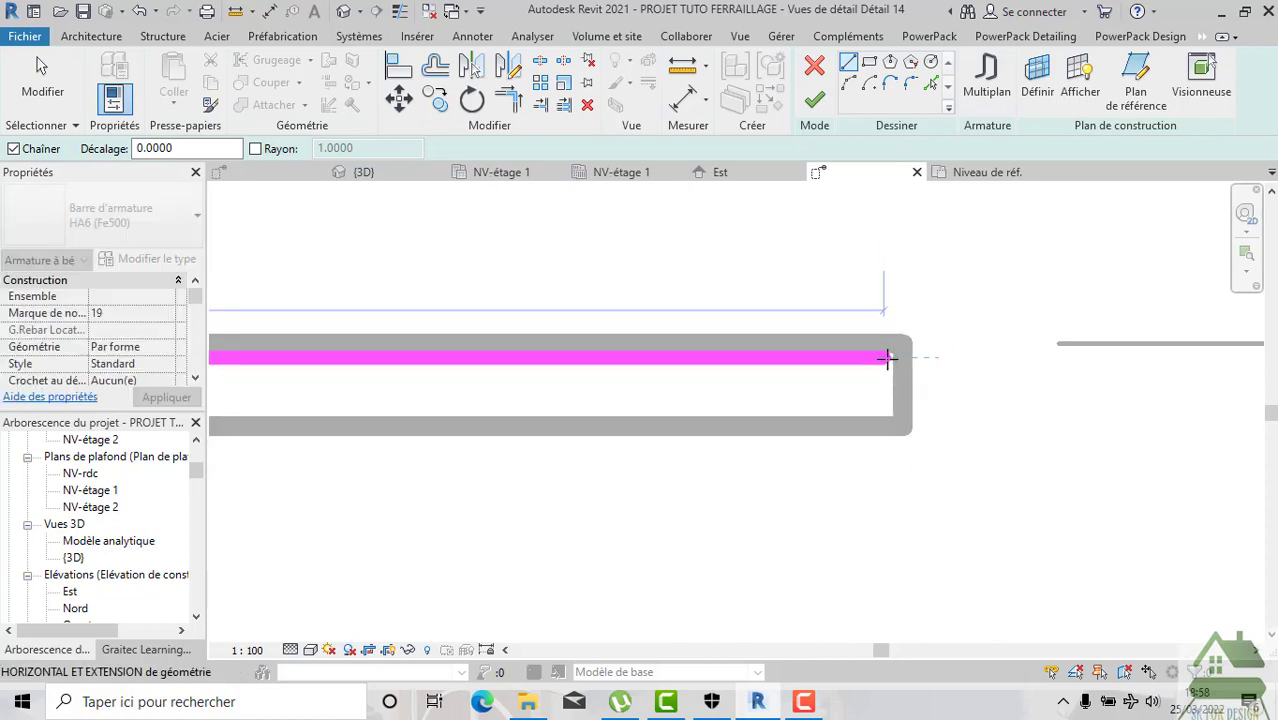
{"action": "scroll", "coordinate": [888, 358], "scroll_direction": "down", "scroll_amount": 1}
{"action": "scroll", "coordinate": [888, 358], "scroll_direction": "down", "scroll_amount": 1}
{"action": "left_click", "coordinate": [888, 358]}
{"action": "key", "text": "Escape"}
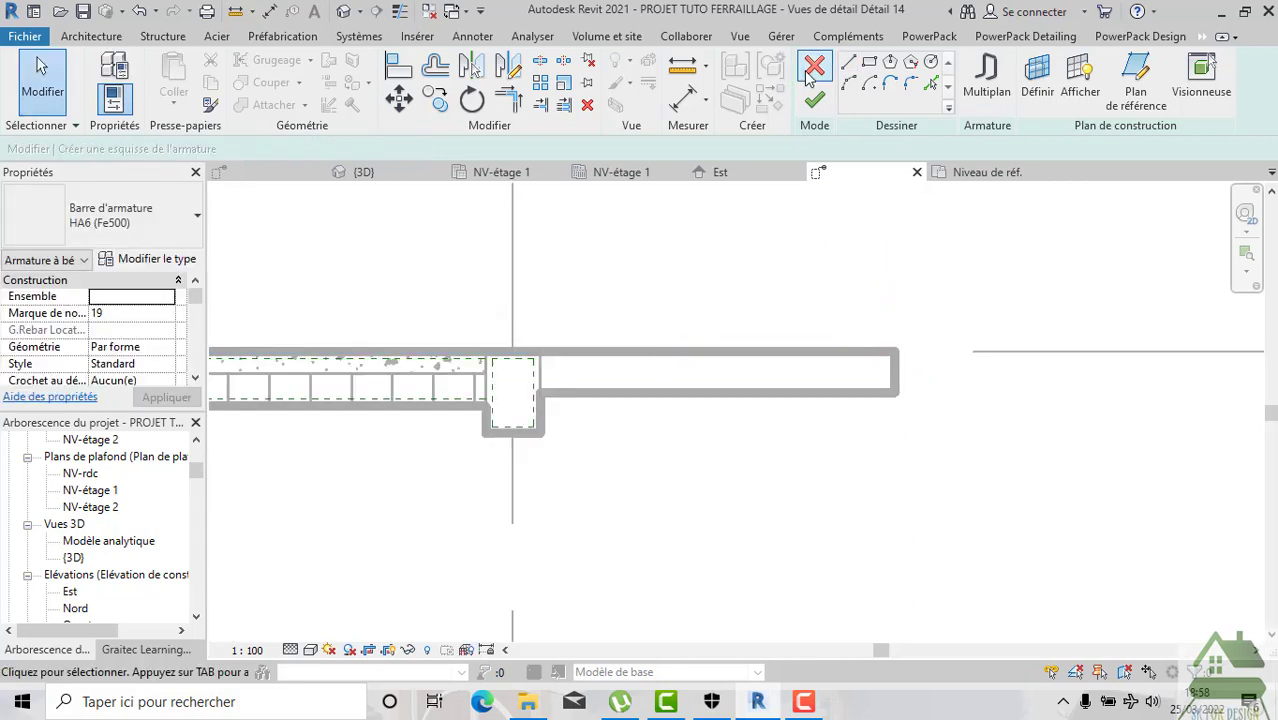
{"action": "left_click", "coordinate": [814, 100]}
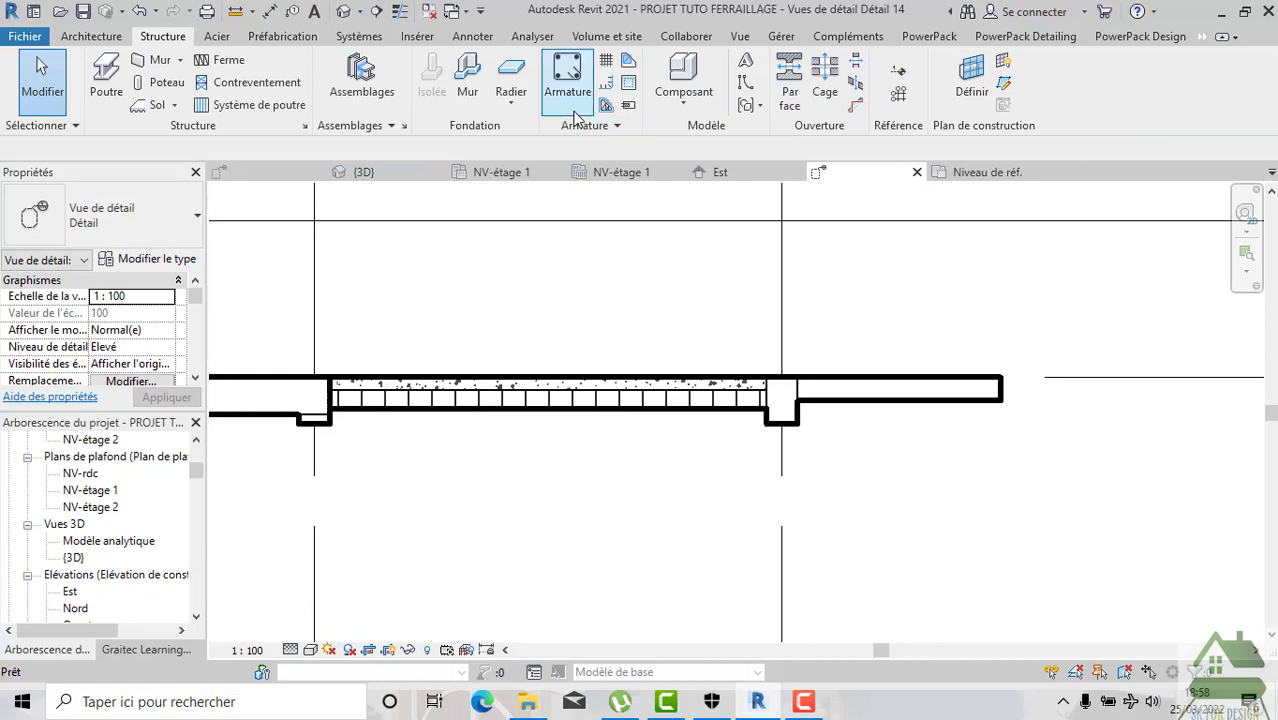
Start rebar placement with the Dessiner l'armature method, hosting it in the slab.
{"action": "left_click", "coordinate": [567, 80]}
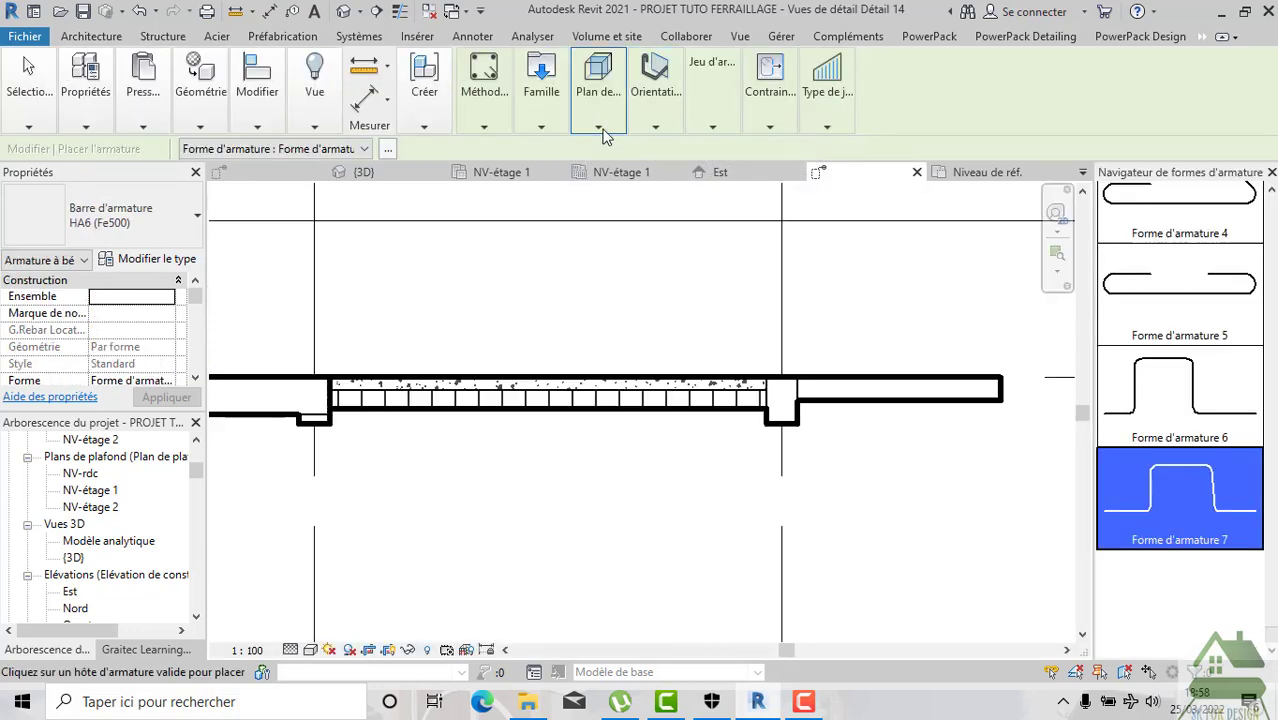
{"action": "left_click", "coordinate": [500, 128]}
{"action": "left_click", "coordinate": [537, 178]}
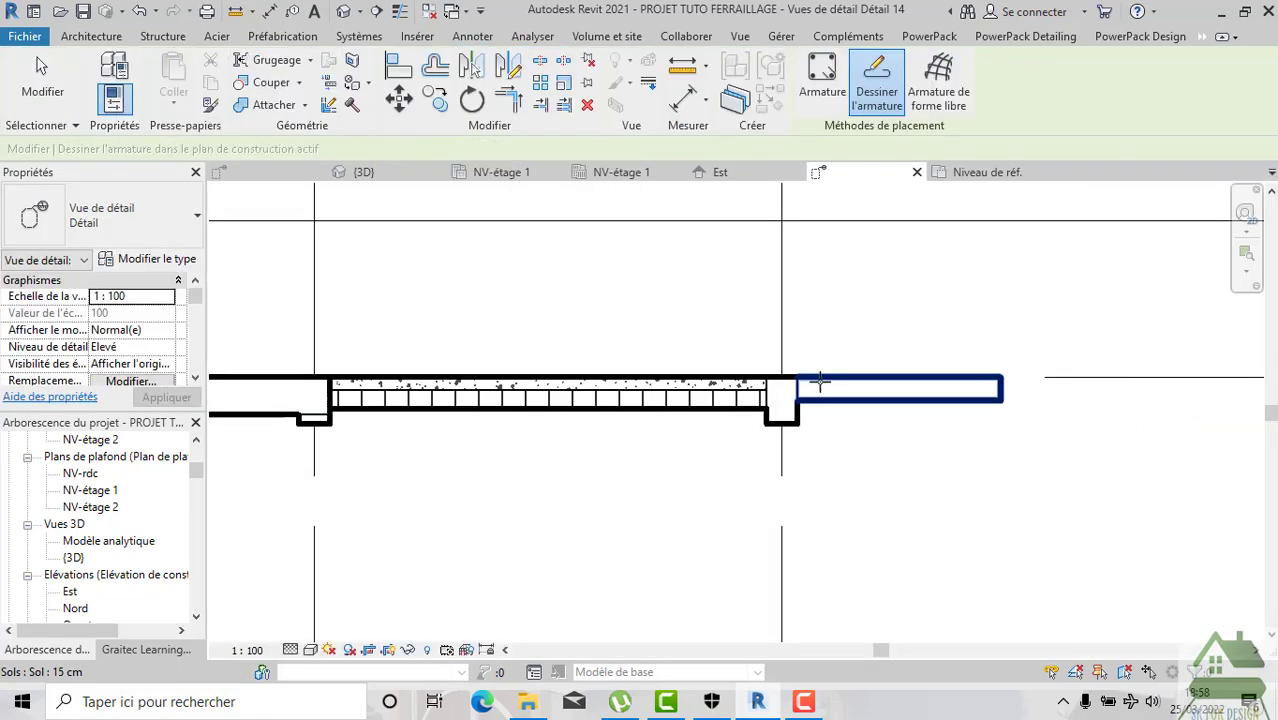
{"action": "left_click", "coordinate": [826, 390]}
Sketch a straight top bar from the slab's right end to its left end and finish.
{"action": "scroll", "coordinate": [960, 385], "scroll_direction": "up", "scroll_amount": 1}
{"action": "scroll", "coordinate": [1012, 375], "scroll_direction": "up", "scroll_amount": 2}
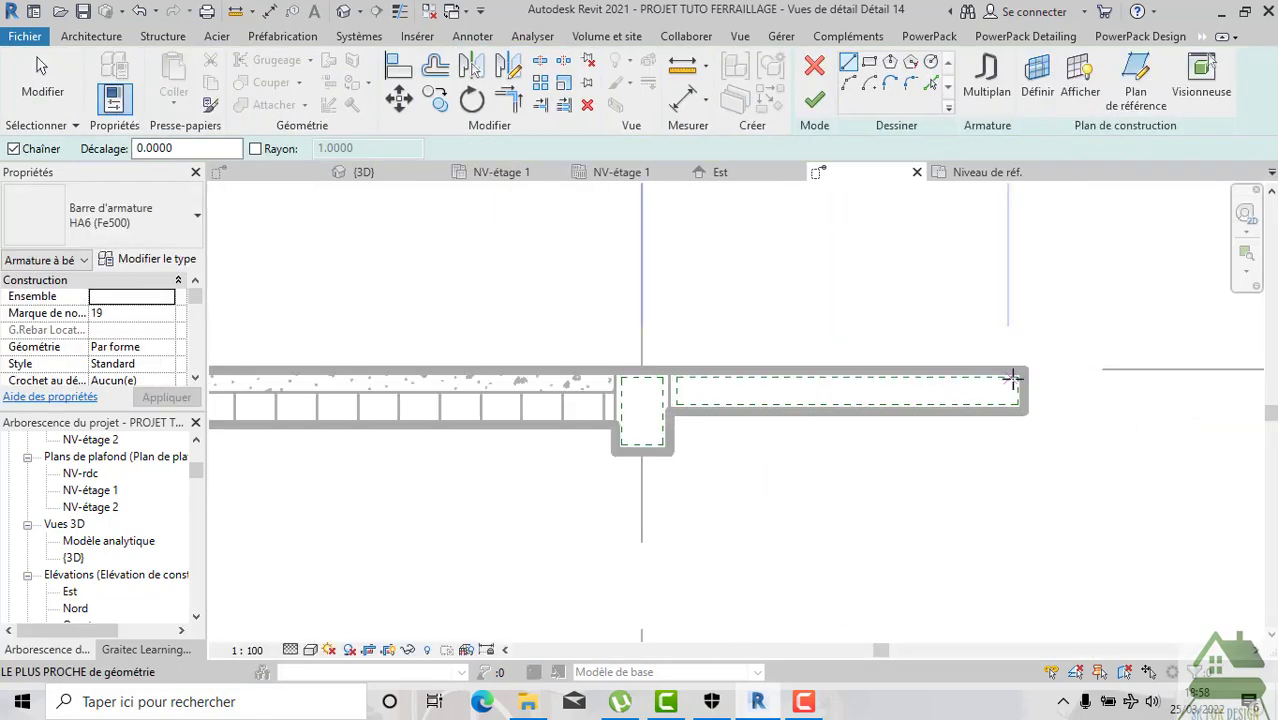
{"action": "left_click", "coordinate": [1012, 376]}
{"action": "middle_click_drag", "start_coordinate": [614, 389], "coordinate": [745, 381]}
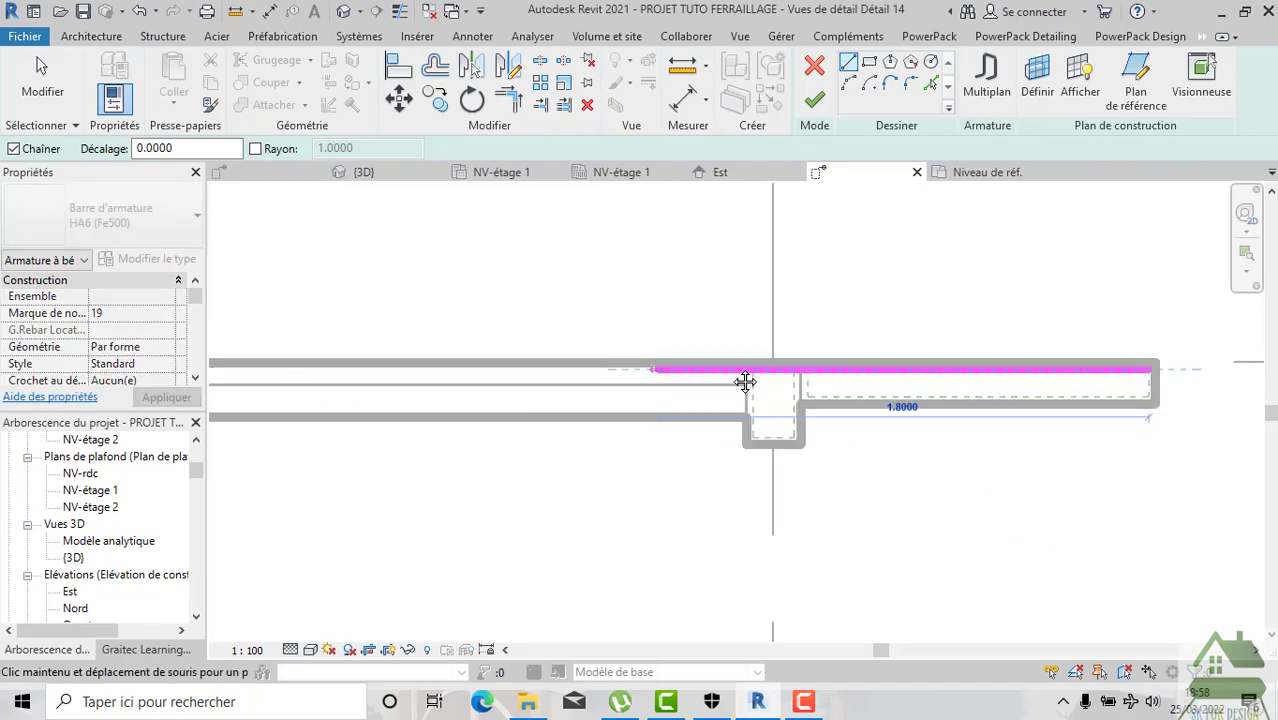
{"action": "scroll", "coordinate": [745, 381], "scroll_direction": "down", "scroll_amount": 2}
{"action": "scroll", "coordinate": [340, 362], "scroll_direction": "up", "scroll_amount": 2}
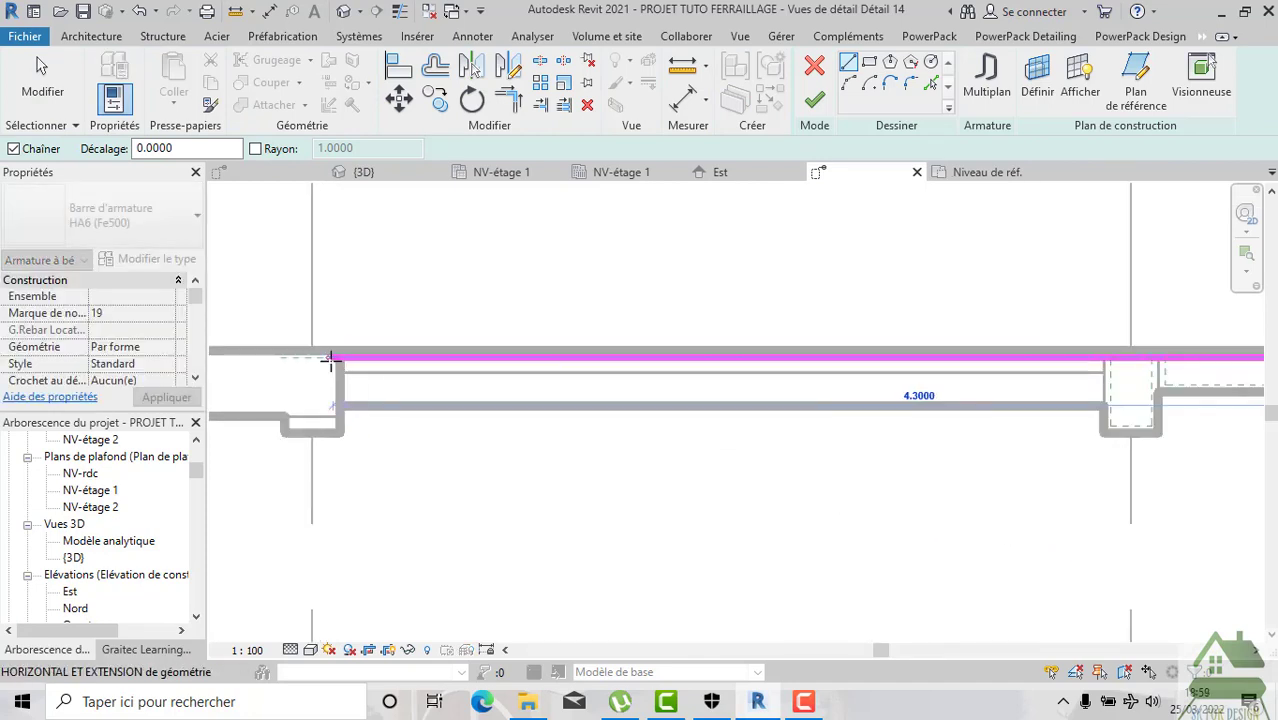
{"action": "left_click", "coordinate": [332, 359]}
{"action": "scroll", "coordinate": [417, 380], "scroll_direction": "down", "scroll_amount": 3}
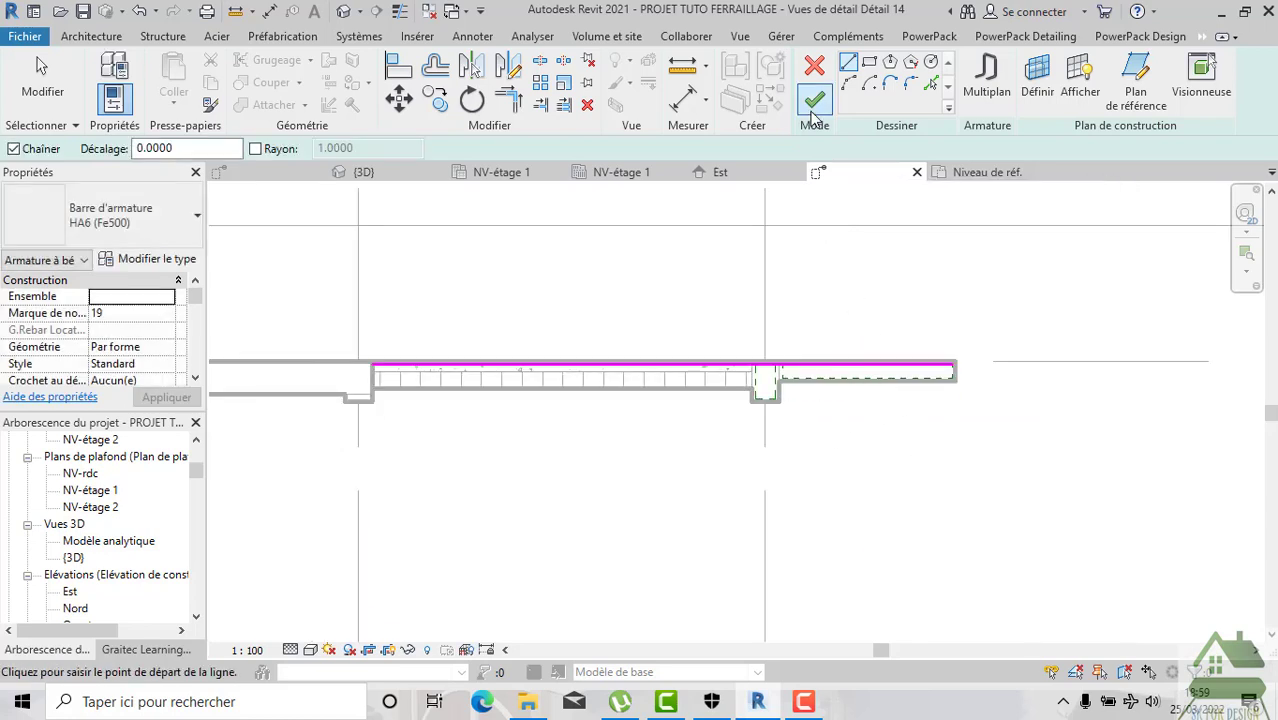
{"action": "left_click", "coordinate": [814, 100]}
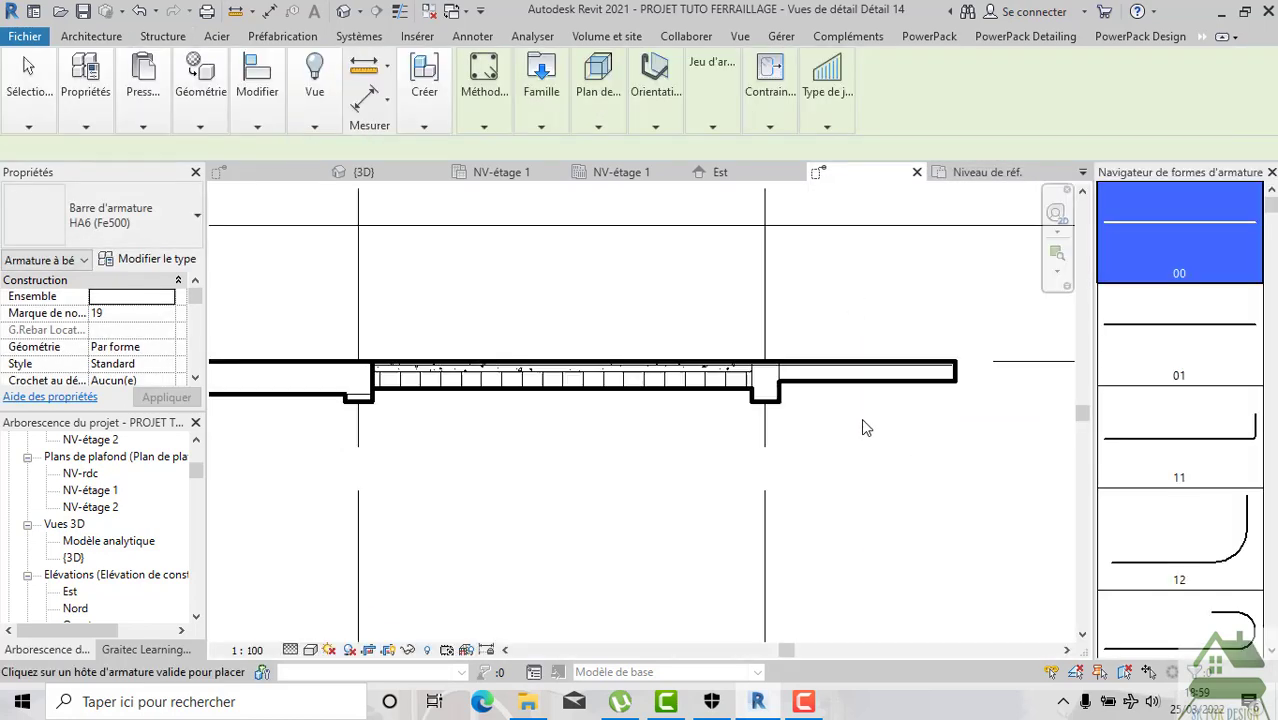
{"action": "scroll", "coordinate": [836, 300], "scroll_direction": "up", "scroll_amount": 2}
{"action": "scroll", "coordinate": [786, 375], "scroll_direction": "up", "scroll_amount": 3}
{"action": "scroll", "coordinate": [660, 355], "scroll_direction": "down", "scroll_amount": 2}
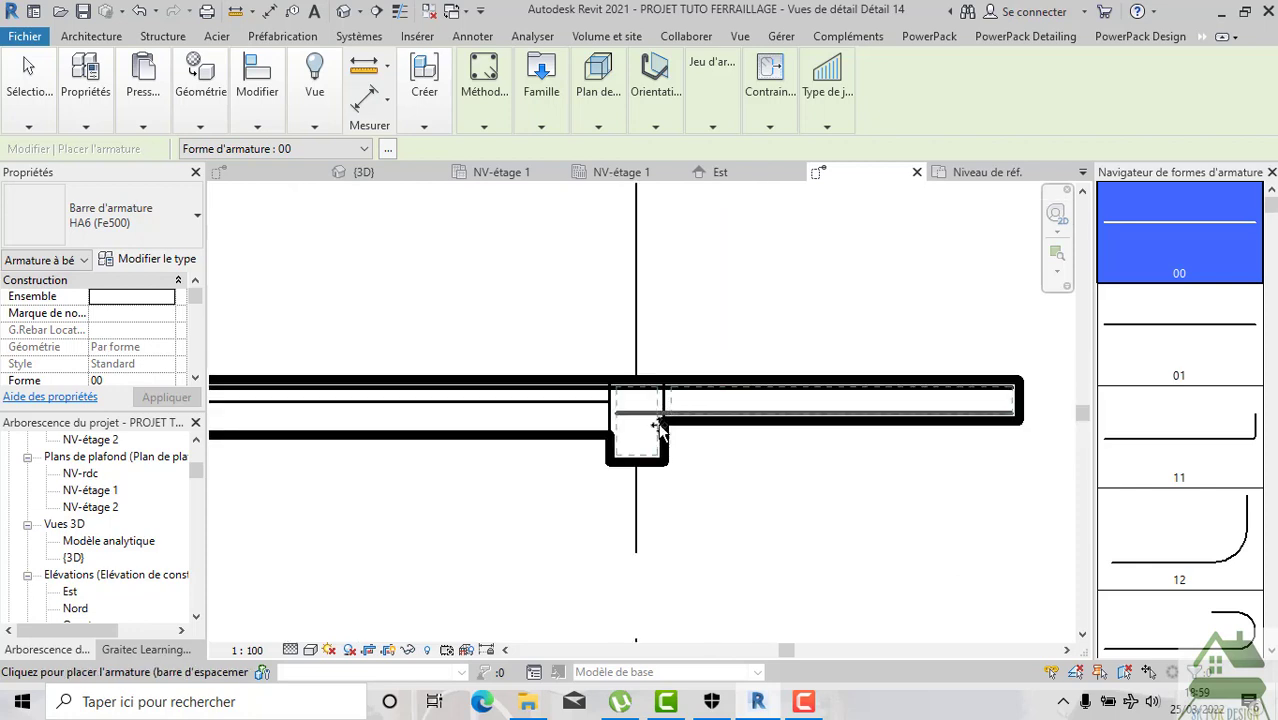
Set the view scale to 1:20 and stop placing rebar.
{"action": "left_click", "coordinate": [250, 651]}
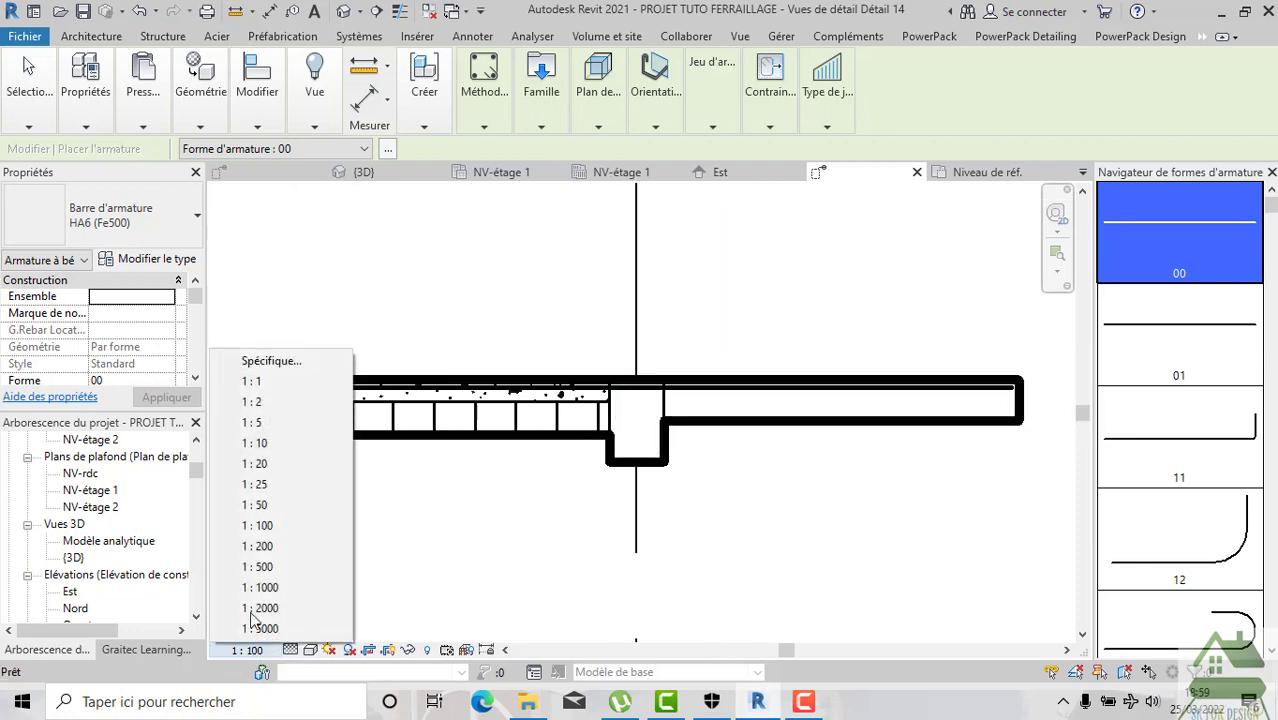
{"action": "left_click", "coordinate": [262, 466]}
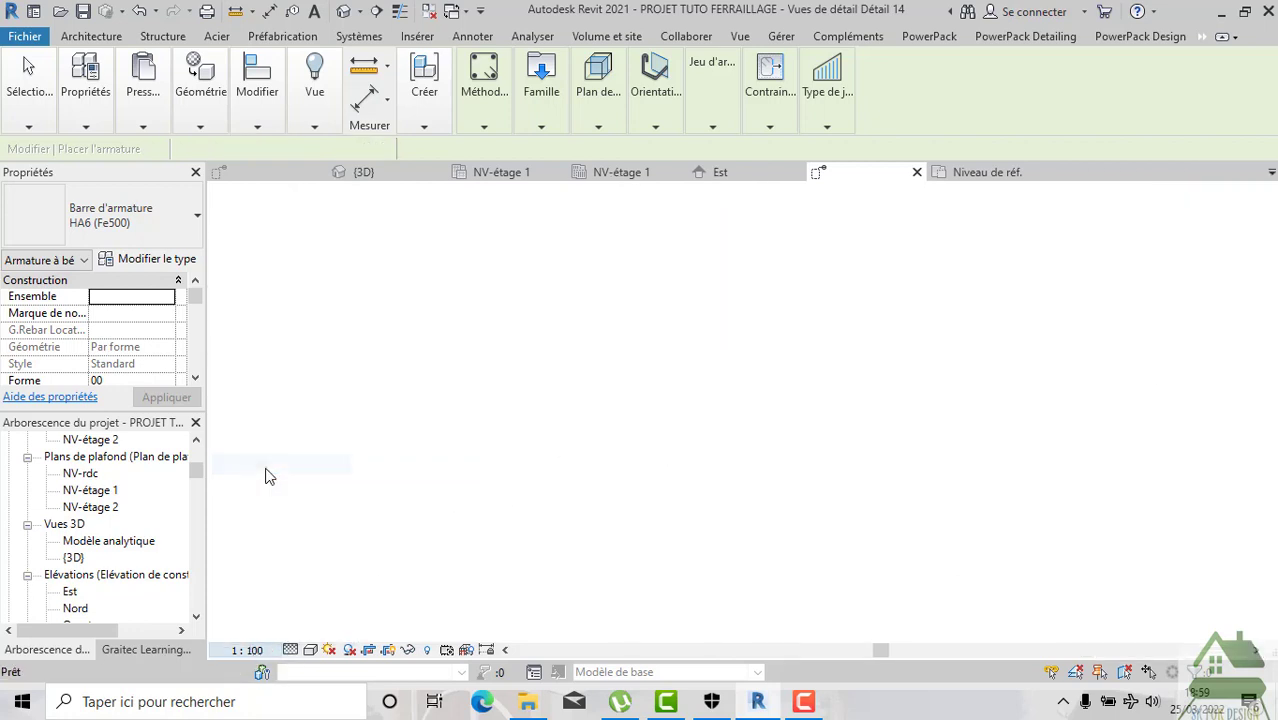
{"action": "key", "text": "Escape"}
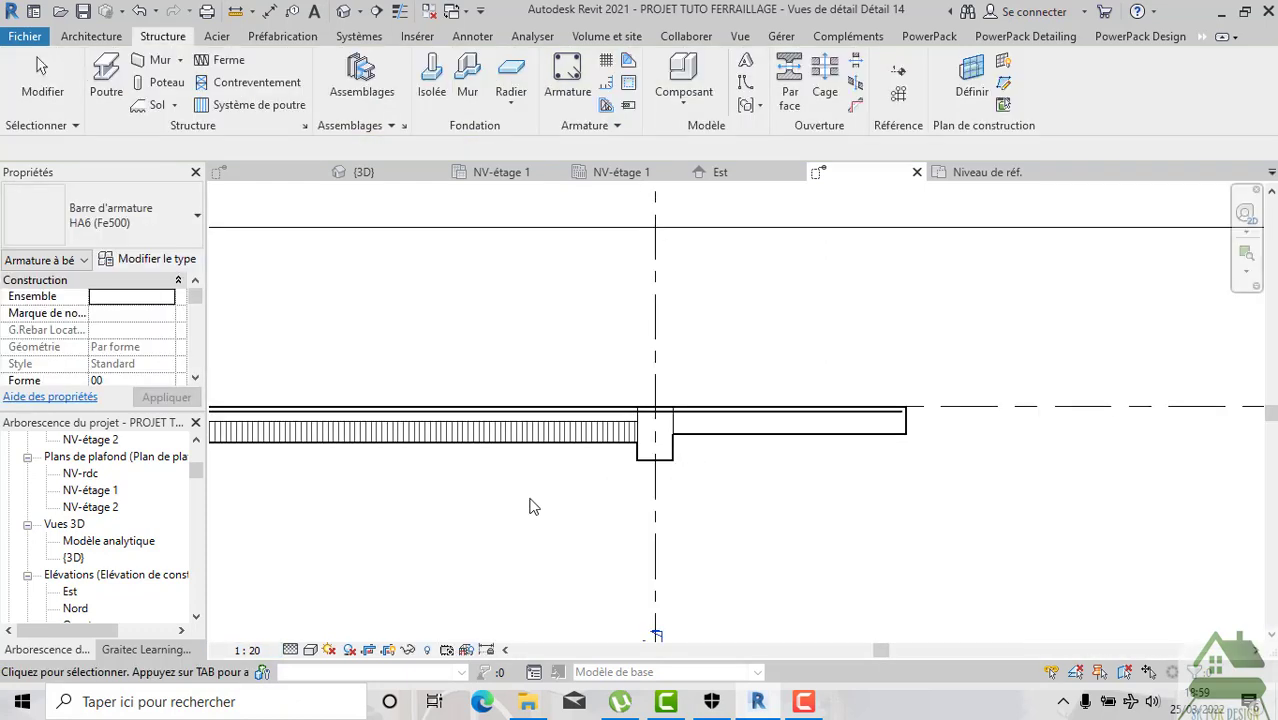
Select the slab's top bar and change its type to HA12 (Fe400).
{"action": "scroll", "coordinate": [560, 470], "scroll_direction": "up", "scroll_amount": 1}
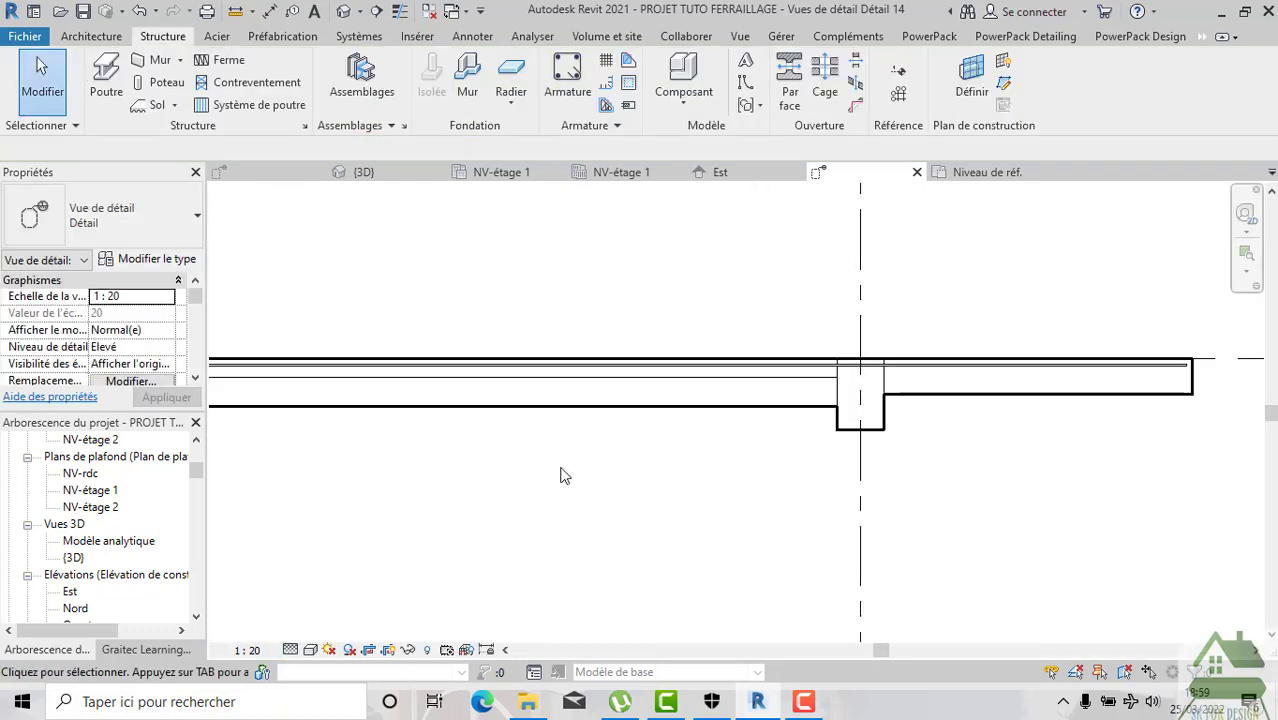
{"action": "scroll", "coordinate": [599, 457], "scroll_direction": "up", "scroll_amount": 1}
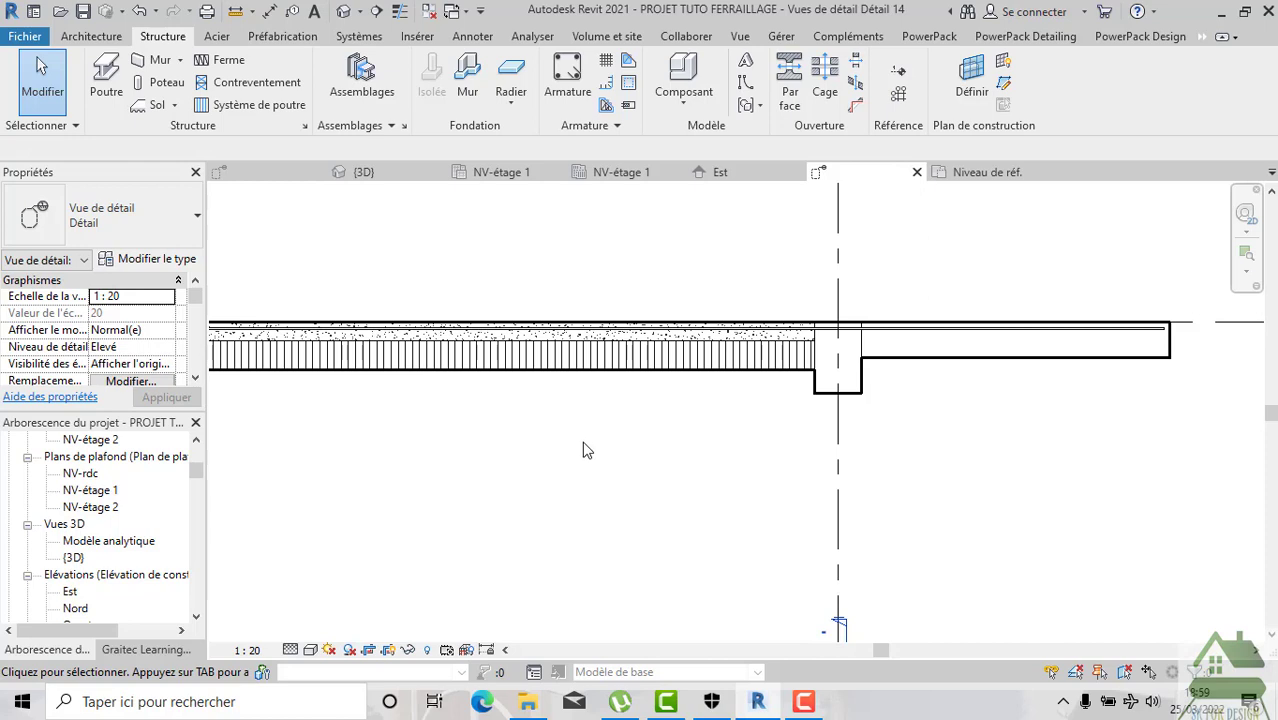
{"action": "scroll", "coordinate": [1110, 305], "scroll_direction": "up", "scroll_amount": 2}
{"action": "middle_click_drag", "start_coordinate": [1093, 456], "coordinate": [998, 485]}
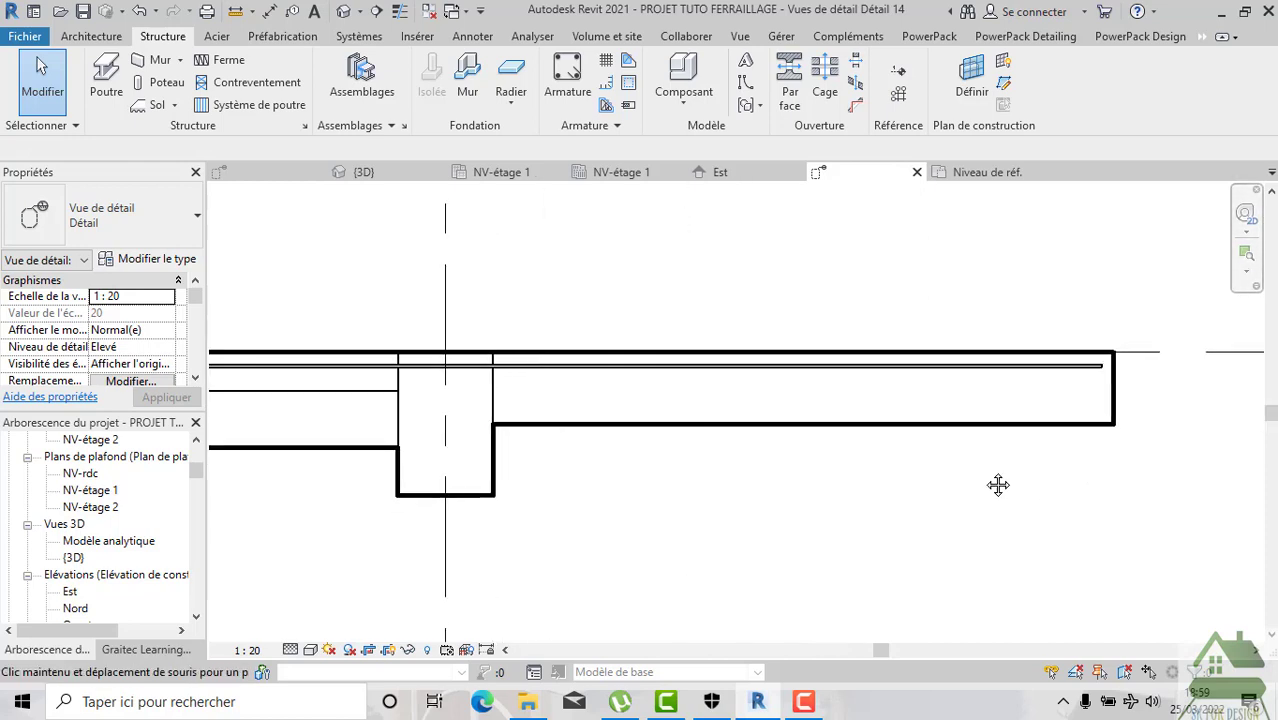
{"action": "left_click", "coordinate": [1017, 378]}
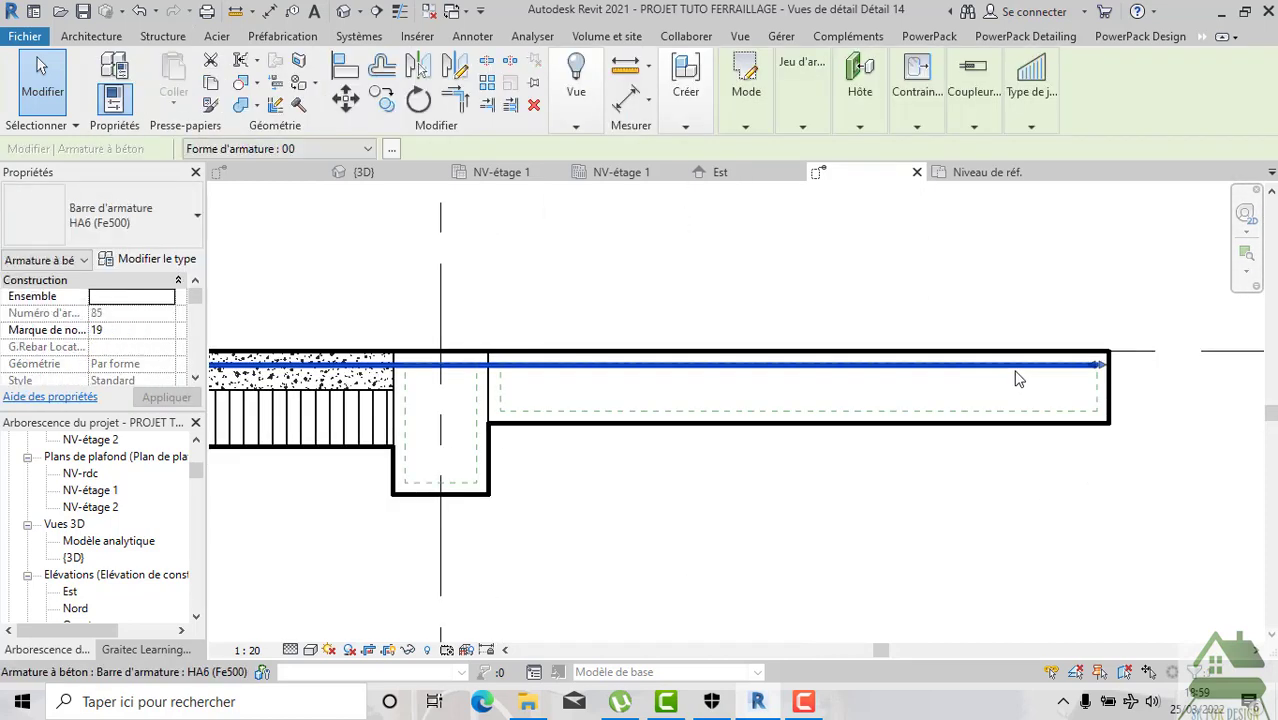
{"action": "left_click", "coordinate": [163, 240]}
{"action": "scroll", "coordinate": [105, 400], "scroll_direction": "down", "scroll_amount": 1}
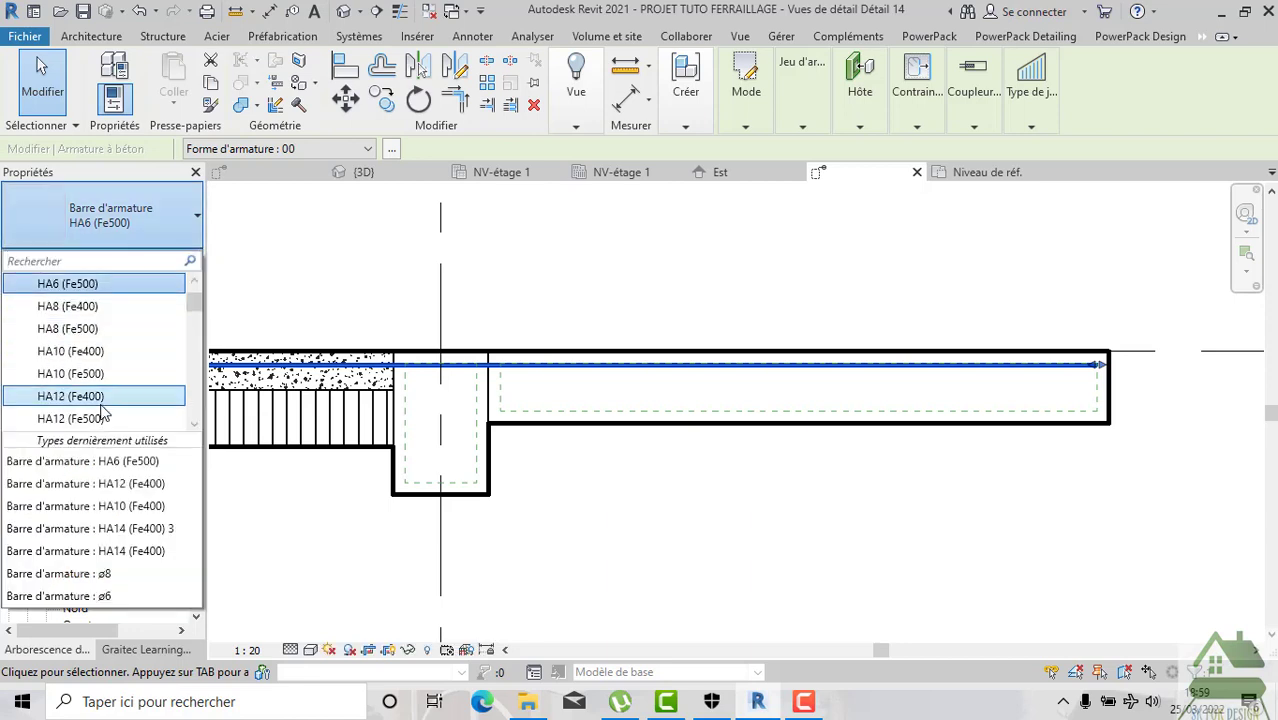
{"action": "left_click", "coordinate": [70, 396]}
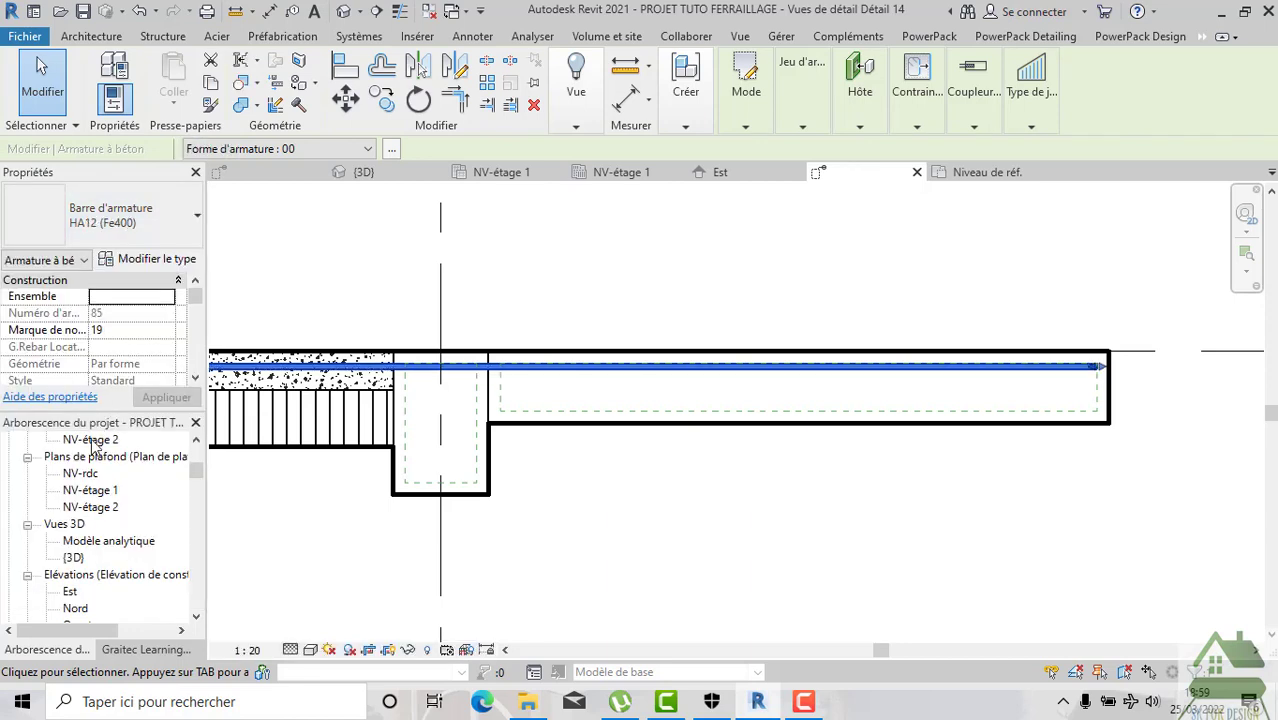
{"action": "scroll", "coordinate": [90, 445], "scroll_direction": "down", "scroll_amount": 2}
{"action": "scroll", "coordinate": [90, 445], "scroll_direction": "down", "scroll_amount": 1}
{"action": "scroll", "coordinate": [90, 445], "scroll_direction": "down", "scroll_amount": 1}
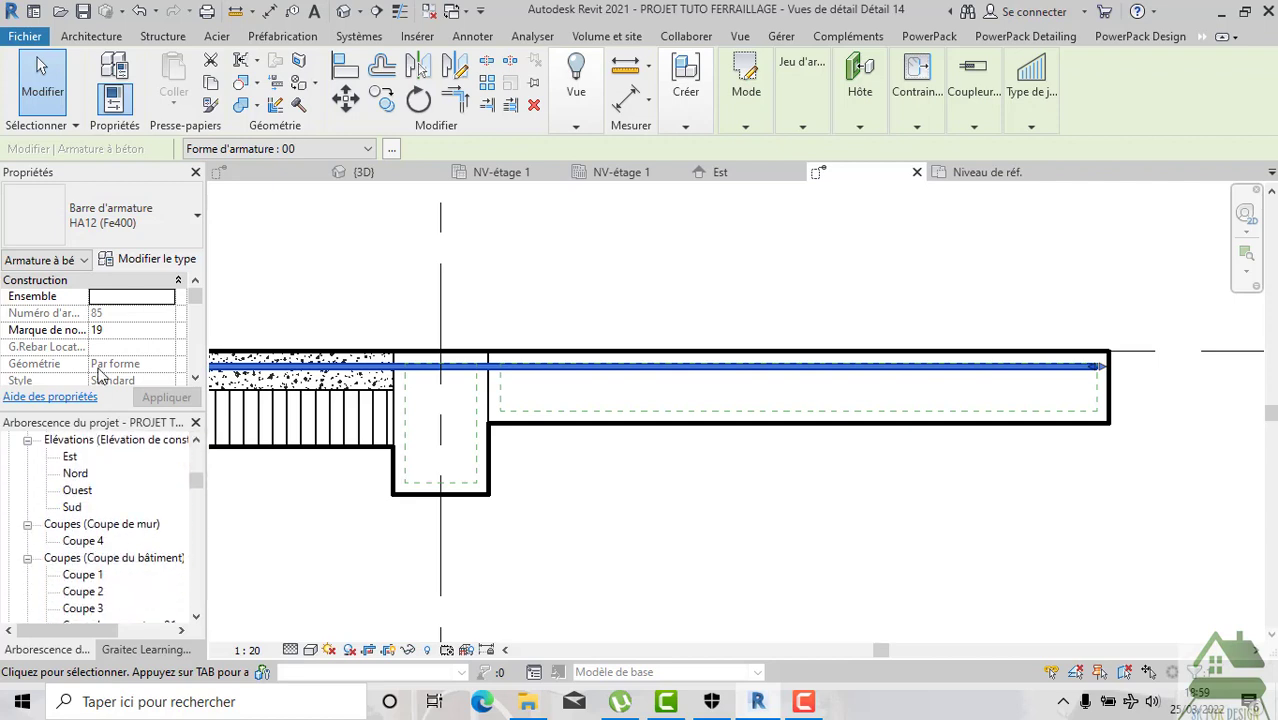
{"action": "scroll", "coordinate": [142, 328], "scroll_direction": "down", "scroll_amount": 2}
{"action": "scroll", "coordinate": [148, 322], "scroll_direction": "down", "scroll_amount": 2}
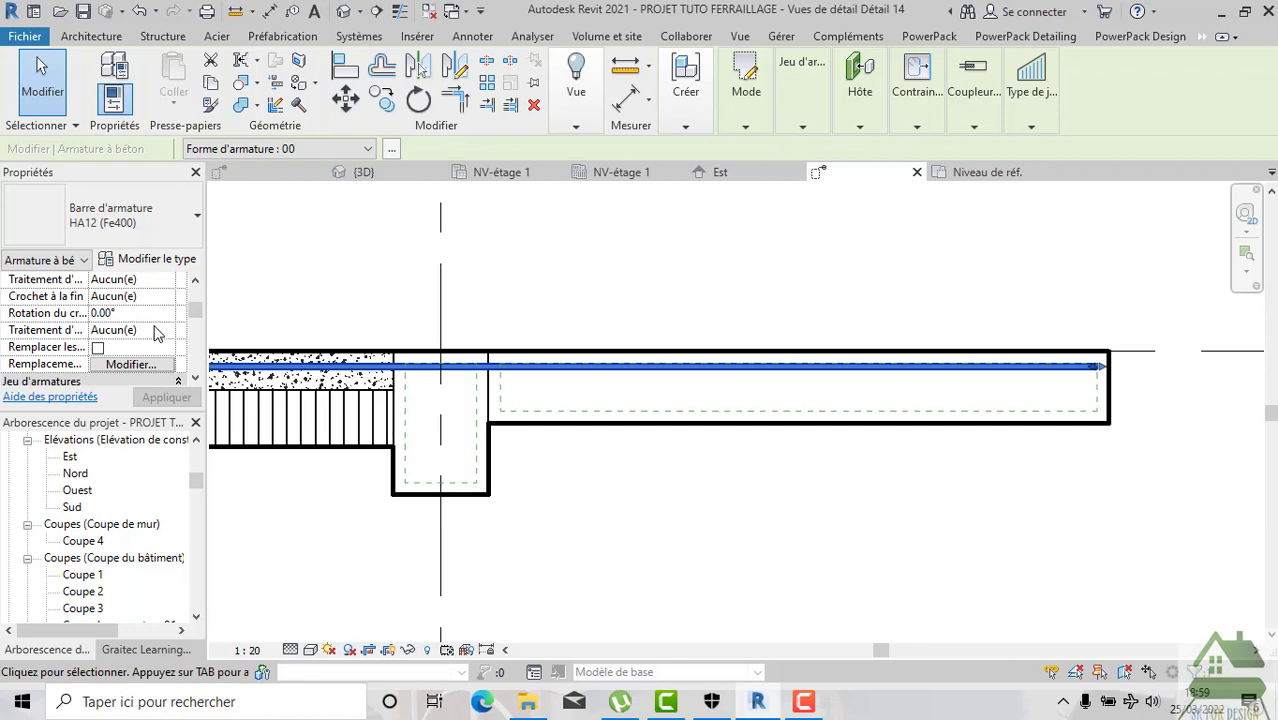
Apply a Standard - 135 deg. start hook to the HA12 (Fe400) bar and open its type properties.
{"action": "scroll", "coordinate": [152, 298], "scroll_direction": "up", "scroll_amount": 2}
{"action": "left_click", "coordinate": [168, 298]}
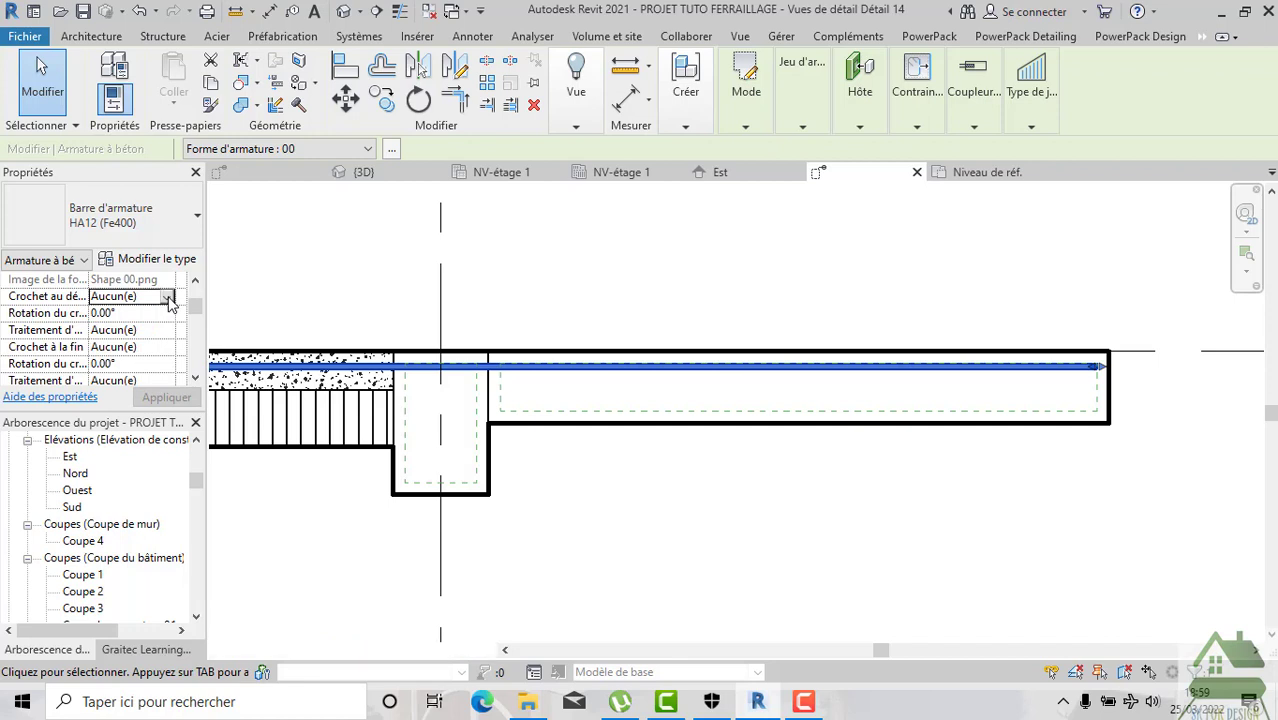
{"action": "left_click", "coordinate": [168, 297]}
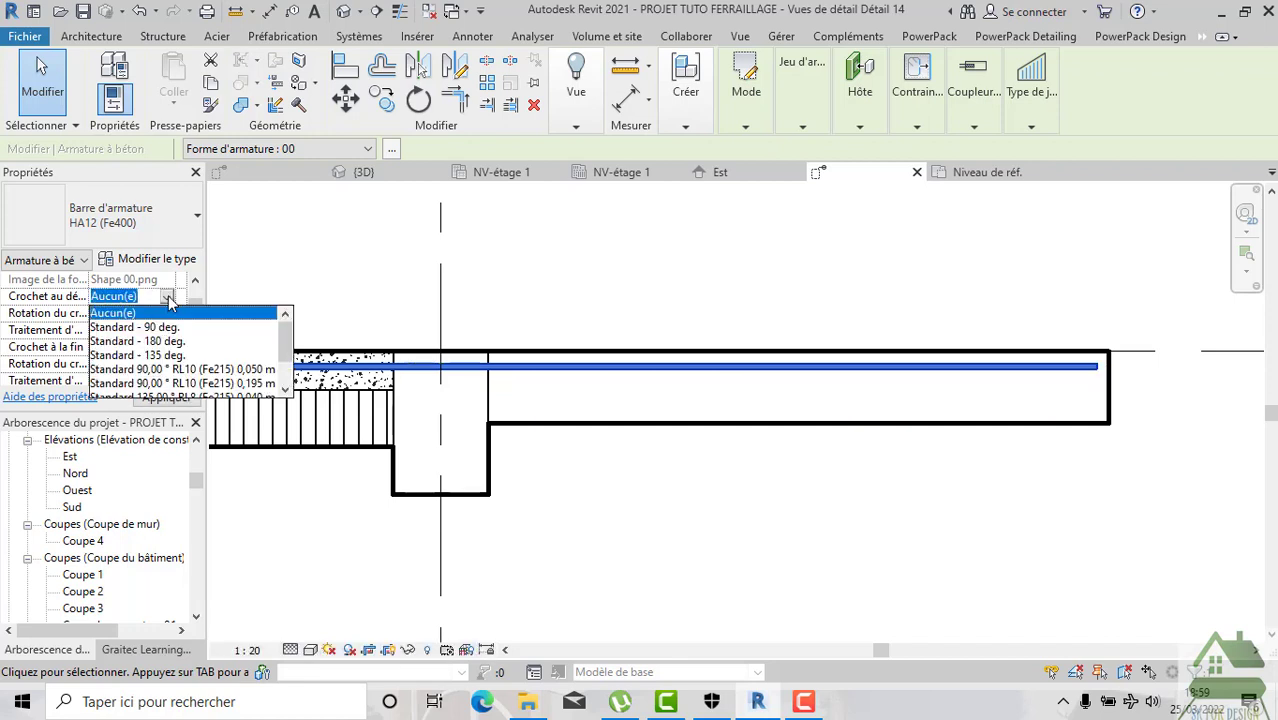
{"action": "left_click", "coordinate": [172, 355]}
{"action": "left_click", "coordinate": [166, 398]}
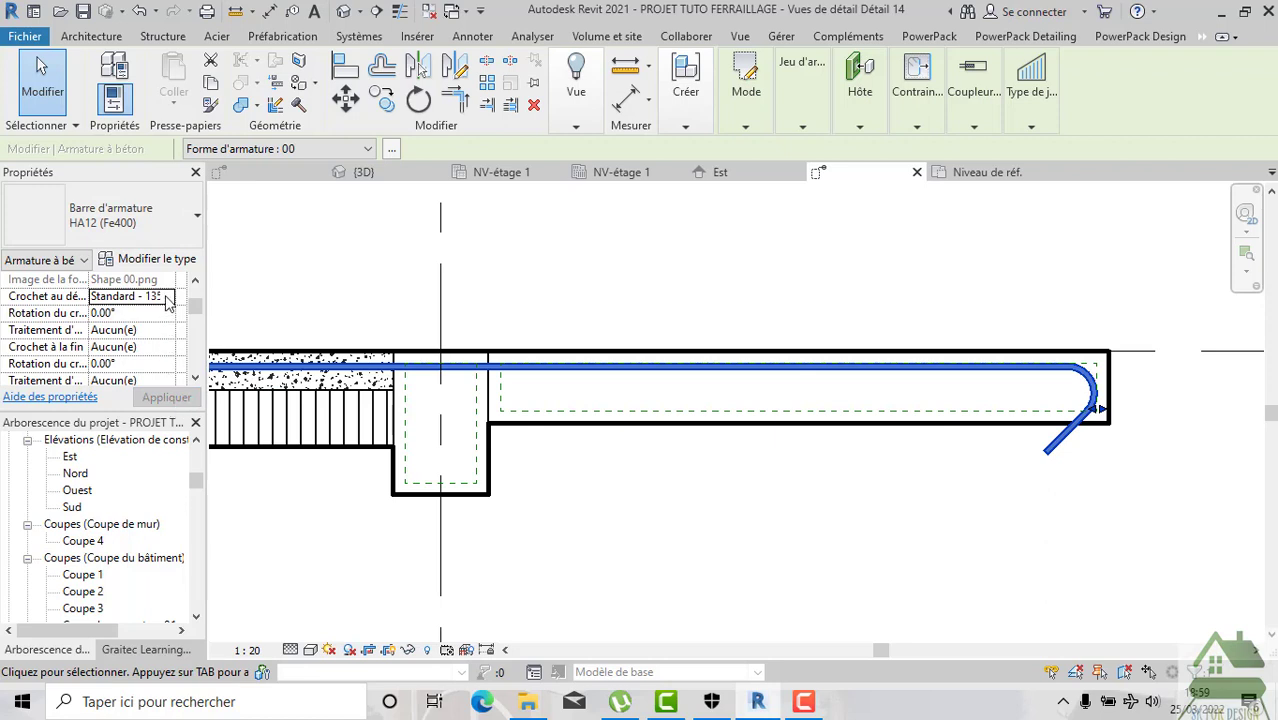
{"action": "double_click", "coordinate": [166, 297]}
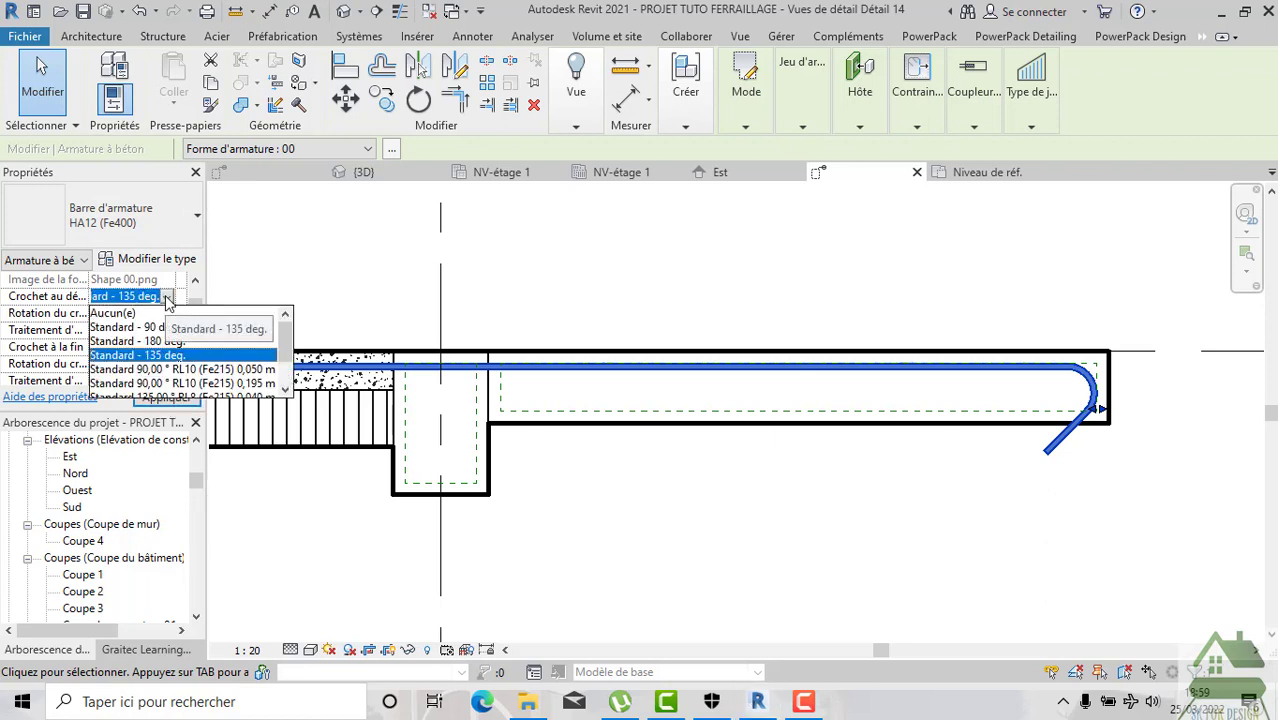
{"action": "left_click", "coordinate": [166, 298]}
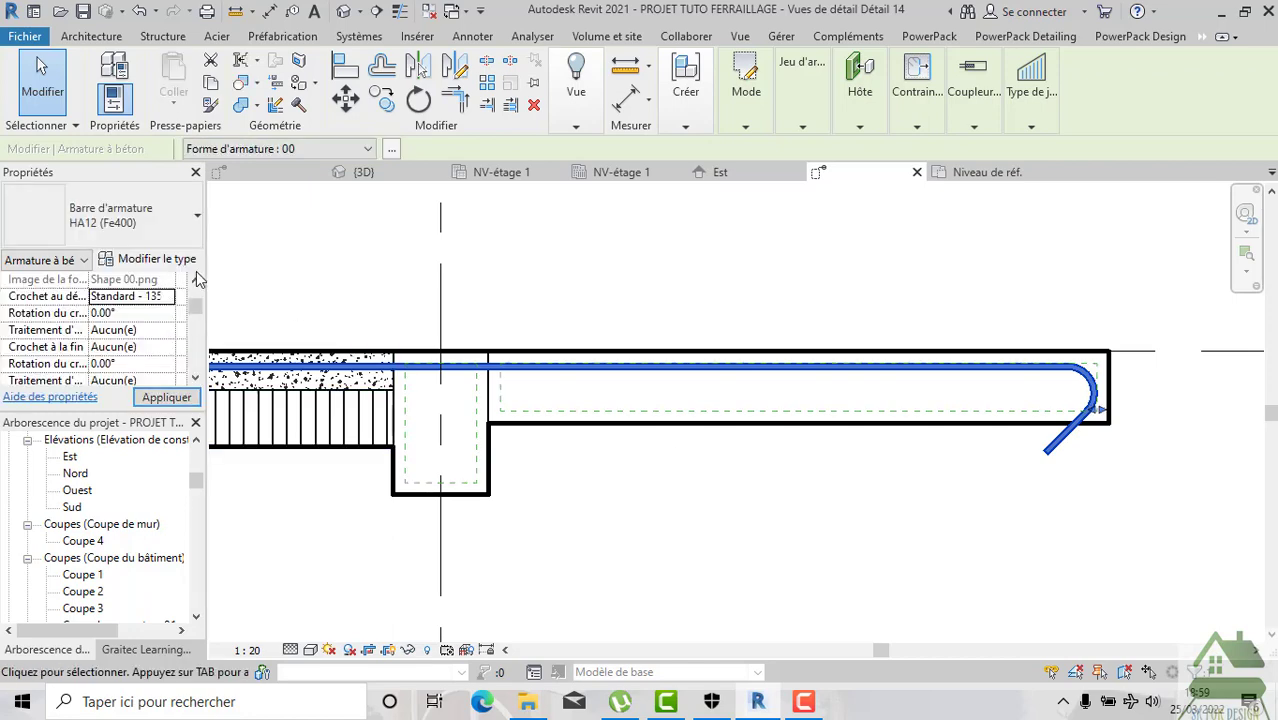
{"action": "left_click", "coordinate": [182, 260]}
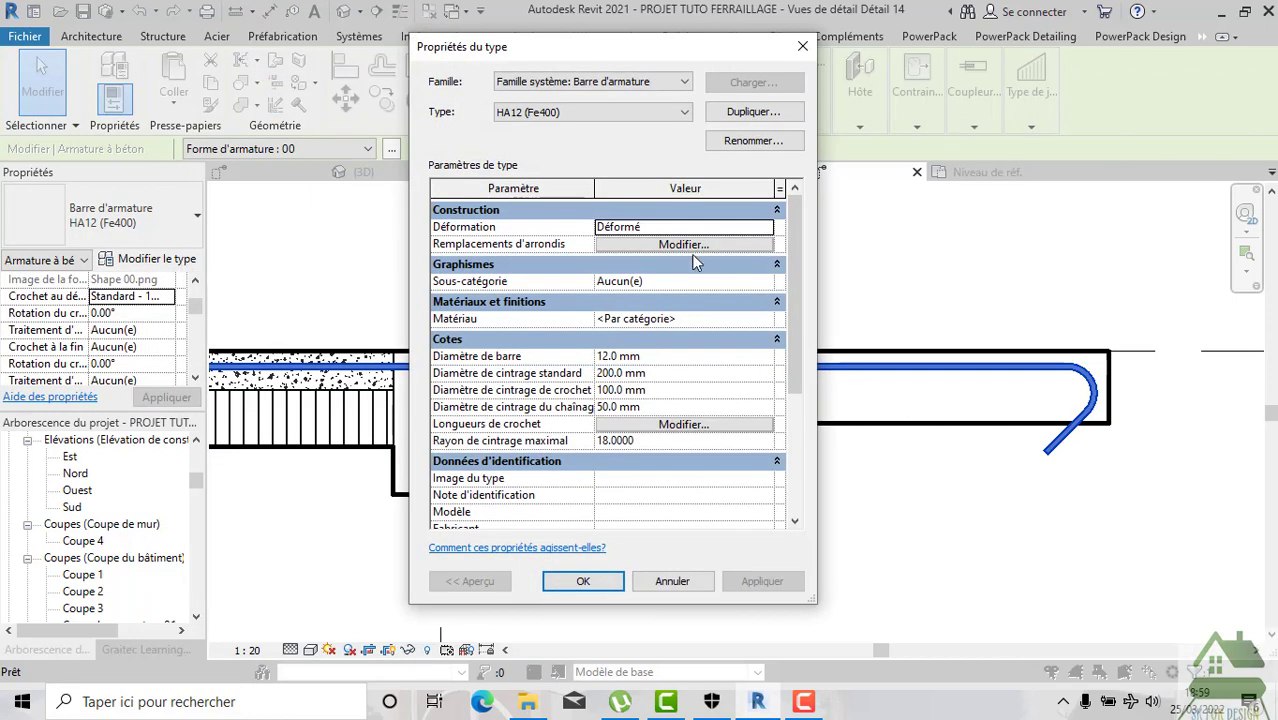
Duplicate the bar type as HA12 (Fe400) 2 with a 100 mm standard bend diameter.
{"action": "left_click", "coordinate": [750, 112]}
{"action": "left_click", "coordinate": [600, 366]}
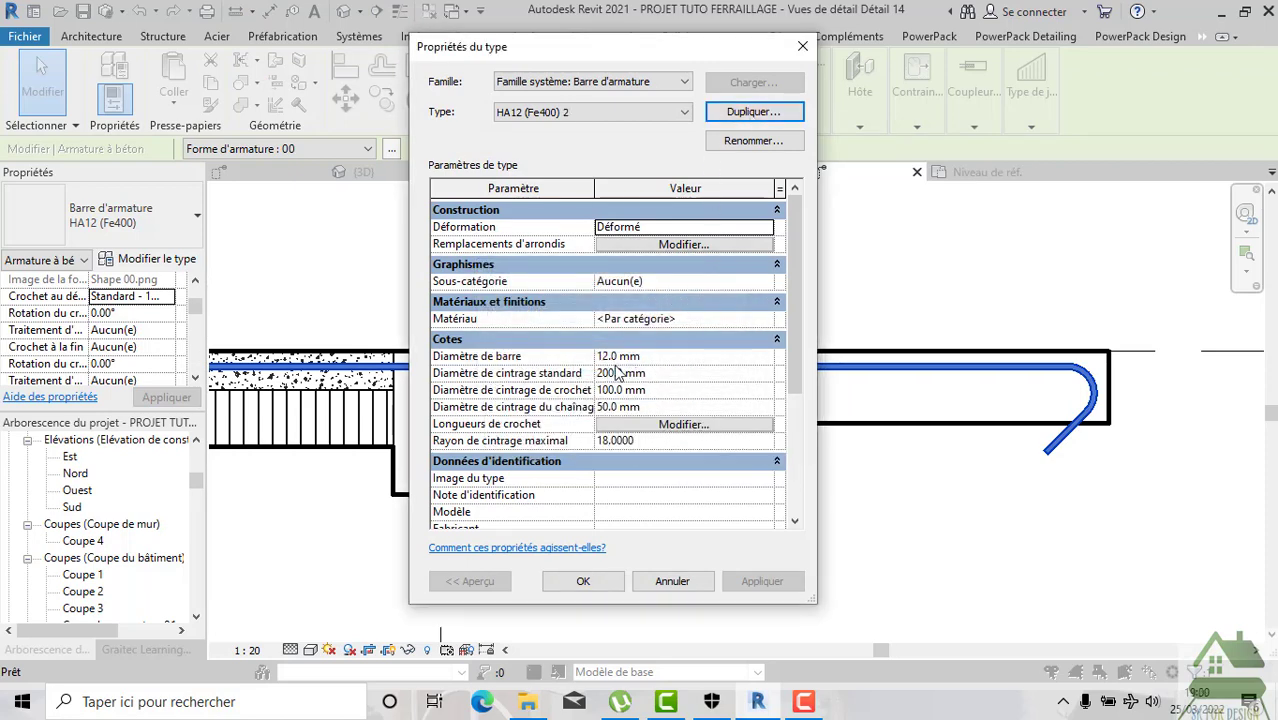
{"action": "left_click", "coordinate": [668, 374]}
{"action": "type", "text": "100"}
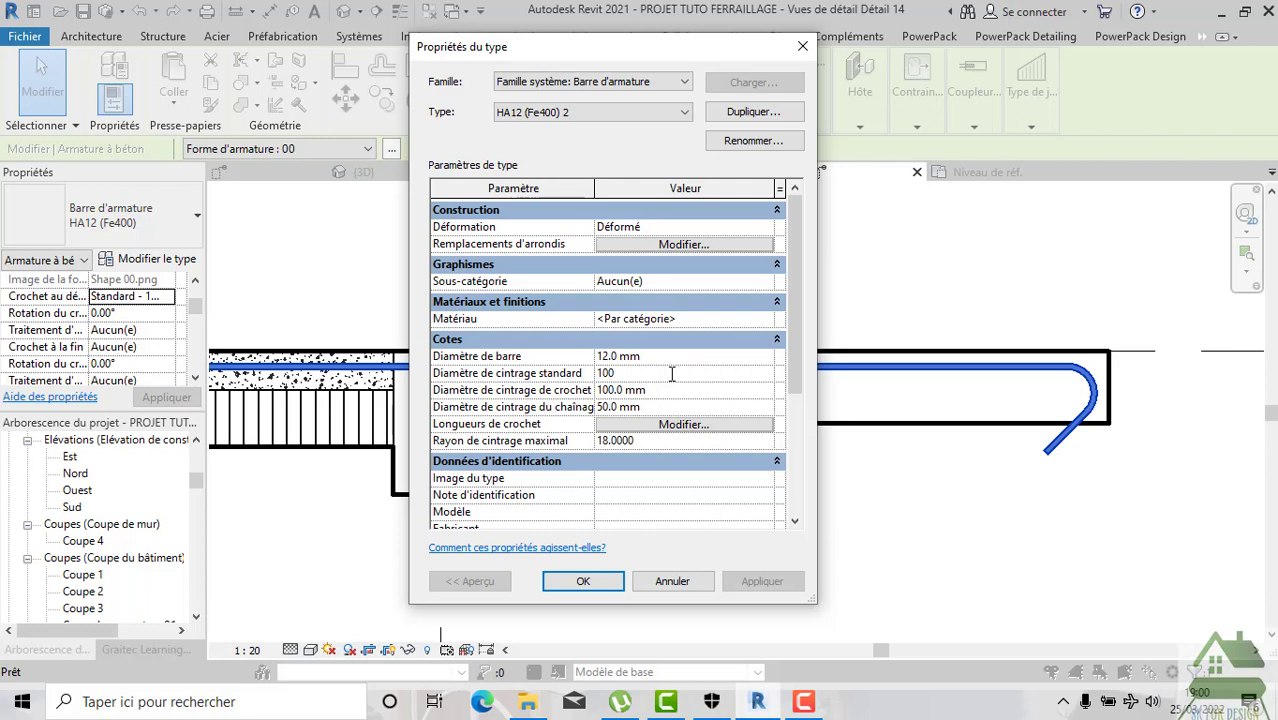
{"action": "left_click", "coordinate": [584, 582]}
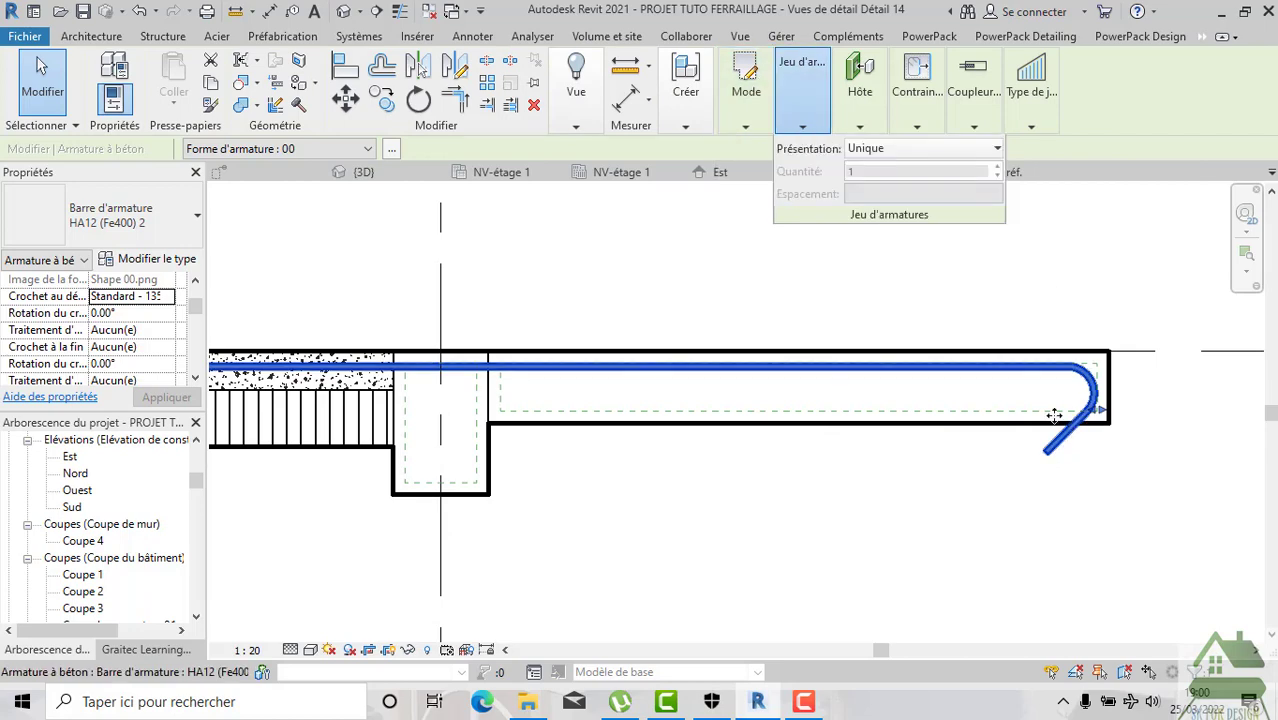
Edit the top bar's sketch so its 135° hook is flipped to point upward.
{"action": "mouse_move", "coordinate": [745, 95]}
{"action": "left_click", "coordinate": [743, 172]}
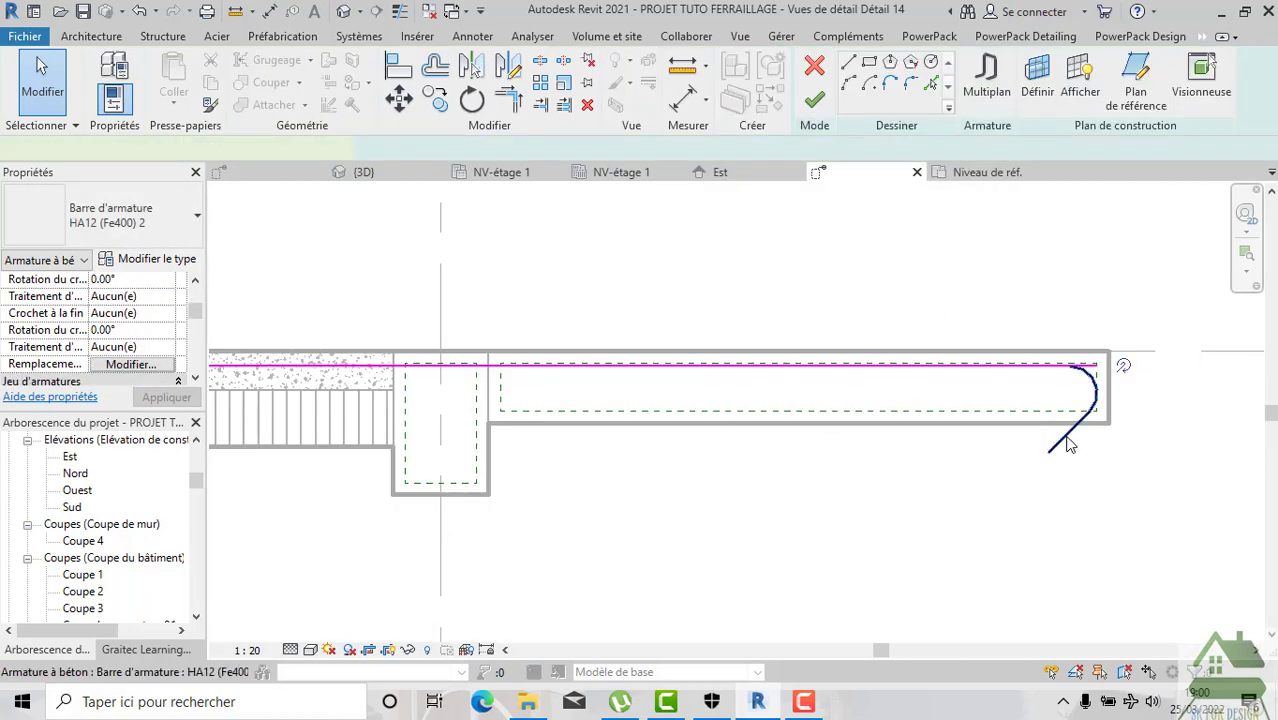
{"action": "key", "text": "Escape"}
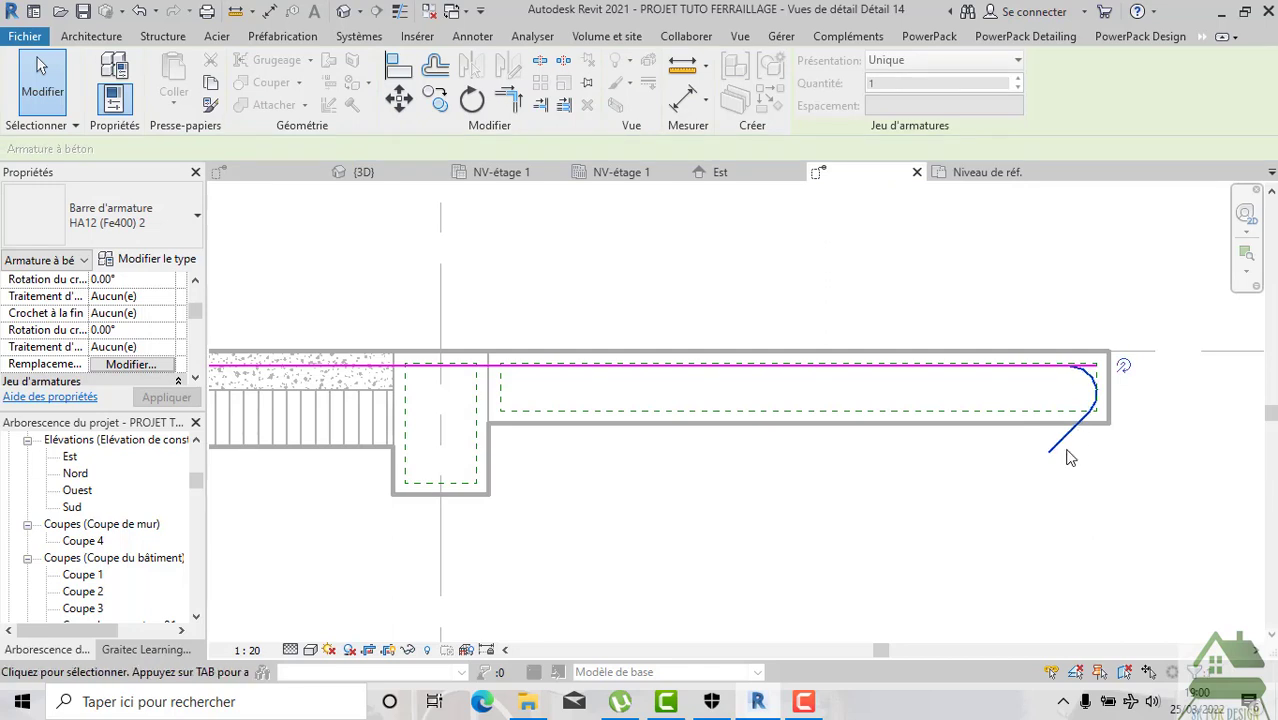
{"action": "double_click", "coordinate": [1061, 441]}
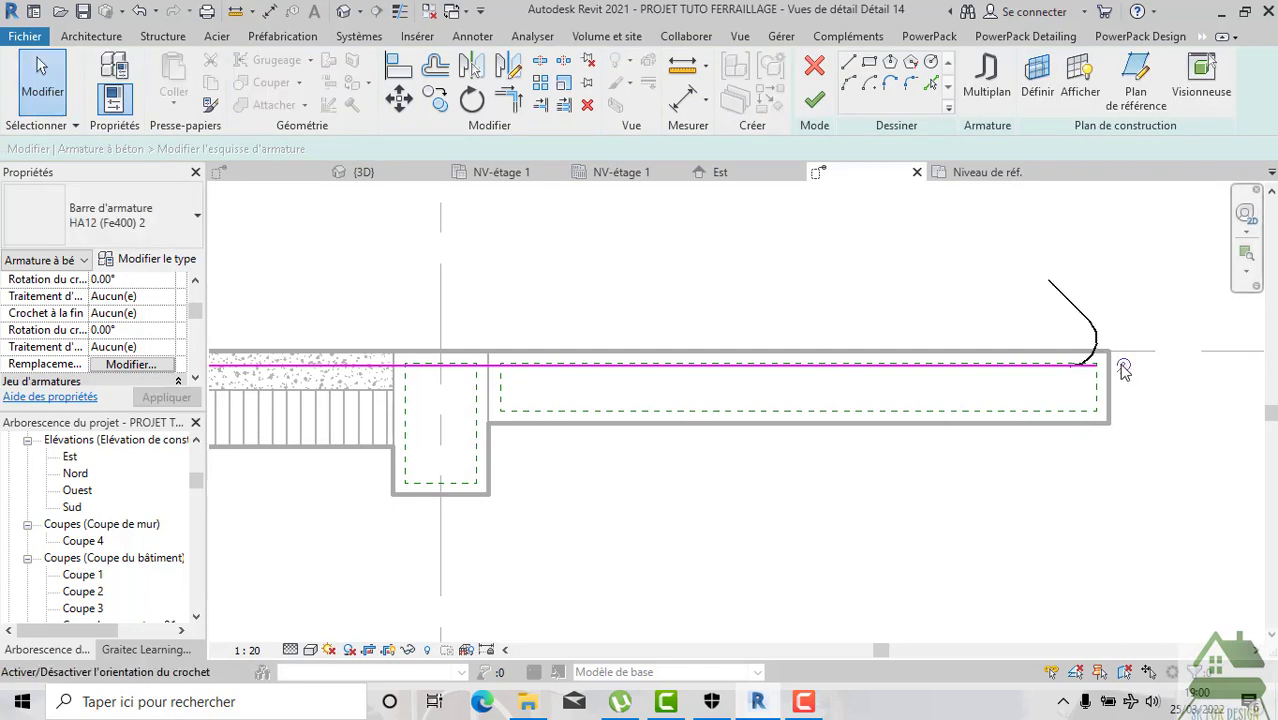
{"action": "key", "text": "Escape"}
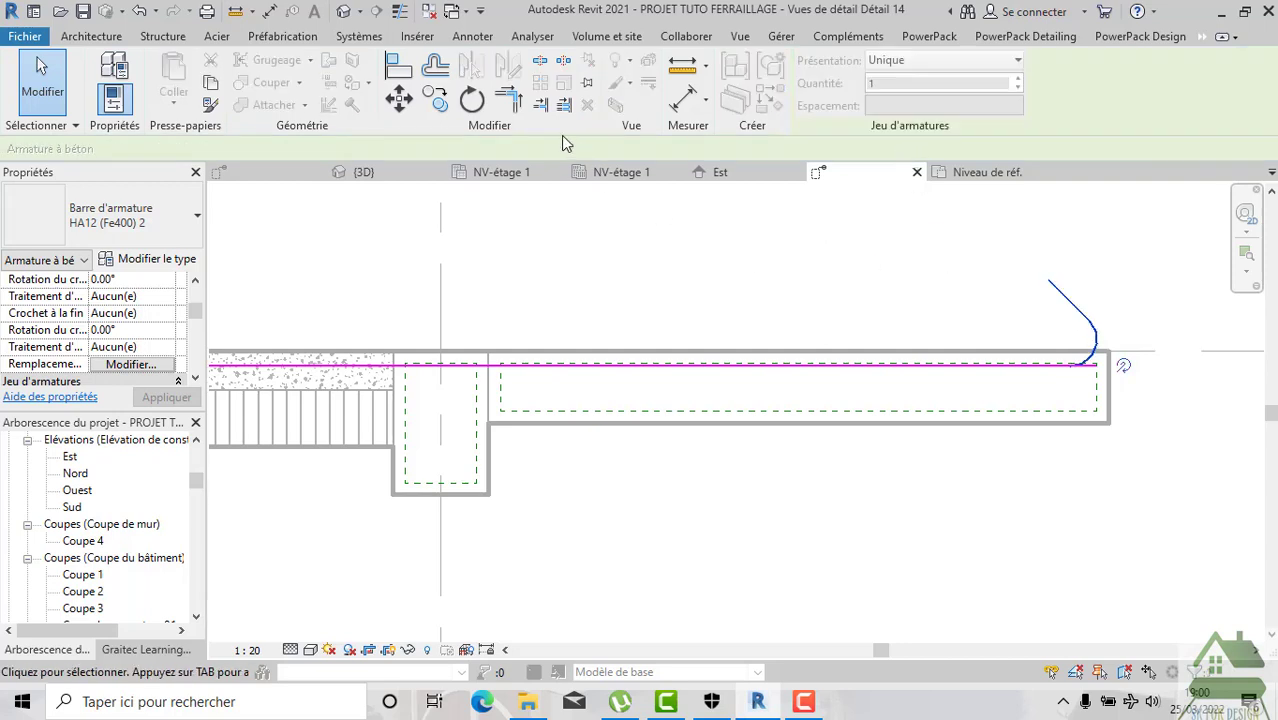
{"action": "scroll", "coordinate": [580, 285], "scroll_direction": "down", "scroll_amount": 1}
{"action": "double_click", "coordinate": [834, 350]}
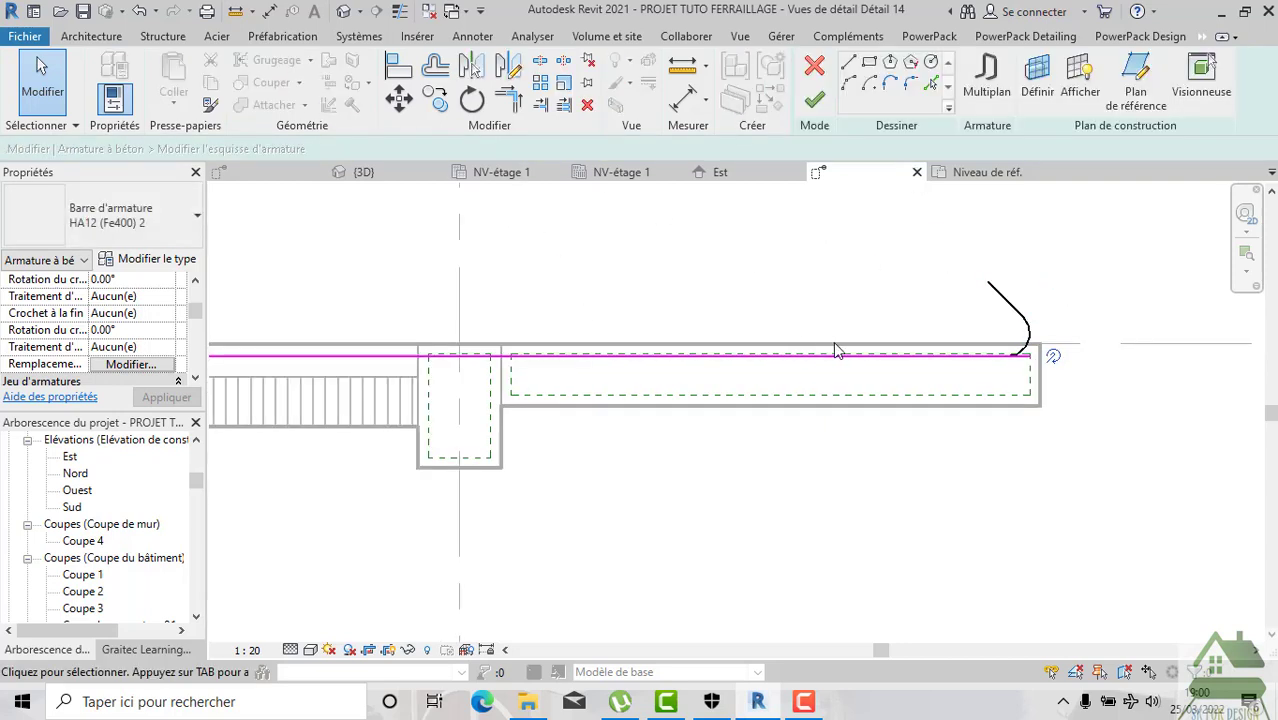
{"action": "left_click", "coordinate": [813, 101]}
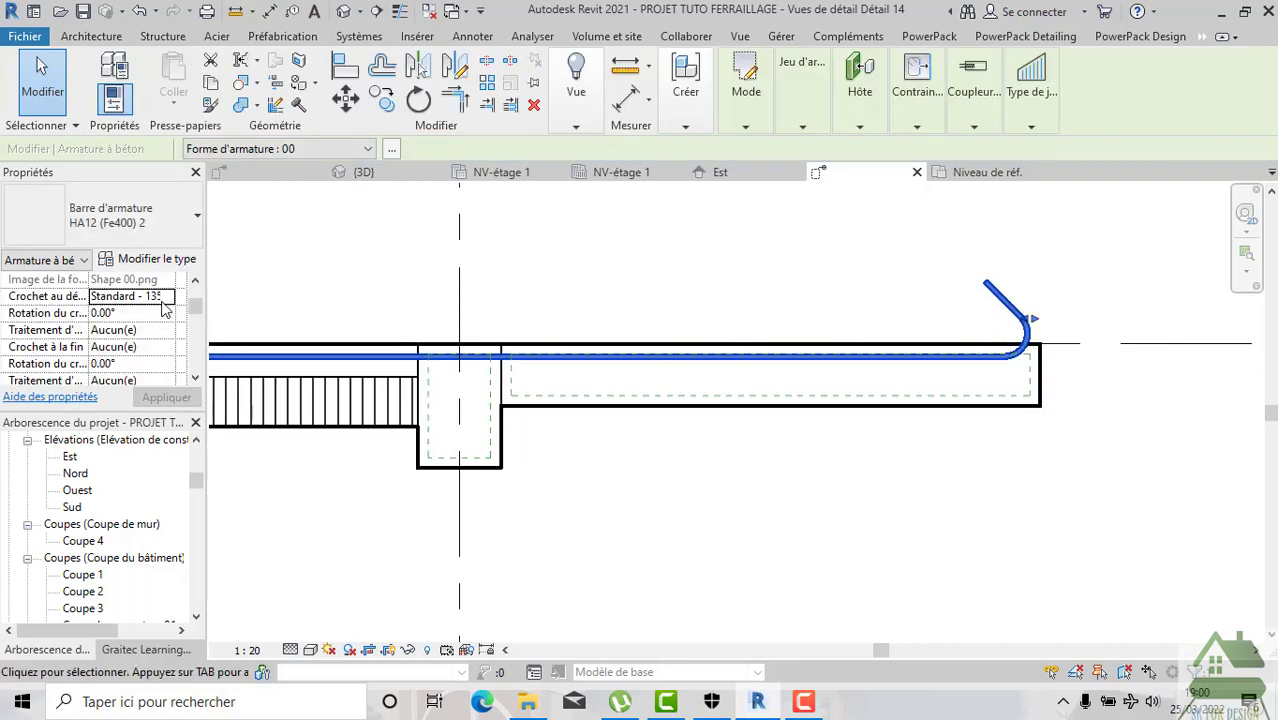
Give the top bar a Standard - 180 deg. start hook rotated 180.
{"action": "scroll", "coordinate": [165, 311], "scroll_direction": "up", "scroll_amount": 1}
{"action": "left_click", "coordinate": [168, 347]}
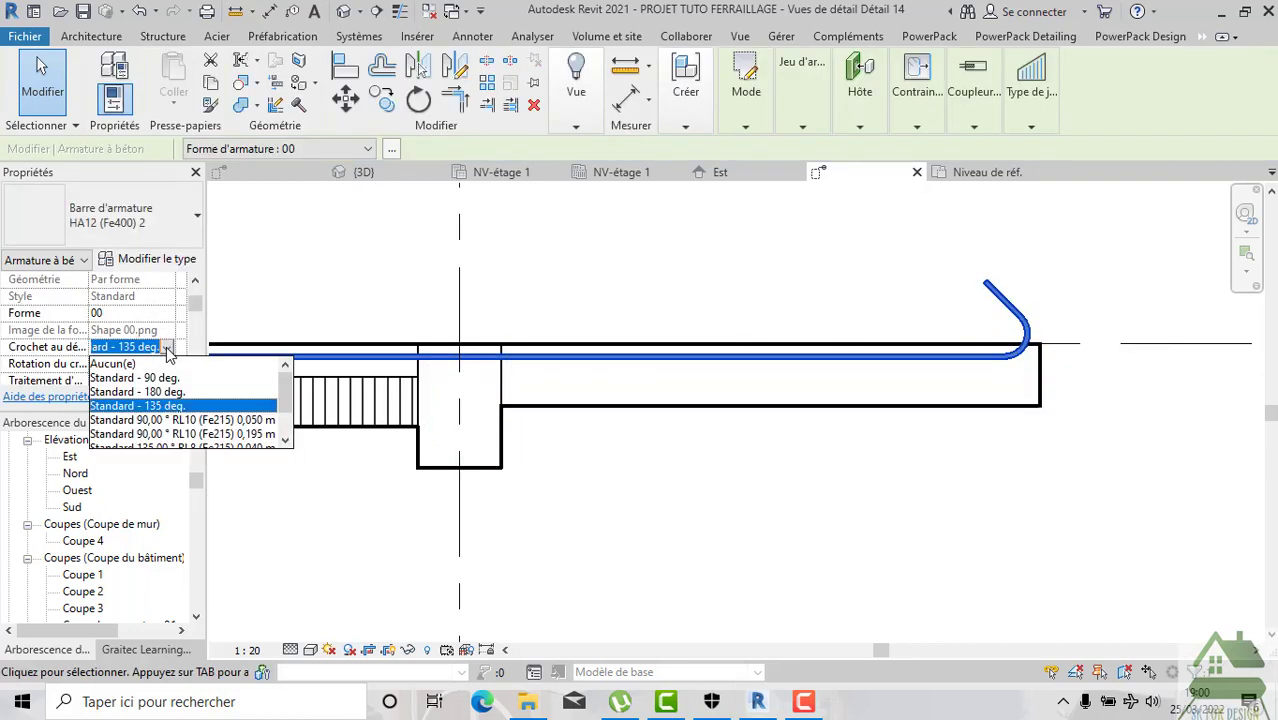
{"action": "left_click", "coordinate": [165, 391]}
{"action": "left_click", "coordinate": [166, 397]}
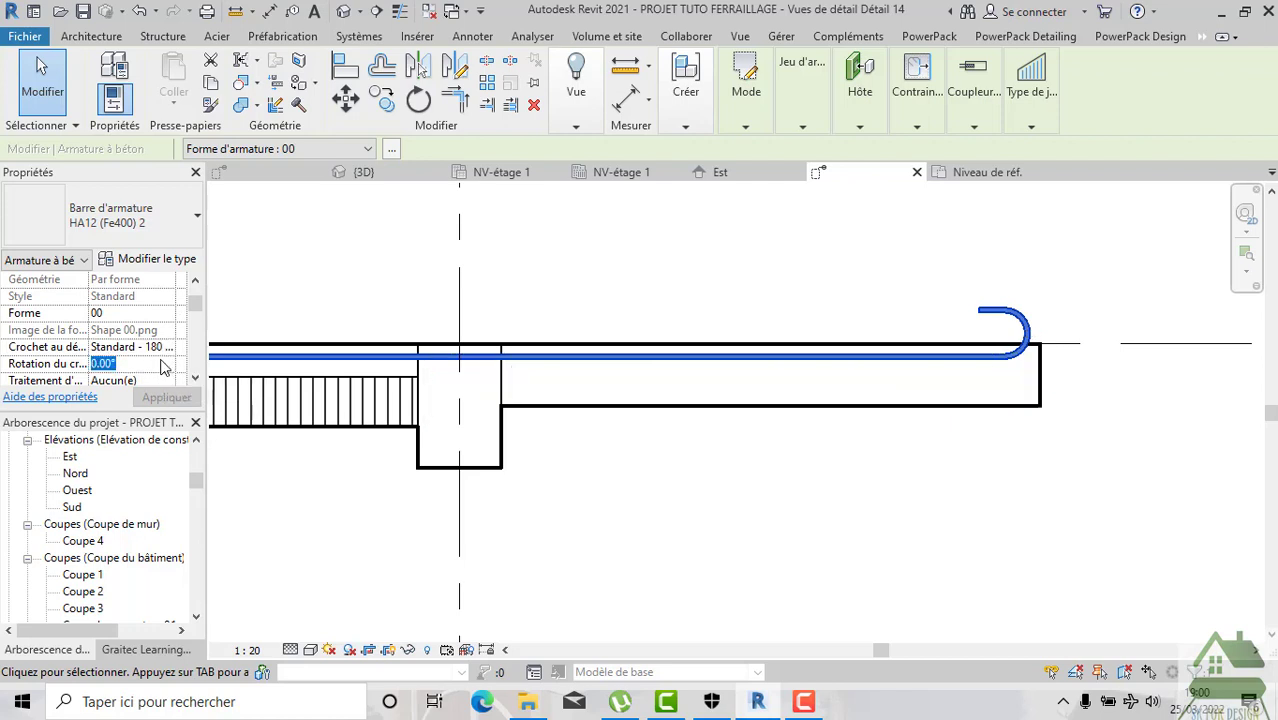
{"action": "type", "text": "90"}
{"action": "left_click", "coordinate": [185, 405]}
{"action": "type", "text": "180"}
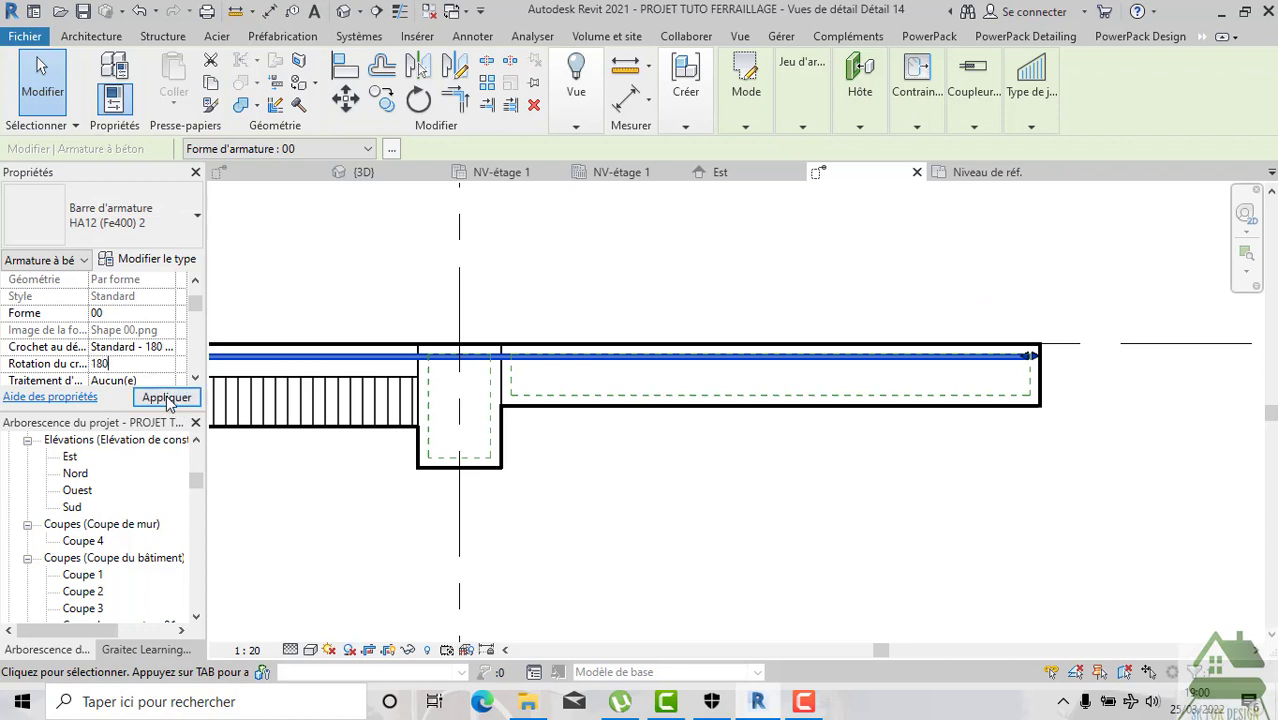
{"action": "left_click", "coordinate": [167, 397]}
Reselect the top bar and set its start hook back to Aucun(e).
{"action": "left_click", "coordinate": [704, 471]}
{"action": "scroll", "coordinate": [1075, 446], "scroll_direction": "down", "scroll_amount": 3}
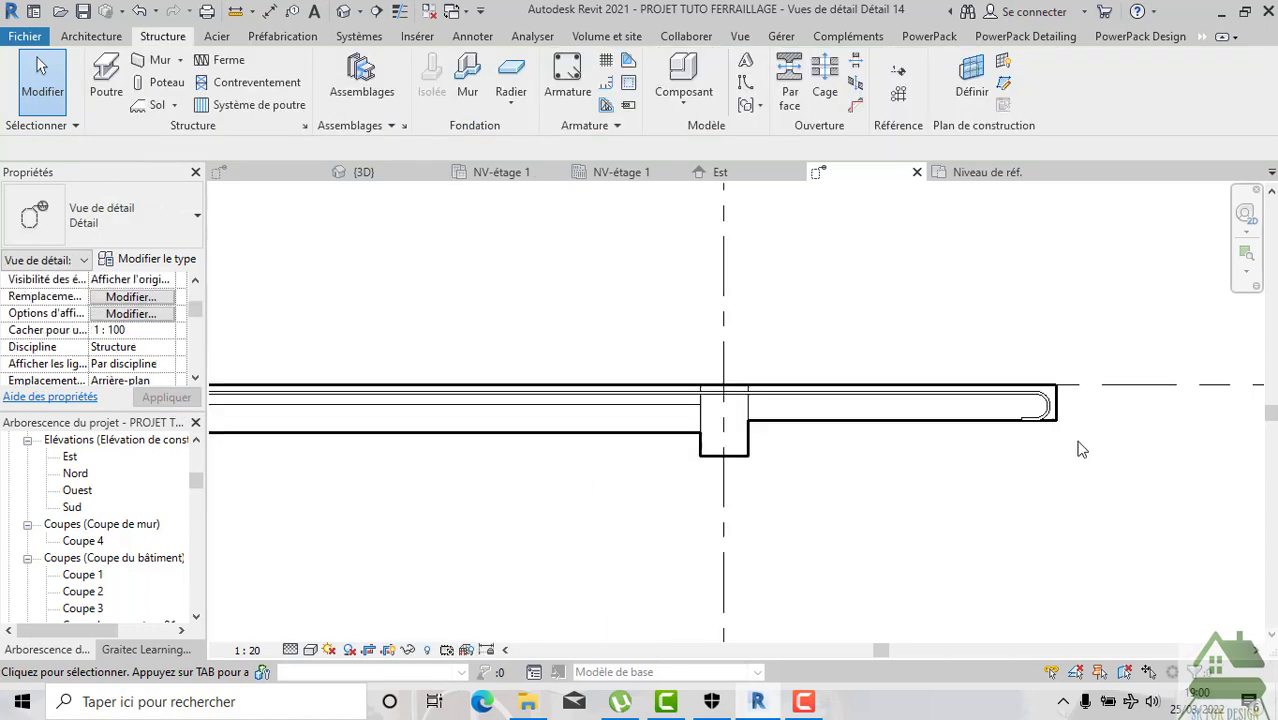
{"action": "scroll", "coordinate": [1036, 432], "scroll_direction": "up", "scroll_amount": 3}
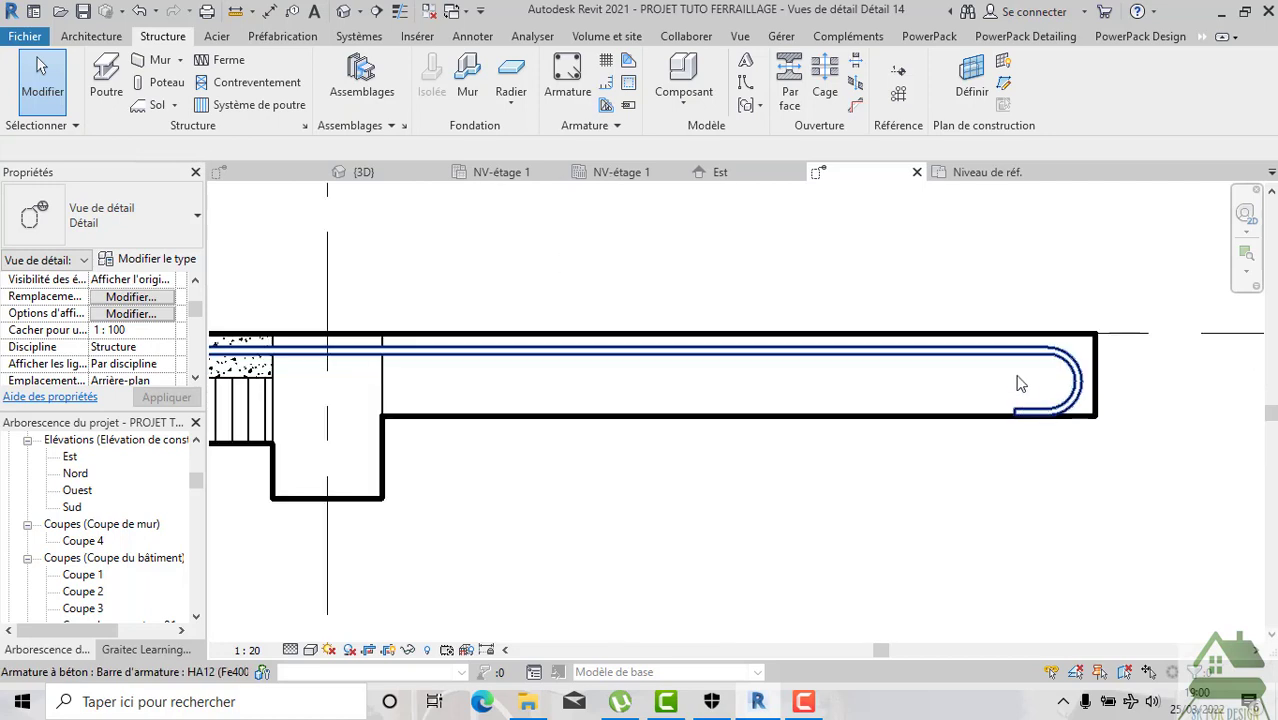
{"action": "left_click", "coordinate": [1017, 364]}
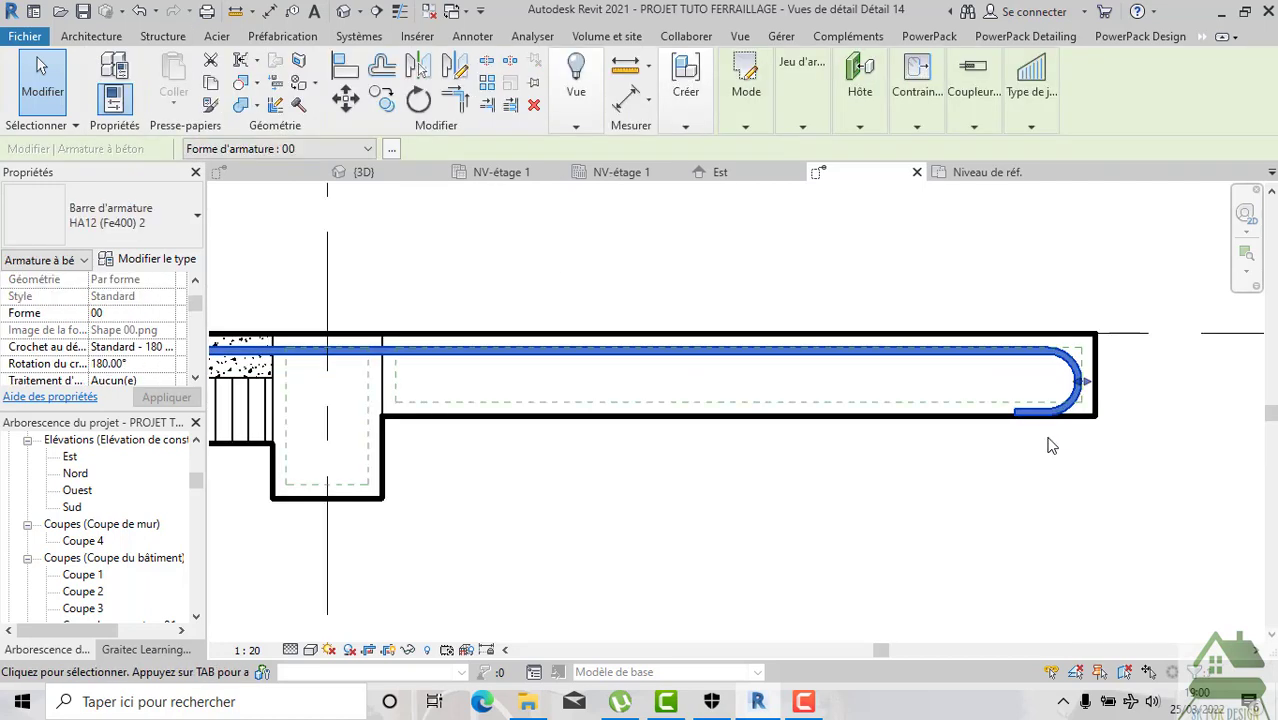
{"action": "scroll", "coordinate": [1050, 444], "scroll_direction": "down", "scroll_amount": 2}
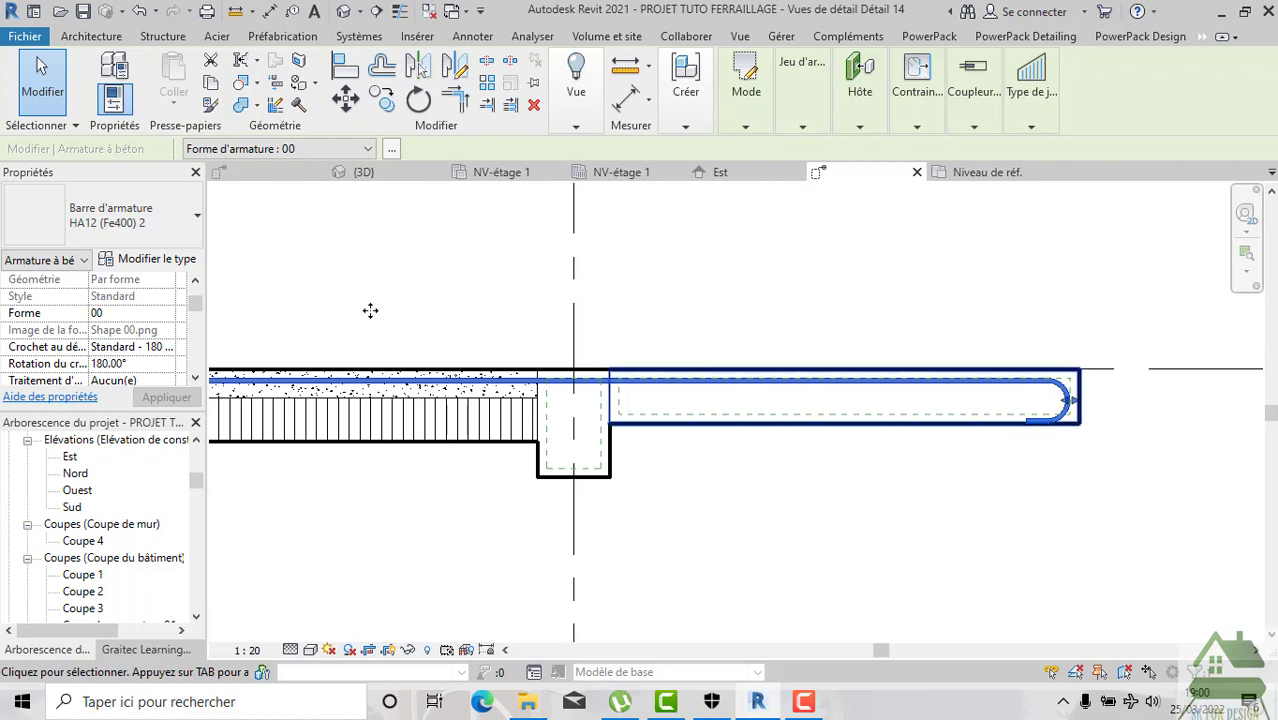
{"action": "left_click", "coordinate": [168, 349]}
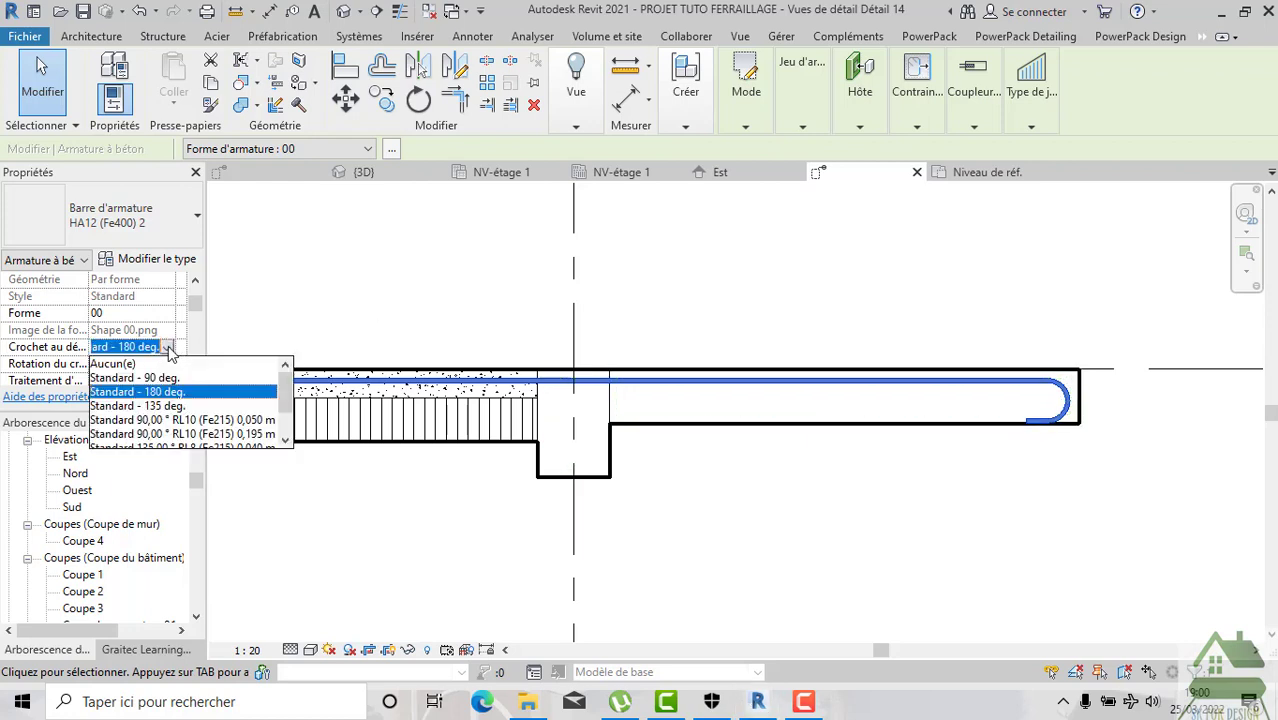
{"action": "left_click", "coordinate": [136, 364]}
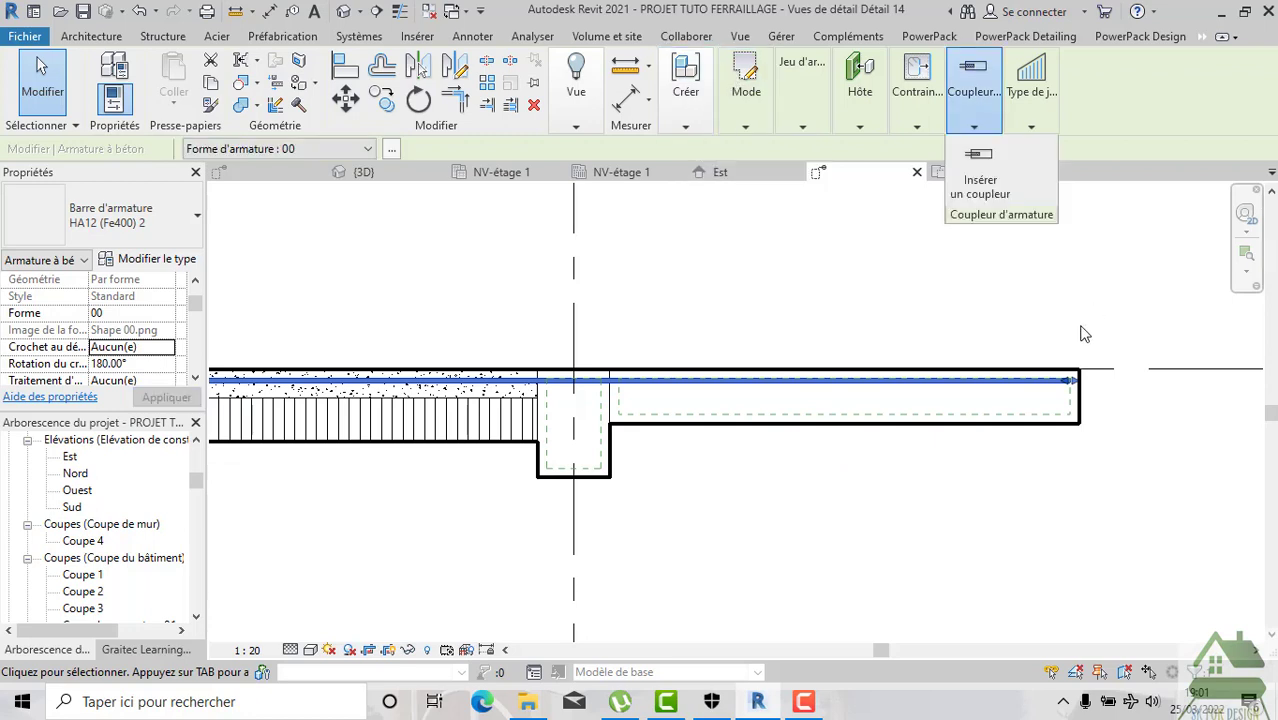
Sketch a diagonal leg and a short horizontal leg at the top bar's right end.
{"action": "double_click", "coordinate": [1031, 387]}
{"action": "left_click", "coordinate": [848, 64]}
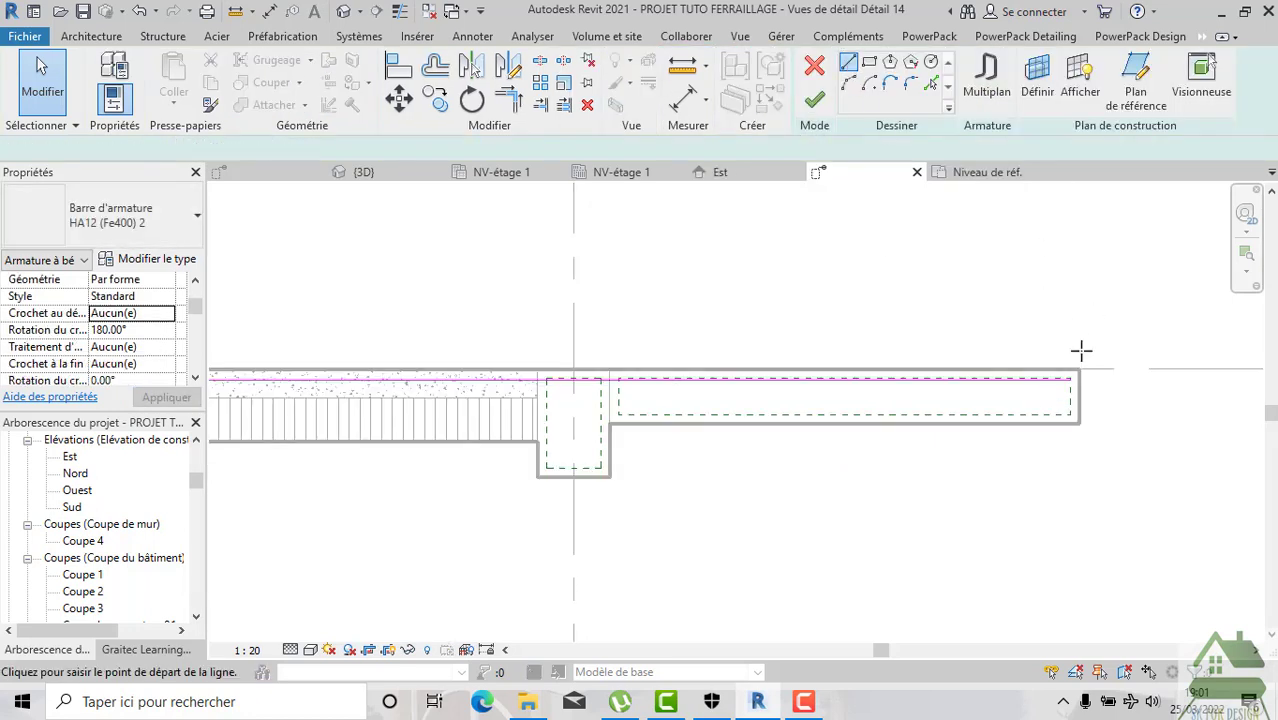
{"action": "left_click", "coordinate": [1070, 380]}
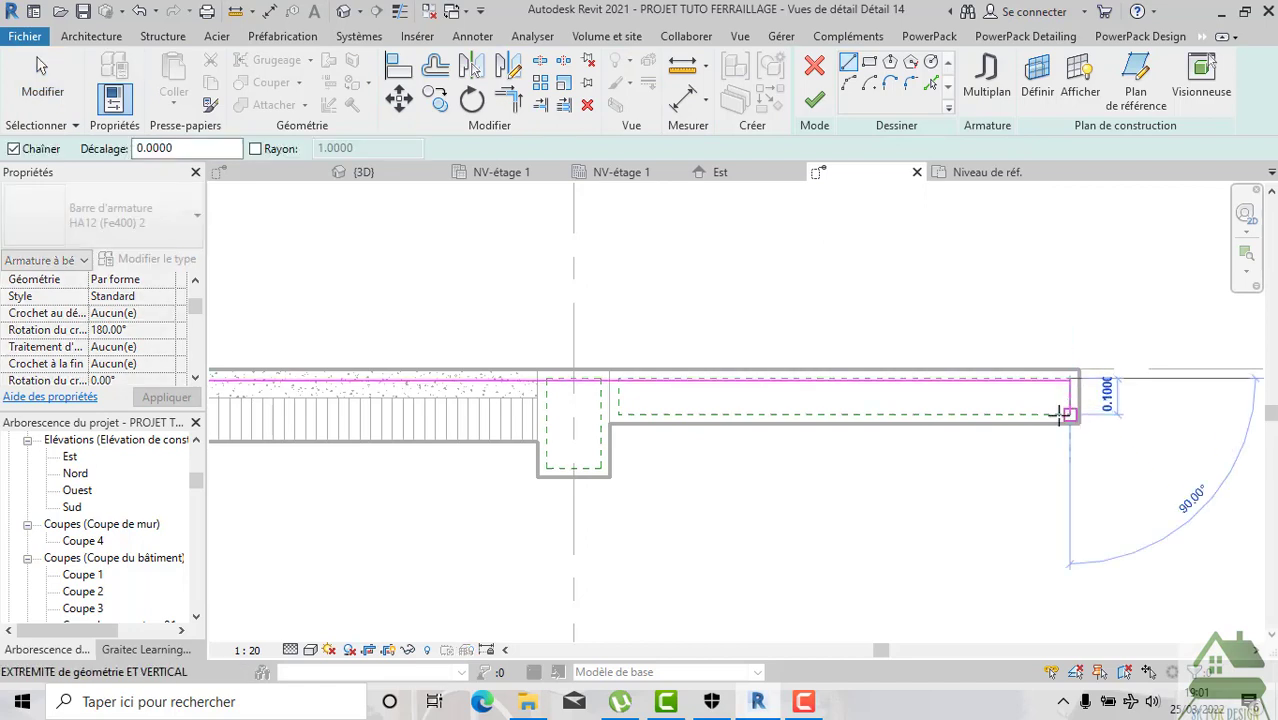
{"action": "scroll", "coordinate": [1070, 410], "scroll_direction": "up", "scroll_amount": 2}
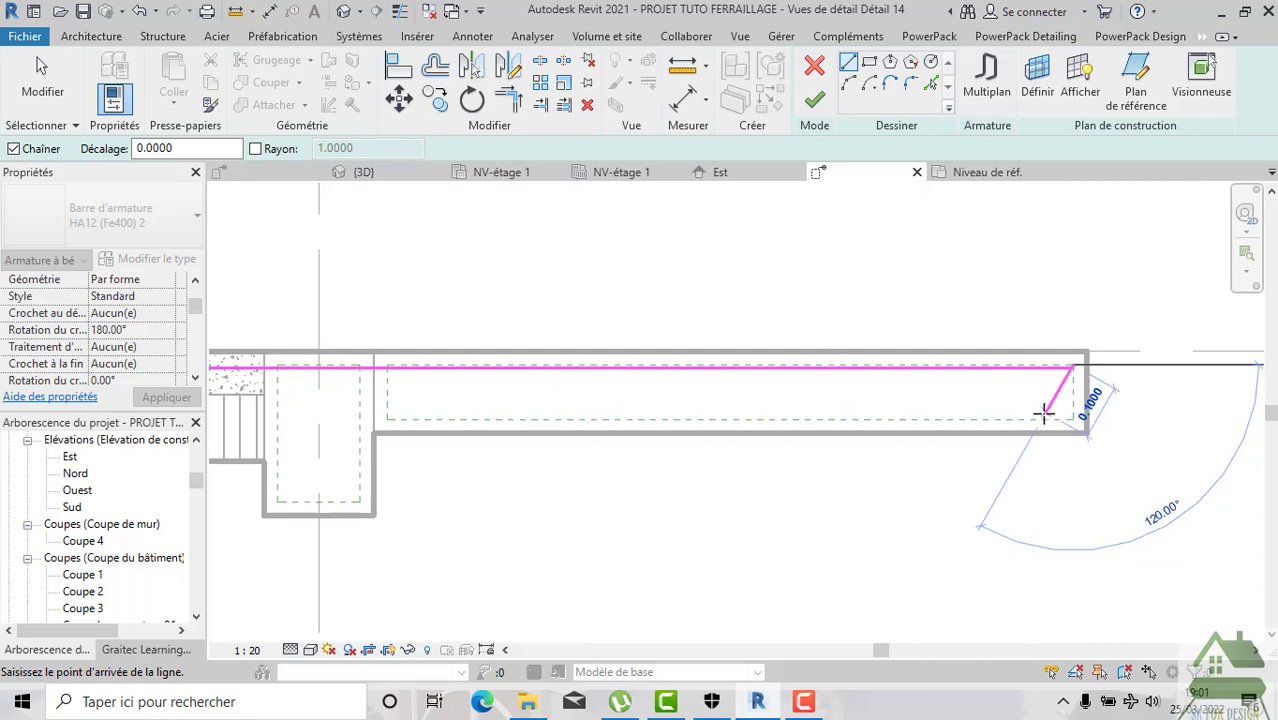
{"action": "left_click", "coordinate": [1040, 416]}
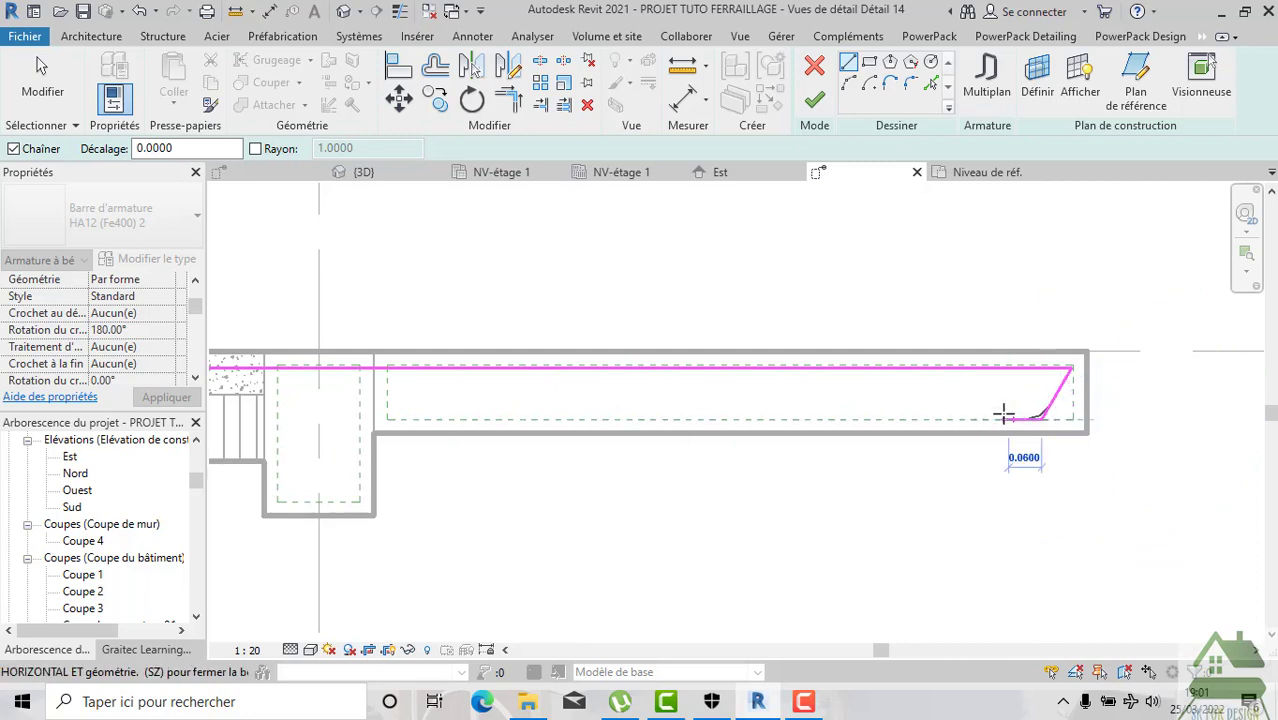
{"action": "left_click", "coordinate": [995, 415]}
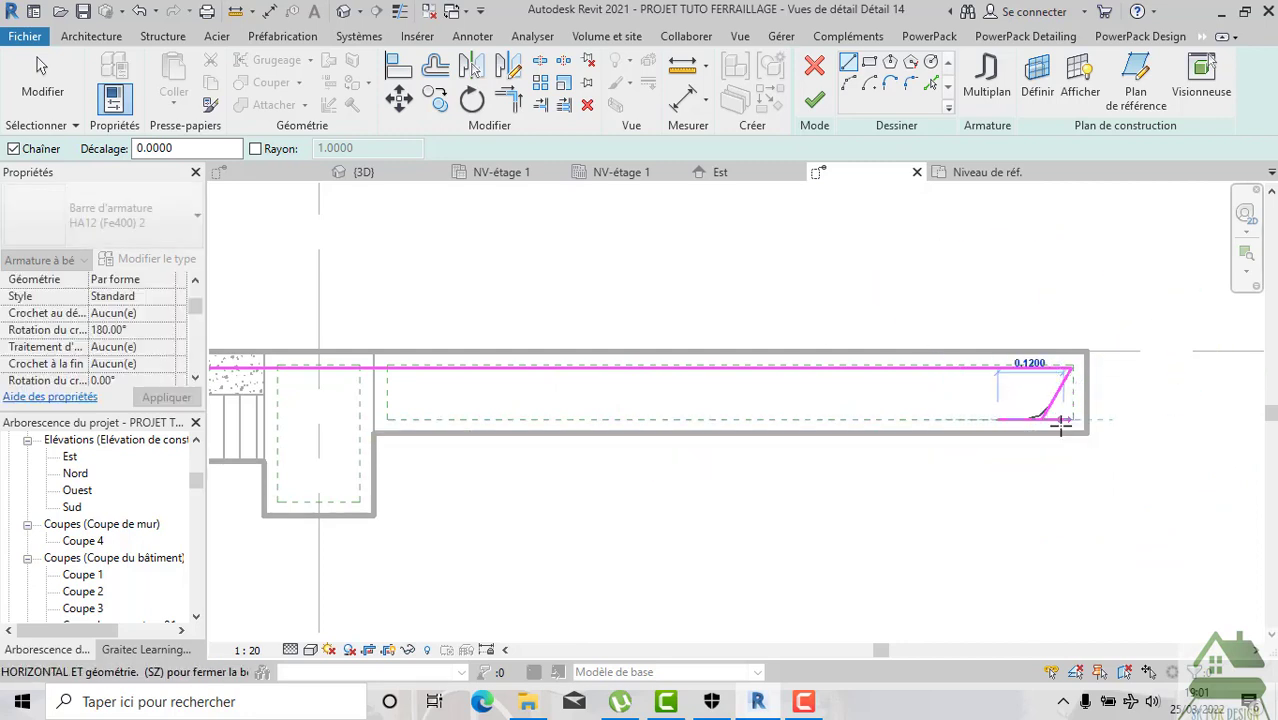
{"action": "key", "text": "Escape"}
{"action": "key", "text": "Escape"}
Adjust the short bottom leg and finish the bar sketch with its bent-down end.
{"action": "left_click", "coordinate": [1030, 418]}
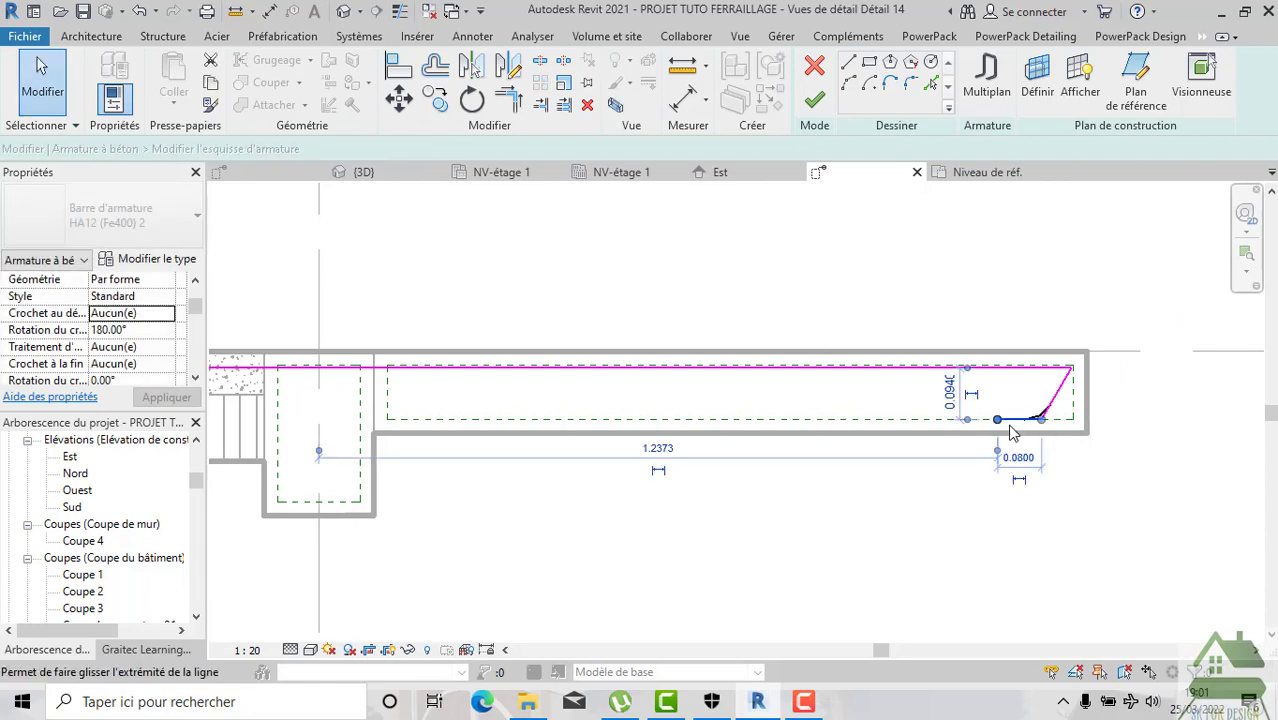
{"action": "scroll", "coordinate": [1037, 416], "scroll_direction": "up", "scroll_amount": 1}
{"action": "scroll", "coordinate": [1037, 416], "scroll_direction": "up", "scroll_amount": 2}
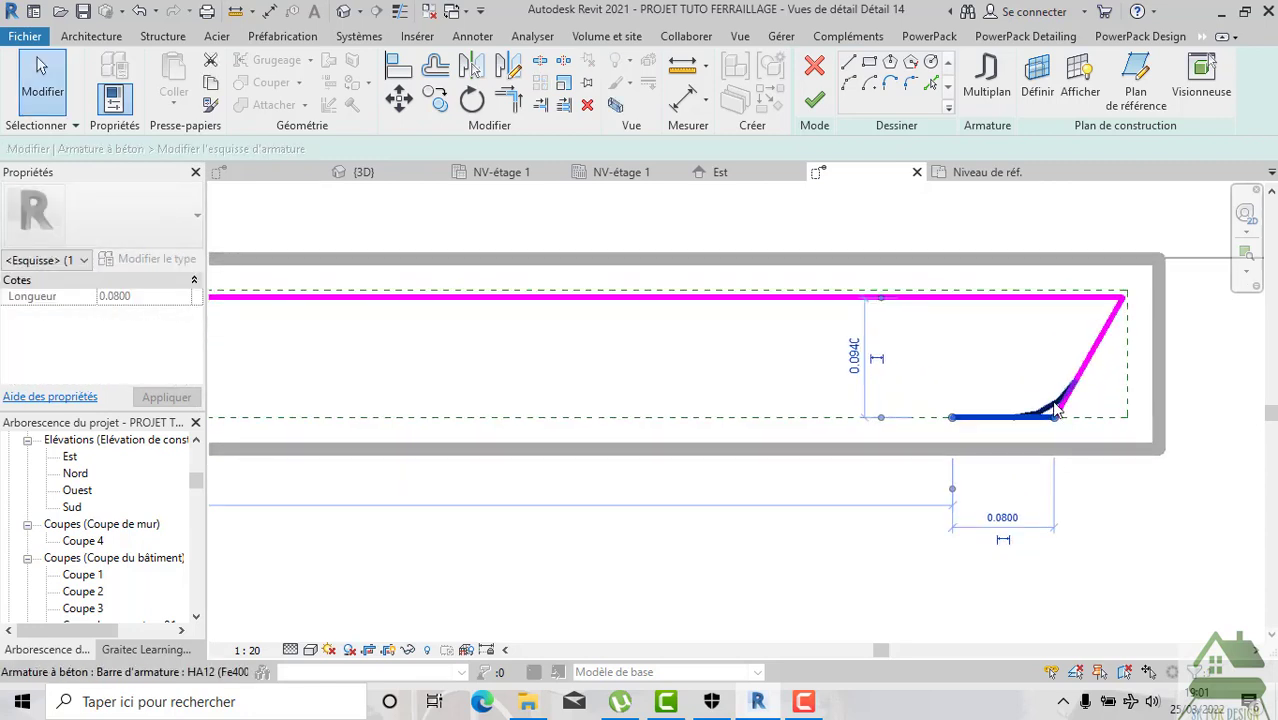
{"action": "key", "text": "Return"}
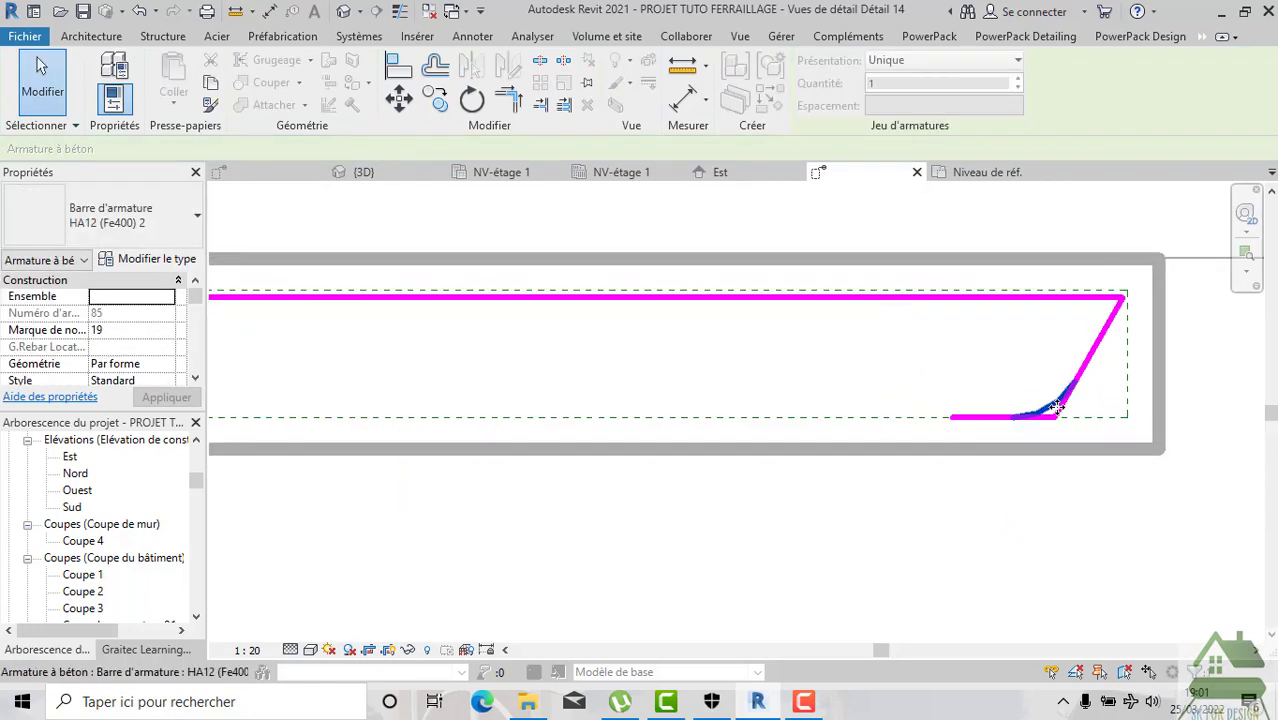
{"action": "double_click", "coordinate": [986, 420]}
{"action": "scroll", "coordinate": [1066, 415], "scroll_direction": "down", "scroll_amount": 1}
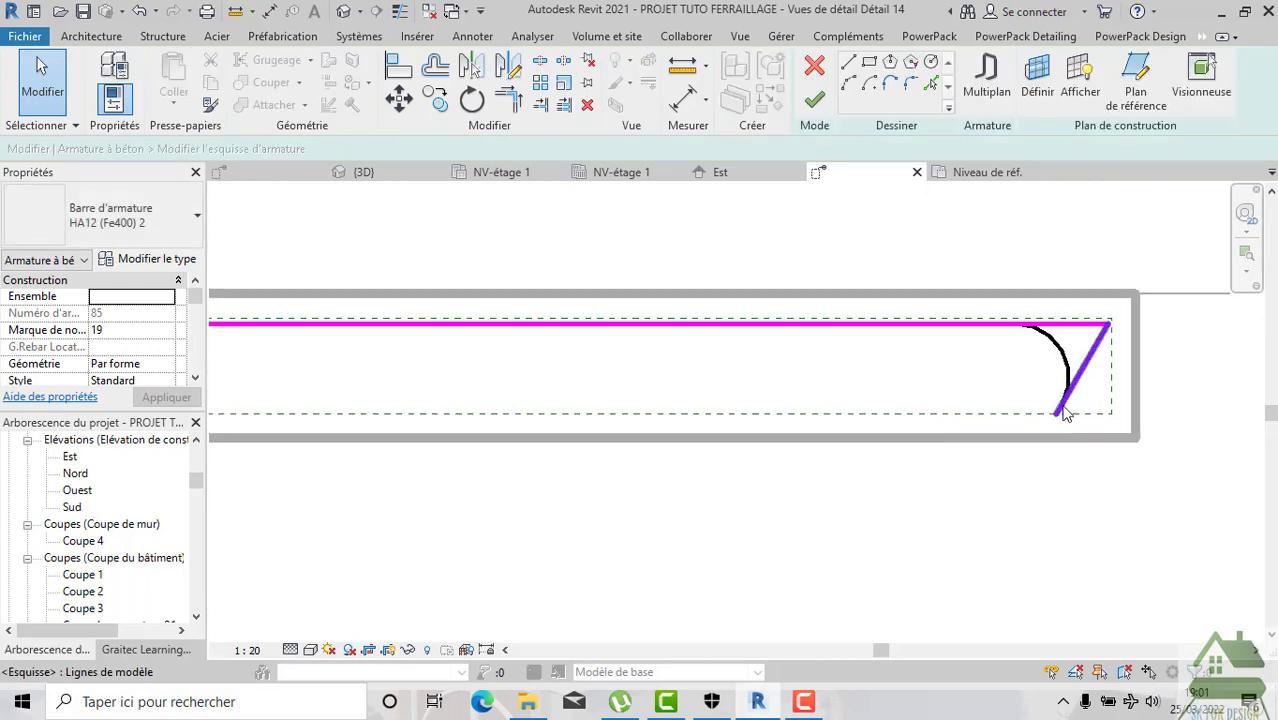
{"action": "left_click", "coordinate": [814, 100]}
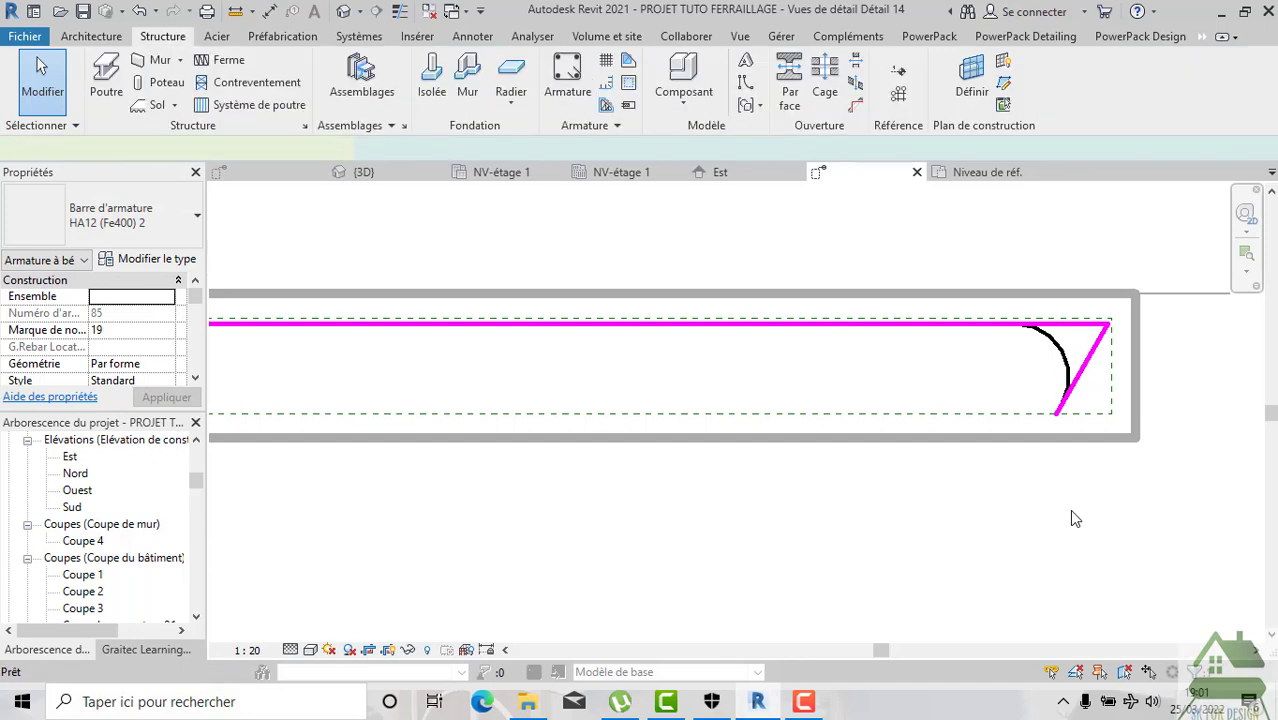
{"action": "left_click", "coordinate": [1069, 509]}
{"action": "scroll", "coordinate": [1069, 509], "scroll_direction": "down", "scroll_amount": 2}
Drag the HA12 top bar's hook end outward toward the cantilever edge.
{"action": "scroll", "coordinate": [1070, 518], "scroll_direction": "down", "scroll_amount": 2}
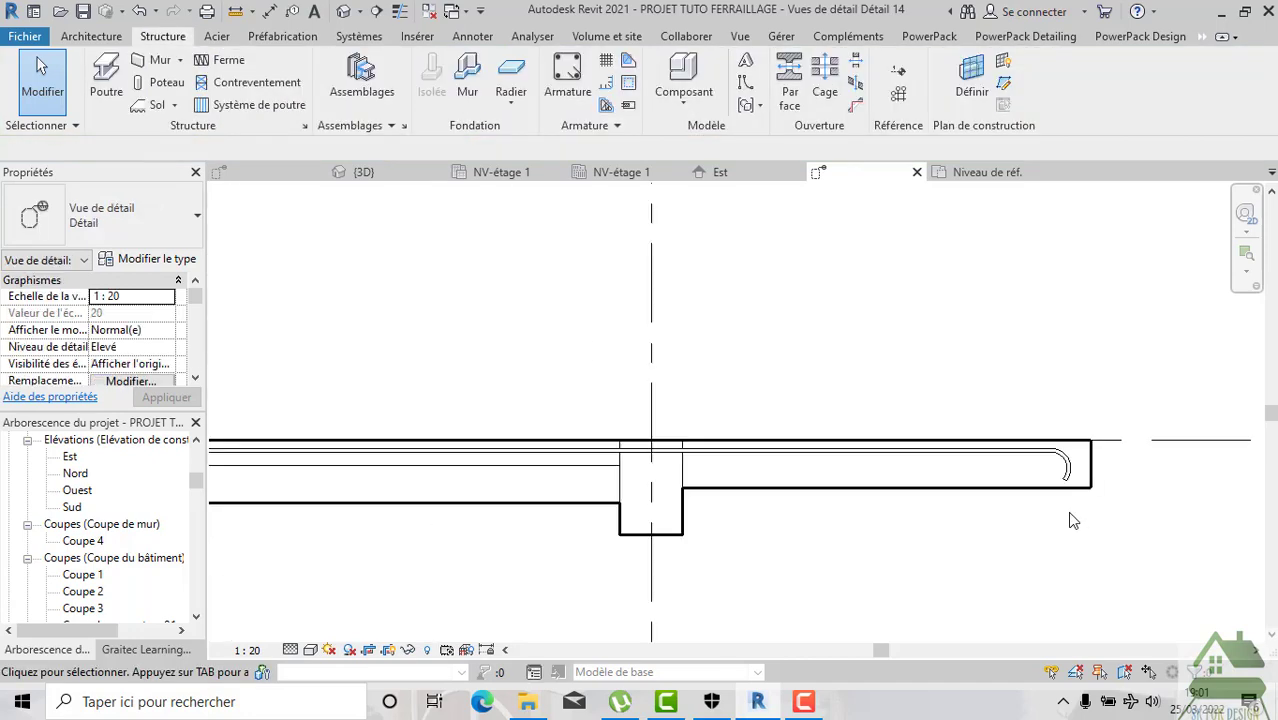
{"action": "scroll", "coordinate": [1077, 523], "scroll_direction": "down", "scroll_amount": 1}
{"action": "middle_click_drag", "start_coordinate": [1077, 523], "coordinate": [1021, 527]}
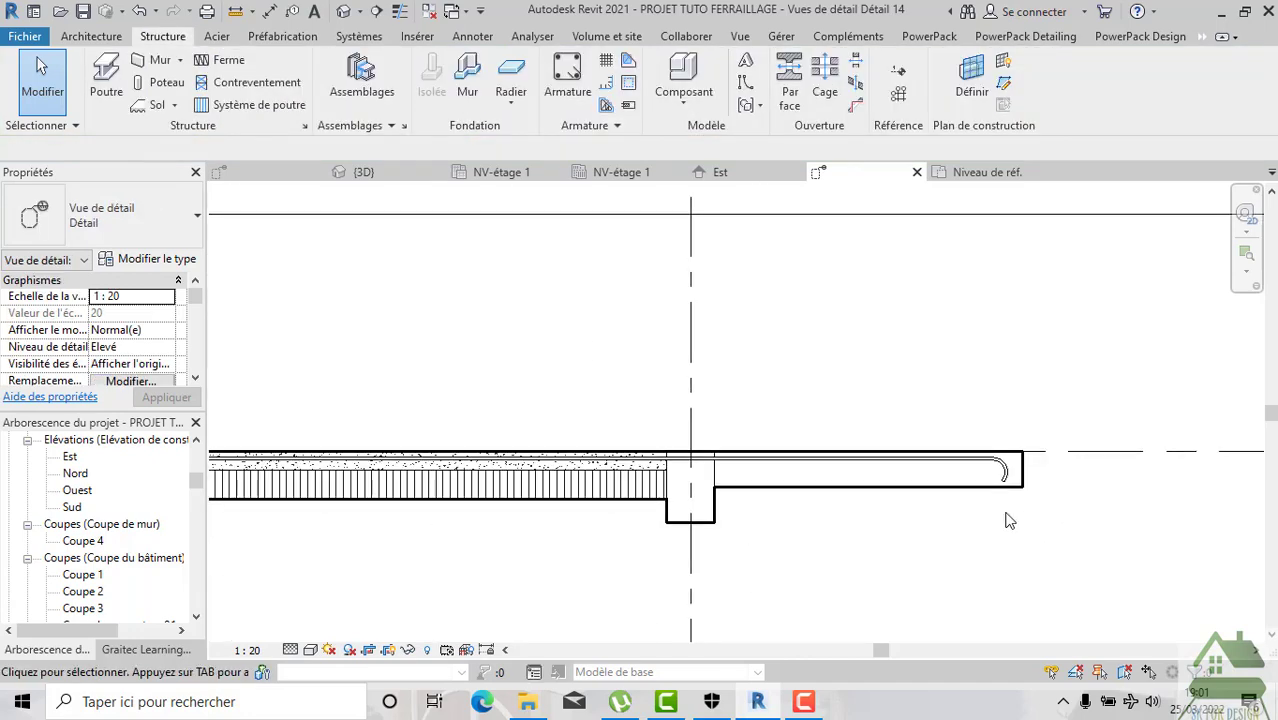
{"action": "scroll", "coordinate": [1008, 520], "scroll_direction": "up", "scroll_amount": 1}
{"action": "left_click", "coordinate": [970, 452]}
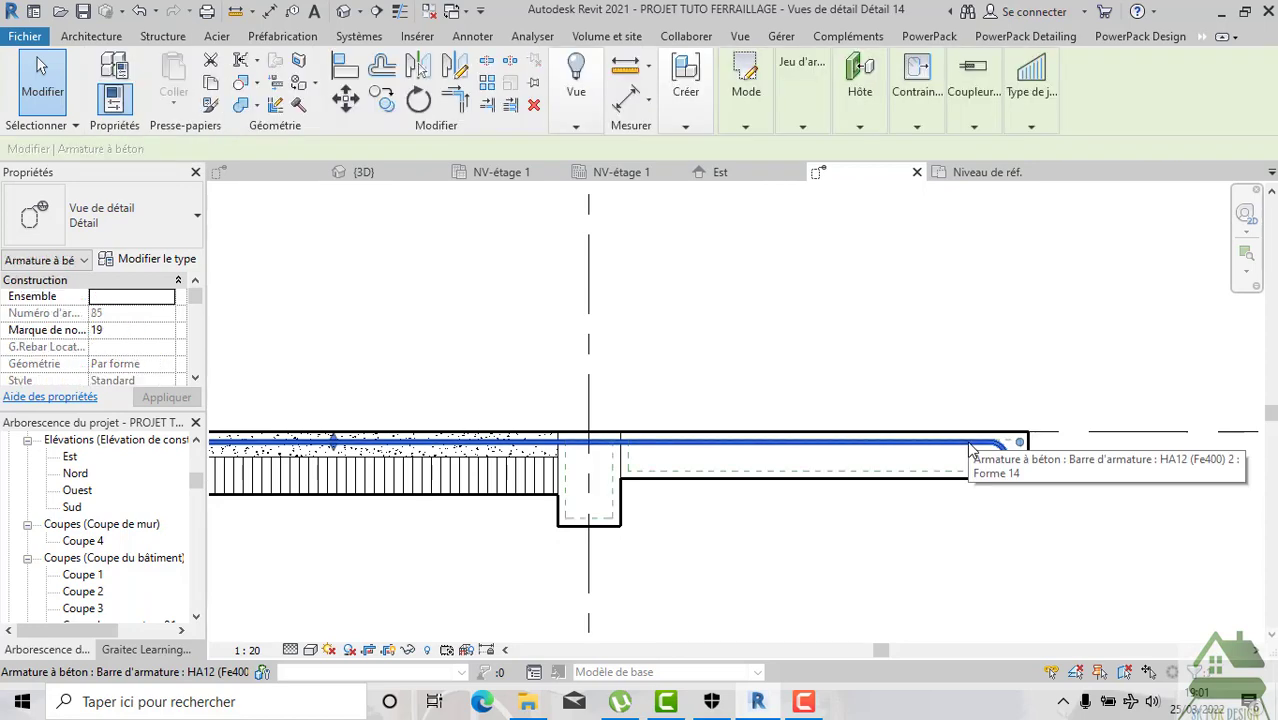
{"action": "scroll", "coordinate": [996, 515], "scroll_direction": "up", "scroll_amount": 2}
{"action": "left_click", "coordinate": [1004, 497]}
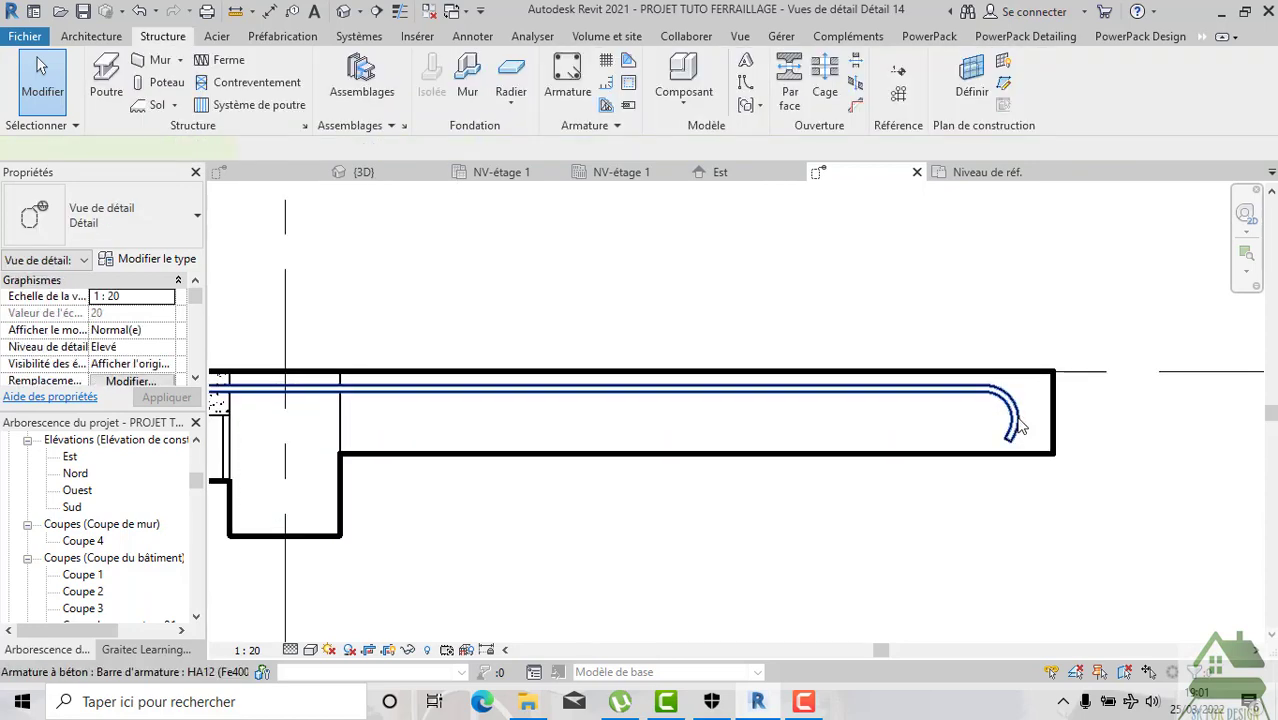
{"action": "scroll", "coordinate": [1020, 427], "scroll_direction": "up", "scroll_amount": 2}
{"action": "left_click", "coordinate": [1013, 437]}
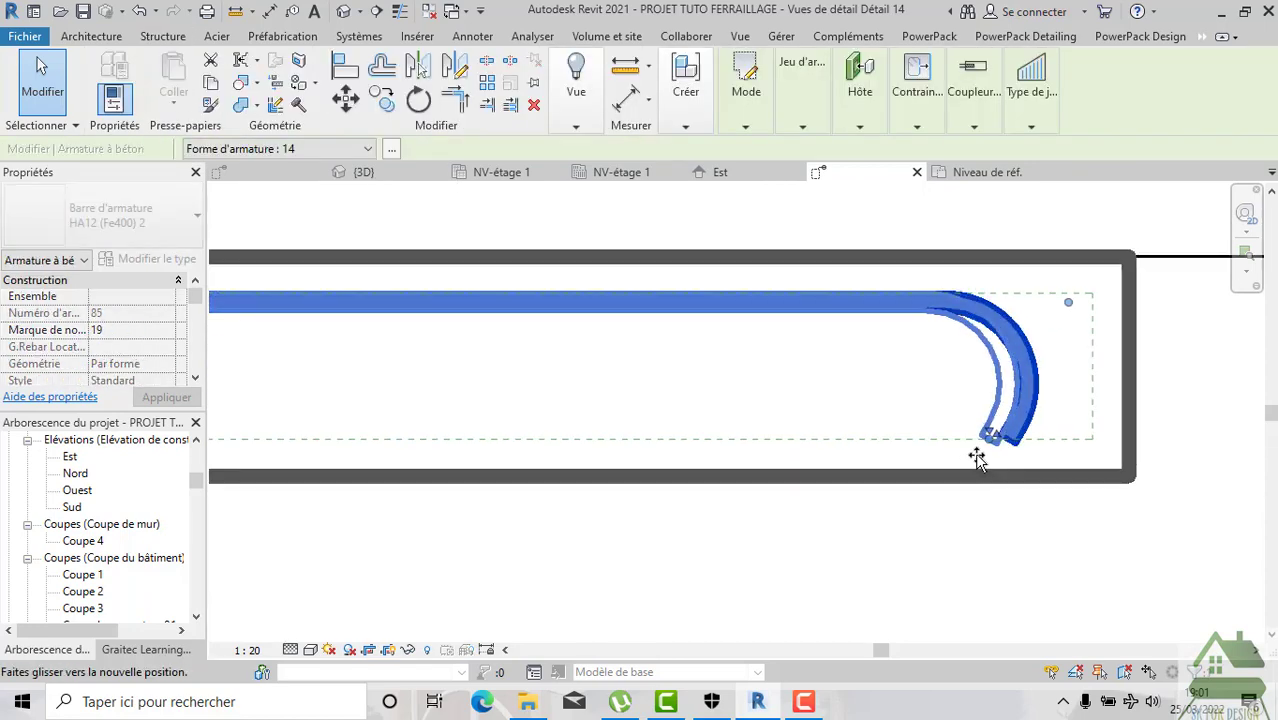
{"action": "mouse_move", "coordinate": [976, 457]}
{"action": "left_mouse_down"}
{"action": "mouse_move", "coordinate": [998, 436]}
{"action": "mouse_move", "coordinate": [1035, 437]}
{"action": "mouse_move", "coordinate": [998, 400]}
{"action": "mouse_move", "coordinate": [1078, 434]}
{"action": "left_mouse_up"}
{"action": "left_click", "coordinate": [1084, 533]}
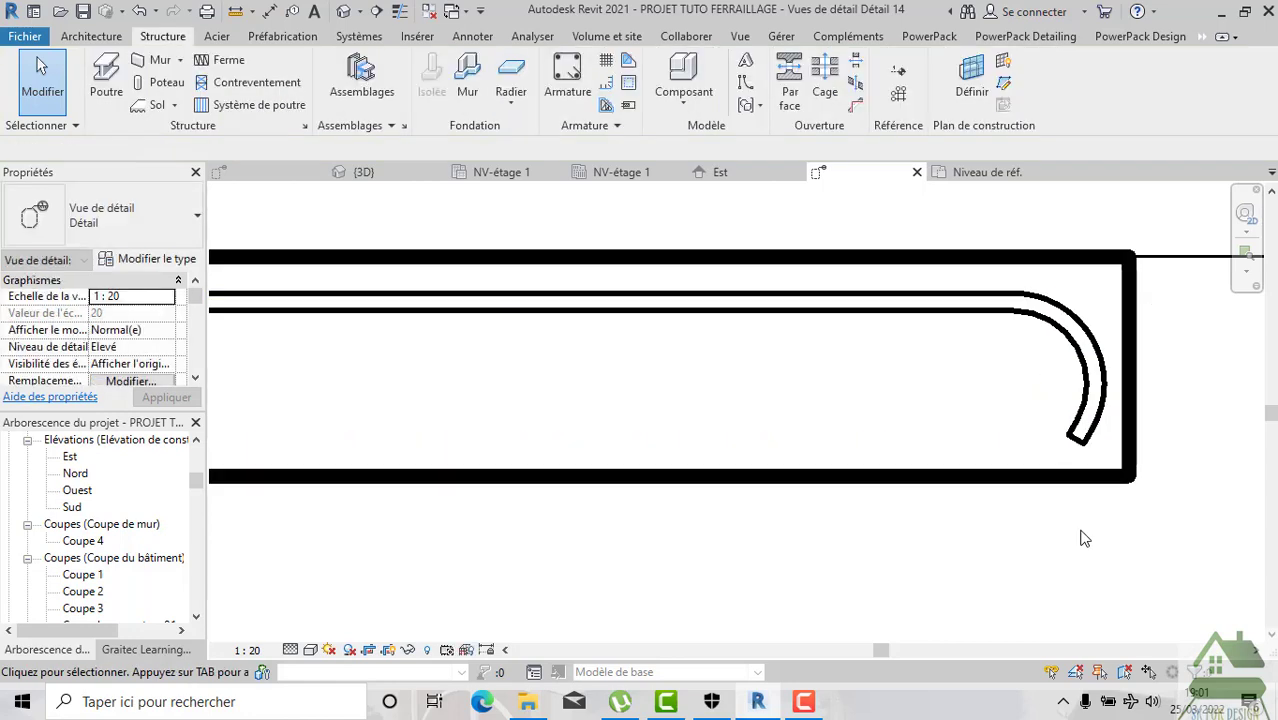
{"action": "scroll", "coordinate": [1085, 538], "scroll_direction": "down", "scroll_amount": 3}
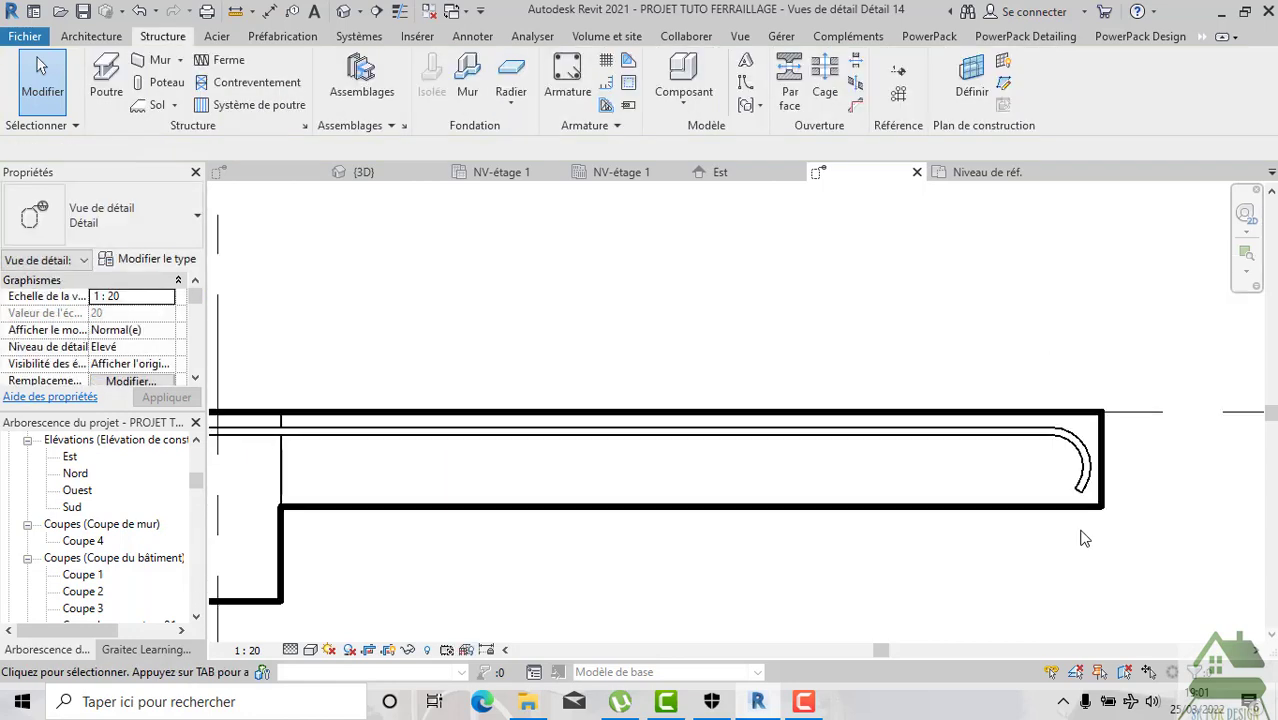
{"action": "left_click", "coordinate": [1088, 460]}
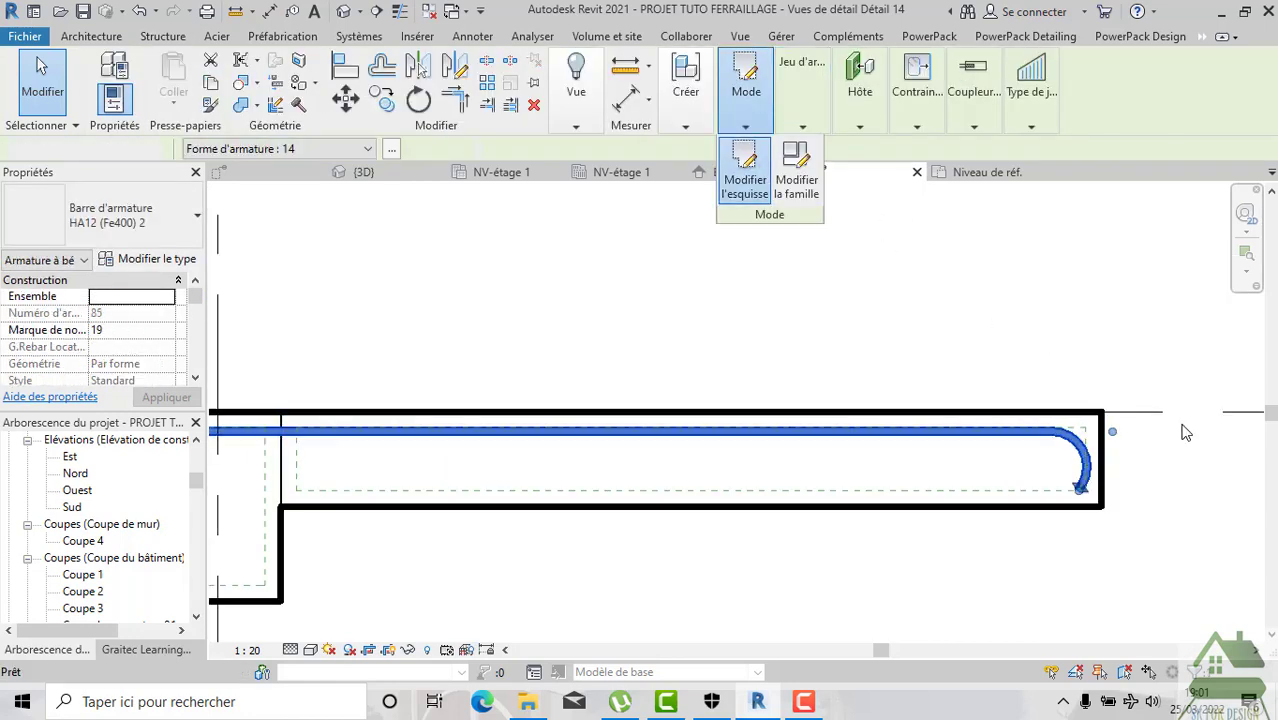
Lengthen the diagonal hook leg at 45°, then dismiss the resulting shape error.
{"action": "double_click", "coordinate": [1090, 478]}
{"action": "left_click", "coordinate": [1084, 490]}
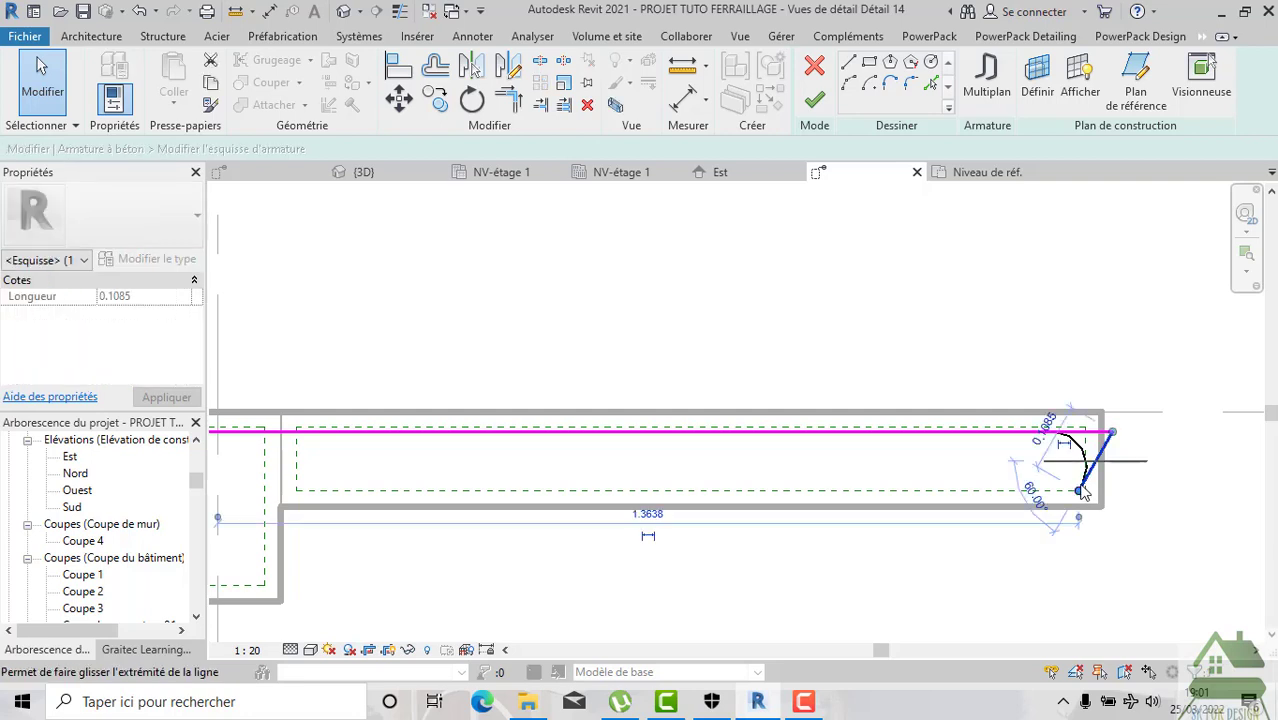
{"action": "left_click_drag", "start_coordinate": [1079, 490], "coordinate": [1030, 490]}
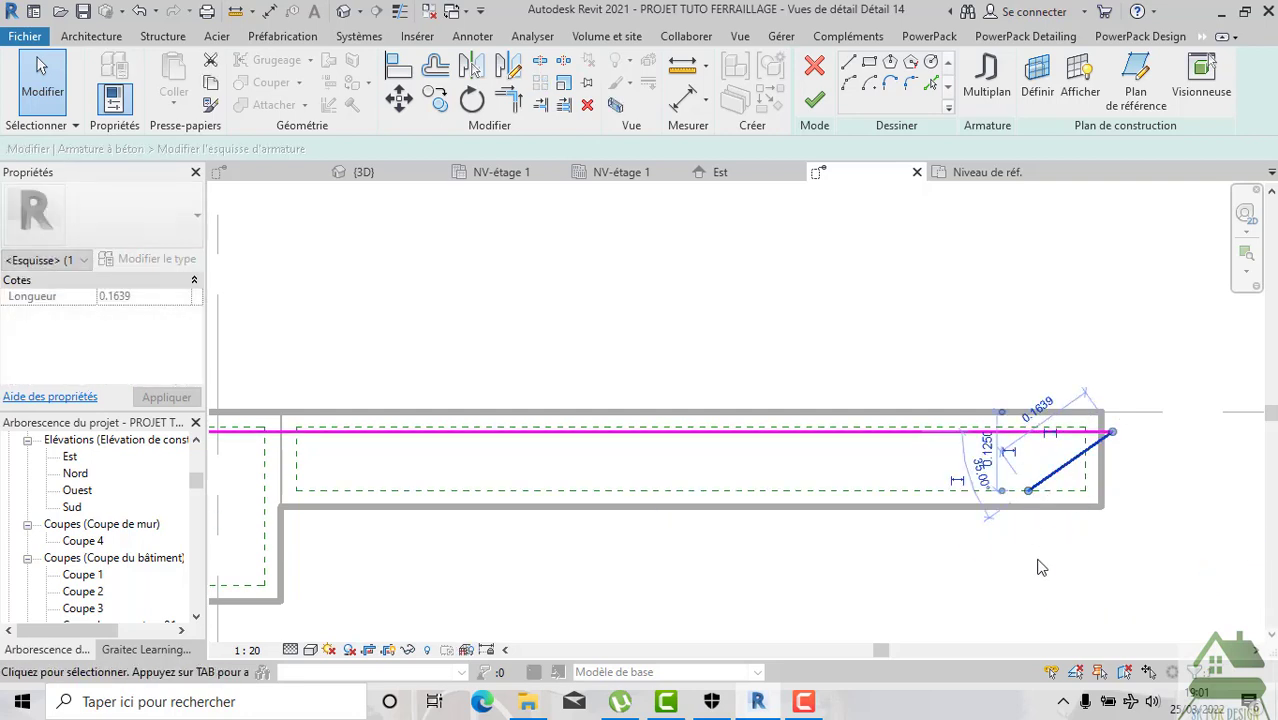
{"action": "left_click_drag", "start_coordinate": [1112, 432], "coordinate": [1090, 428]}
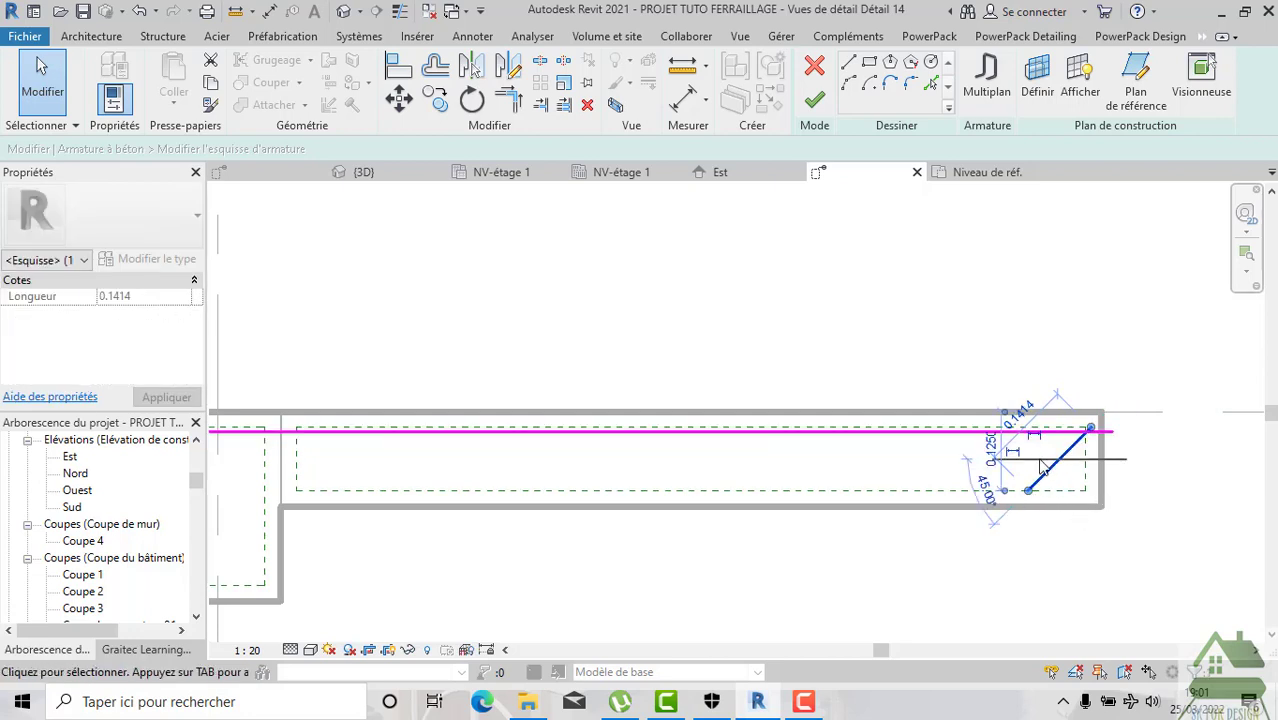
{"action": "scroll", "coordinate": [1105, 473], "scroll_direction": "up", "scroll_amount": 2}
{"action": "key", "text": "Escape"}
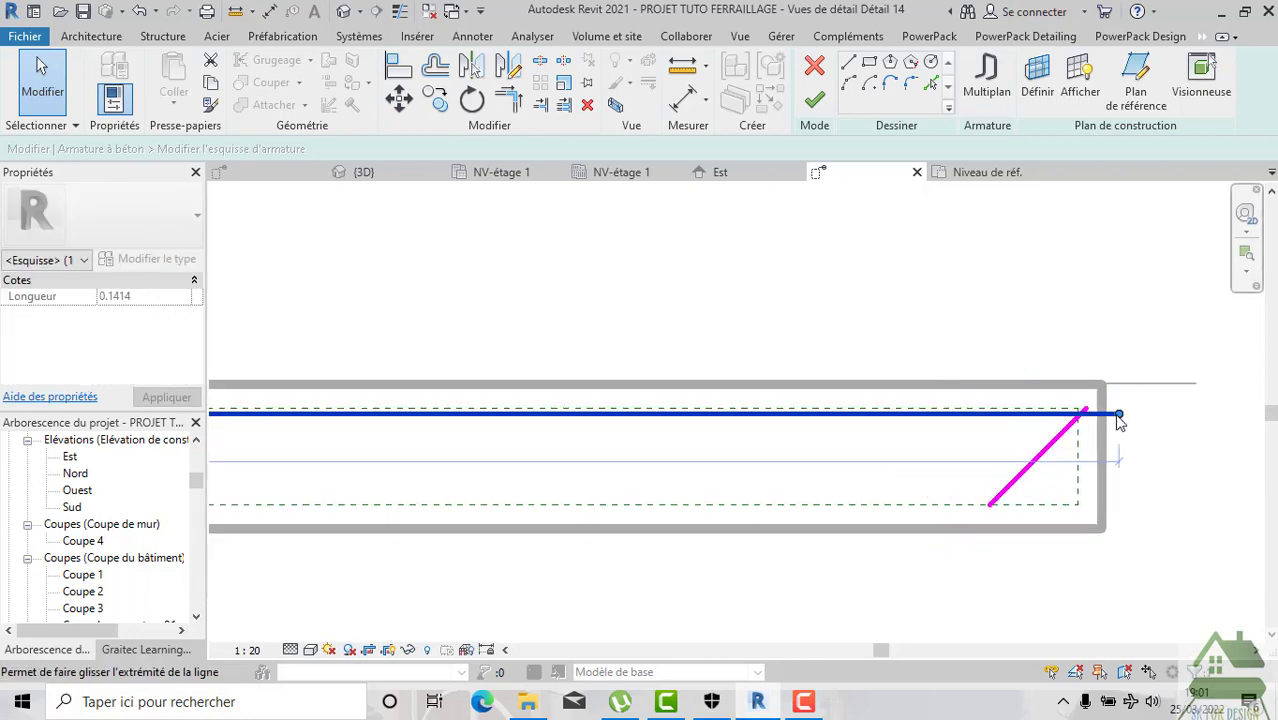
{"action": "left_click", "coordinate": [1080, 413]}
{"action": "scroll", "coordinate": [1080, 418], "scroll_direction": "up", "scroll_amount": 1}
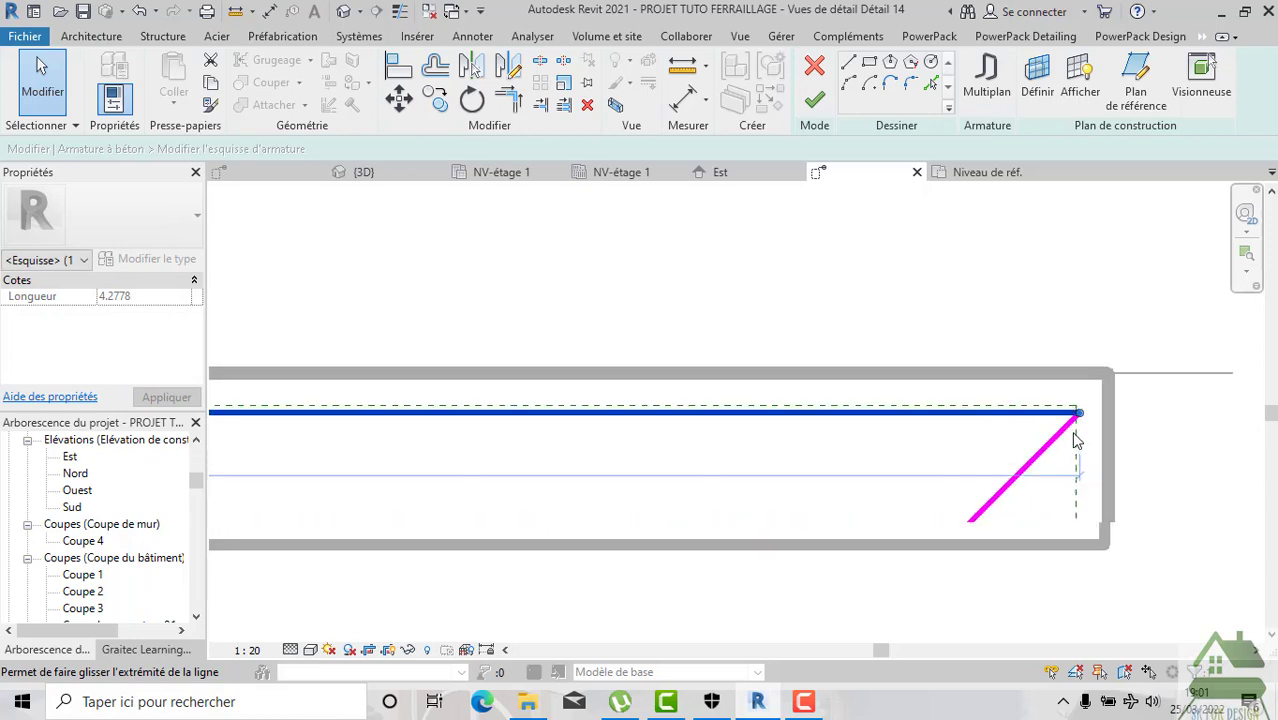
{"action": "left_click", "coordinate": [815, 102]}
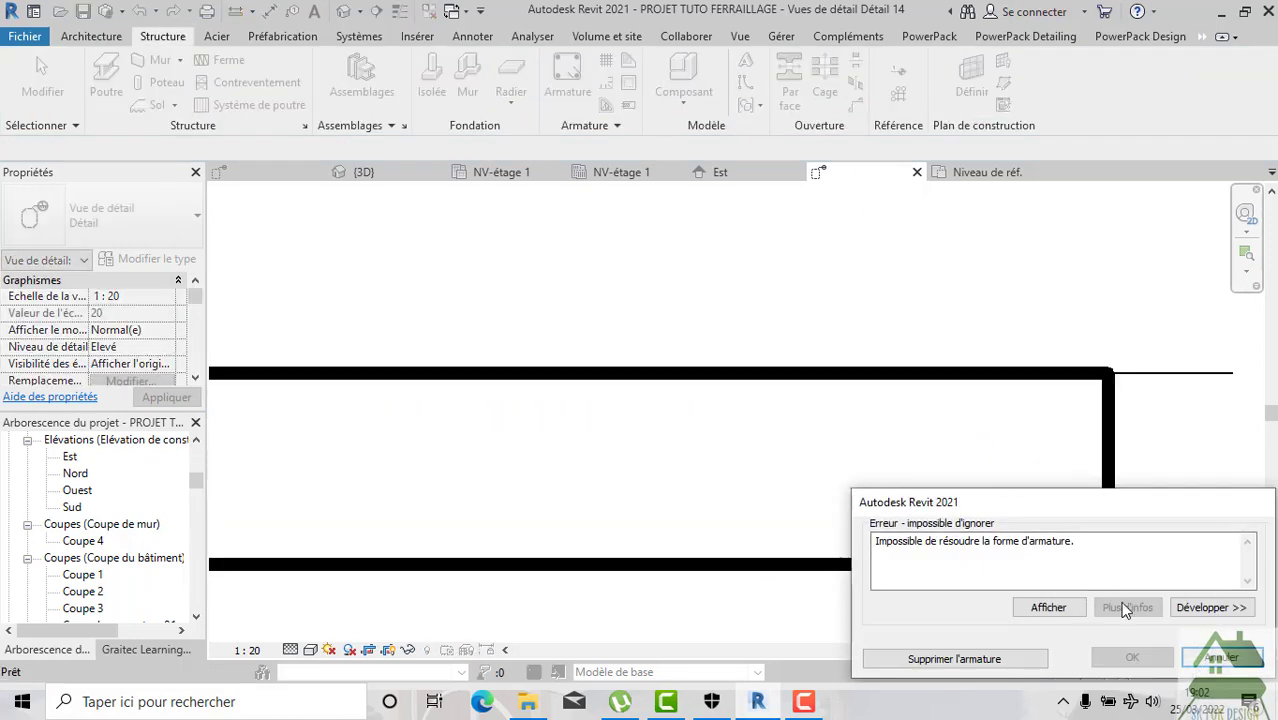
{"action": "left_click", "coordinate": [1220, 657]}
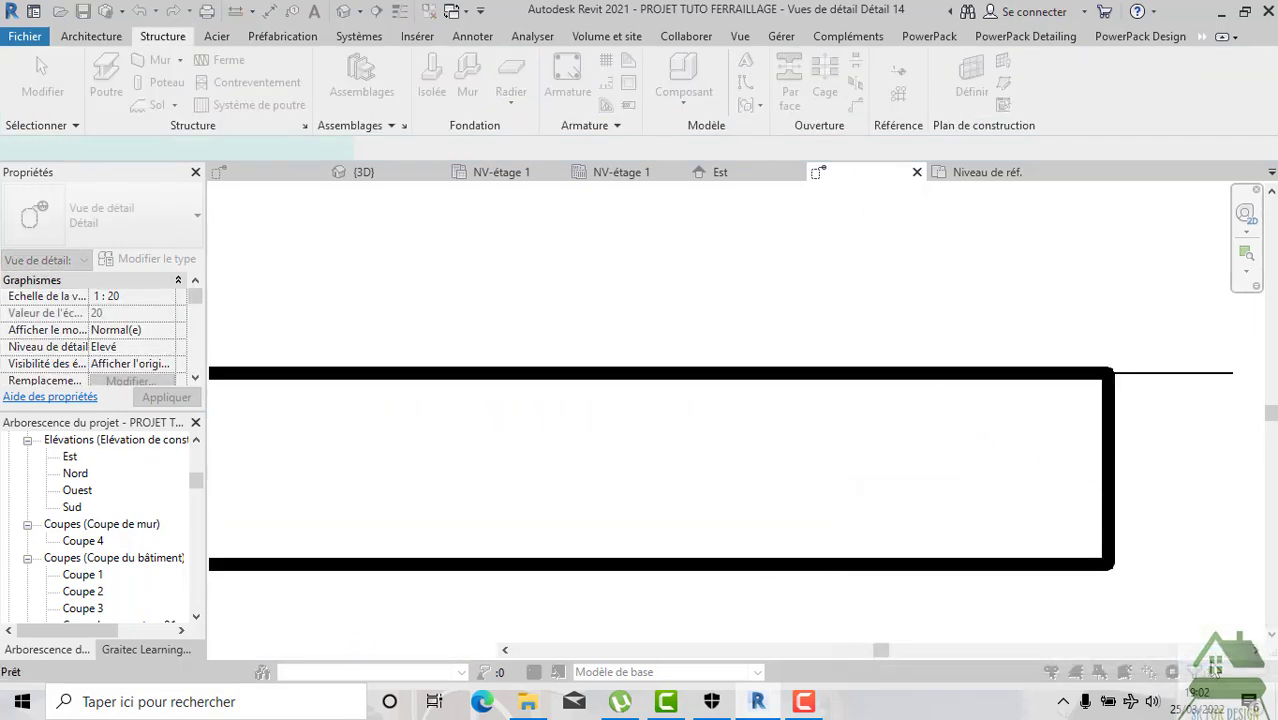
Shorten the diagonal leg to 0.1000, set it at 75°, and finish the sketch.
{"action": "left_click", "coordinate": [985, 507]}
{"action": "left_click_drag", "start_coordinate": [960, 535], "coordinate": [991, 504]}
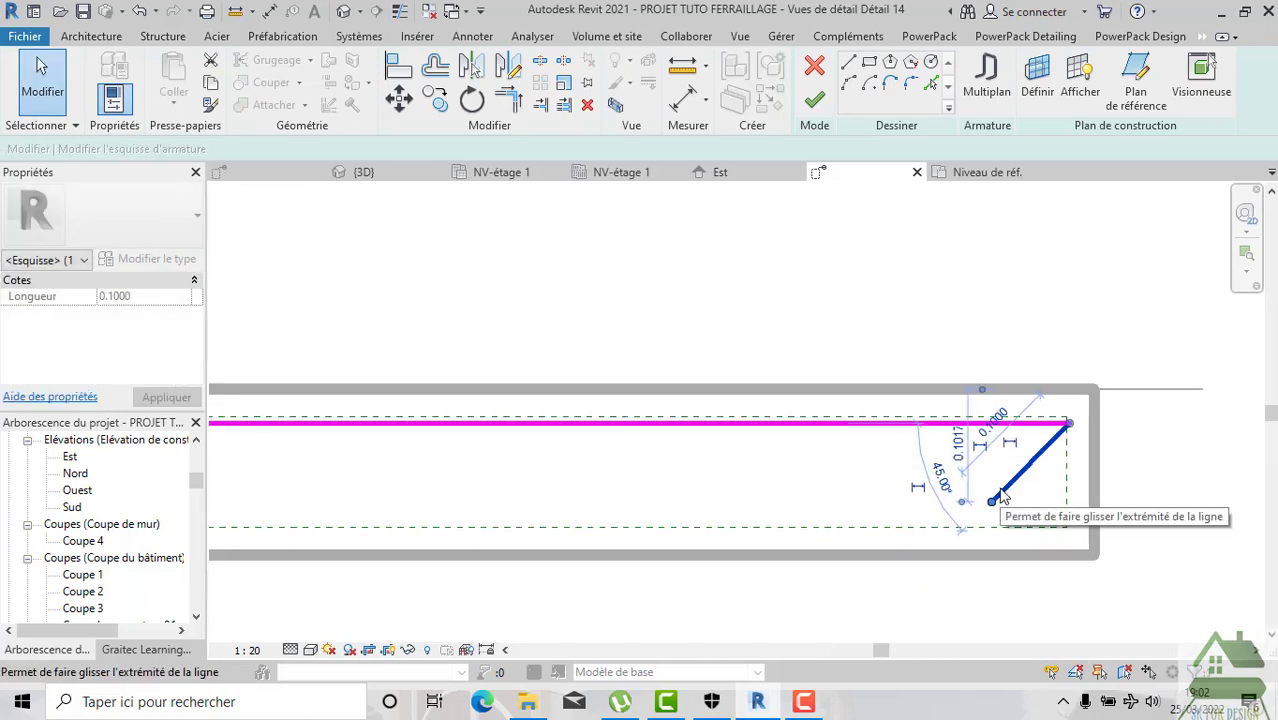
{"action": "mouse_move", "coordinate": [992, 503]}
{"action": "left_mouse_down"}
{"action": "mouse_move", "coordinate": [1016, 520]}
{"action": "mouse_move", "coordinate": [980, 530]}
{"action": "left_mouse_up"}
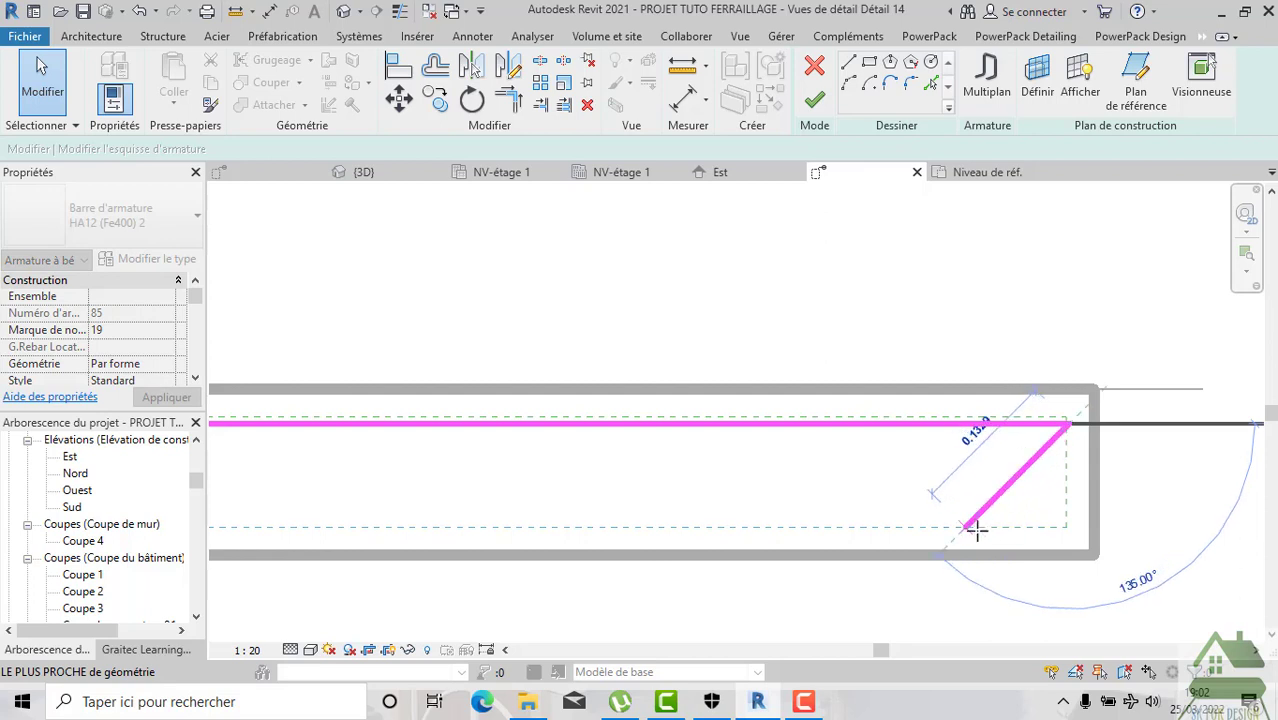
{"action": "left_click_drag", "start_coordinate": [980, 530], "coordinate": [1042, 527]}
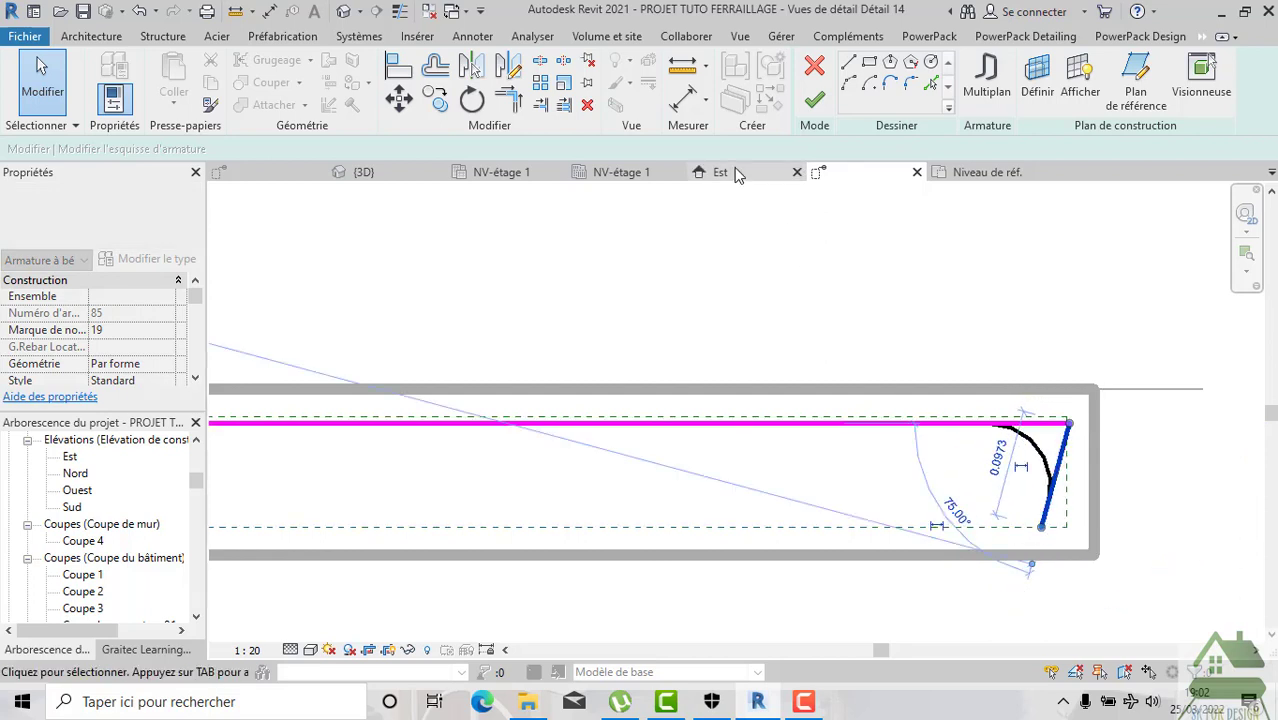
{"action": "left_click", "coordinate": [814, 99]}
{"action": "left_click", "coordinate": [1141, 519]}
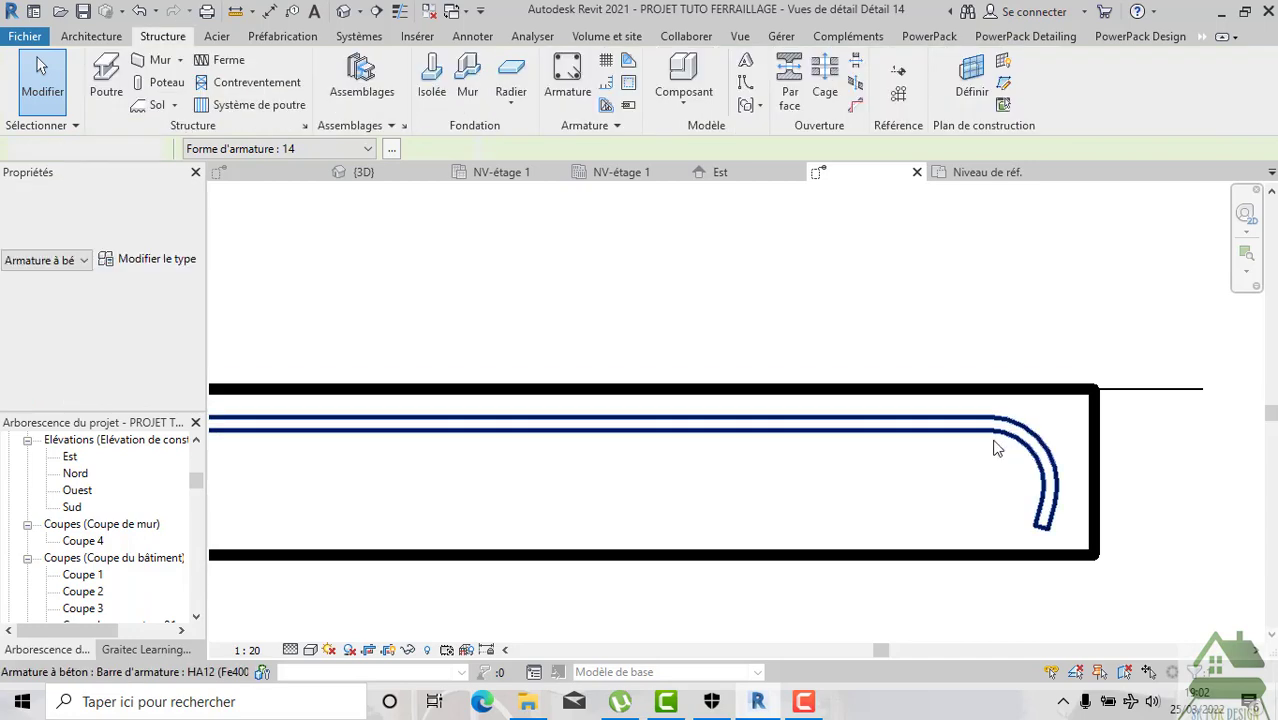
Set the top bar's start hook rotation to 0 and apply a standard start hook.
{"action": "left_click", "coordinate": [1022, 420]}
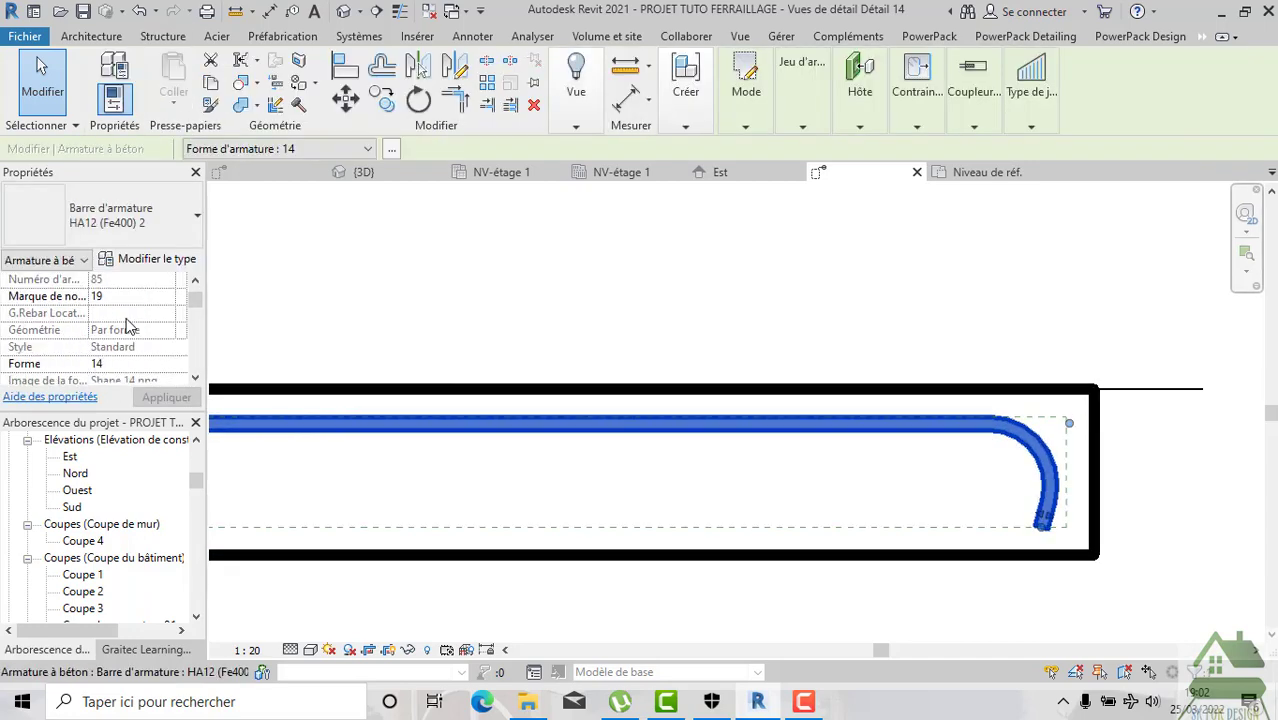
{"action": "scroll", "coordinate": [140, 330], "scroll_direction": "down", "scroll_amount": 2}
{"action": "scroll", "coordinate": [160, 347], "scroll_direction": "down", "scroll_amount": 1}
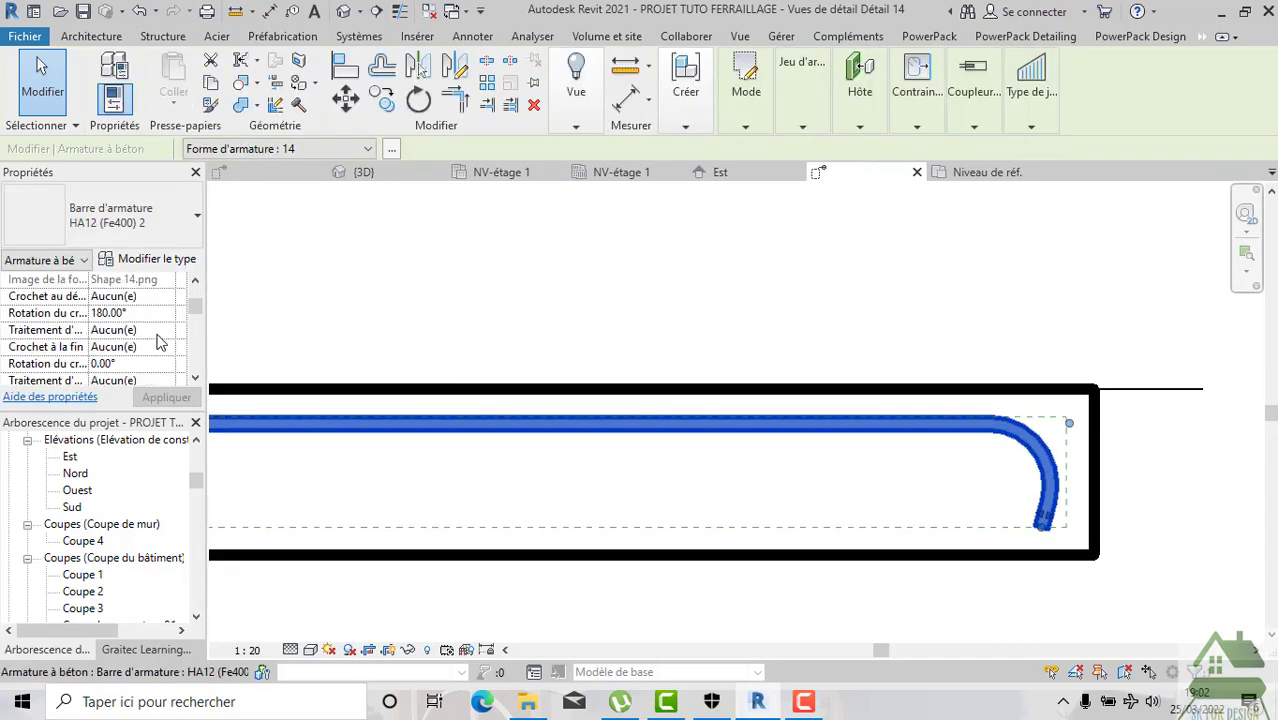
{"action": "left_click", "coordinate": [155, 315]}
{"action": "type", "text": "0"}
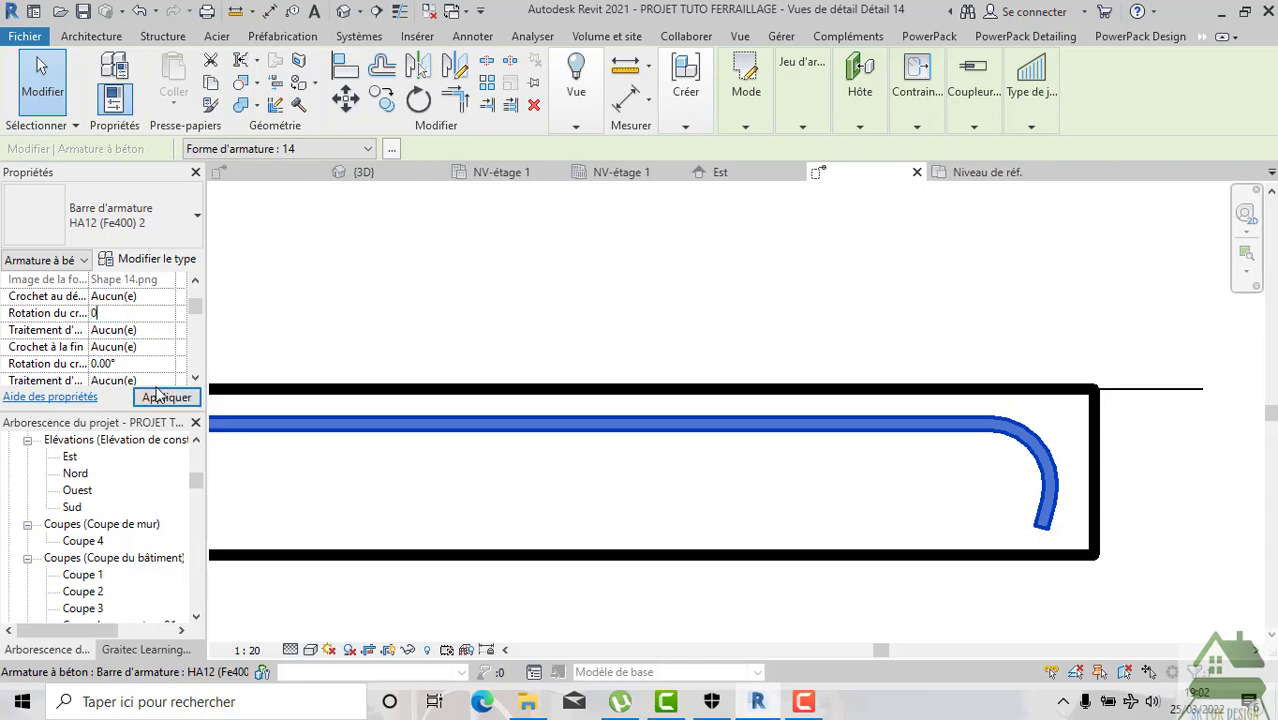
{"action": "left_click", "coordinate": [160, 398]}
{"action": "left_click", "coordinate": [161, 299]}
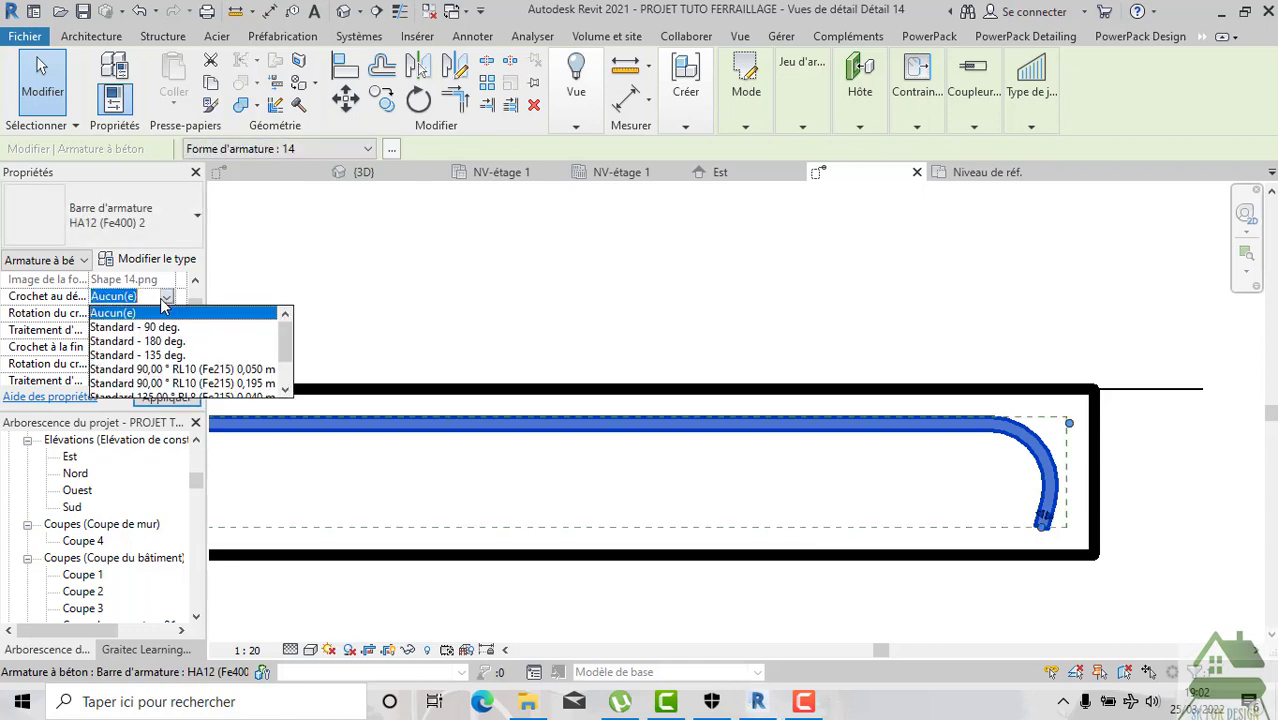
{"action": "left_click", "coordinate": [168, 356]}
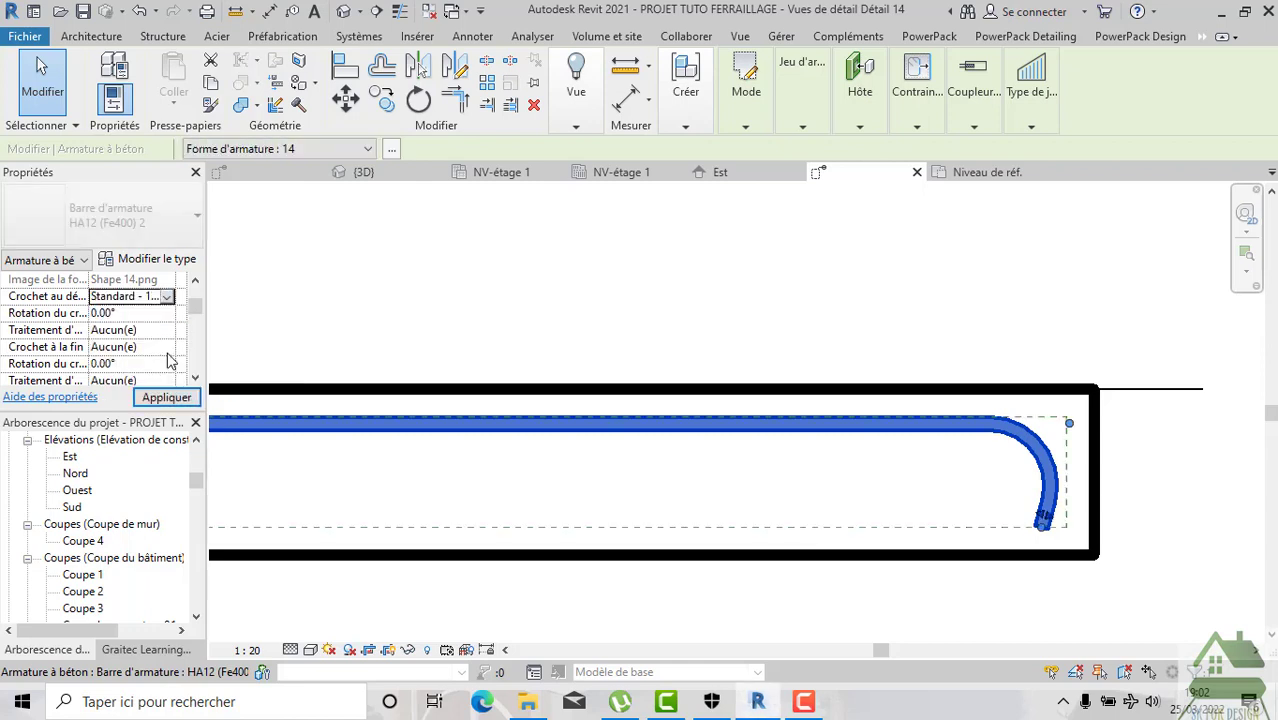
{"action": "left_click", "coordinate": [166, 397]}
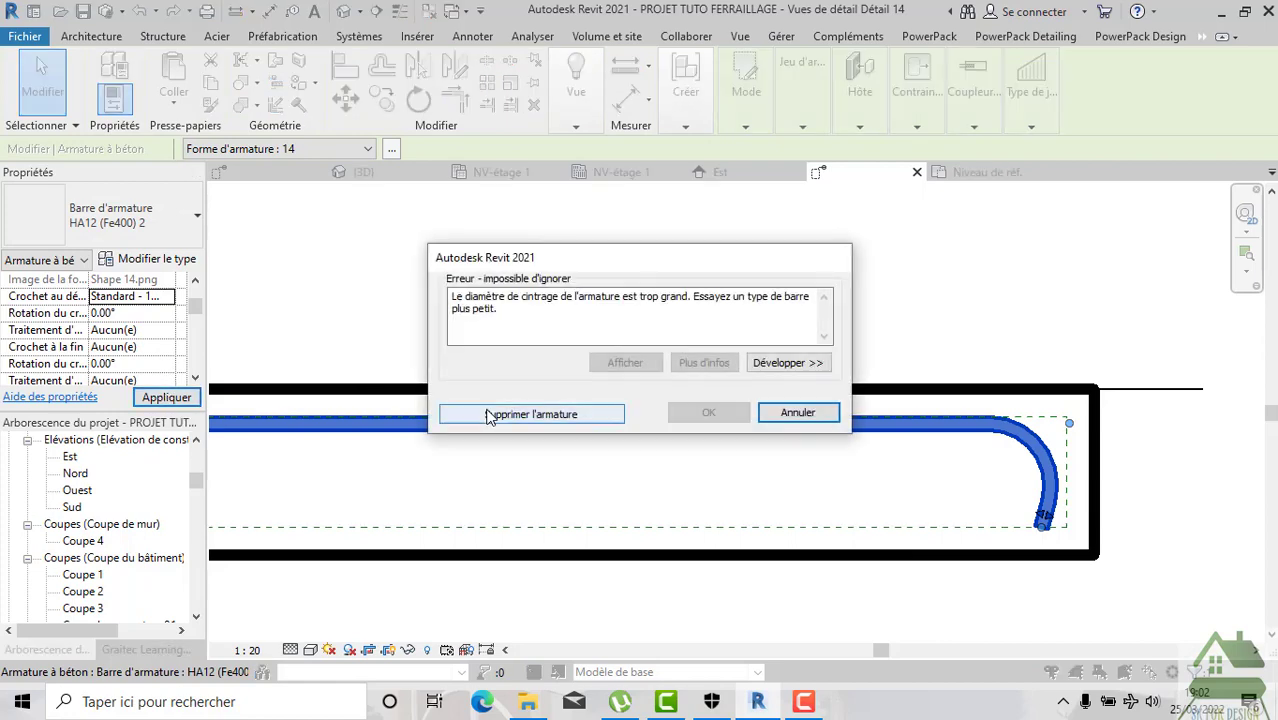
Delete the erroring bar, then undo to restore it and reopen its sketch.
{"action": "left_click", "coordinate": [470, 413]}
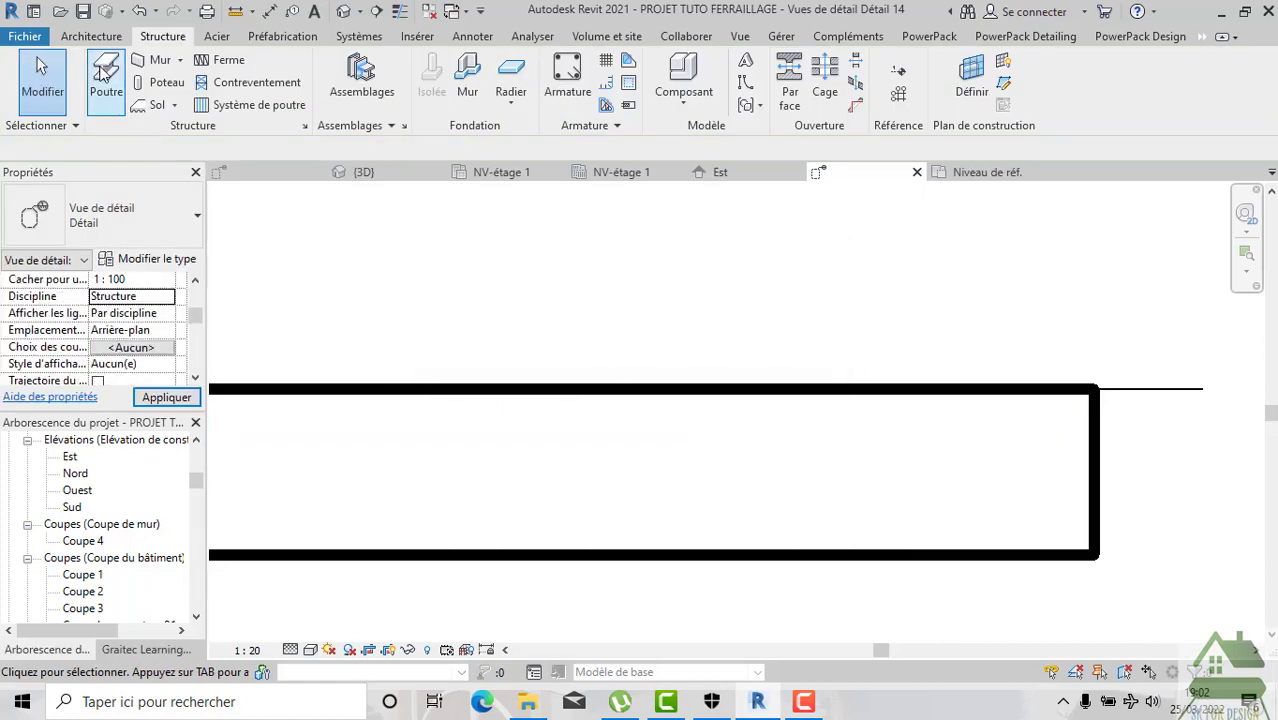
{"action": "left_click", "coordinate": [139, 11]}
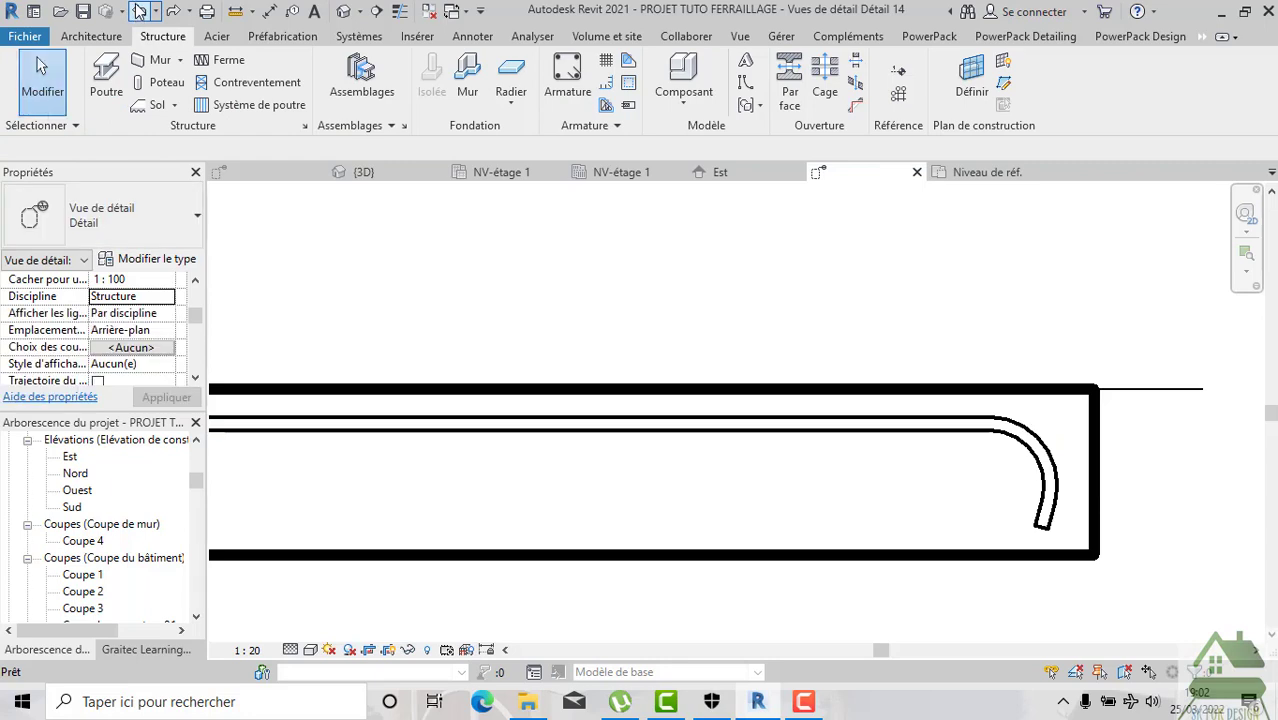
{"action": "left_click", "coordinate": [139, 11]}
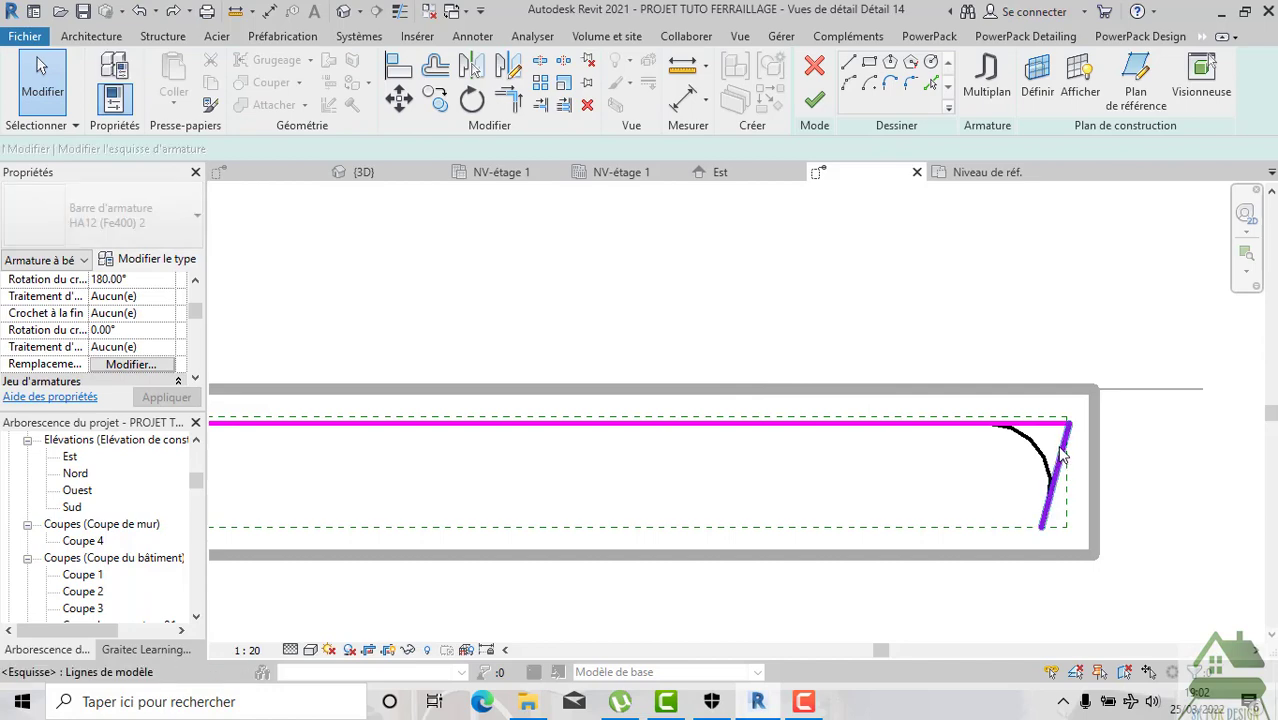
Delete the sketched end bend and finish the top bar's sketch.
{"action": "left_click", "coordinate": [1060, 480]}
{"action": "key", "text": "Delete"}
{"action": "key", "text": "Escape"}
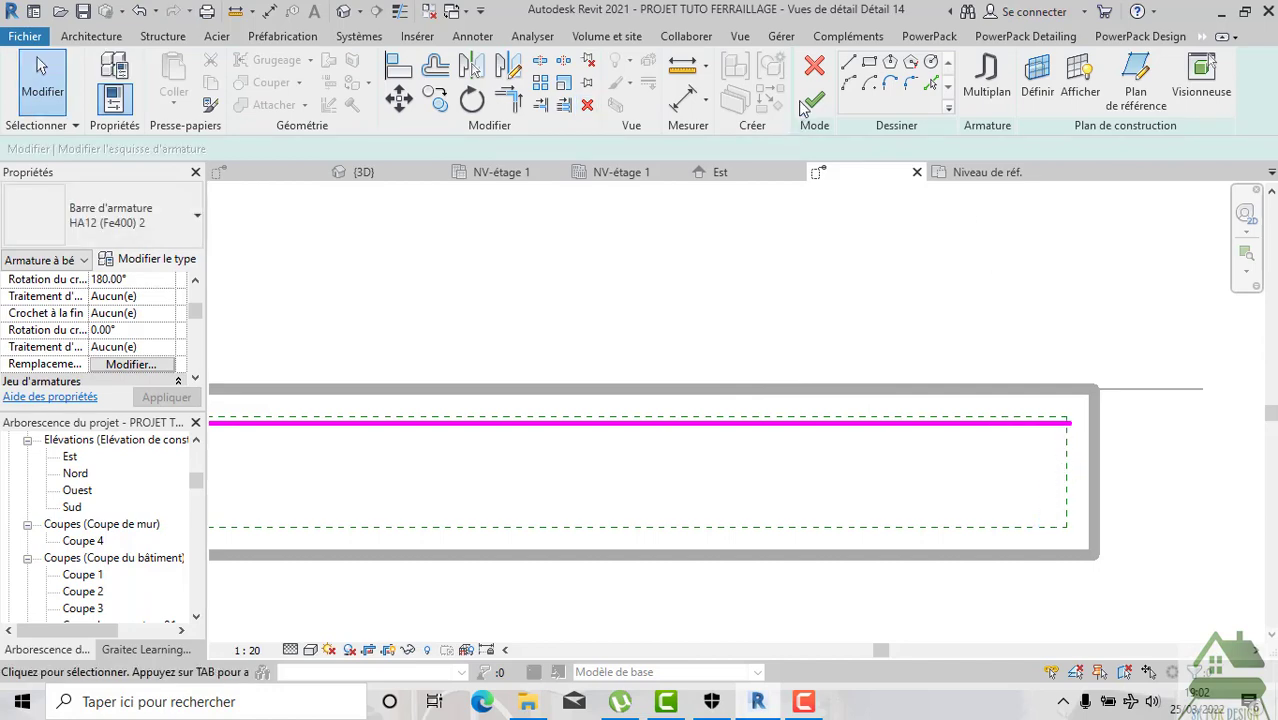
{"action": "left_click", "coordinate": [806, 104]}
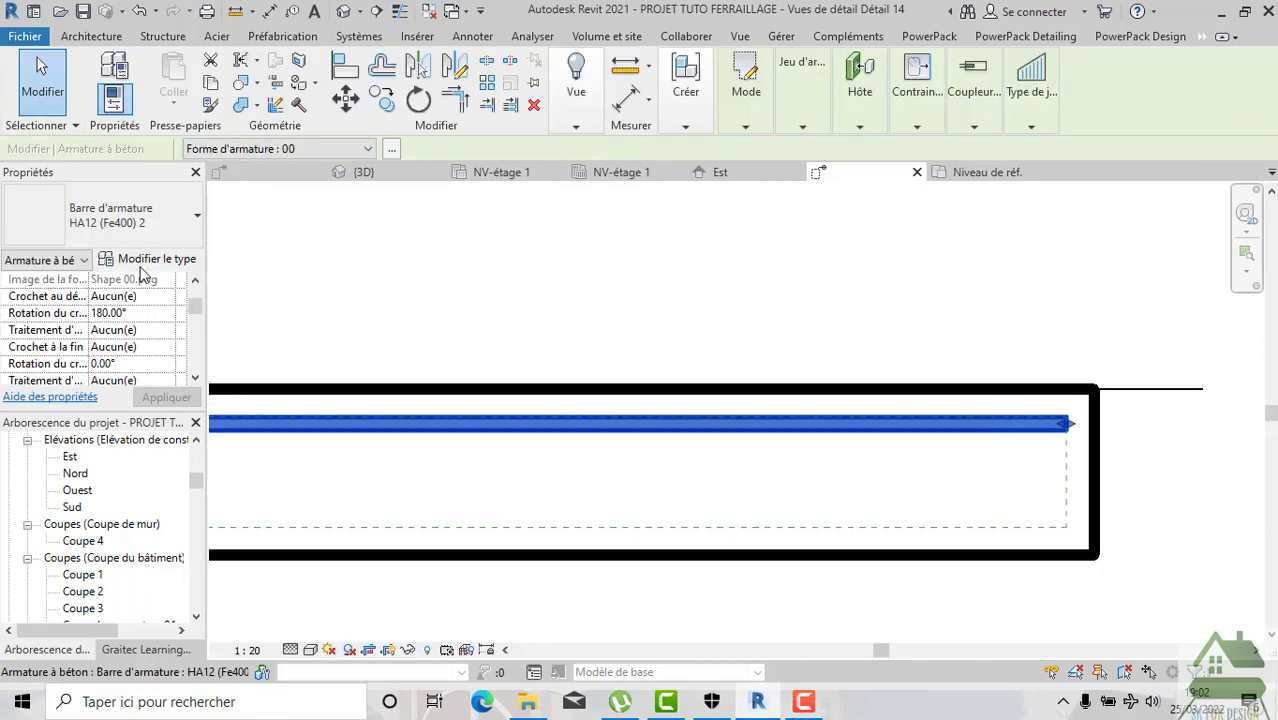
Try a 135° start hook, then settle on a Standard - 180 deg. start hook.
{"action": "left_click", "coordinate": [164, 298]}
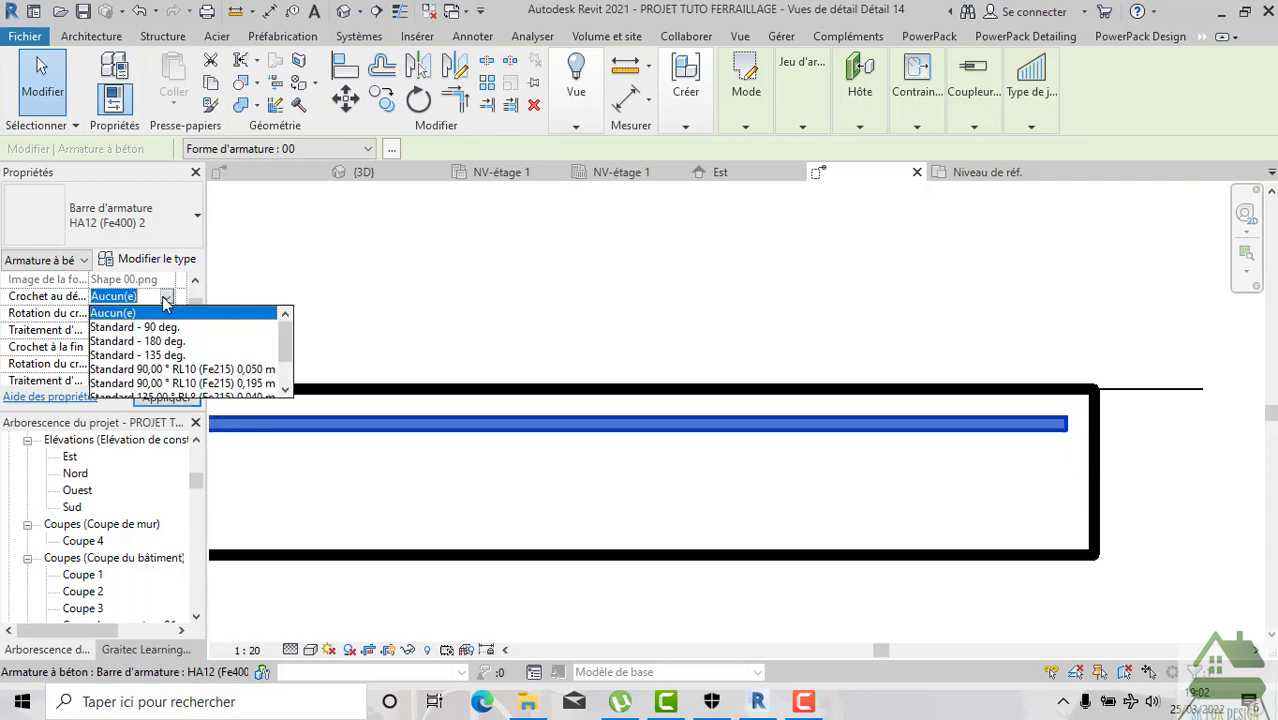
{"action": "left_click", "coordinate": [162, 356]}
{"action": "left_click", "coordinate": [163, 398]}
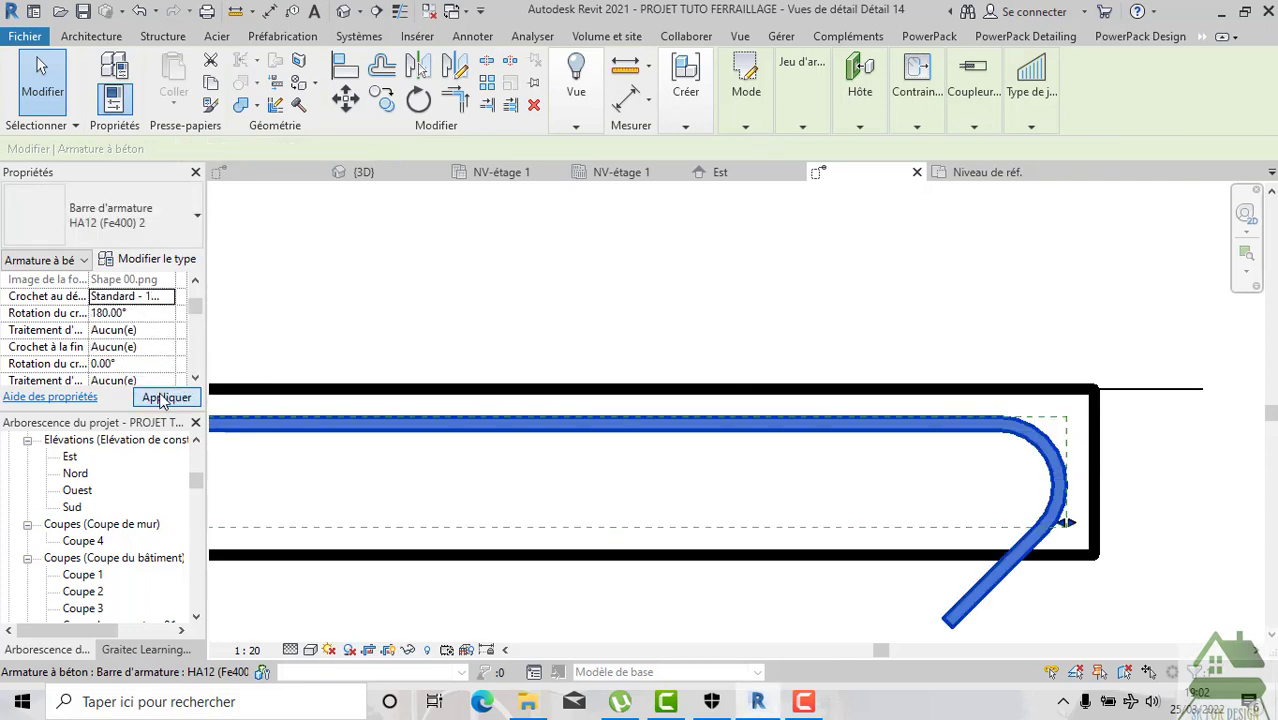
{"action": "scroll", "coordinate": [922, 412], "scroll_direction": "down", "scroll_amount": 1}
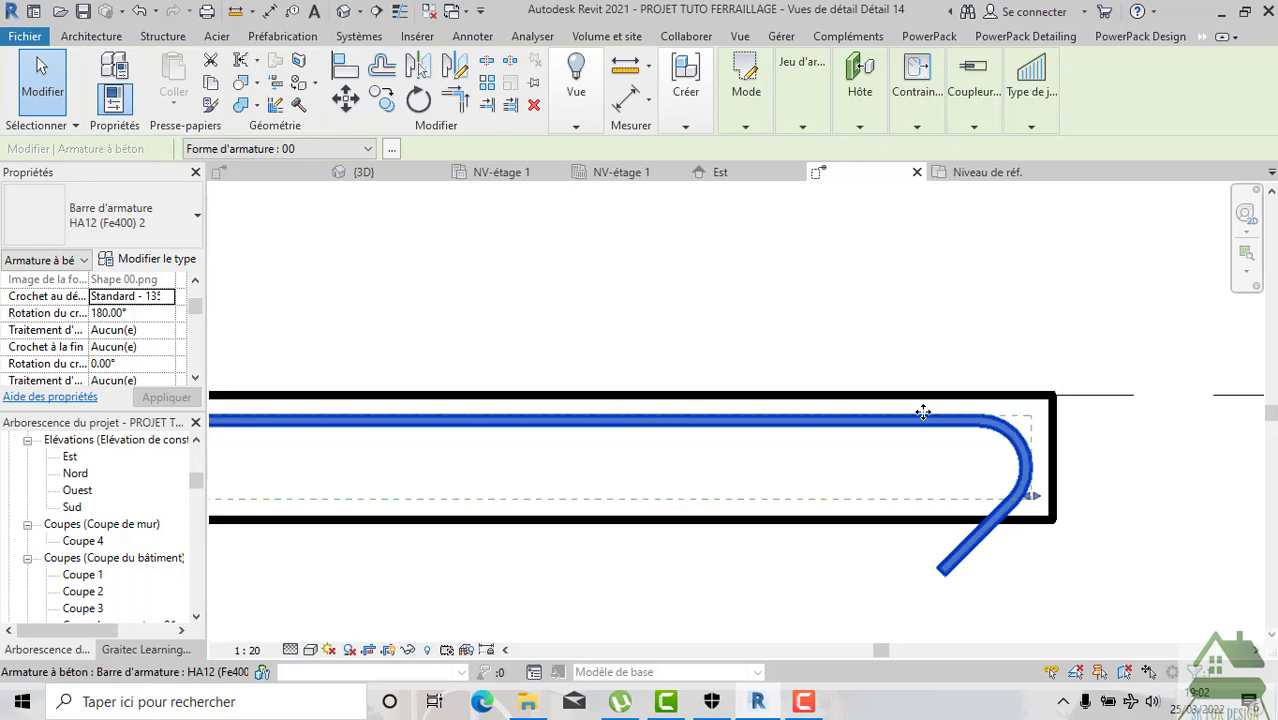
{"action": "left_click", "coordinate": [172, 298]}
{"action": "left_click", "coordinate": [150, 342]}
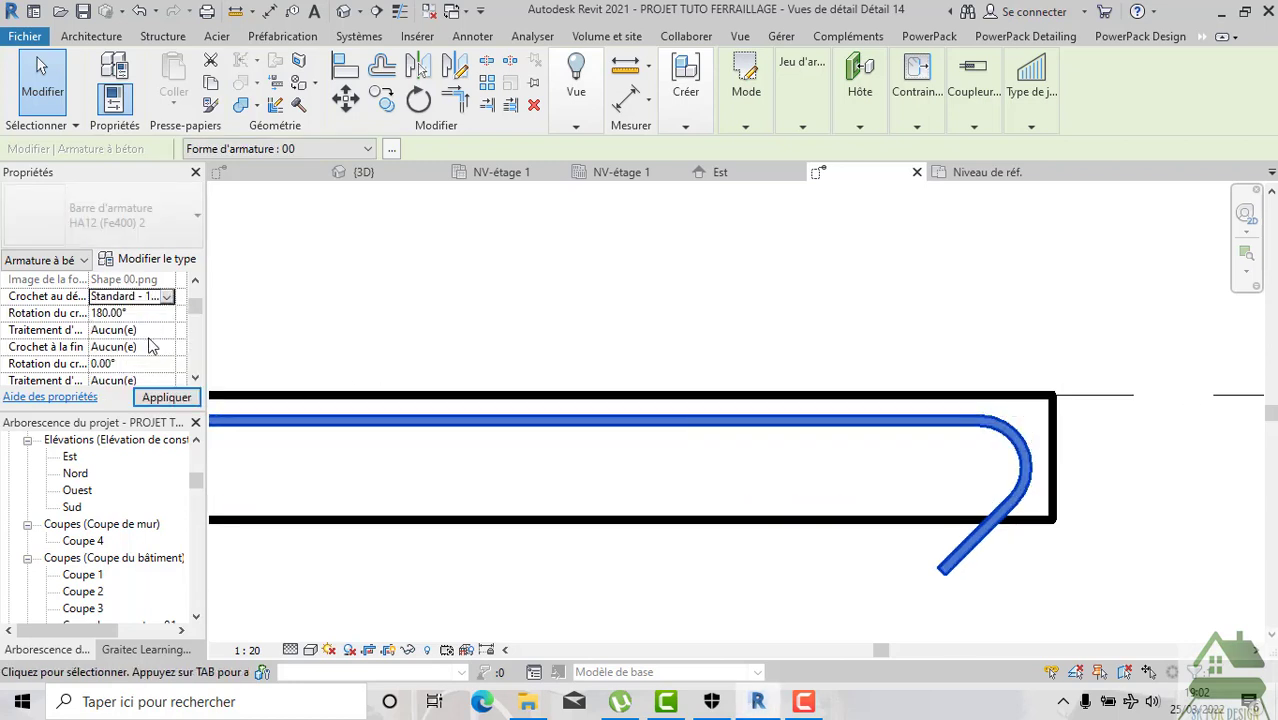
{"action": "left_click", "coordinate": [167, 398]}
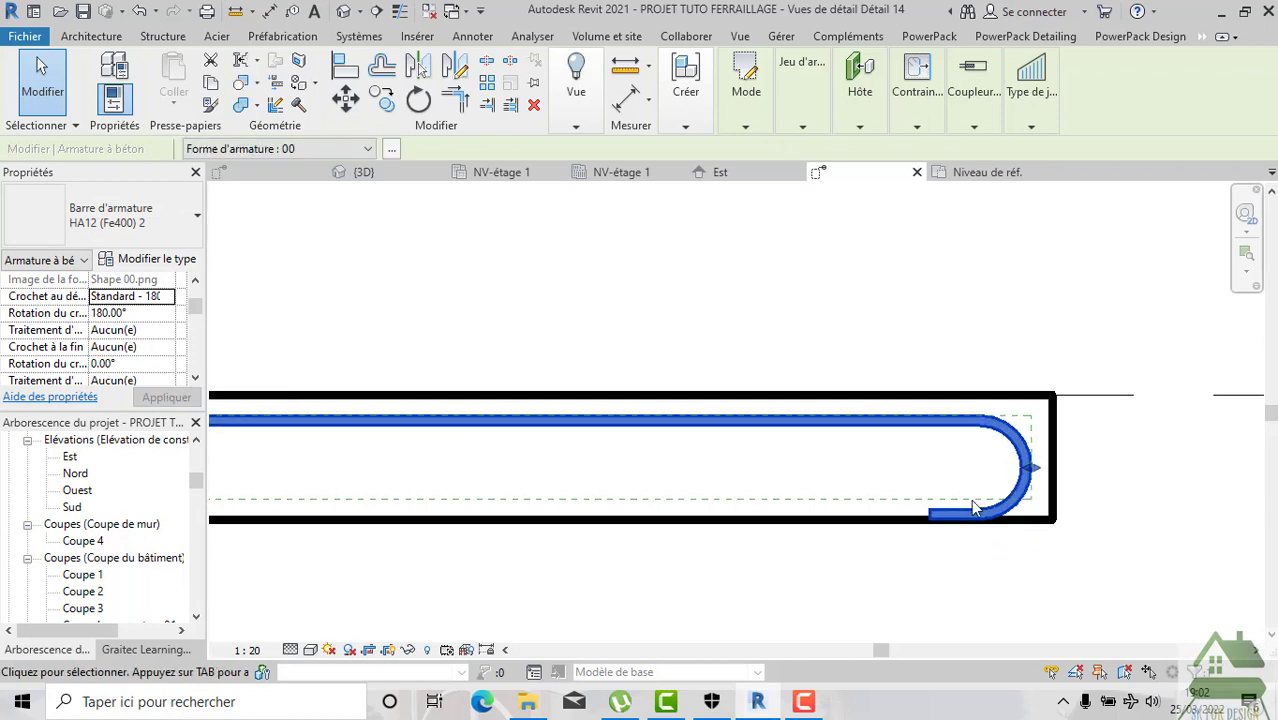
{"action": "scroll", "coordinate": [970, 500], "scroll_direction": "down", "scroll_amount": 1}
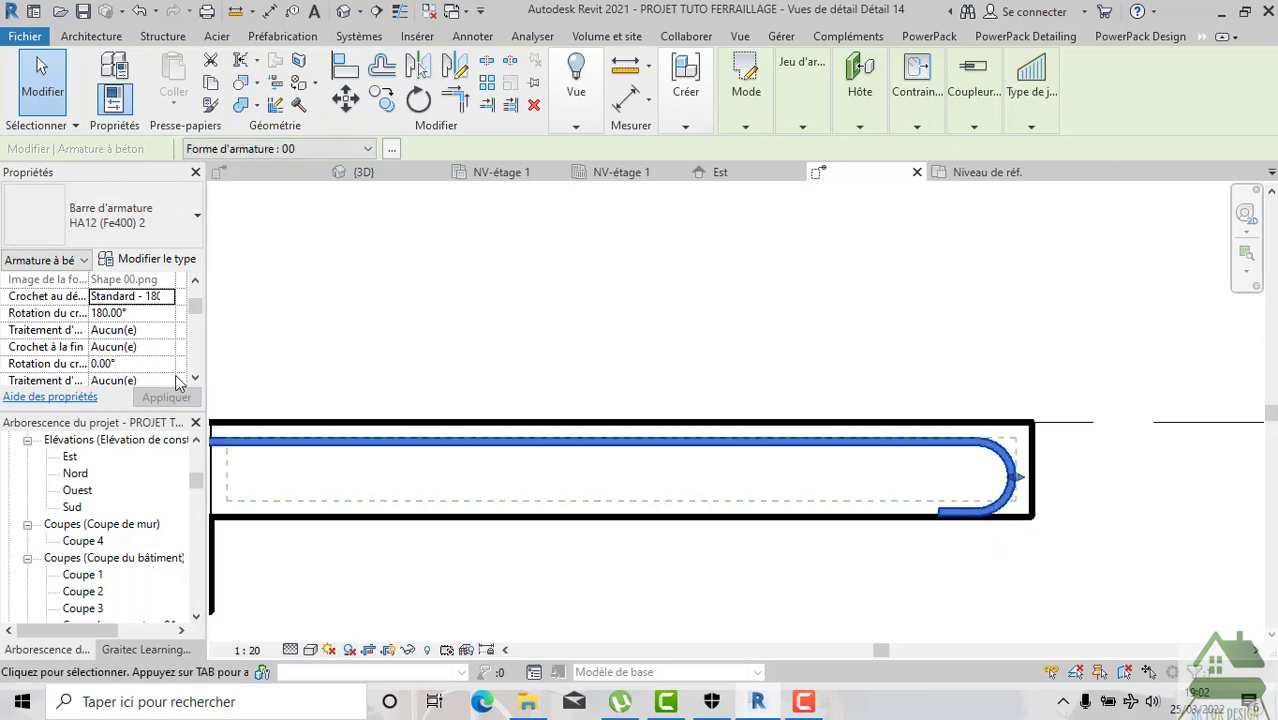
Set the HA12 (Fe400) 2 hook bend diameter to 50 mm, then to 80 mm.
{"action": "left_click", "coordinate": [150, 259]}
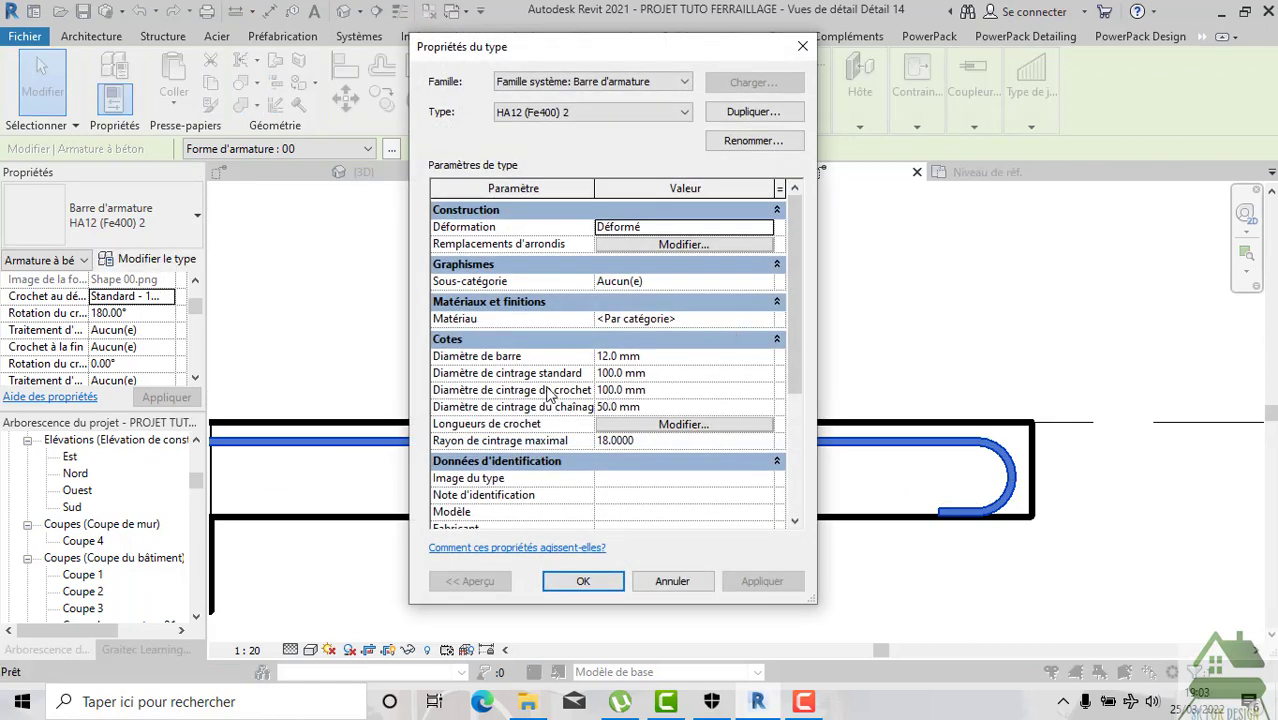
{"action": "left_click", "coordinate": [671, 393]}
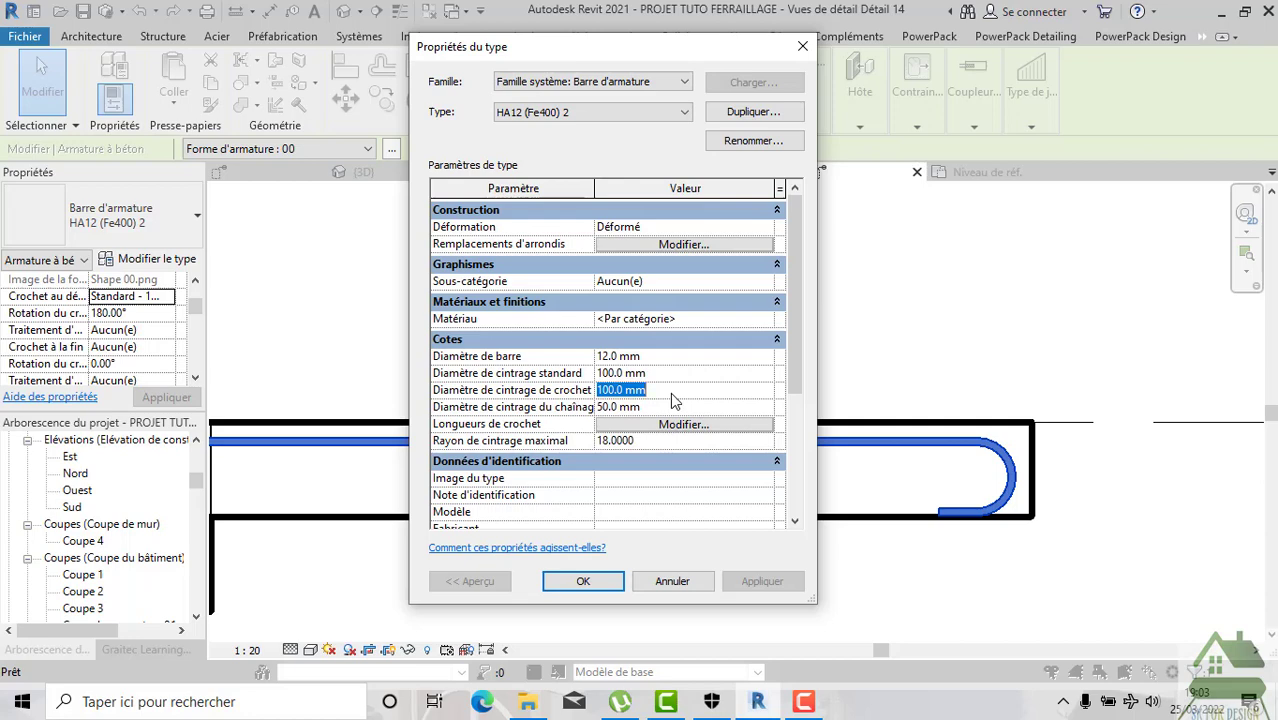
{"action": "type", "text": "50"}
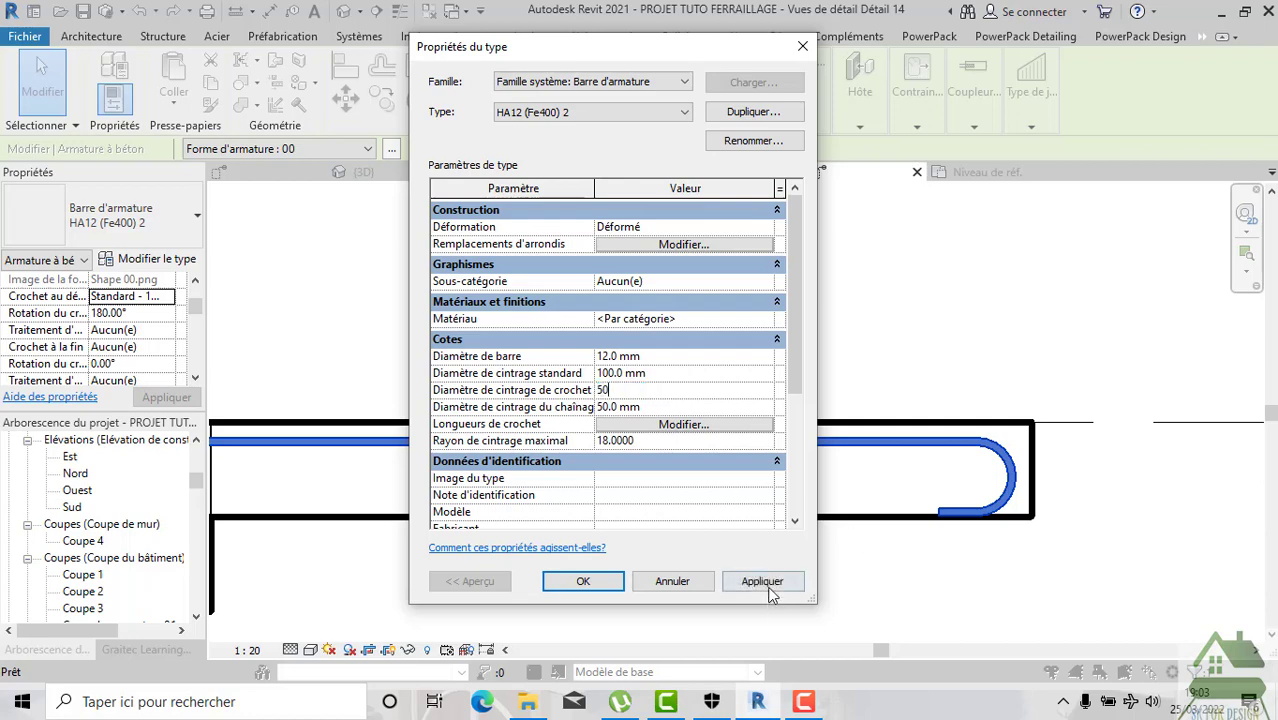
{"action": "left_click", "coordinate": [762, 583]}
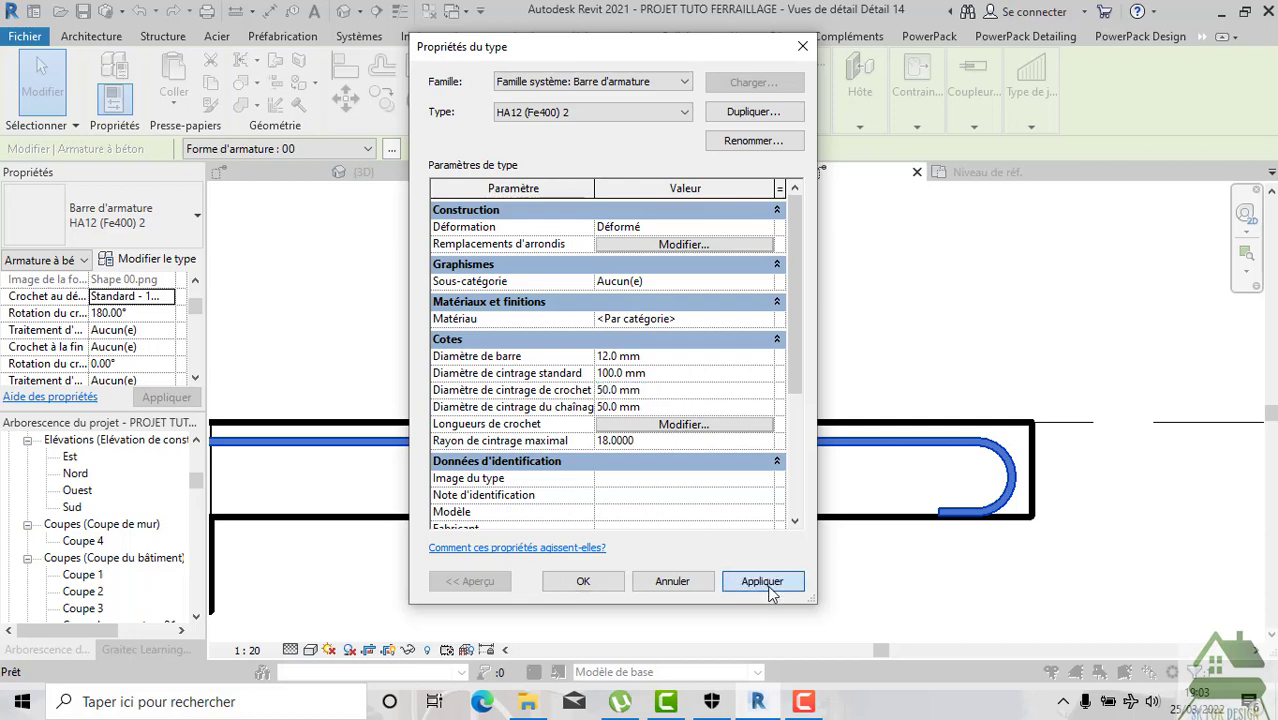
{"action": "left_click", "coordinate": [645, 390]}
{"action": "type", "text": "80"}
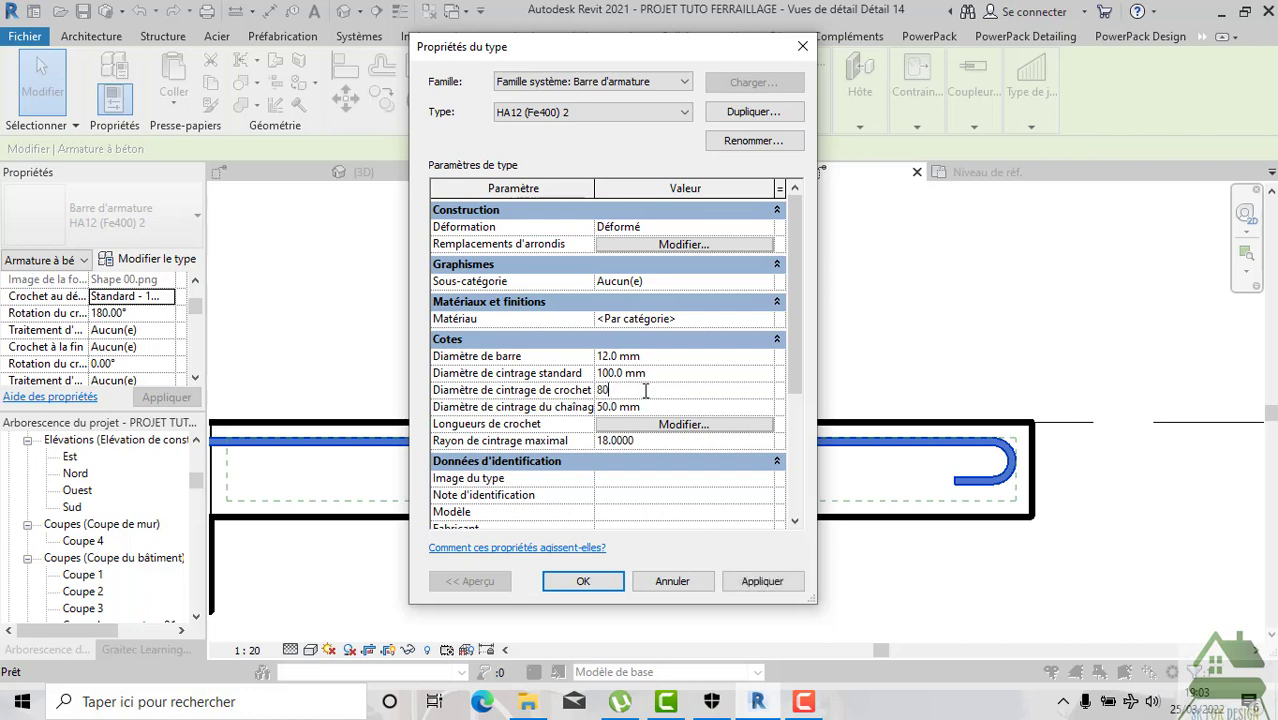
{"action": "left_click", "coordinate": [740, 583]}
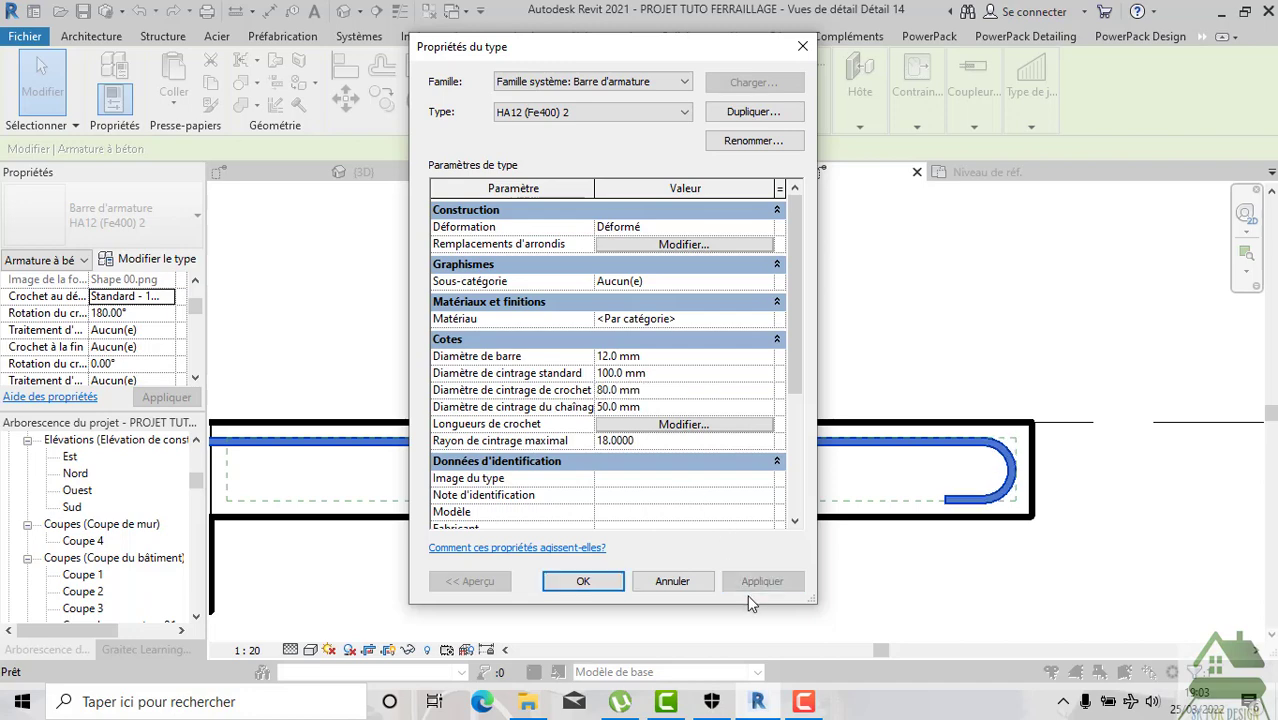
{"action": "left_click", "coordinate": [610, 582]}
Change the hooked HA12 top bar to an Espacement maximum bar set, then recentre the slab.
{"action": "scroll", "coordinate": [1027, 551], "scroll_direction": "down", "scroll_amount": 2}
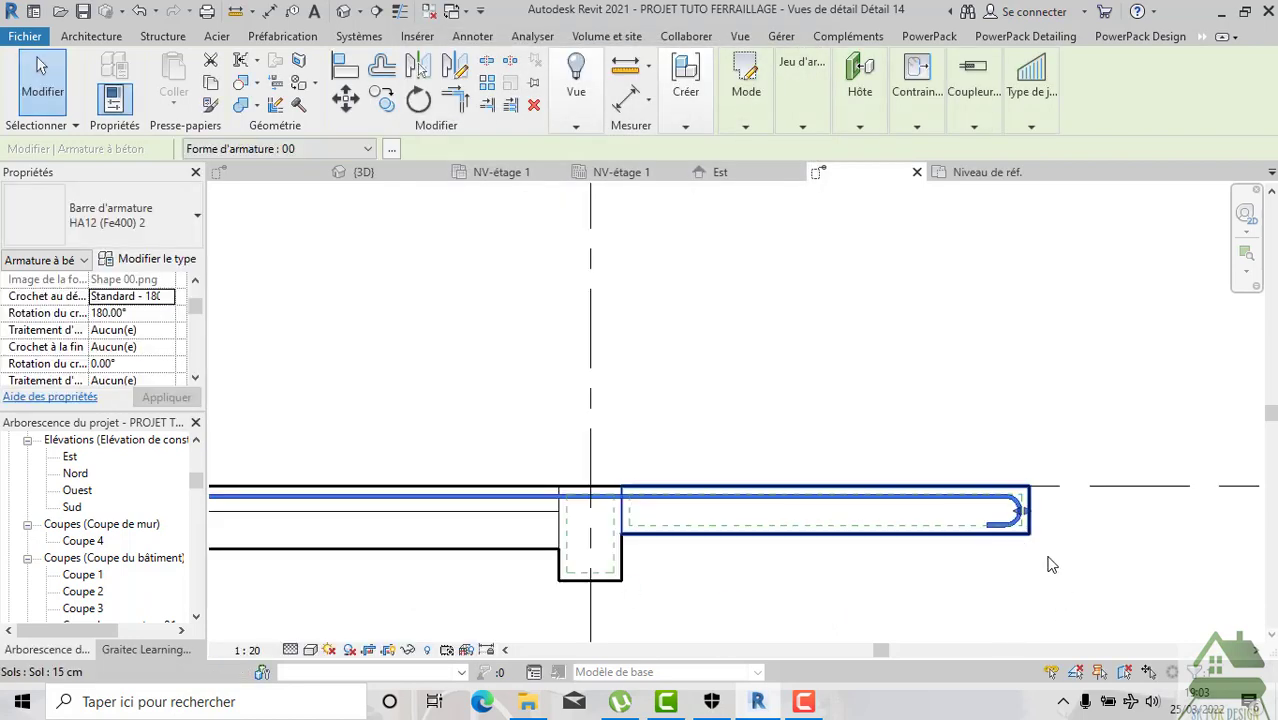
{"action": "scroll", "coordinate": [1031, 601], "scroll_direction": "down", "scroll_amount": 1}
{"action": "left_click", "coordinate": [990, 561]}
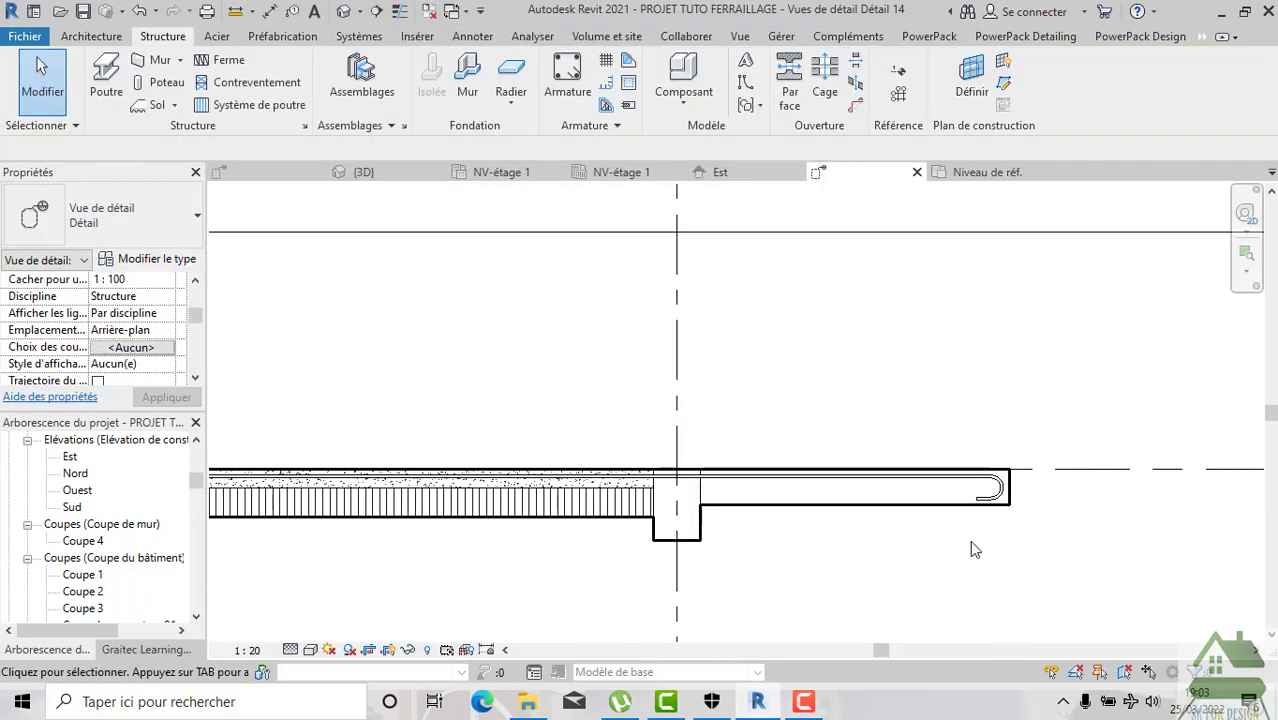
{"action": "scroll", "coordinate": [945, 515], "scroll_direction": "up", "scroll_amount": 1}
{"action": "scroll", "coordinate": [921, 493], "scroll_direction": "up", "scroll_amount": 1}
{"action": "left_click", "coordinate": [903, 476]}
{"action": "mouse_move", "coordinate": [802, 92]}
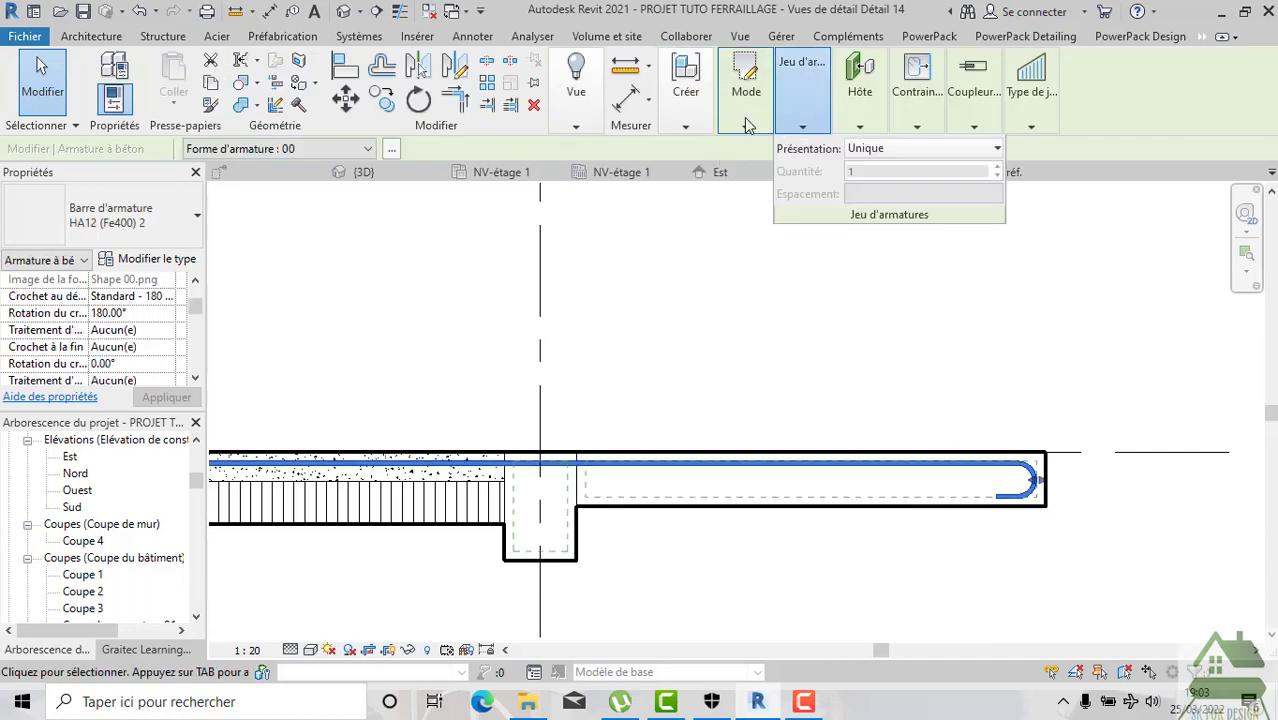
{"action": "left_click", "coordinate": [890, 150]}
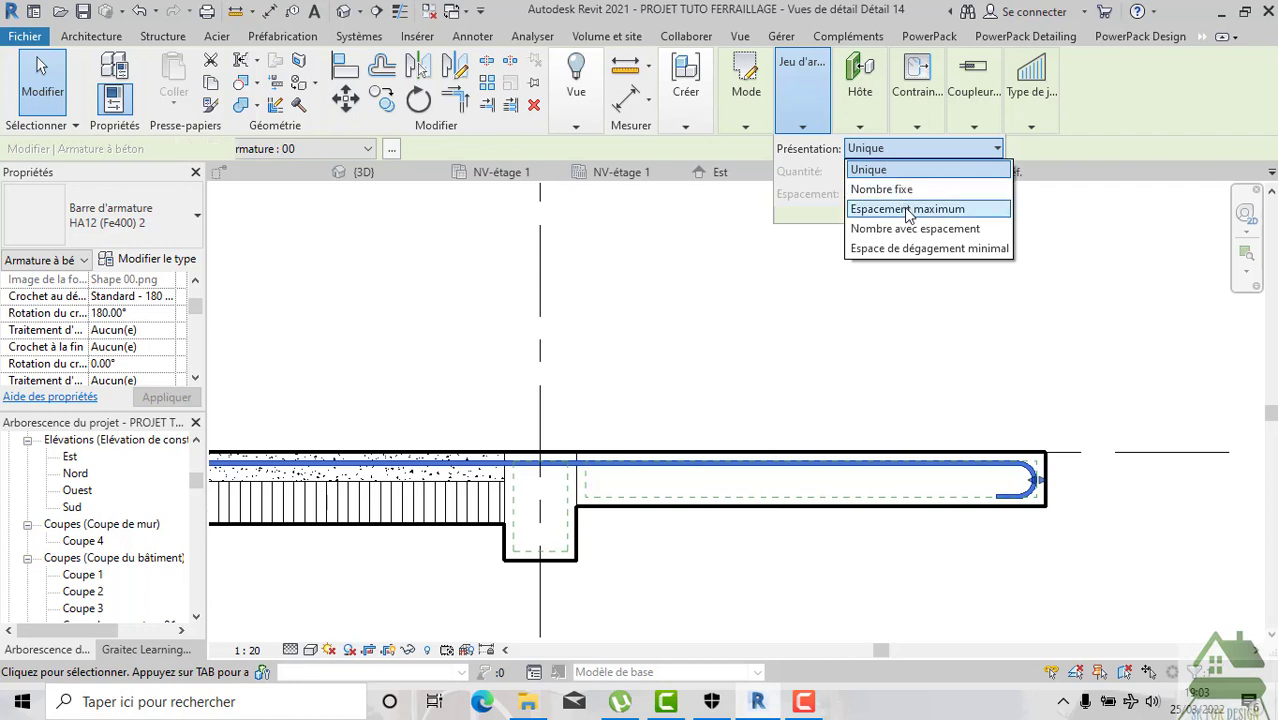
{"action": "left_click", "coordinate": [908, 210]}
{"action": "type", "text": "120"}
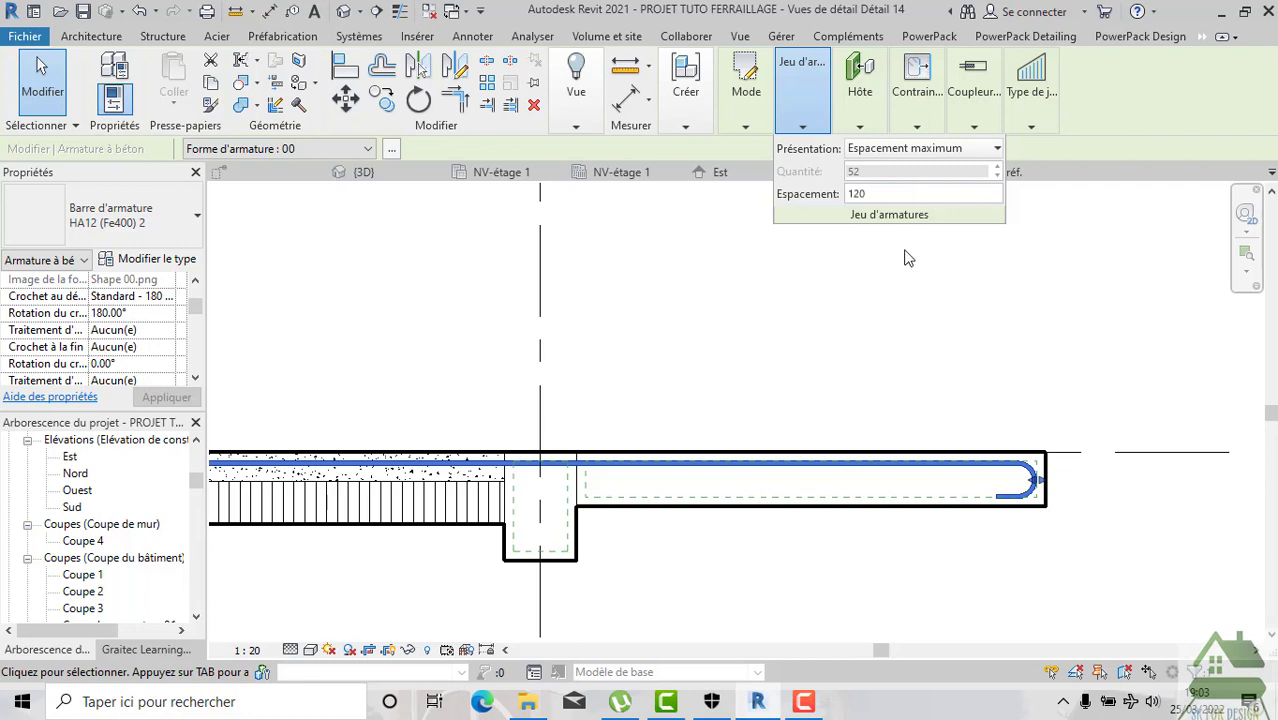
{"action": "left_click", "coordinate": [912, 300]}
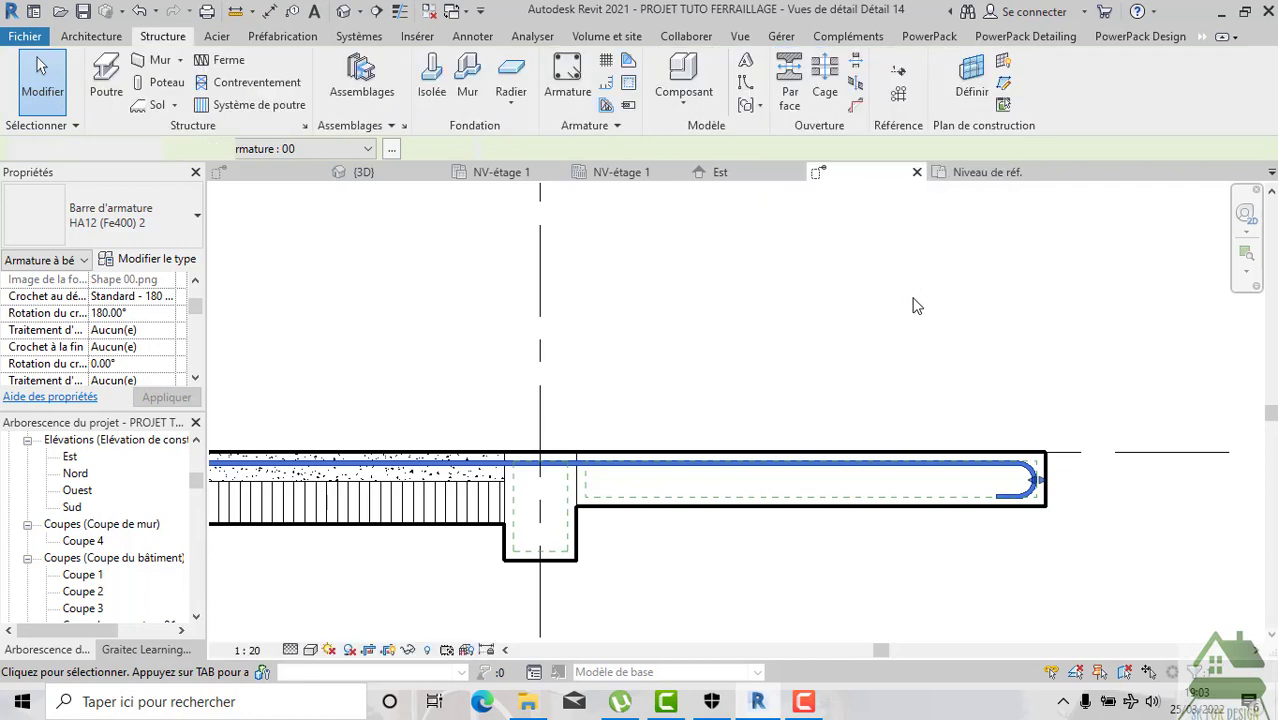
{"action": "scroll", "coordinate": [800, 350], "scroll_direction": "down", "scroll_amount": 2}
{"action": "middle_click_drag", "start_coordinate": [770, 351], "coordinate": [850, 352]}
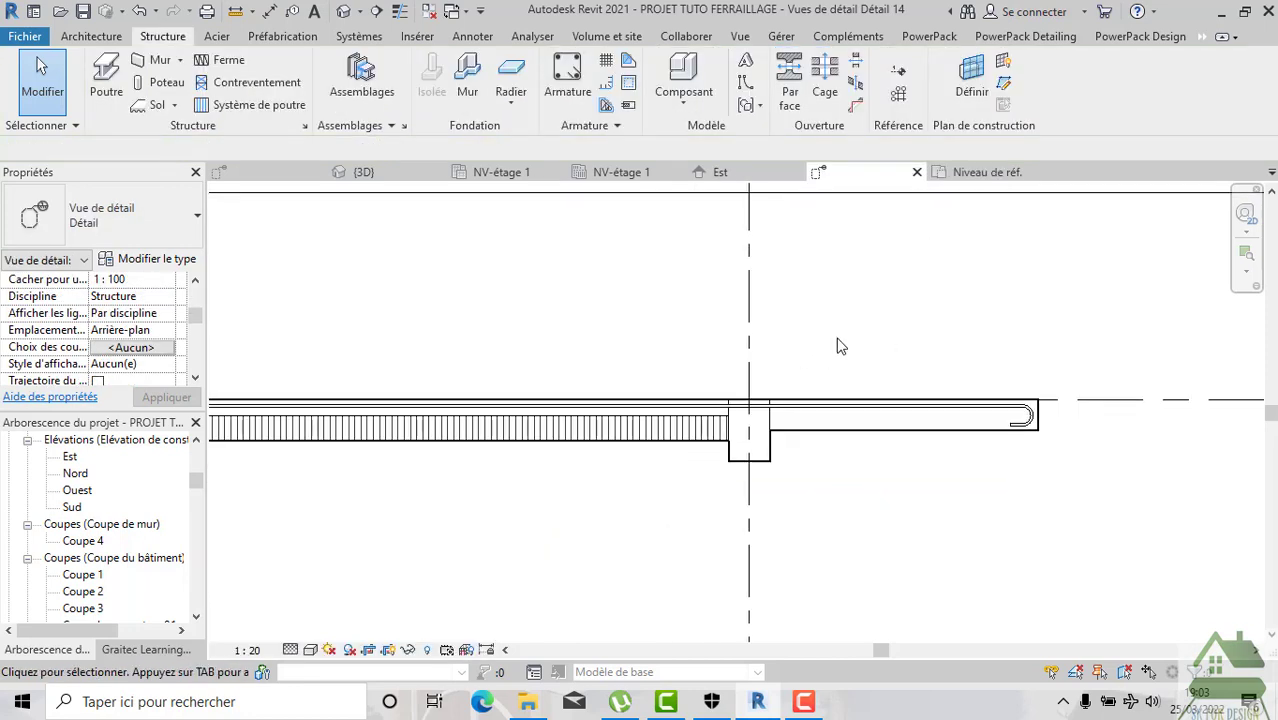
{"action": "scroll", "coordinate": [838, 345], "scroll_direction": "down", "scroll_amount": 2}
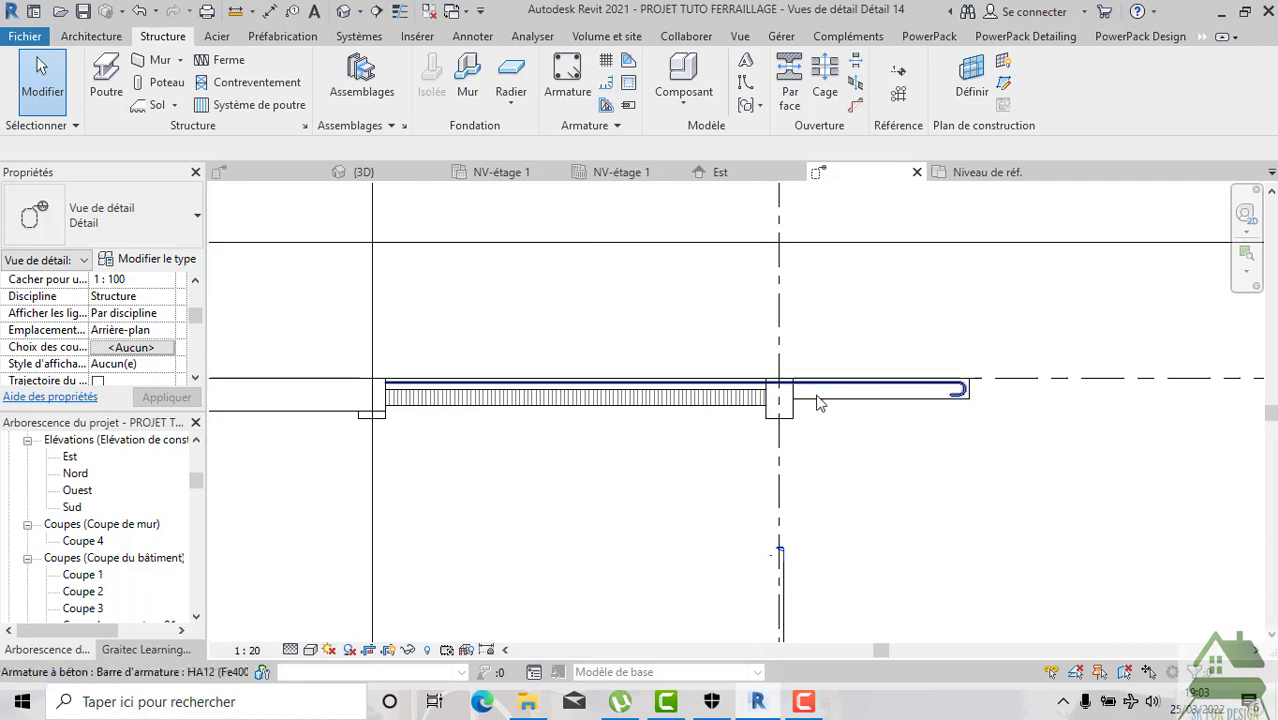
{"action": "scroll", "coordinate": [705, 400], "scroll_direction": "up", "scroll_amount": 2}
{"action": "middle_click_drag", "start_coordinate": [710, 434], "coordinate": [791, 417]}
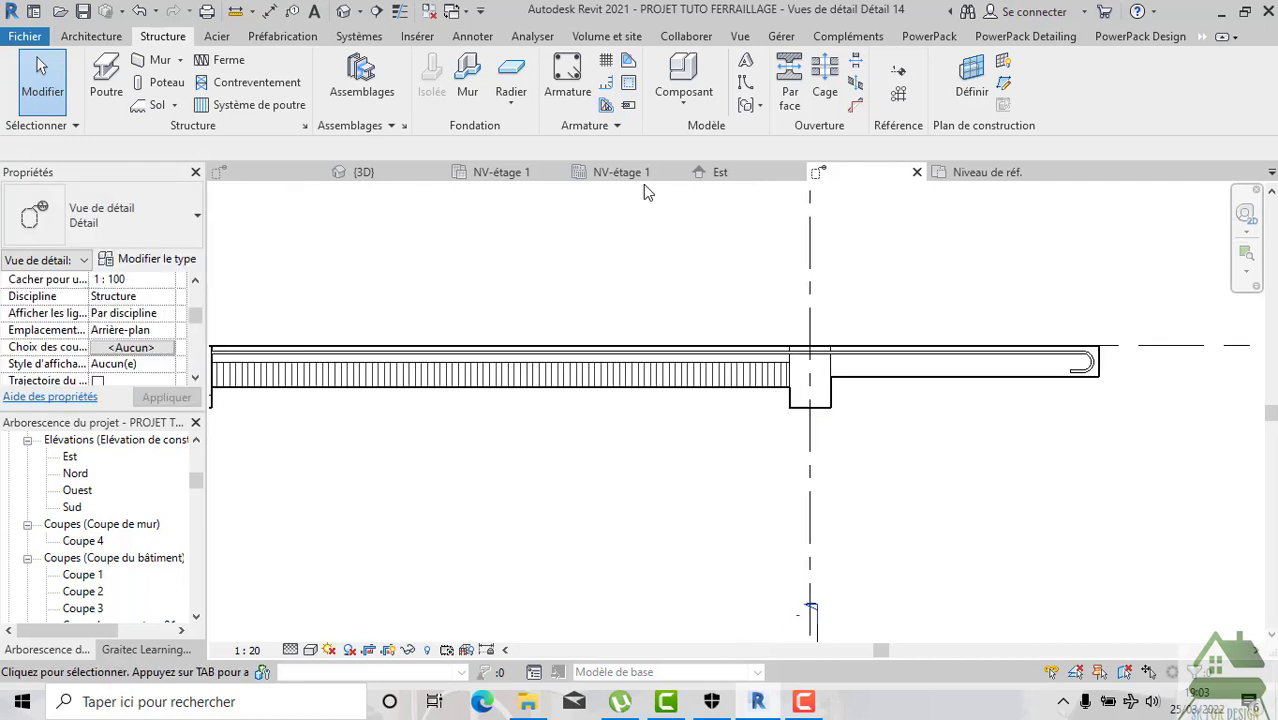
Start a new rebar with type HA10 (Fe400), oriented Perpendiculaire à l'enrobage.
{"action": "left_click", "coordinate": [561, 86]}
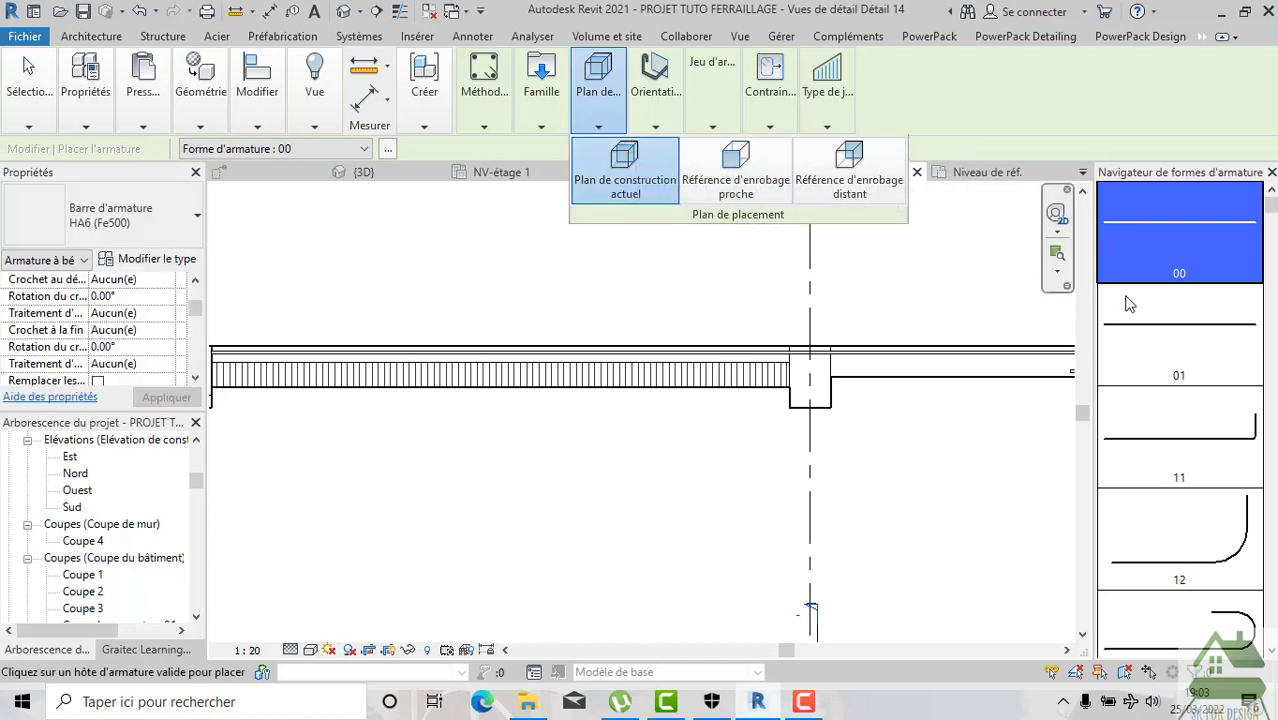
{"action": "scroll", "coordinate": [596, 277], "scroll_direction": "down", "scroll_amount": 2}
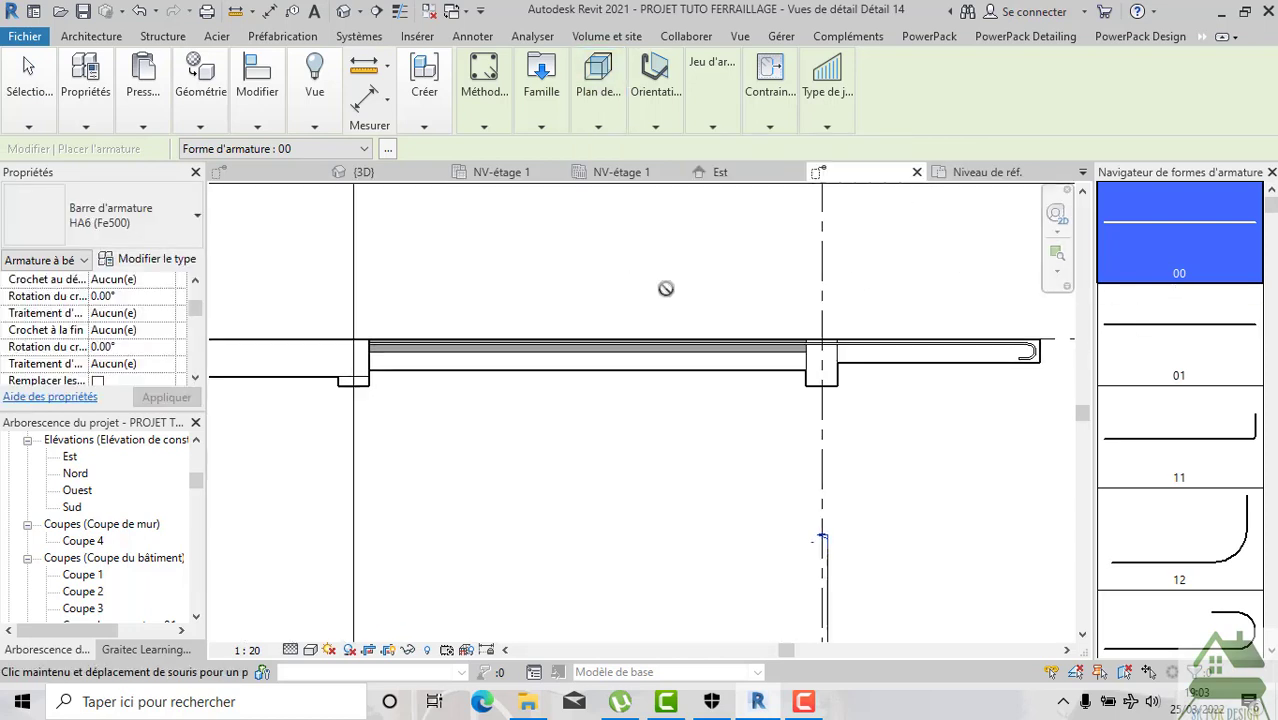
{"action": "left_click", "coordinate": [120, 215]}
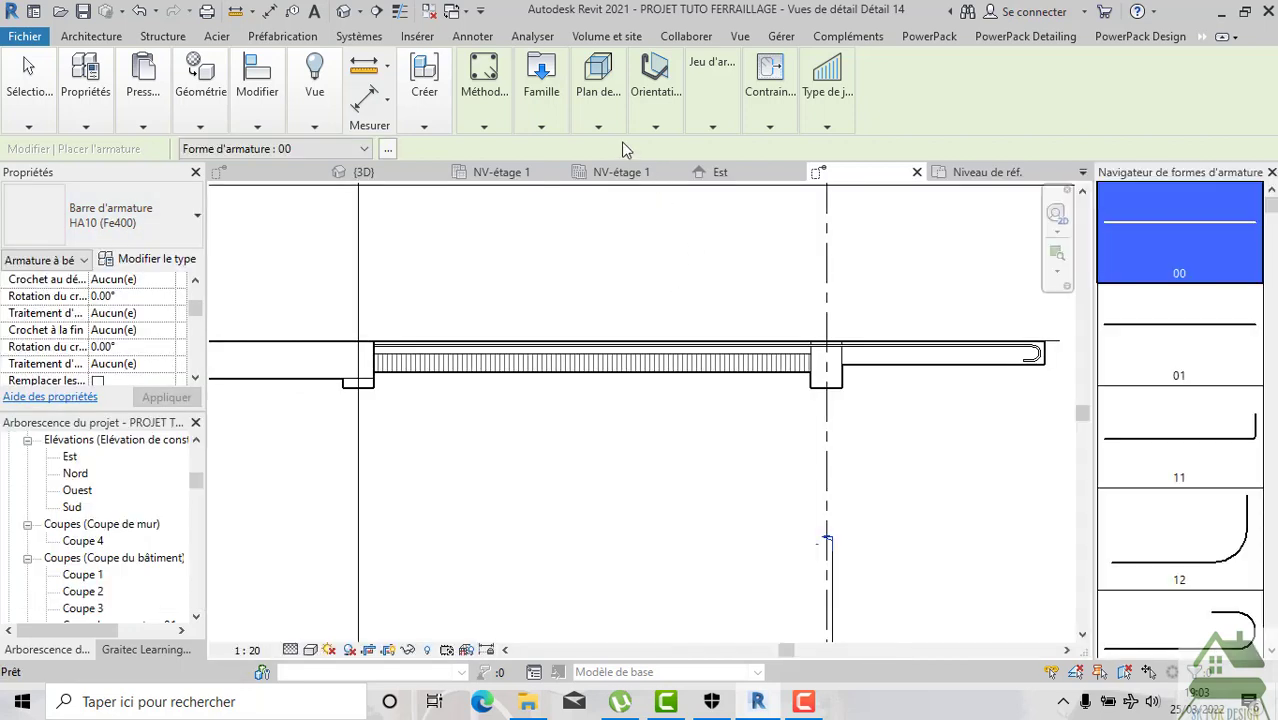
{"action": "left_click", "coordinate": [598, 110]}
{"action": "scroll", "coordinate": [424, 356], "scroll_direction": "up", "scroll_amount": 2}
{"action": "scroll", "coordinate": [424, 356], "scroll_direction": "up", "scroll_amount": 1}
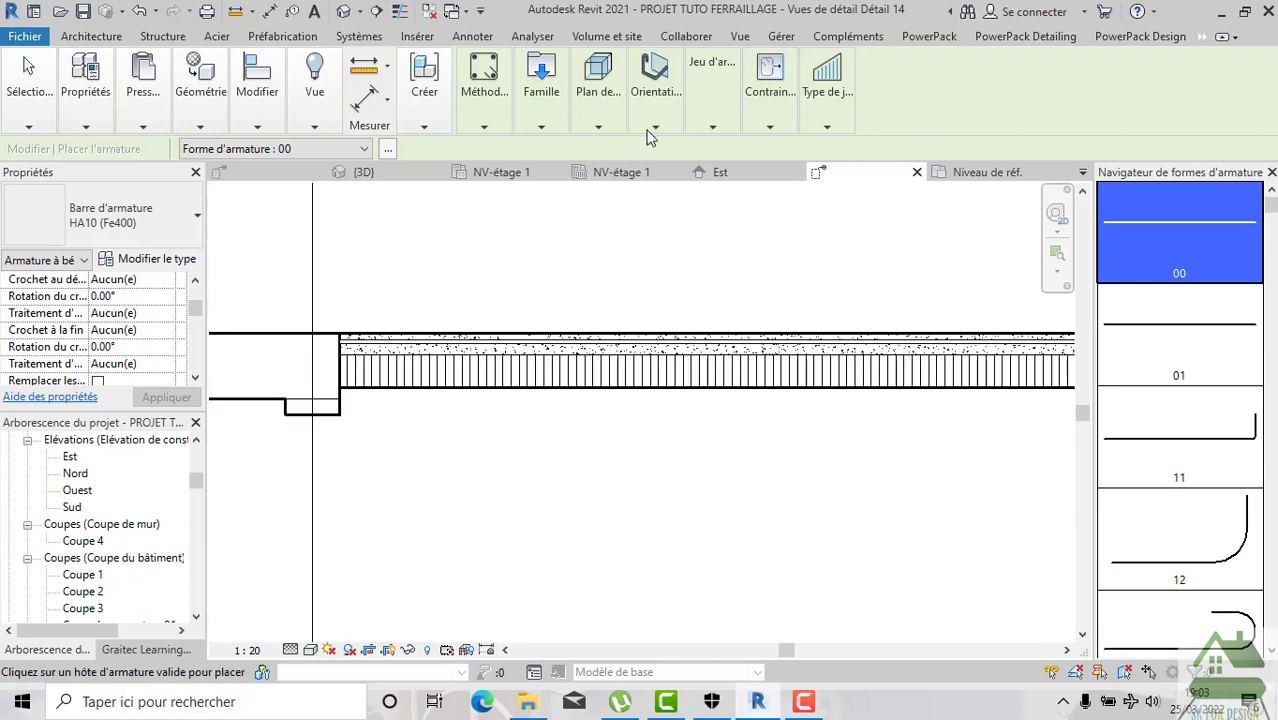
{"action": "left_click", "coordinate": [655, 125]}
{"action": "left_click", "coordinate": [843, 170]}
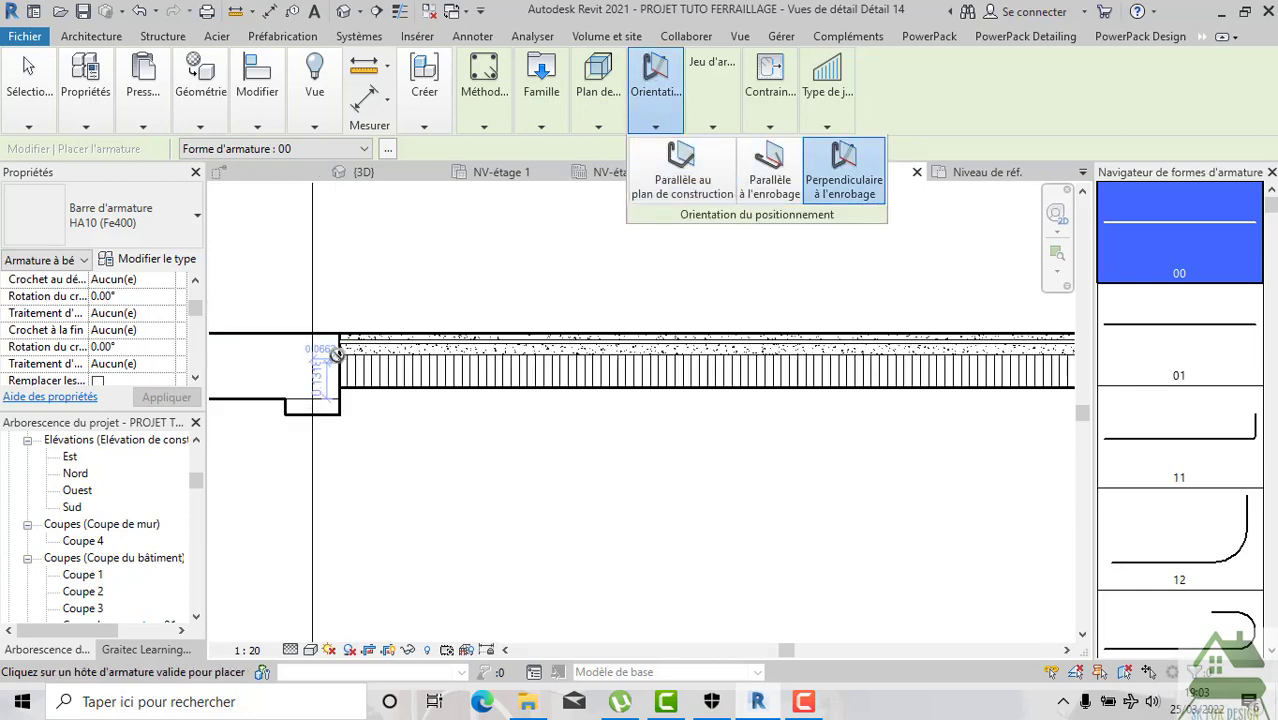
Place the HA10 bar in the slab's top corner by the left support and select it.
{"action": "scroll", "coordinate": [345, 348], "scroll_direction": "up", "scroll_amount": 2}
{"action": "scroll", "coordinate": [360, 350], "scroll_direction": "up", "scroll_amount": 1}
{"action": "scroll", "coordinate": [362, 345], "scroll_direction": "up", "scroll_amount": 2}
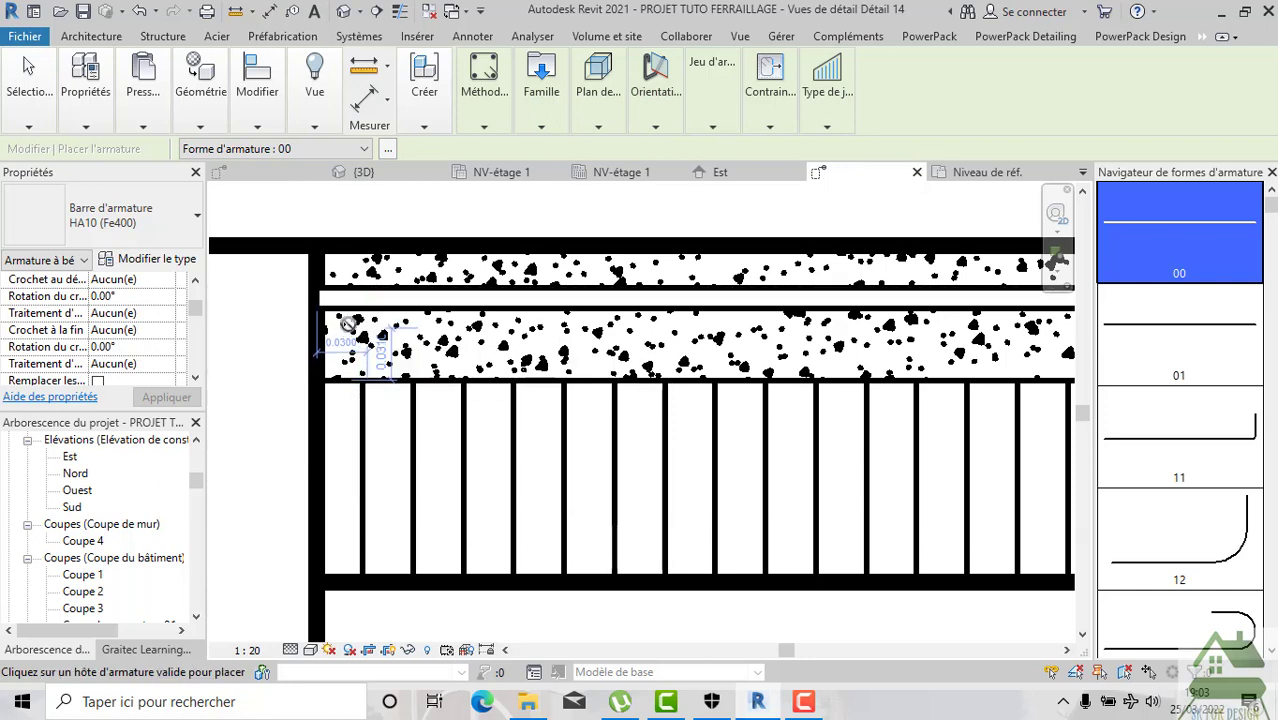
{"action": "scroll", "coordinate": [347, 326], "scroll_direction": "up", "scroll_amount": 2}
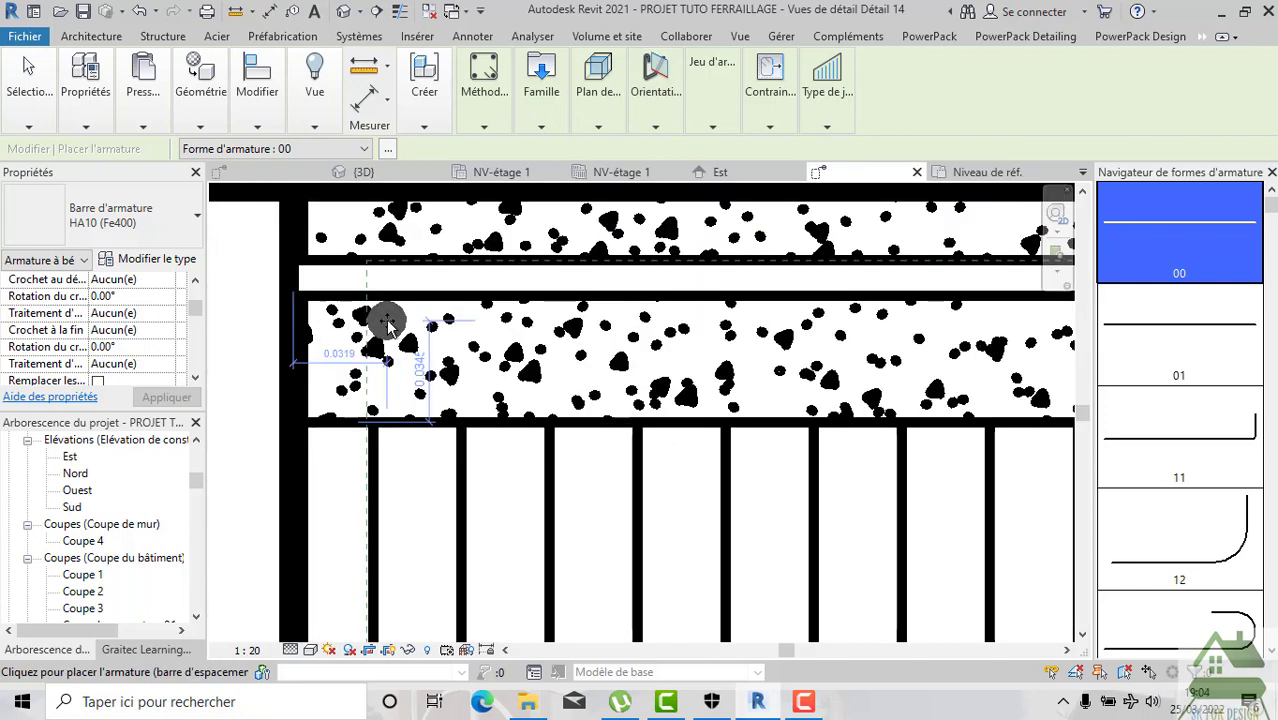
{"action": "left_click", "coordinate": [388, 322]}
{"action": "scroll", "coordinate": [390, 325], "scroll_direction": "down", "scroll_amount": 2}
{"action": "key", "text": "Escape"}
{"action": "key", "text": "Escape"}
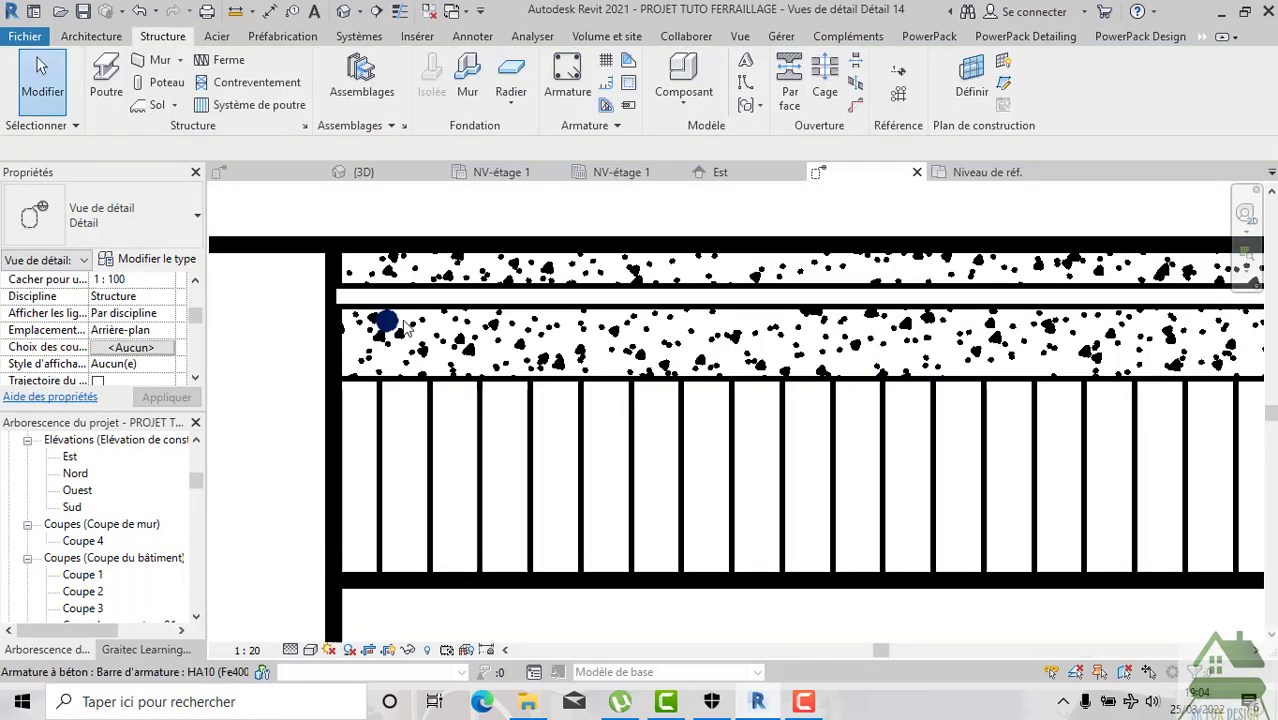
{"action": "left_click", "coordinate": [395, 328]}
{"action": "scroll", "coordinate": [395, 328], "scroll_direction": "up", "scroll_amount": 3}
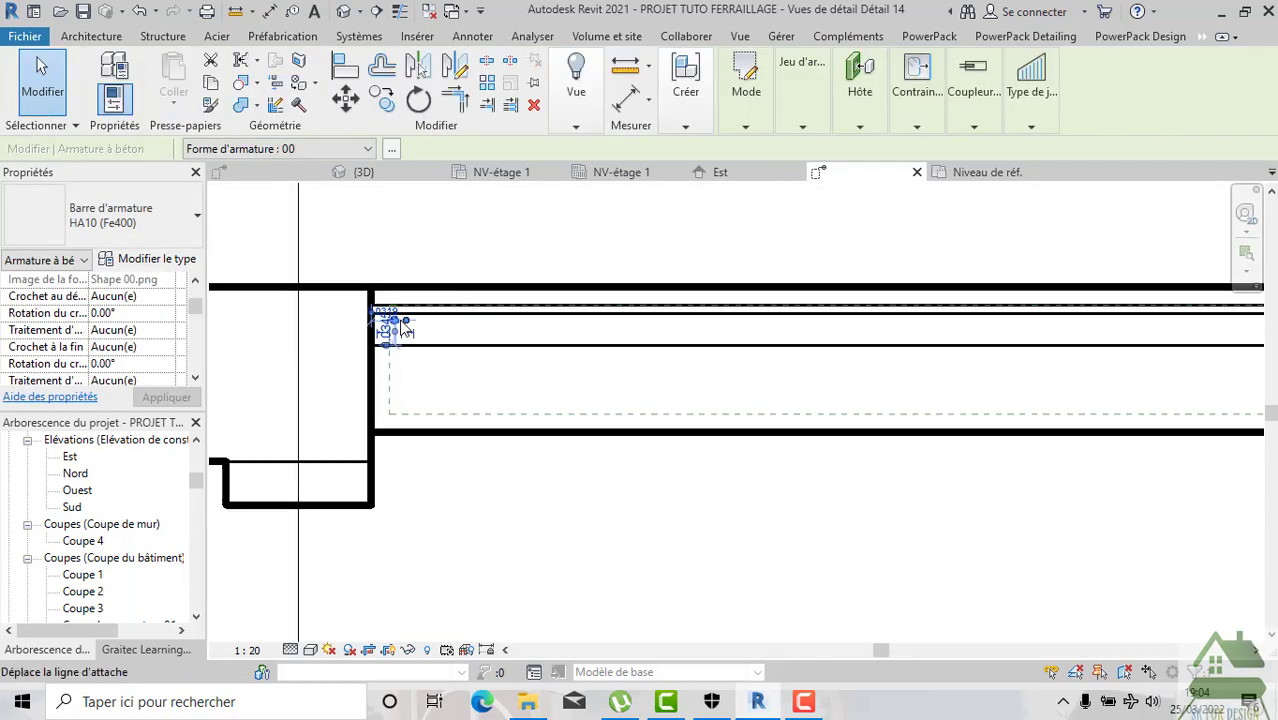
{"action": "scroll", "coordinate": [402, 363], "scroll_direction": "down", "scroll_amount": 2}
{"action": "scroll", "coordinate": [402, 363], "scroll_direction": "down", "scroll_amount": 1}
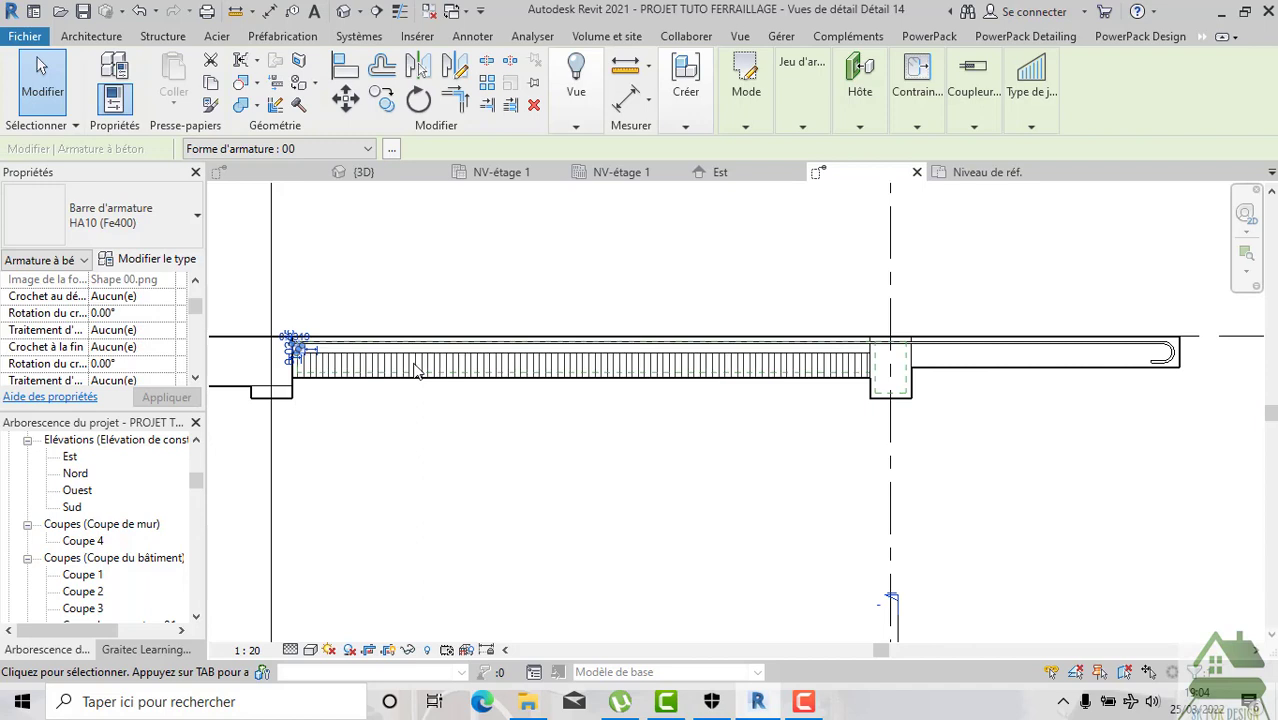
{"action": "scroll", "coordinate": [381, 232], "scroll_direction": "up", "scroll_amount": 2}
Set the HA10 bar's Présentation to Espacement maximum at 100.0 mm, then deselect it.
{"action": "left_click", "coordinate": [690, 127]}
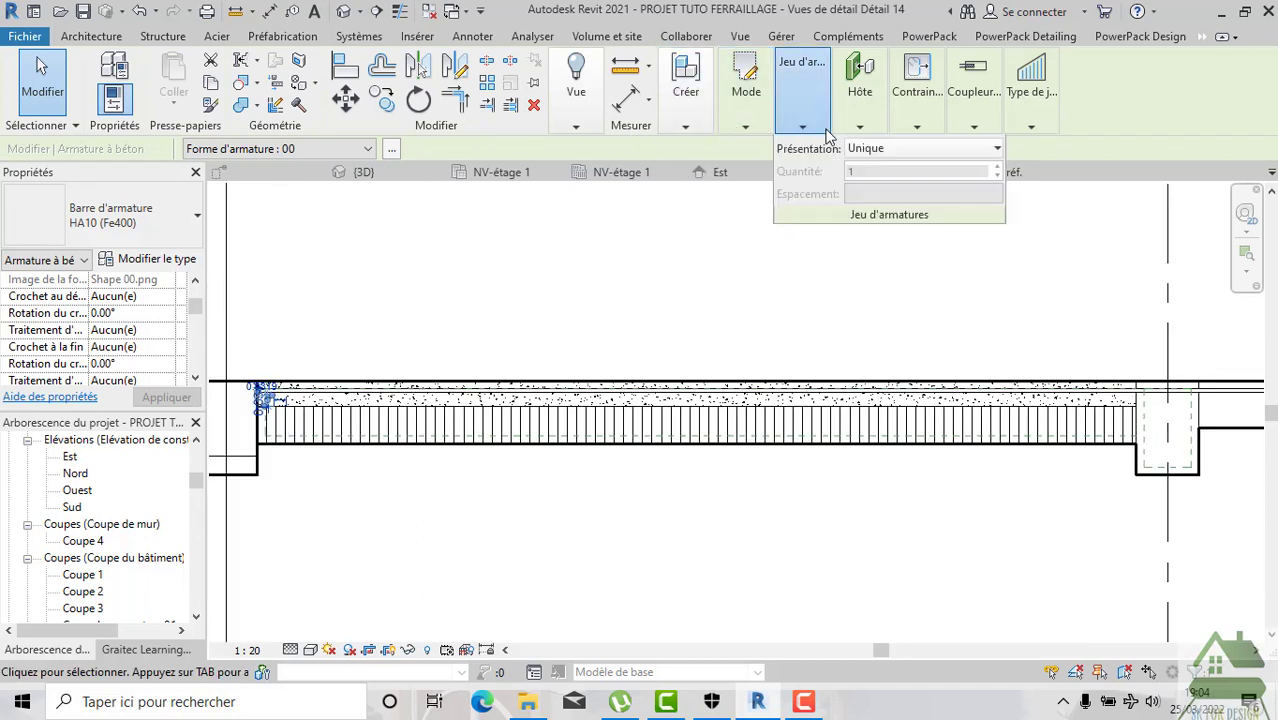
{"action": "left_click", "coordinate": [868, 152]}
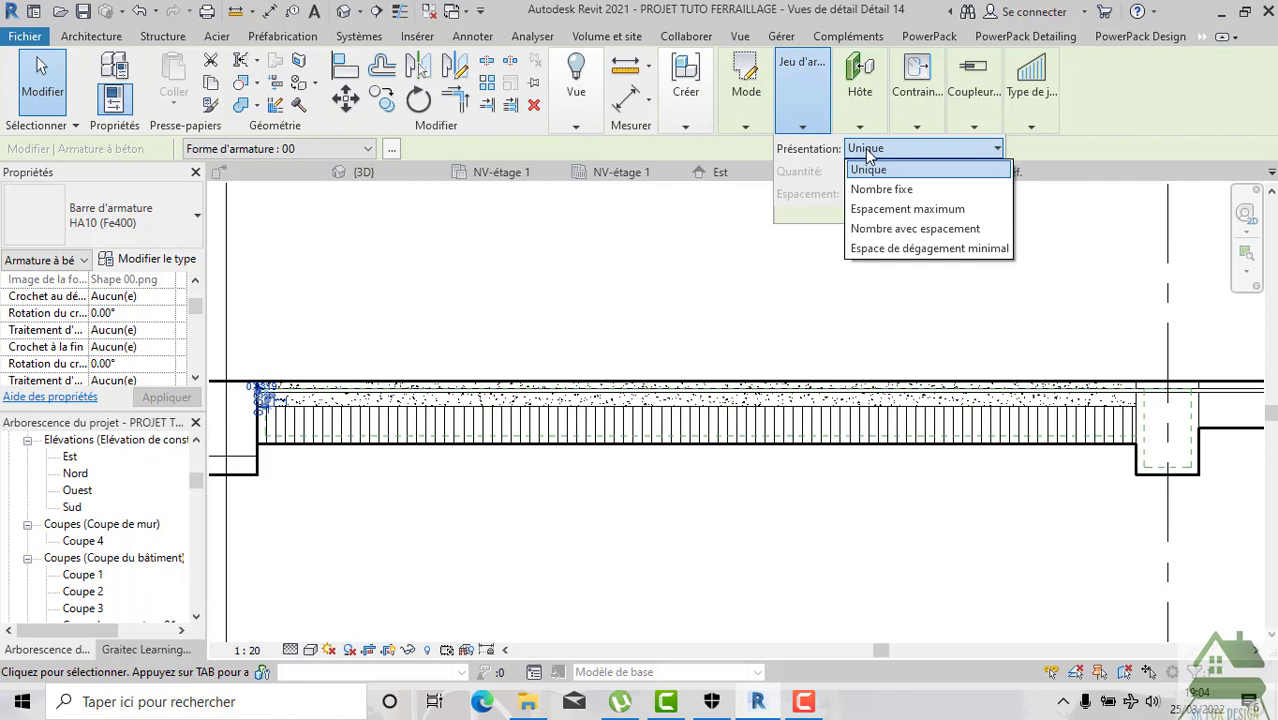
{"action": "left_click", "coordinate": [890, 209]}
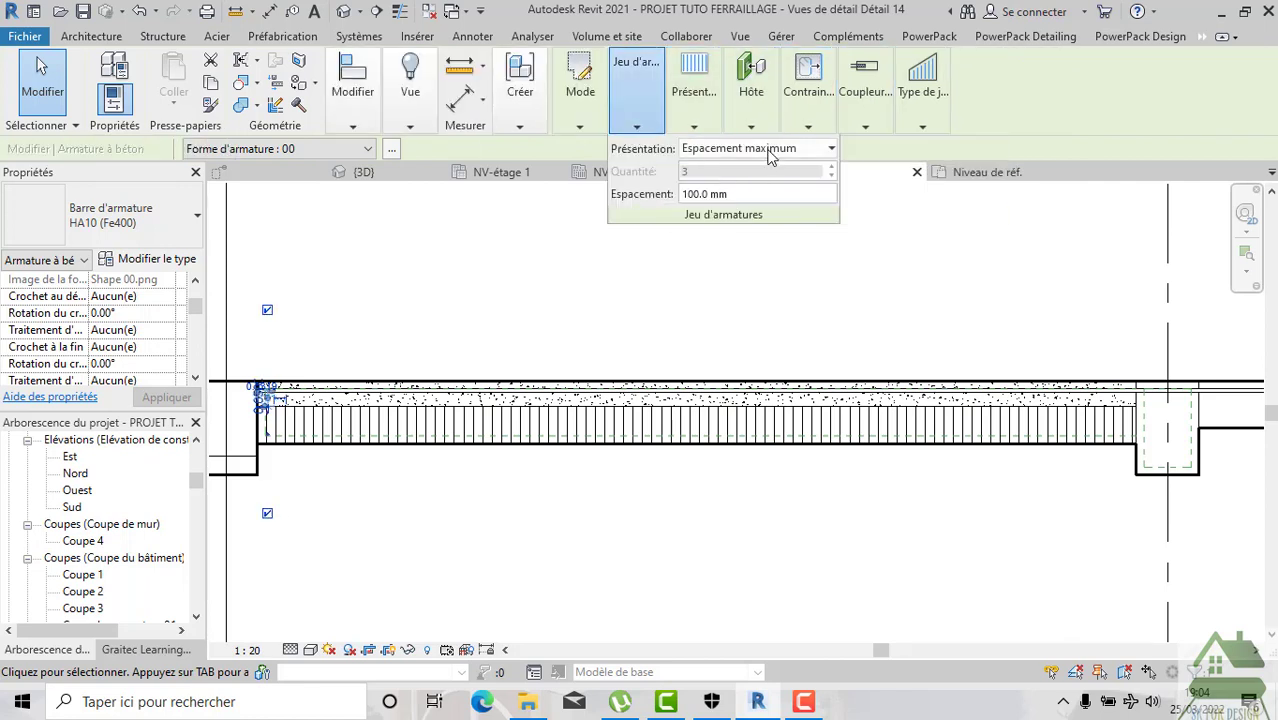
{"action": "left_click", "coordinate": [771, 152]}
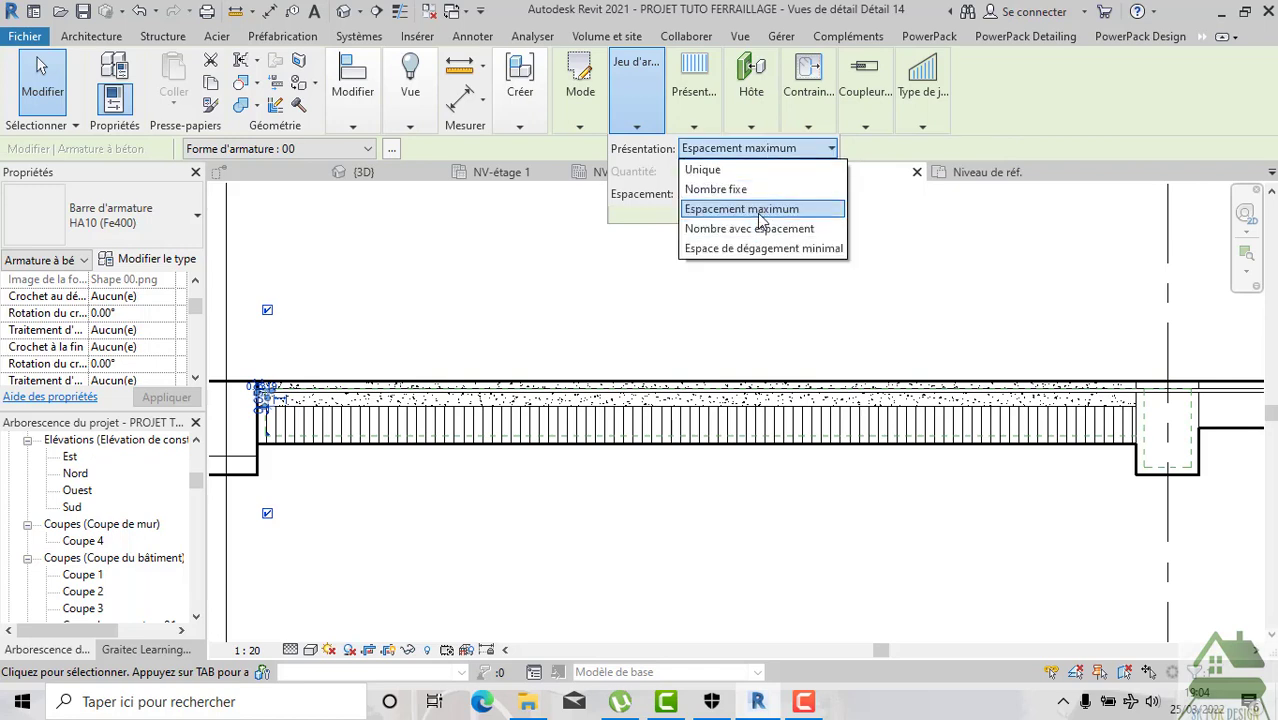
{"action": "left_click", "coordinate": [759, 212]}
{"action": "left_click", "coordinate": [755, 195]}
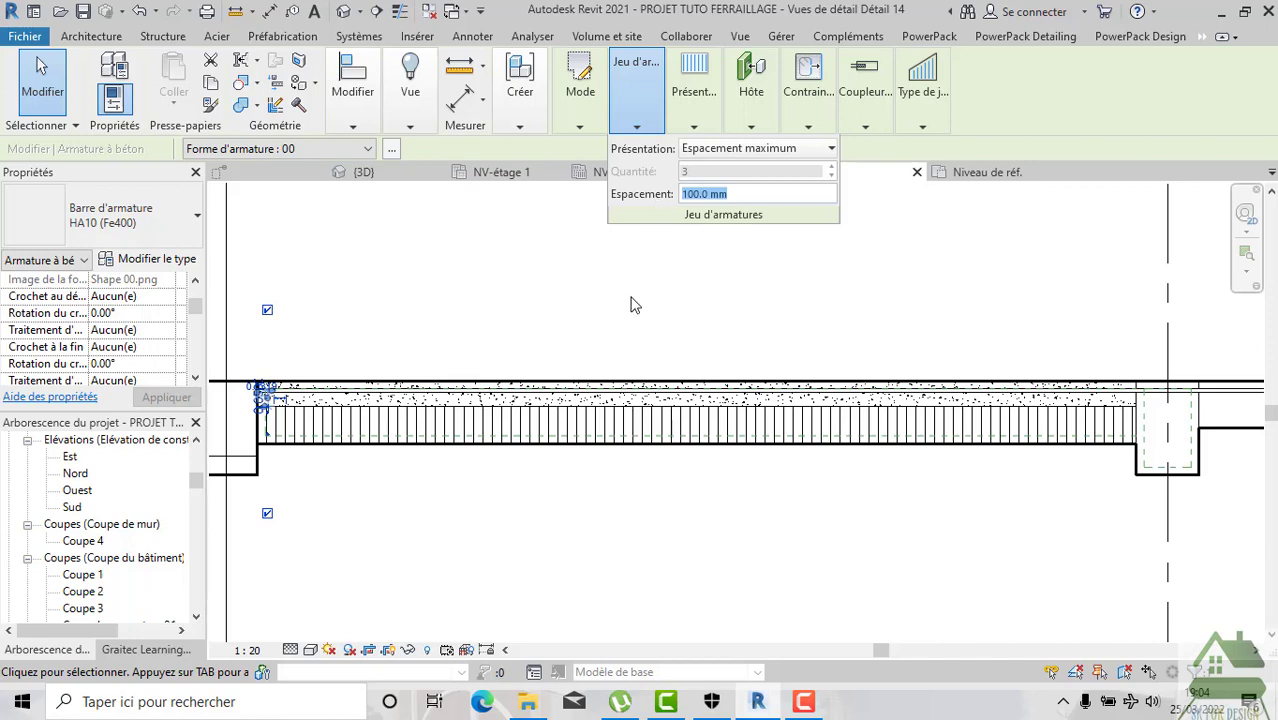
{"action": "scroll", "coordinate": [631, 303], "scroll_direction": "down", "scroll_amount": 1}
{"action": "left_click", "coordinate": [422, 319]}
{"action": "scroll", "coordinate": [357, 383], "scroll_direction": "up", "scroll_amount": 2}
Inspect the HA10 bar and the floor slab by selecting each, then clearing the selection.
{"action": "scroll", "coordinate": [357, 383], "scroll_direction": "up", "scroll_amount": 2}
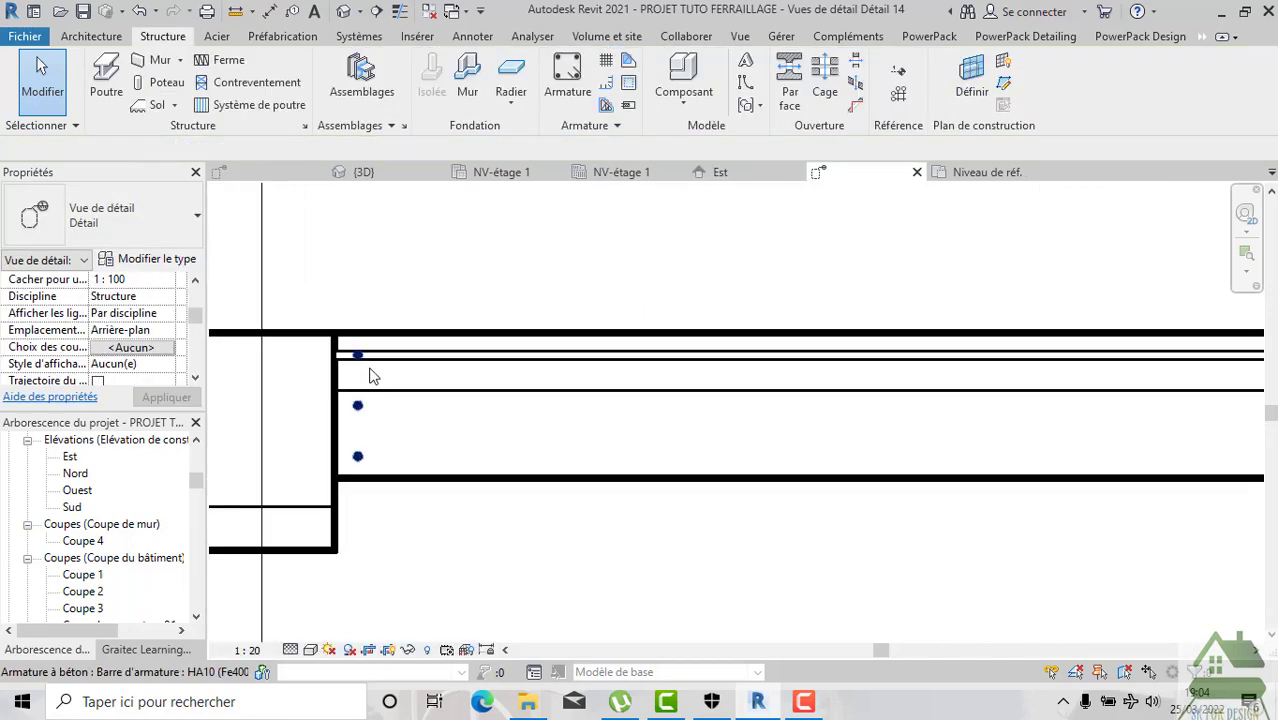
{"action": "scroll", "coordinate": [362, 375], "scroll_direction": "up", "scroll_amount": 2}
{"action": "left_click", "coordinate": [353, 419]}
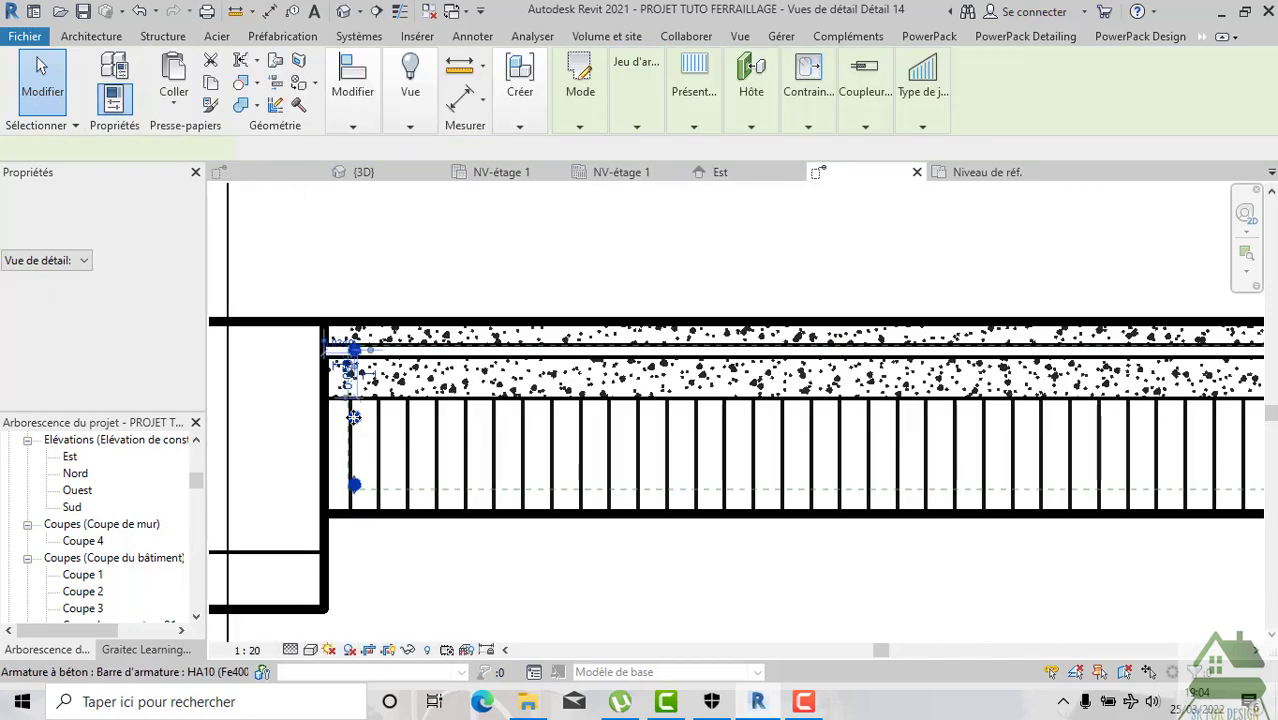
{"action": "key", "text": "Escape"}
{"action": "scroll", "coordinate": [355, 416], "scroll_direction": "down", "scroll_amount": 2}
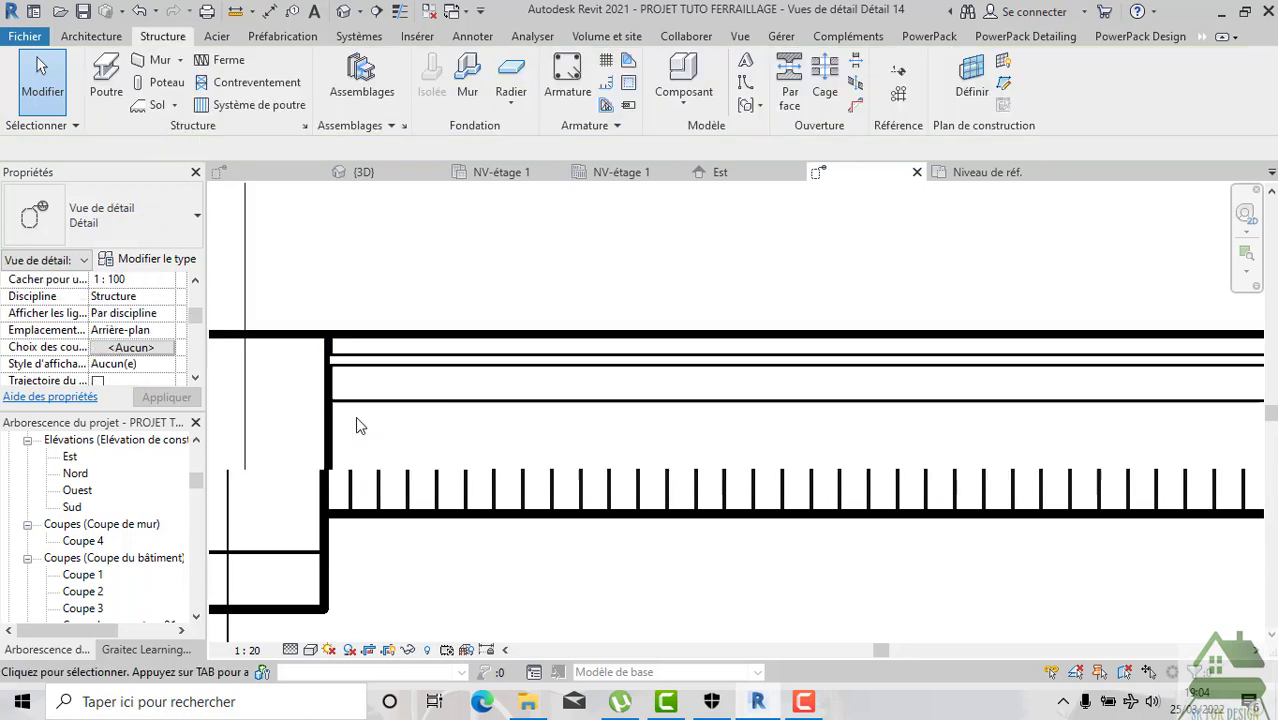
{"action": "scroll", "coordinate": [355, 416], "scroll_direction": "down", "scroll_amount": 2}
{"action": "scroll", "coordinate": [676, 494], "scroll_direction": "down", "scroll_amount": 1}
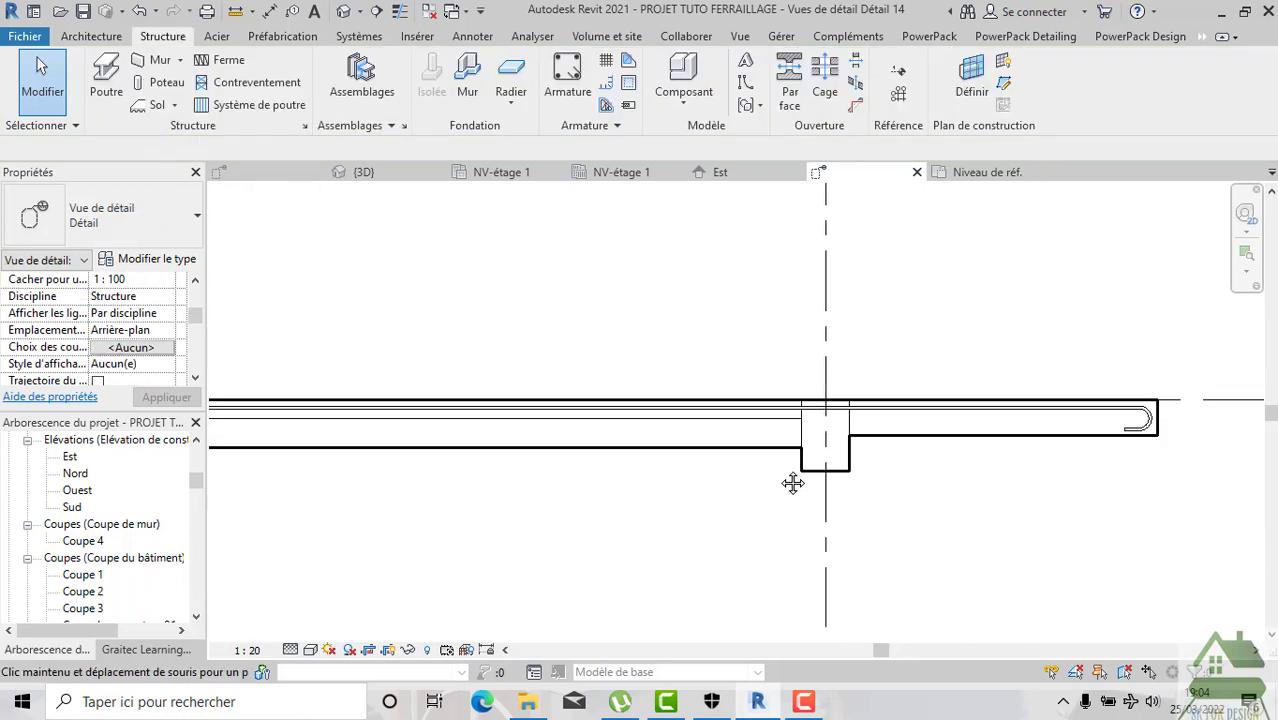
{"action": "left_click", "coordinate": [790, 438]}
{"action": "scroll", "coordinate": [788, 432], "scroll_direction": "up", "scroll_amount": 2}
{"action": "key", "text": "Escape"}
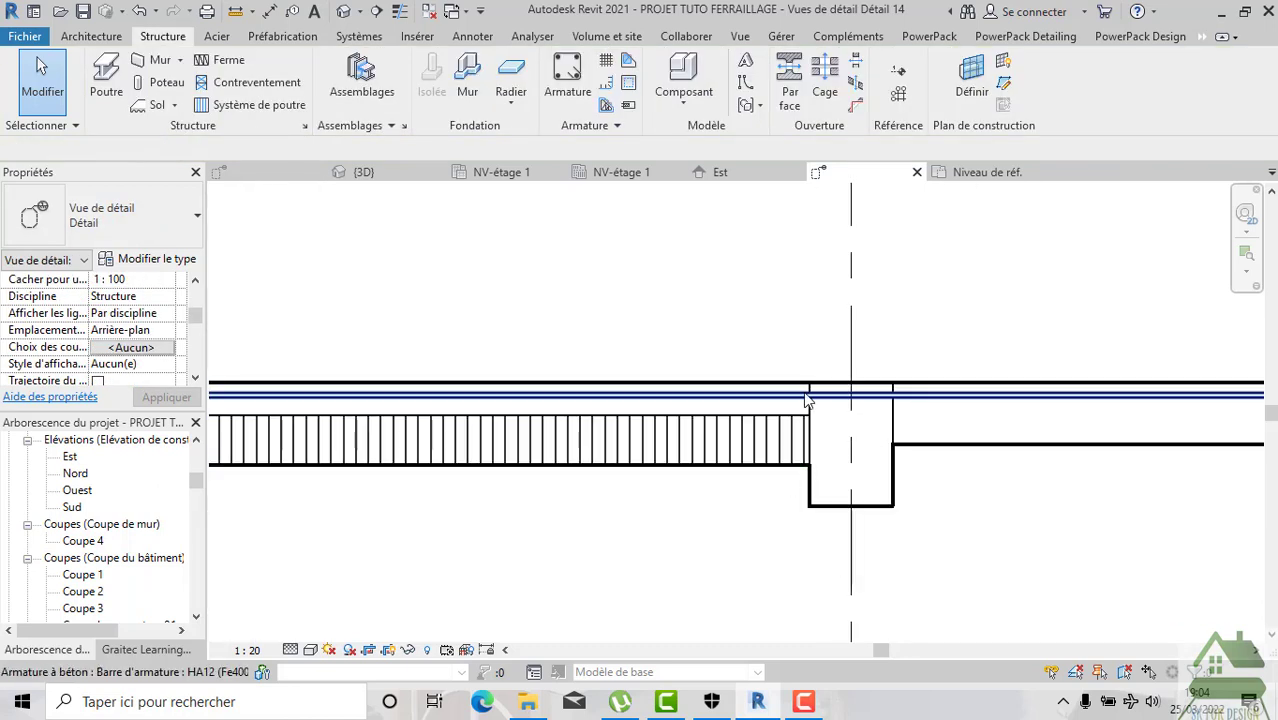
Start placing another HA10 shape 00 rebar.
{"action": "scroll", "coordinate": [790, 455], "scroll_direction": "up", "scroll_amount": 1}
{"action": "scroll", "coordinate": [765, 458], "scroll_direction": "down", "scroll_amount": 2}
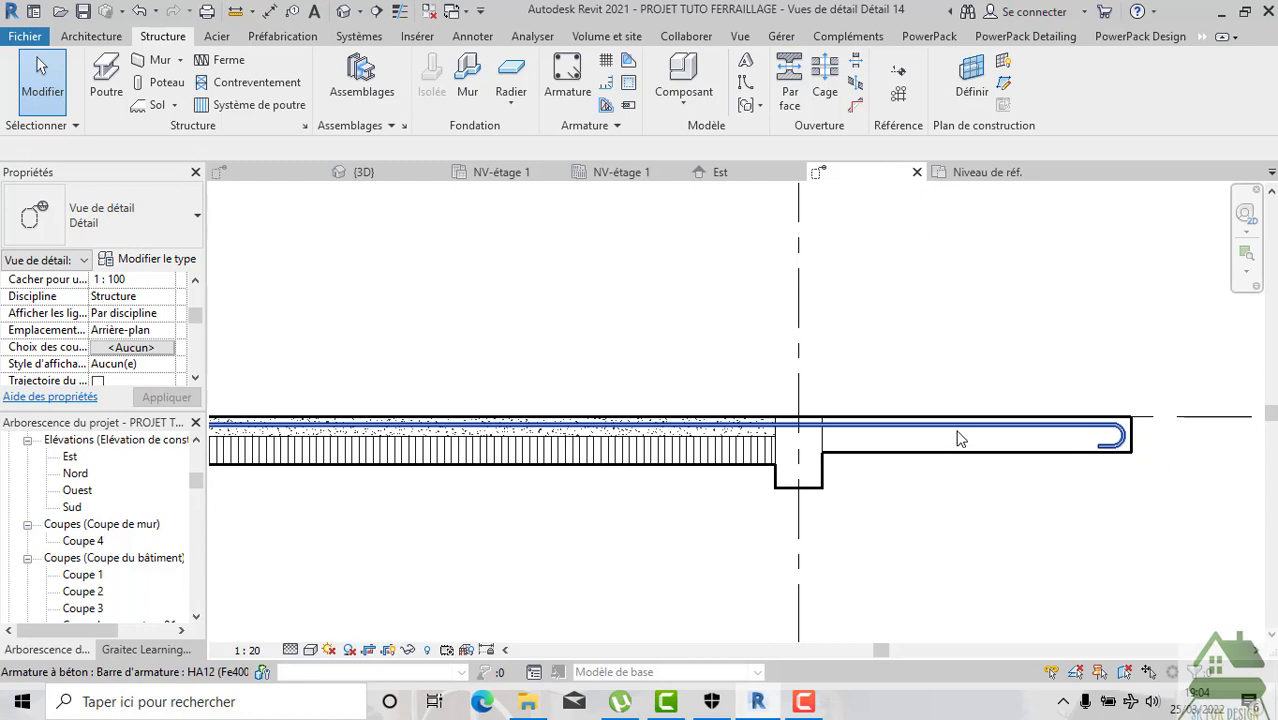
{"action": "left_click", "coordinate": [564, 92]}
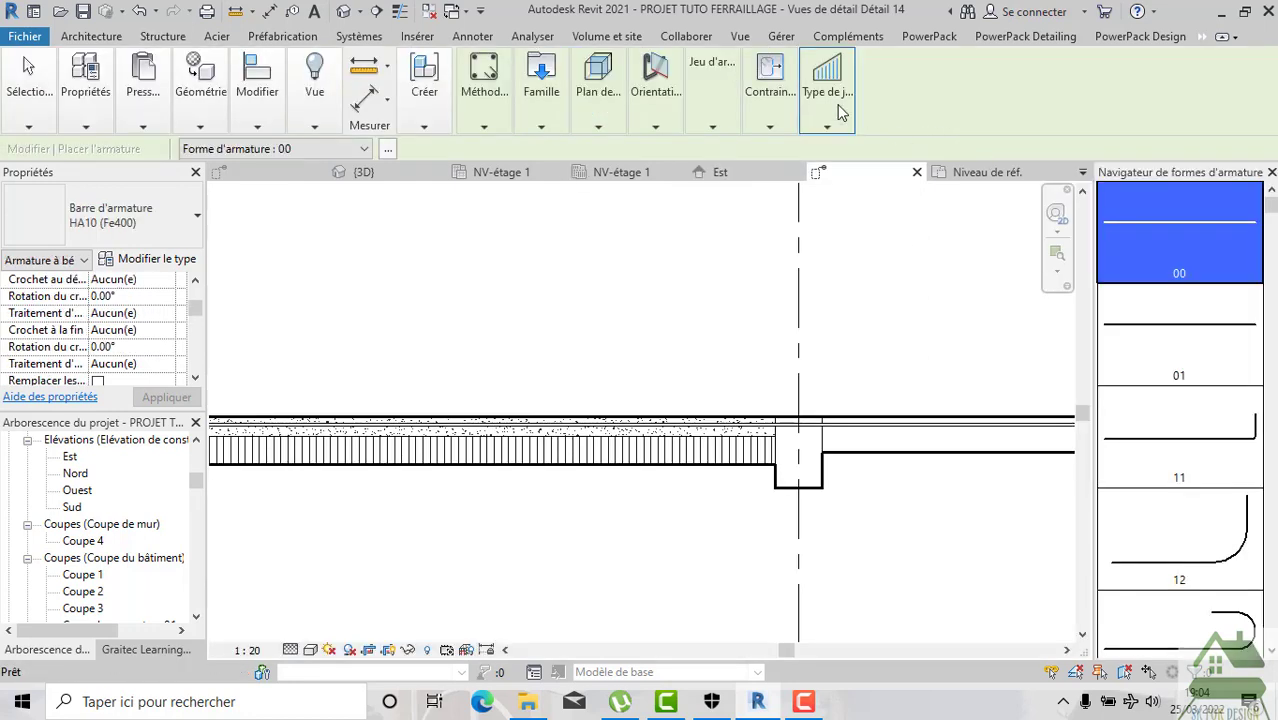
Place an HA10 bar by the beam, oriented Parallèle à l'enrobage.
{"action": "left_click", "coordinate": [766, 127]}
{"action": "left_click", "coordinate": [655, 122]}
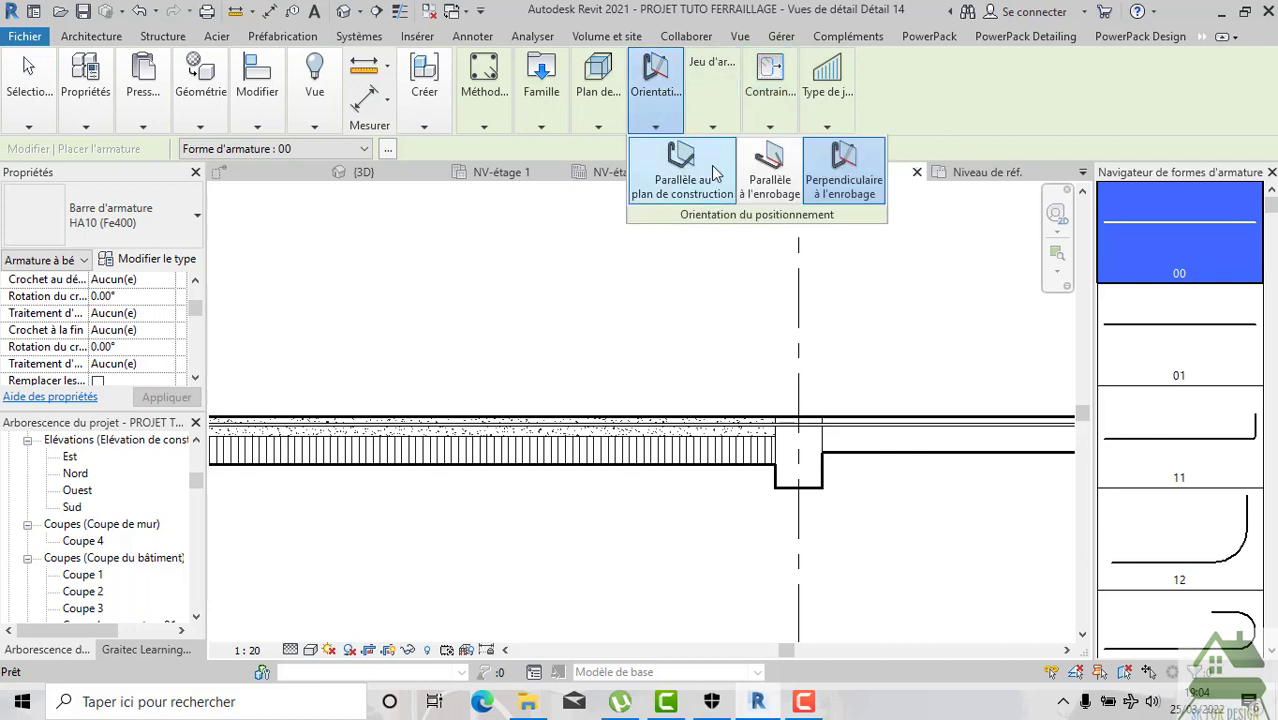
{"action": "left_click", "coordinate": [765, 172]}
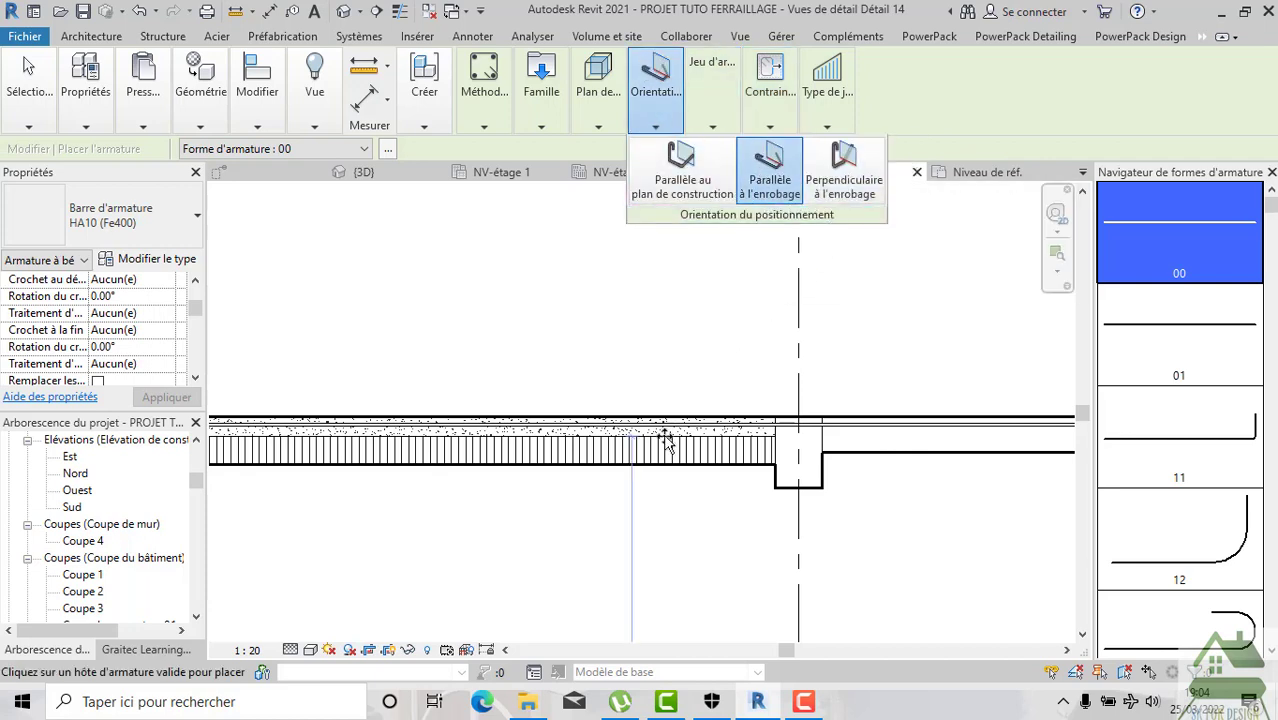
{"action": "scroll", "coordinate": [664, 435], "scroll_direction": "up", "scroll_amount": 2}
{"action": "scroll", "coordinate": [676, 430], "scroll_direction": "up", "scroll_amount": 2}
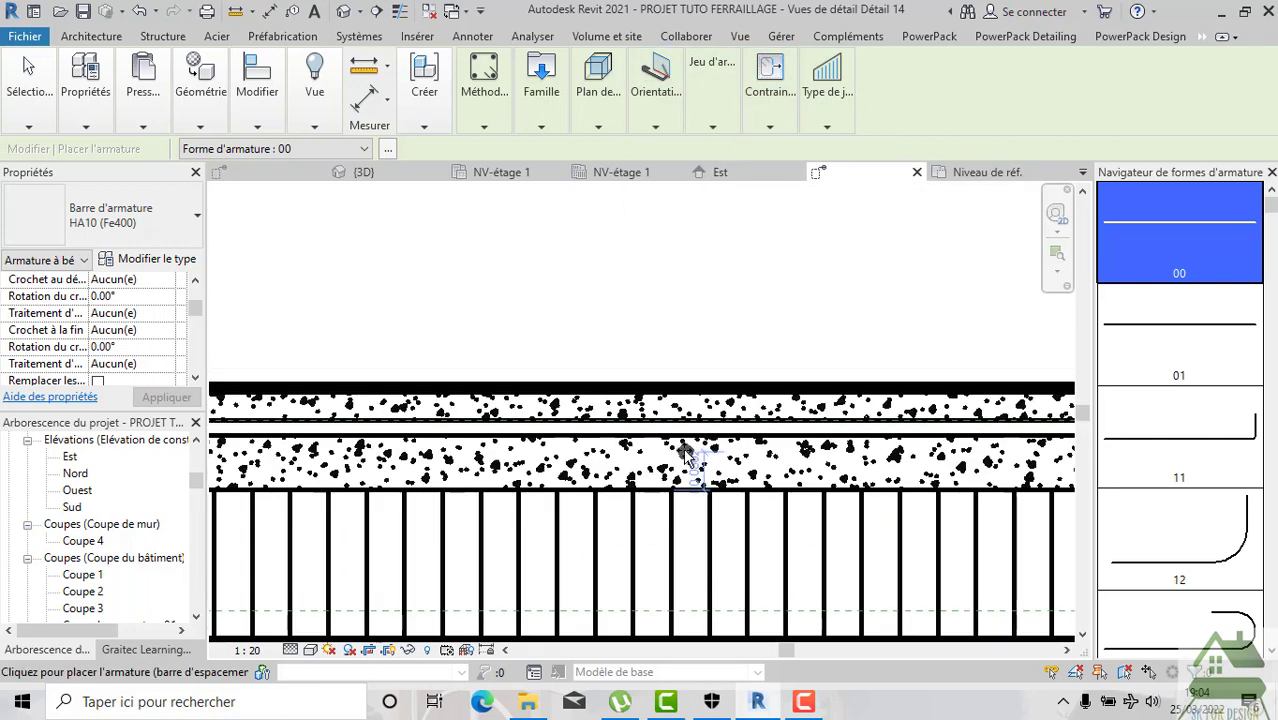
{"action": "scroll", "coordinate": [700, 450], "scroll_direction": "up", "scroll_amount": 2}
{"action": "scroll", "coordinate": [785, 450], "scroll_direction": "up", "scroll_amount": 1}
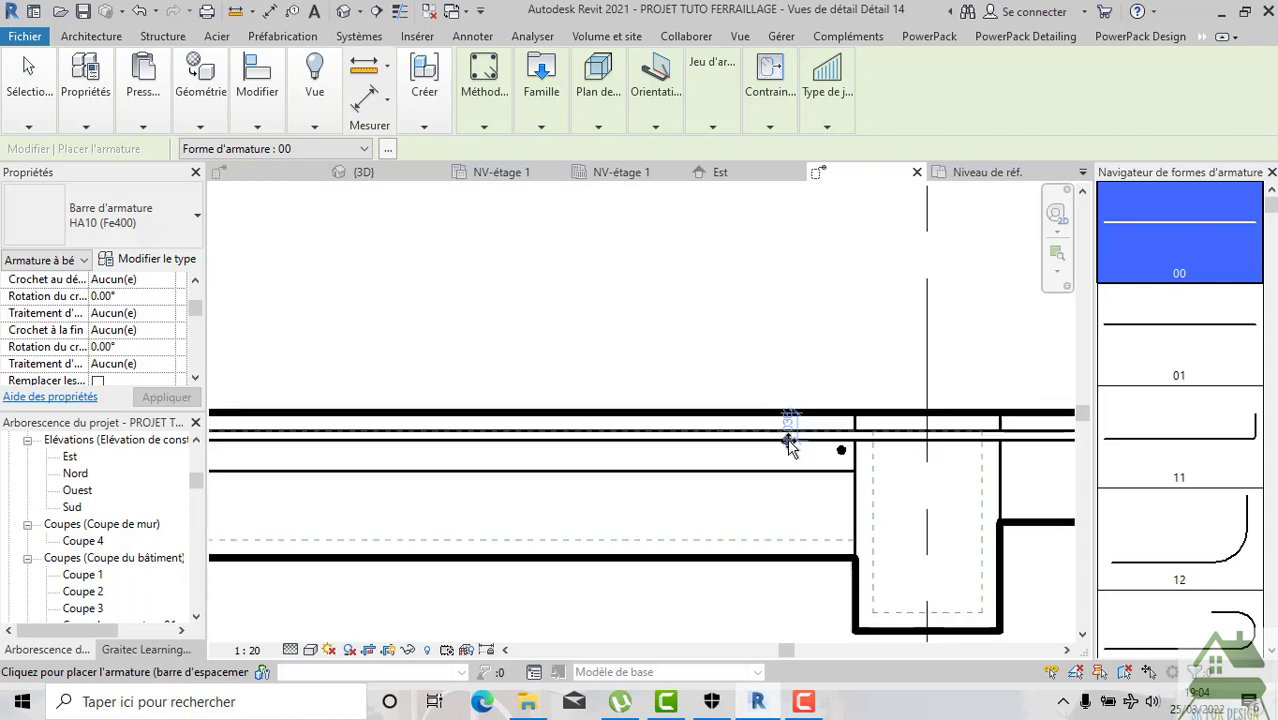
{"action": "key", "text": "Escape"}
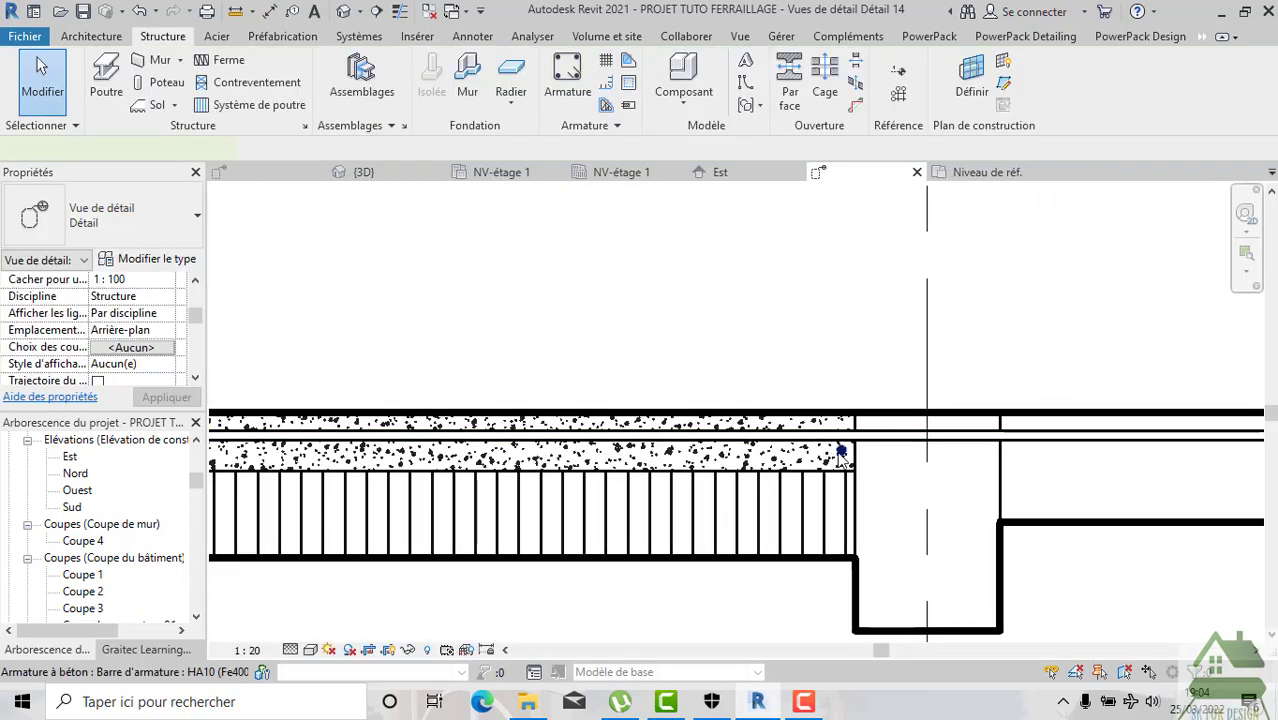
Lay the new bar by the beam out at Espacement maximum, then deselect it.
{"action": "left_click", "coordinate": [842, 456]}
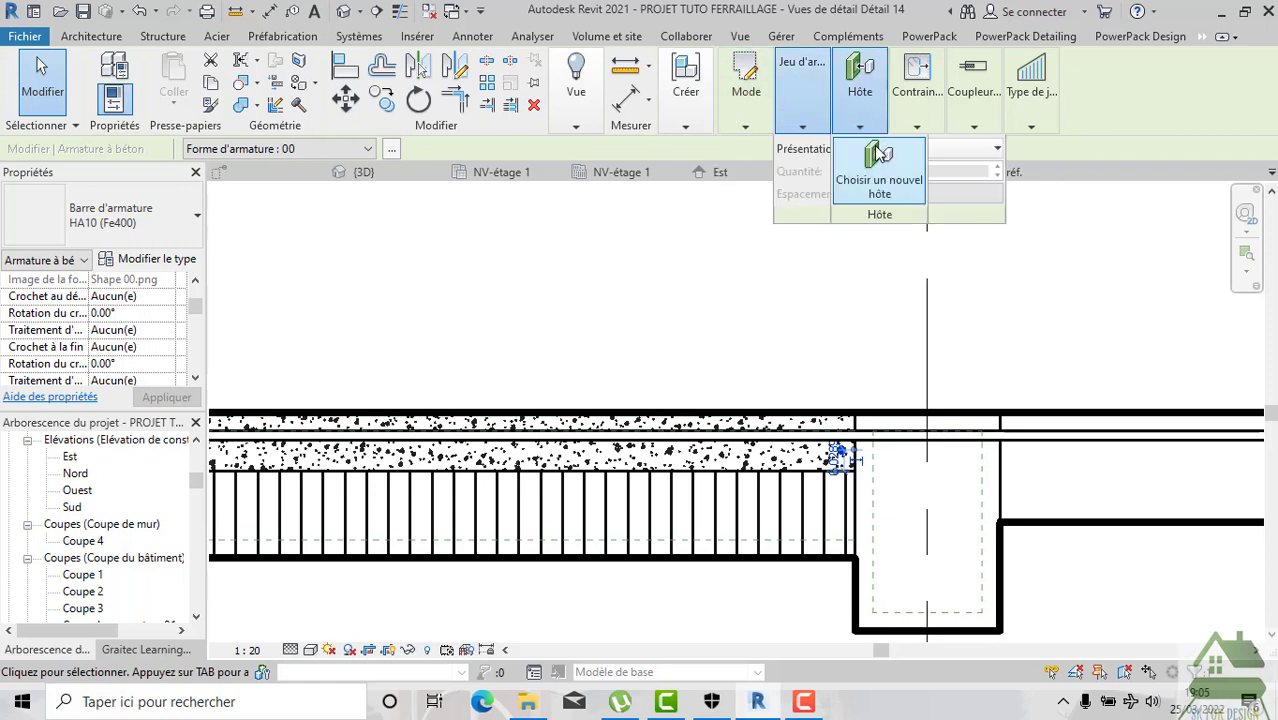
{"action": "mouse_move", "coordinate": [801, 95]}
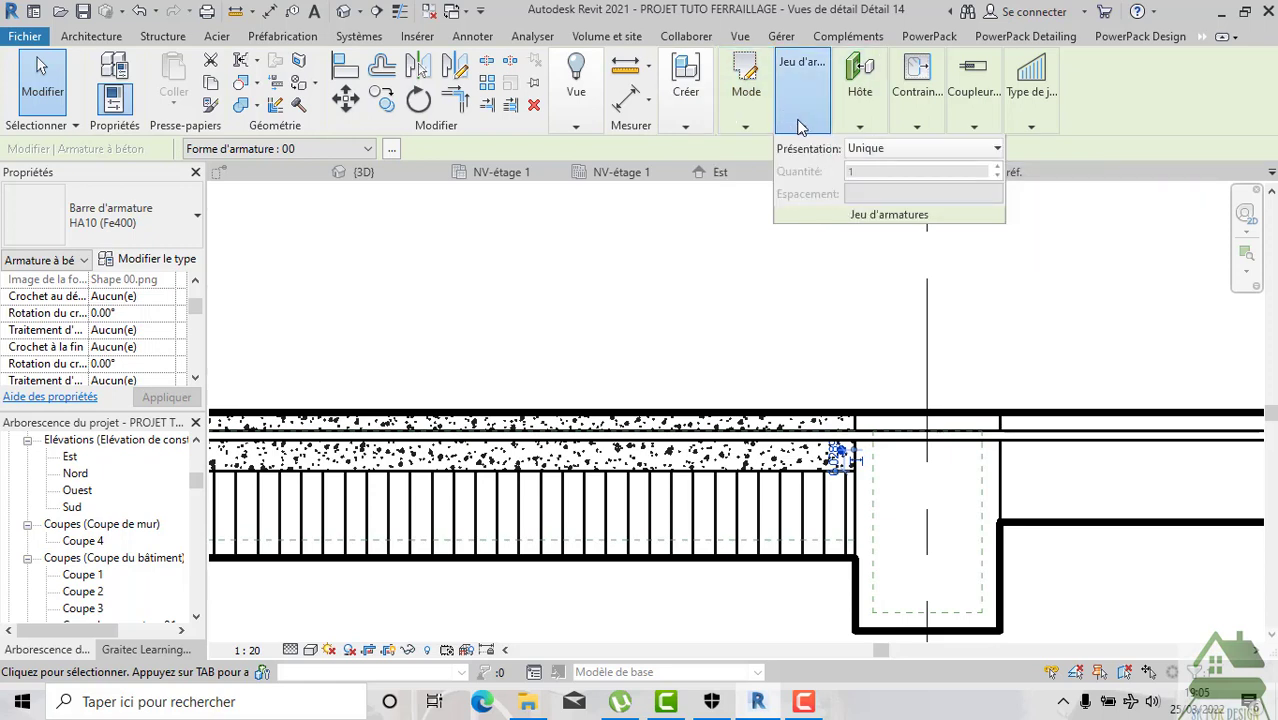
{"action": "left_click", "coordinate": [880, 150]}
{"action": "left_click", "coordinate": [870, 205]}
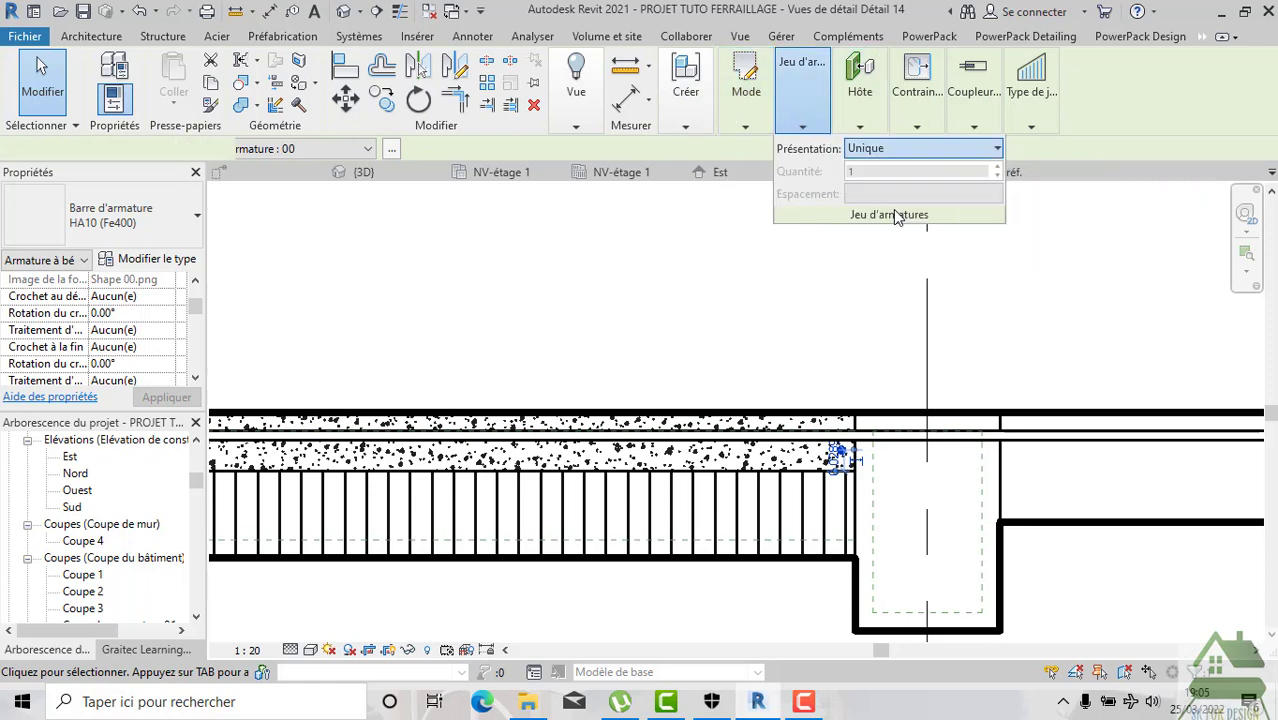
{"action": "scroll", "coordinate": [895, 215], "scroll_direction": "down", "scroll_amount": 2}
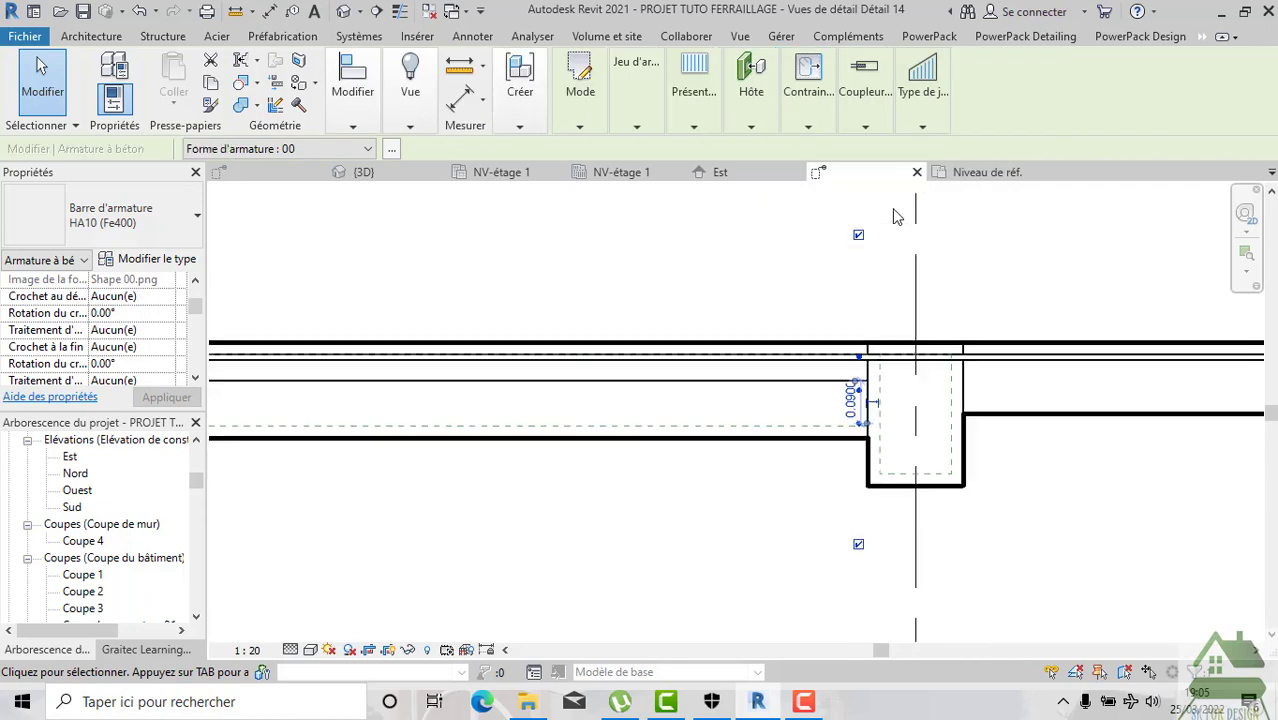
{"action": "scroll", "coordinate": [840, 470], "scroll_direction": "up", "scroll_amount": 2}
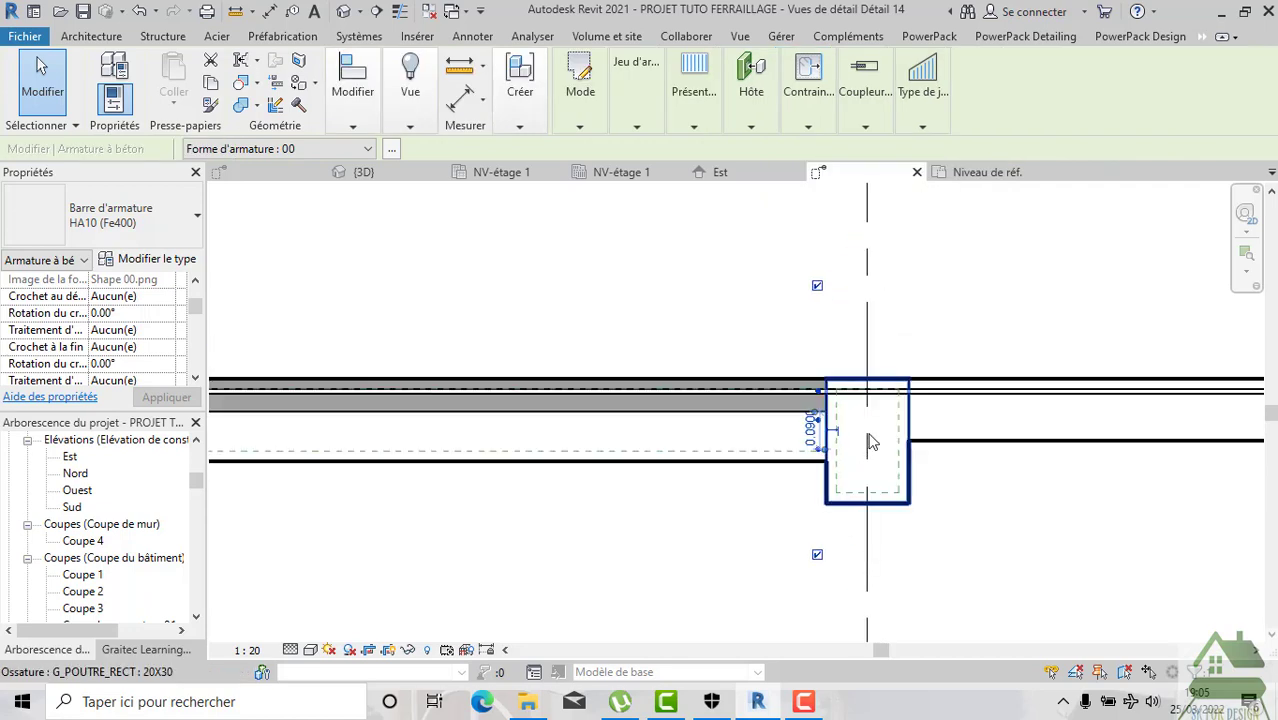
{"action": "left_click", "coordinate": [842, 458]}
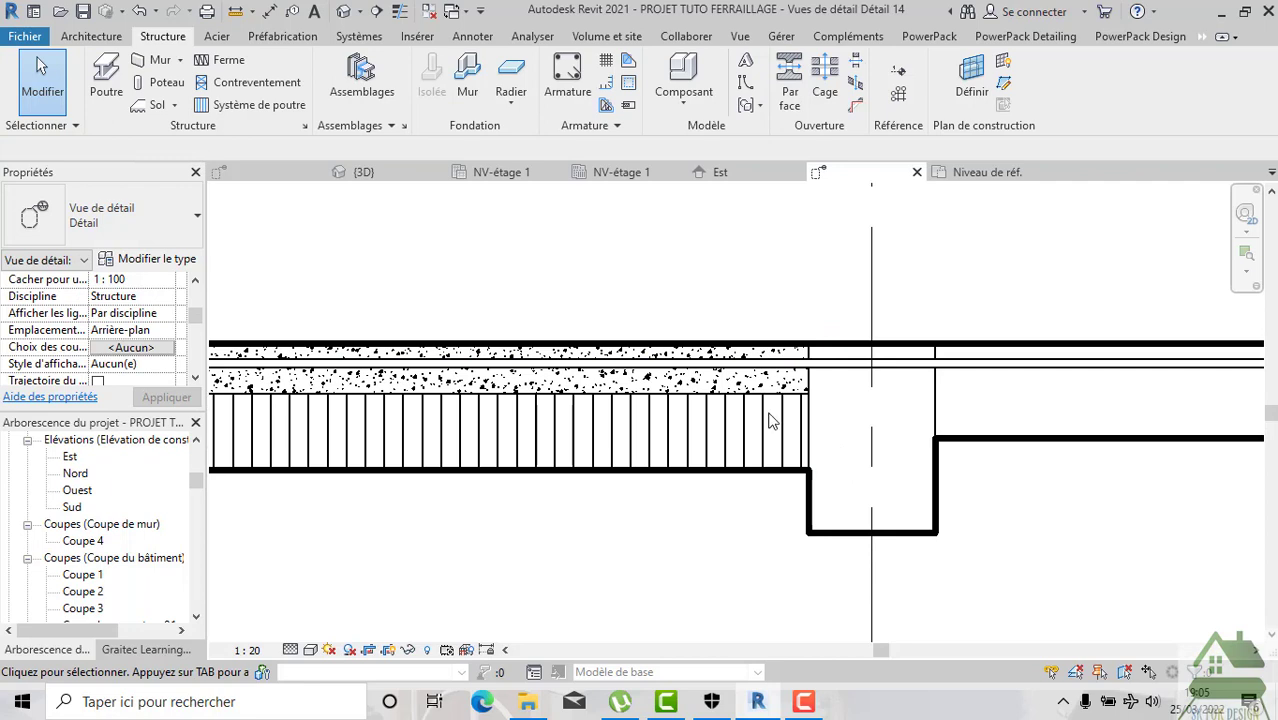
{"action": "scroll", "coordinate": [770, 420], "scroll_direction": "down", "scroll_amount": 2}
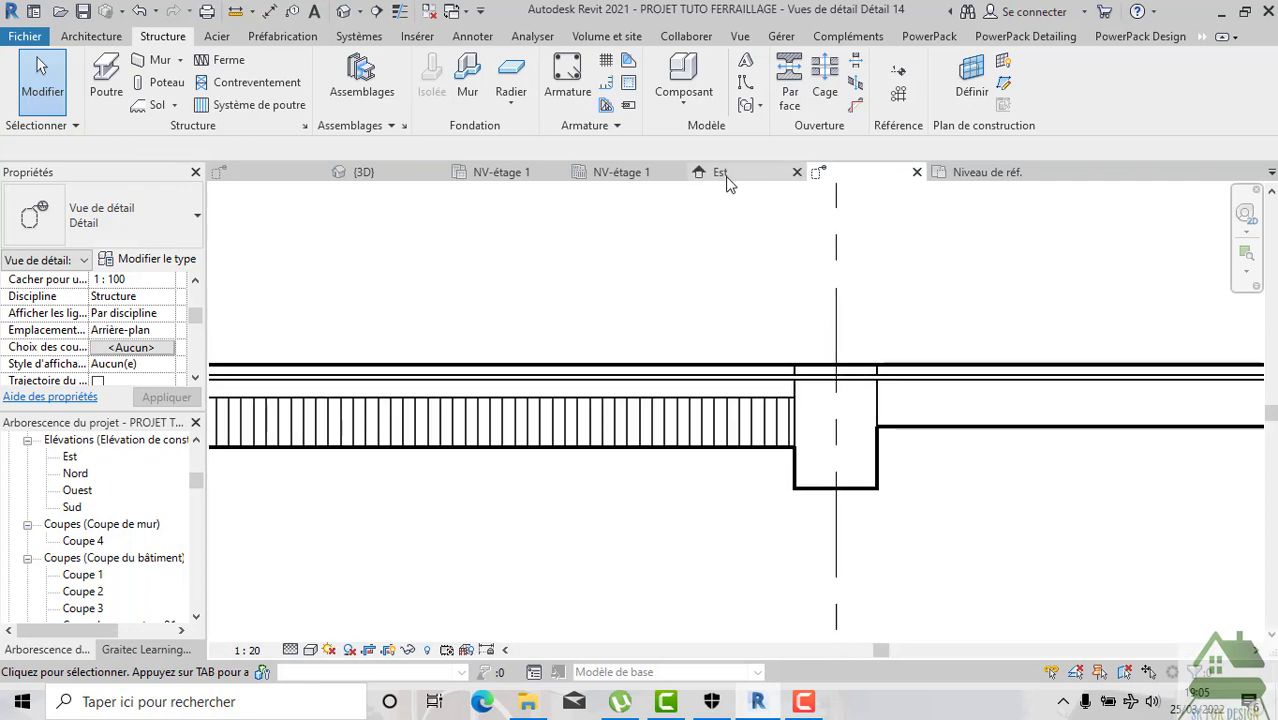
In the NV-étage 1 plan, start an HA10 rebar oriented Parallèle au plan de construction.
{"action": "left_click", "coordinate": [630, 172]}
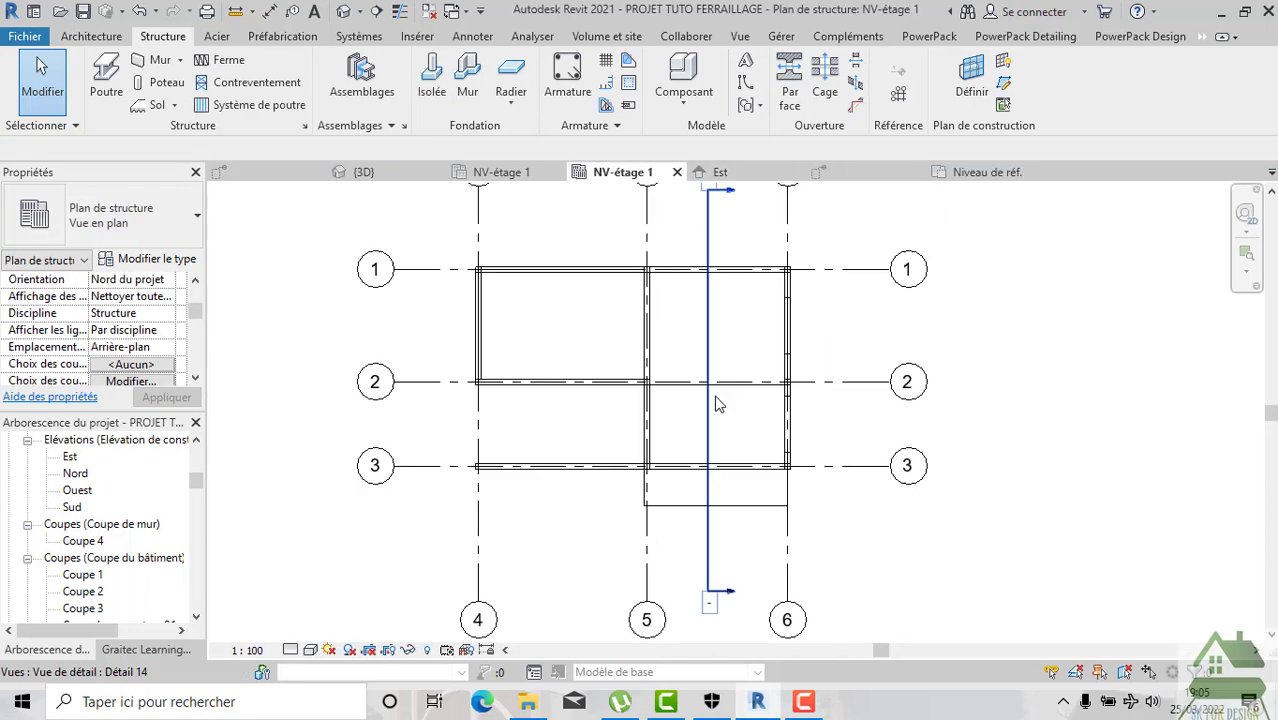
{"action": "scroll", "coordinate": [718, 404], "scroll_direction": "up", "scroll_amount": 2}
{"action": "left_click", "coordinate": [567, 80]}
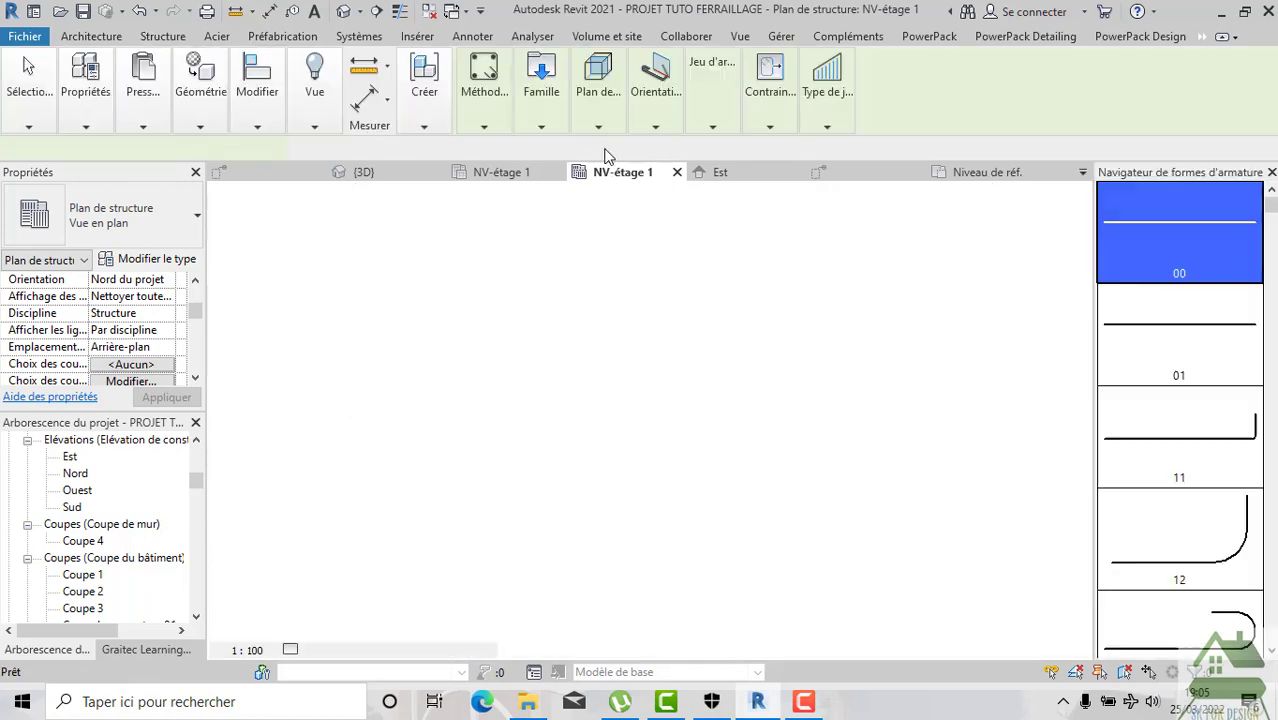
{"action": "scroll", "coordinate": [680, 330], "scroll_direction": "down", "scroll_amount": 1}
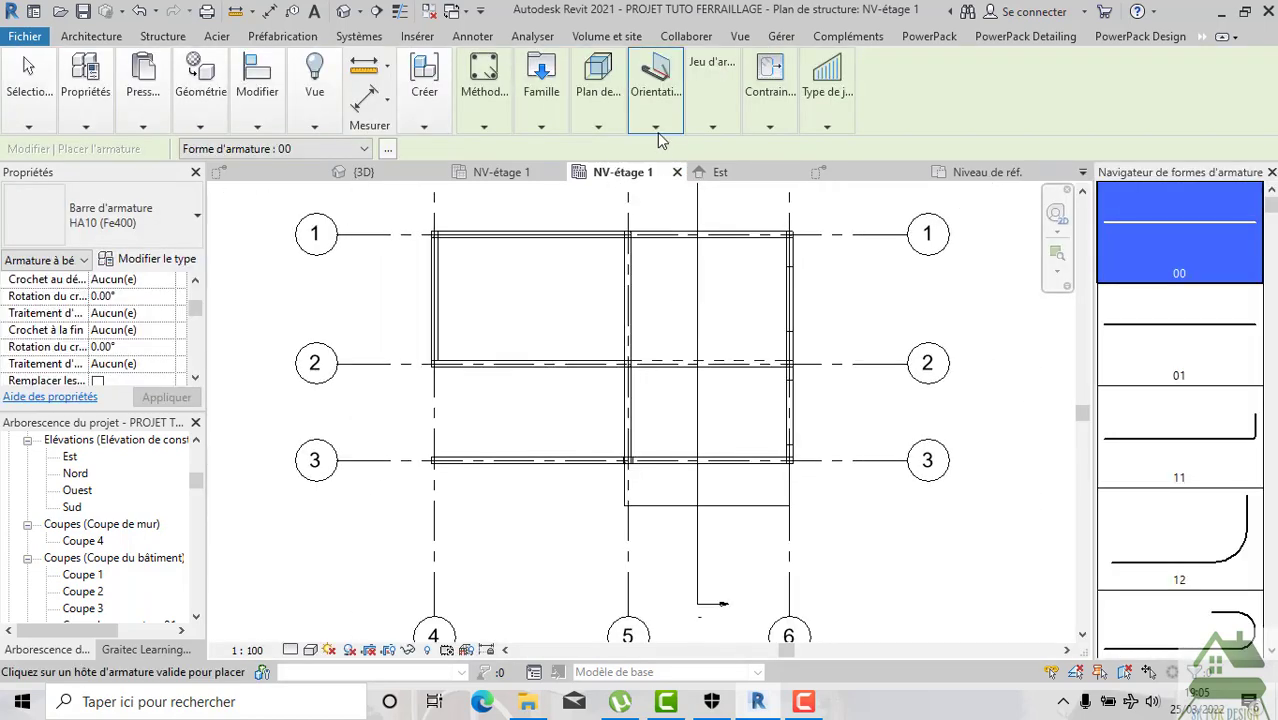
{"action": "left_click", "coordinate": [656, 128]}
{"action": "left_click", "coordinate": [682, 168]}
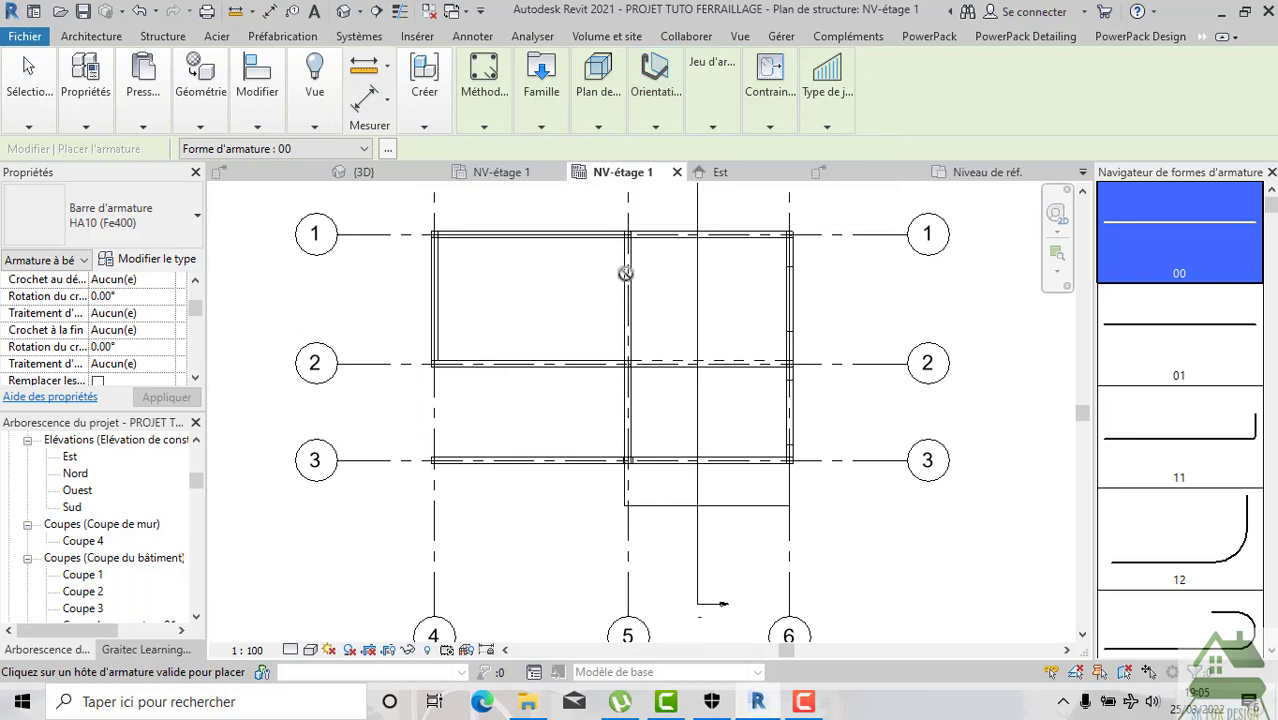
Place the straight bar on Référence d'enrobage proche in the slab below grid 3.
{"action": "left_click", "coordinate": [607, 130]}
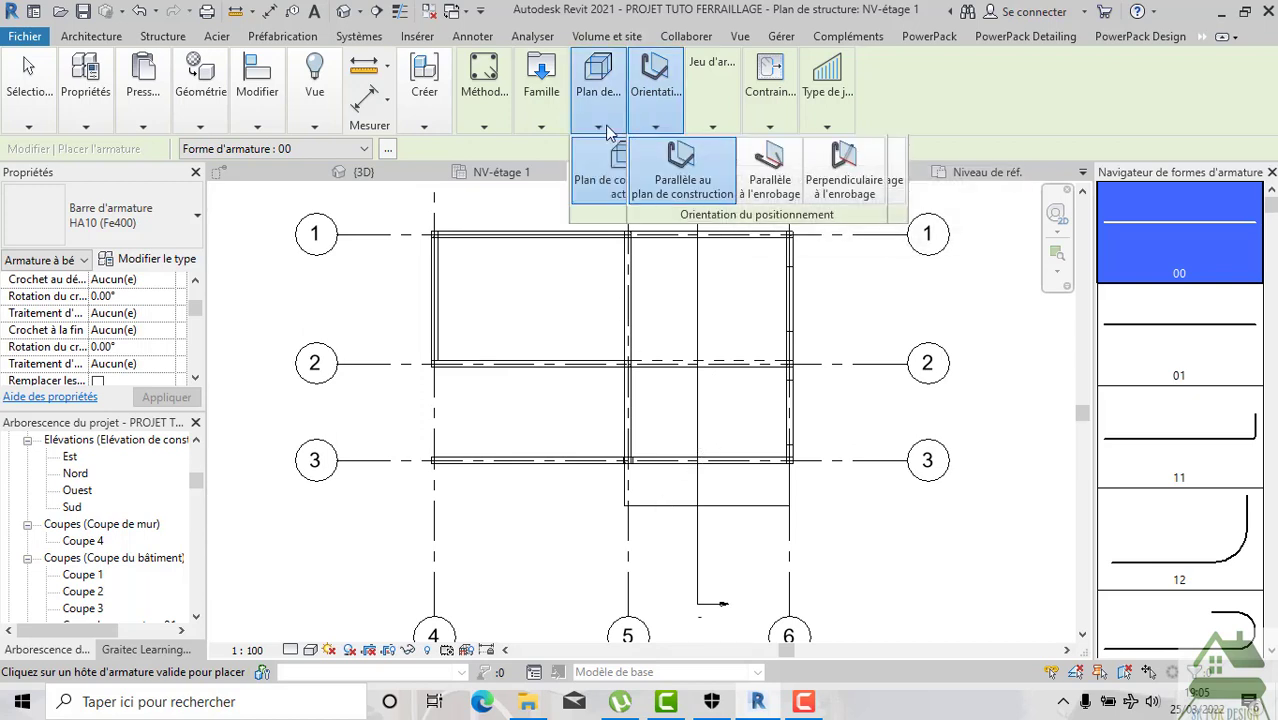
{"action": "left_click", "coordinate": [736, 172]}
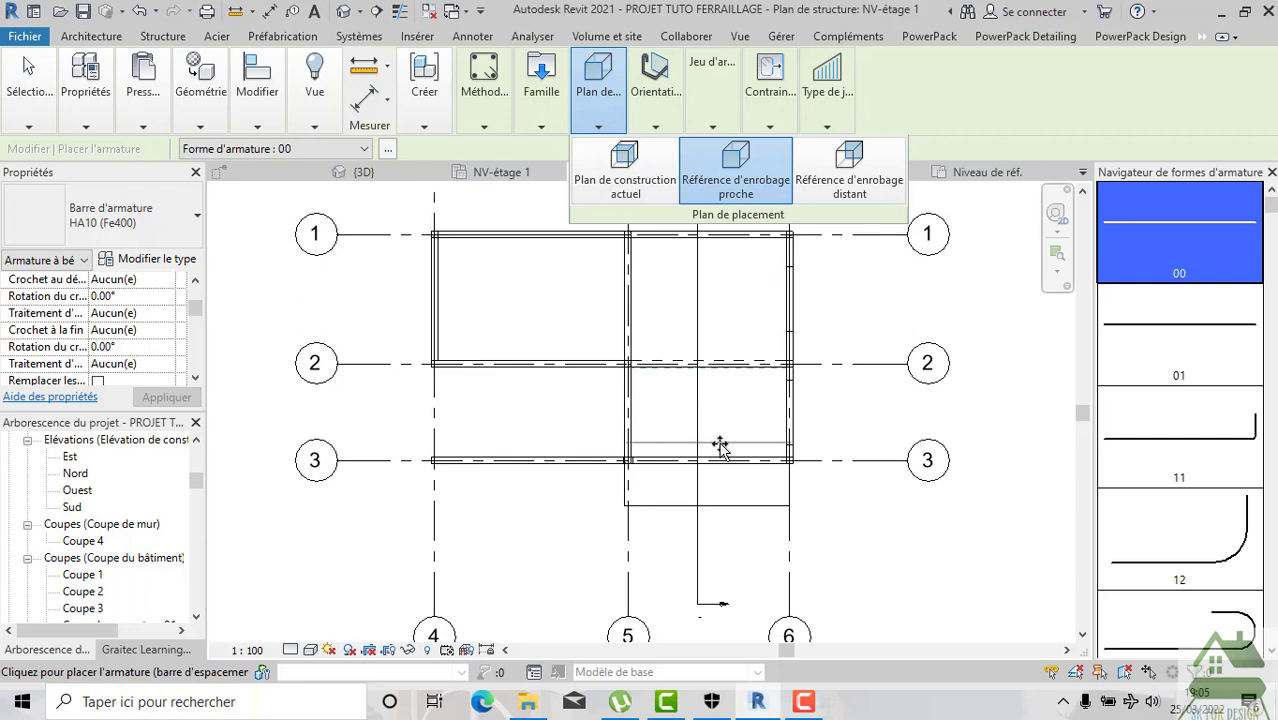
{"action": "scroll", "coordinate": [720, 445], "scroll_direction": "up", "scroll_amount": 2}
{"action": "scroll", "coordinate": [720, 458], "scroll_direction": "up", "scroll_amount": 1}
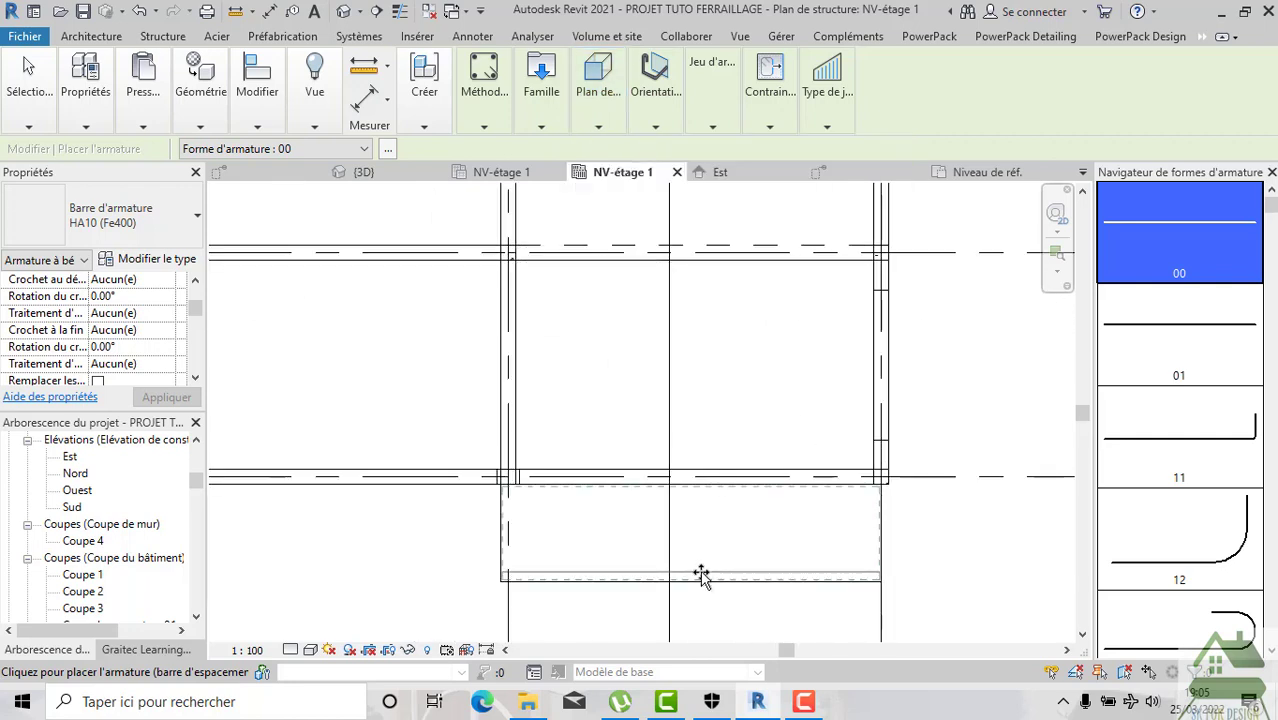
{"action": "scroll", "coordinate": [702, 577], "scroll_direction": "up", "scroll_amount": 2}
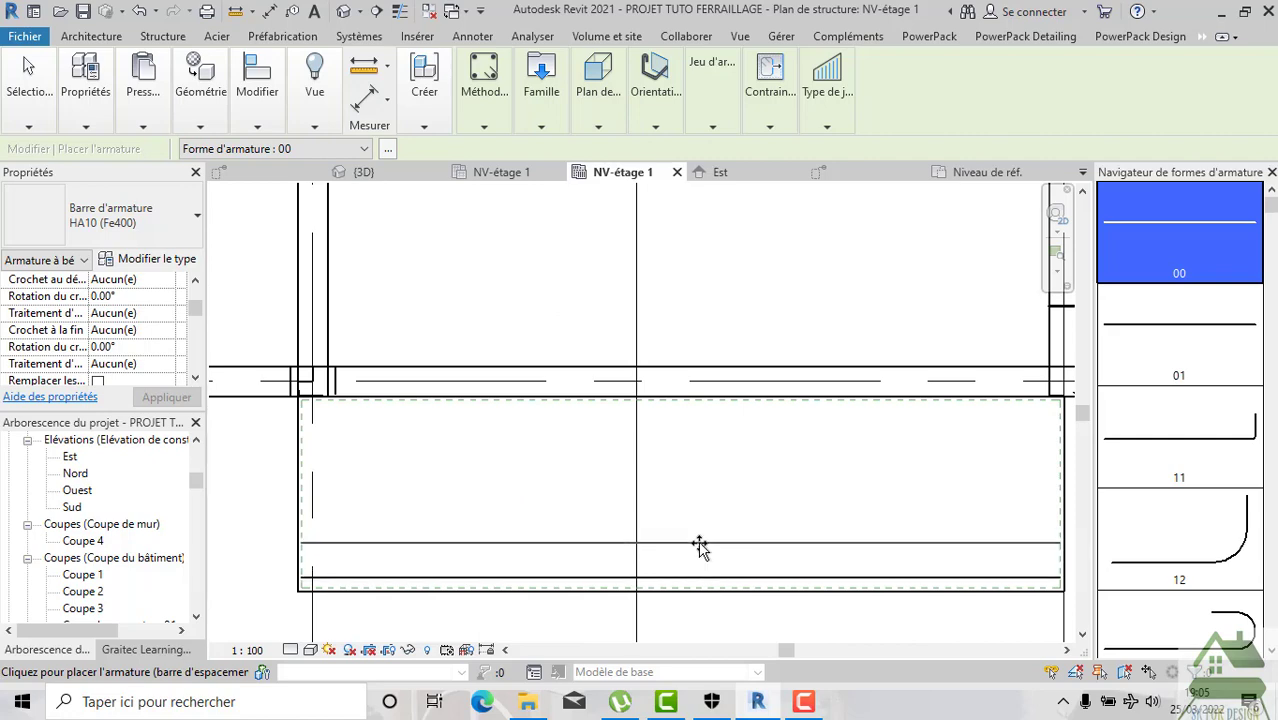
{"action": "key", "text": "Escape"}
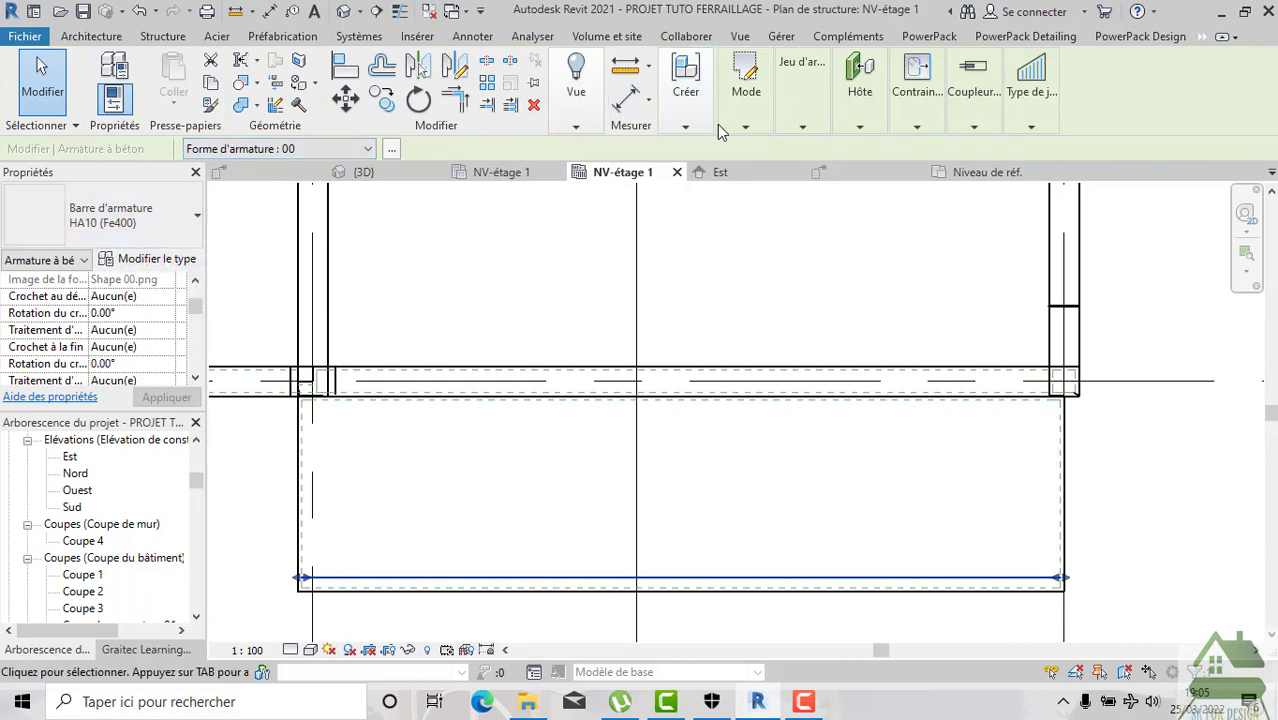
Lay the new HA10 plan bar out as an Espacement maximum set at 100 mm.
{"action": "left_click", "coordinate": [800, 122]}
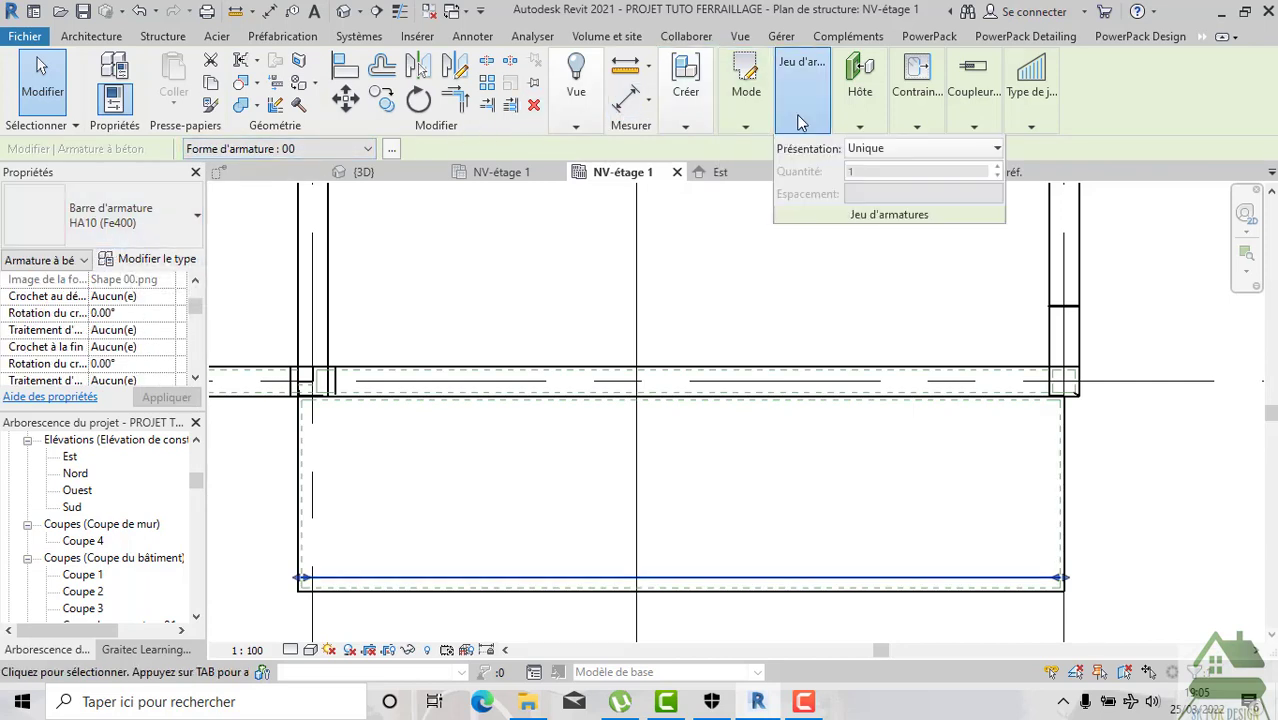
{"action": "left_click", "coordinate": [866, 150]}
{"action": "left_click", "coordinate": [887, 210]}
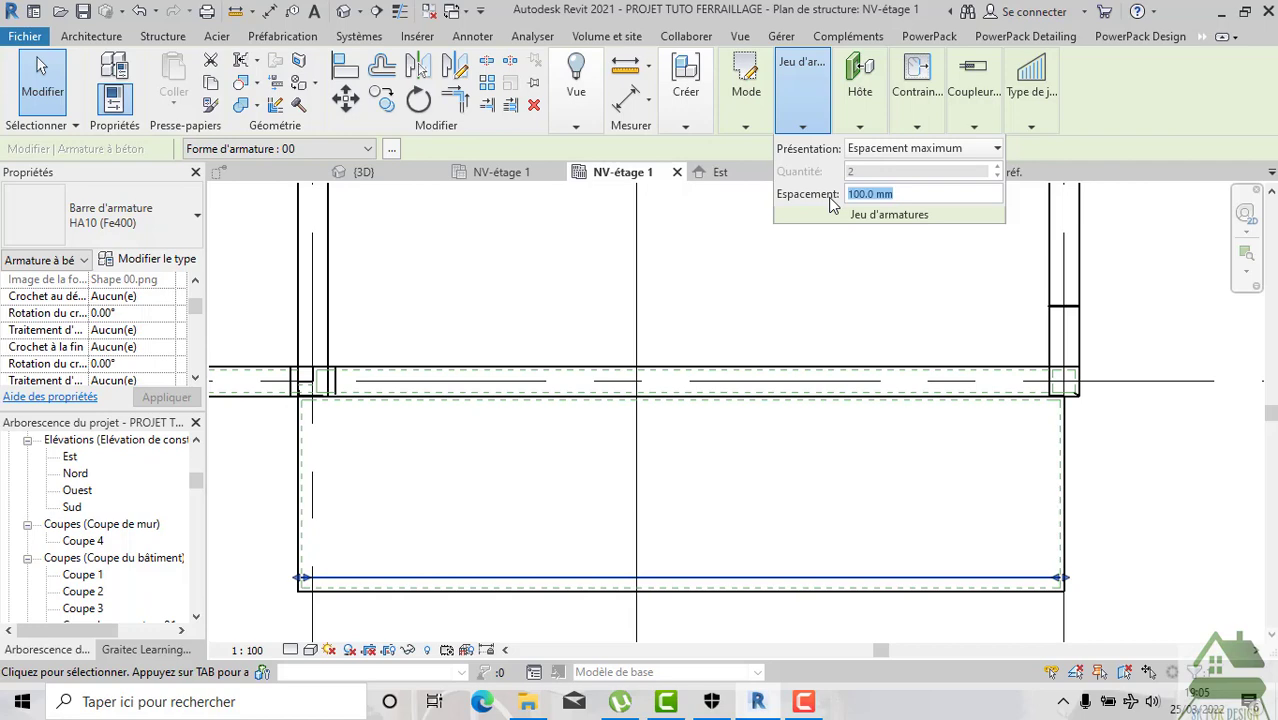
{"action": "key", "text": "Return"}
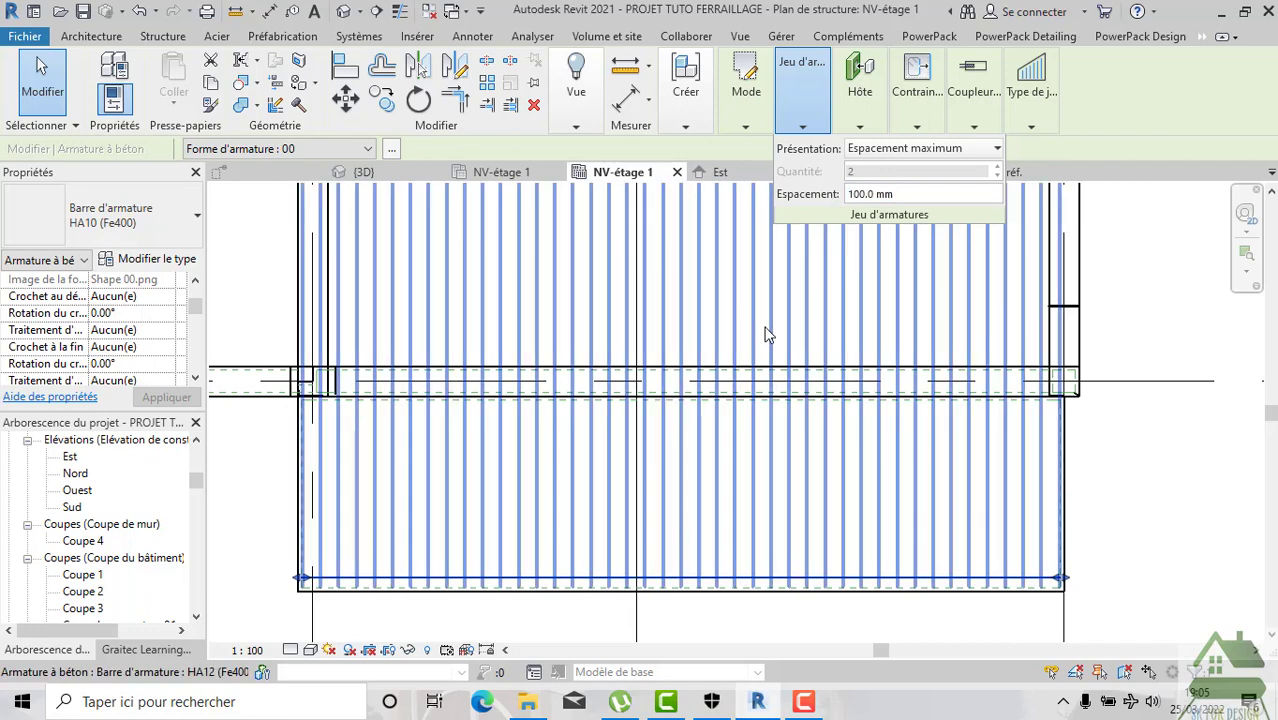
{"action": "scroll", "coordinate": [765, 327], "scroll_direction": "down", "scroll_amount": 2}
{"action": "left_click", "coordinate": [731, 559]}
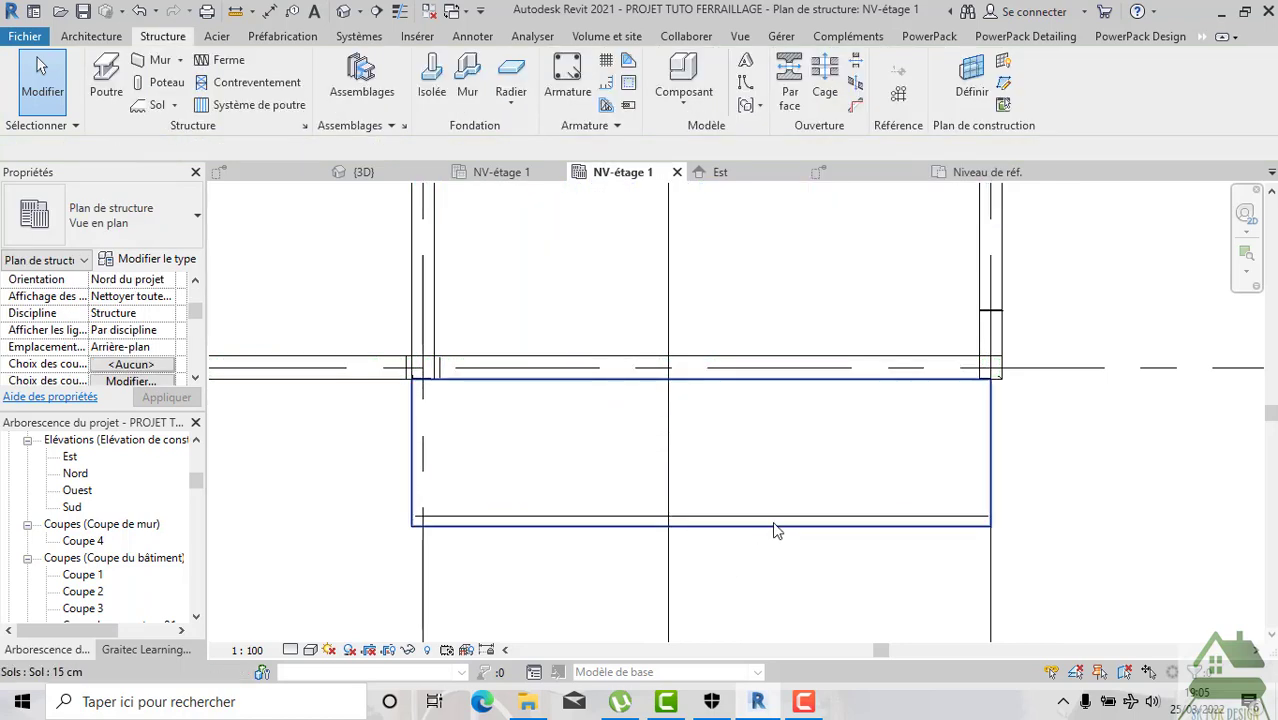
{"action": "left_click", "coordinate": [835, 180]}
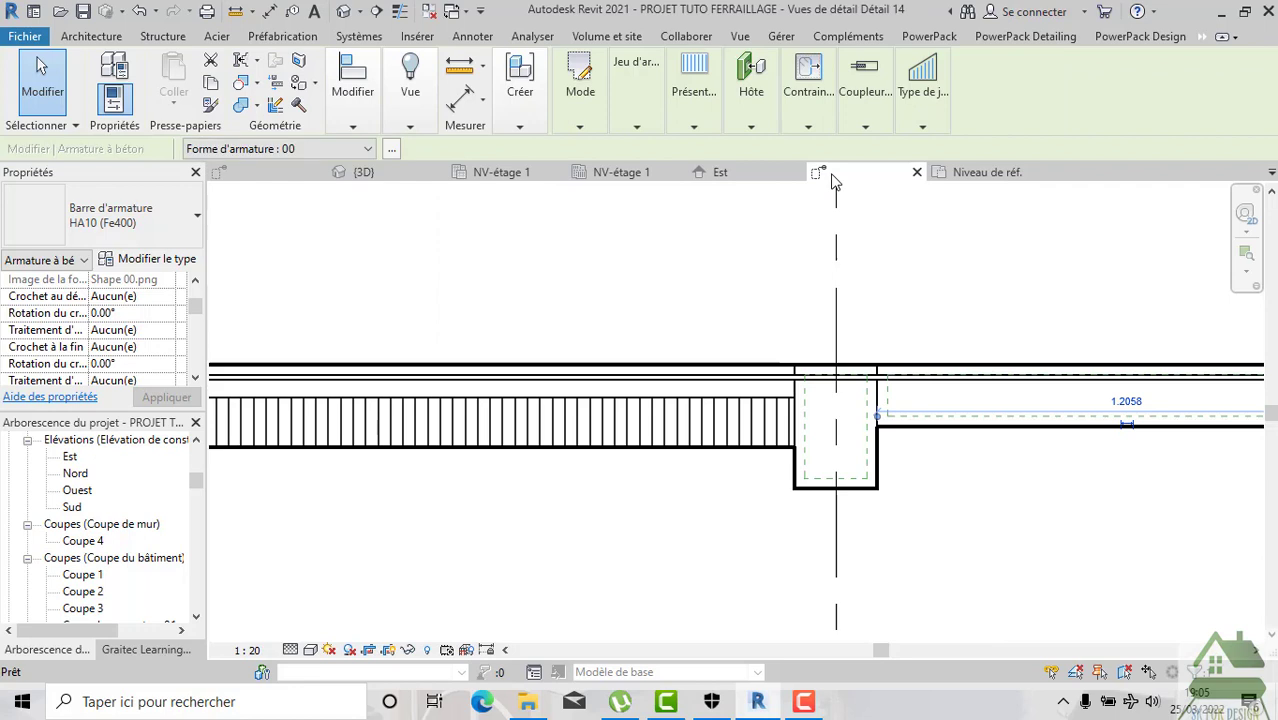
{"action": "scroll", "coordinate": [597, 432], "scroll_direction": "down", "scroll_amount": 2}
{"action": "scroll", "coordinate": [597, 432], "scroll_direction": "down", "scroll_amount": 1}
{"action": "scroll", "coordinate": [737, 477], "scroll_direction": "down", "scroll_amount": 1}
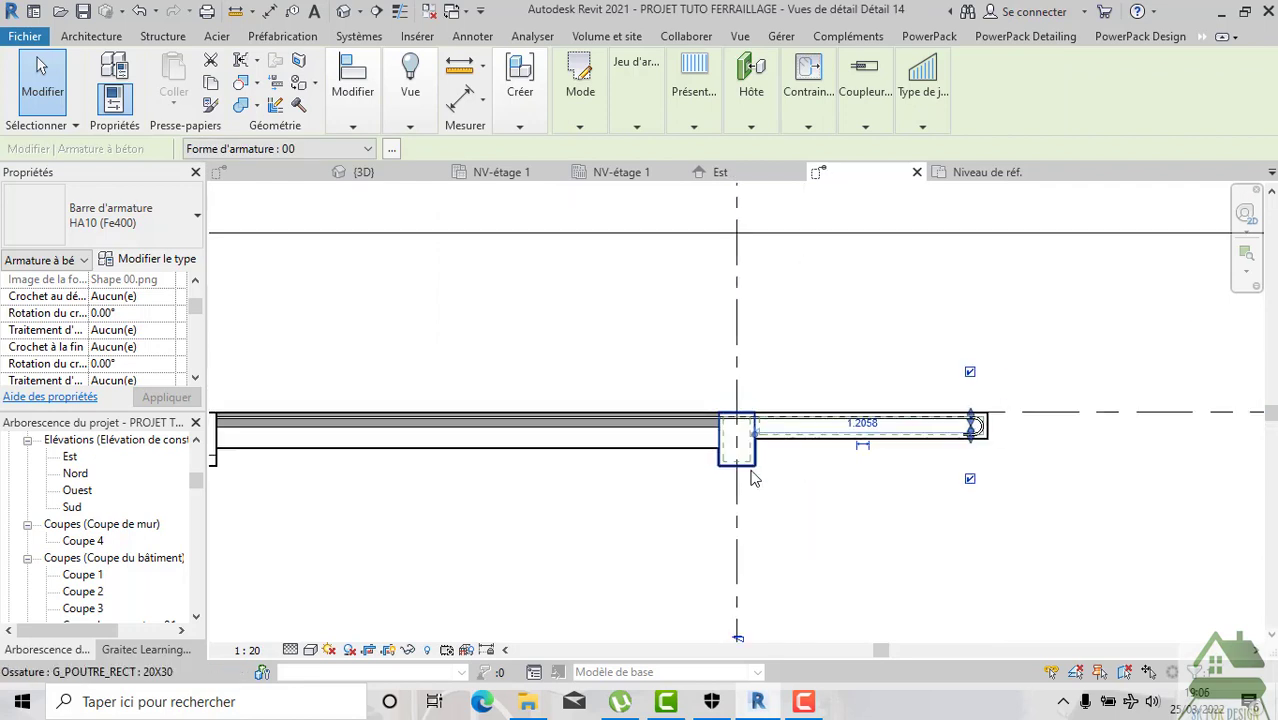
{"action": "key", "text": "Escape"}
{"action": "scroll", "coordinate": [970, 430], "scroll_direction": "up", "scroll_amount": 1}
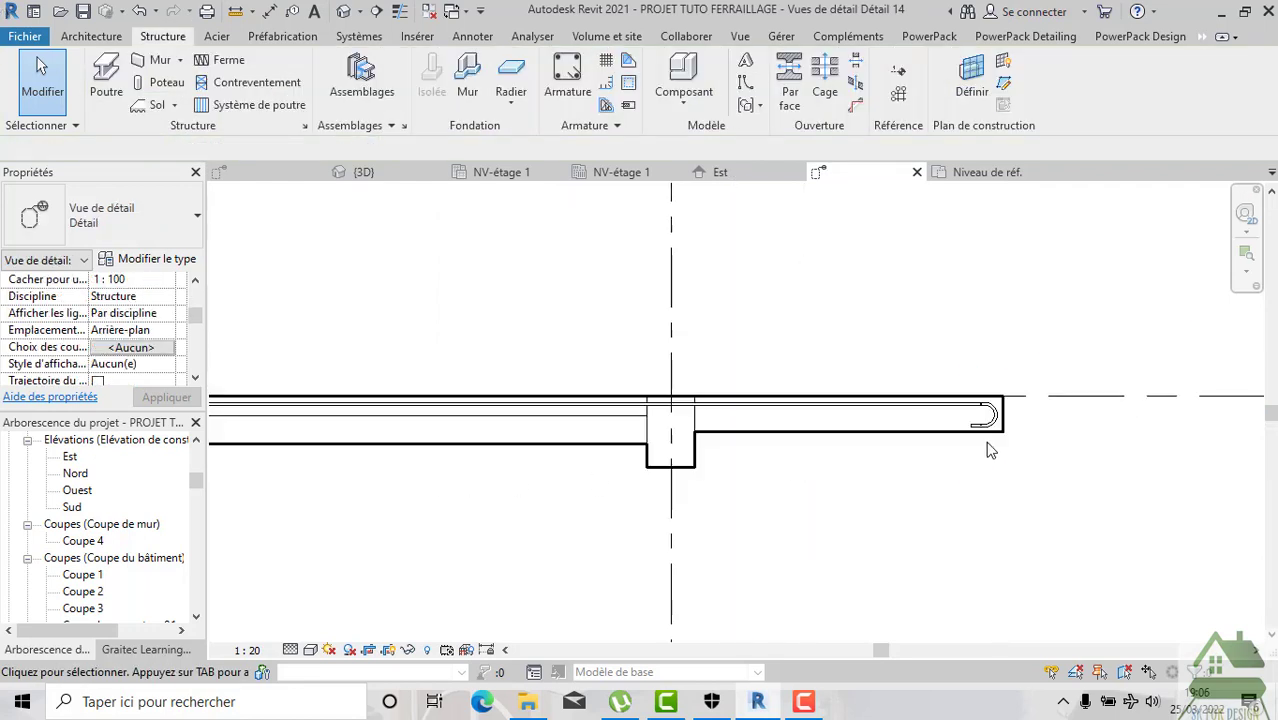
{"action": "scroll", "coordinate": [975, 428], "scroll_direction": "up", "scroll_amount": 3}
{"action": "scroll", "coordinate": [978, 428], "scroll_direction": "up", "scroll_amount": 1}
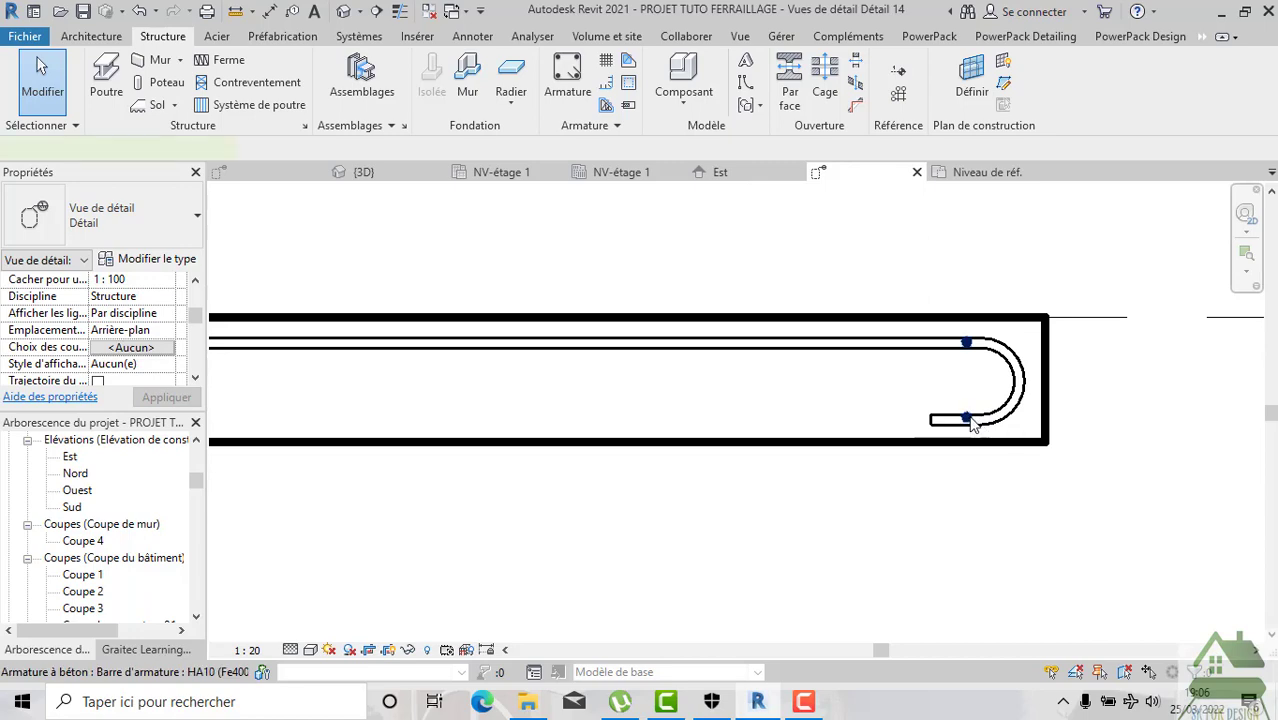
{"action": "left_click", "coordinate": [965, 460]}
{"action": "key", "text": "Escape"}
{"action": "scroll", "coordinate": [964, 470], "scroll_direction": "down", "scroll_amount": 1}
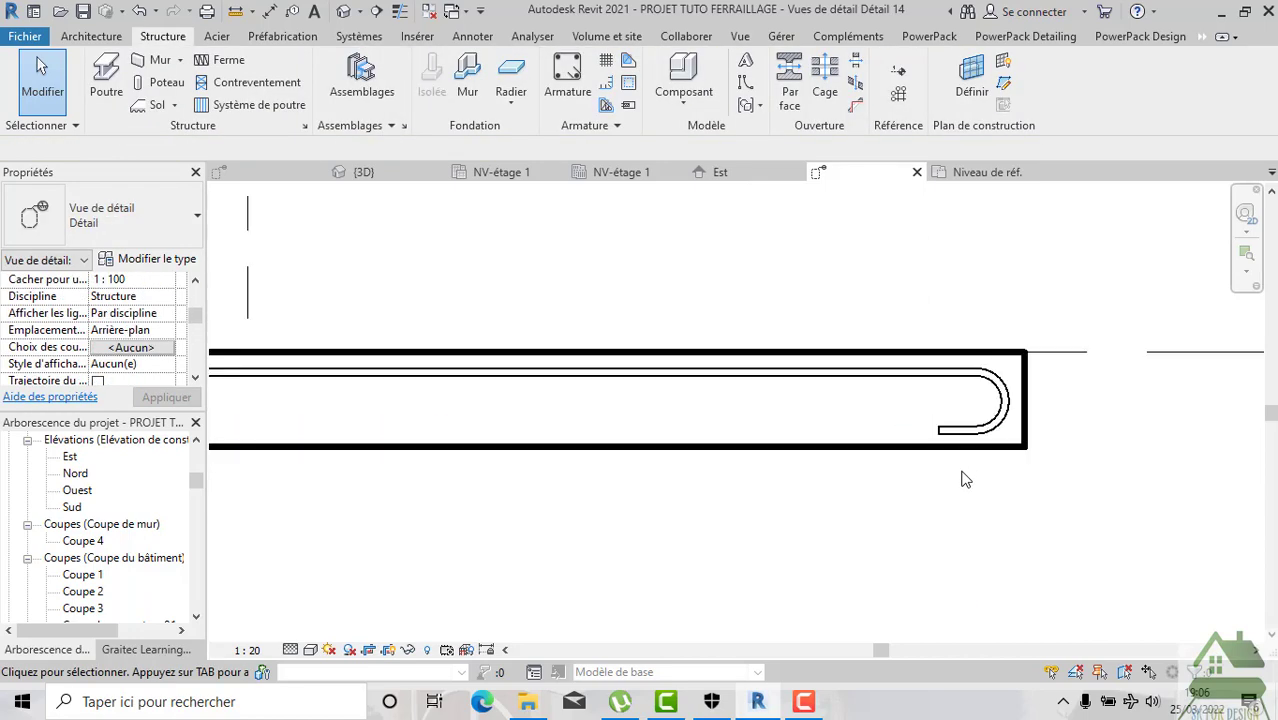
{"action": "scroll", "coordinate": [964, 470], "scroll_direction": "down", "scroll_amount": 1}
{"action": "scroll", "coordinate": [669, 298], "scroll_direction": "down", "scroll_amount": 1}
{"action": "middle_click_drag", "start_coordinate": [669, 299], "coordinate": [780, 365]}
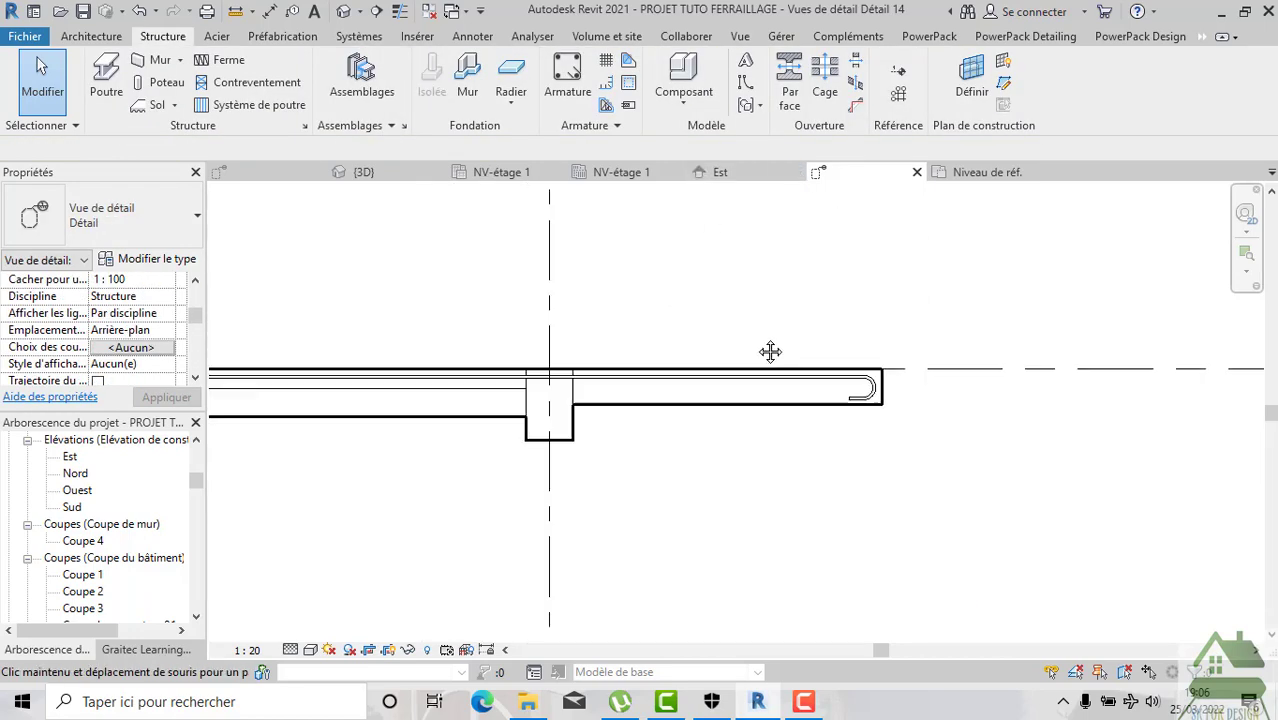
Switch from the detail view to the NV-étage 1 structural plan.
{"action": "left_click", "coordinate": [520, 176]}
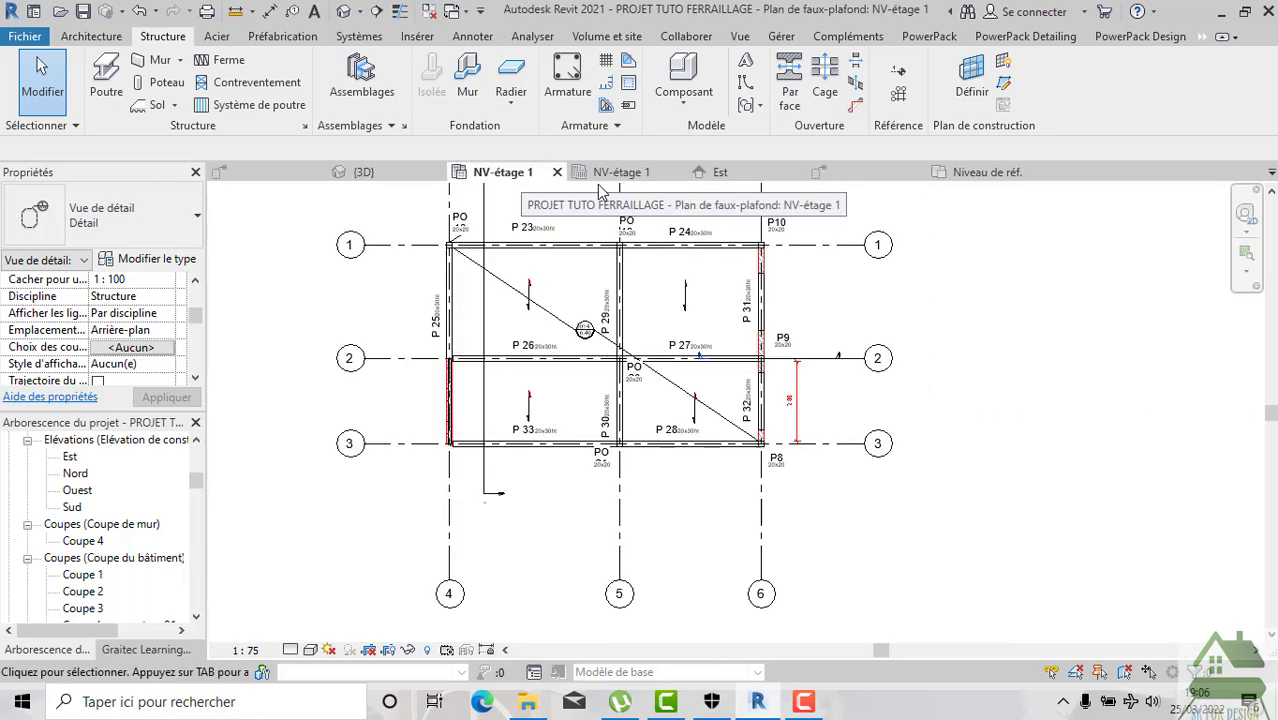
{"action": "left_click", "coordinate": [615, 172]}
{"action": "scroll", "coordinate": [510, 358], "scroll_direction": "down", "scroll_amount": 1}
{"action": "scroll", "coordinate": [510, 358], "scroll_direction": "down", "scroll_amount": 1}
{"action": "scroll", "coordinate": [520, 384], "scroll_direction": "down", "scroll_amount": 2}
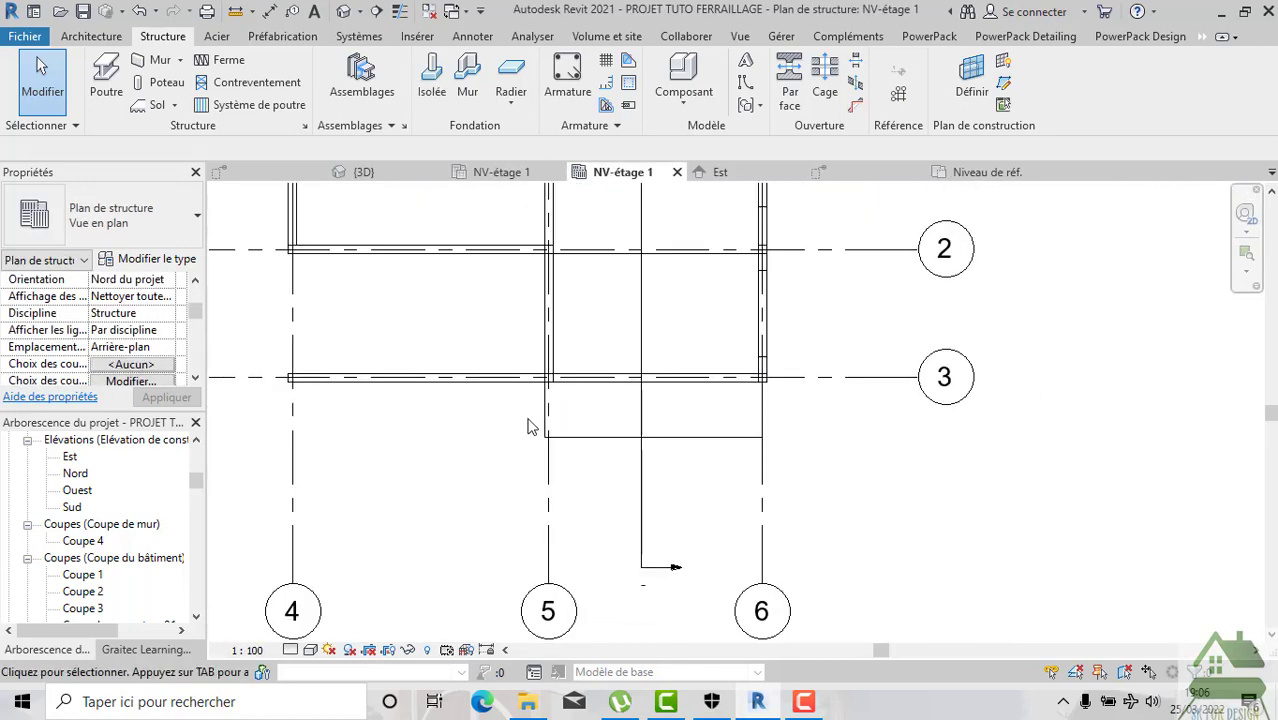
Draw a section line below grid 3, running across the slab past grid 6.
{"action": "left_click", "coordinate": [740, 37]}
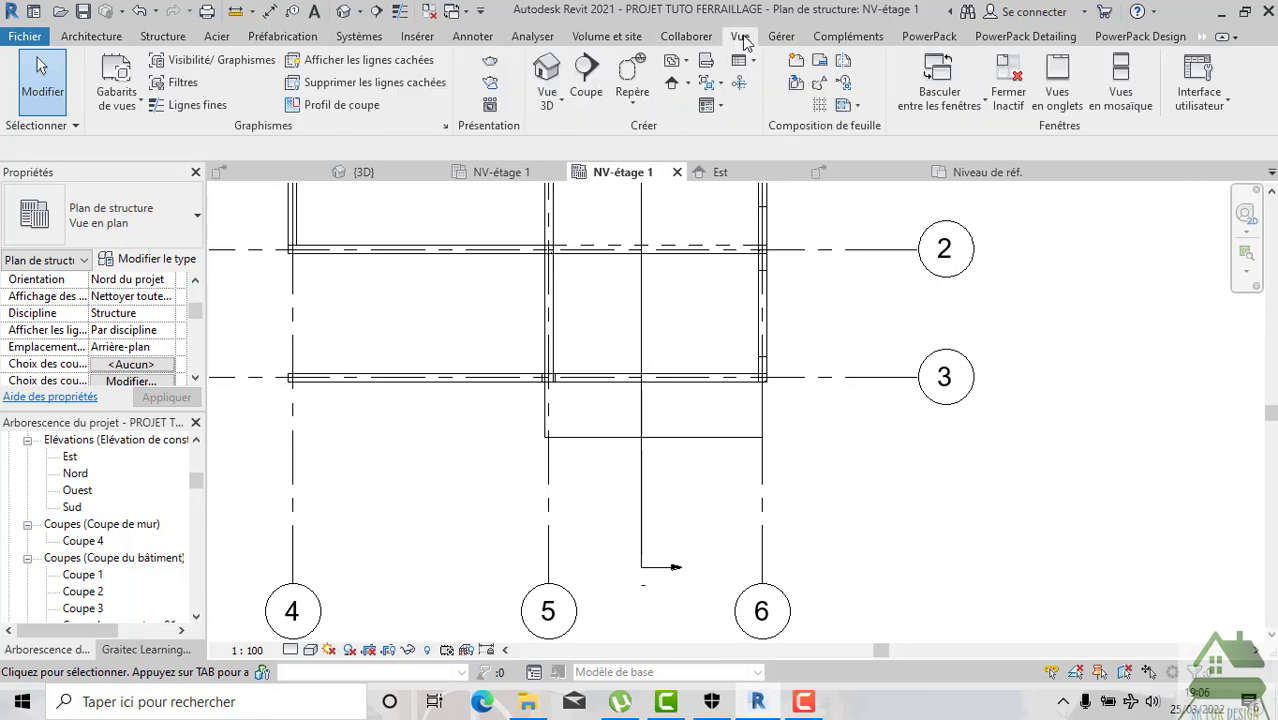
{"action": "left_click", "coordinate": [597, 80]}
{"action": "scroll", "coordinate": [543, 394], "scroll_direction": "up", "scroll_amount": 2}
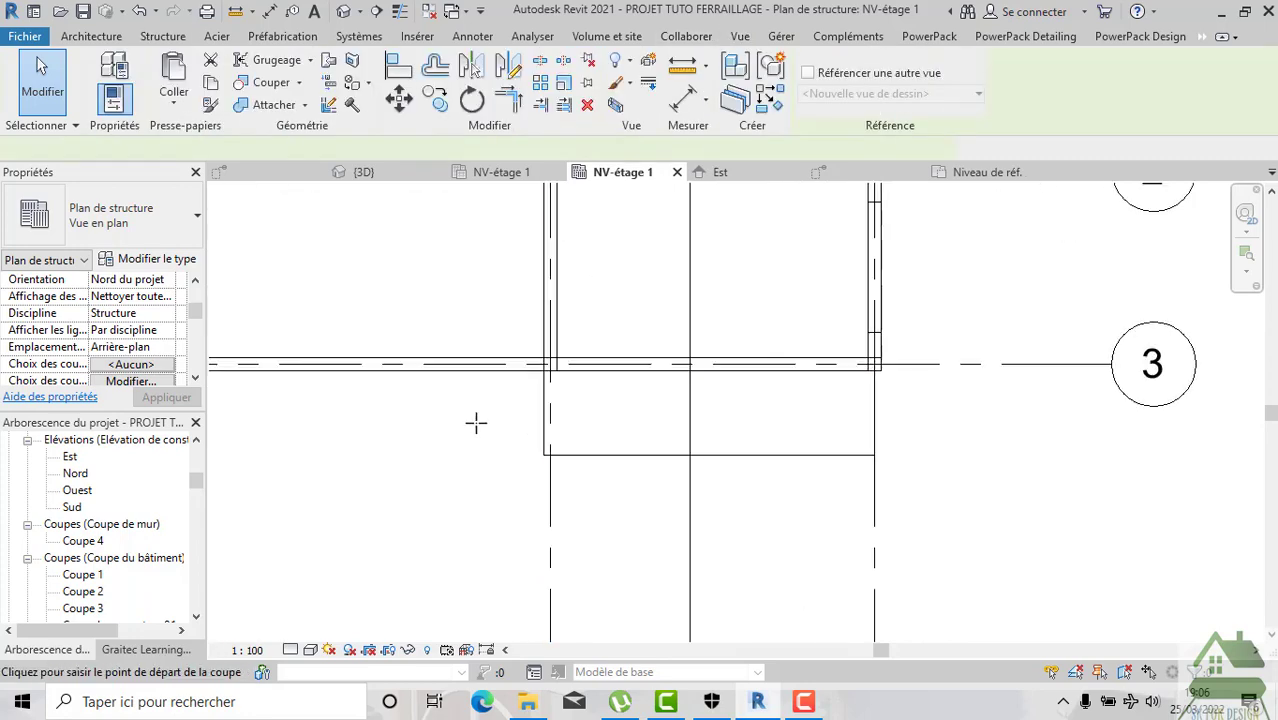
{"action": "left_click", "coordinate": [386, 428]}
{"action": "scroll", "coordinate": [896, 428], "scroll_direction": "down", "scroll_amount": 2}
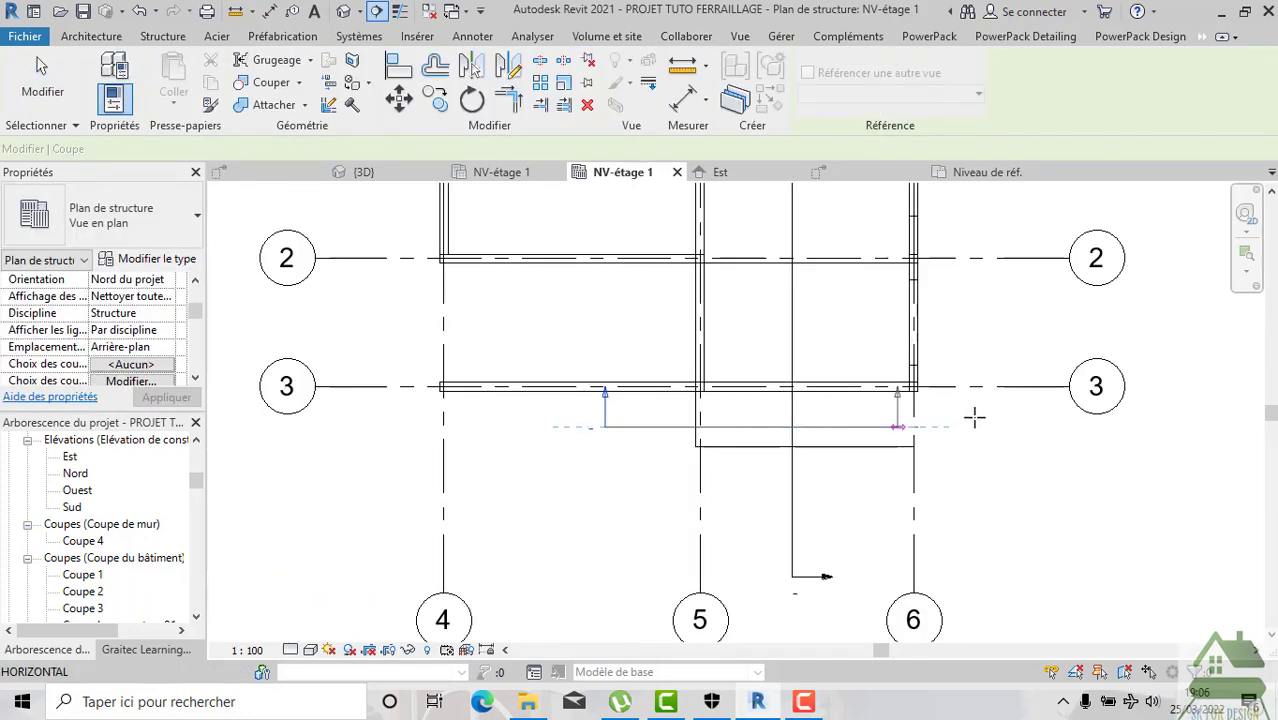
{"action": "scroll", "coordinate": [973, 417], "scroll_direction": "down", "scroll_amount": 1}
{"action": "left_click", "coordinate": [1004, 427]}
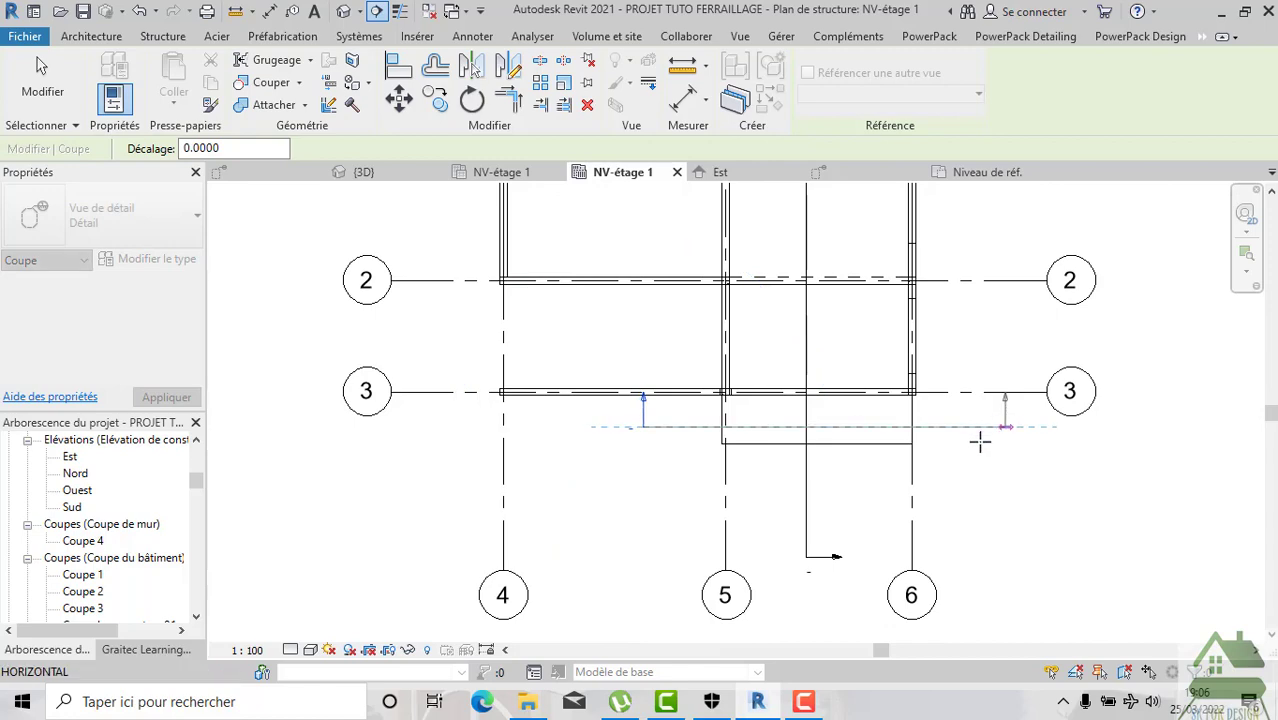
{"action": "key", "text": "Escape"}
{"action": "scroll", "coordinate": [980, 442], "scroll_direction": "down", "scroll_amount": 1}
{"action": "key", "text": "Escape"}
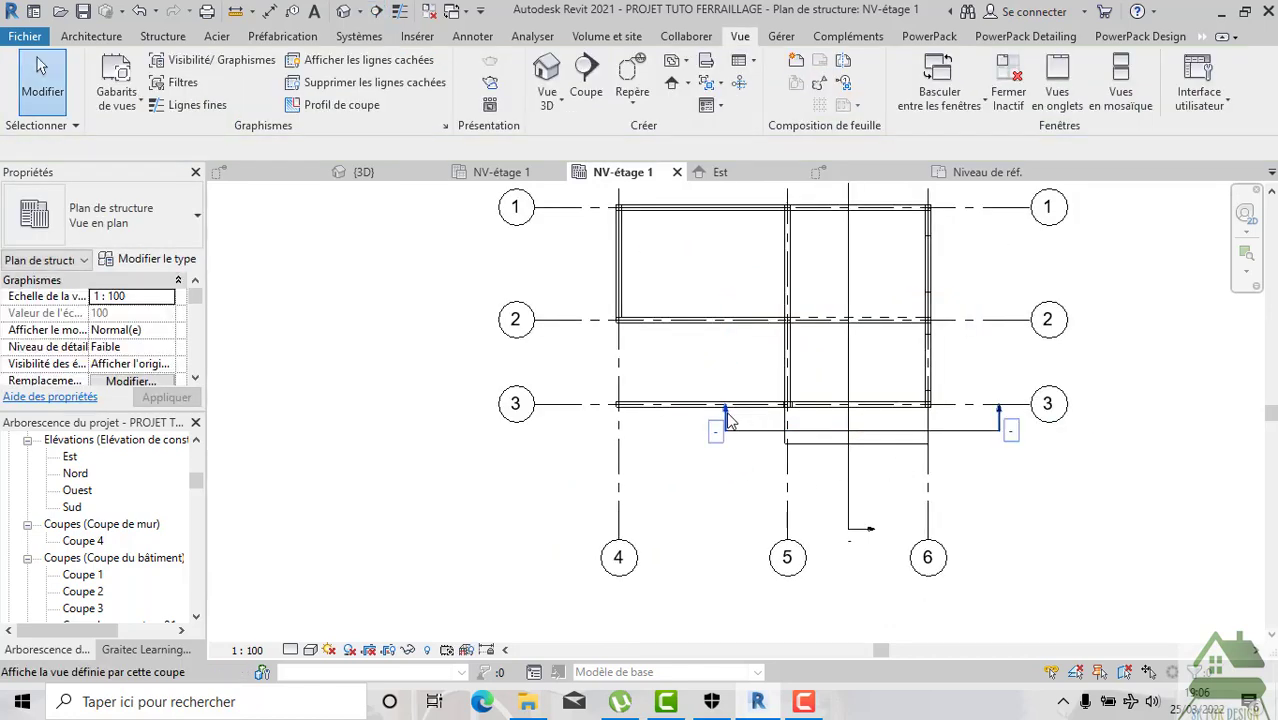
Open the new section view and zoom in on the slab span.
{"action": "double_click", "coordinate": [727, 412]}
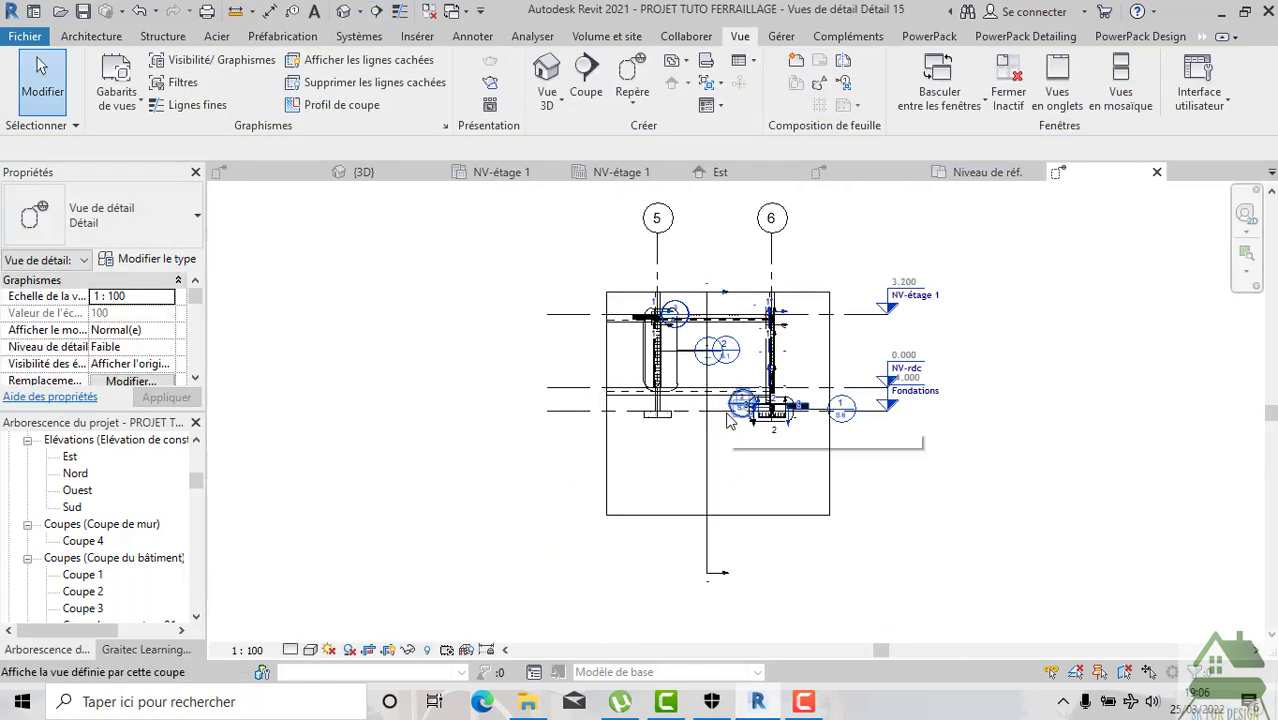
{"action": "scroll", "coordinate": [700, 380], "scroll_direction": "up", "scroll_amount": 2}
{"action": "scroll", "coordinate": [600, 340], "scroll_direction": "up", "scroll_amount": 3}
{"action": "scroll", "coordinate": [520, 310], "scroll_direction": "up", "scroll_amount": 2}
{"action": "scroll", "coordinate": [500, 305], "scroll_direction": "up", "scroll_amount": 1}
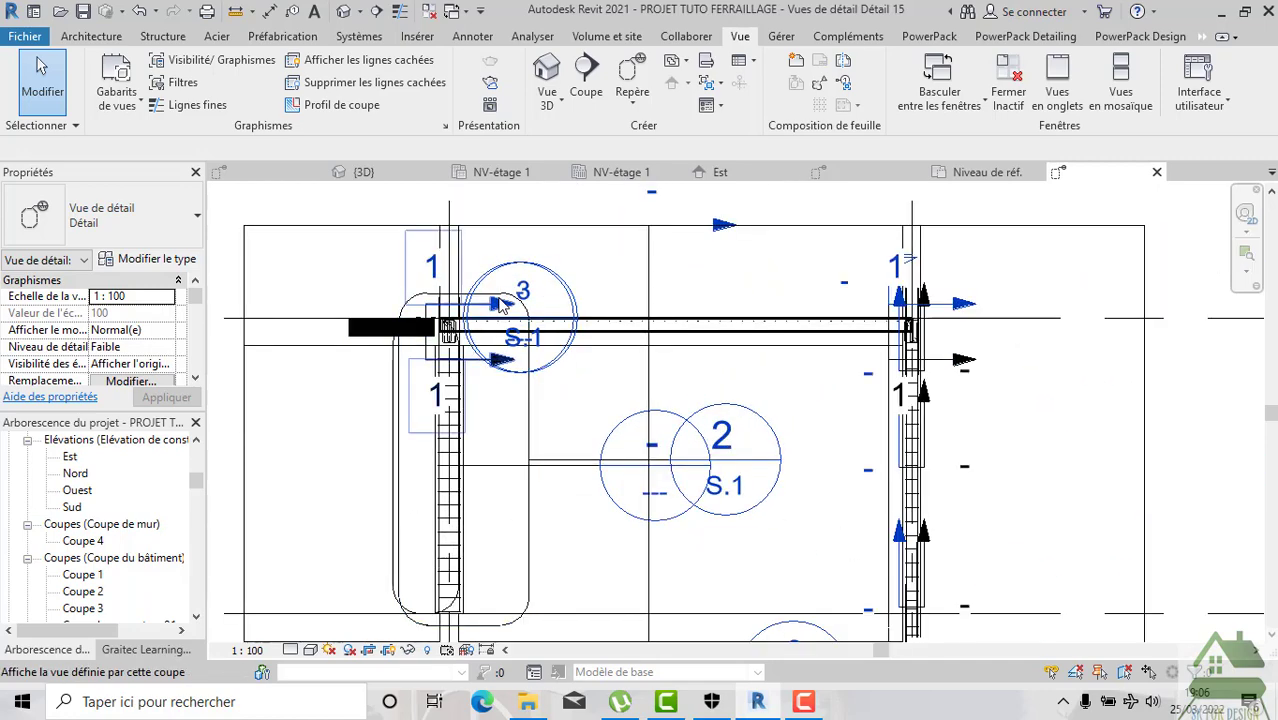
{"action": "scroll", "coordinate": [500, 305], "scroll_direction": "up", "scroll_amount": 2}
{"action": "scroll", "coordinate": [651, 320], "scroll_direction": "up", "scroll_amount": 1}
{"action": "scroll", "coordinate": [662, 297], "scroll_direction": "down", "scroll_amount": 2}
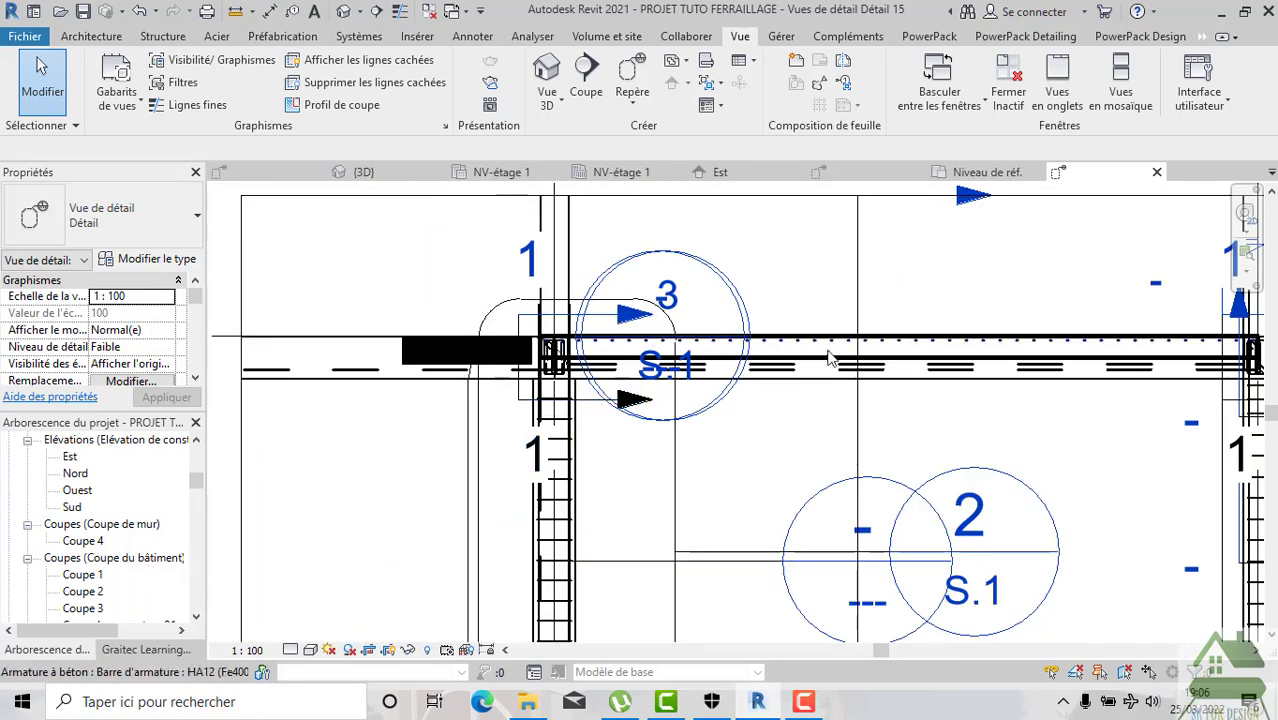
{"action": "middle_click_drag", "start_coordinate": [829, 360], "coordinate": [741, 370]}
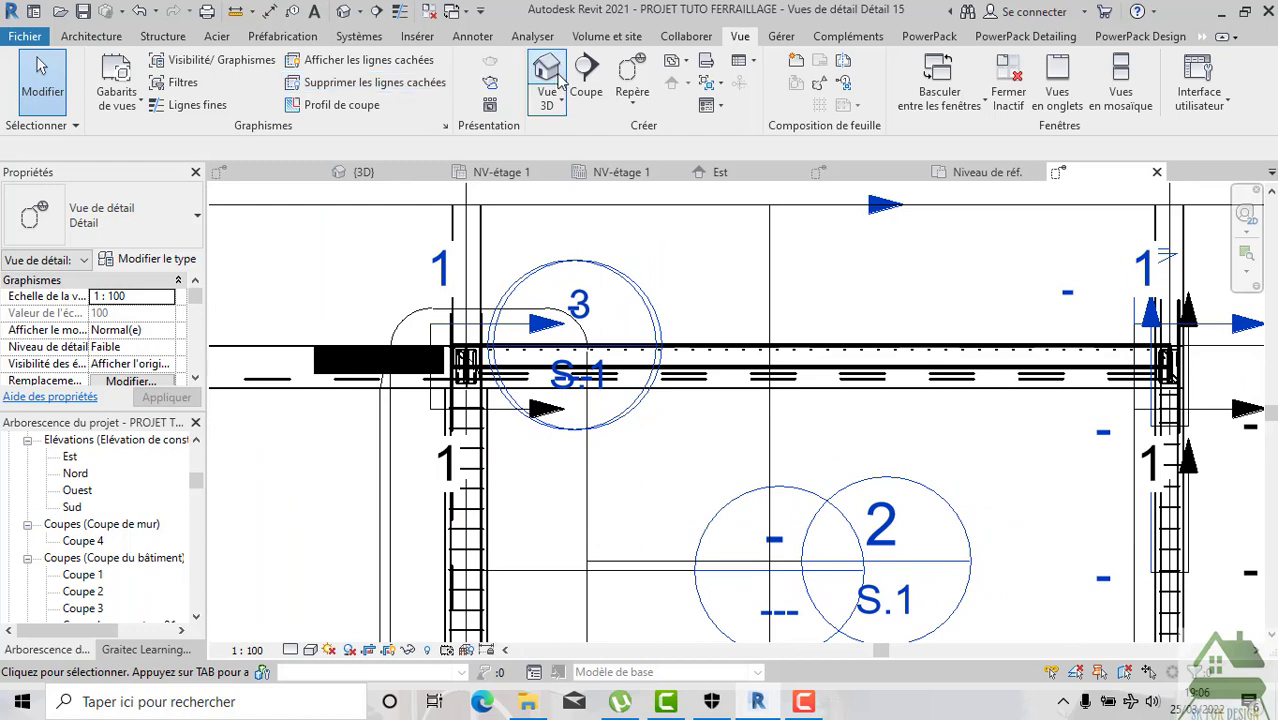
Start rebar placement in the section, then cancel it without adding any bars.
{"action": "left_click", "coordinate": [187, 37]}
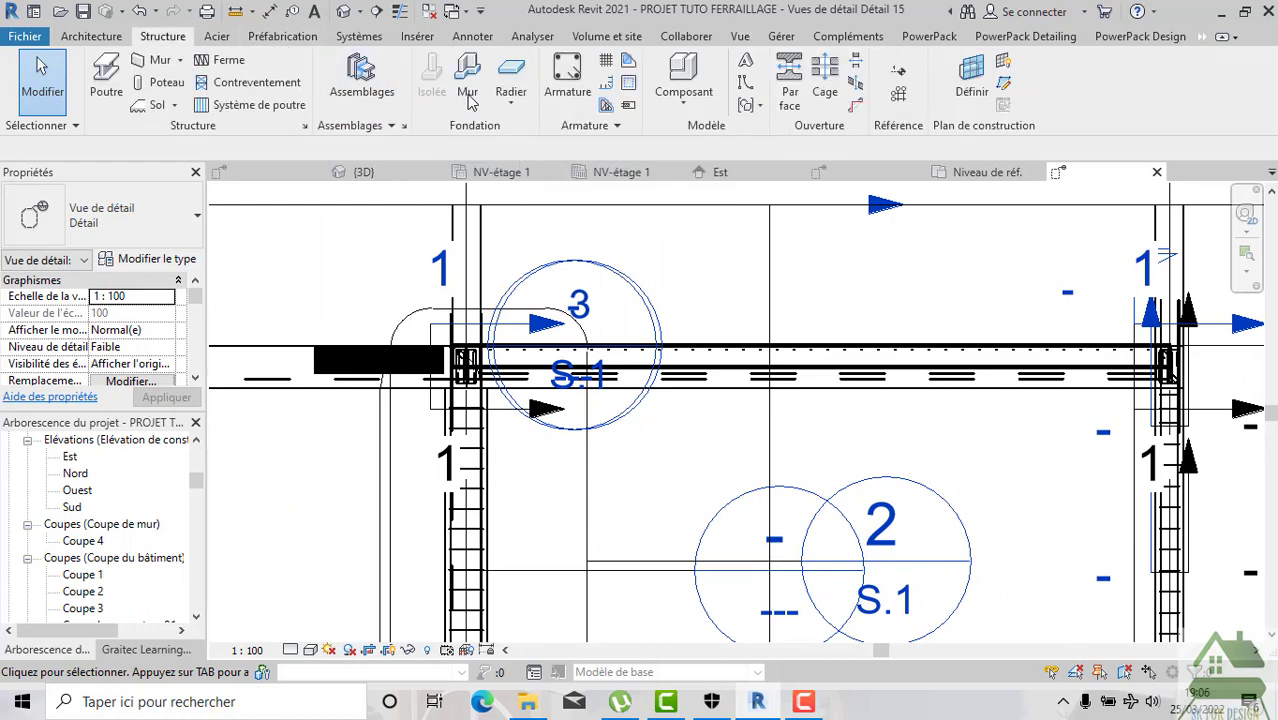
{"action": "left_click", "coordinate": [556, 93]}
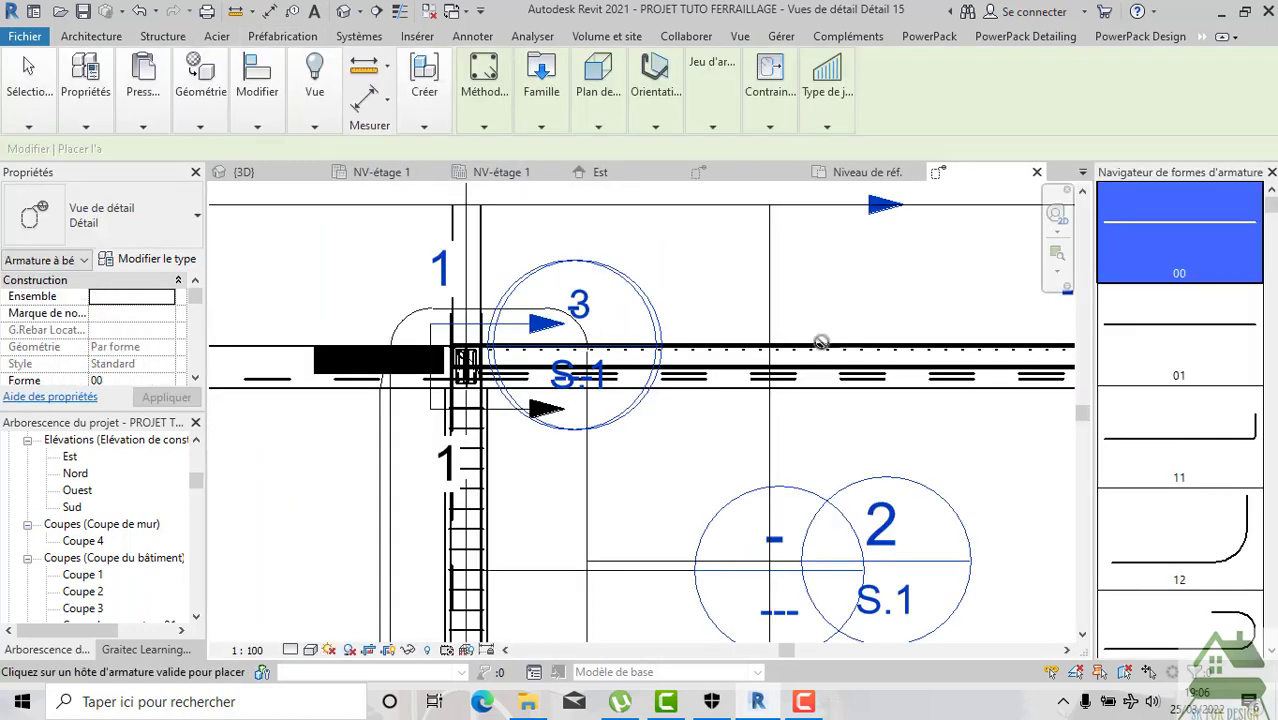
{"action": "scroll", "coordinate": [806, 368], "scroll_direction": "up", "scroll_amount": 2}
{"action": "scroll", "coordinate": [700, 360], "scroll_direction": "up", "scroll_amount": 2}
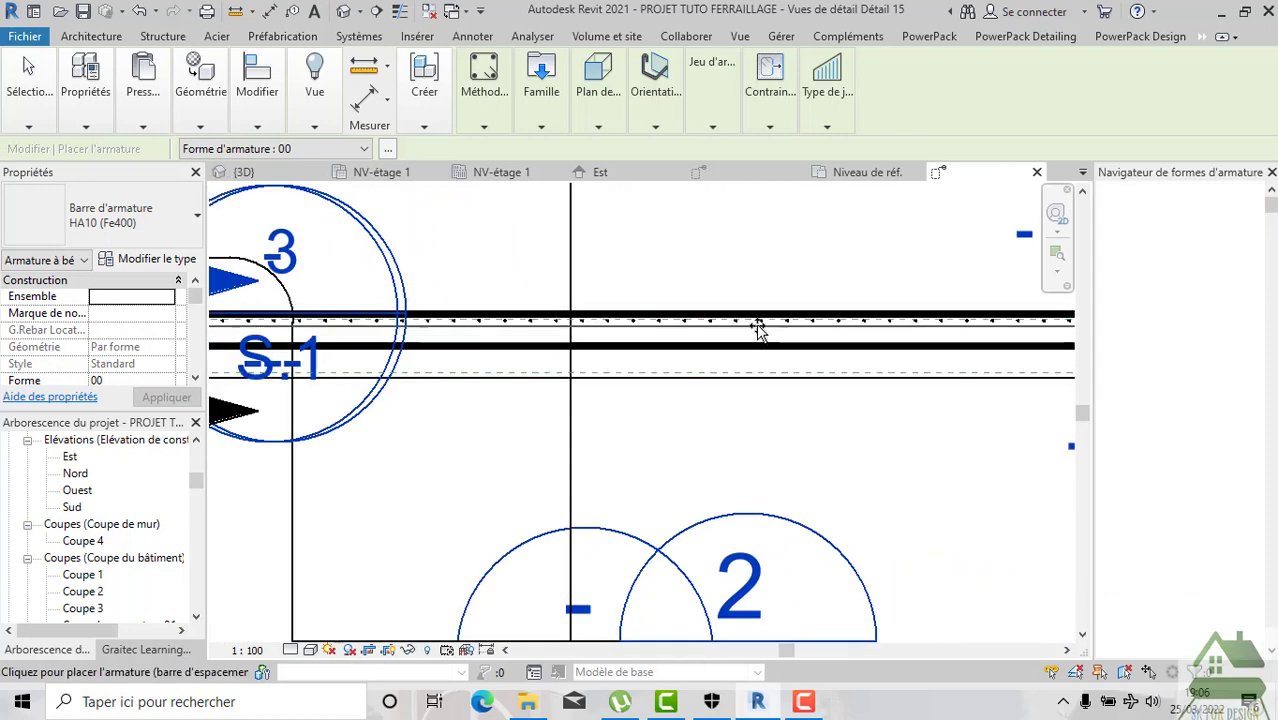
{"action": "scroll", "coordinate": [757, 329], "scroll_direction": "up", "scroll_amount": 2}
{"action": "scroll", "coordinate": [757, 329], "scroll_direction": "down", "scroll_amount": 1}
{"action": "scroll", "coordinate": [757, 330], "scroll_direction": "down", "scroll_amount": 1}
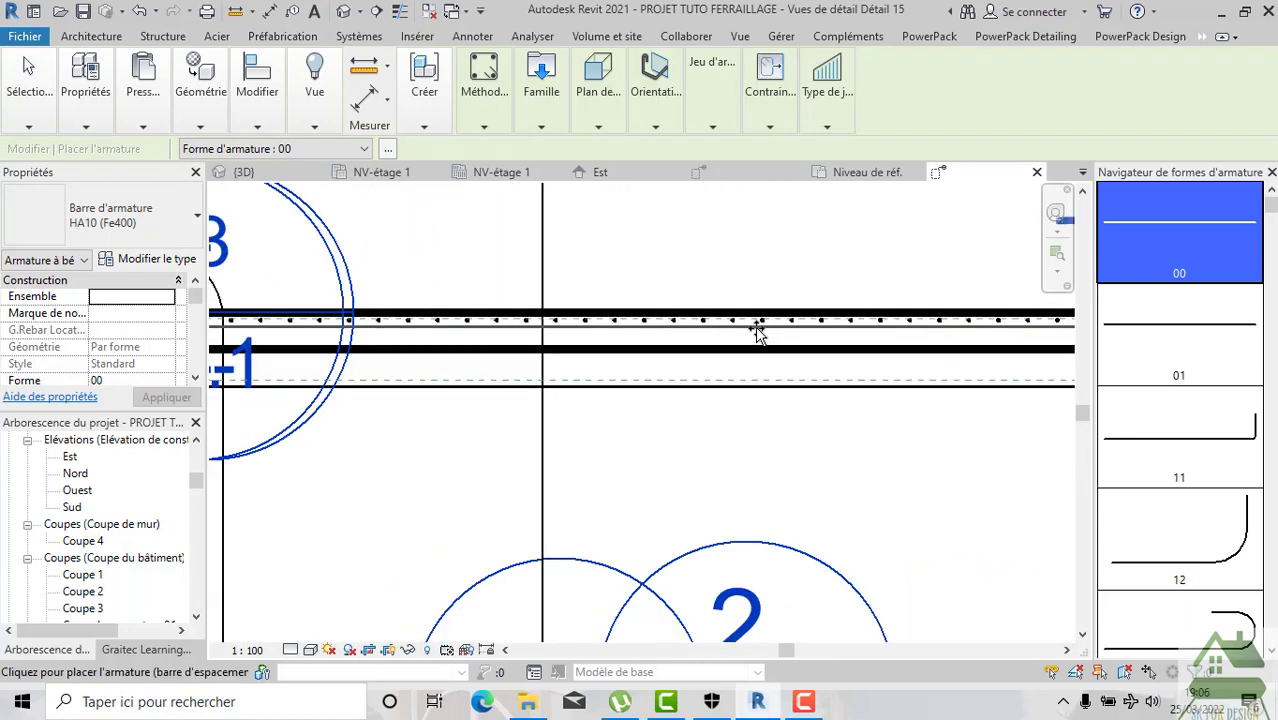
{"action": "scroll", "coordinate": [757, 330], "scroll_direction": "up", "scroll_amount": 1}
{"action": "scroll", "coordinate": [757, 330], "scroll_direction": "up", "scroll_amount": 1}
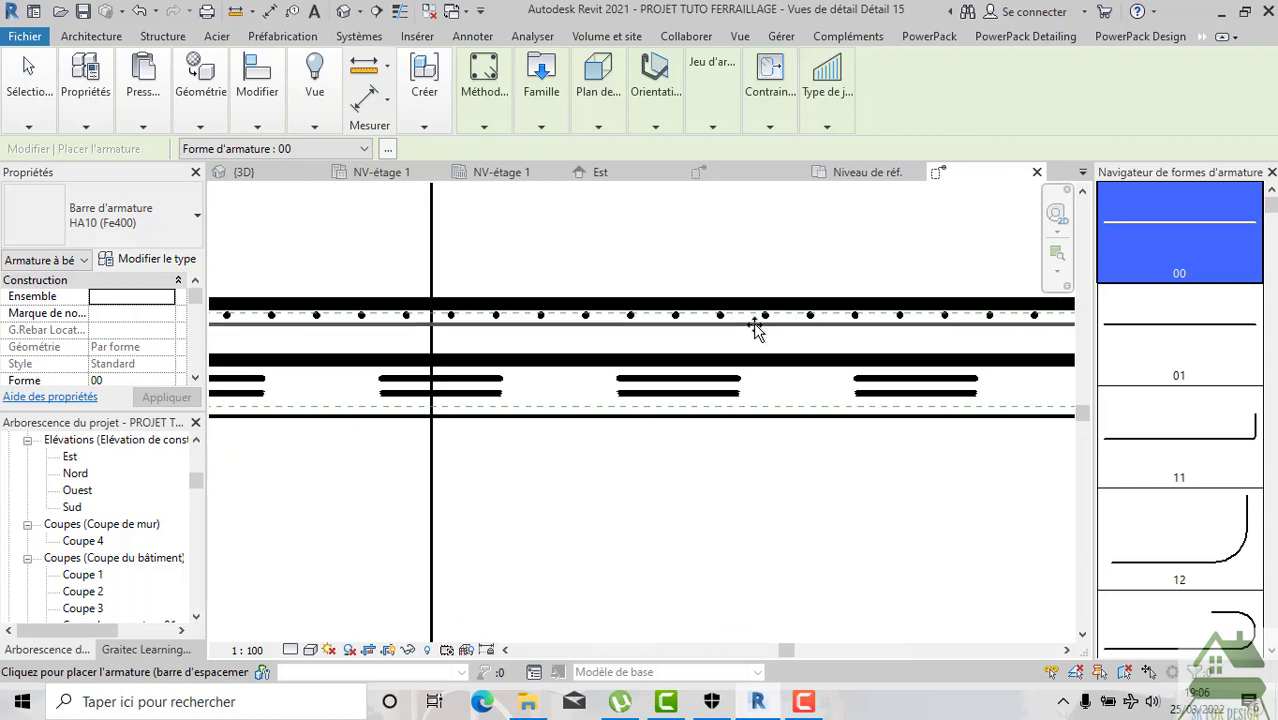
{"action": "scroll", "coordinate": [757, 330], "scroll_direction": "down", "scroll_amount": 1}
{"action": "scroll", "coordinate": [757, 330], "scroll_direction": "down", "scroll_amount": 1}
{"action": "key", "text": "Escape"}
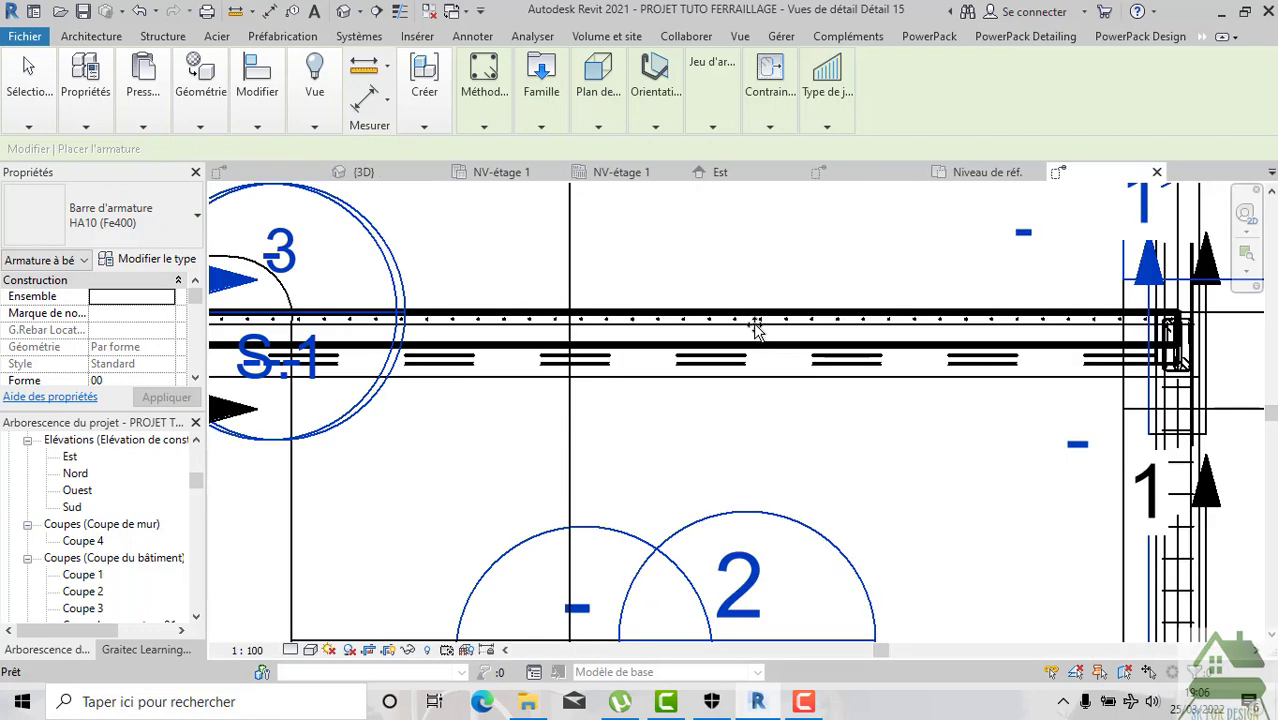
{"action": "key", "text": "Escape"}
In Détail 14, set the HA10 bar's Présentation to Espacement maximum.
{"action": "left_click", "coordinate": [817, 175]}
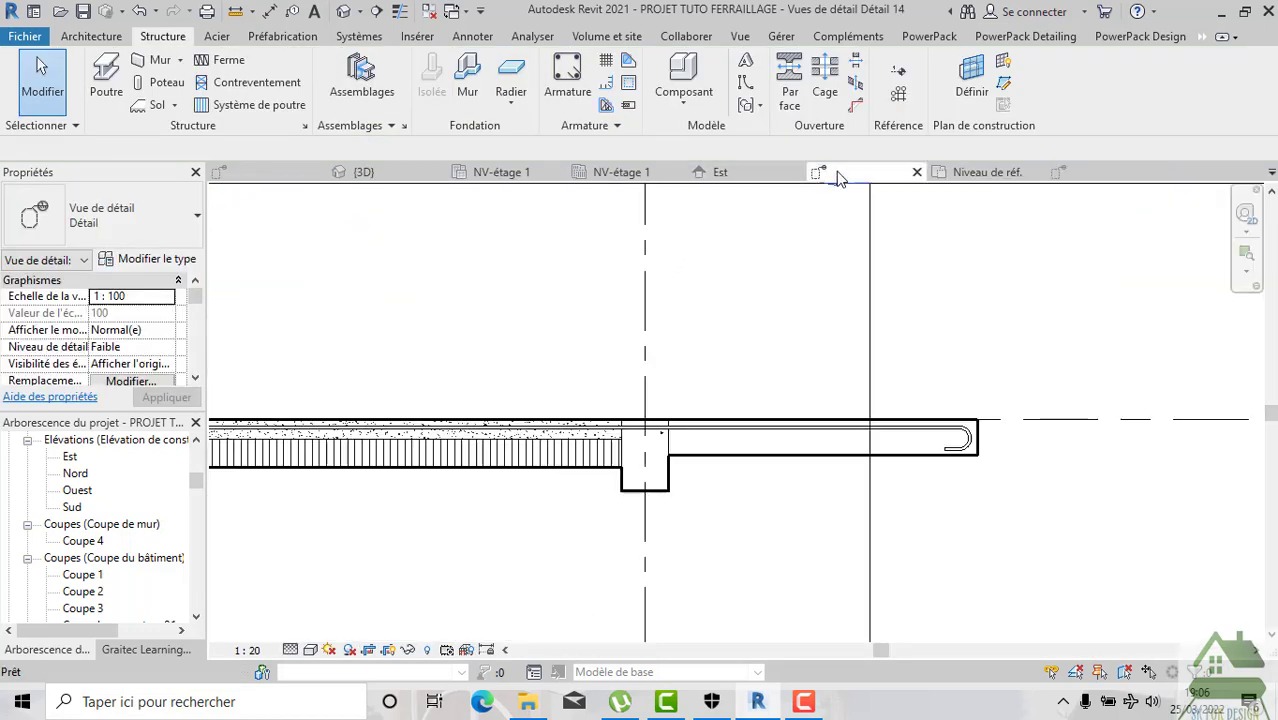
{"action": "scroll", "coordinate": [640, 455], "scroll_direction": "up", "scroll_amount": 2}
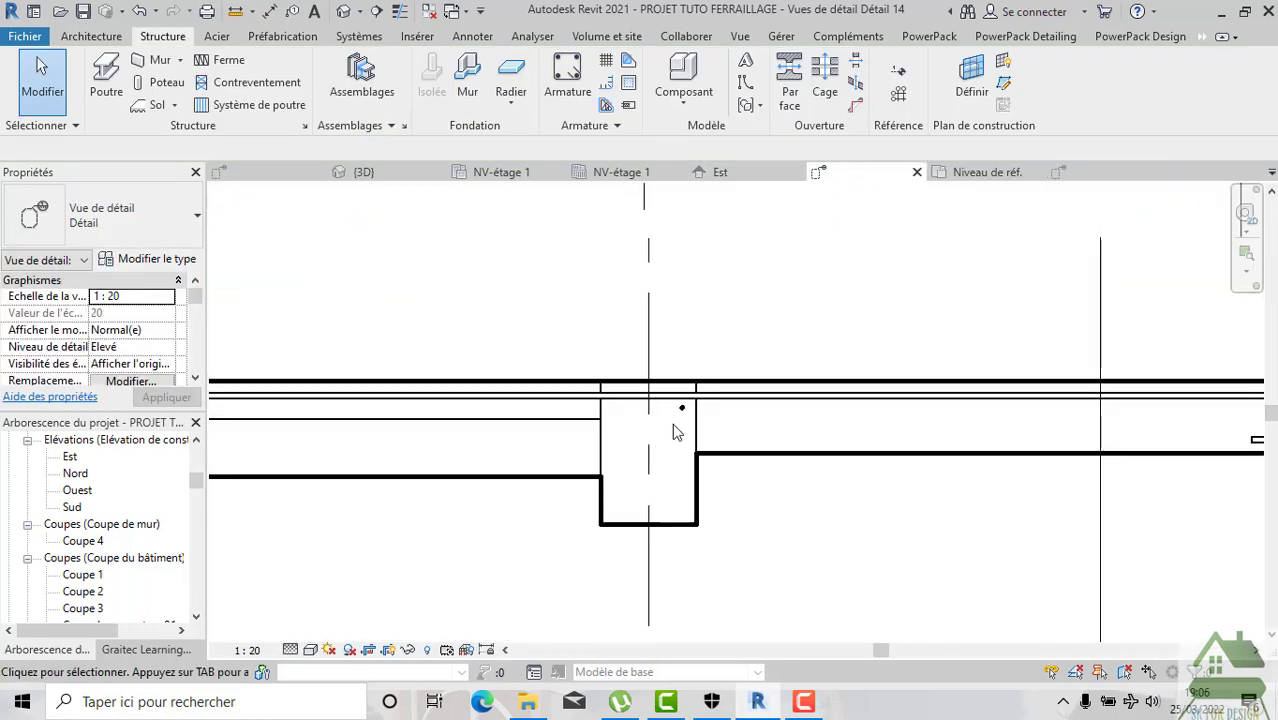
{"action": "scroll", "coordinate": [676, 422], "scroll_direction": "up", "scroll_amount": 2}
{"action": "left_click", "coordinate": [705, 430]}
{"action": "scroll", "coordinate": [705, 430], "scroll_direction": "down", "scroll_amount": 1}
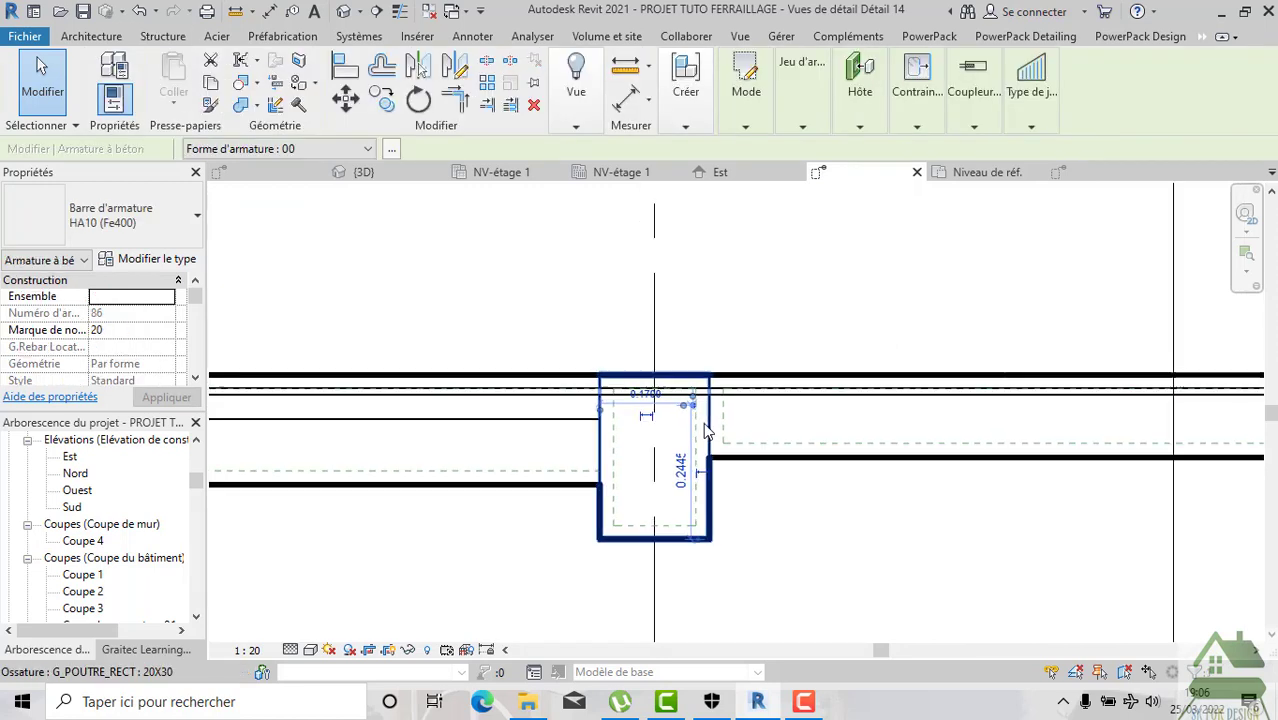
{"action": "scroll", "coordinate": [712, 436], "scroll_direction": "down", "scroll_amount": 1}
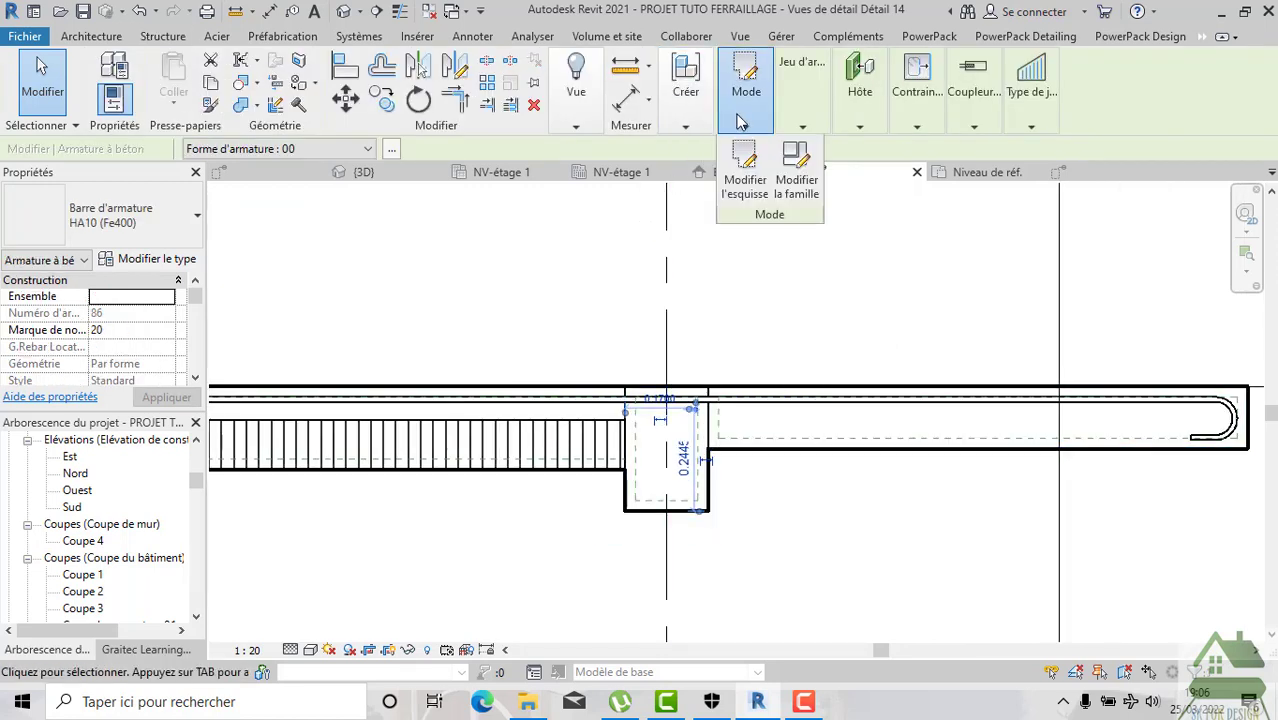
{"action": "mouse_move", "coordinate": [802, 92]}
{"action": "left_click", "coordinate": [860, 152]}
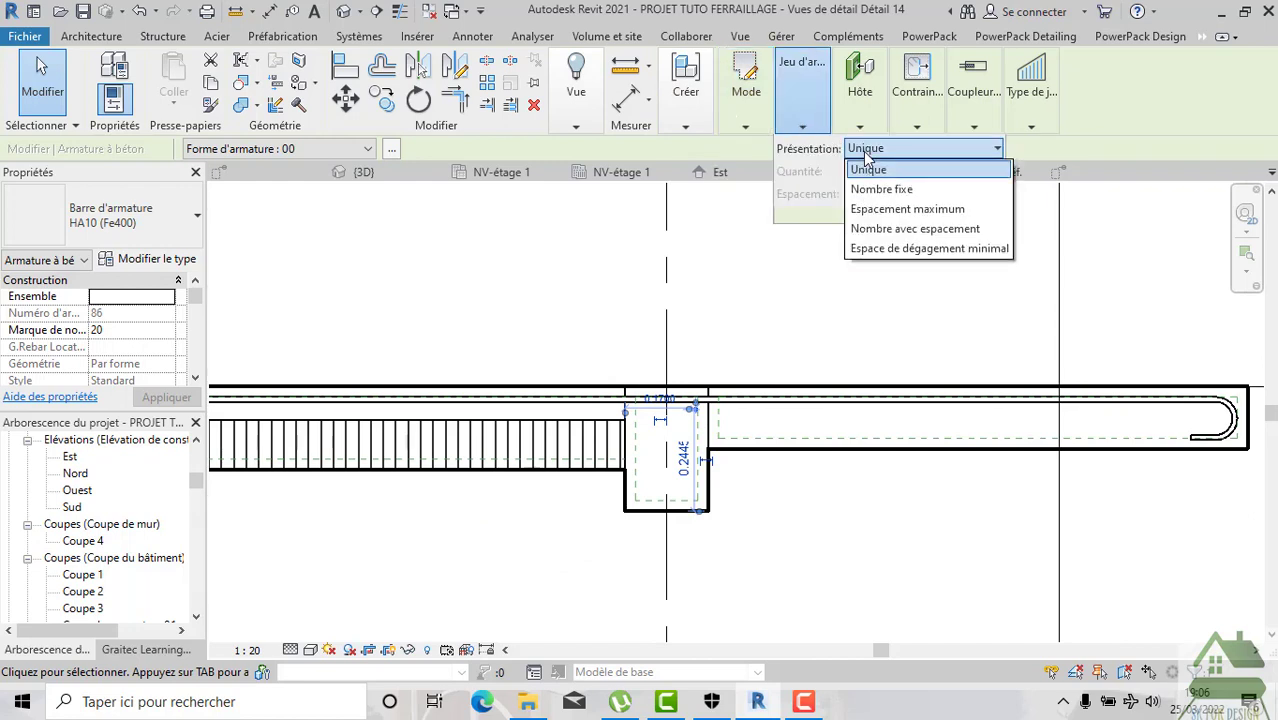
{"action": "left_click", "coordinate": [895, 210]}
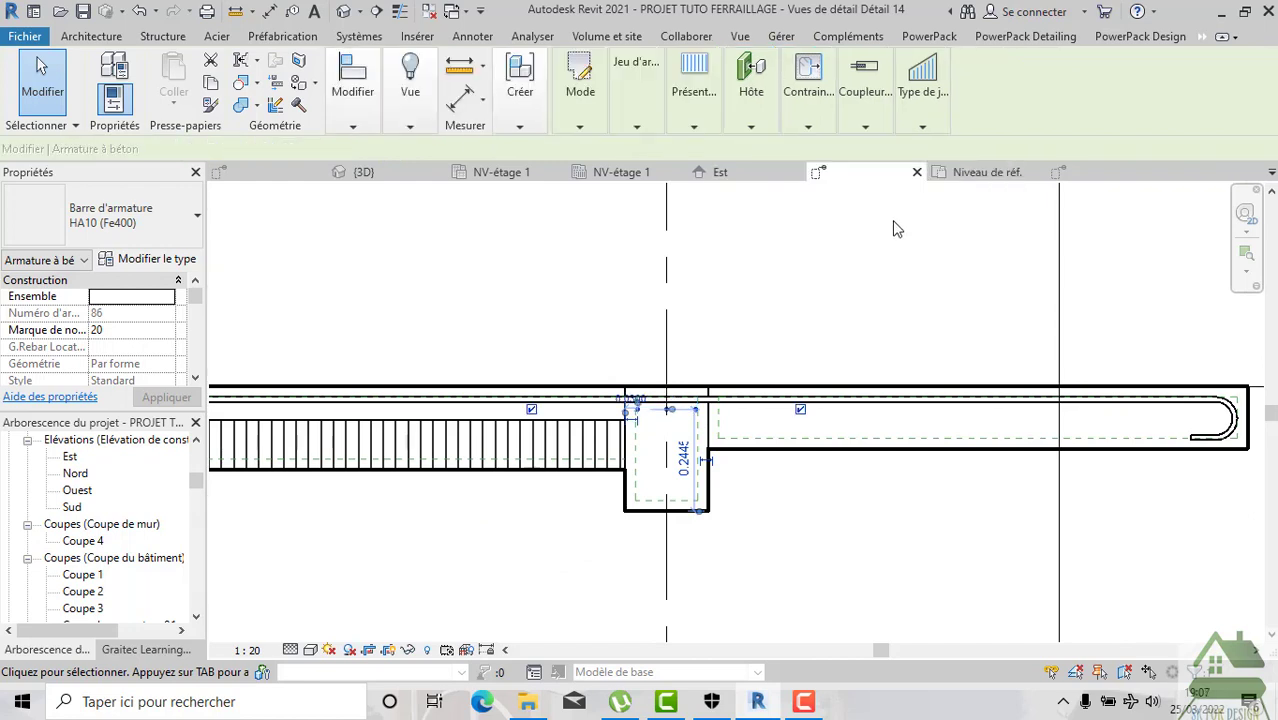
Drag the set's end grips so the HA10 bars span the cantilever slab.
{"action": "scroll", "coordinate": [897, 229], "scroll_direction": "down", "scroll_amount": 2}
{"action": "scroll", "coordinate": [897, 229], "scroll_direction": "down", "scroll_amount": 1}
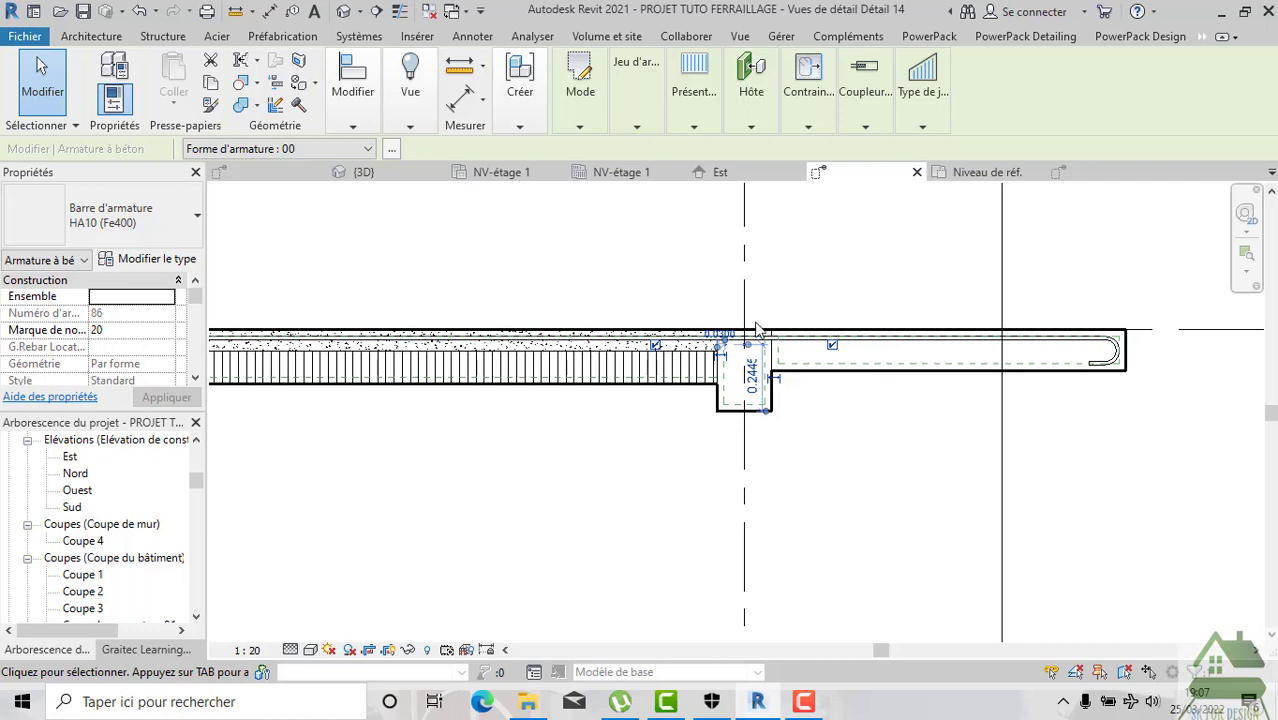
{"action": "scroll", "coordinate": [760, 335], "scroll_direction": "up", "scroll_amount": 3}
{"action": "scroll", "coordinate": [780, 398], "scroll_direction": "up", "scroll_amount": 3}
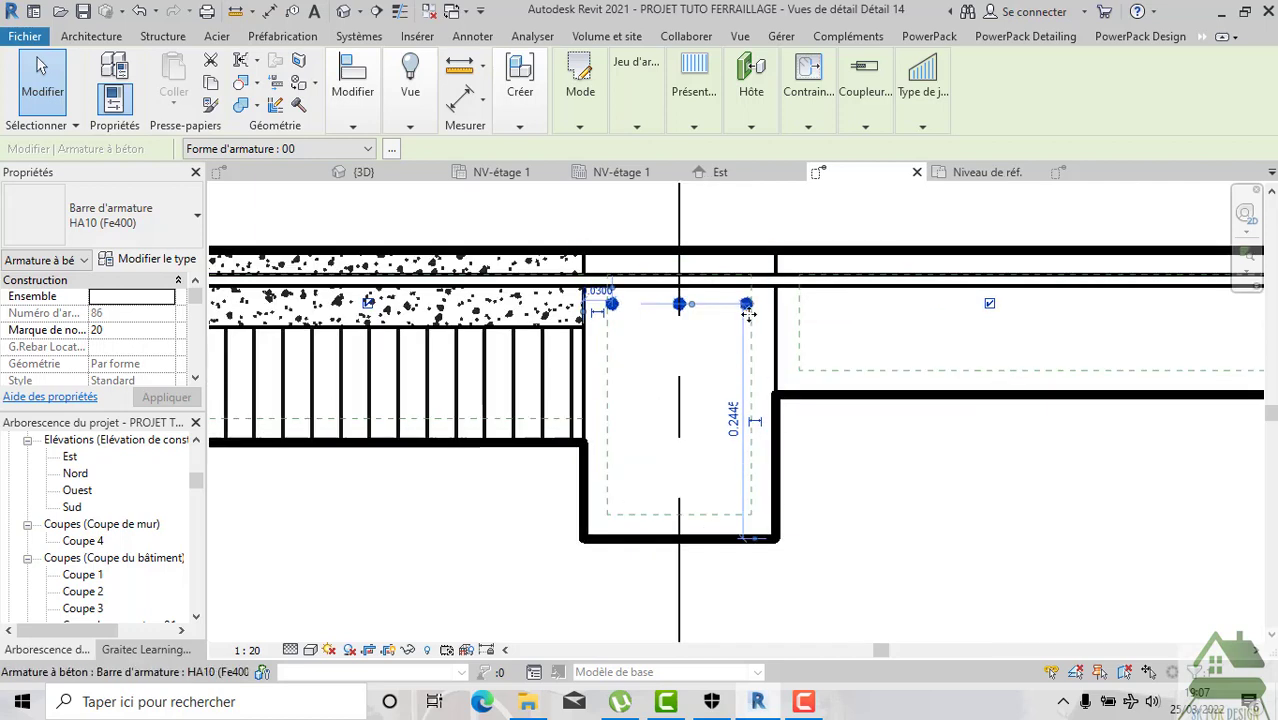
{"action": "scroll", "coordinate": [730, 360], "scroll_direction": "down", "scroll_amount": 2}
{"action": "scroll", "coordinate": [787, 448], "scroll_direction": "down", "scroll_amount": 1}
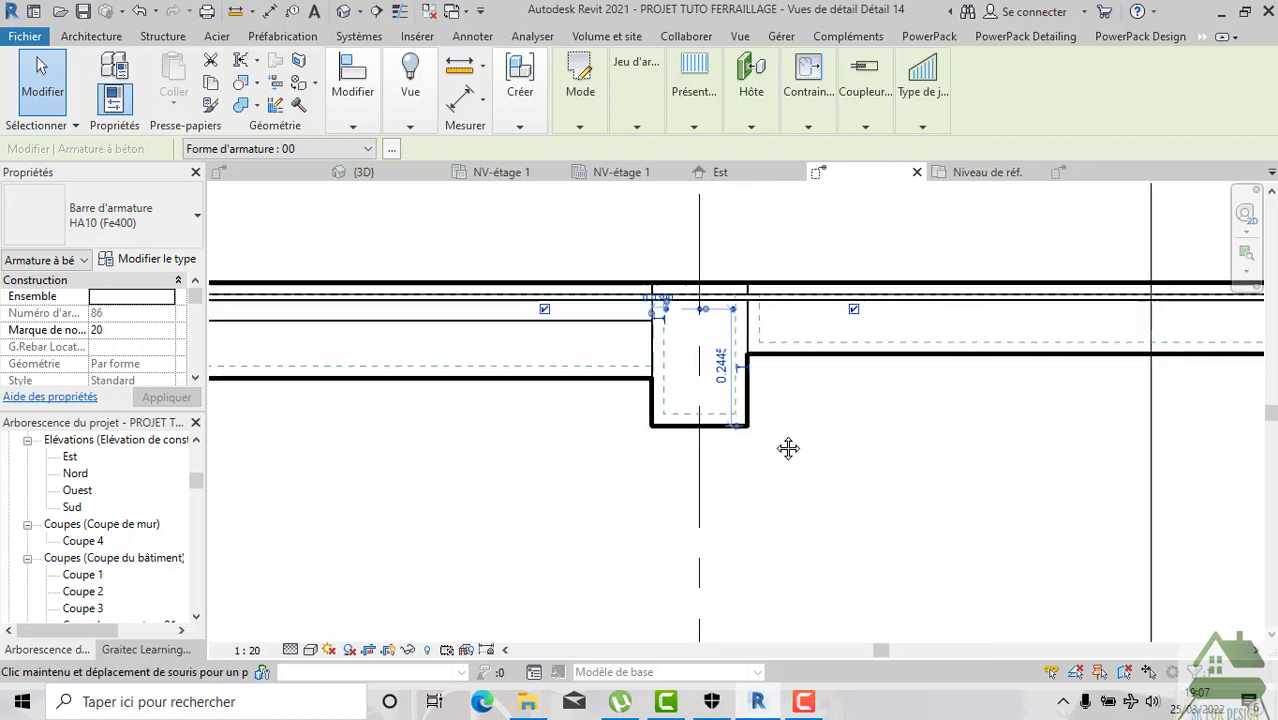
{"action": "scroll", "coordinate": [713, 419], "scroll_direction": "up", "scroll_amount": 1}
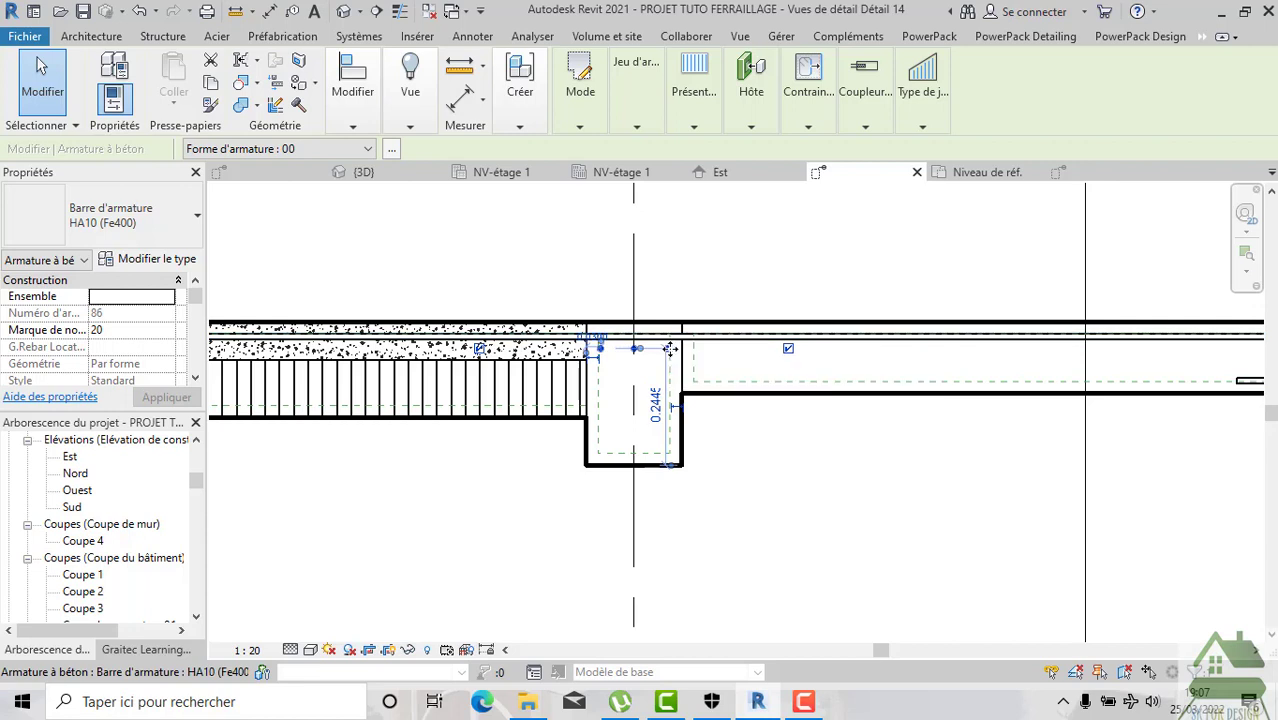
{"action": "left_click_drag", "start_coordinate": [797, 357], "coordinate": [827, 372]}
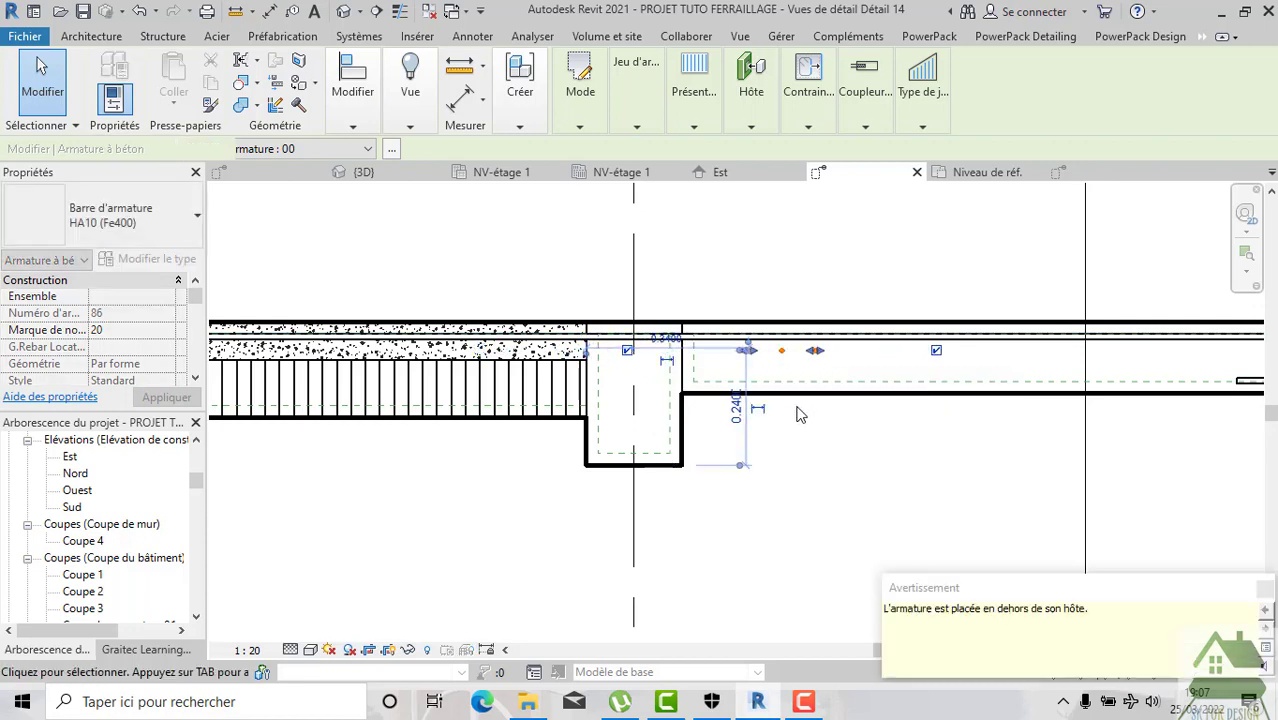
{"action": "key", "text": "Escape"}
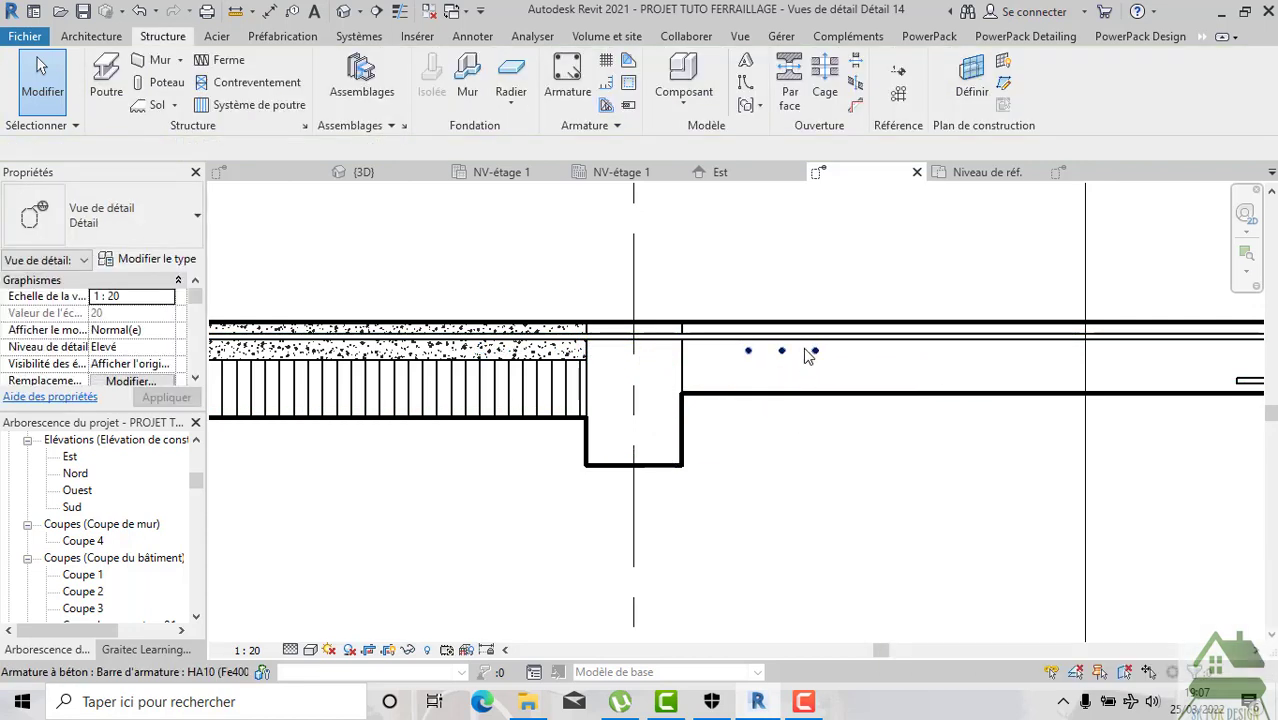
{"action": "left_click", "coordinate": [782, 360]}
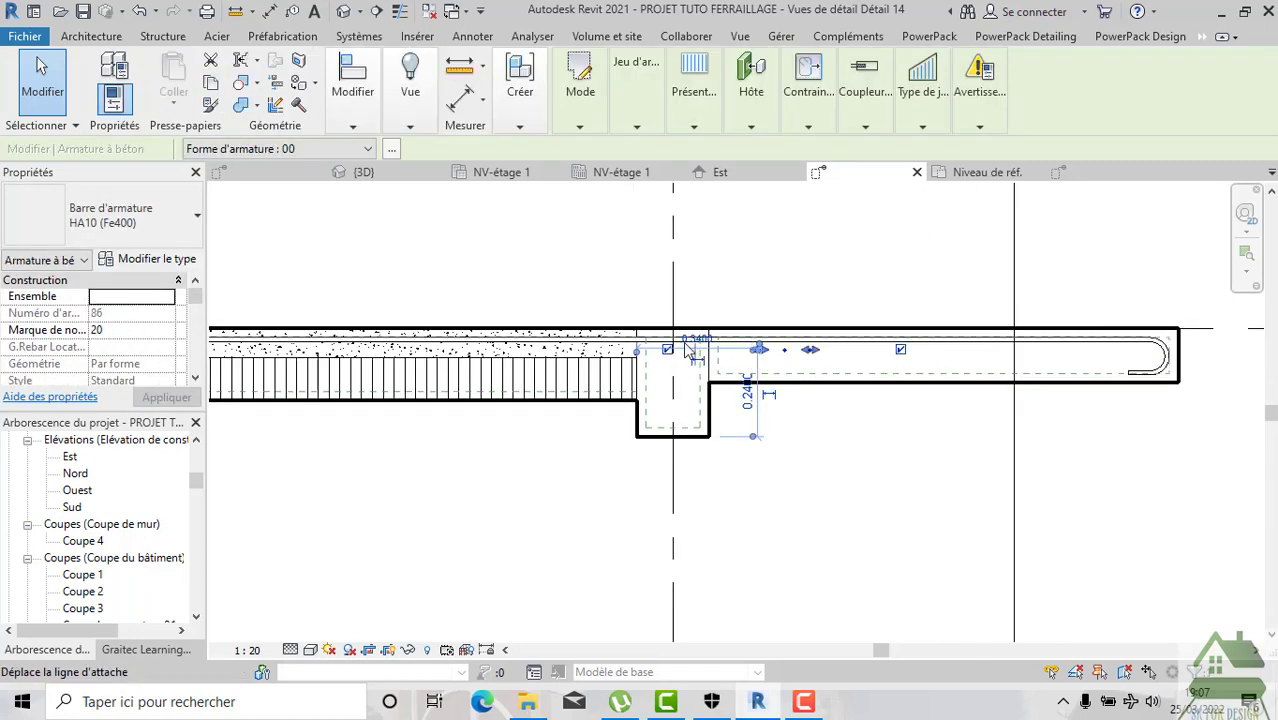
{"action": "scroll", "coordinate": [794, 350], "scroll_direction": "up", "scroll_amount": 1}
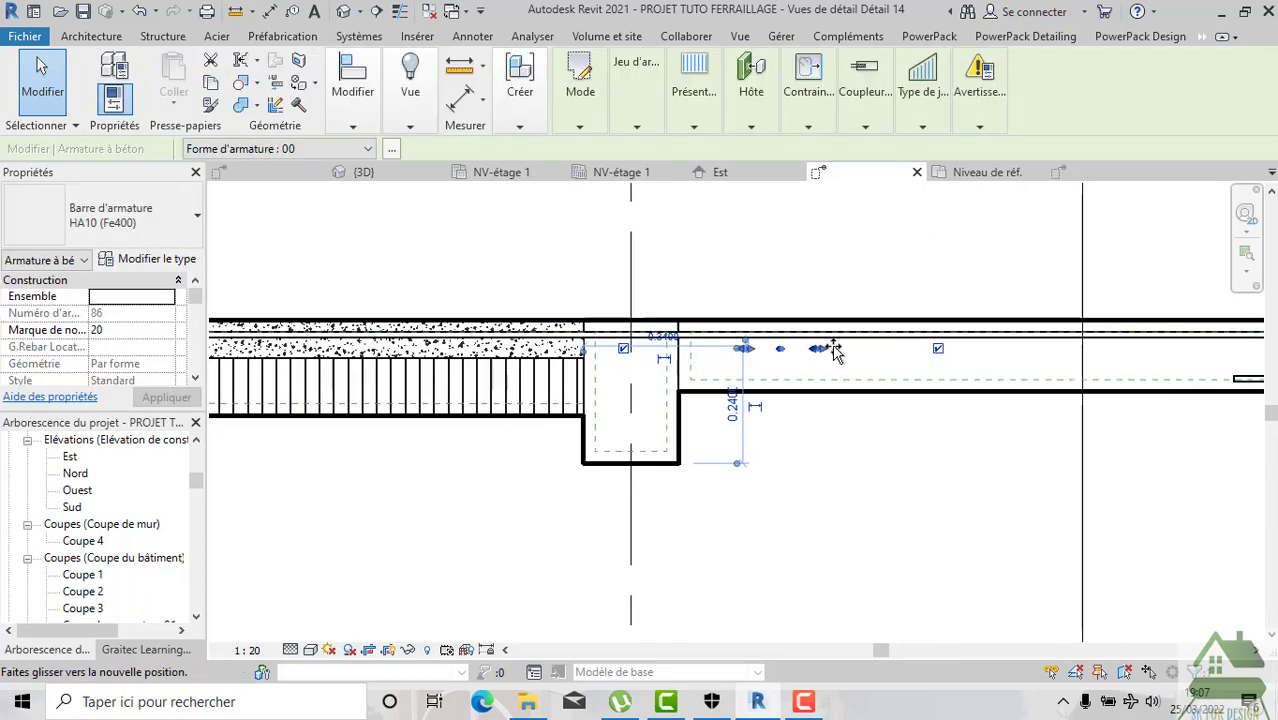
{"action": "left_click_drag", "start_coordinate": [1053, 345], "coordinate": [1060, 347]}
{"action": "key", "text": "Escape"}
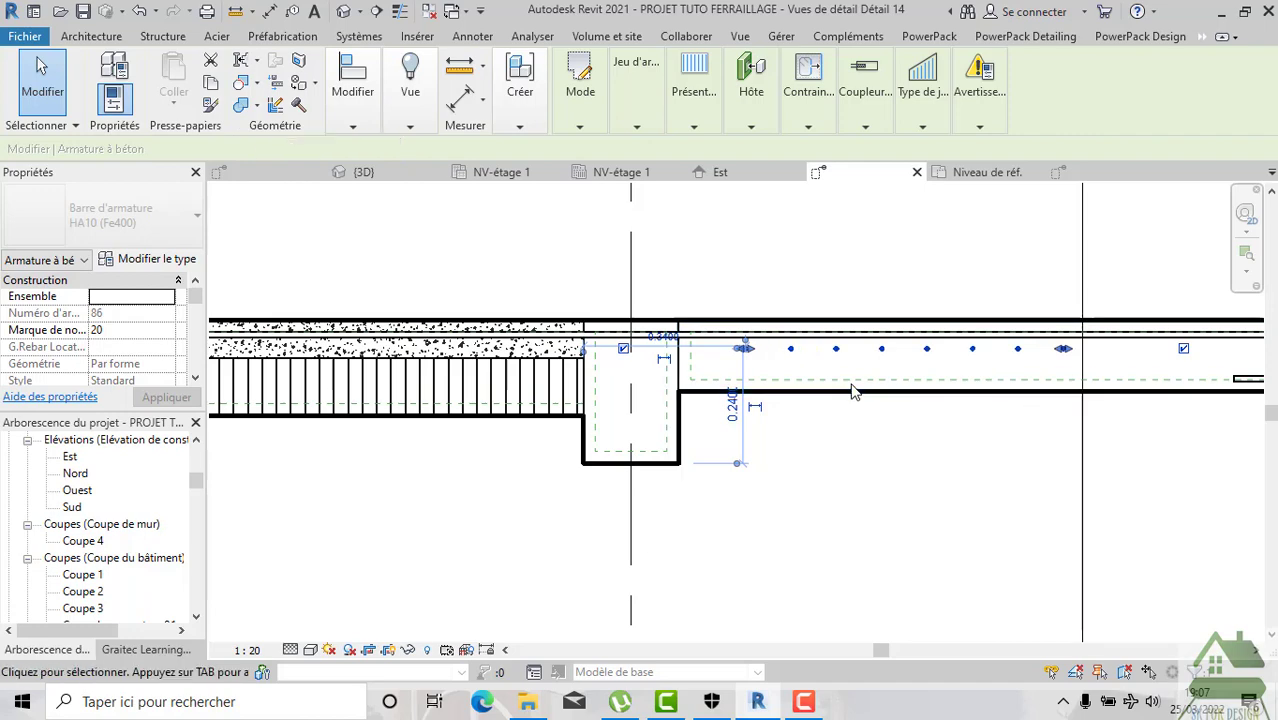
{"action": "left_click", "coordinate": [750, 352]}
{"action": "mouse_move", "coordinate": [751, 88]}
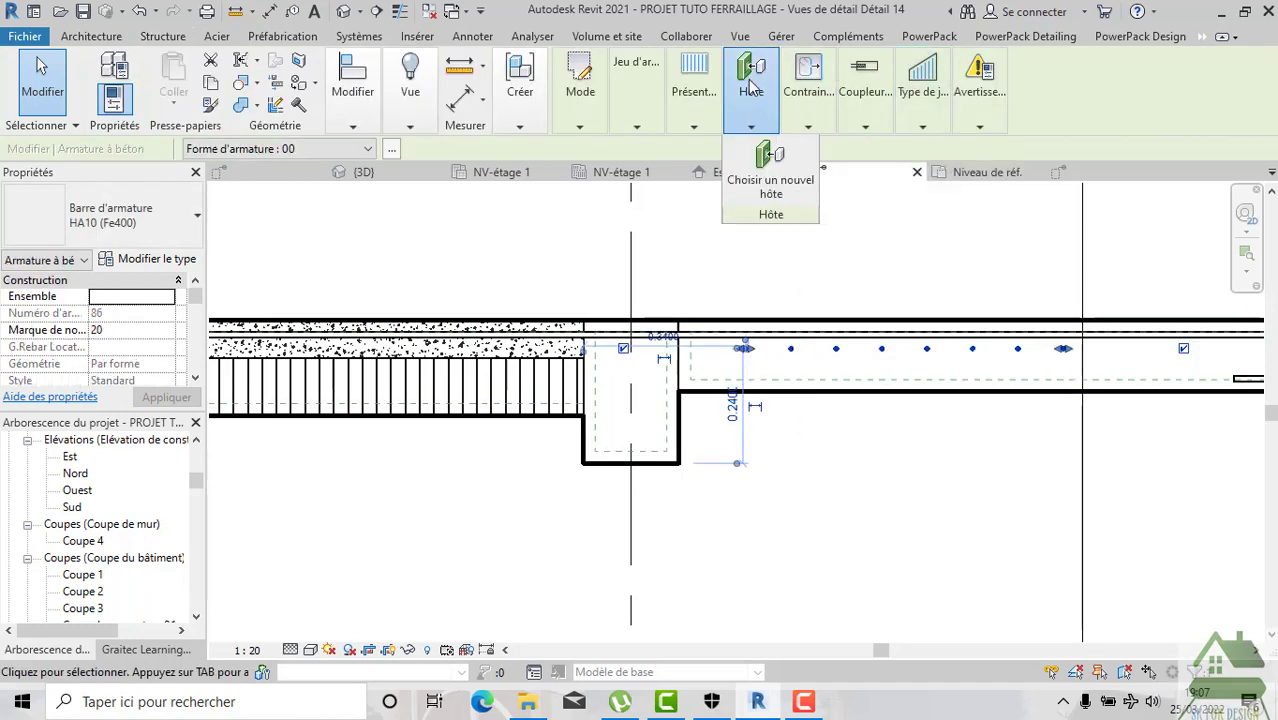
Re-host the HA10 distribution bar set on the cantilever slab.
{"action": "left_click", "coordinate": [815, 400]}
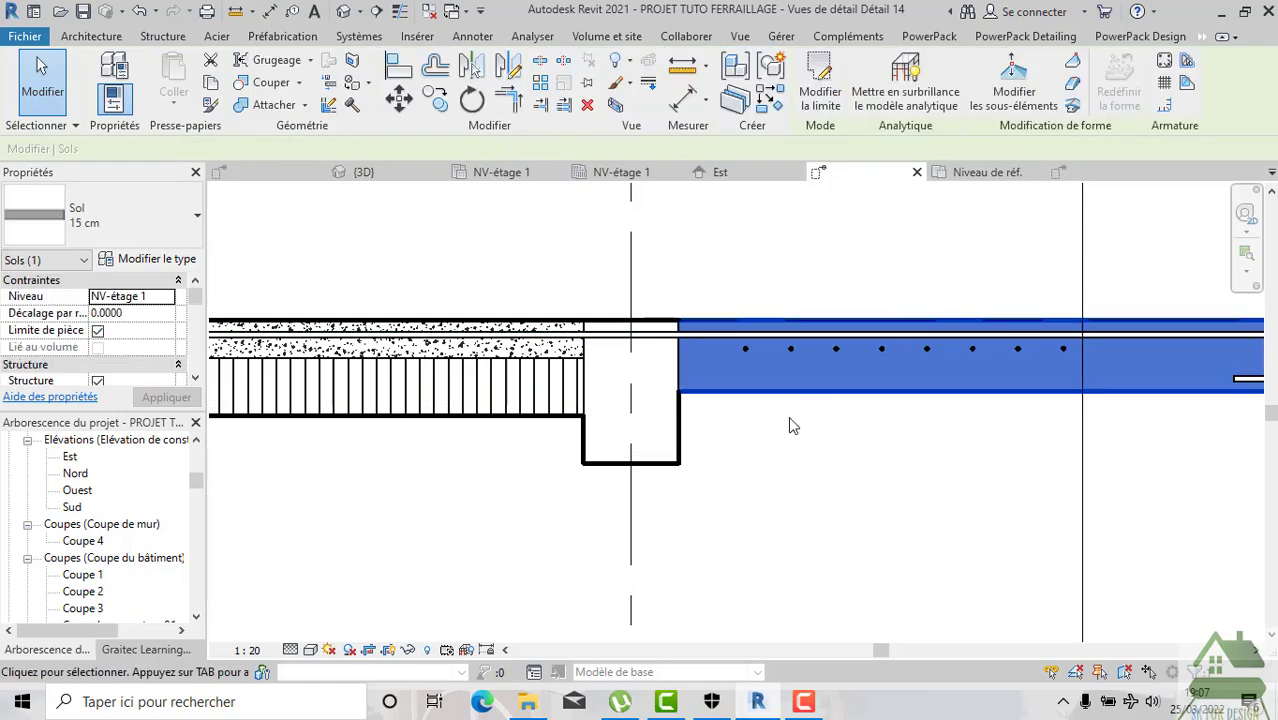
{"action": "left_click", "coordinate": [813, 252]}
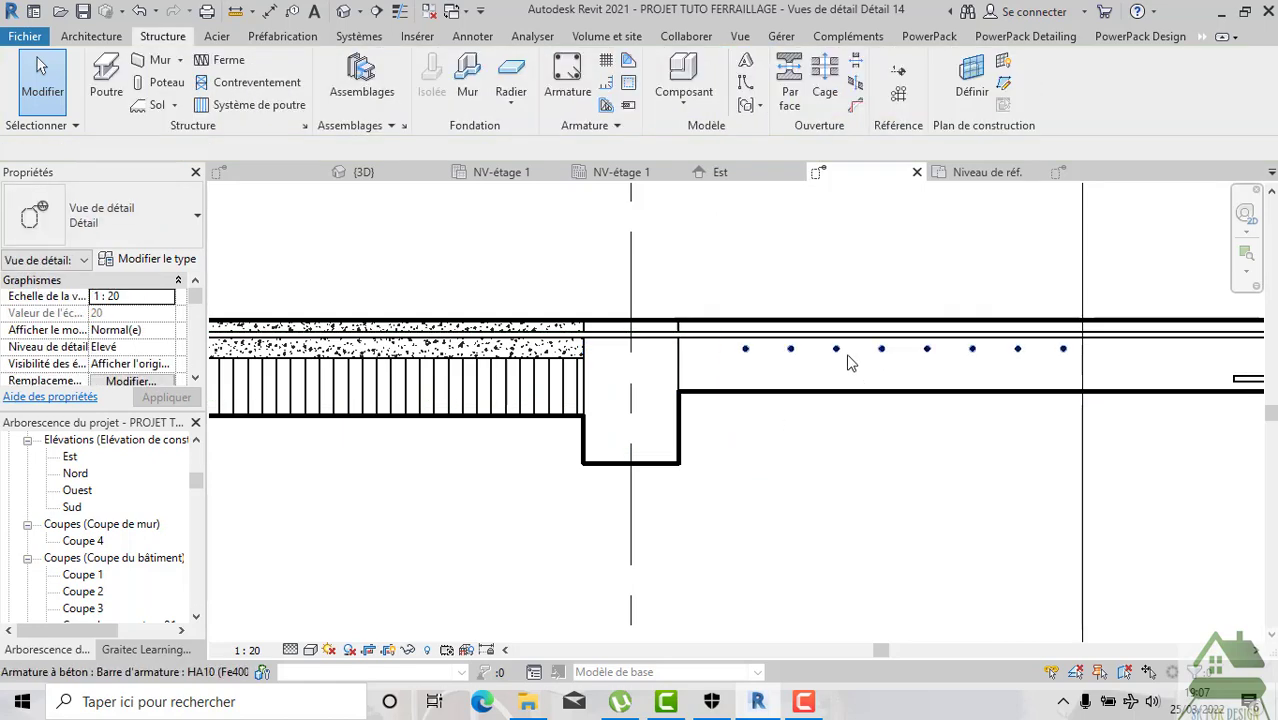
{"action": "left_click", "coordinate": [847, 362]}
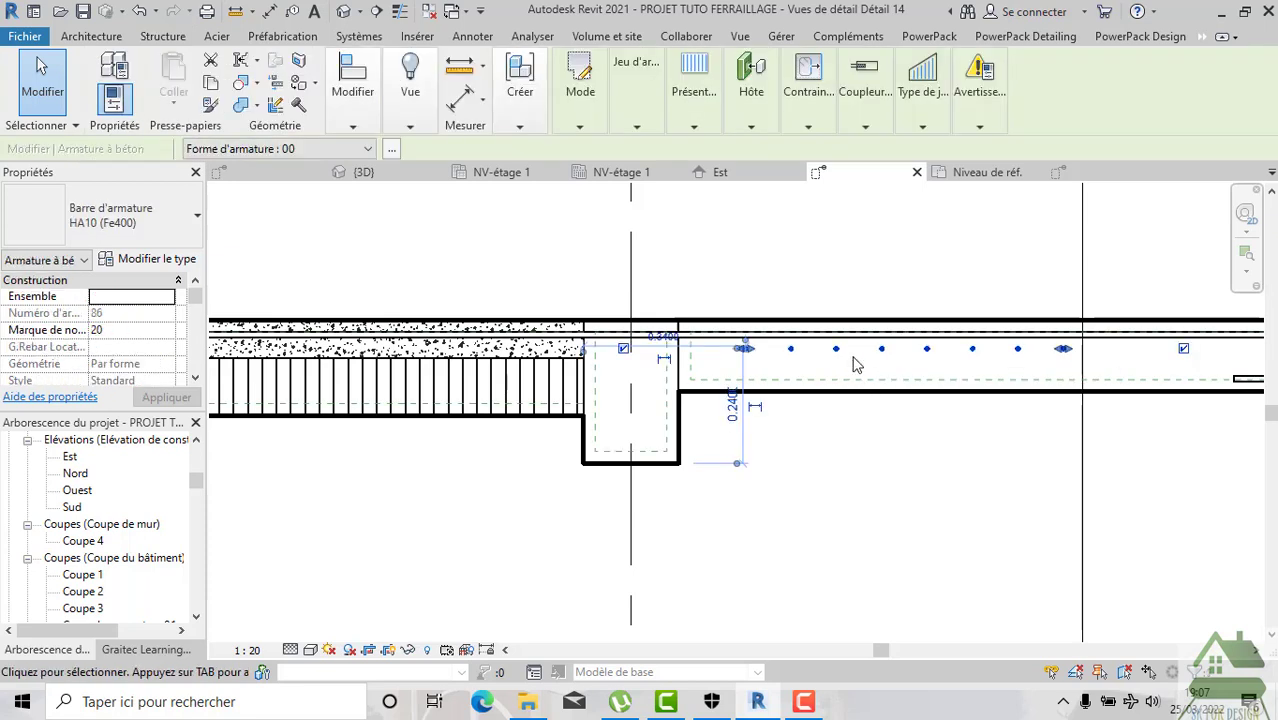
{"action": "left_click", "coordinate": [755, 65]}
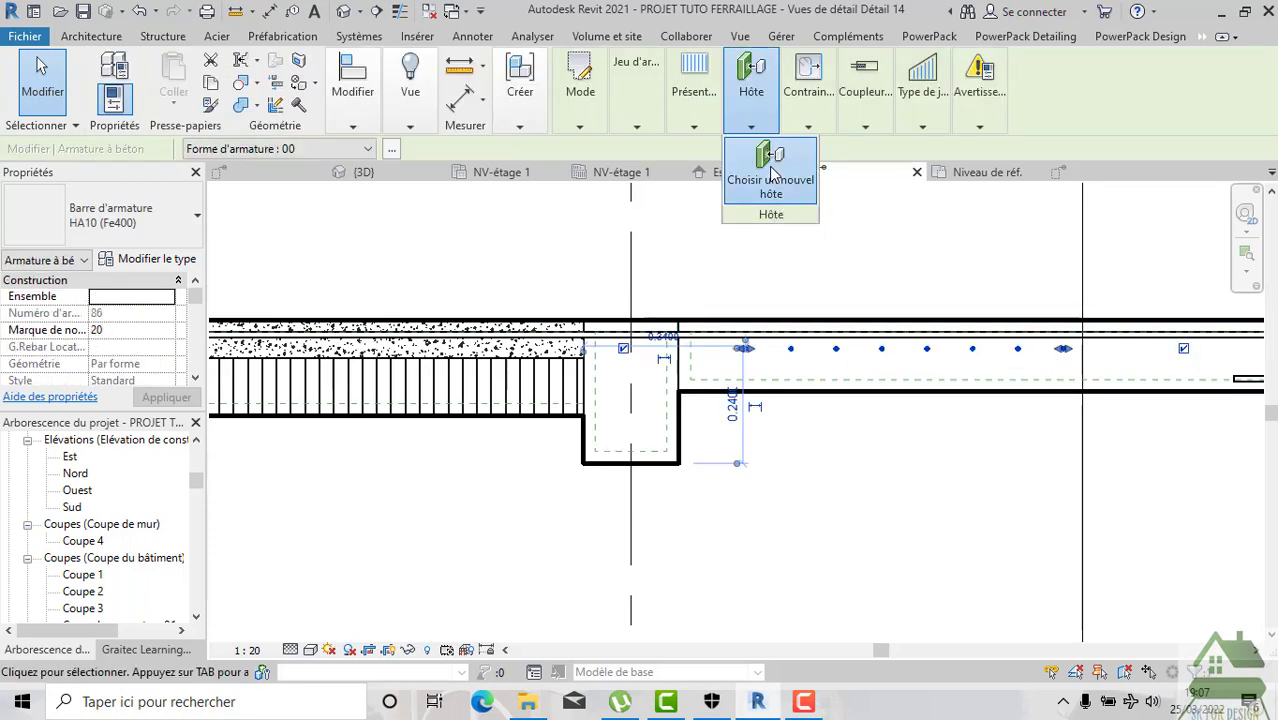
{"action": "left_click", "coordinate": [770, 172]}
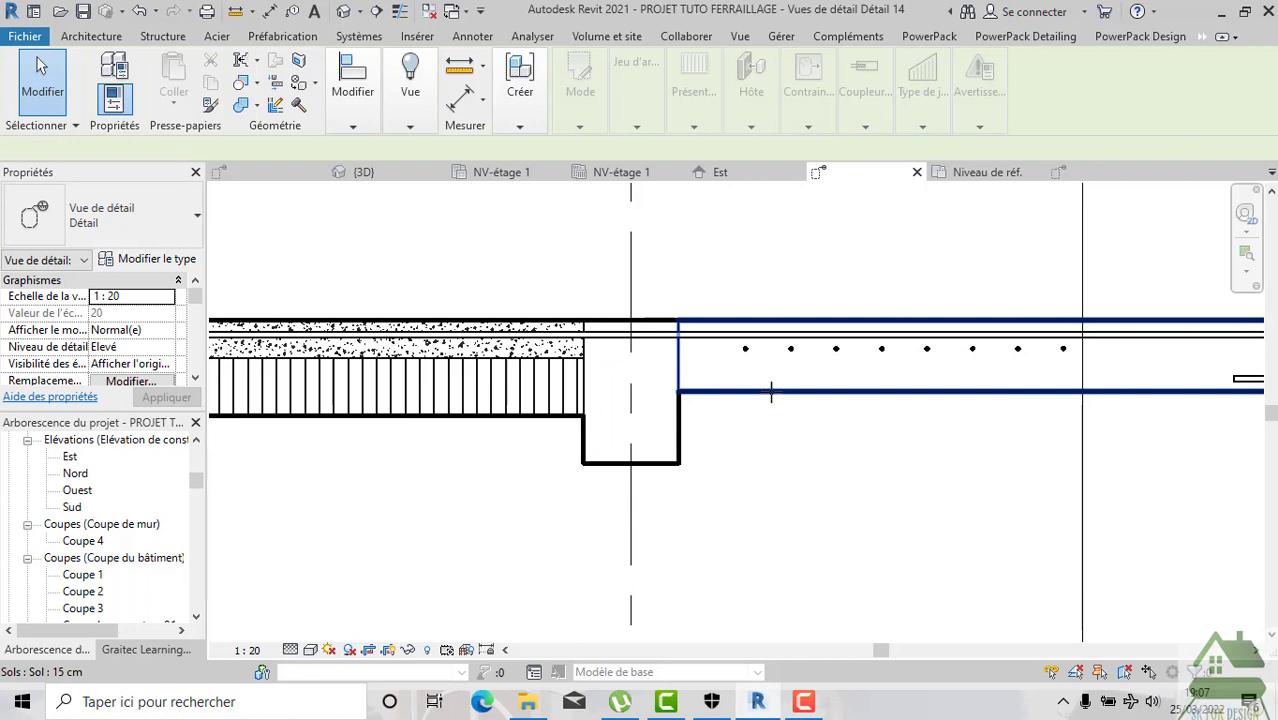
{"action": "left_click", "coordinate": [771, 392]}
Drag the HA10 set's end grips to extend it left toward the beam.
{"action": "middle_click_drag", "start_coordinate": [765, 428], "coordinate": [726, 422]}
{"action": "scroll", "coordinate": [700, 375], "scroll_direction": "down", "scroll_amount": 2}
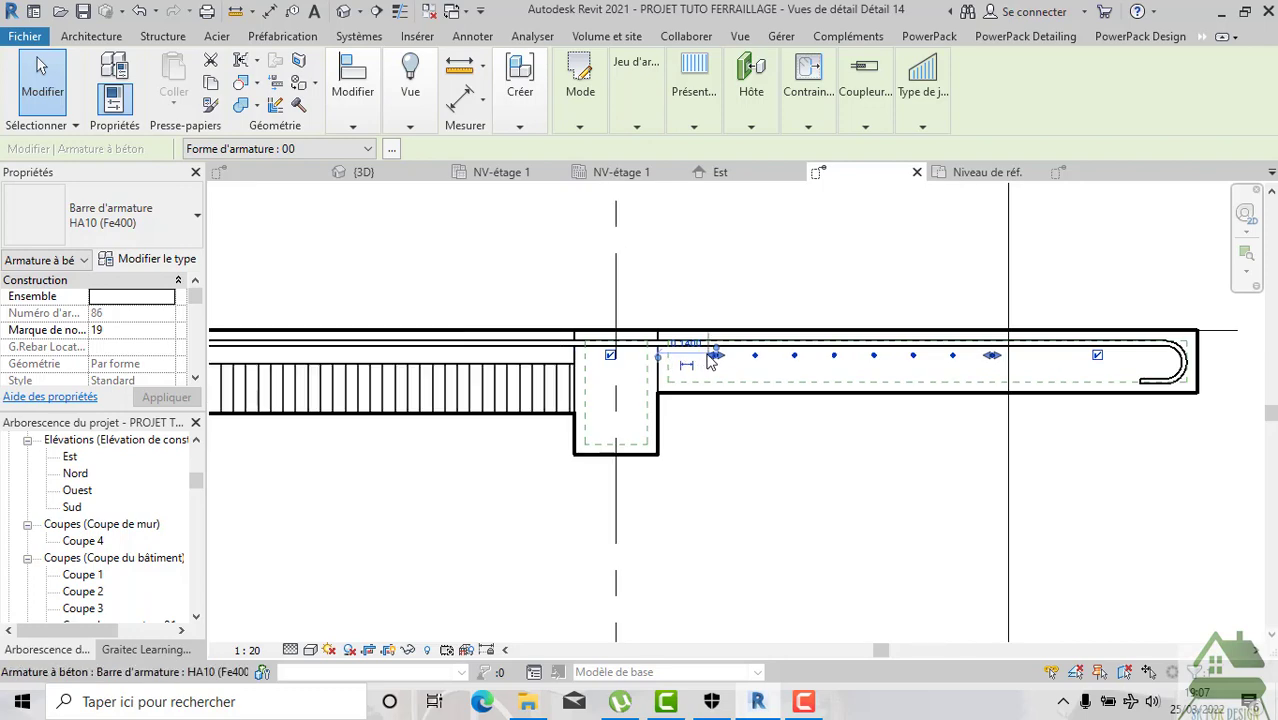
{"action": "scroll", "coordinate": [706, 355], "scroll_direction": "up", "scroll_amount": 2}
{"action": "scroll", "coordinate": [706, 355], "scroll_direction": "up", "scroll_amount": 2}
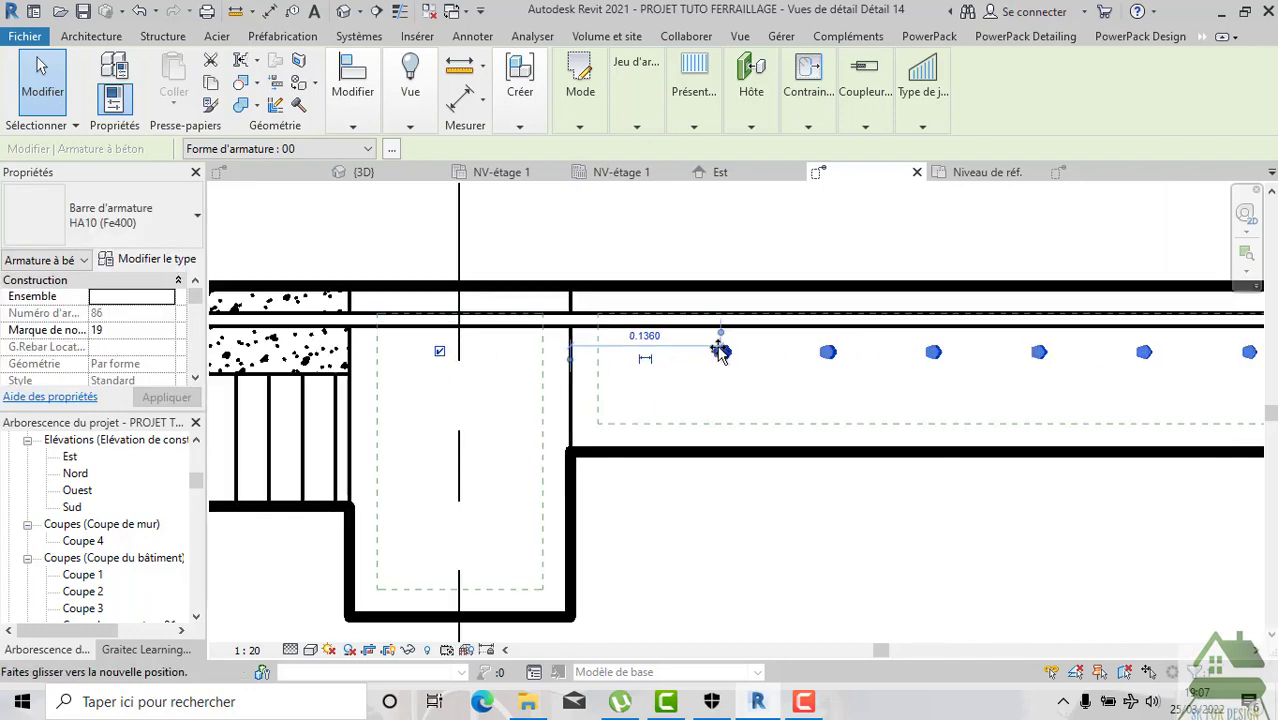
{"action": "left_click_drag", "start_coordinate": [240, 308], "coordinate": [240, 308]}
{"action": "scroll", "coordinate": [860, 375], "scroll_direction": "down", "scroll_amount": 2}
{"action": "scroll", "coordinate": [813, 371], "scroll_direction": "down", "scroll_amount": 1}
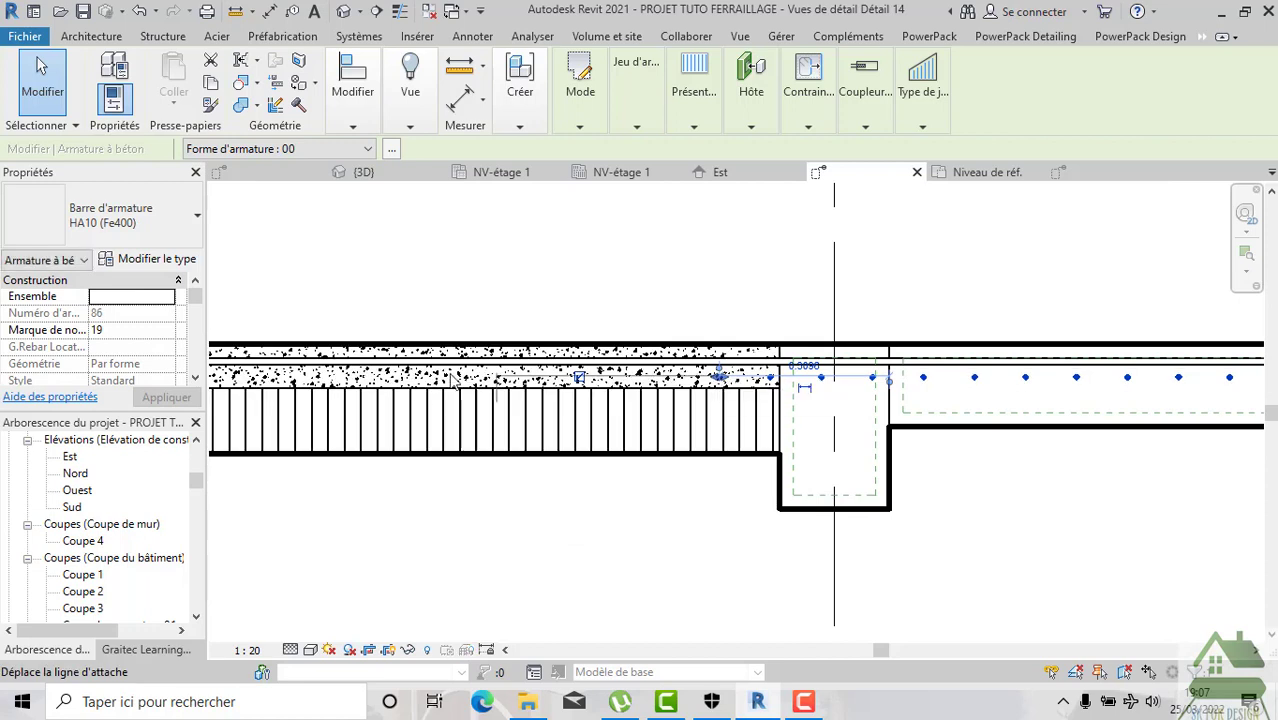
{"action": "scroll", "coordinate": [700, 385], "scroll_direction": "up", "scroll_amount": 1}
{"action": "scroll", "coordinate": [700, 385], "scroll_direction": "up", "scroll_amount": 1}
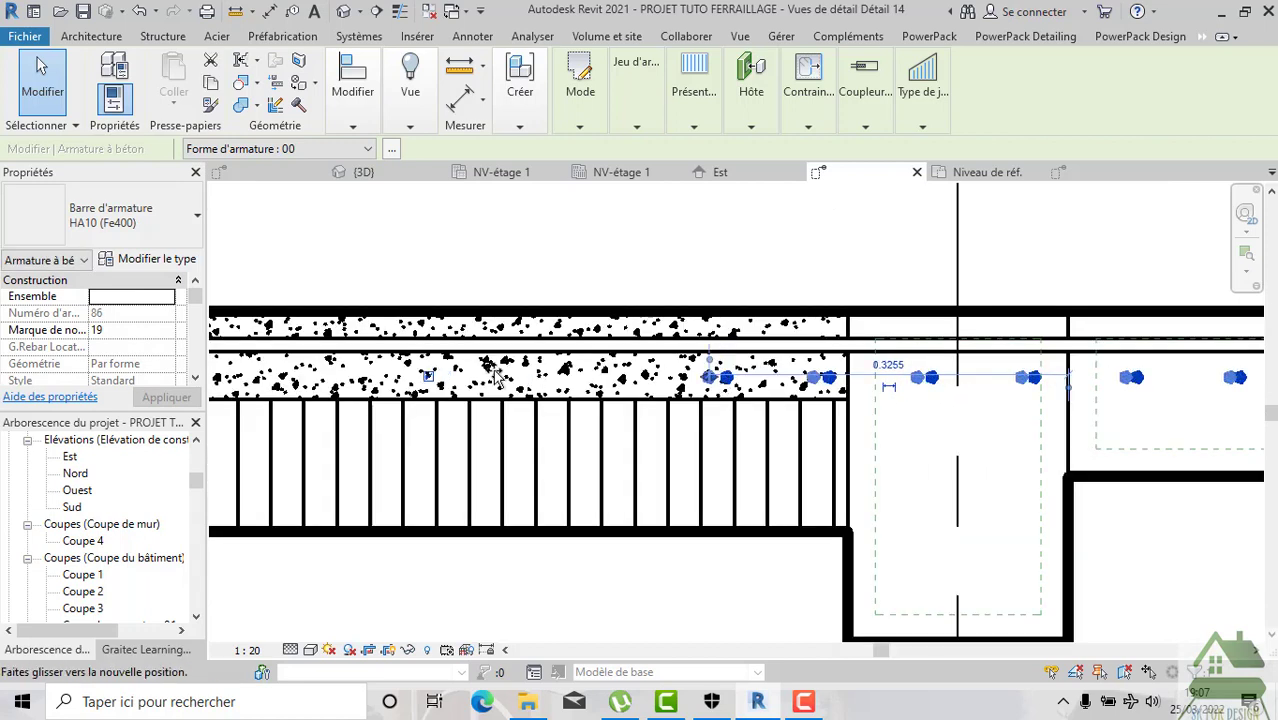
{"action": "left_click_drag", "start_coordinate": [670, 390], "coordinate": [692, 399]}
{"action": "middle_click_drag", "start_coordinate": [692, 399], "coordinate": [1091, 427]}
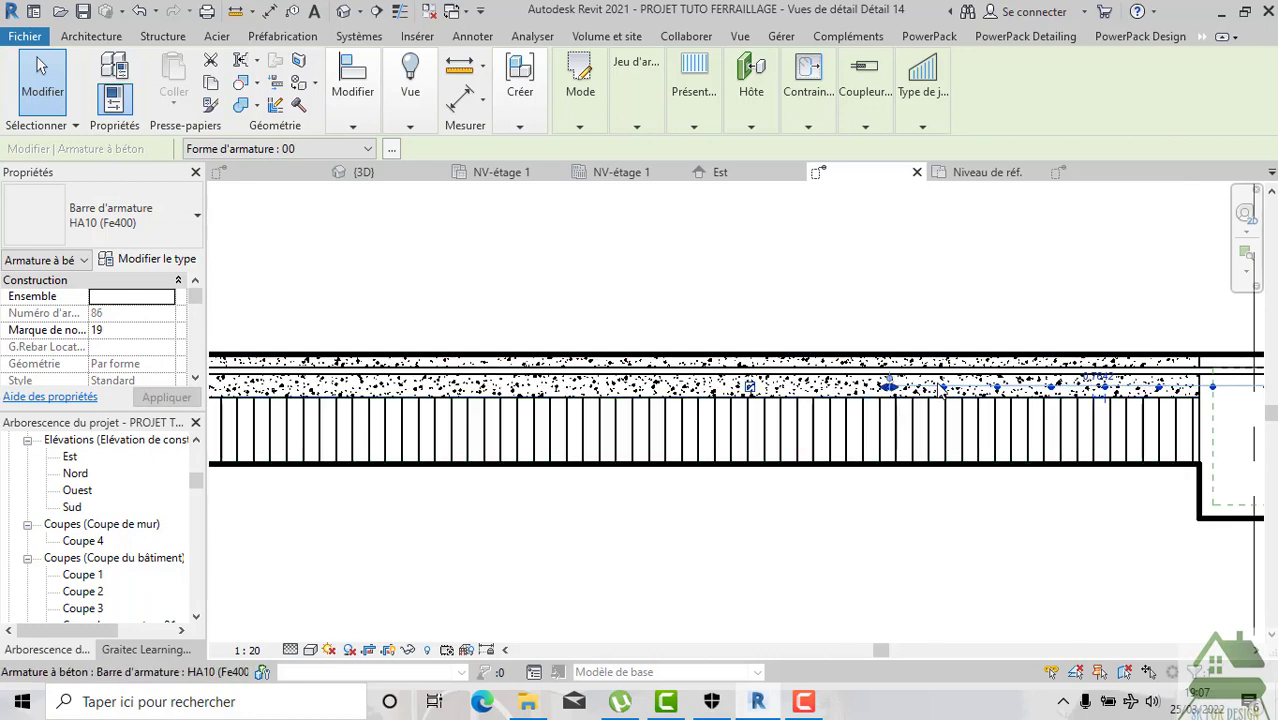
{"action": "scroll", "coordinate": [855, 390], "scroll_direction": "up", "scroll_amount": 1}
{"action": "scroll", "coordinate": [855, 390], "scroll_direction": "up", "scroll_amount": 1}
{"action": "scroll", "coordinate": [855, 390], "scroll_direction": "up", "scroll_amount": 1}
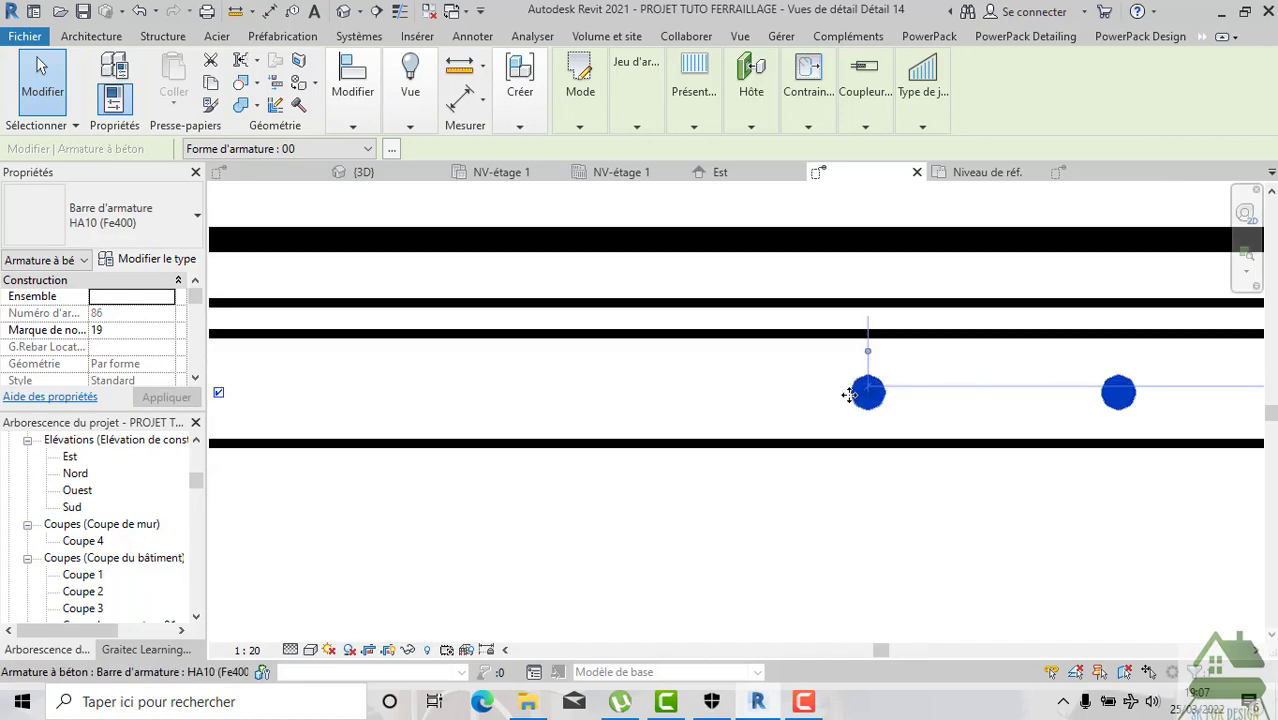
{"action": "scroll", "coordinate": [858, 398], "scroll_direction": "up", "scroll_amount": 1}
{"action": "mouse_move", "coordinate": [858, 398]}
{"action": "left_mouse_down"}
{"action": "mouse_move", "coordinate": [387, 365]}
{"action": "mouse_move", "coordinate": [400, 370]}
{"action": "left_mouse_up"}
{"action": "scroll", "coordinate": [776, 428], "scroll_direction": "down", "scroll_amount": 1}
{"action": "scroll", "coordinate": [1170, 456], "scroll_direction": "down", "scroll_amount": 1}
{"action": "scroll", "coordinate": [1160, 456], "scroll_direction": "down", "scroll_amount": 1}
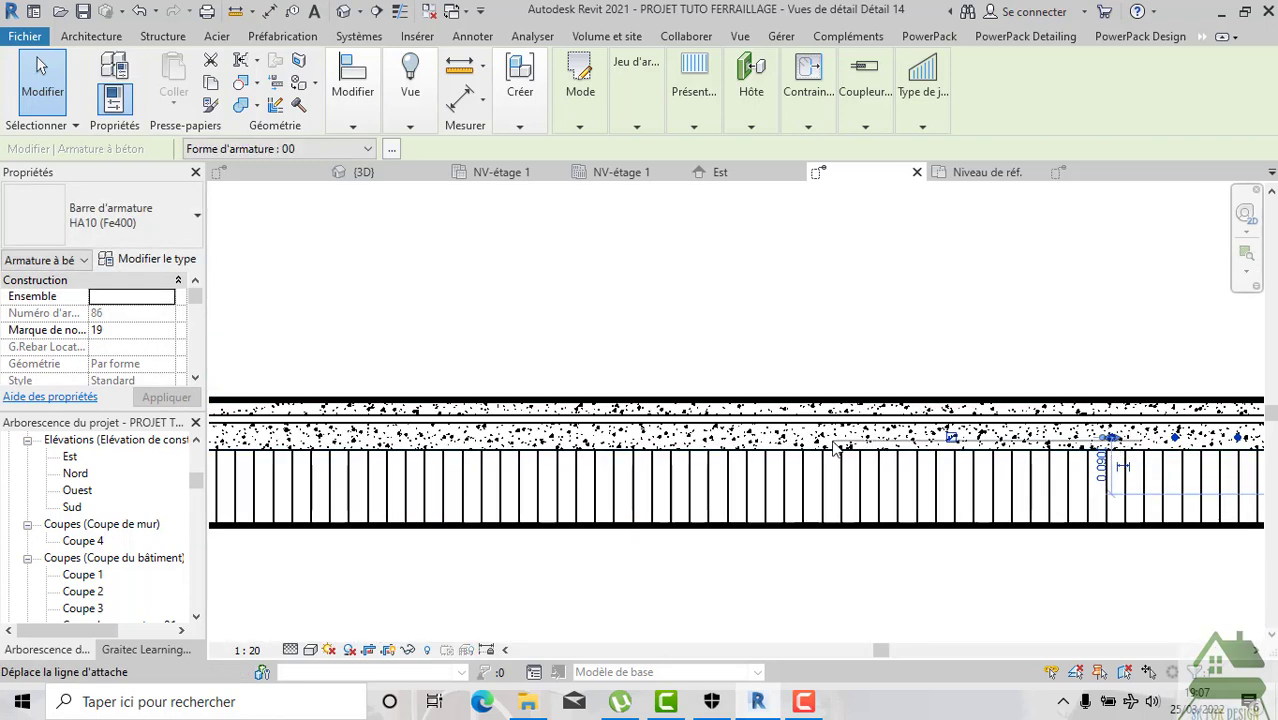
{"action": "scroll", "coordinate": [1110, 440], "scroll_direction": "up", "scroll_amount": 2}
{"action": "scroll", "coordinate": [1137, 440], "scroll_direction": "up", "scroll_amount": 2}
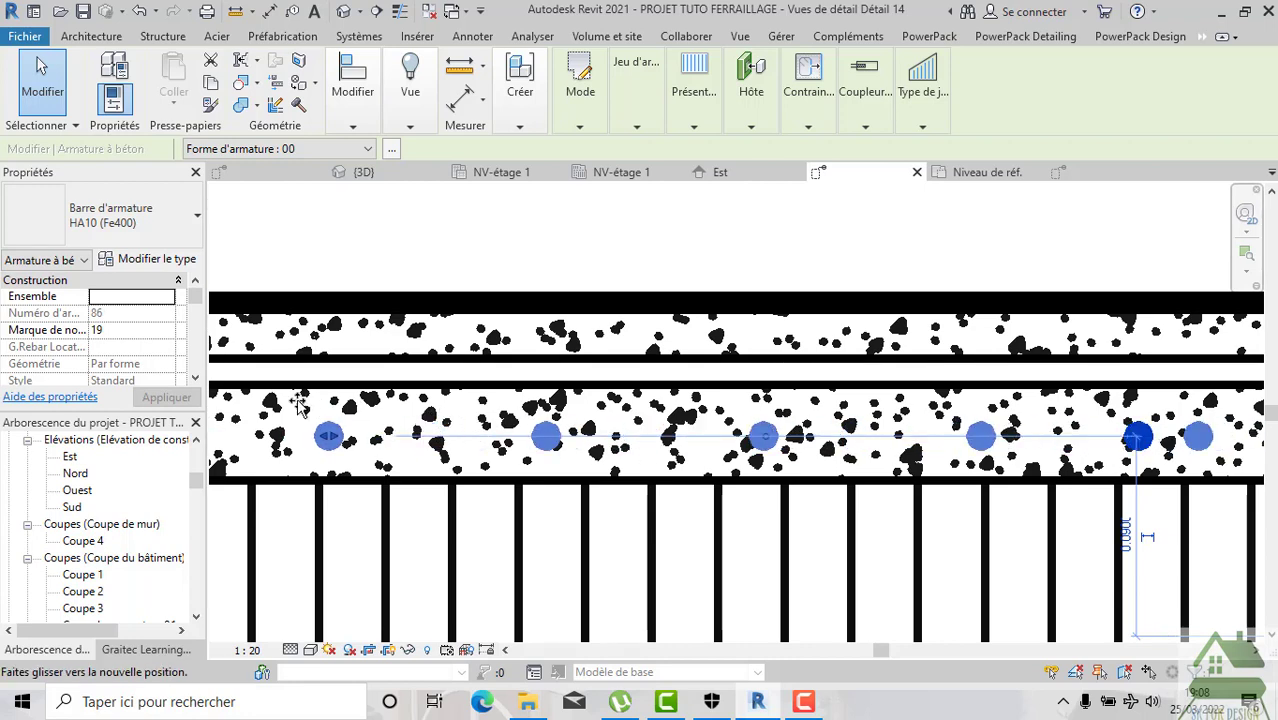
Reposition both ends of the HA10 set to re-space the bars across the slab.
{"action": "left_click_drag", "start_coordinate": [505, 420], "coordinate": [613, 450]}
{"action": "scroll", "coordinate": [913, 418], "scroll_direction": "down", "scroll_amount": 3}
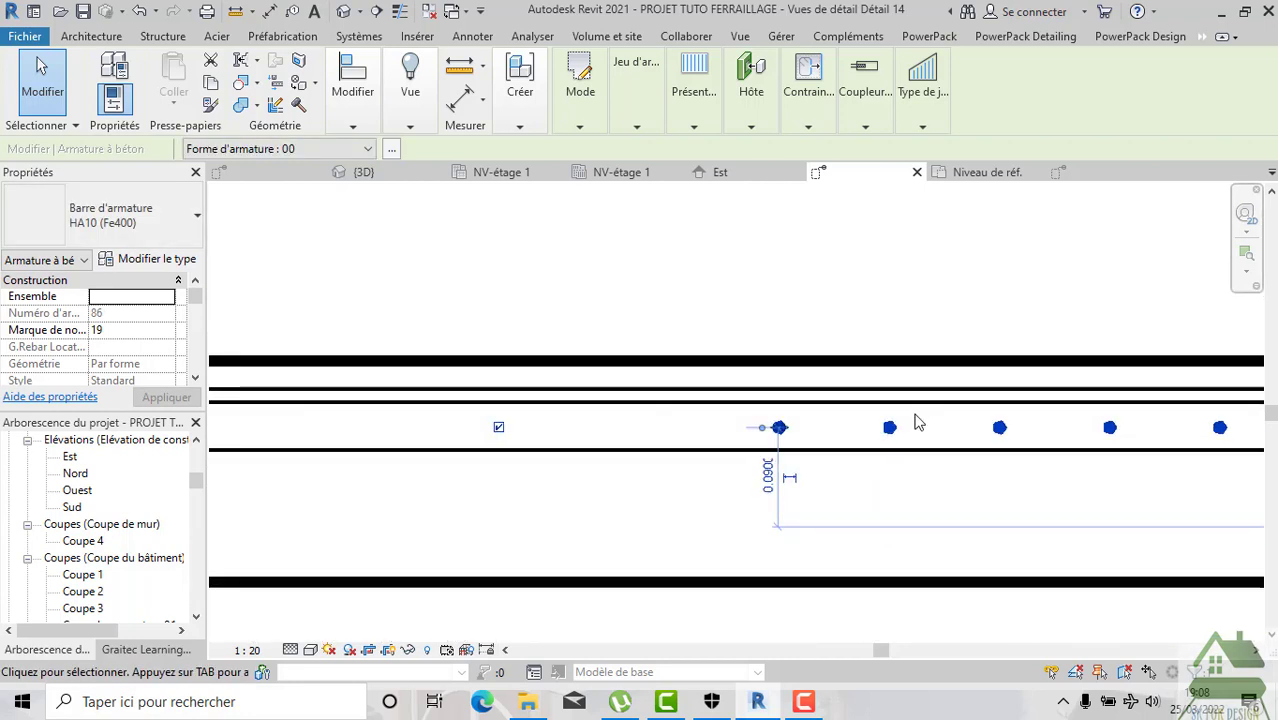
{"action": "scroll", "coordinate": [963, 506], "scroll_direction": "down", "scroll_amount": 2}
{"action": "scroll", "coordinate": [1060, 450], "scroll_direction": "up", "scroll_amount": 3}
{"action": "scroll", "coordinate": [1062, 452], "scroll_direction": "up", "scroll_amount": 1}
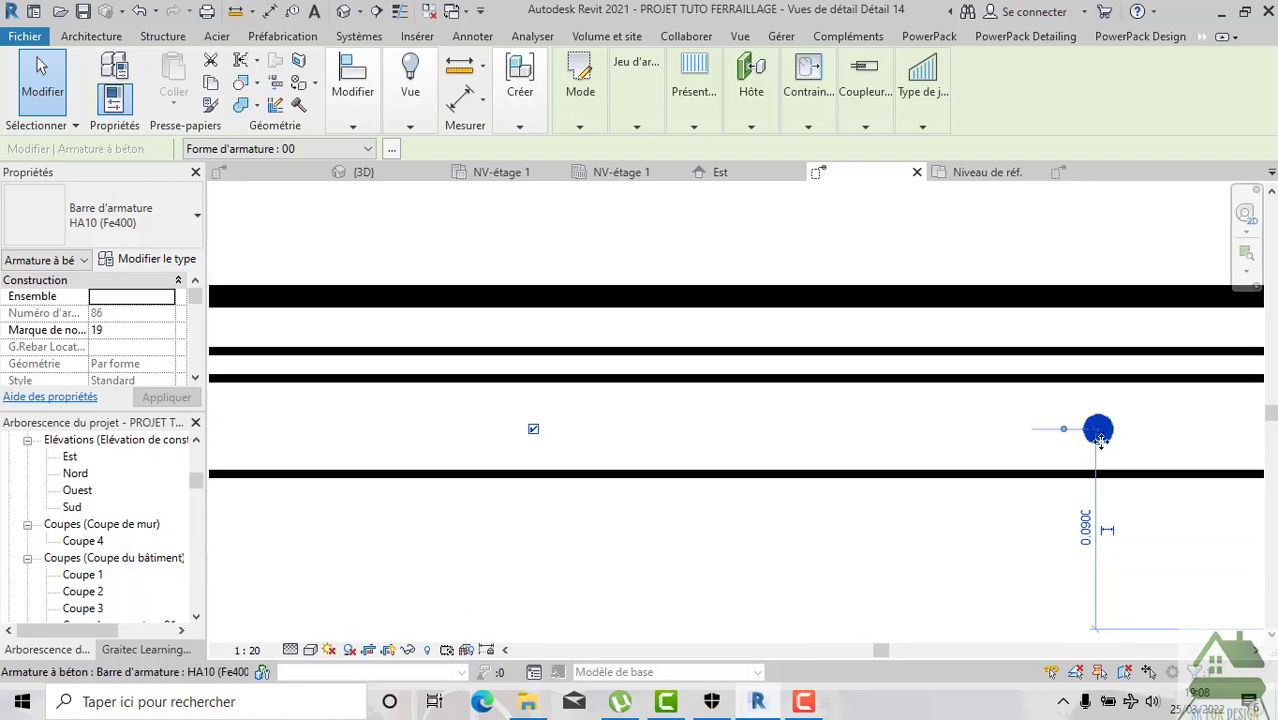
{"action": "left_click_drag", "start_coordinate": [420, 450], "coordinate": [285, 440]}
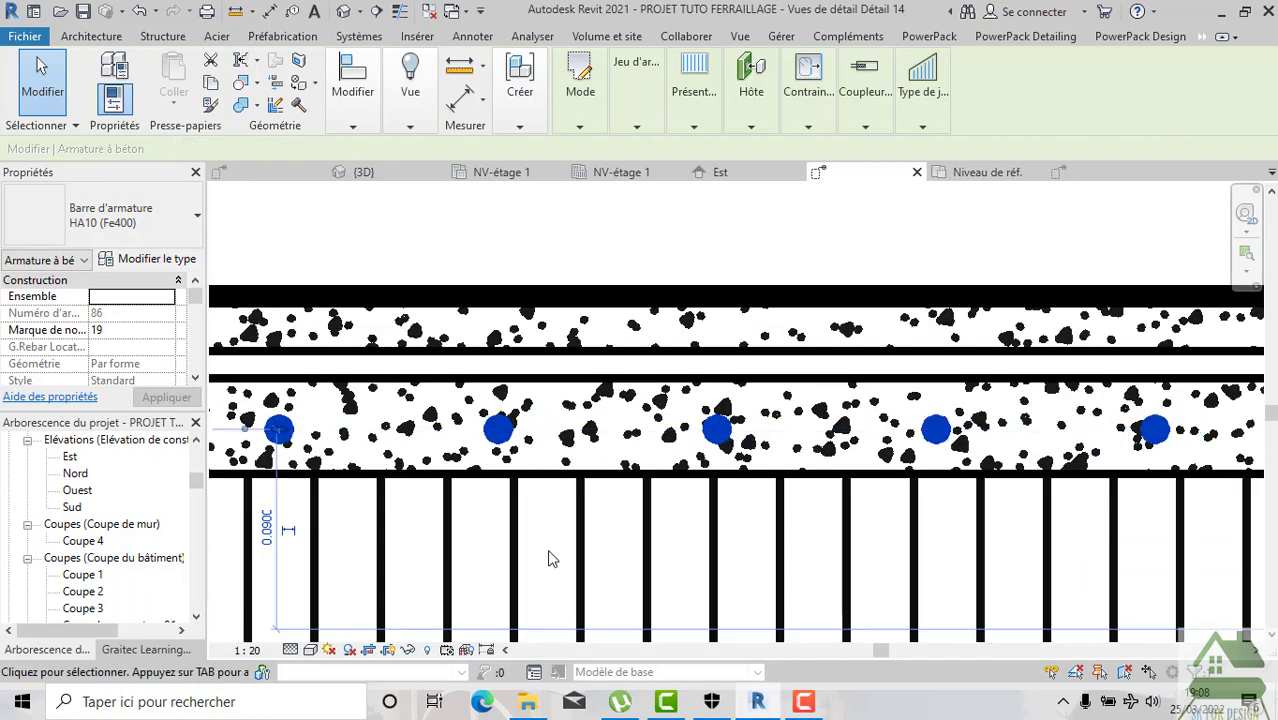
{"action": "scroll", "coordinate": [1035, 468], "scroll_direction": "down", "scroll_amount": 2}
{"action": "scroll", "coordinate": [1028, 455], "scroll_direction": "down", "scroll_amount": 1}
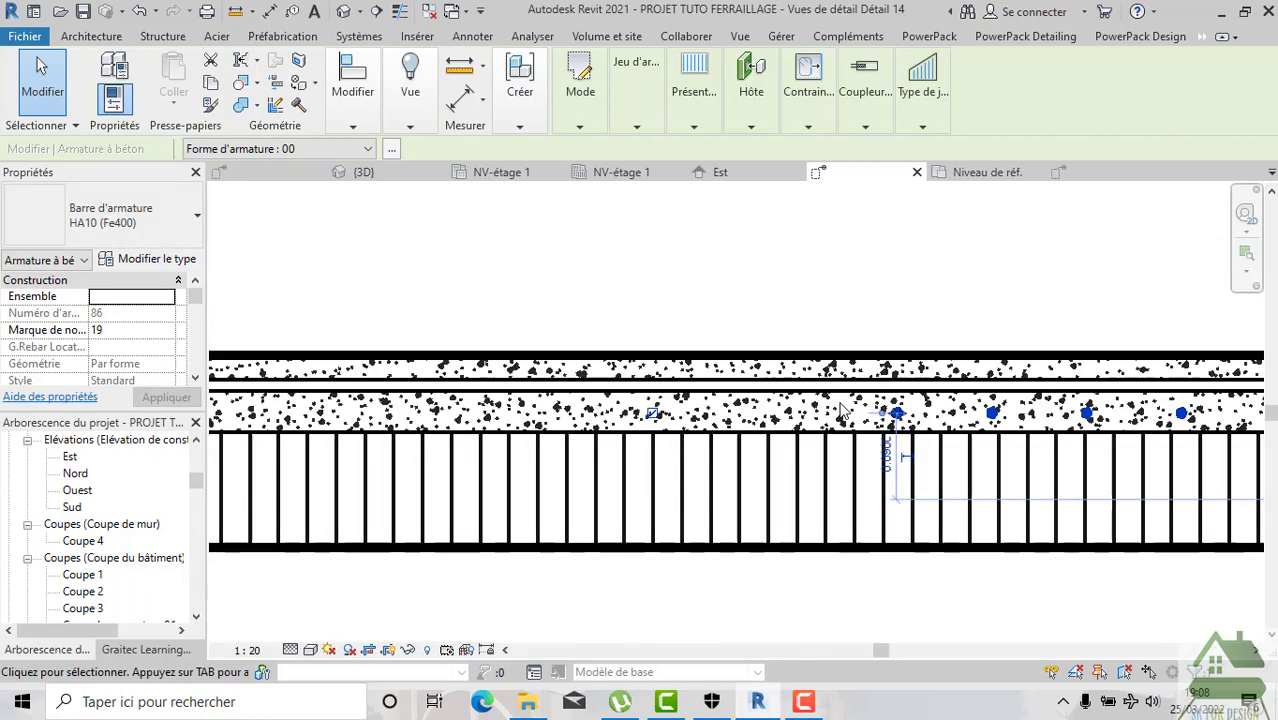
{"action": "scroll", "coordinate": [878, 428], "scroll_direction": "up", "scroll_amount": 3}
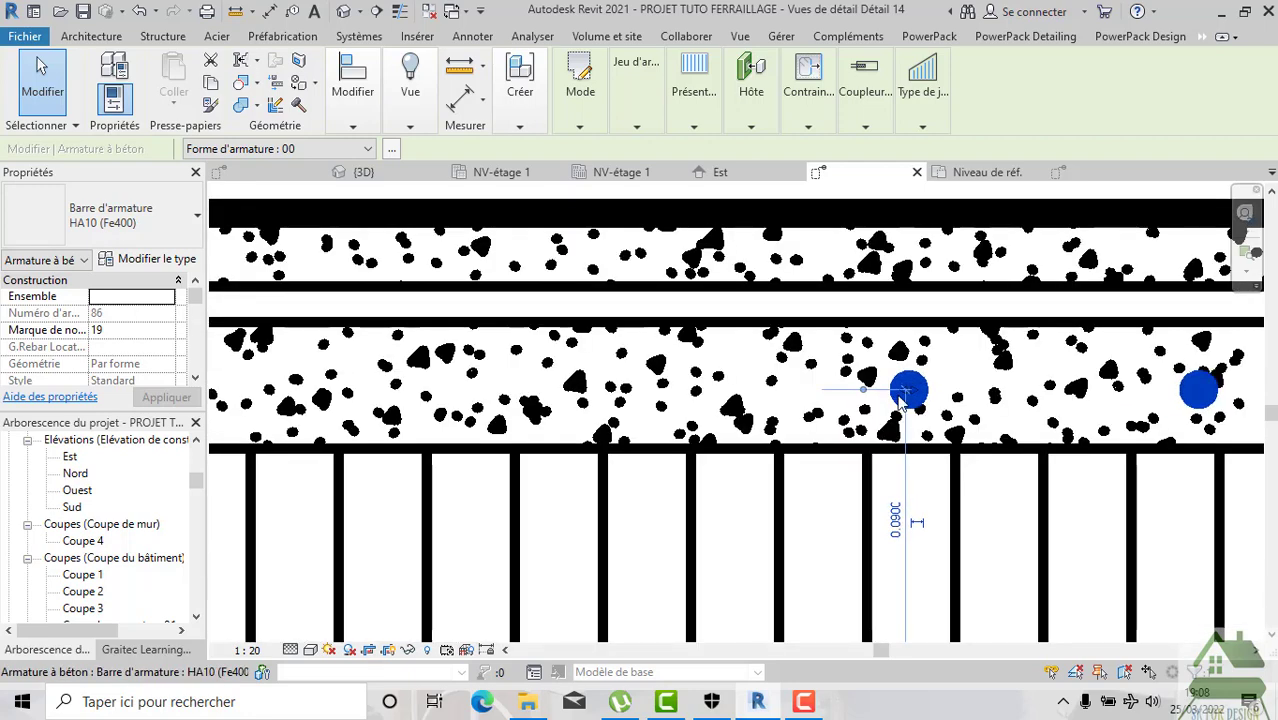
{"action": "left_click_drag", "start_coordinate": [903, 400], "coordinate": [571, 448]}
{"action": "scroll", "coordinate": [676, 462], "scroll_direction": "down", "scroll_amount": 2}
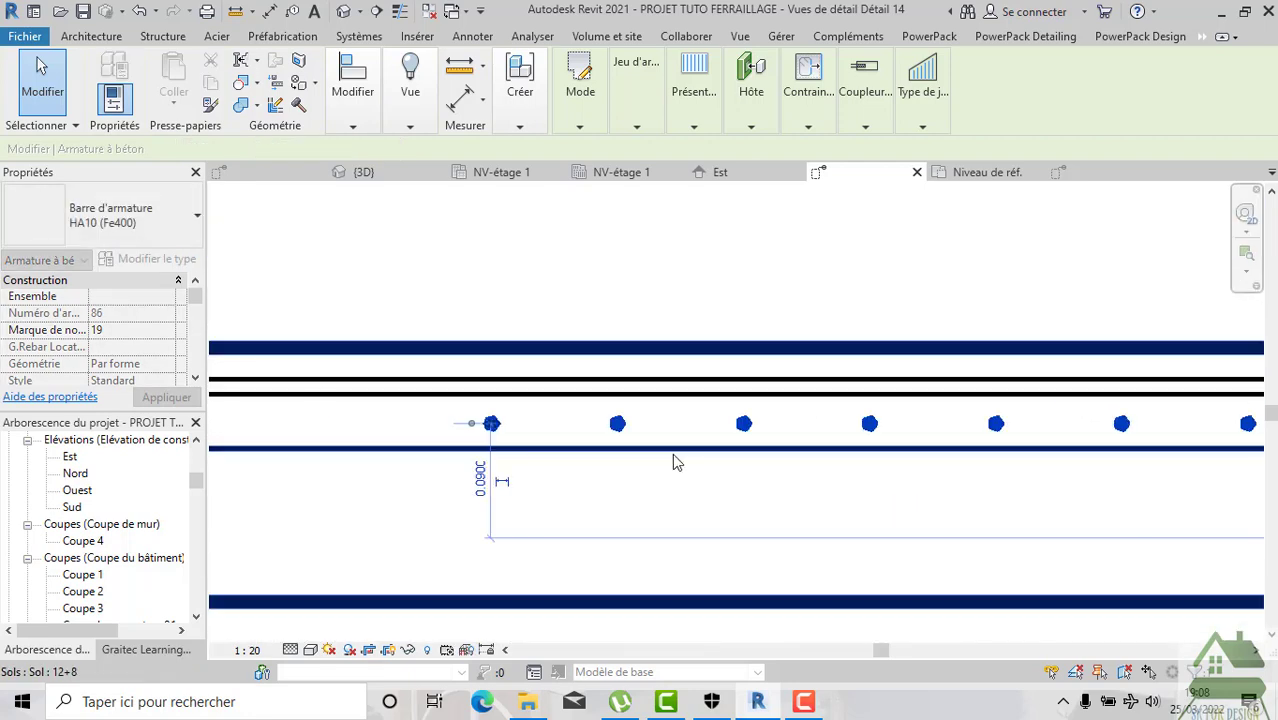
{"action": "scroll", "coordinate": [1170, 474], "scroll_direction": "down", "scroll_amount": 2}
{"action": "scroll", "coordinate": [1187, 457], "scroll_direction": "down", "scroll_amount": 1}
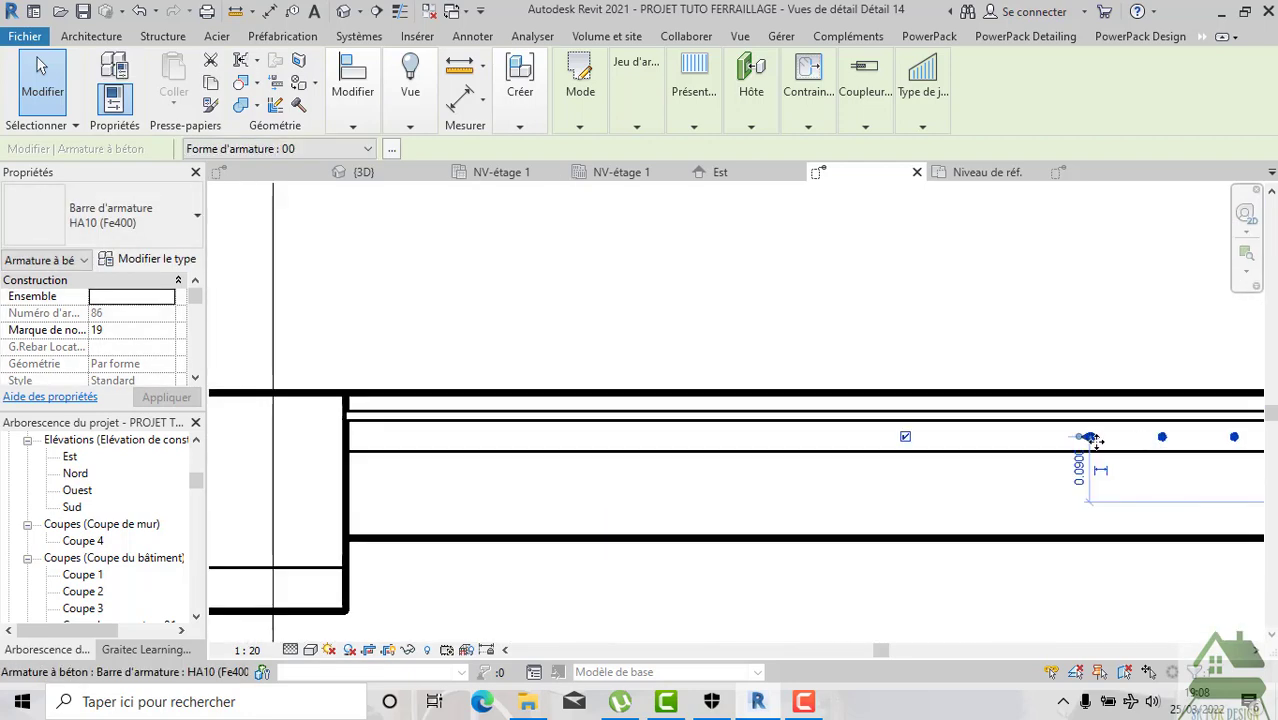
{"action": "scroll", "coordinate": [1092, 438], "scroll_direction": "up", "scroll_amount": 1}
{"action": "scroll", "coordinate": [1091, 439], "scroll_direction": "down", "scroll_amount": 1}
{"action": "scroll", "coordinate": [1090, 440], "scroll_direction": "up", "scroll_amount": 1}
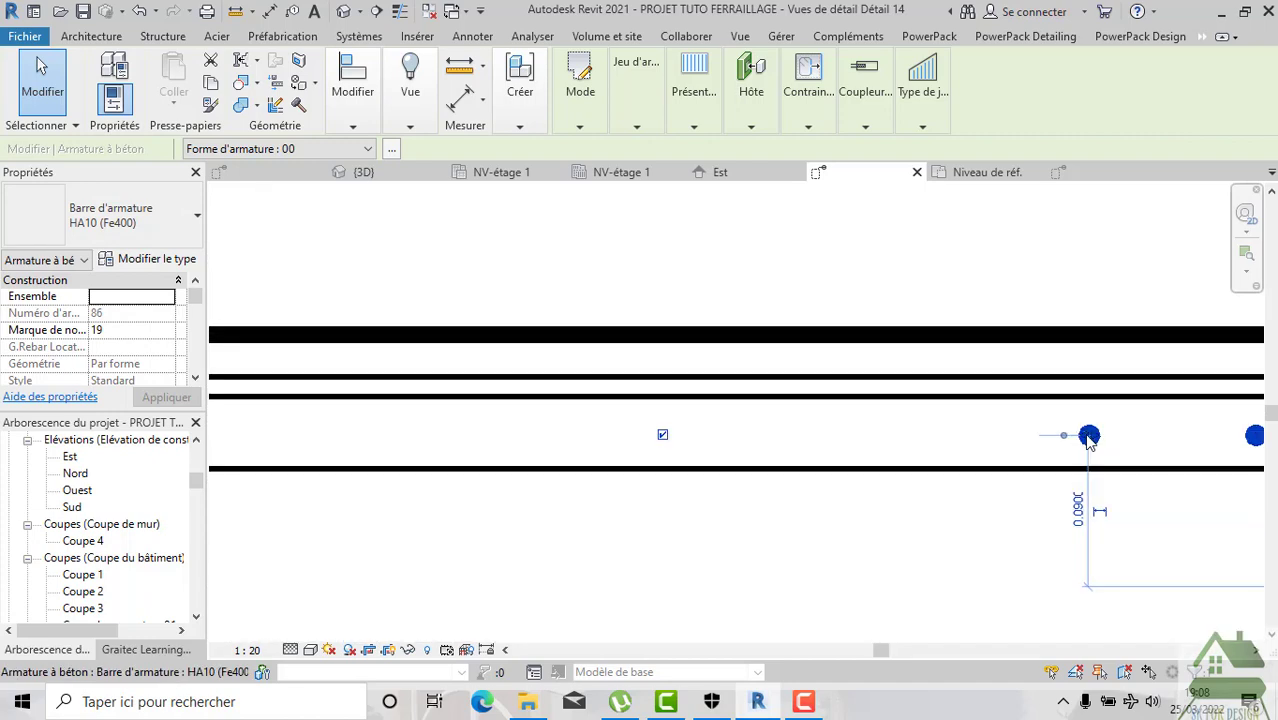
{"action": "scroll", "coordinate": [548, 472], "scroll_direction": "down", "scroll_amount": 1}
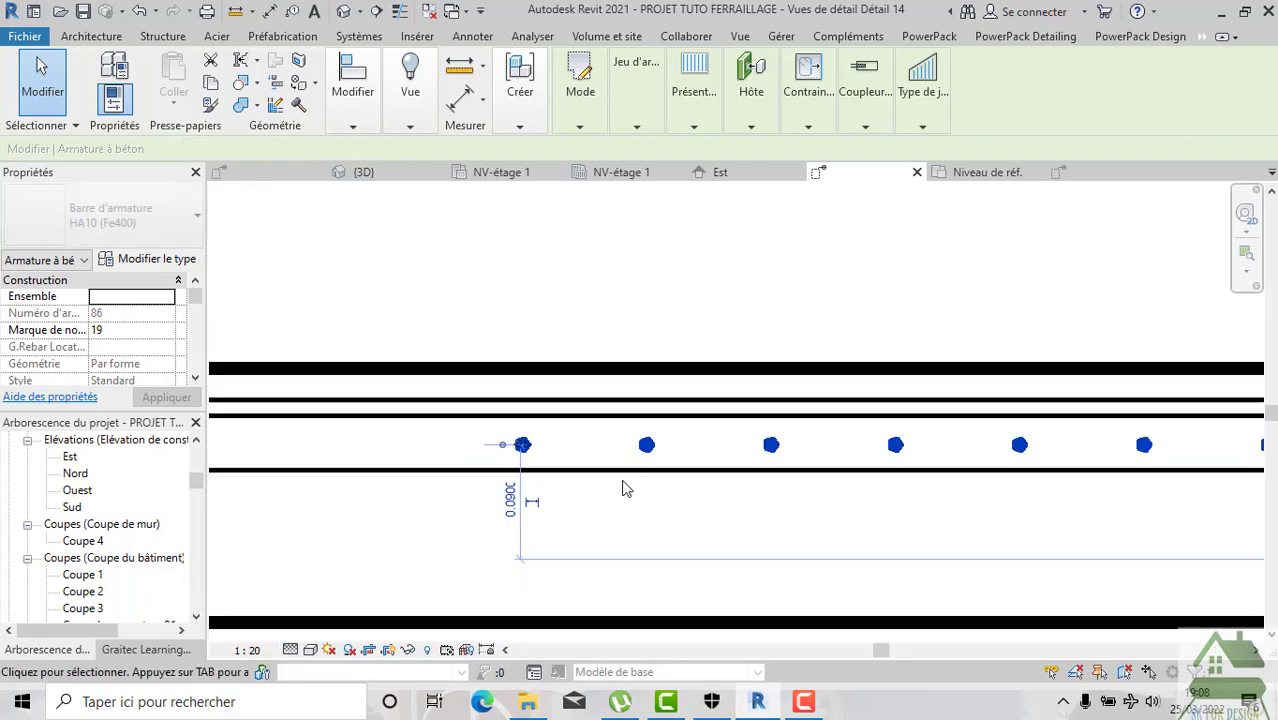
{"action": "left_click_drag", "start_coordinate": [516, 443], "coordinate": [995, 445]}
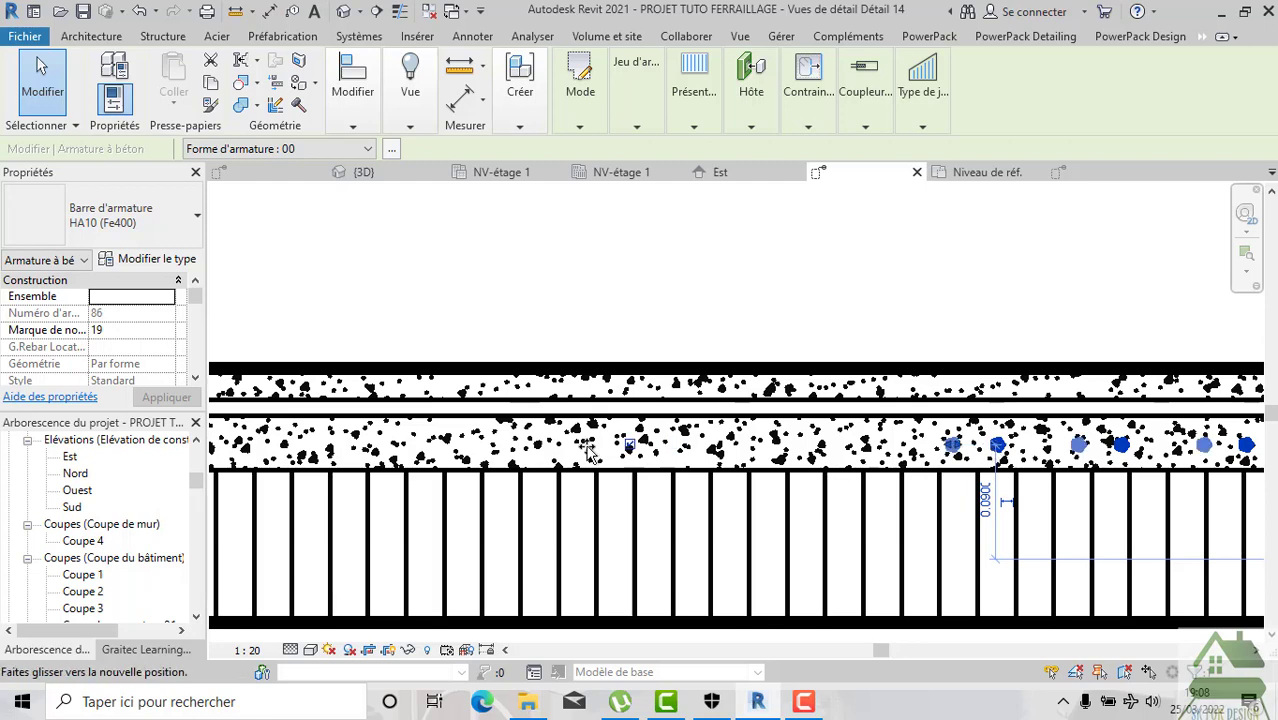
{"action": "scroll", "coordinate": [1053, 437], "scroll_direction": "down", "scroll_amount": 1}
{"action": "scroll", "coordinate": [1053, 437], "scroll_direction": "up", "scroll_amount": 1}
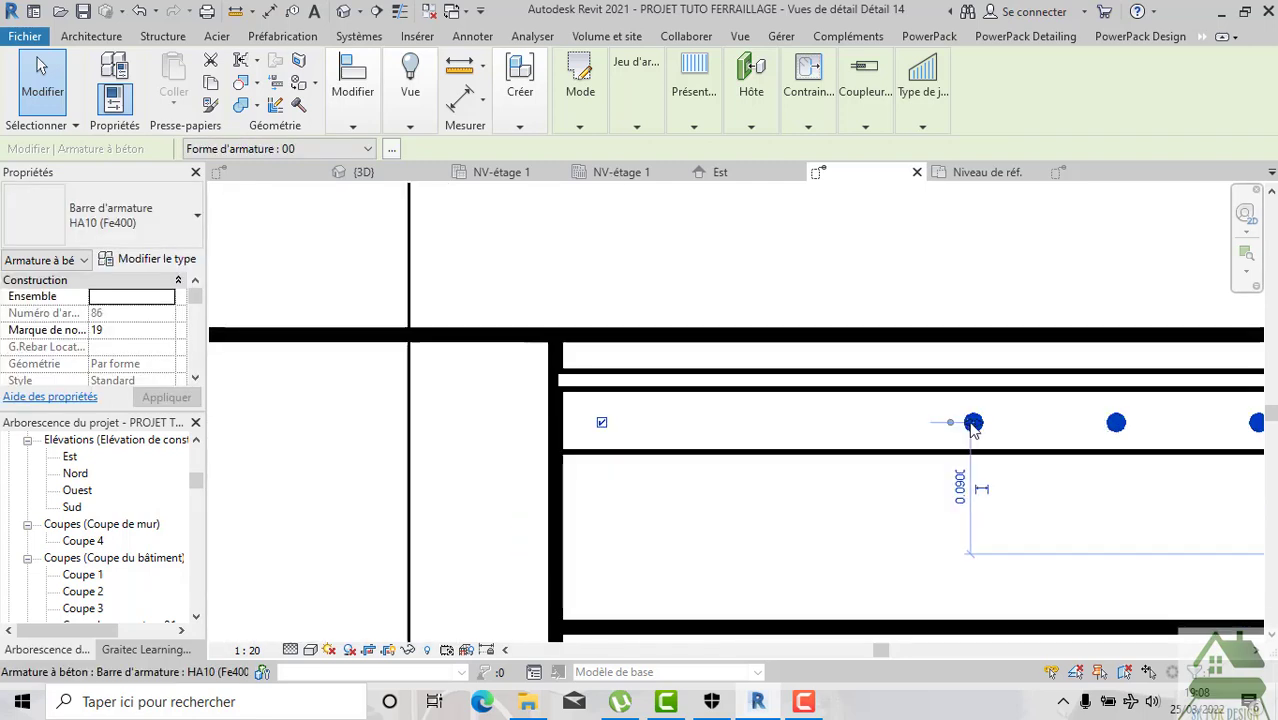
{"action": "left_click_drag", "start_coordinate": [952, 421], "coordinate": [262, 420]}
{"action": "scroll", "coordinate": [443, 393], "scroll_direction": "down", "scroll_amount": 1}
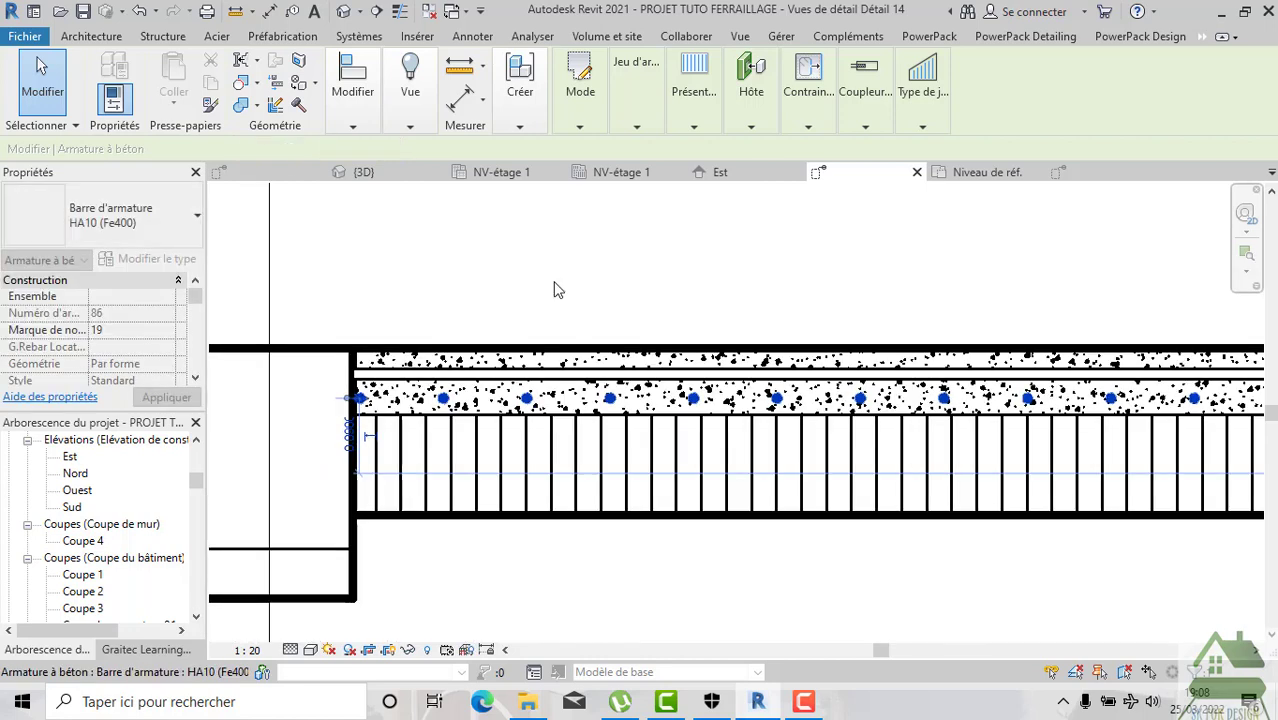
Move the HA10 bar row up so it sits under the top bar.
{"action": "left_click", "coordinate": [405, 119]}
{"action": "left_click", "coordinate": [365, 129]}
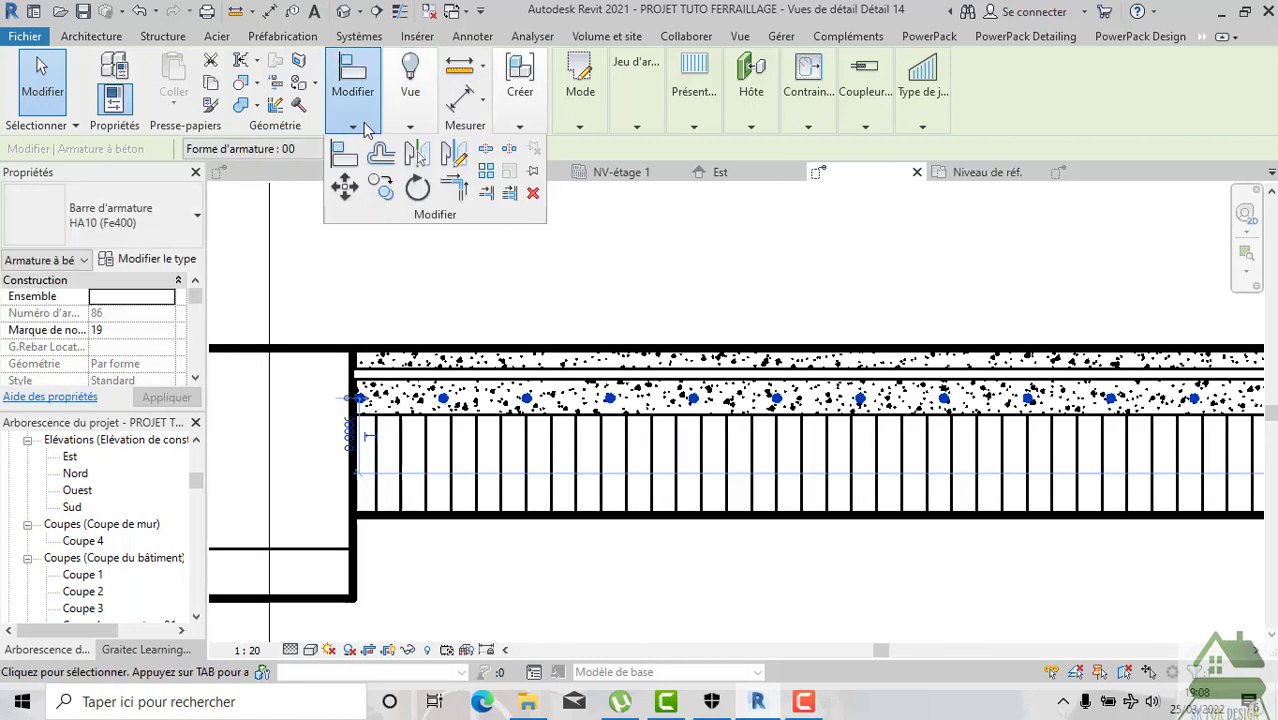
{"action": "left_click", "coordinate": [341, 188]}
{"action": "scroll", "coordinate": [541, 405], "scroll_direction": "up", "scroll_amount": 3}
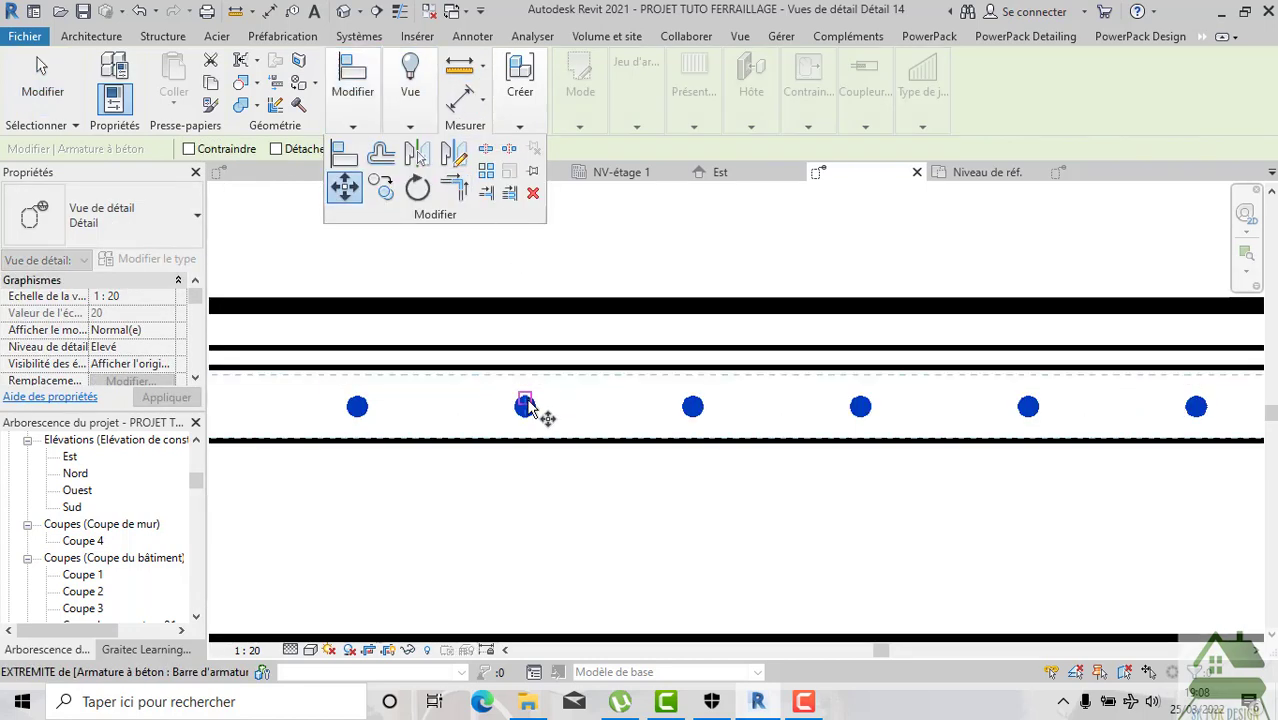
{"action": "left_click", "coordinate": [528, 374]}
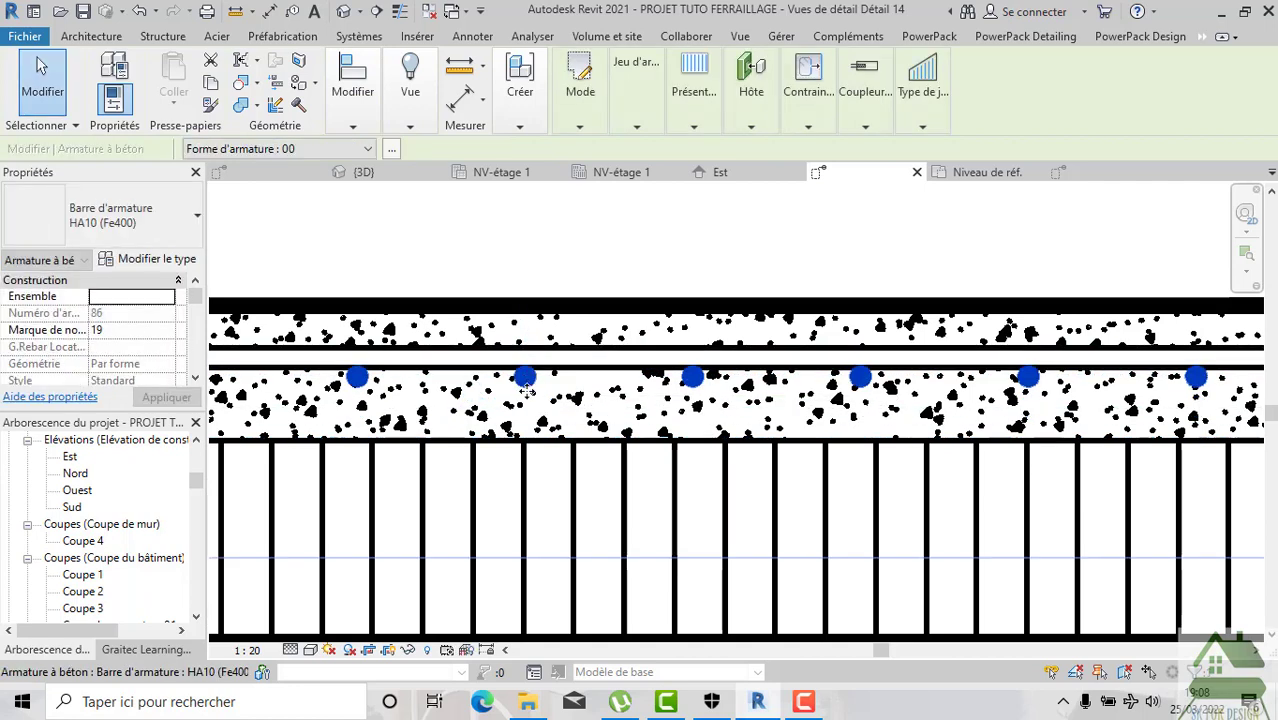
{"action": "scroll", "coordinate": [545, 251], "scroll_direction": "down", "scroll_amount": 3}
{"action": "key", "text": "Escape"}
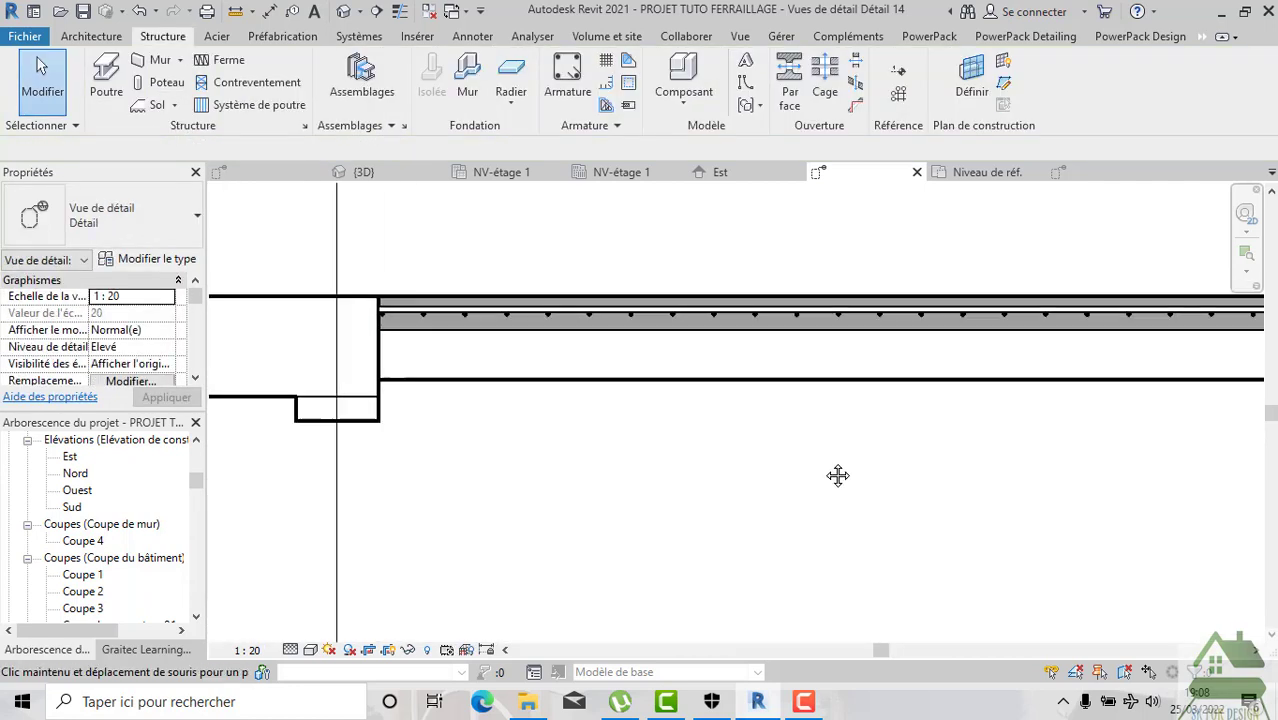
Stretch the HA10 set out to the cantilever end inside the 180° hook.
{"action": "middle_click_drag", "start_coordinate": [226, 528], "coordinate": [896, 528]}
{"action": "scroll", "coordinate": [843, 546], "scroll_direction": "down", "scroll_amount": 2}
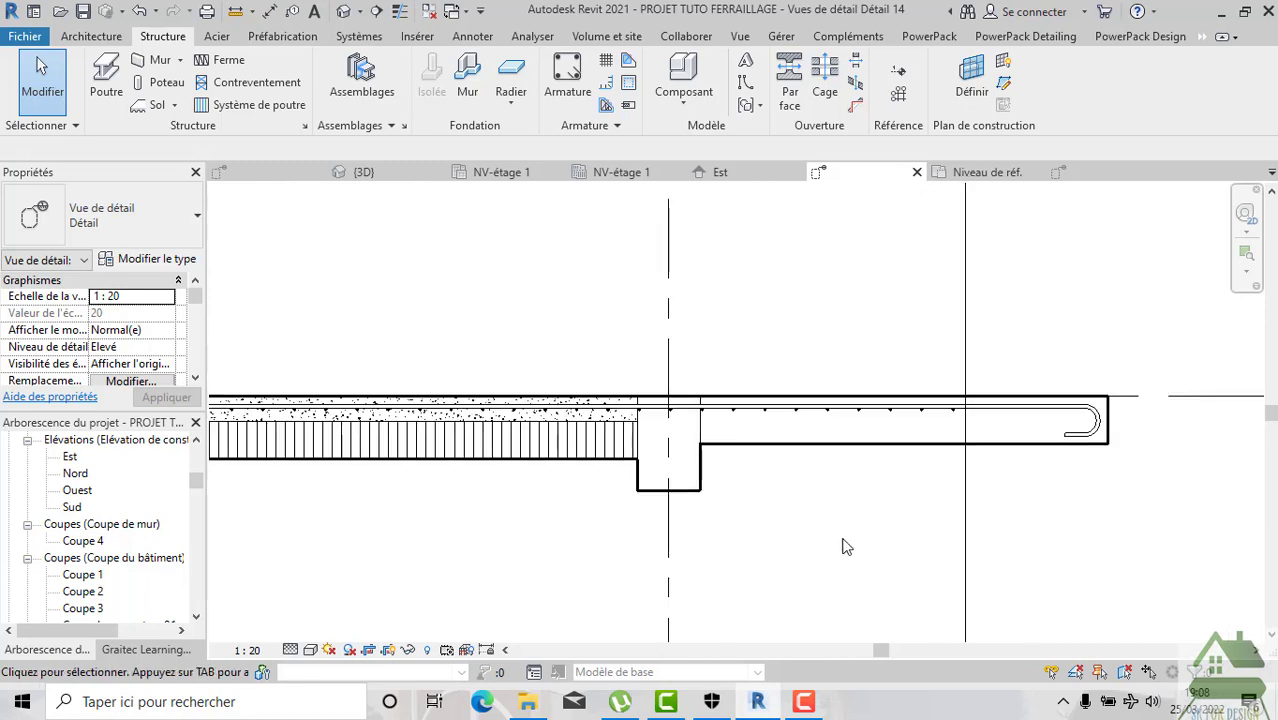
{"action": "scroll", "coordinate": [952, 457], "scroll_direction": "up", "scroll_amount": 2}
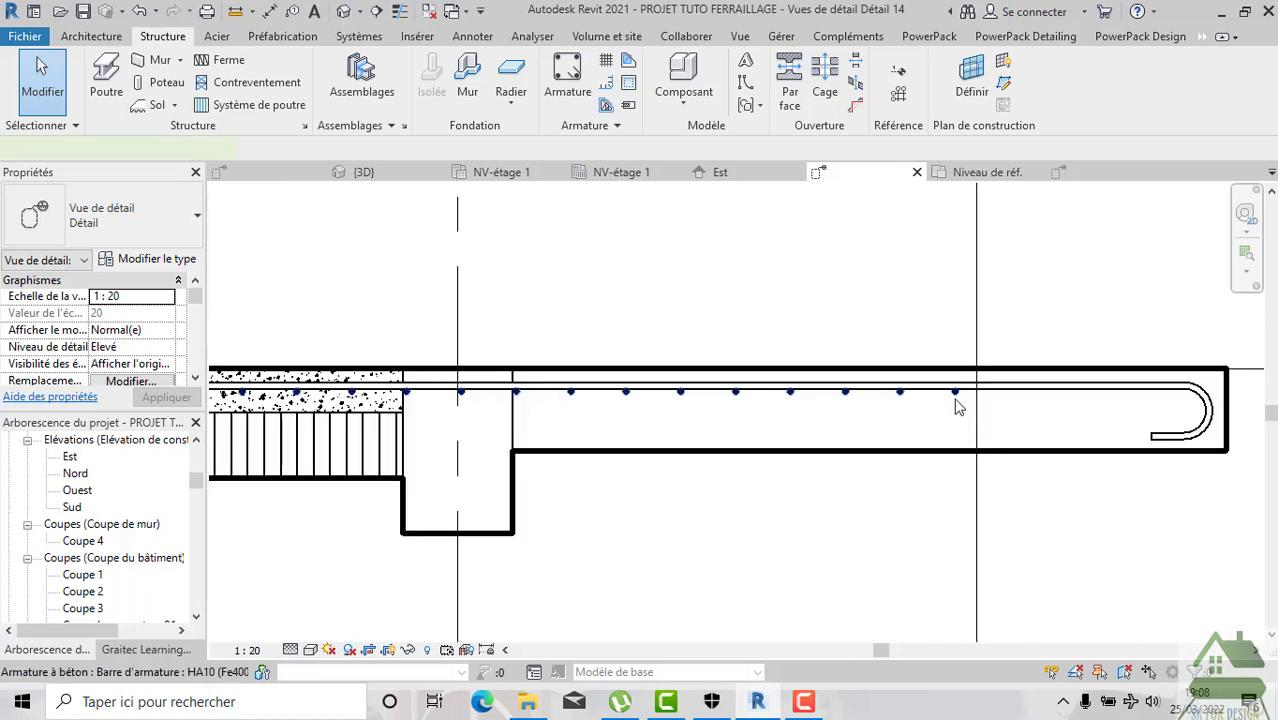
{"action": "left_click", "coordinate": [956, 404]}
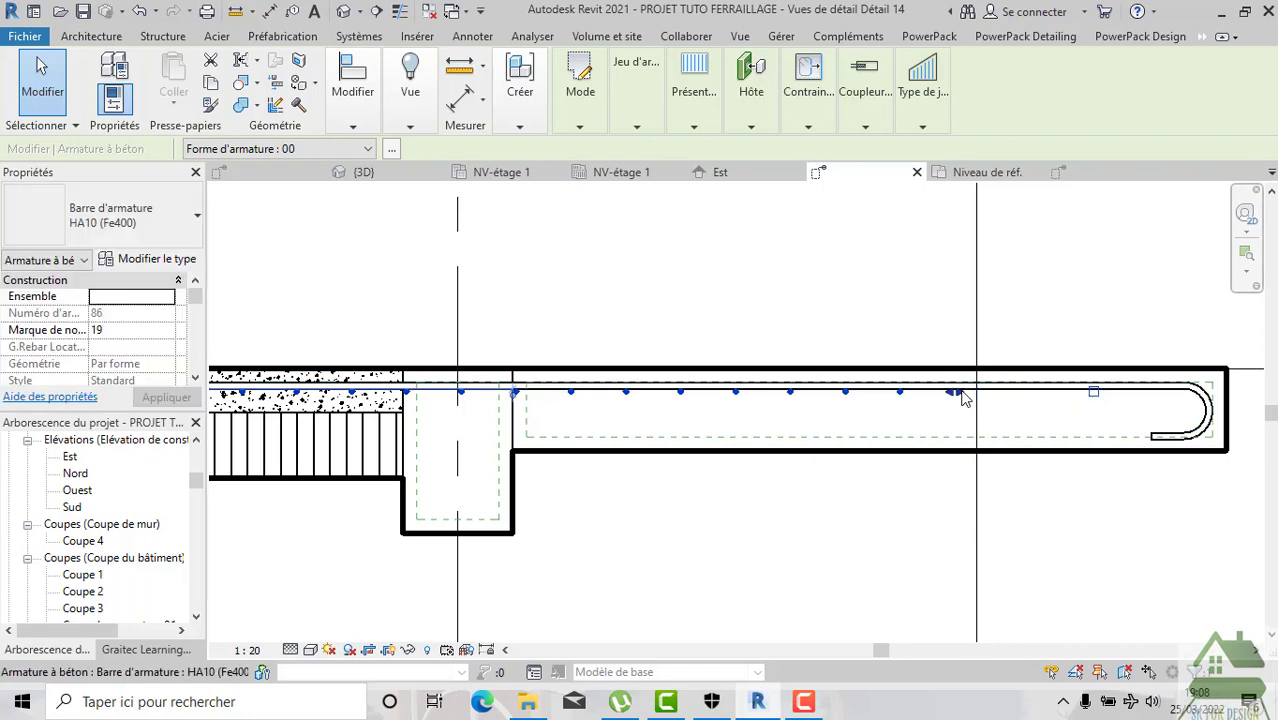
{"action": "left_click_drag", "start_coordinate": [963, 398], "coordinate": [1185, 390]}
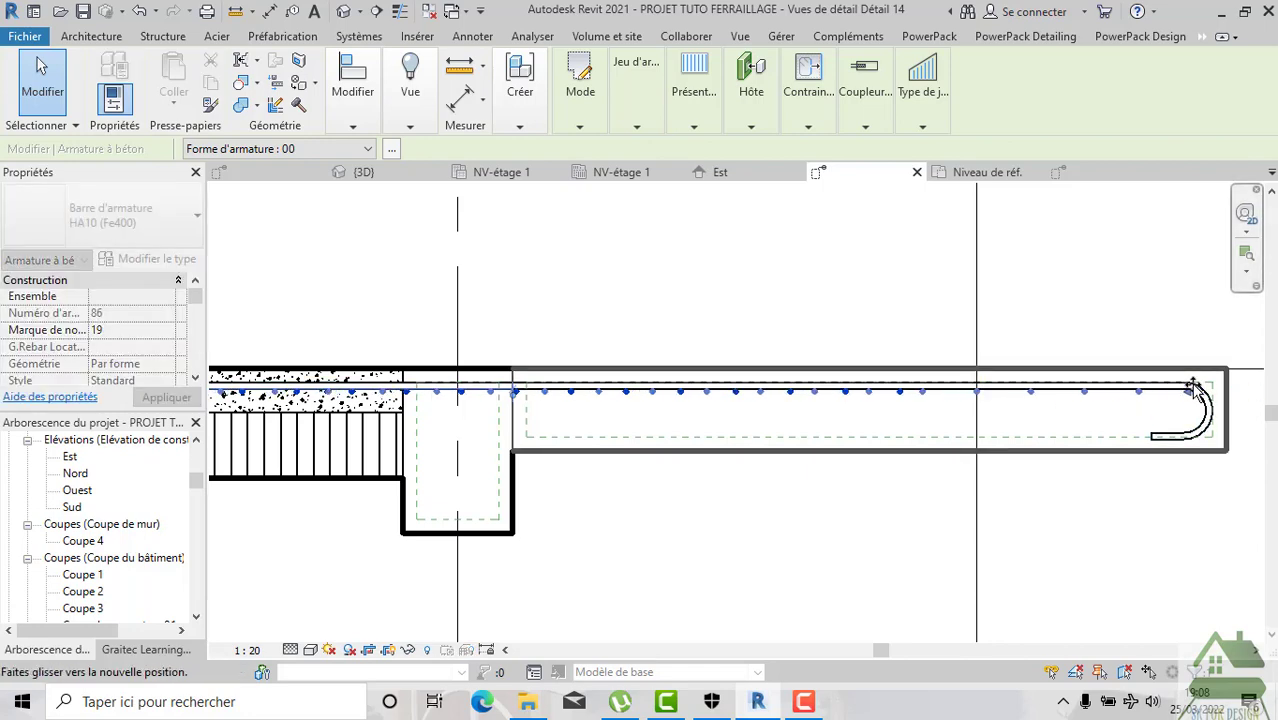
{"action": "left_click", "coordinate": [1140, 330]}
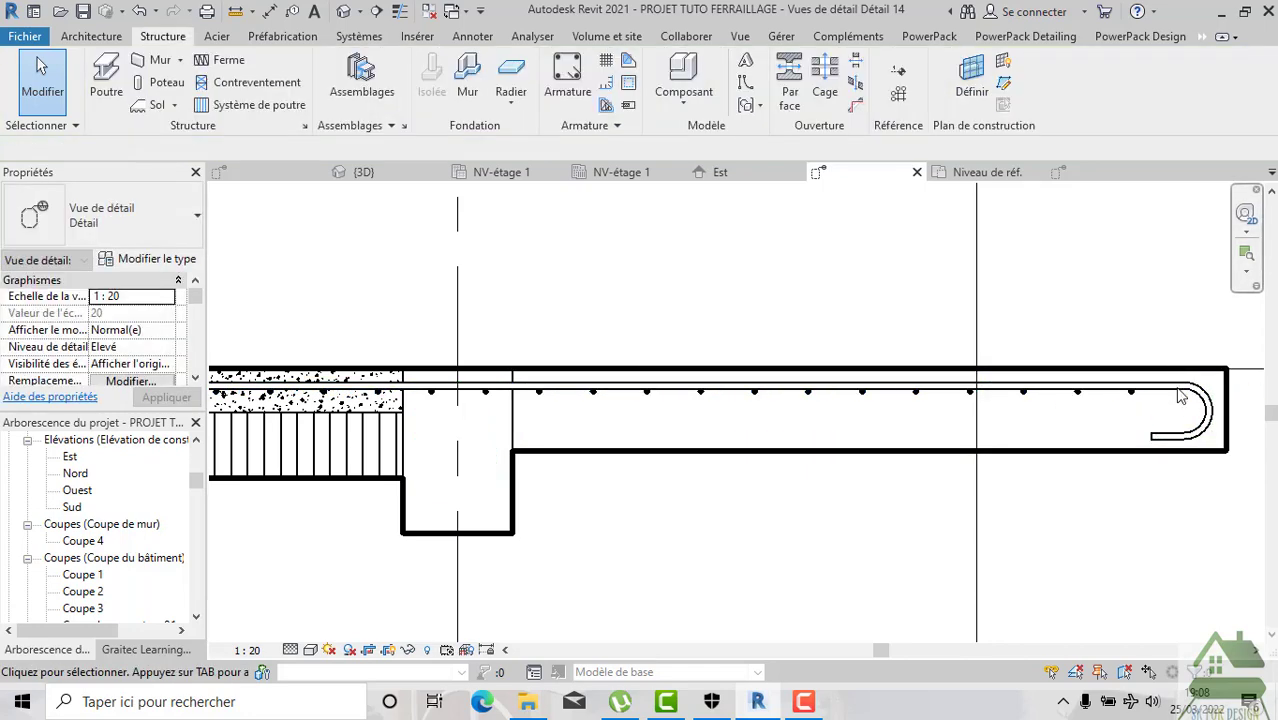
{"action": "scroll", "coordinate": [1178, 395], "scroll_direction": "down", "scroll_amount": 2}
{"action": "middle_click_drag", "start_coordinate": [1175, 414], "coordinate": [1025, 415]}
{"action": "scroll", "coordinate": [1022, 414], "scroll_direction": "up", "scroll_amount": 3}
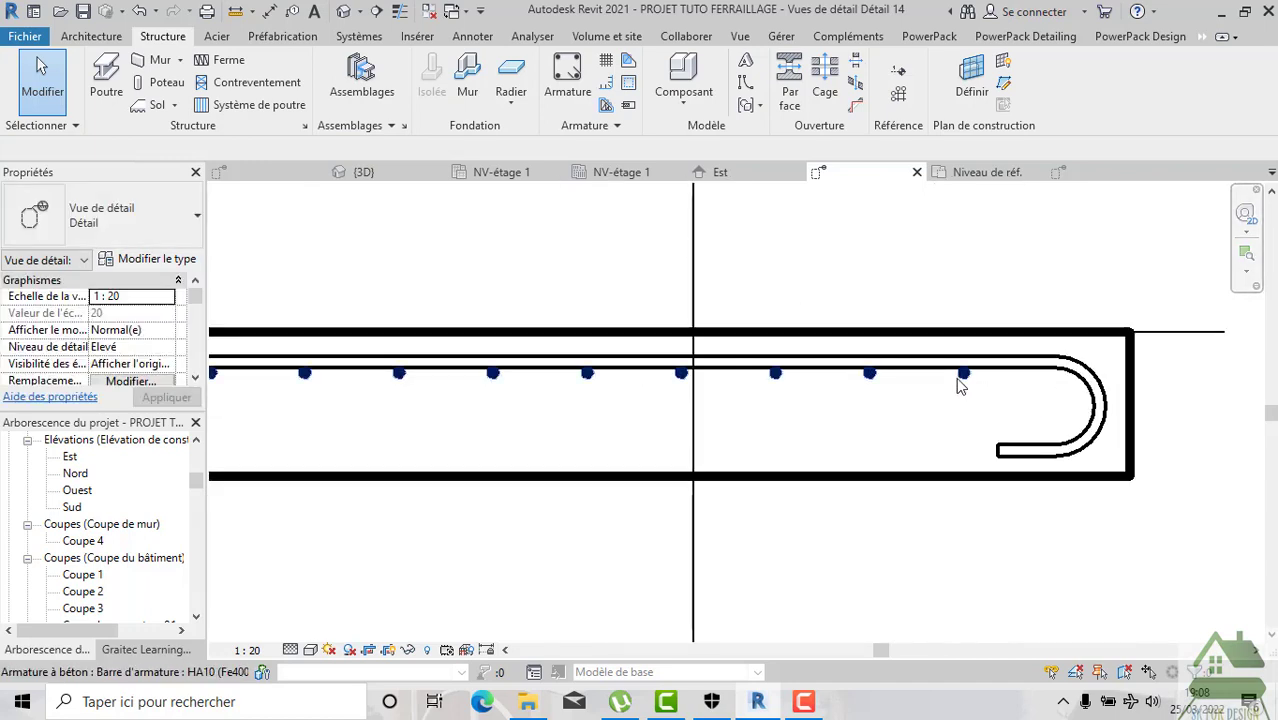
{"action": "left_click", "coordinate": [979, 380]}
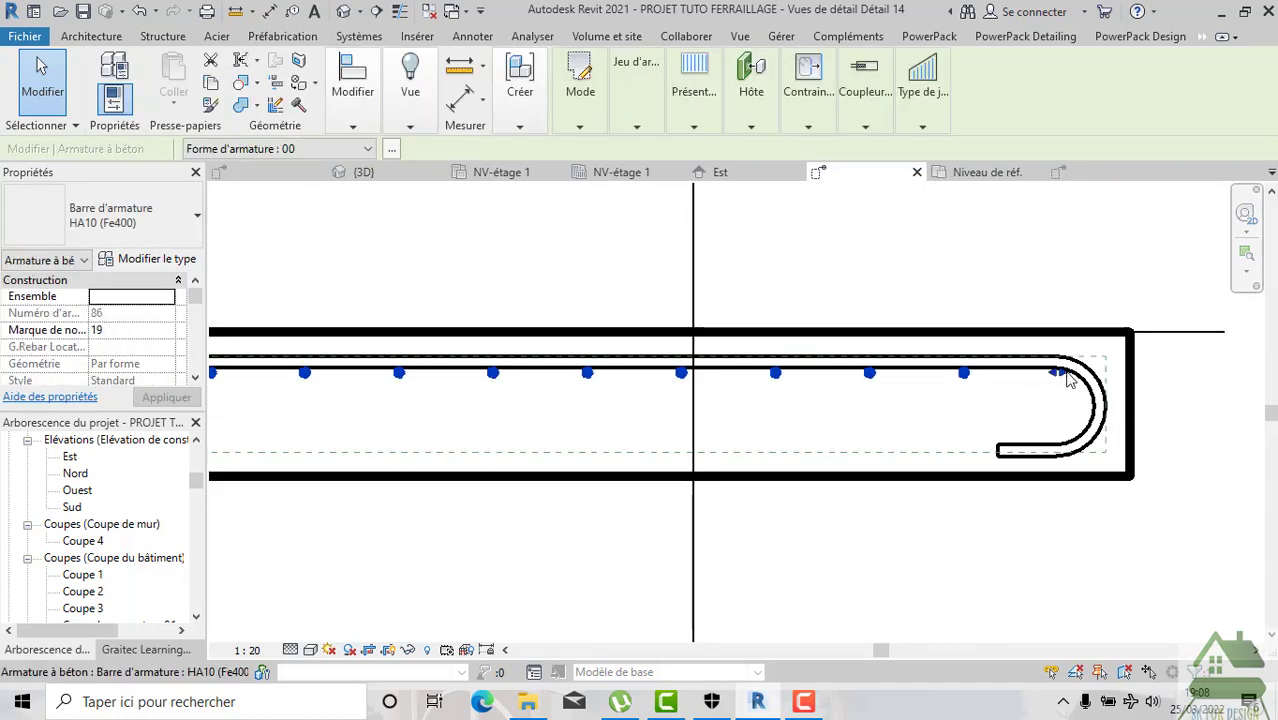
{"action": "mouse_move", "coordinate": [1068, 377]}
{"action": "left_mouse_down"}
{"action": "mouse_move", "coordinate": [1150, 371]}
{"action": "mouse_move", "coordinate": [1160, 409]}
{"action": "left_mouse_up"}
{"action": "left_click", "coordinate": [1160, 409]}
Check the extended HA10 distribution set at the hook end.
{"action": "scroll", "coordinate": [1160, 409], "scroll_direction": "down", "scroll_amount": 2}
{"action": "scroll", "coordinate": [1140, 420], "scroll_direction": "down", "scroll_amount": 2}
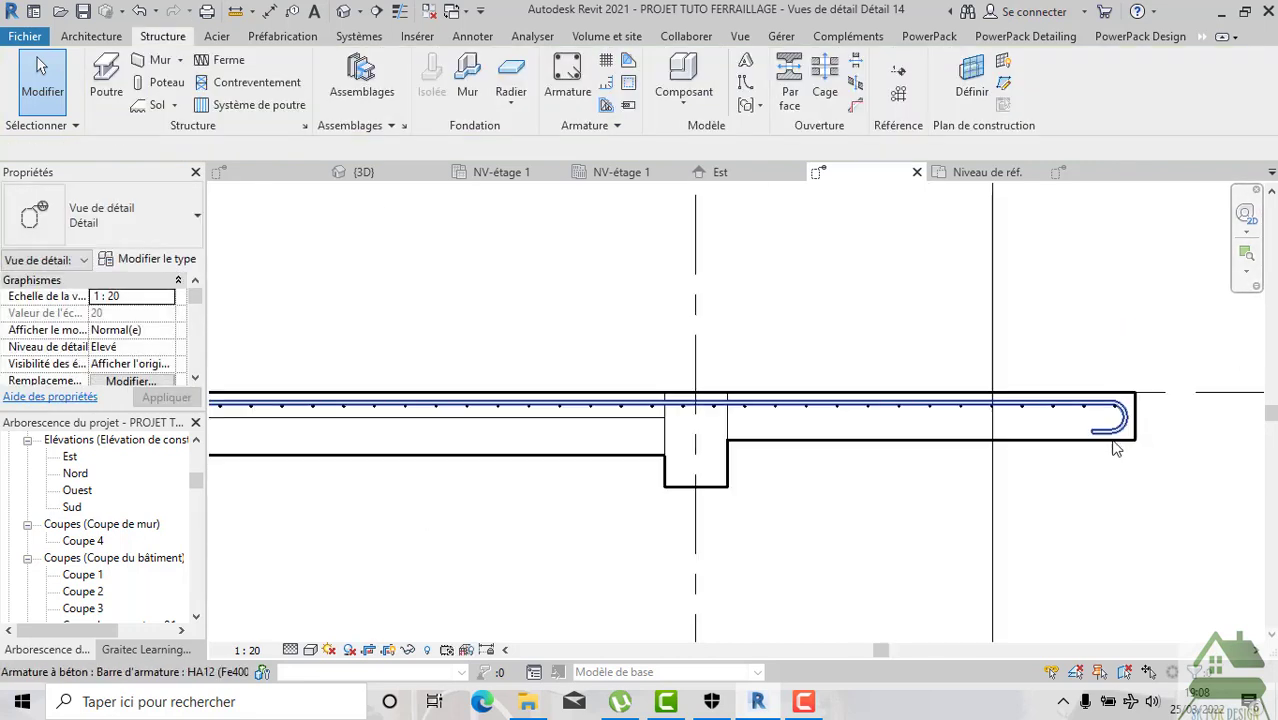
{"action": "left_click", "coordinate": [1125, 432]}
{"action": "left_click", "coordinate": [877, 466]}
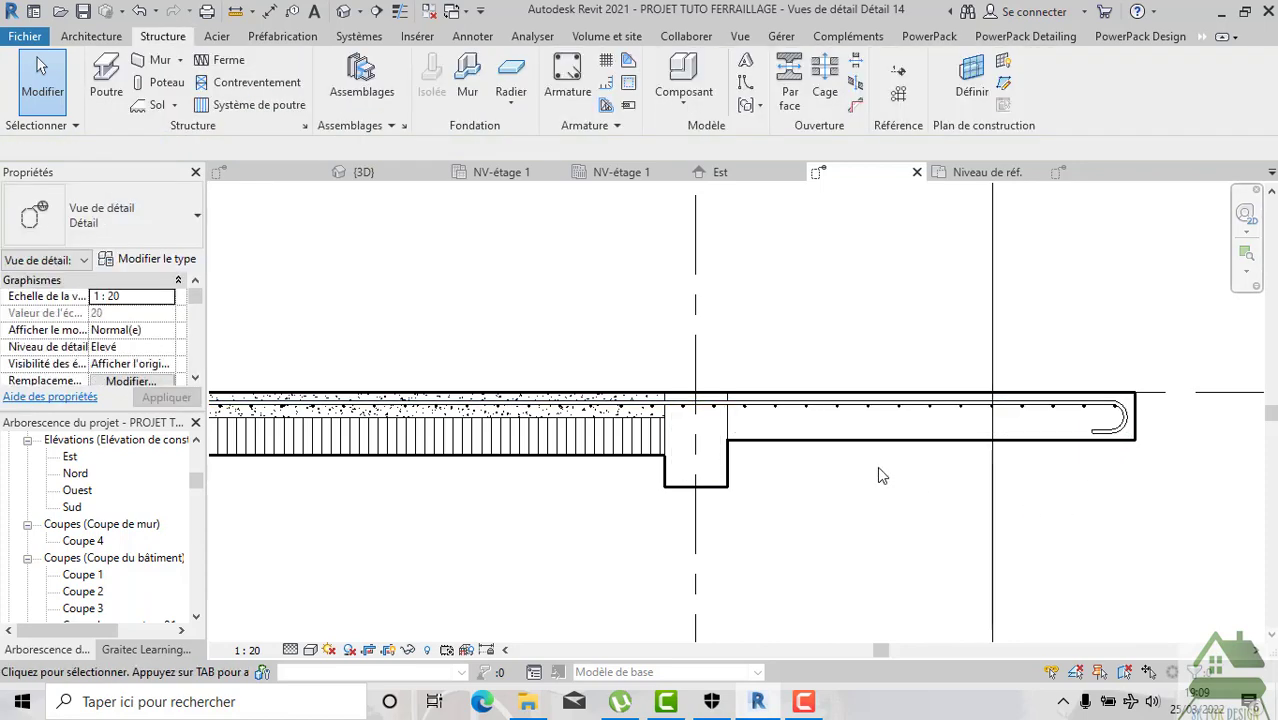
{"action": "scroll", "coordinate": [877, 466], "scroll_direction": "down", "scroll_amount": 2}
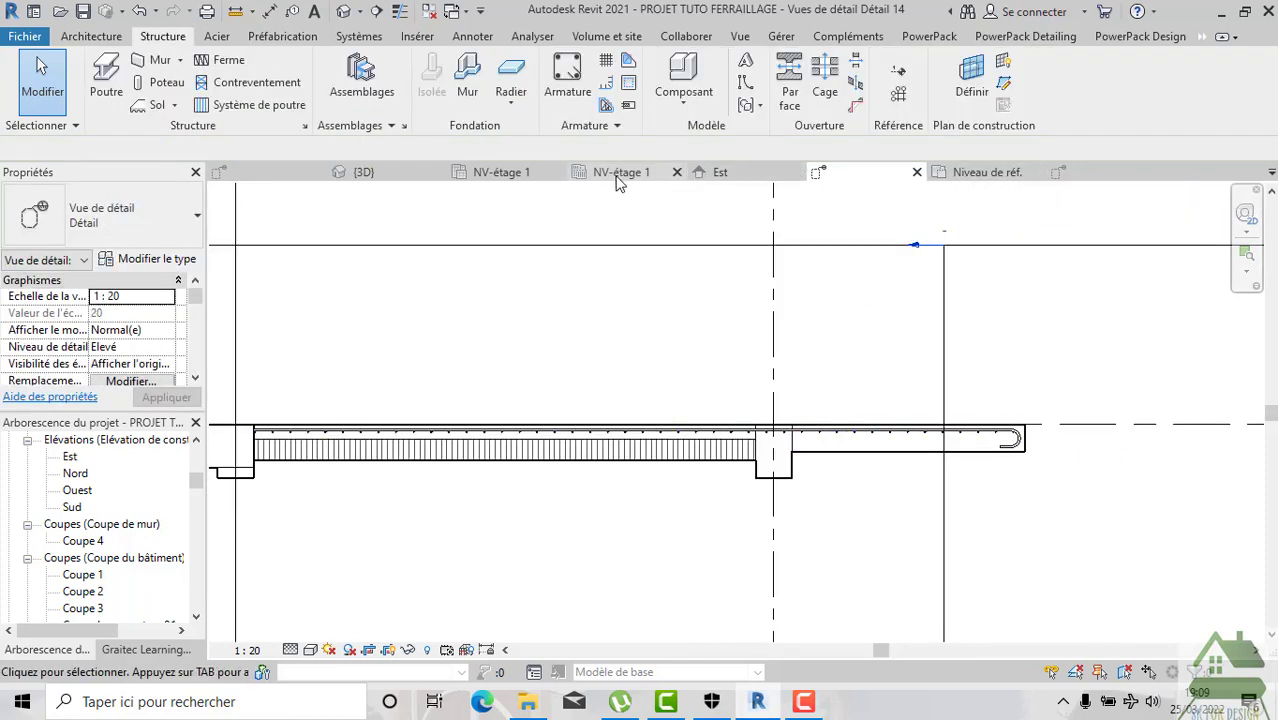
In the {3D} view, set the slab's rebar visibility to 3D SOLID via PowerPack Detailing.
{"action": "left_click", "coordinate": [418, 176]}
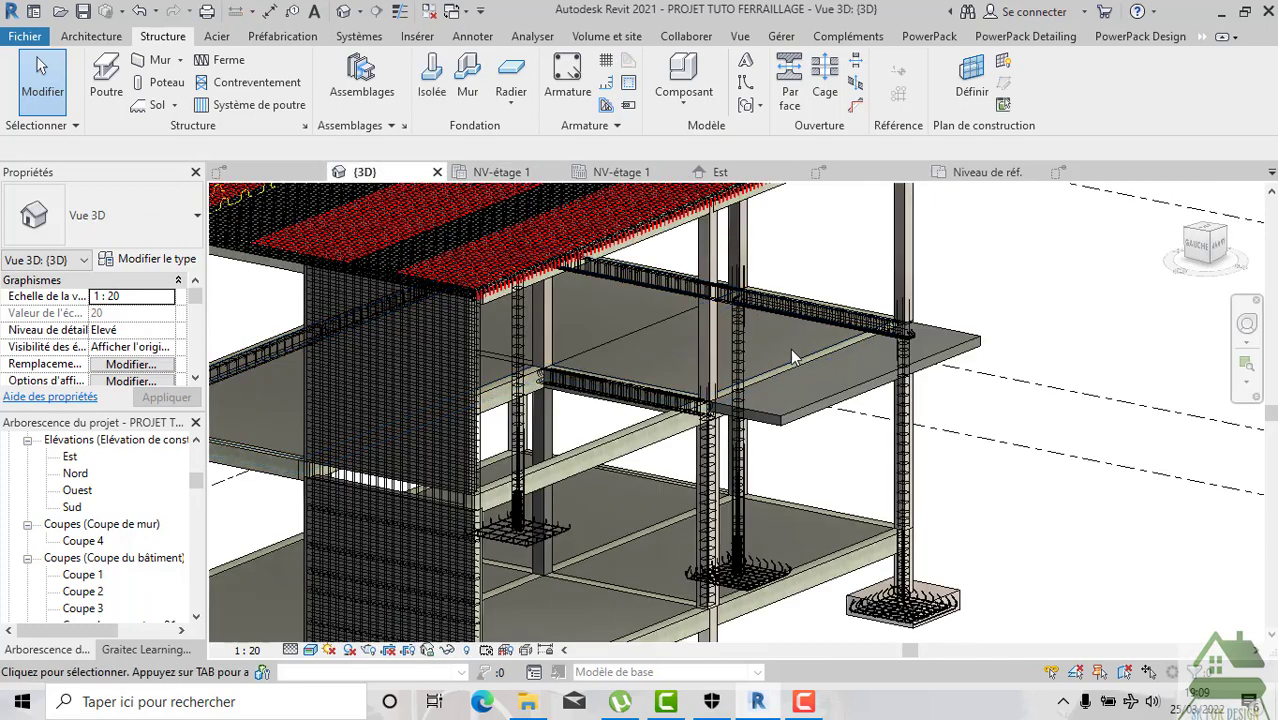
{"action": "scroll", "coordinate": [796, 395], "scroll_direction": "up", "scroll_amount": 2}
{"action": "scroll", "coordinate": [796, 420], "scroll_direction": "up", "scroll_amount": 2}
{"action": "left_click", "coordinate": [796, 453]}
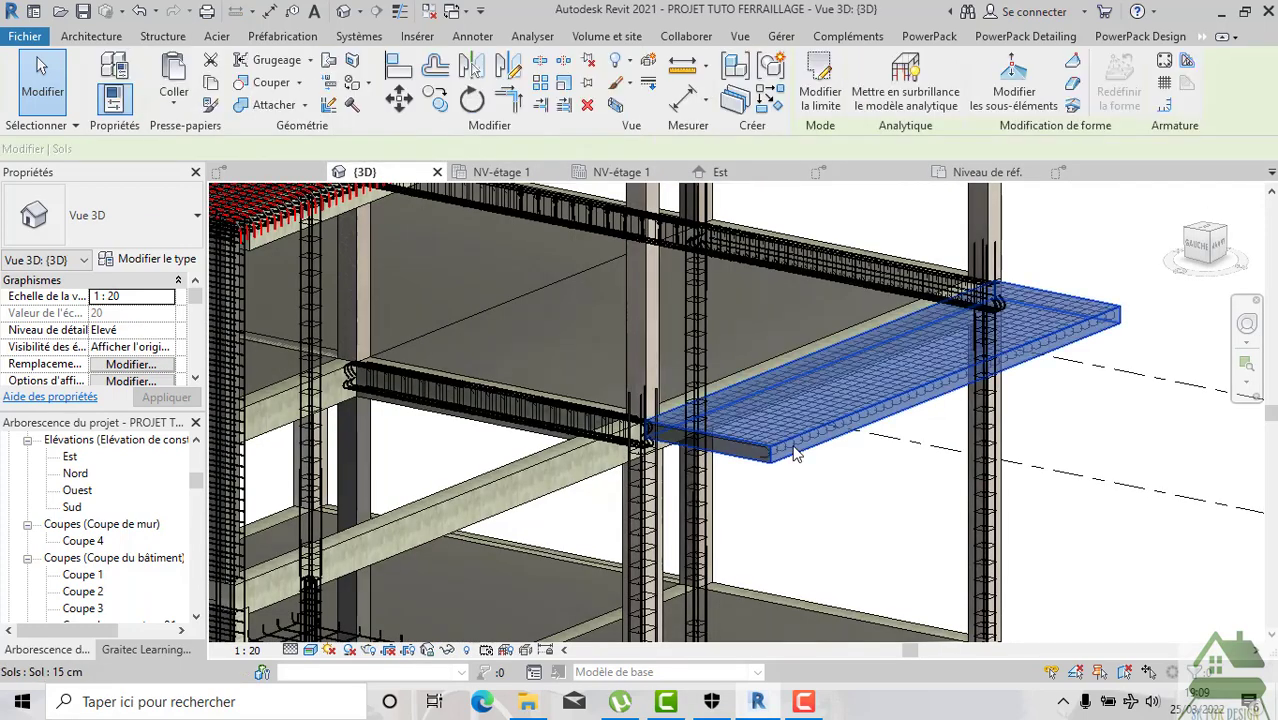
{"action": "left_click", "coordinate": [1131, 38]}
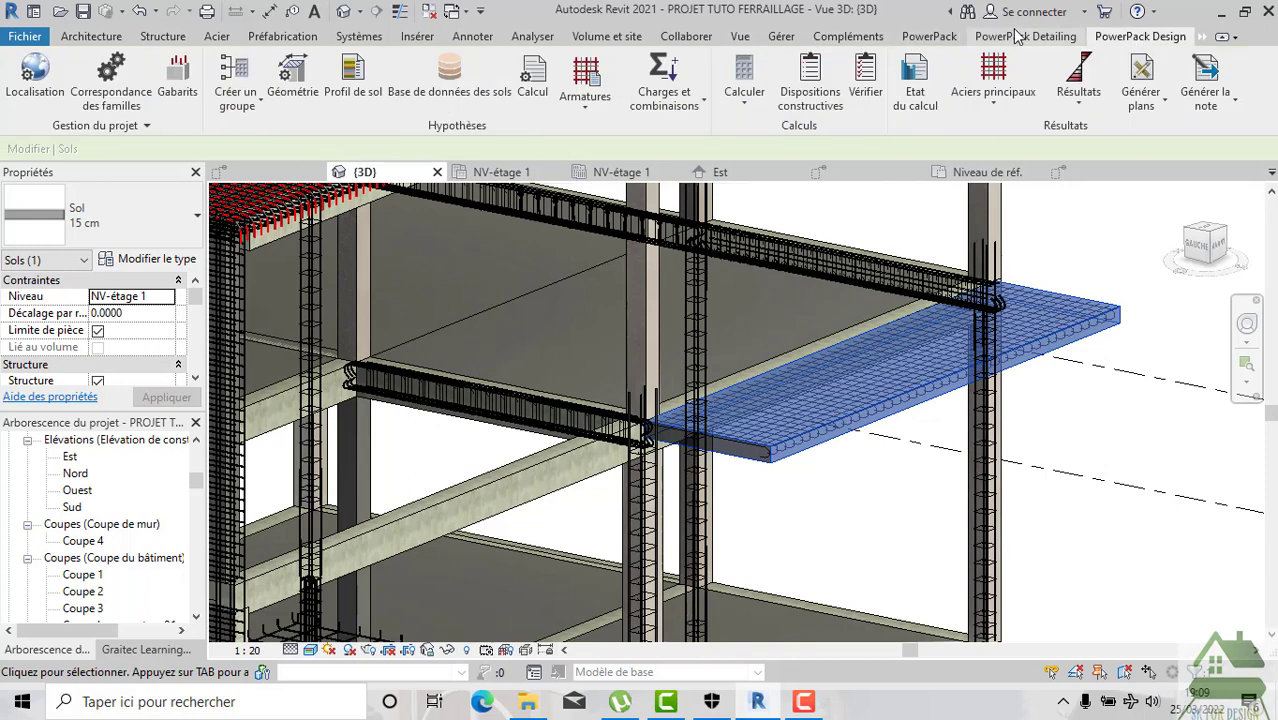
{"action": "left_click", "coordinate": [1203, 40]}
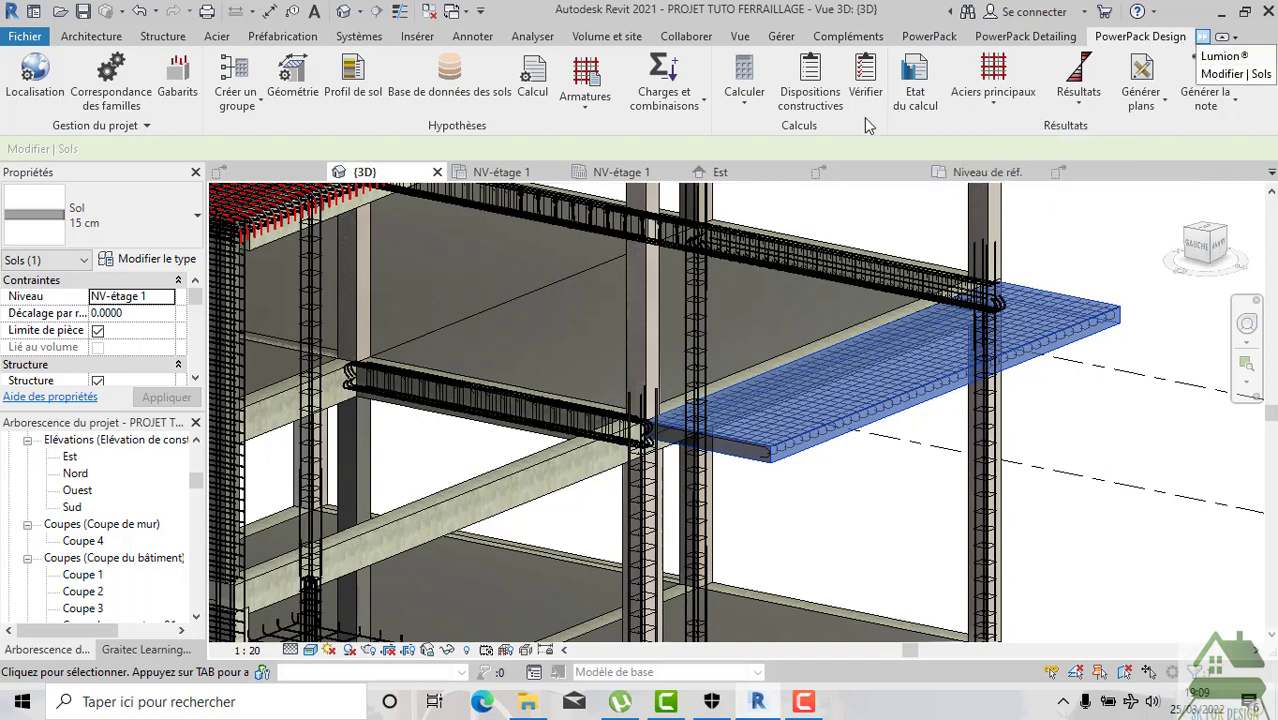
{"action": "left_click", "coordinate": [1012, 40]}
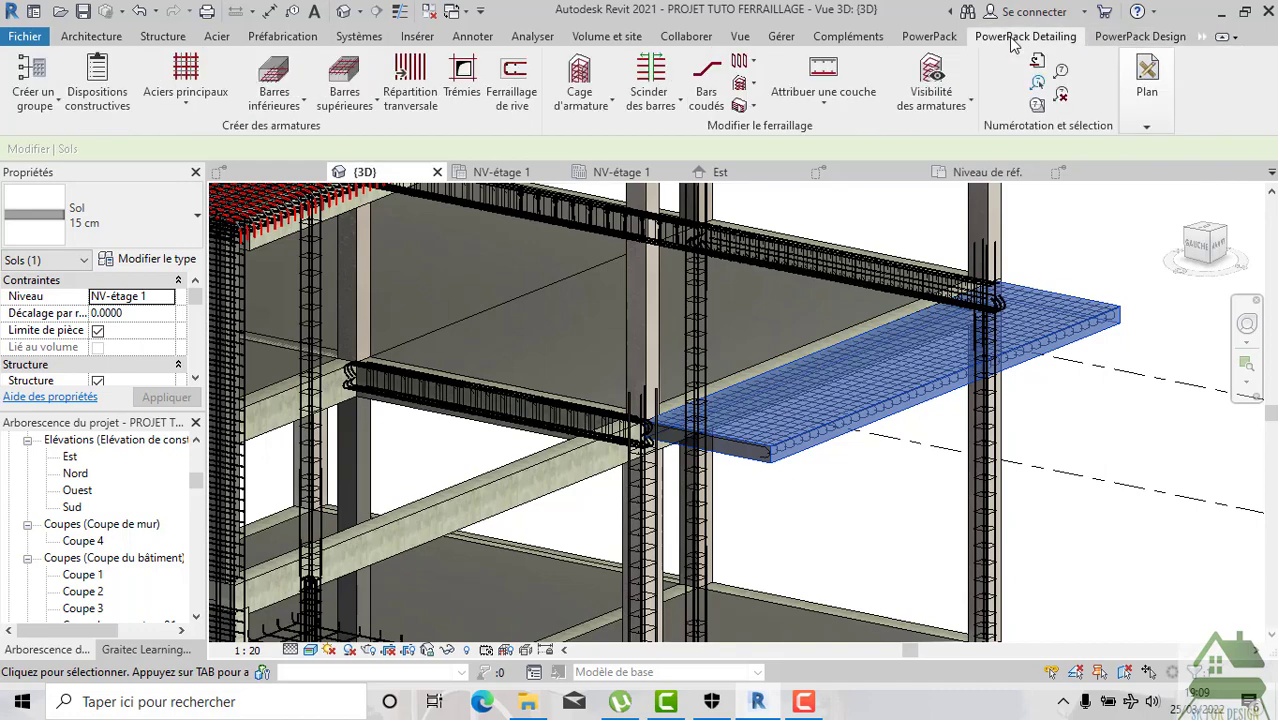
{"action": "left_click", "coordinate": [950, 72]}
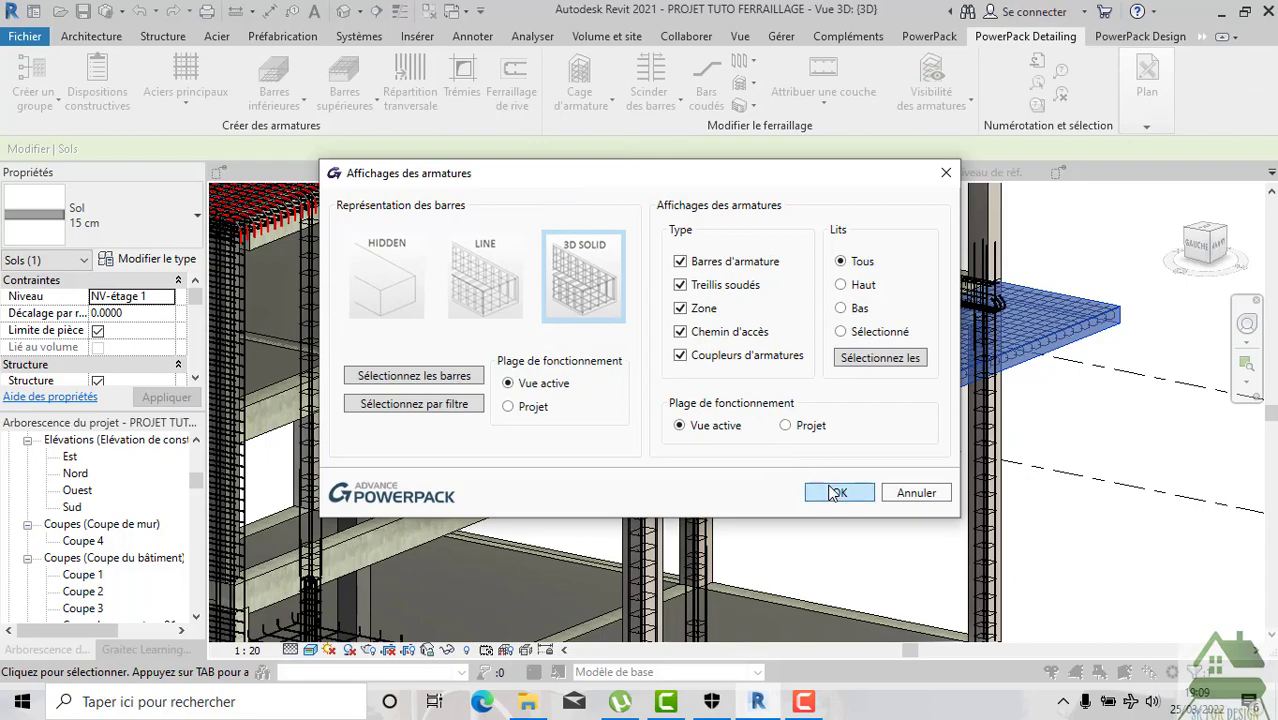
{"action": "left_click", "coordinate": [832, 493]}
{"action": "left_click", "coordinate": [830, 494]}
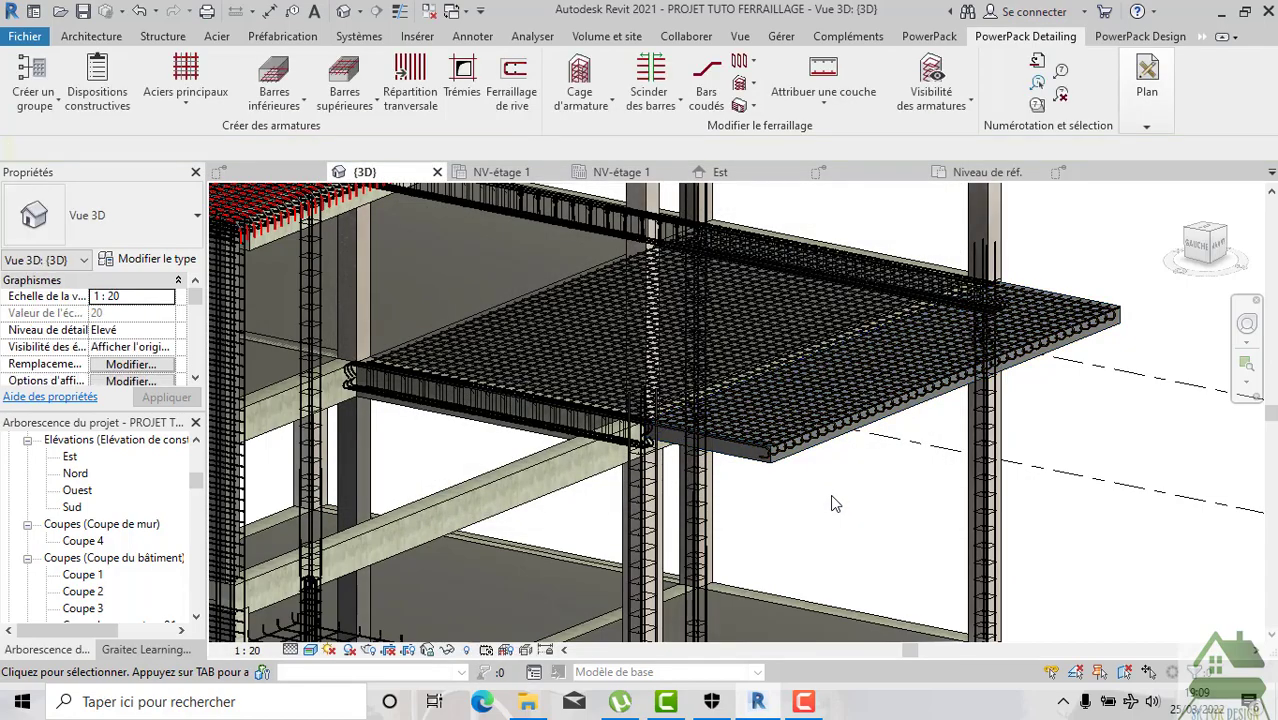
Orbit the model to inspect the solid hooked top bar grid.
{"action": "scroll", "coordinate": [812, 490], "scroll_direction": "up", "scroll_amount": 1}
{"action": "scroll", "coordinate": [812, 490], "scroll_direction": "up", "scroll_amount": 2}
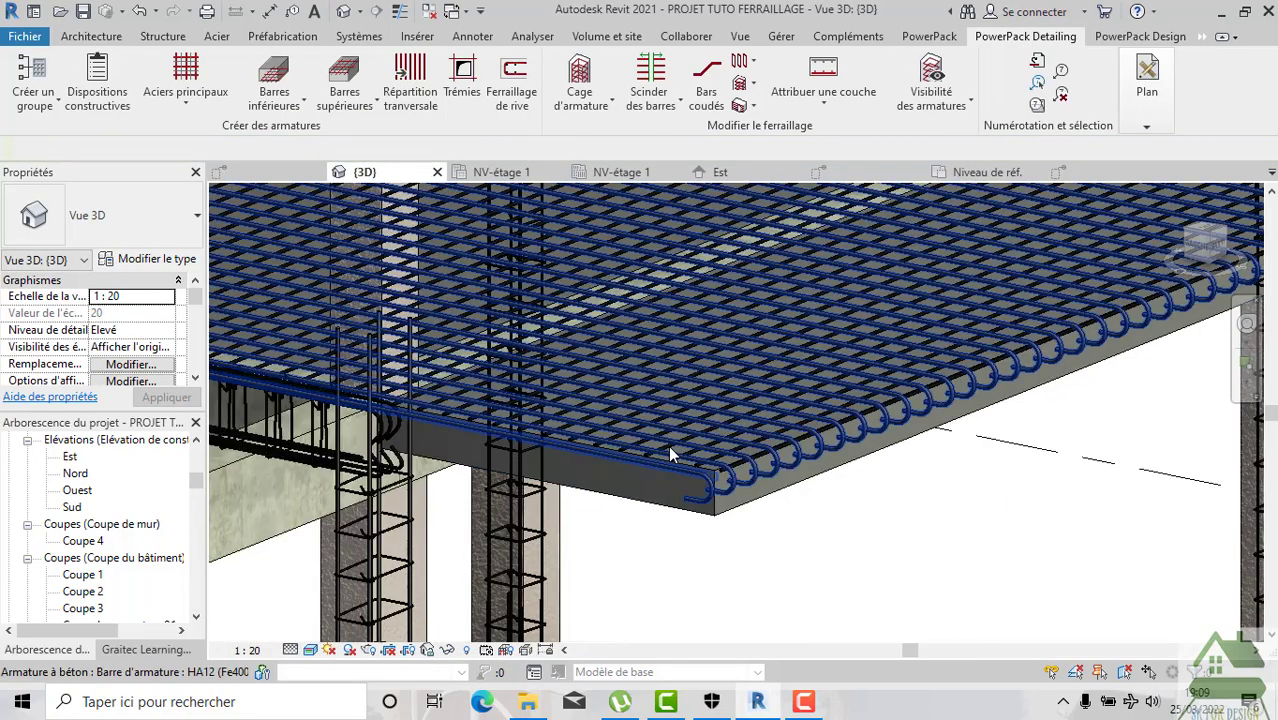
{"action": "scroll", "coordinate": [668, 445], "scroll_direction": "down", "scroll_amount": 2}
{"action": "scroll", "coordinate": [737, 376], "scroll_direction": "down", "scroll_amount": 2}
{"action": "mouse_move", "coordinate": [1160, 265]}
{"action": "middle_mouse_down", "text": "shift"}
{"action": "mouse_move", "coordinate": [849, 279]}
{"action": "mouse_move", "coordinate": [1021, 294]}
{"action": "middle_mouse_up", "text": "shift"}
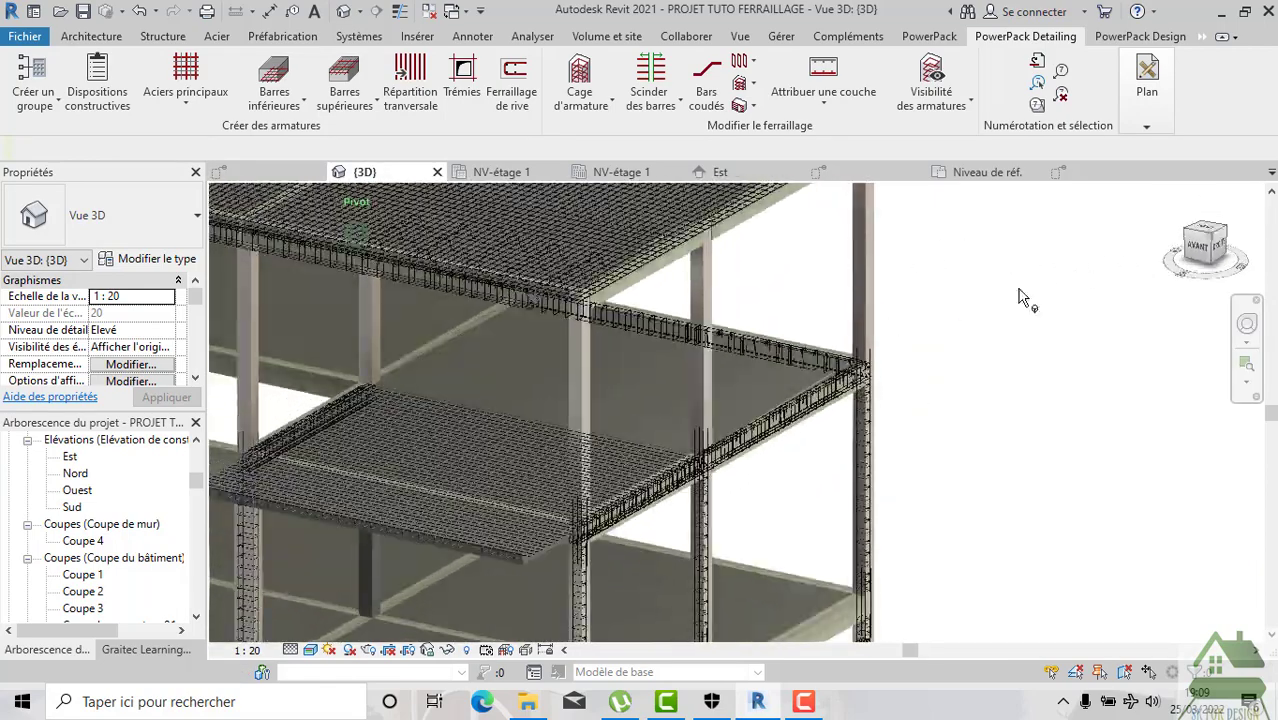
{"action": "middle_click_drag", "start_coordinate": [919, 354], "coordinate": [921, 286], "text": "shift"}
{"action": "scroll", "coordinate": [610, 354], "scroll_direction": "up", "scroll_amount": 2}
{"action": "scroll", "coordinate": [648, 401], "scroll_direction": "up", "scroll_amount": 2}
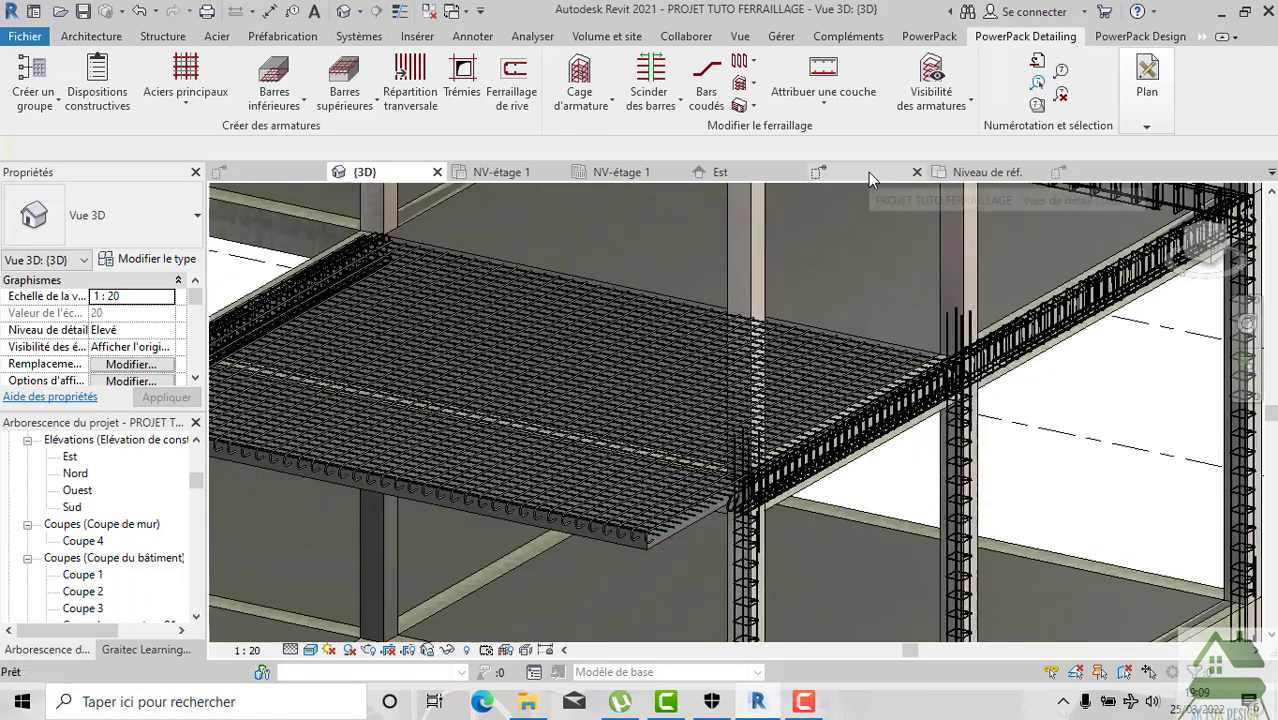
In Détail 14, start placing a new rebar with Structure > Armature.
{"action": "left_click", "coordinate": [868, 172]}
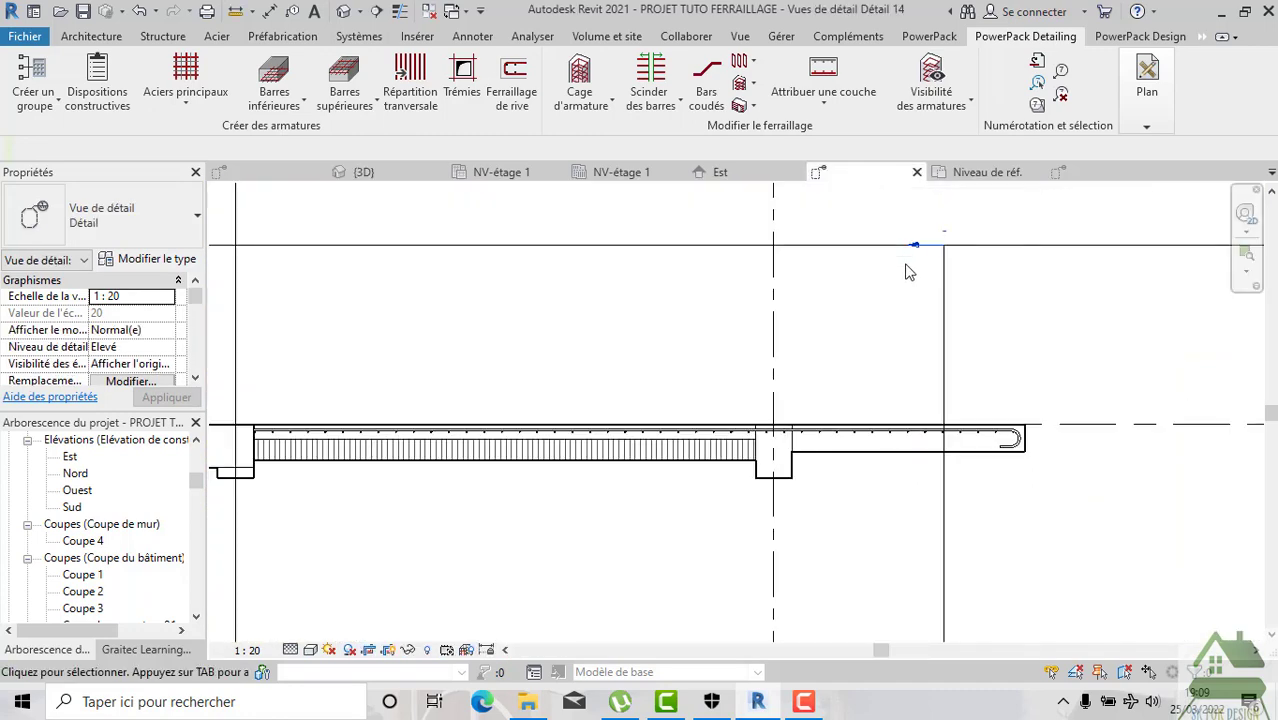
{"action": "scroll", "coordinate": [752, 360], "scroll_direction": "up", "scroll_amount": 2}
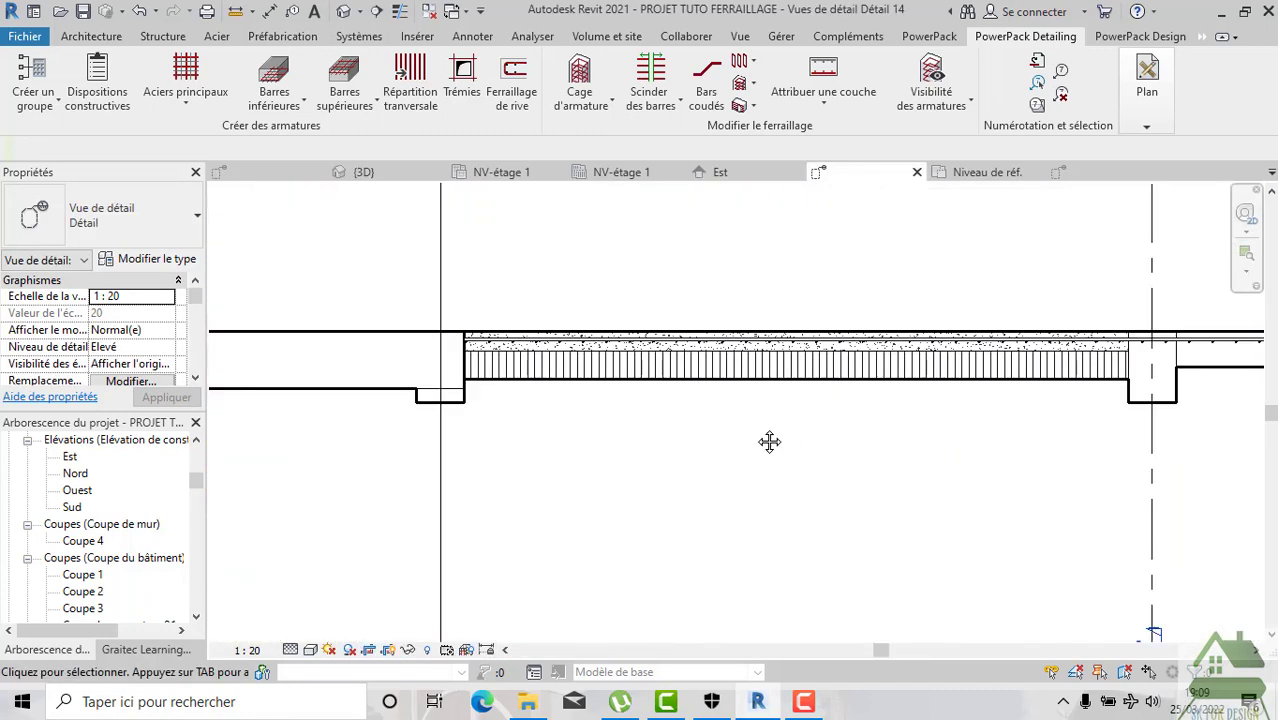
{"action": "scroll", "coordinate": [767, 439], "scroll_direction": "up", "scroll_amount": 2}
{"action": "middle_click_drag", "start_coordinate": [672, 500], "coordinate": [540, 500]}
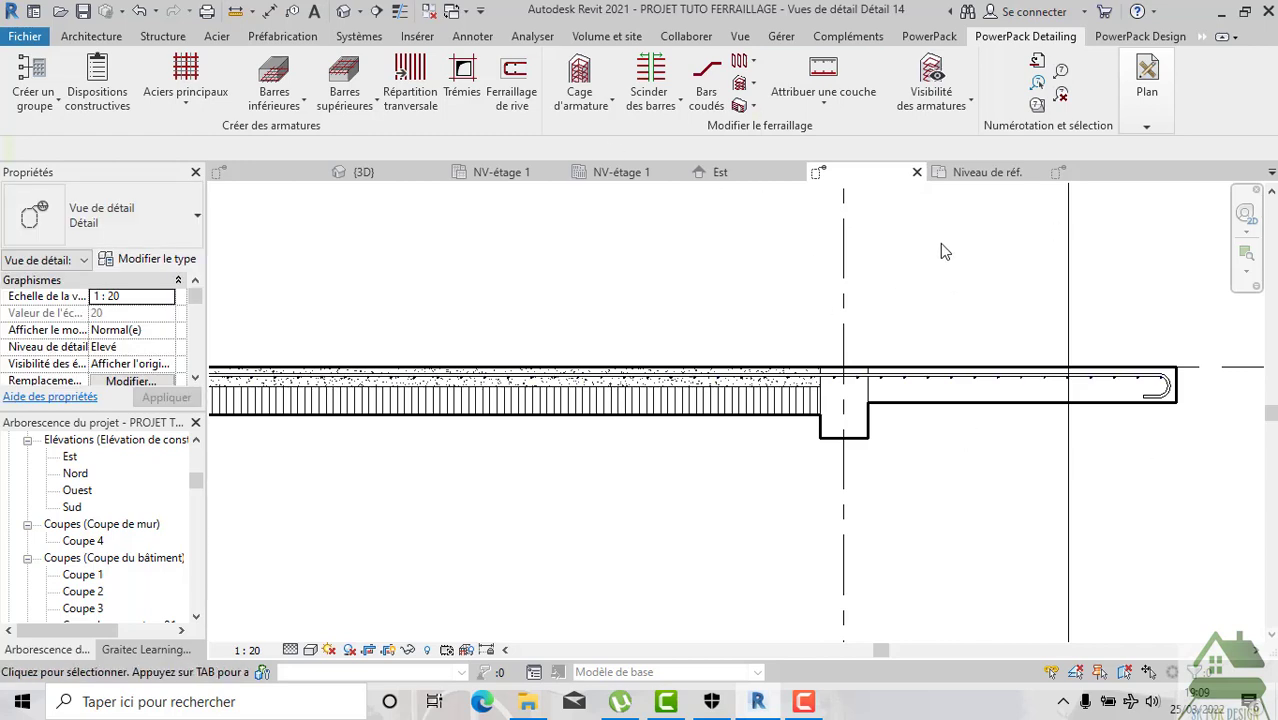
{"action": "scroll", "coordinate": [838, 257], "scroll_direction": "down", "scroll_amount": 1}
{"action": "left_click", "coordinate": [146, 40]}
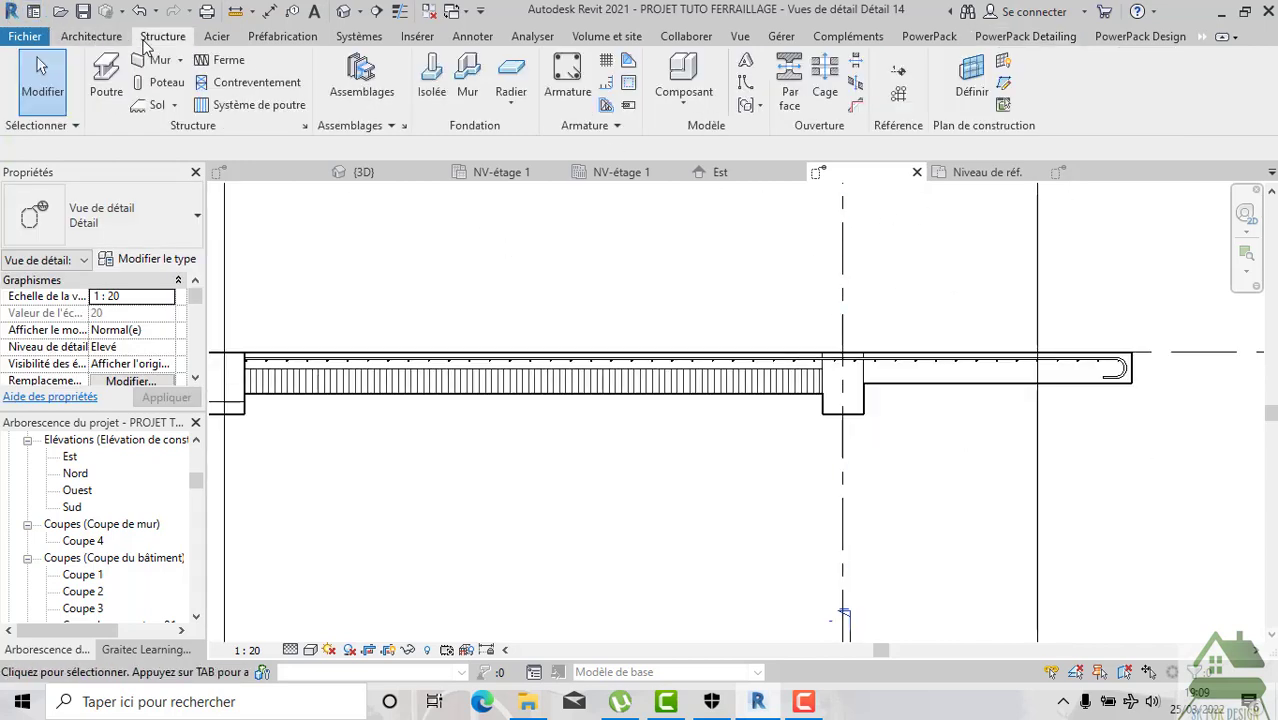
{"action": "left_click", "coordinate": [567, 80]}
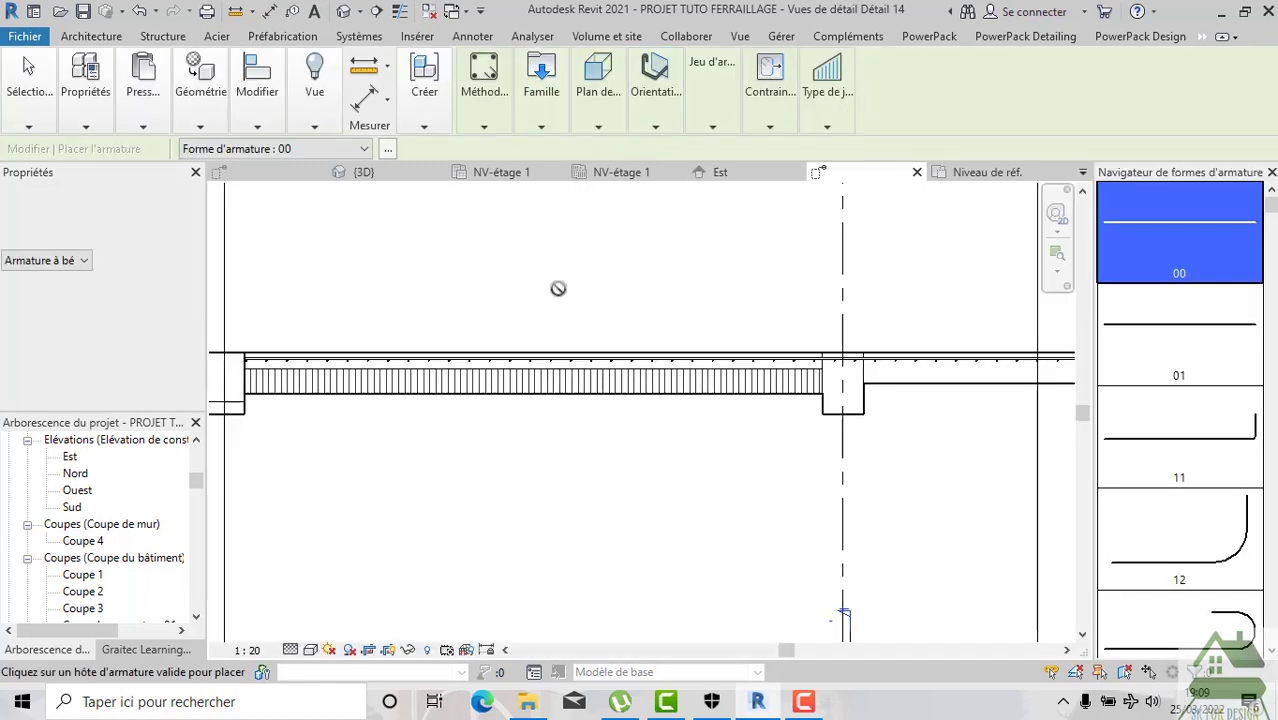
{"action": "scroll", "coordinate": [564, 362], "scroll_direction": "down", "scroll_amount": 1}
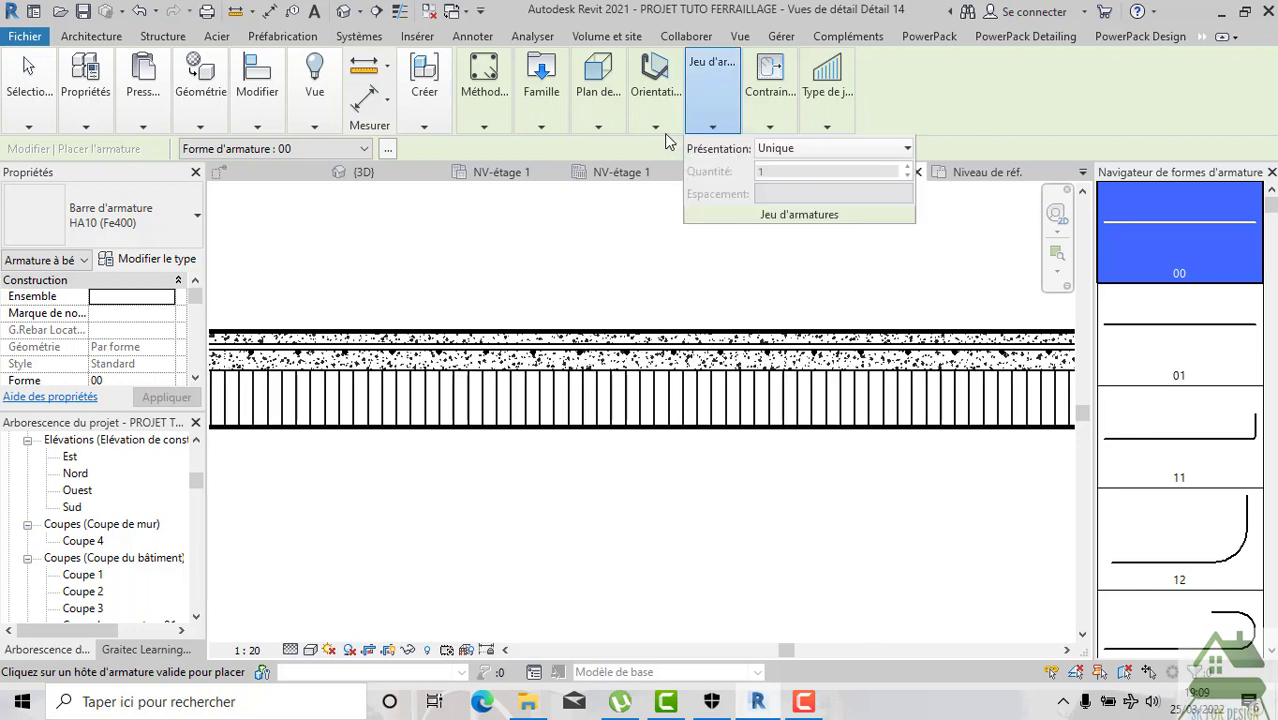
Place an HA10 bar in the slab, perpendicular to cover, on the current work plane.
{"action": "left_click", "coordinate": [843, 172]}
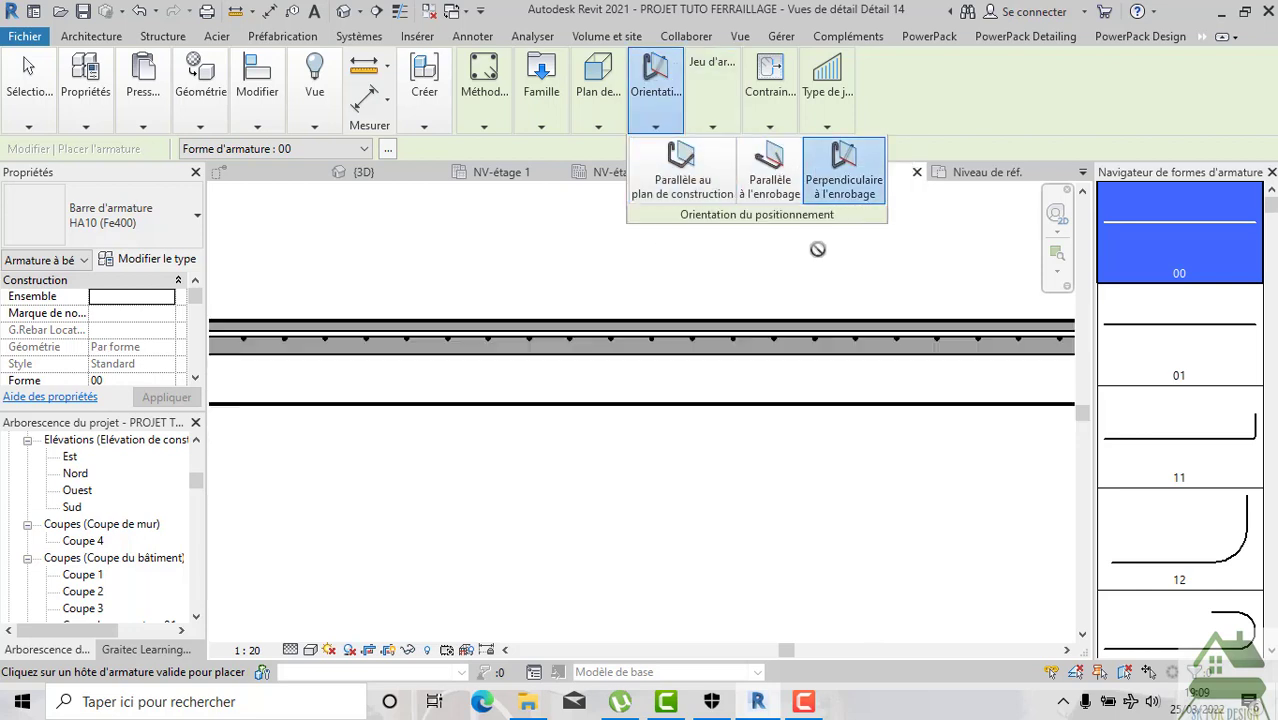
{"action": "left_click", "coordinate": [595, 128]}
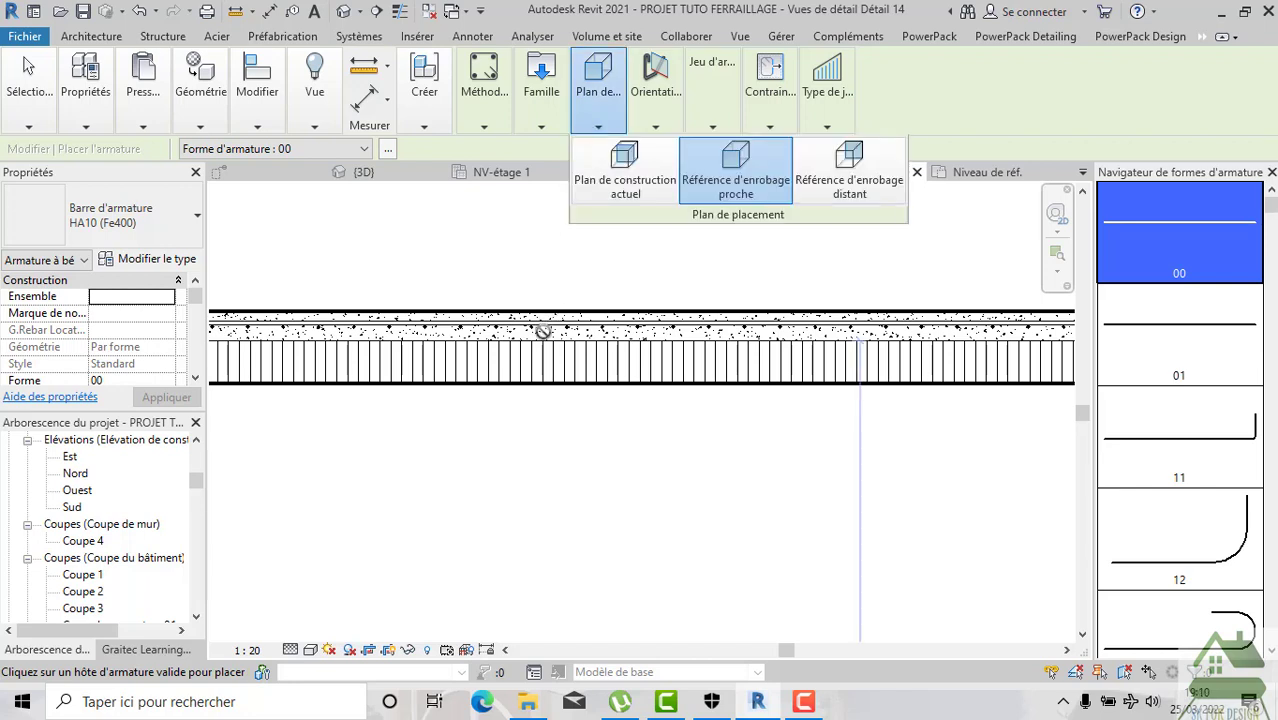
{"action": "left_click", "coordinate": [599, 127]}
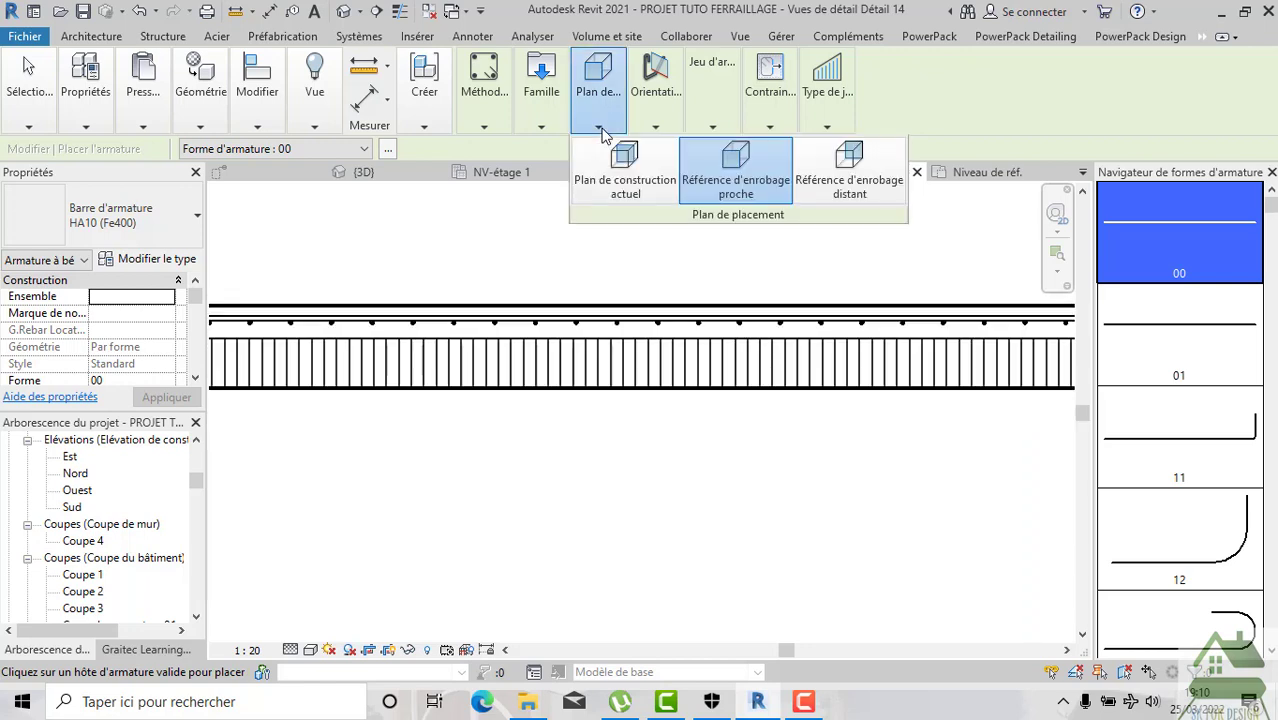
{"action": "left_click", "coordinate": [849, 168]}
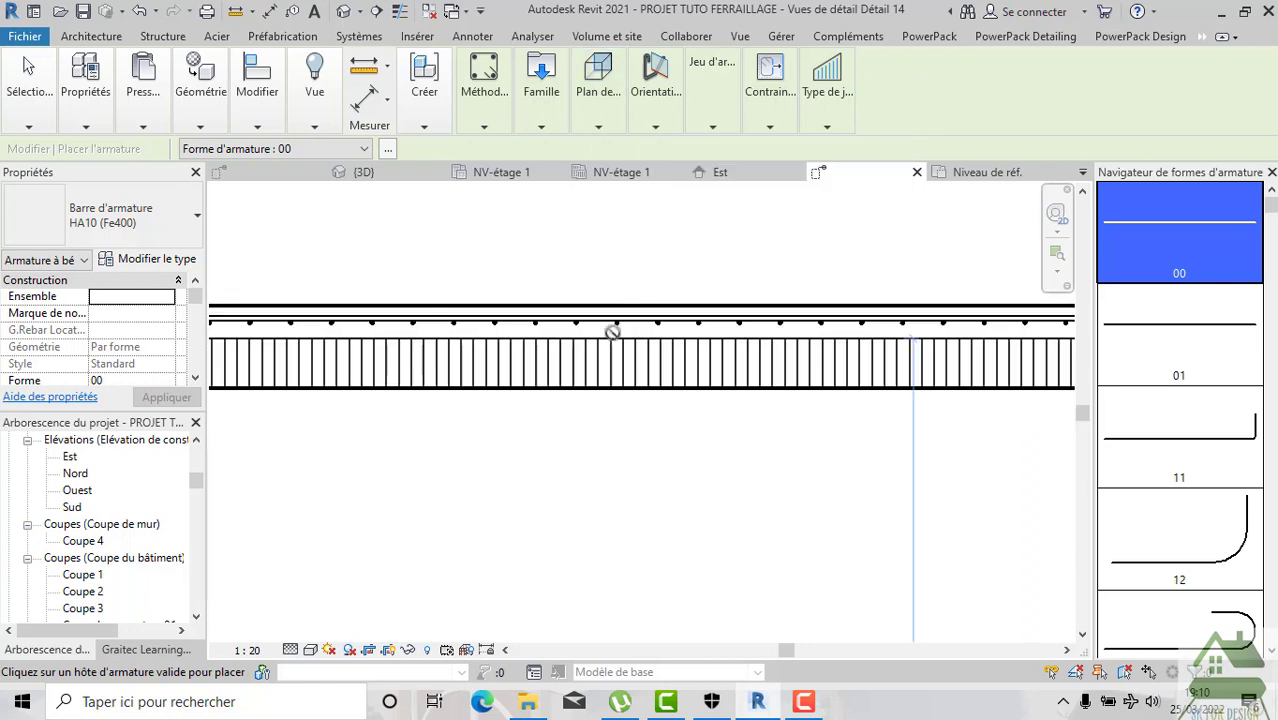
{"action": "left_click", "coordinate": [593, 123]}
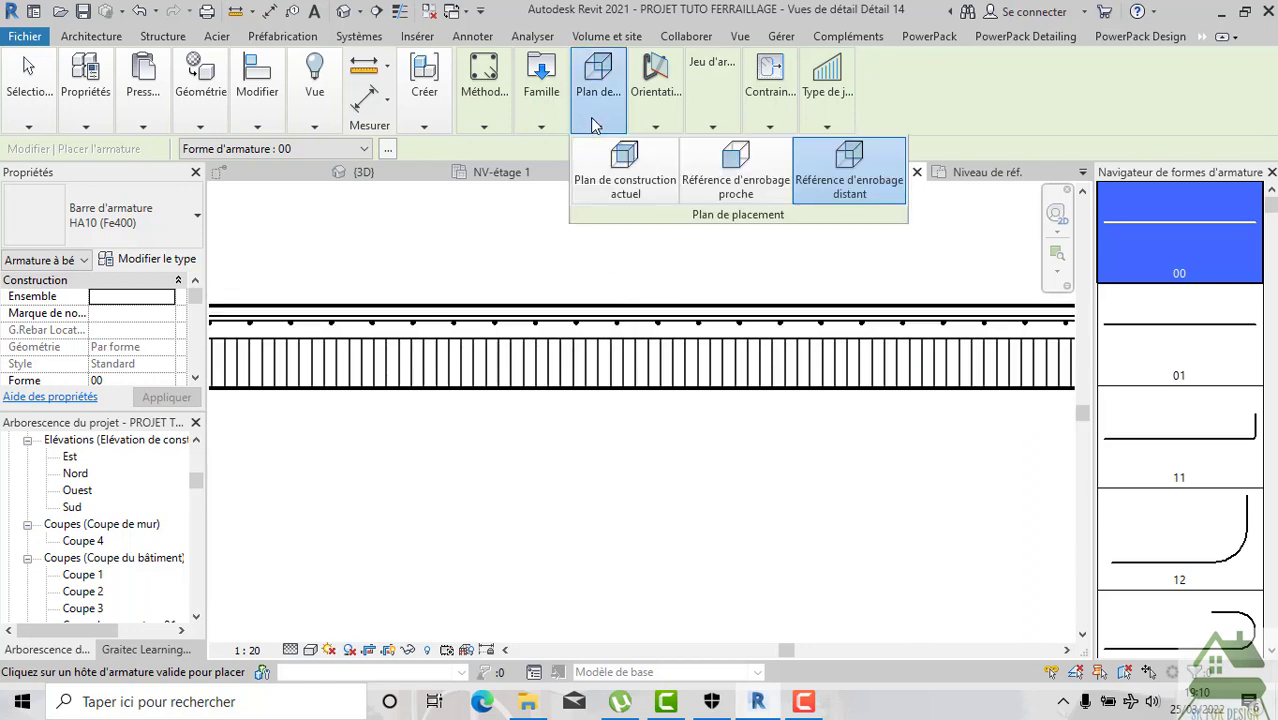
{"action": "left_click", "coordinate": [625, 170]}
{"action": "scroll", "coordinate": [558, 338], "scroll_direction": "up", "scroll_amount": 3}
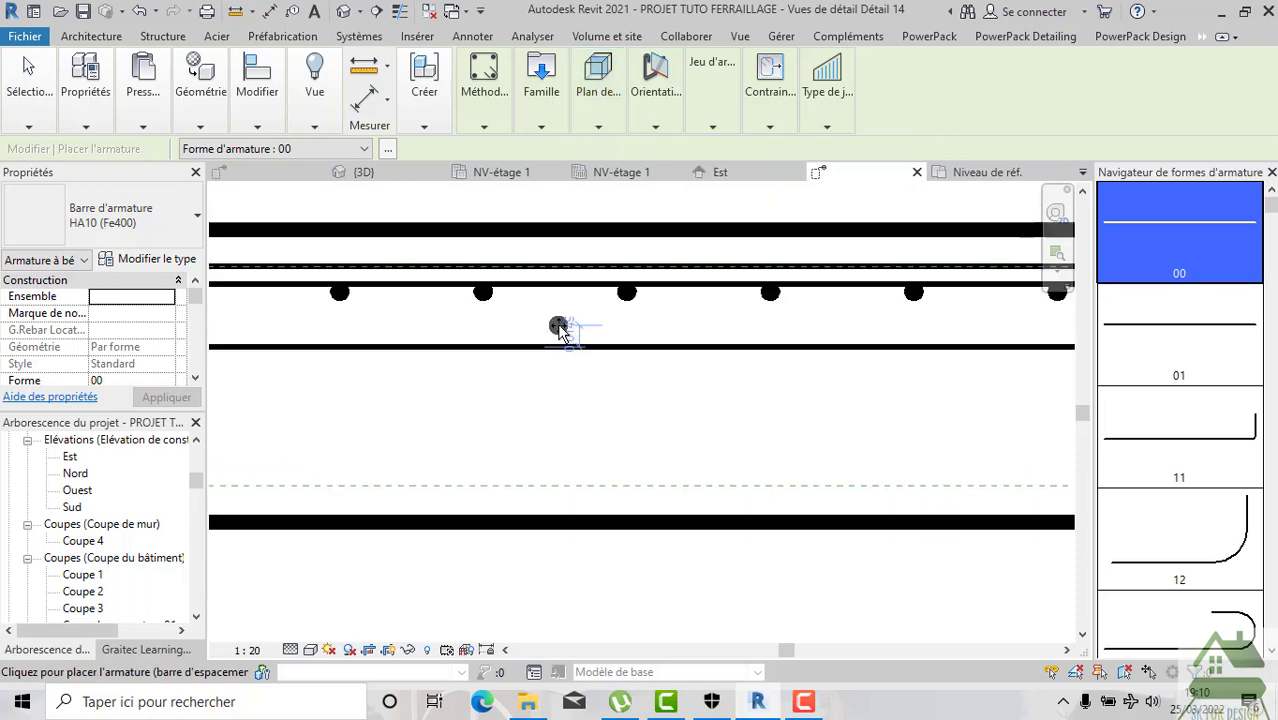
{"action": "left_click", "coordinate": [563, 330]}
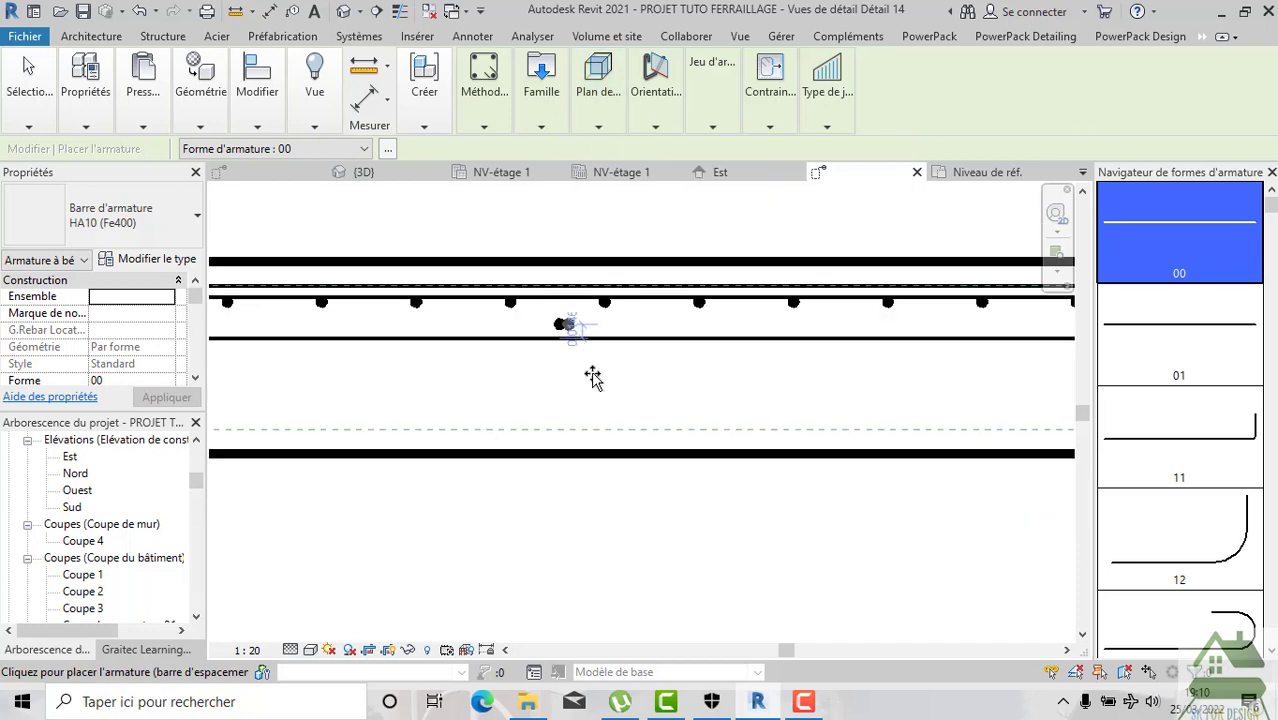
{"action": "key", "text": "Escape"}
Review the new HA10 bar's layout, then start placing another Armature bar.
{"action": "left_click", "coordinate": [574, 368]}
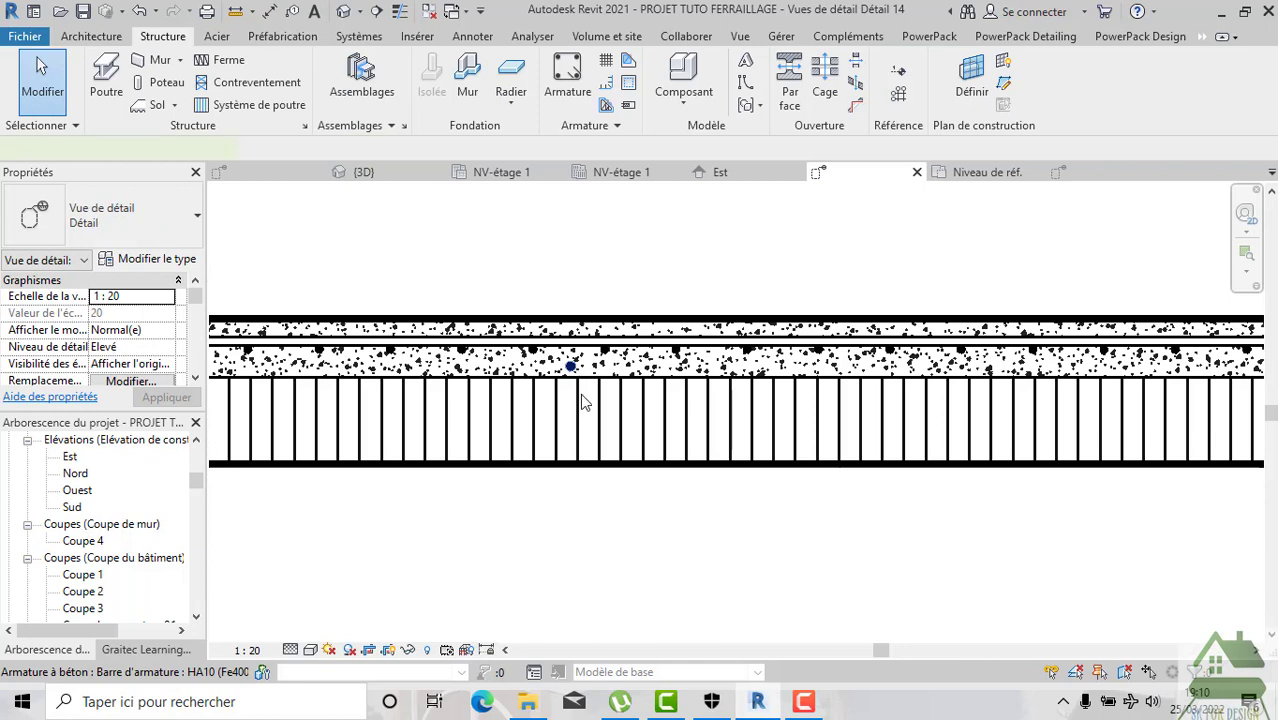
{"action": "mouse_move", "coordinate": [802, 92]}
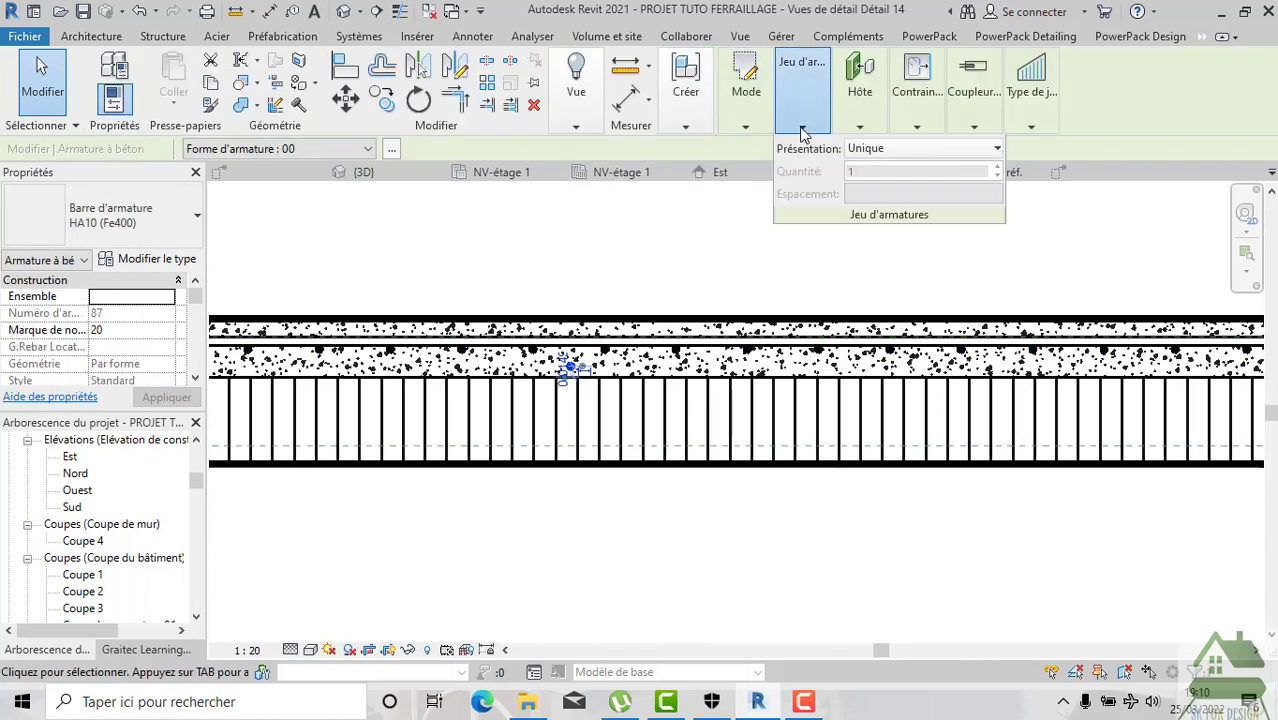
{"action": "left_click", "coordinate": [857, 151]}
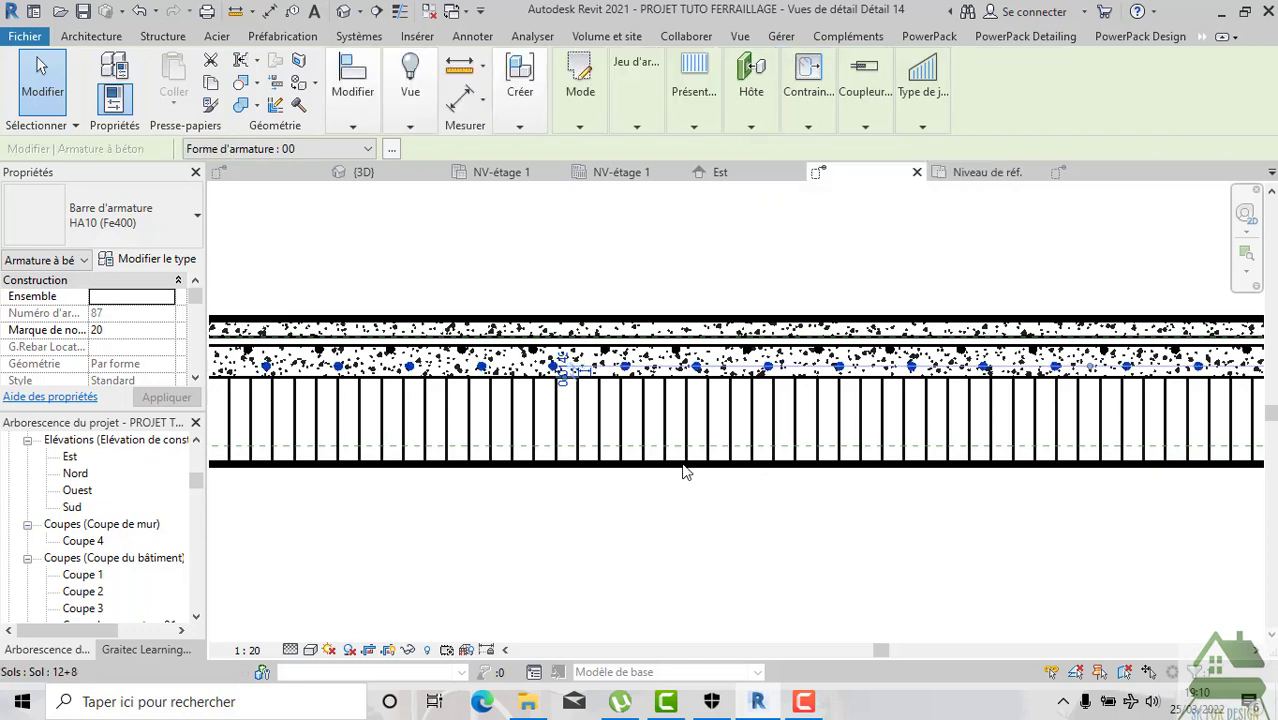
{"action": "scroll", "coordinate": [673, 317], "scroll_direction": "down", "scroll_amount": 3}
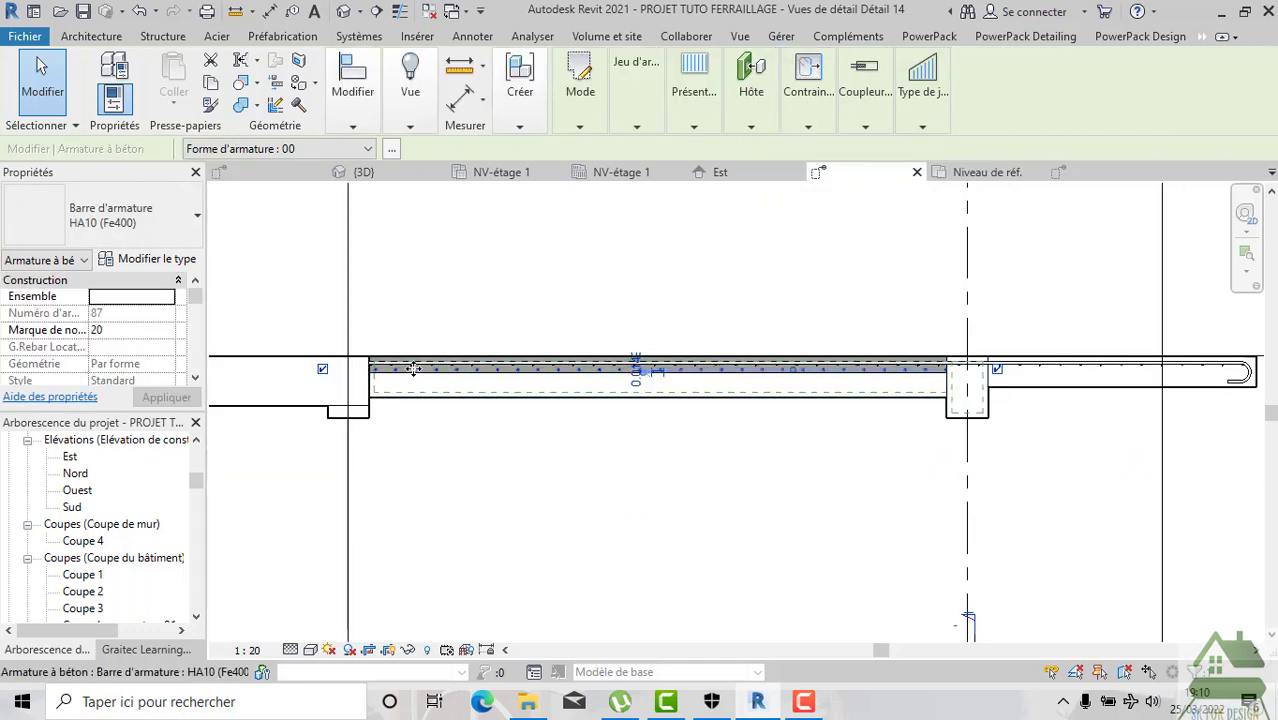
{"action": "scroll", "coordinate": [479, 314], "scroll_direction": "up", "scroll_amount": 3}
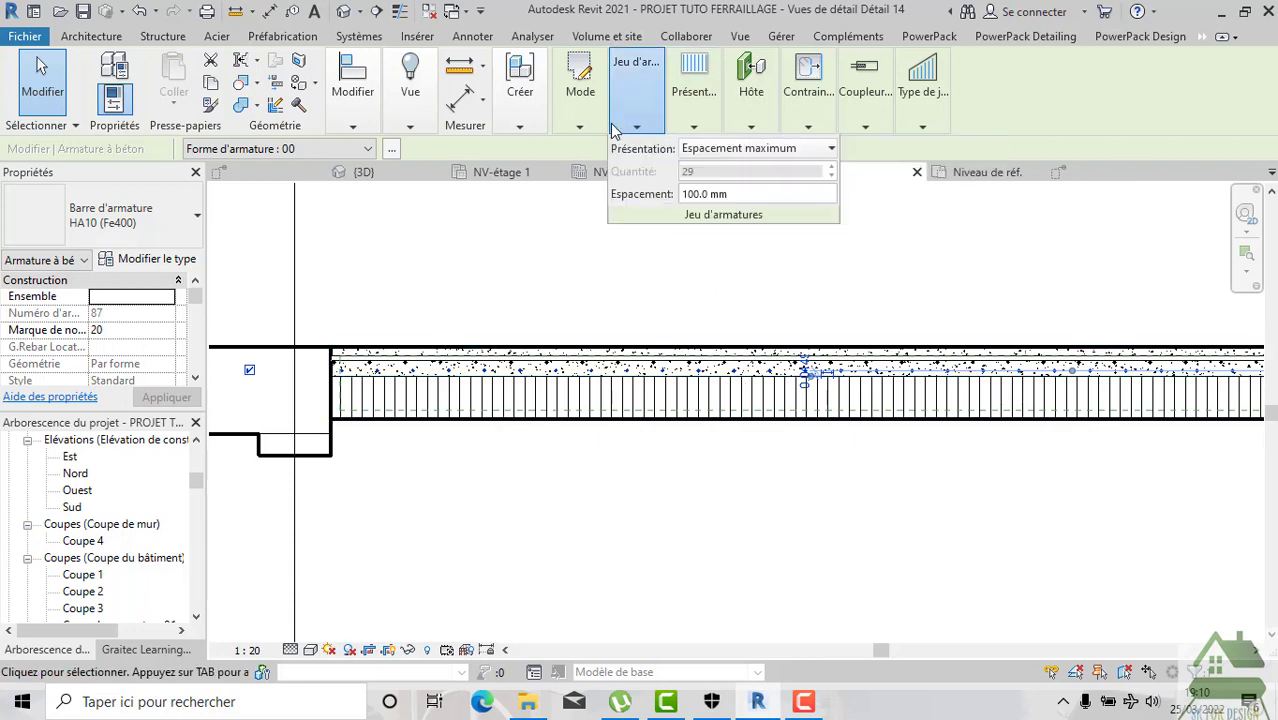
{"action": "mouse_move", "coordinate": [751, 92]}
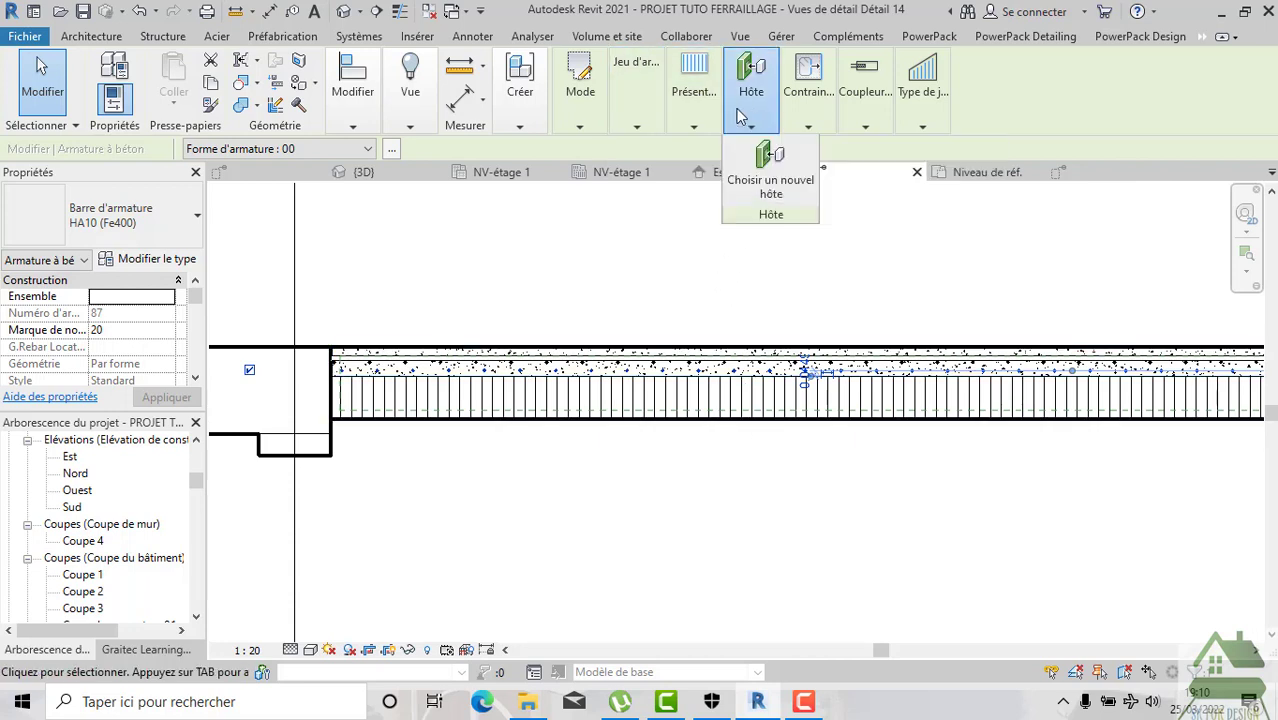
{"action": "left_click", "coordinate": [162, 36]}
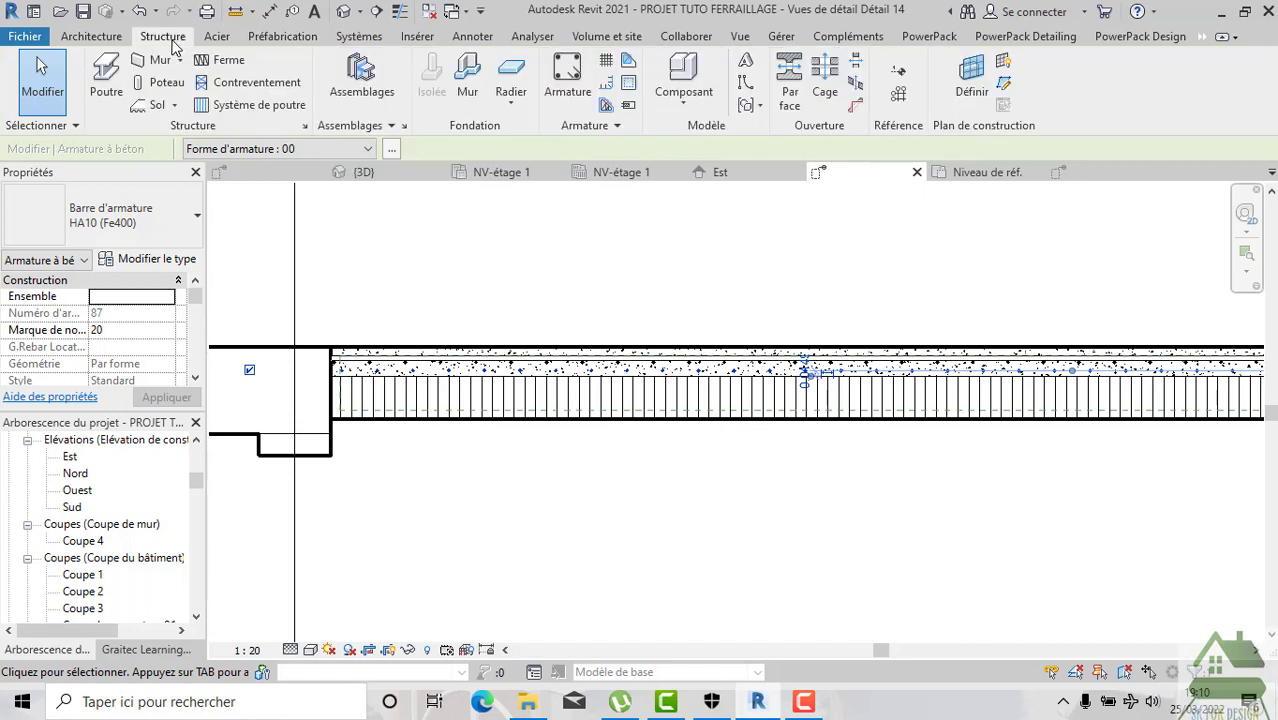
{"action": "left_click", "coordinate": [567, 80]}
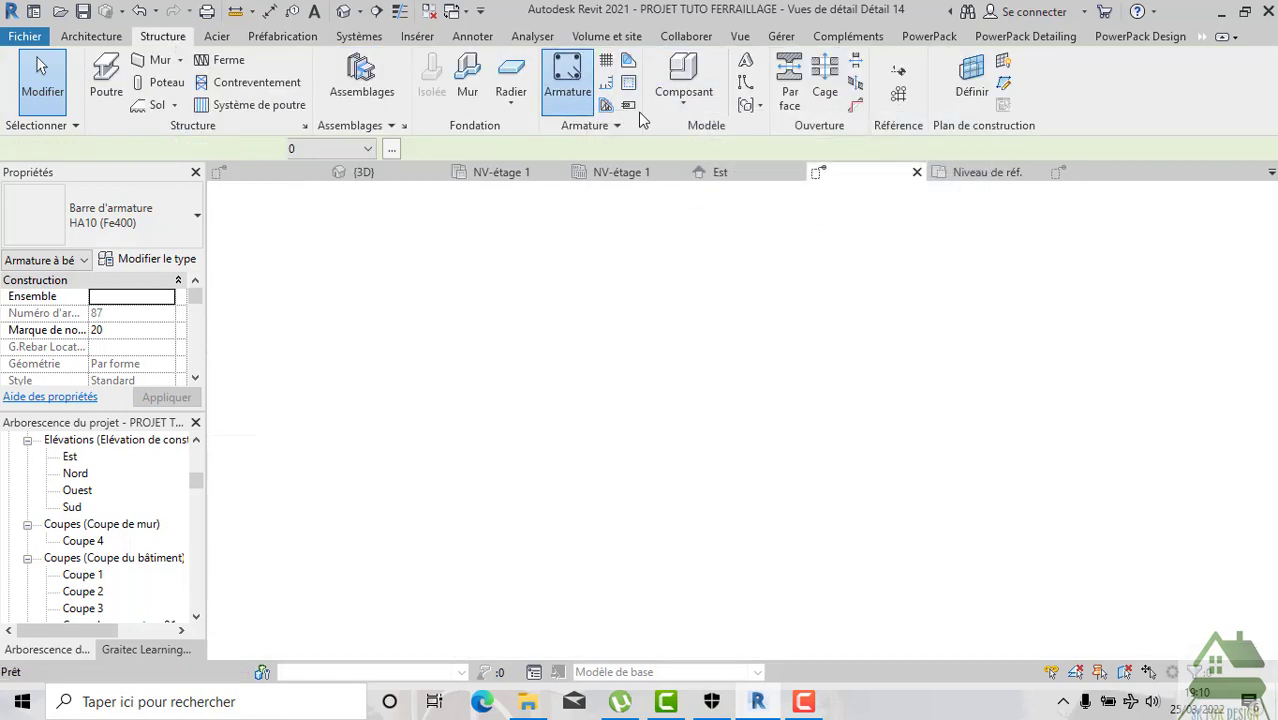
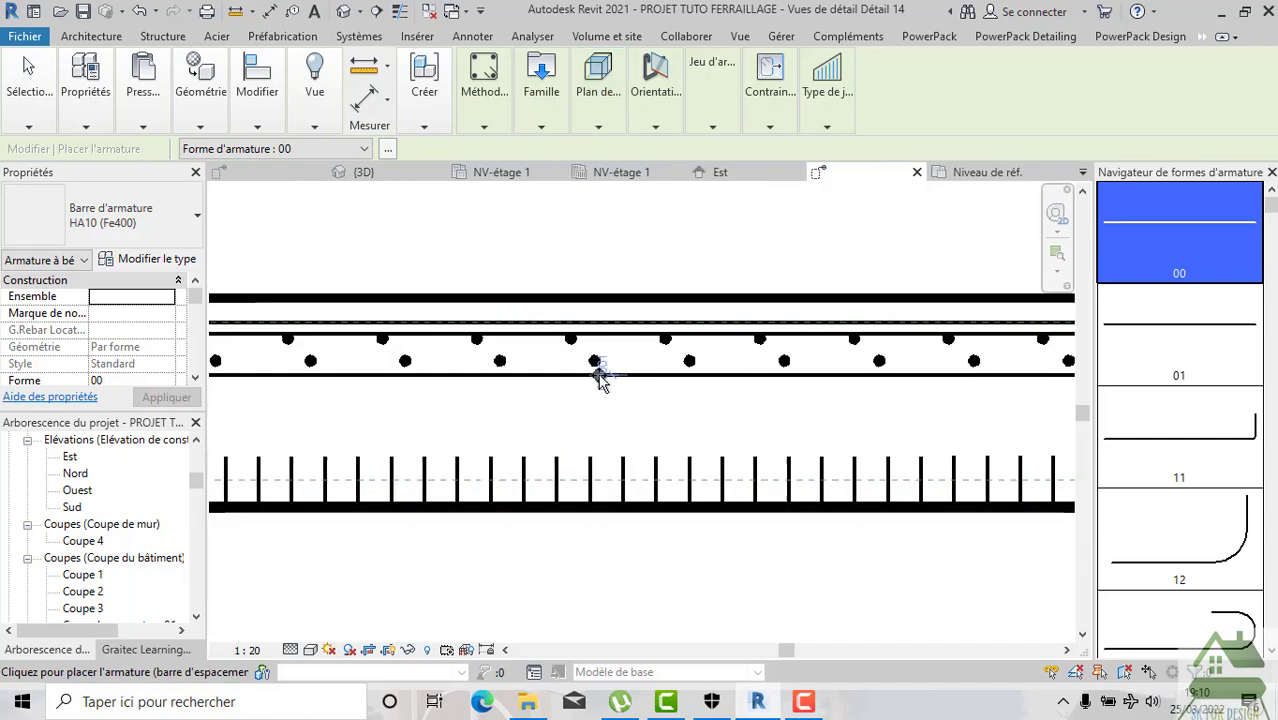
Place the distributed HA10 bar set across the slab section and exit the rebar tool.
{"action": "left_click", "coordinate": [588, 409]}
{"action": "key", "text": "Escape"}
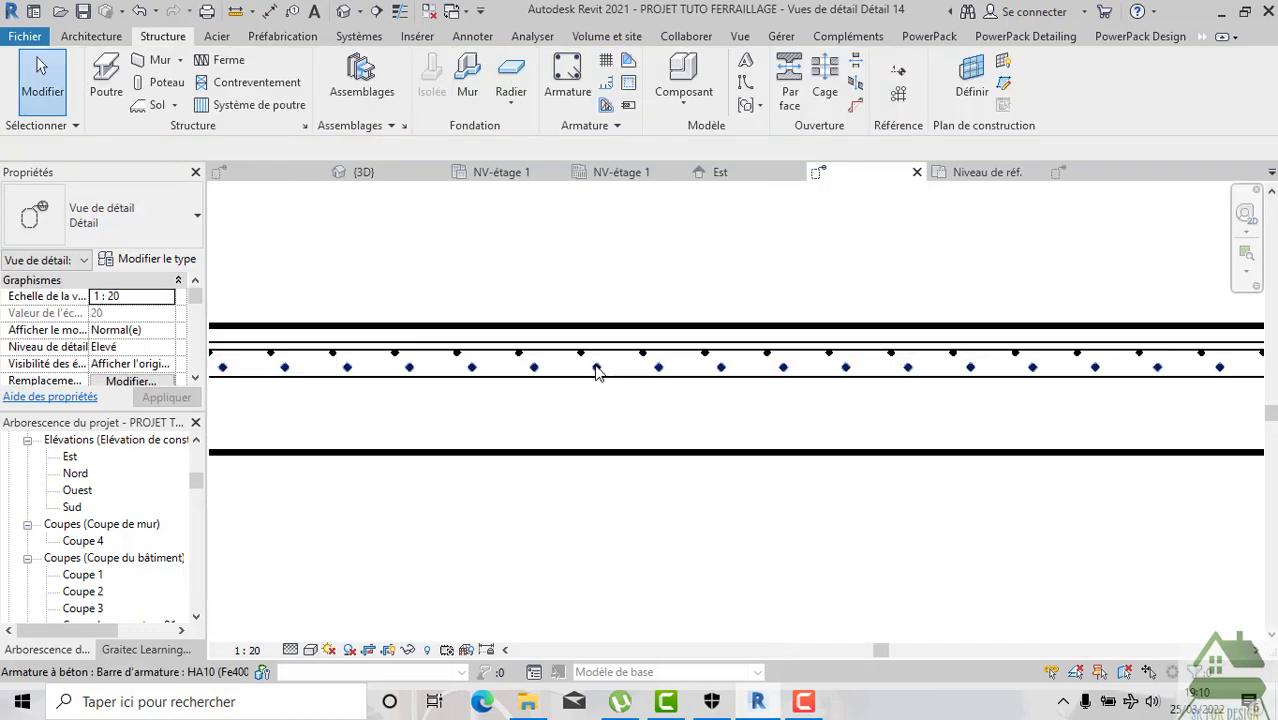
{"action": "scroll", "coordinate": [600, 368], "scroll_direction": "up", "scroll_amount": 3}
{"action": "scroll", "coordinate": [600, 368], "scroll_direction": "down", "scroll_amount": 3}
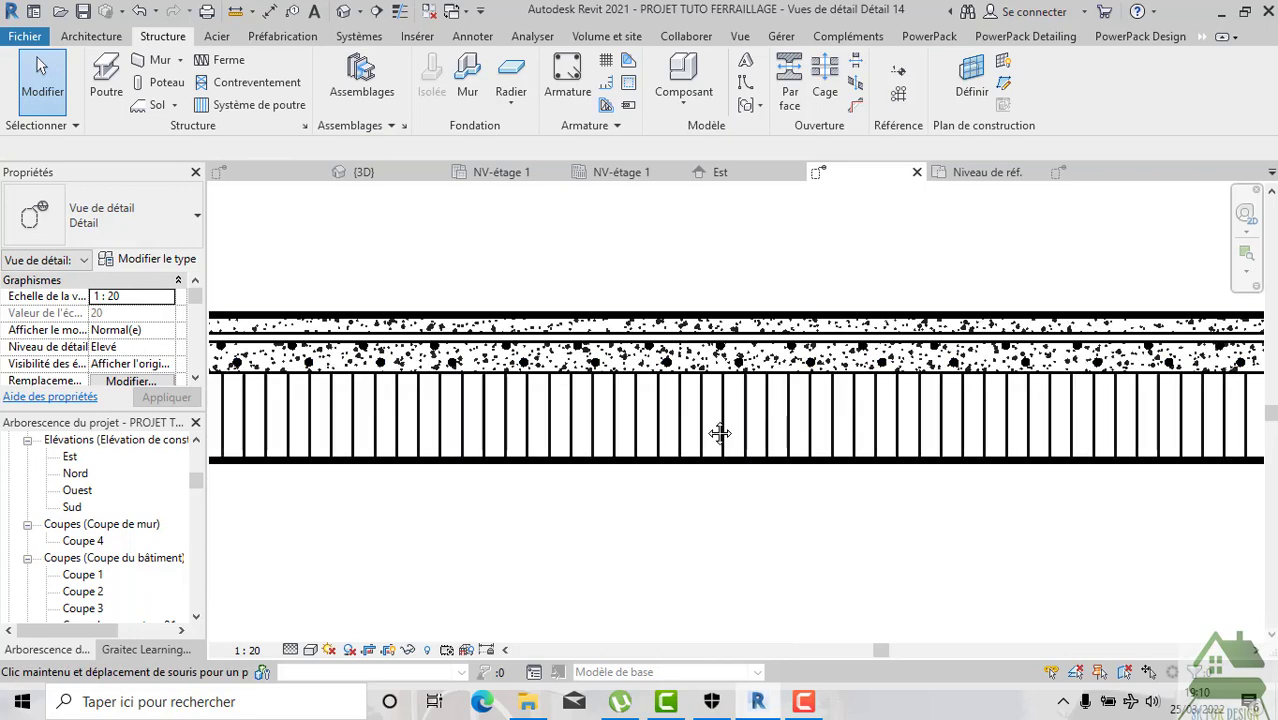
{"action": "scroll", "coordinate": [821, 456], "scroll_direction": "up", "scroll_amount": 2}
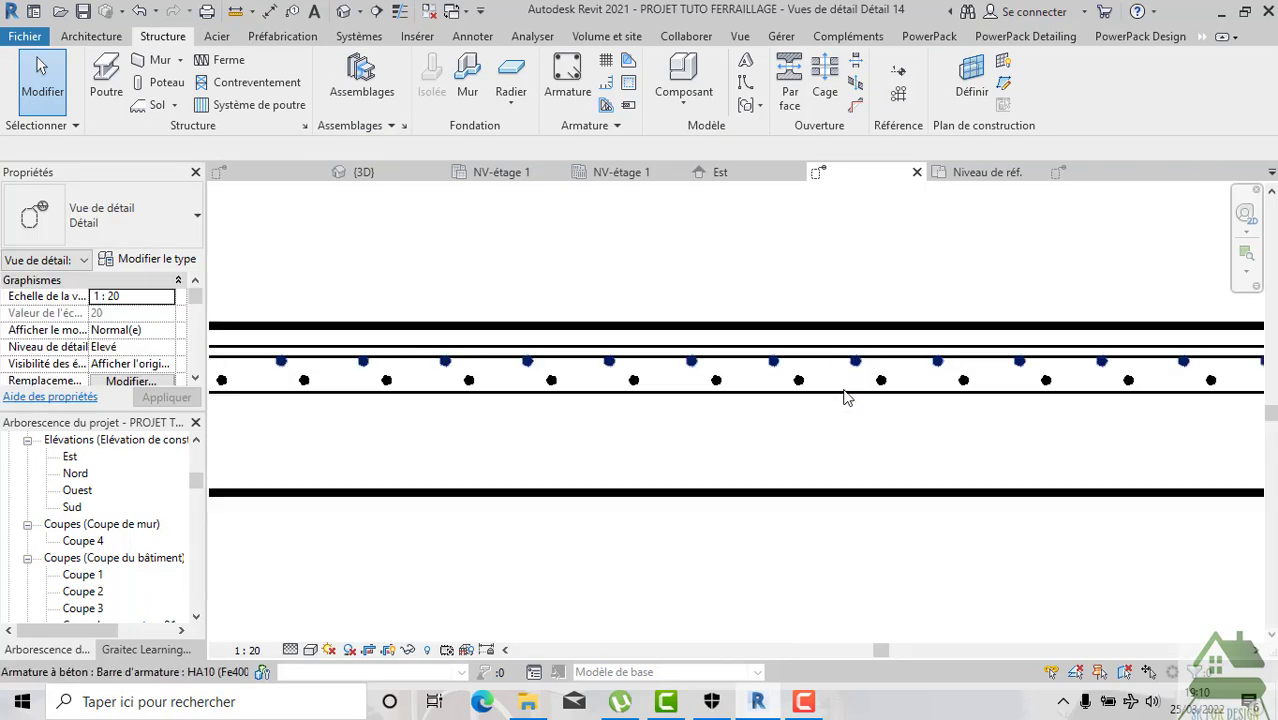
Select a placed HA10 bar set to inspect its properties, then deselect it and zoom out.
{"action": "left_click", "coordinate": [880, 395]}
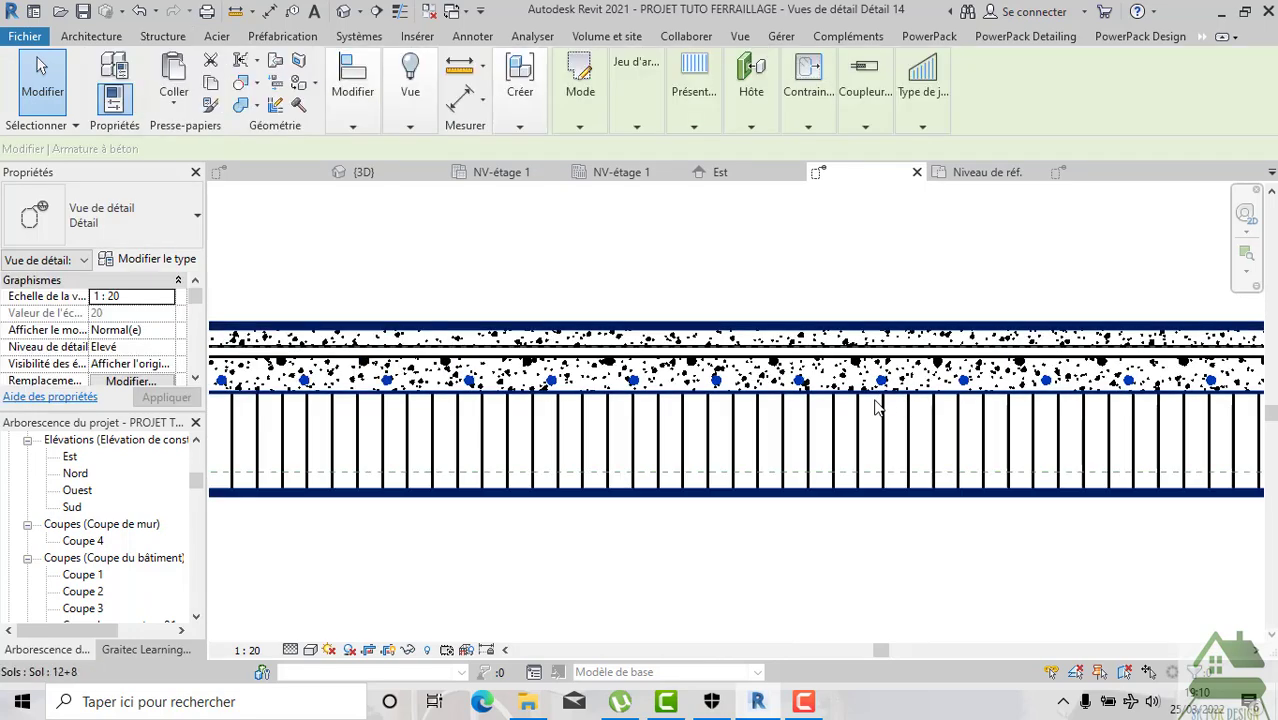
{"action": "scroll", "coordinate": [876, 400], "scroll_direction": "up", "scroll_amount": 1}
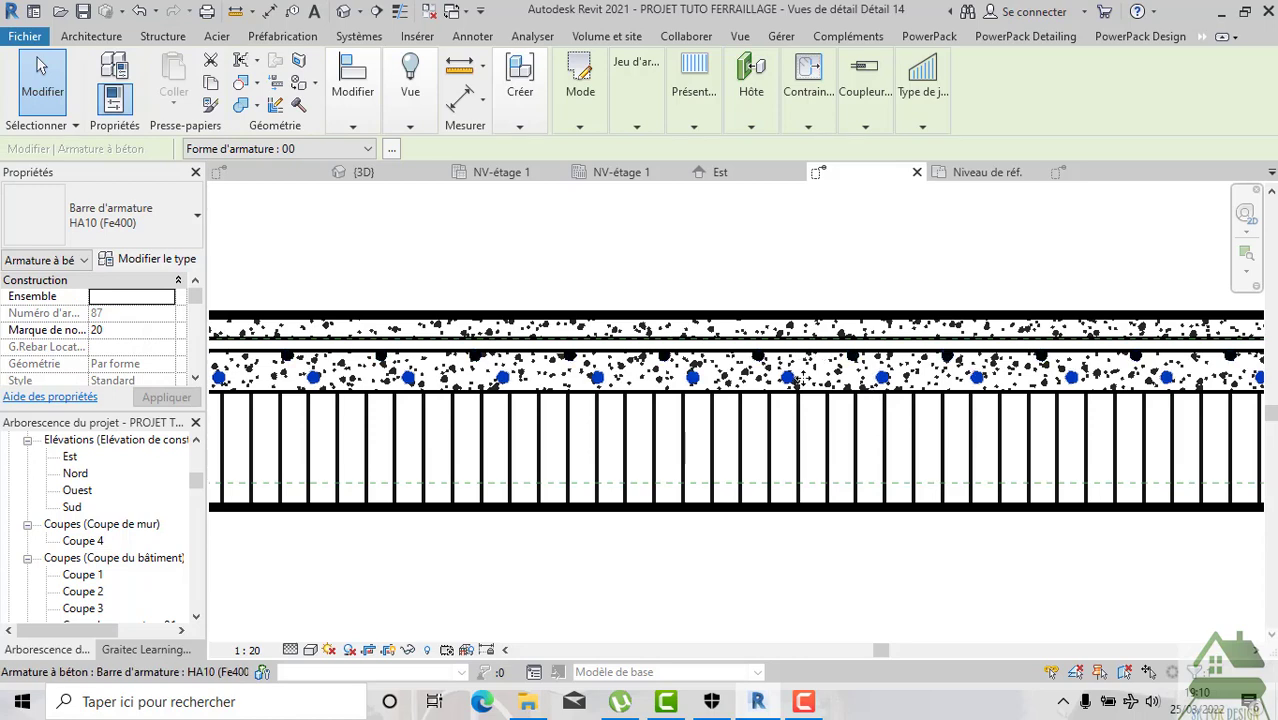
{"action": "key", "text": "Escape"}
{"action": "scroll", "coordinate": [686, 340], "scroll_direction": "down", "scroll_amount": 3}
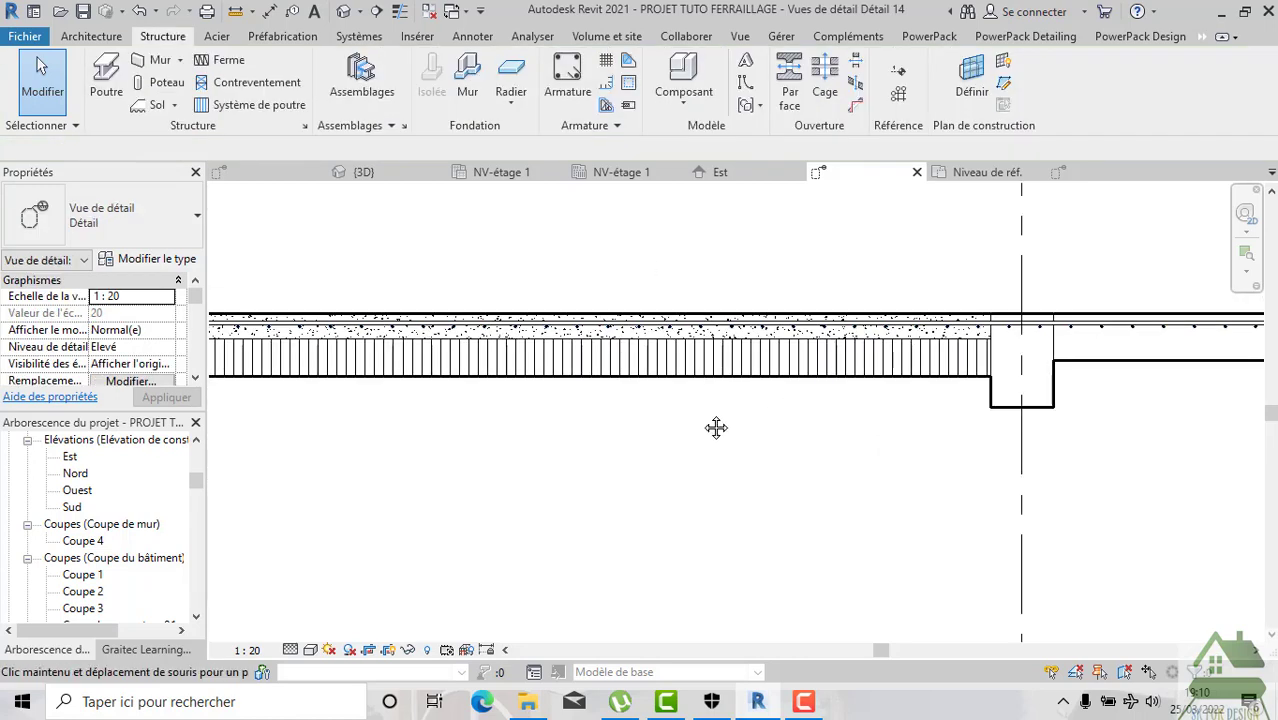
{"action": "scroll", "coordinate": [713, 428], "scroll_direction": "down", "scroll_amount": 1}
{"action": "scroll", "coordinate": [742, 440], "scroll_direction": "down", "scroll_amount": 1}
{"action": "scroll", "coordinate": [740, 442], "scroll_direction": "down", "scroll_amount": 1}
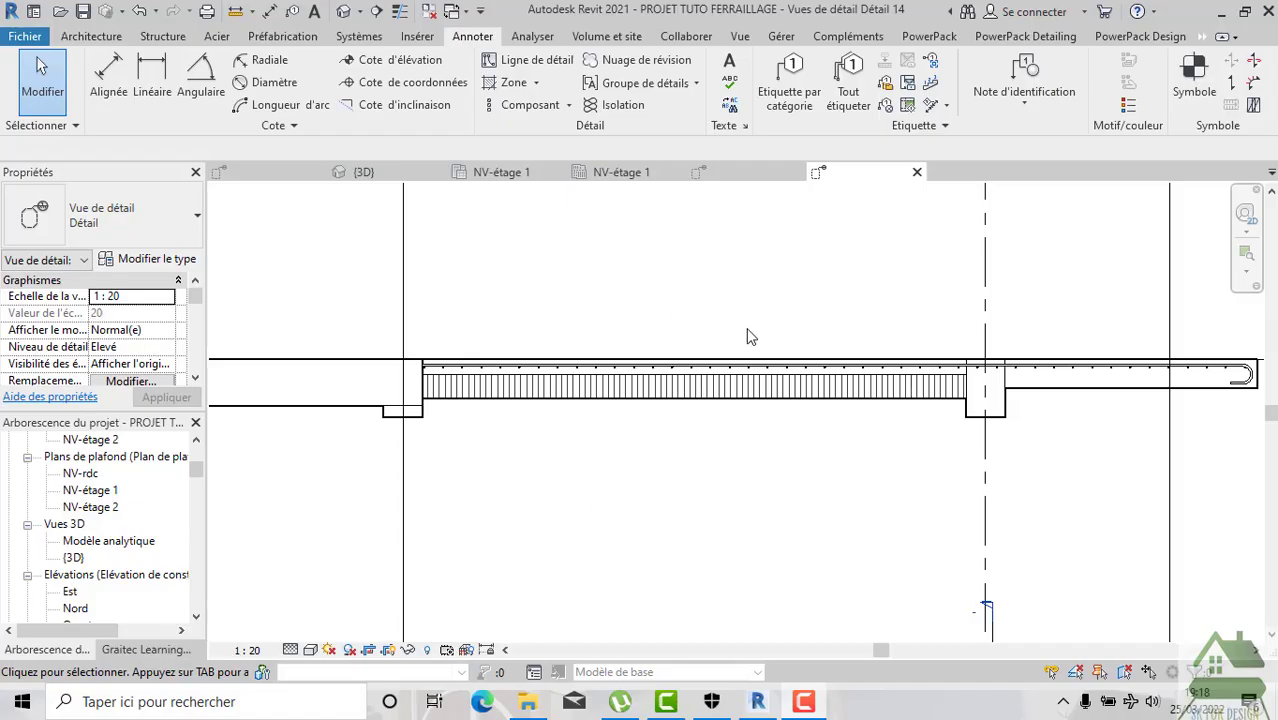
Browse from Libraries into France > Eléments de détail > Architecture > Poutrelles et entrevous.
{"action": "left_click", "coordinate": [530, 702]}
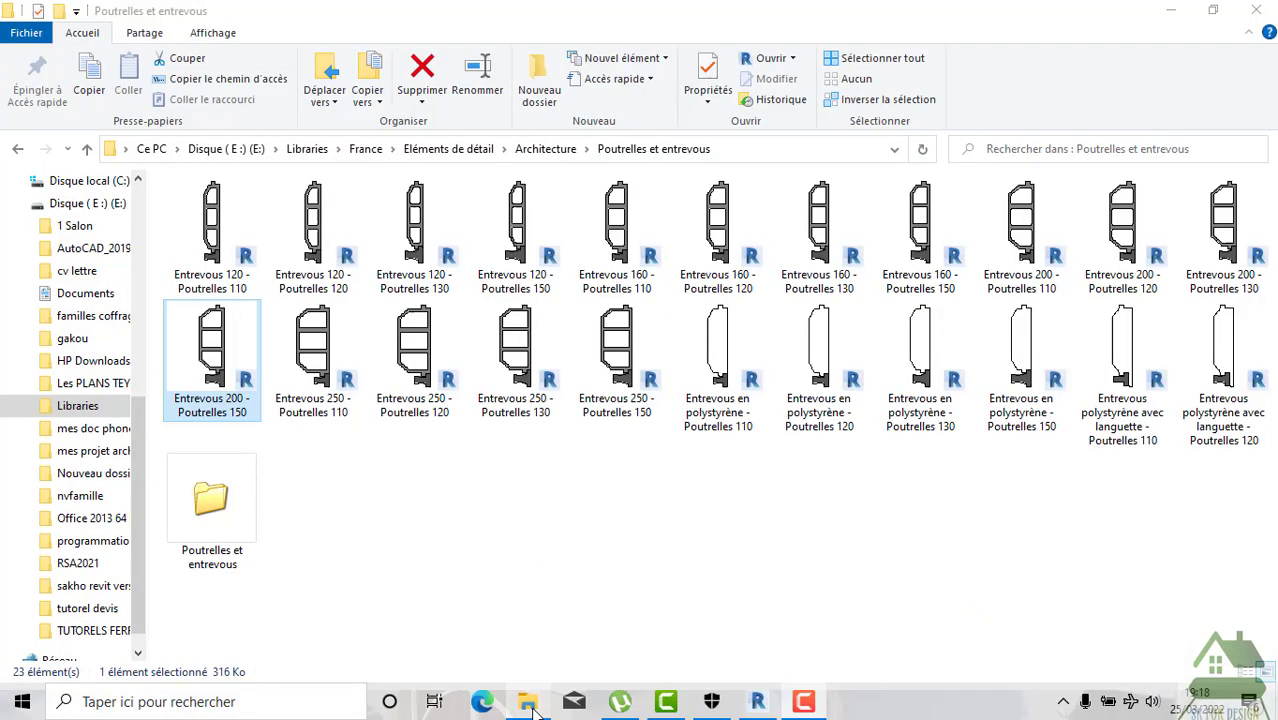
{"action": "left_click", "coordinate": [19, 150]}
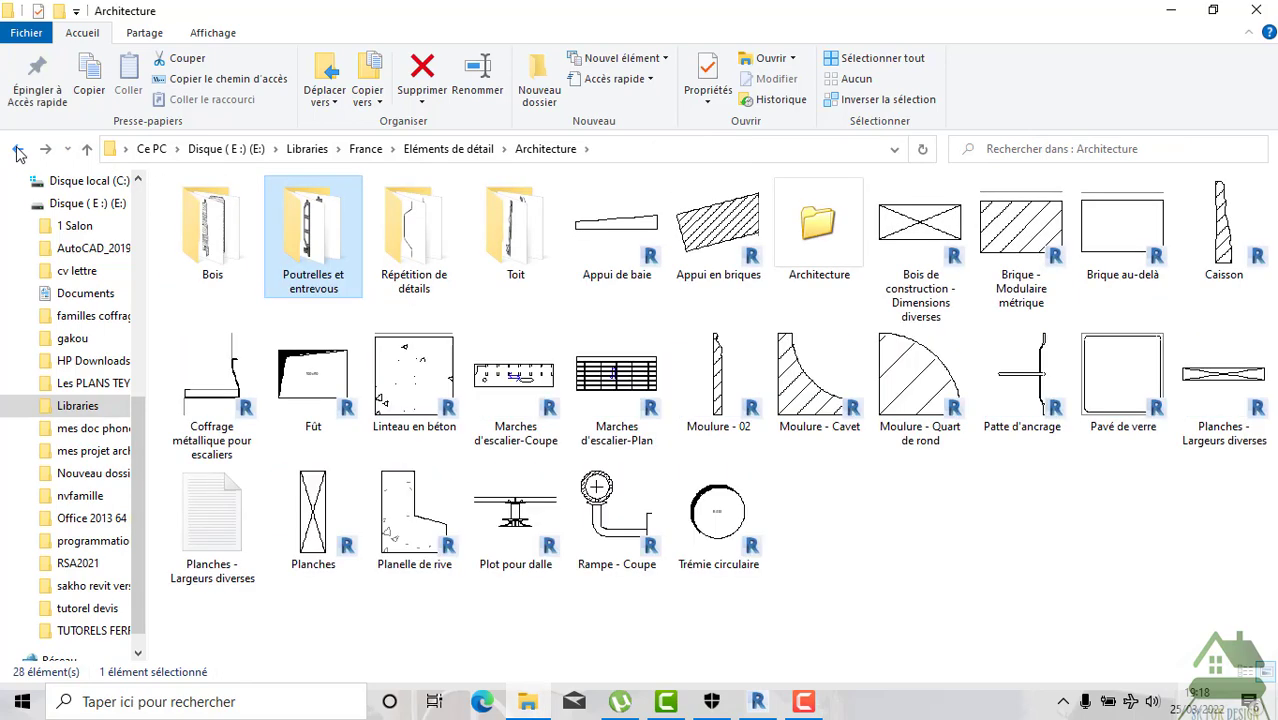
{"action": "left_click", "coordinate": [19, 150]}
{"action": "left_click", "coordinate": [19, 150]}
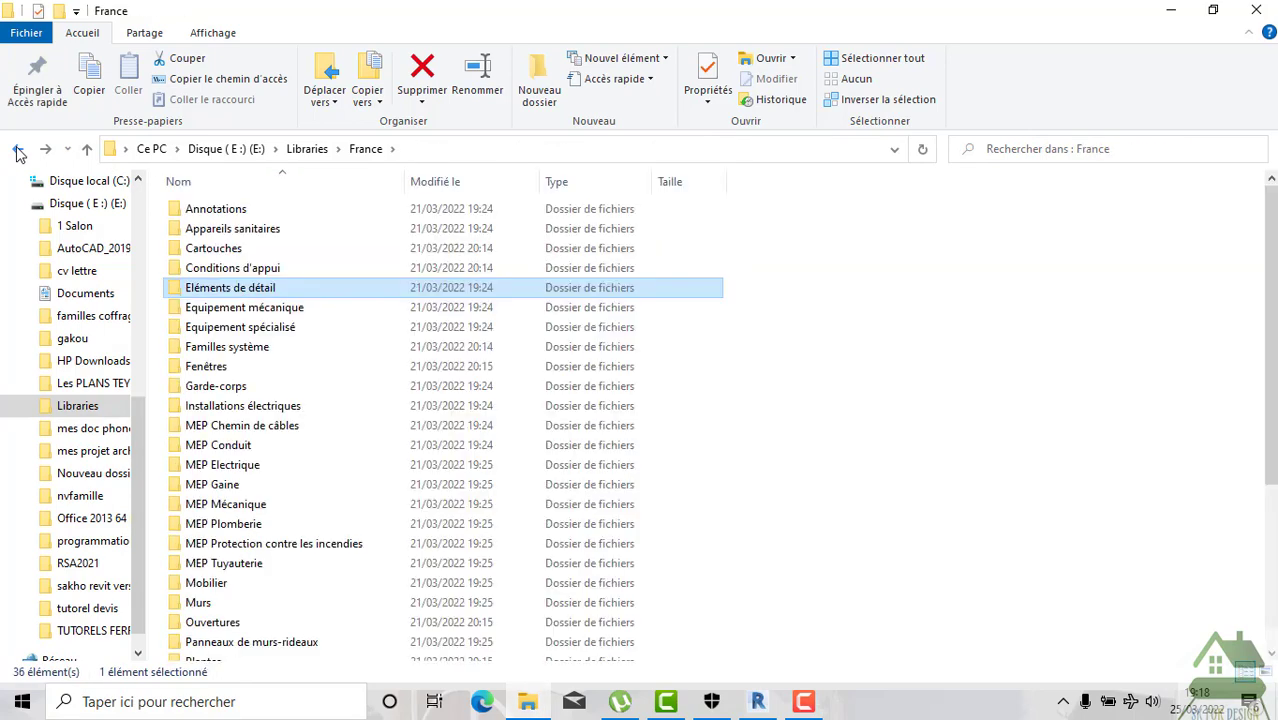
{"action": "left_click", "coordinate": [18, 150]}
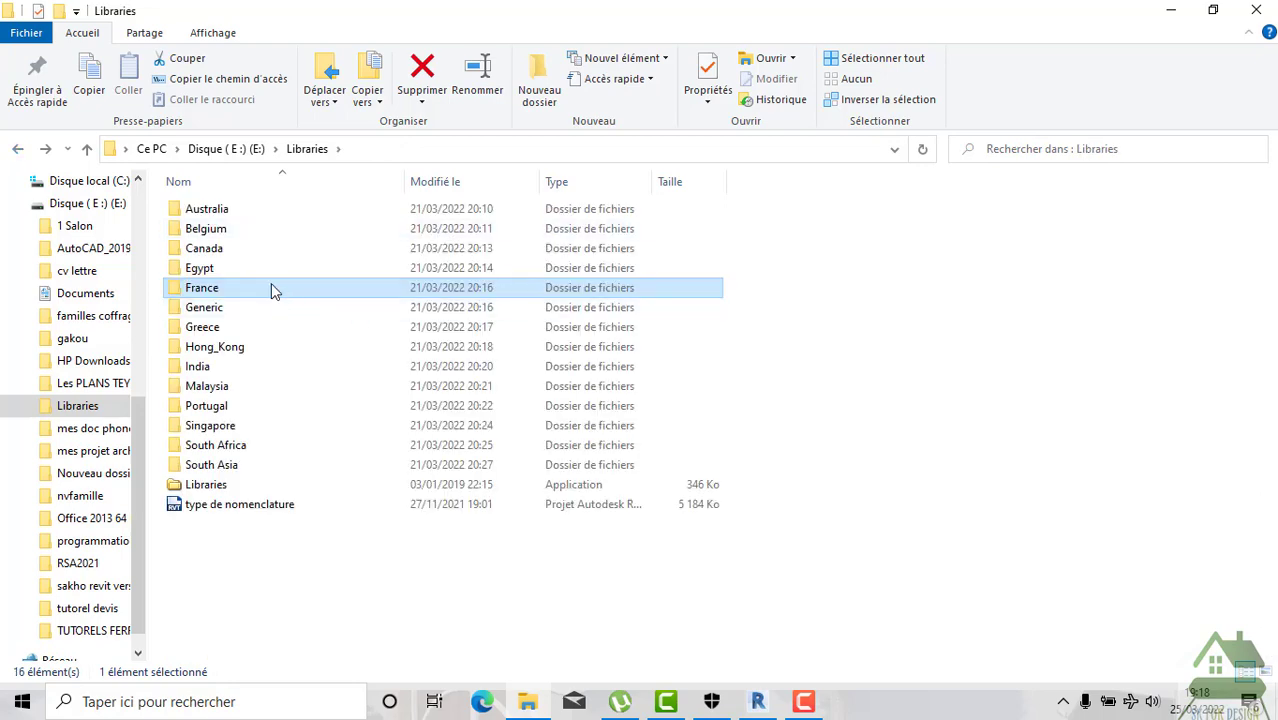
{"action": "double_click", "coordinate": [270, 287]}
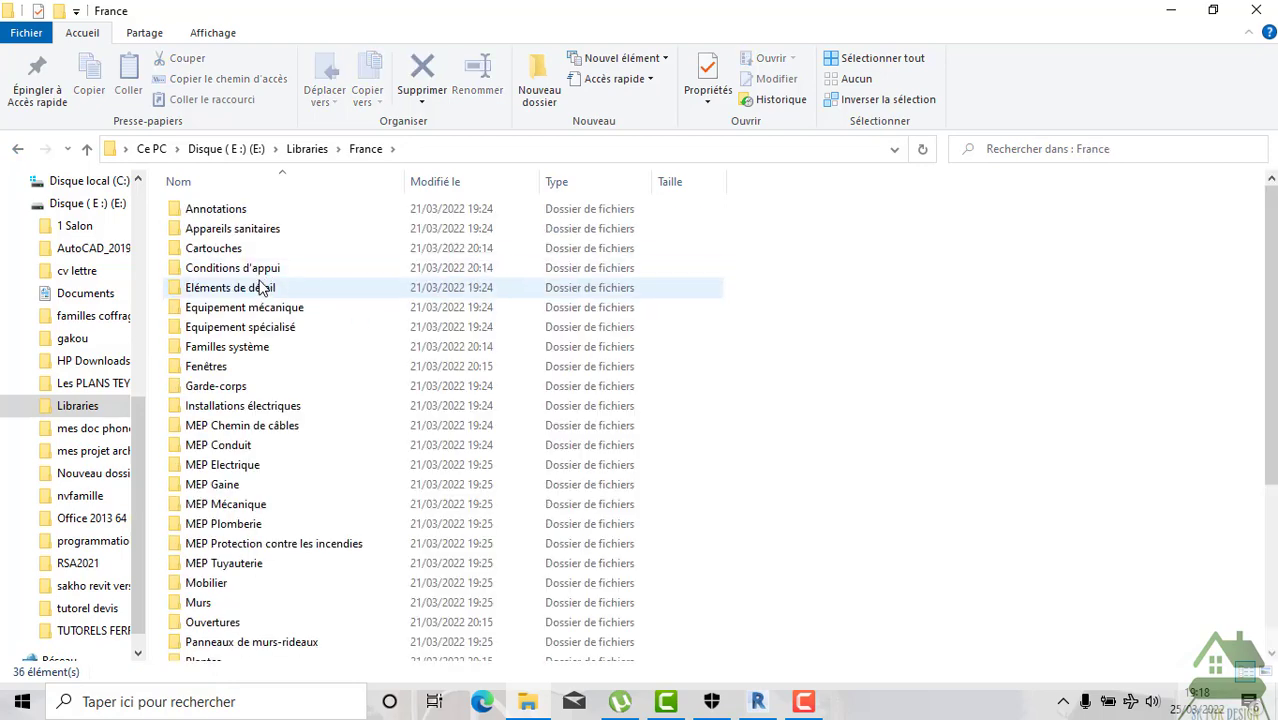
{"action": "left_click", "coordinate": [260, 288]}
{"action": "double_click", "coordinate": [260, 288]}
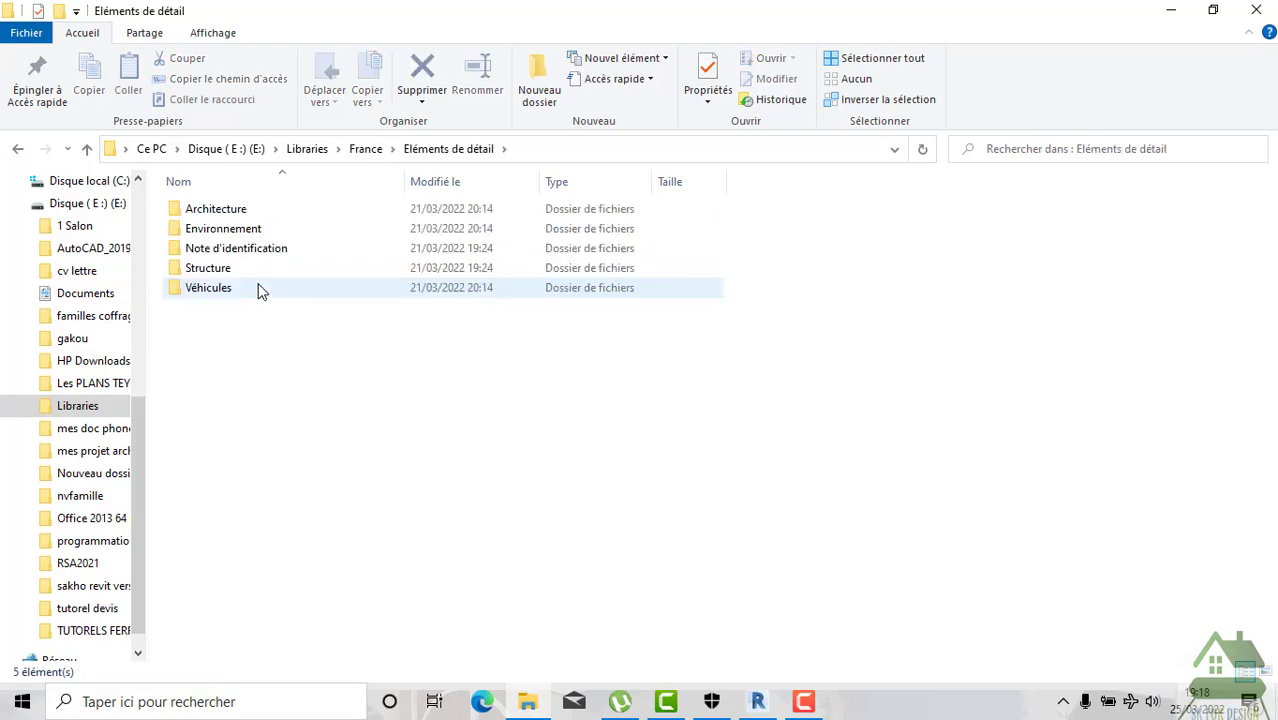
{"action": "double_click", "coordinate": [256, 212]}
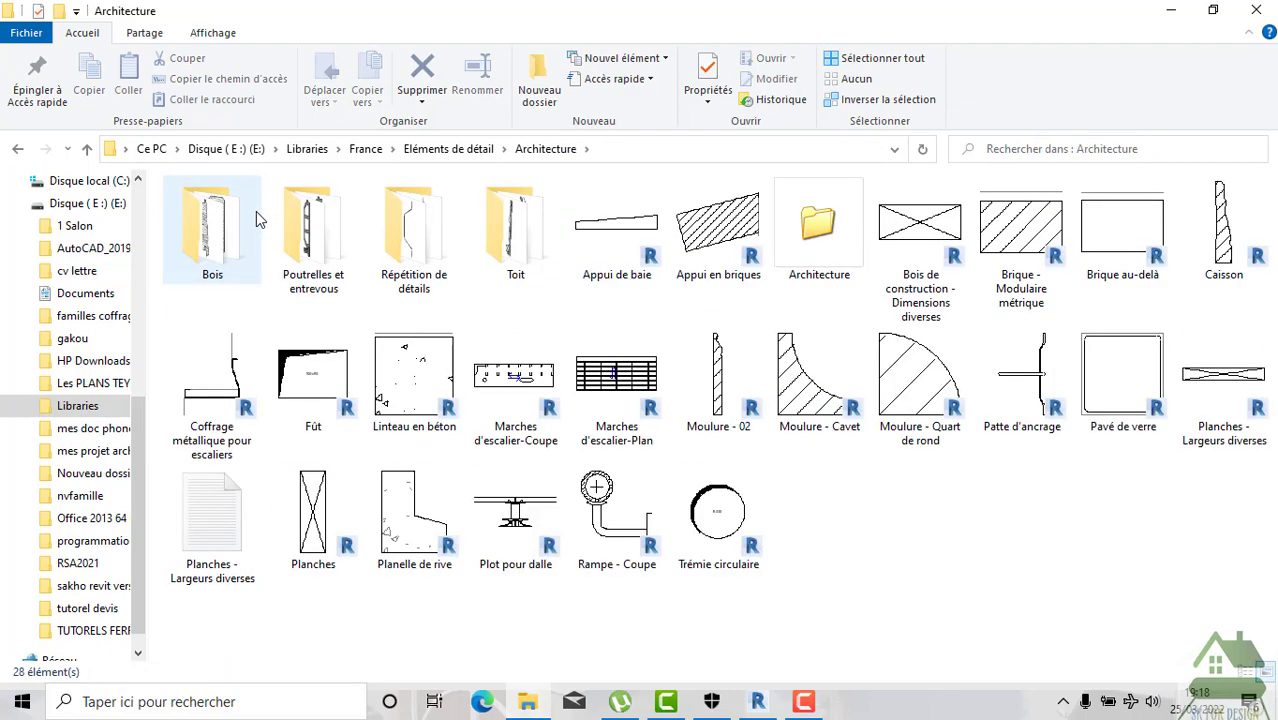
{"action": "double_click", "coordinate": [310, 228]}
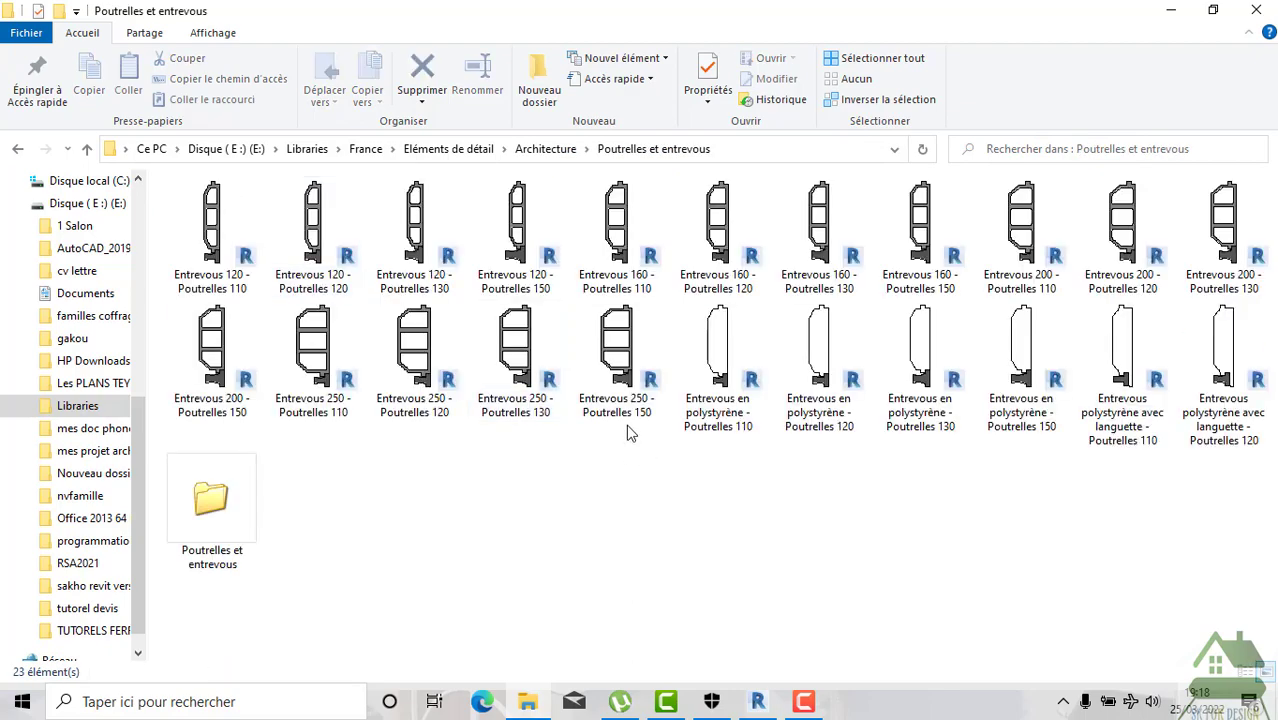
Upgrade Entrevous 120 - Poutrelles 110, load it replacing the existing version, and return to Détail 14.
{"action": "double_click", "coordinate": [230, 253]}
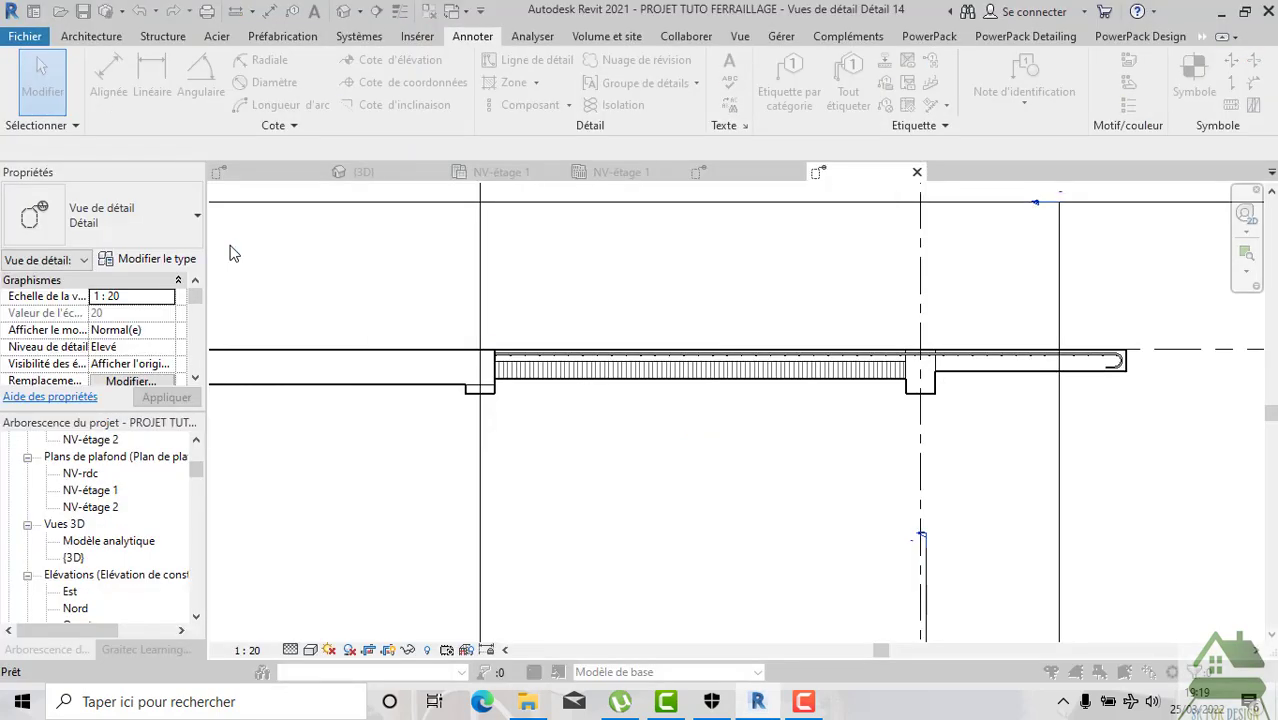
{"action": "left_click", "coordinate": [592, 305]}
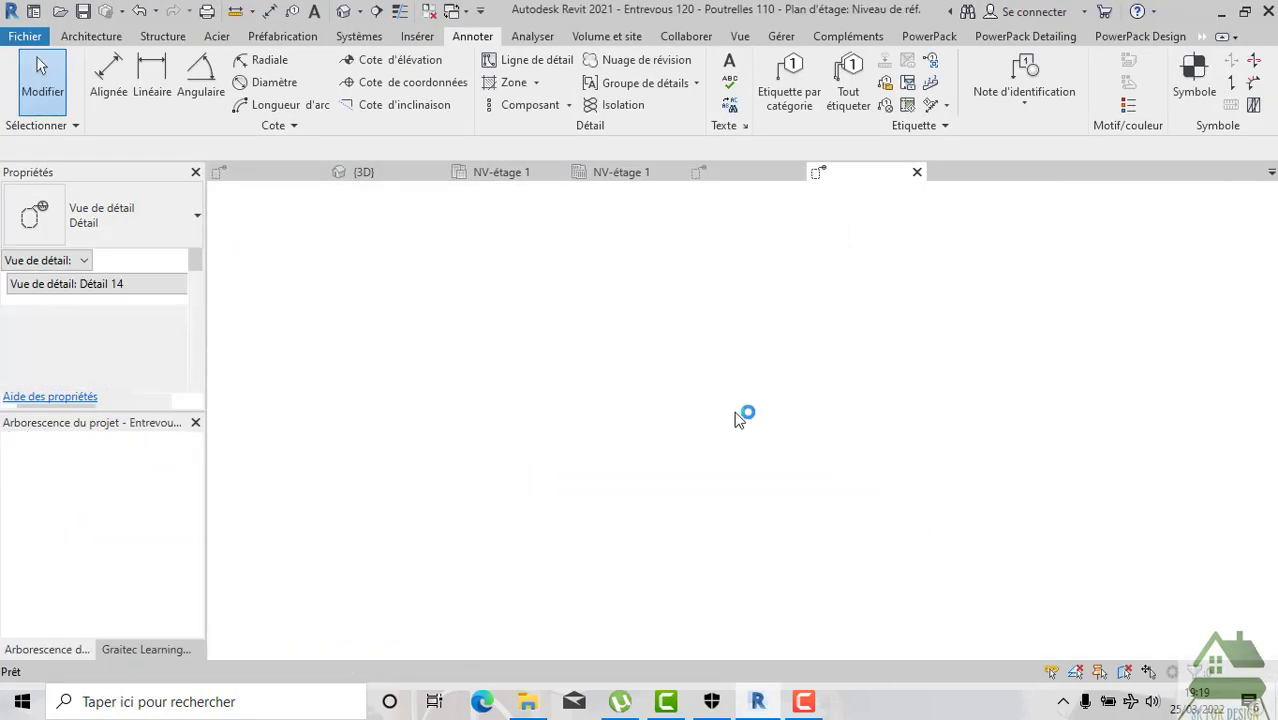
{"action": "left_click", "coordinate": [1146, 72]}
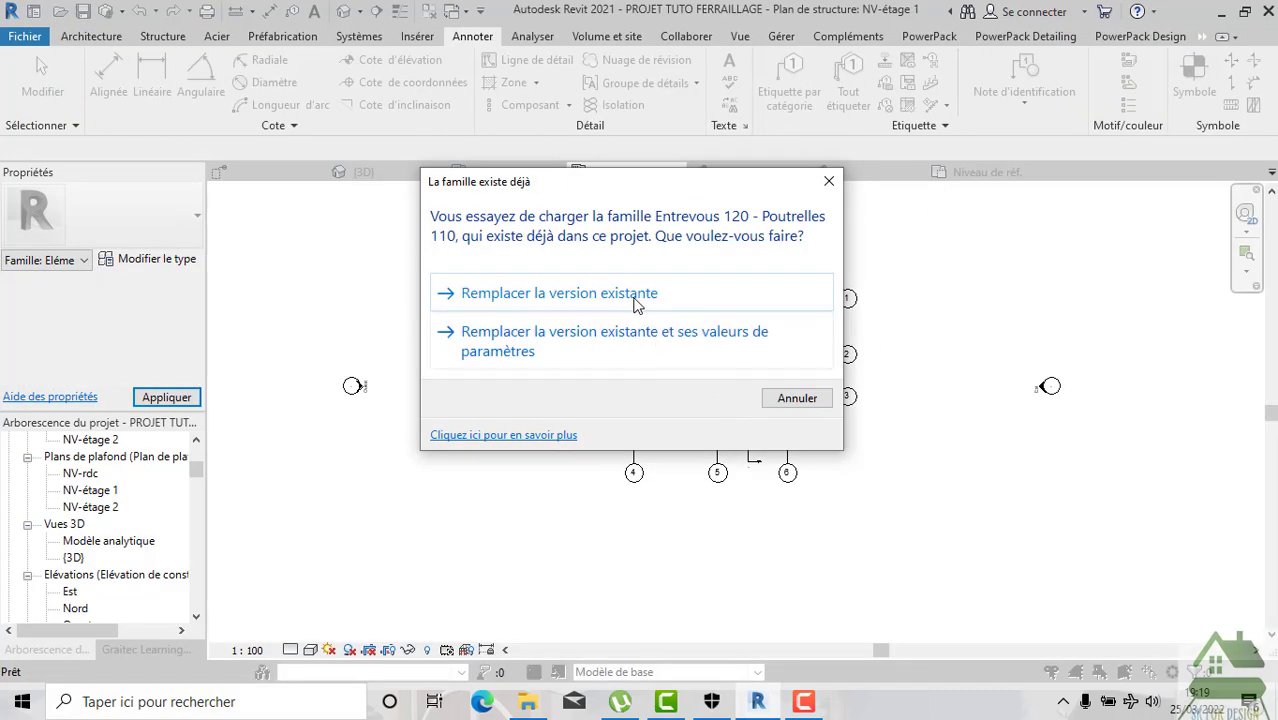
{"action": "left_click", "coordinate": [635, 298]}
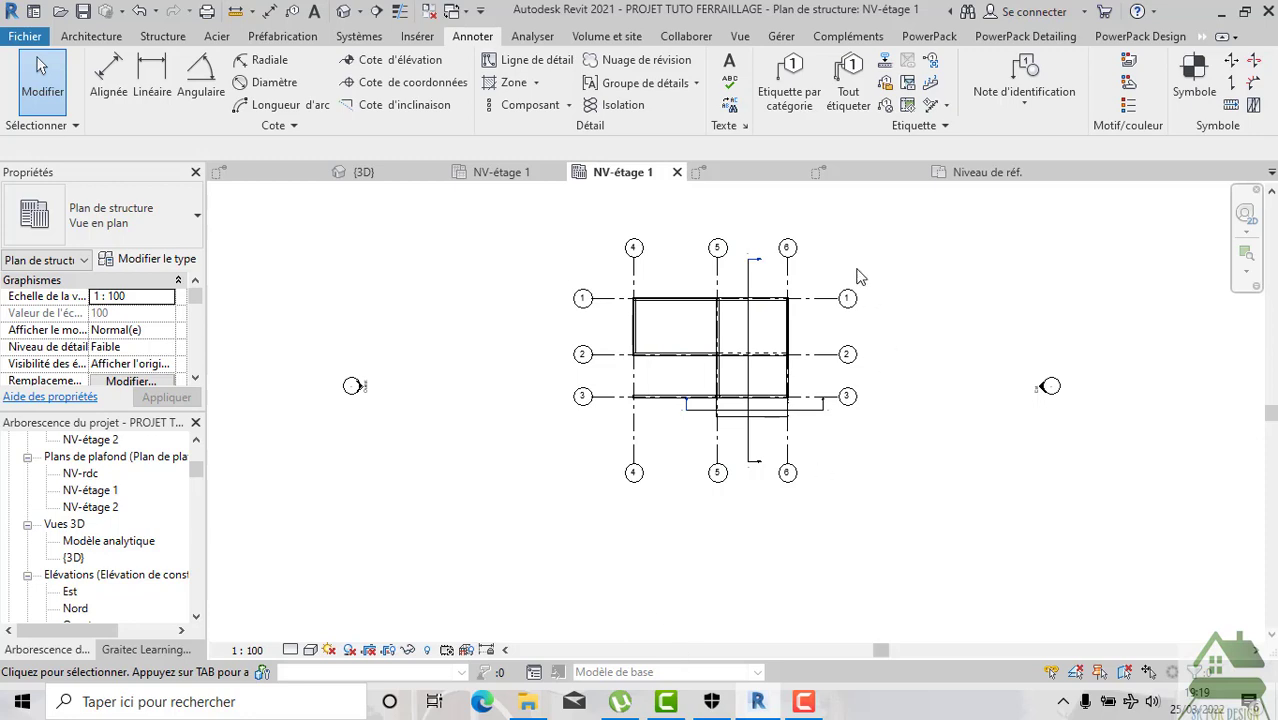
{"action": "left_click", "coordinate": [845, 173]}
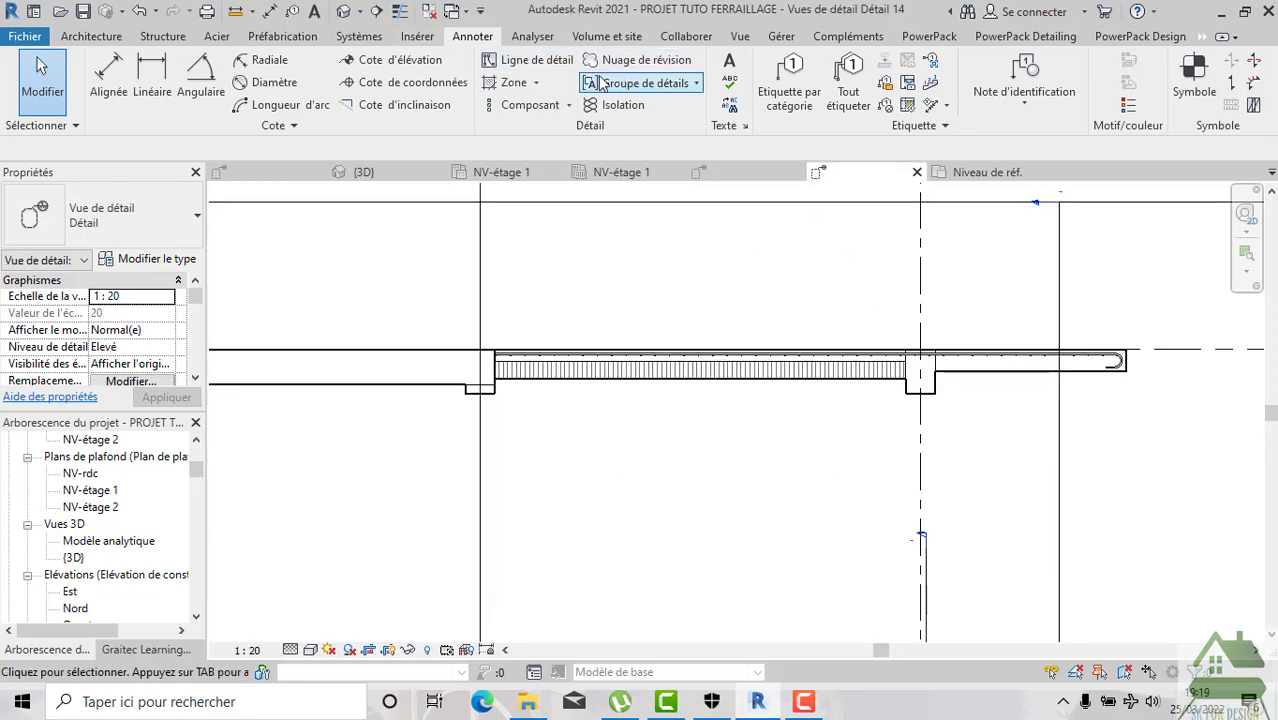
Start a repeating detail component and duplicate the CMU type as CMU 2.
{"action": "left_click", "coordinate": [568, 107]}
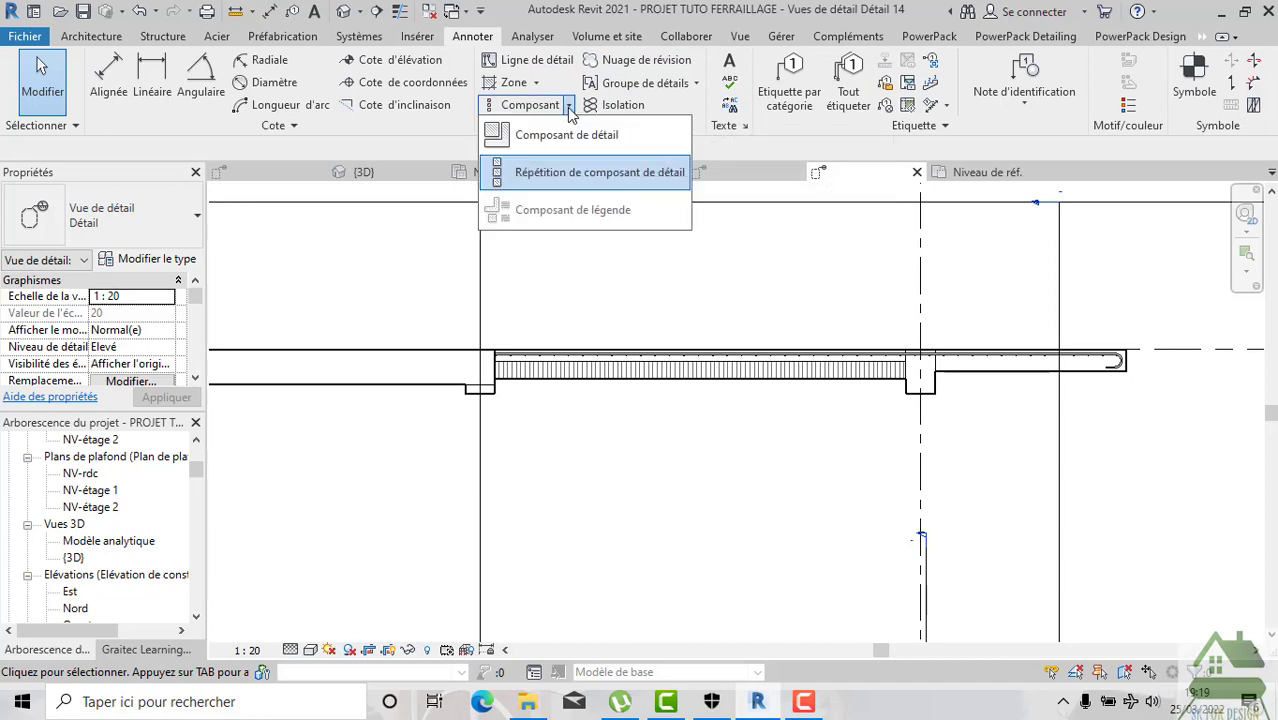
{"action": "left_click", "coordinate": [565, 180]}
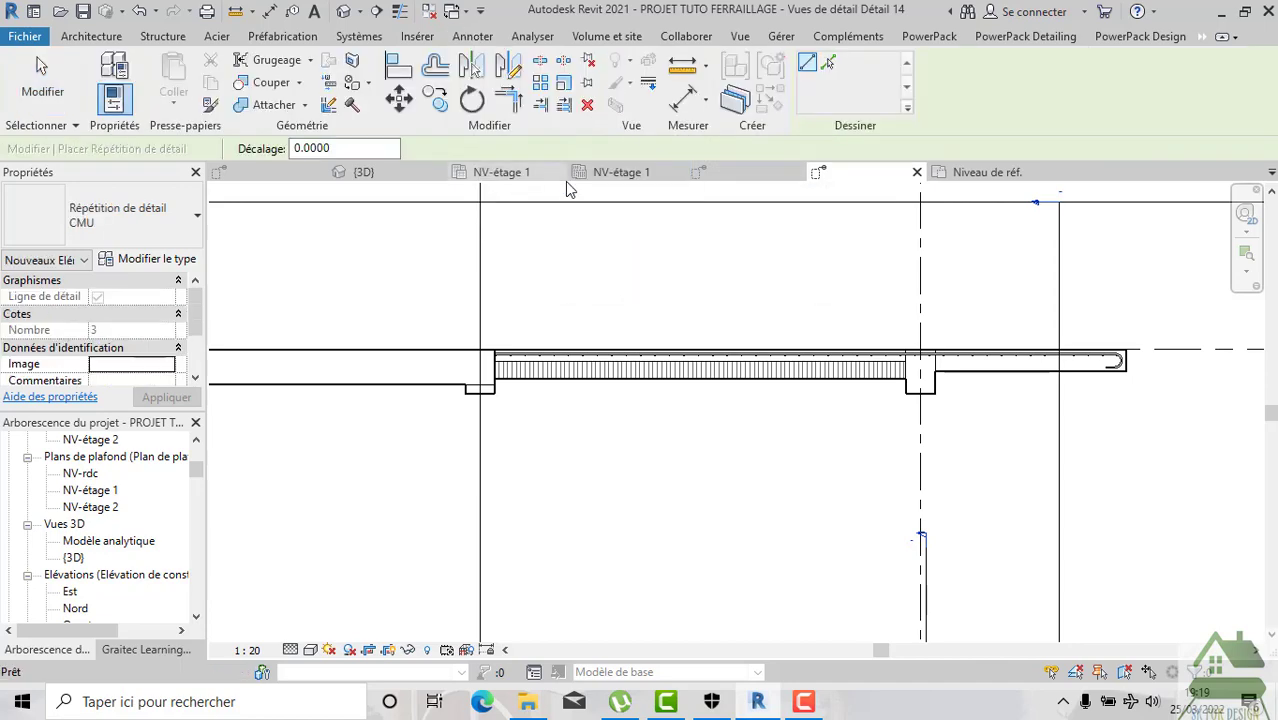
{"action": "left_click", "coordinate": [157, 261]}
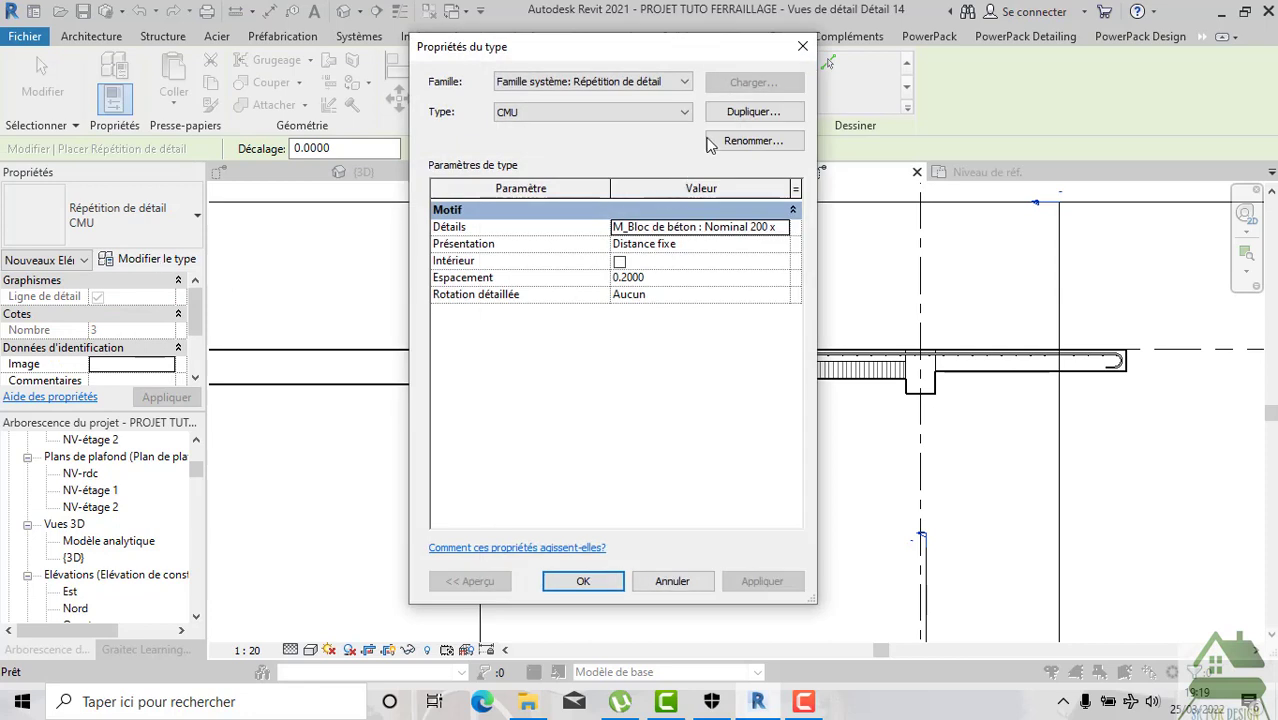
{"action": "left_click", "coordinate": [753, 111]}
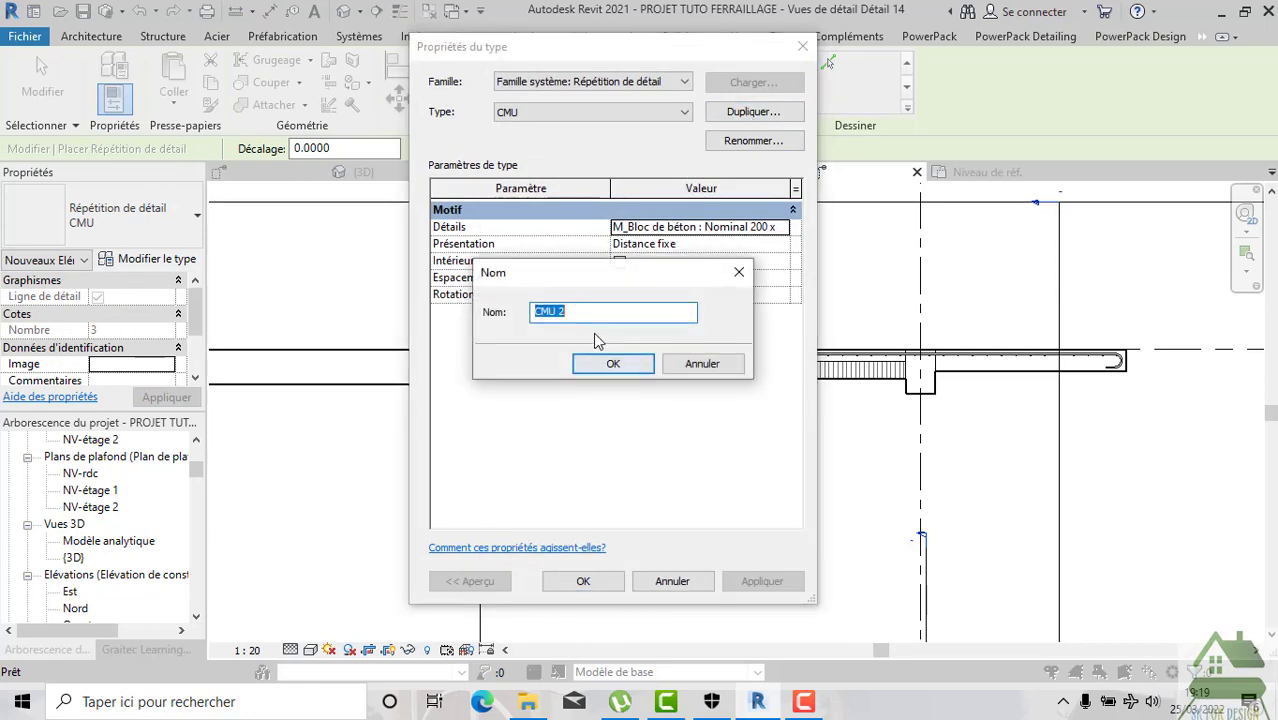
{"action": "left_click", "coordinate": [629, 371]}
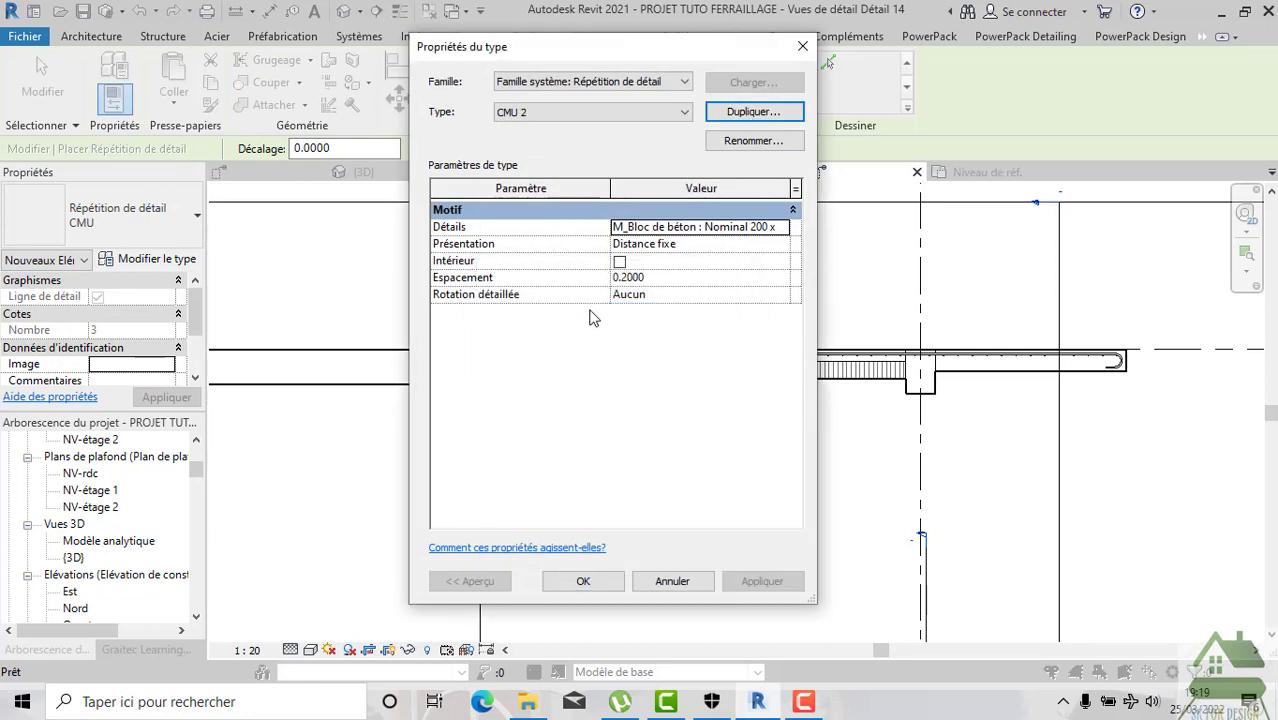
Make CMU 2 repeat Entrevous 120 - Poutrelles 110 at a fixed 0.2000 distance.
{"action": "left_click", "coordinate": [780, 231]}
{"action": "left_click", "coordinate": [786, 229]}
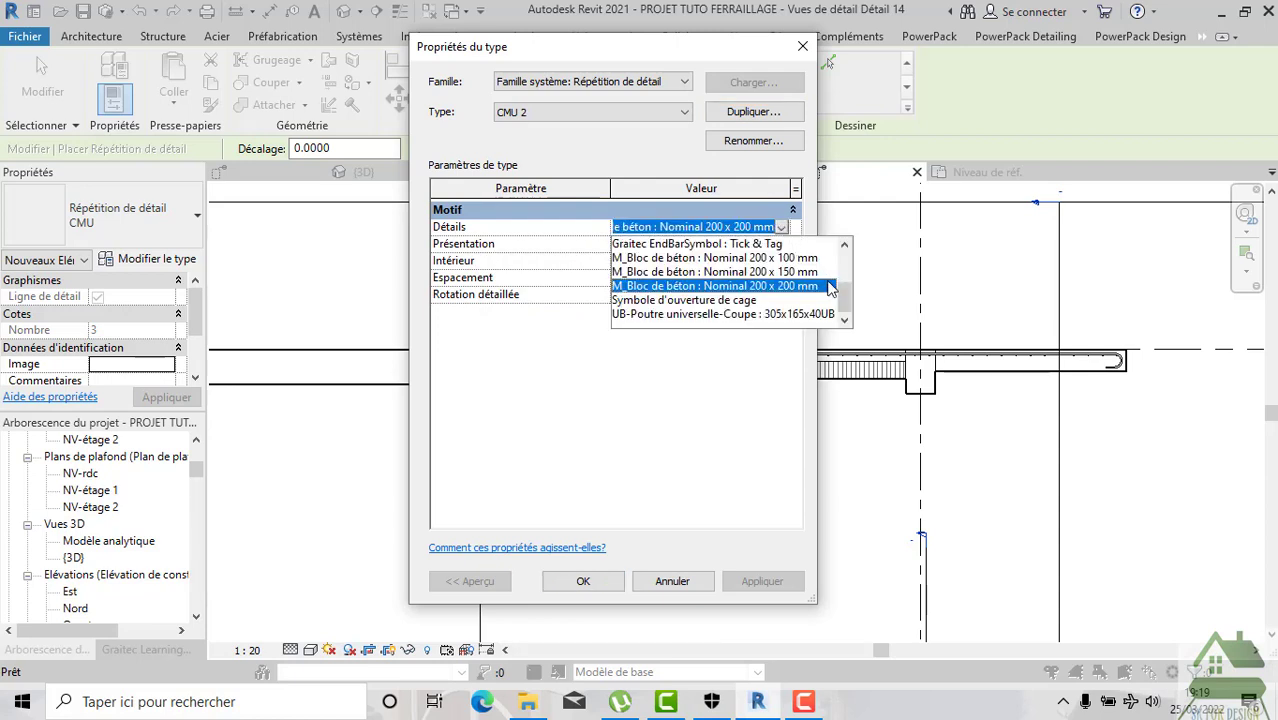
{"action": "left_click_drag", "start_coordinate": [846, 303], "coordinate": [846, 262]}
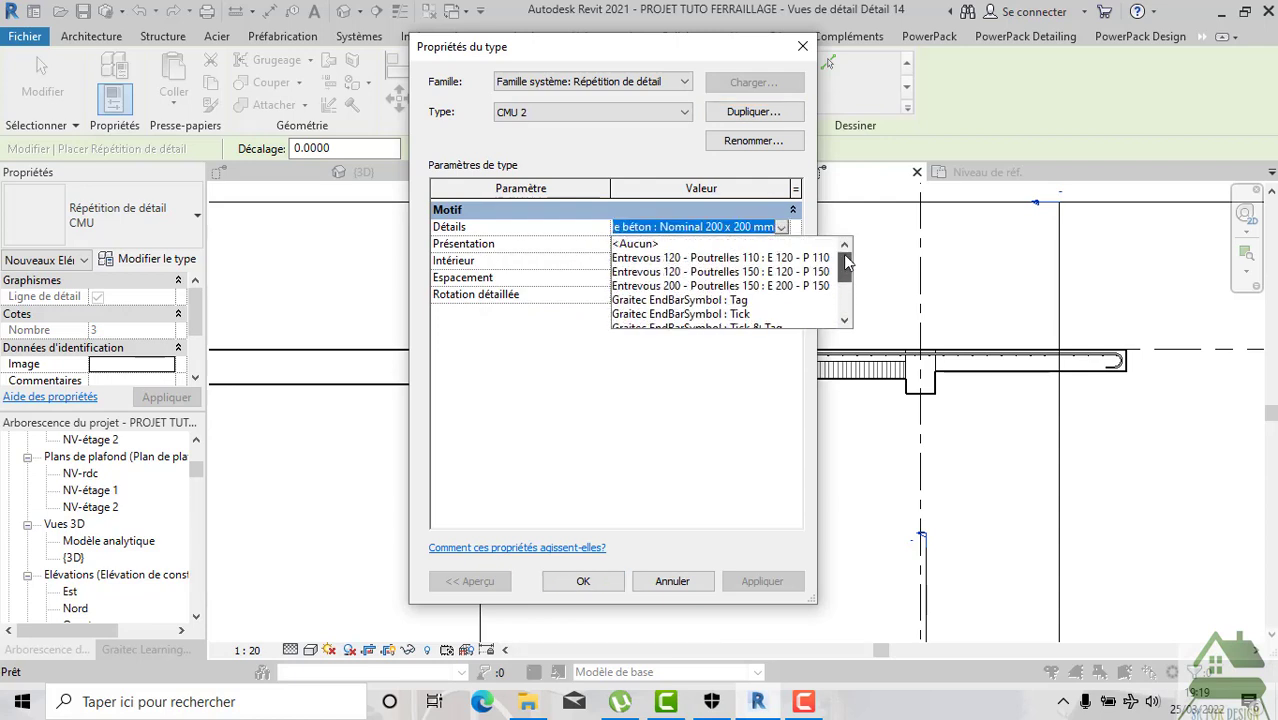
{"action": "left_click", "coordinate": [679, 258]}
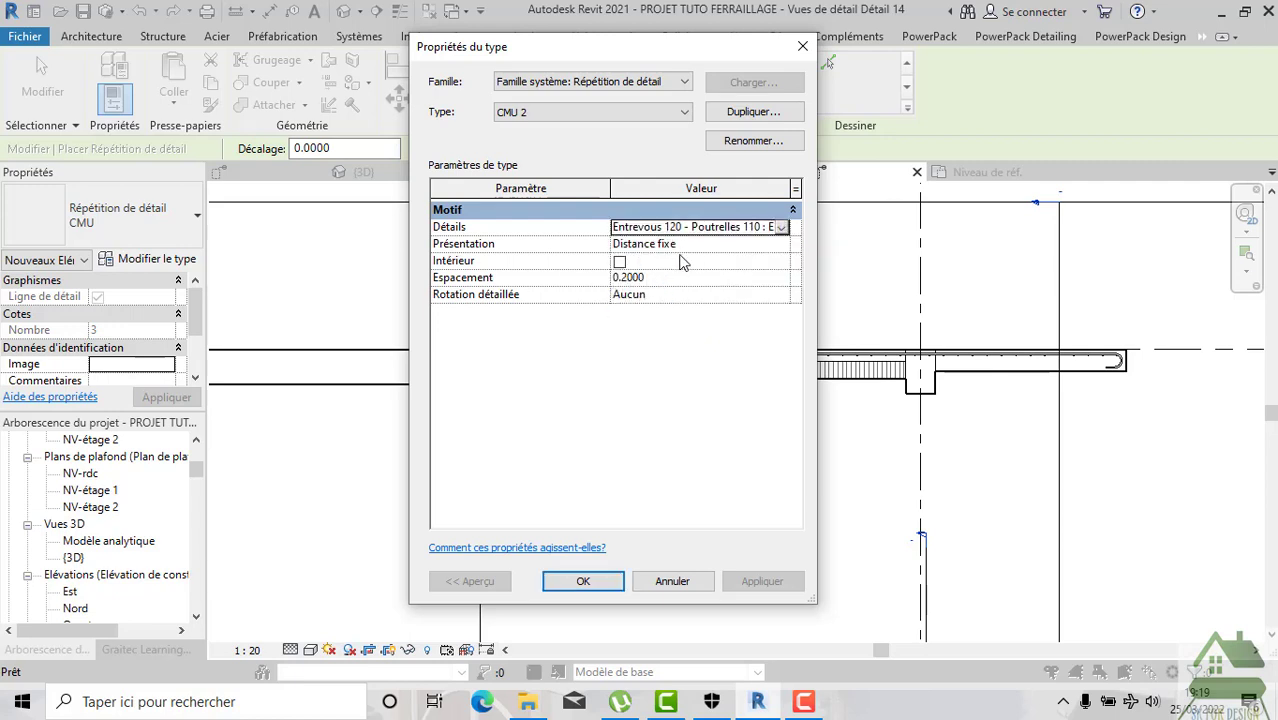
{"action": "left_click", "coordinate": [781, 247]}
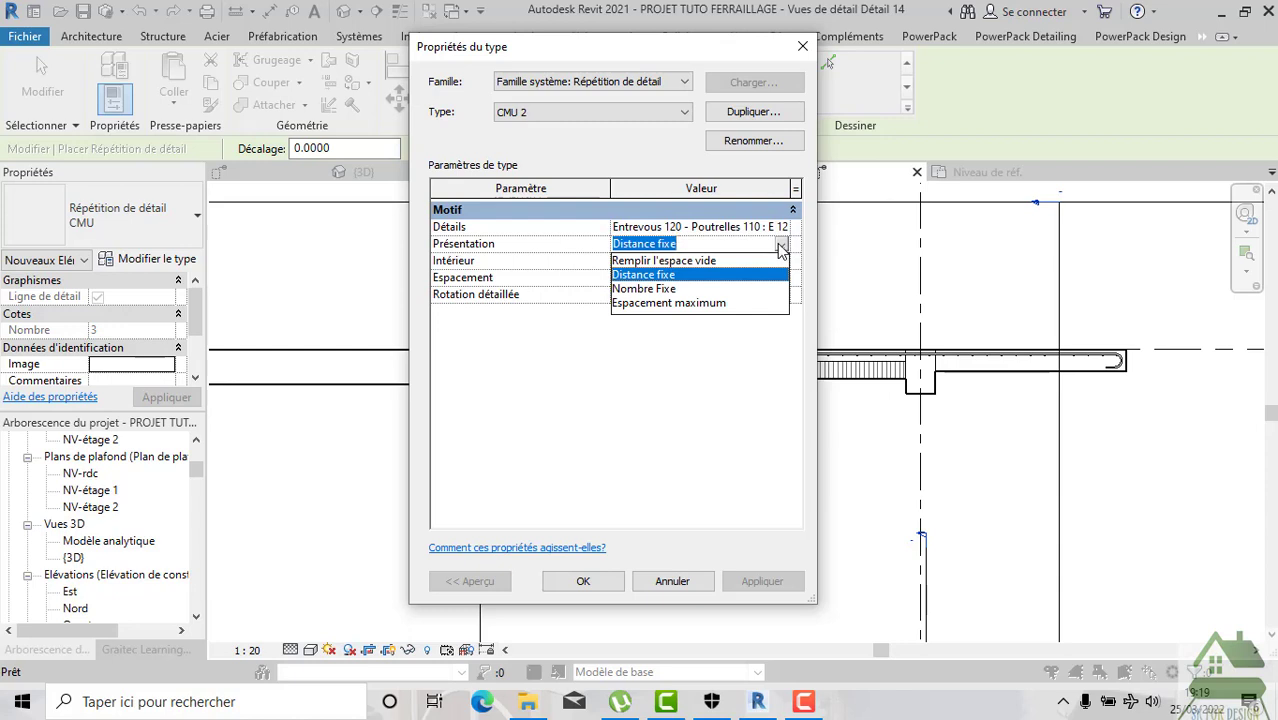
{"action": "left_click", "coordinate": [763, 274]}
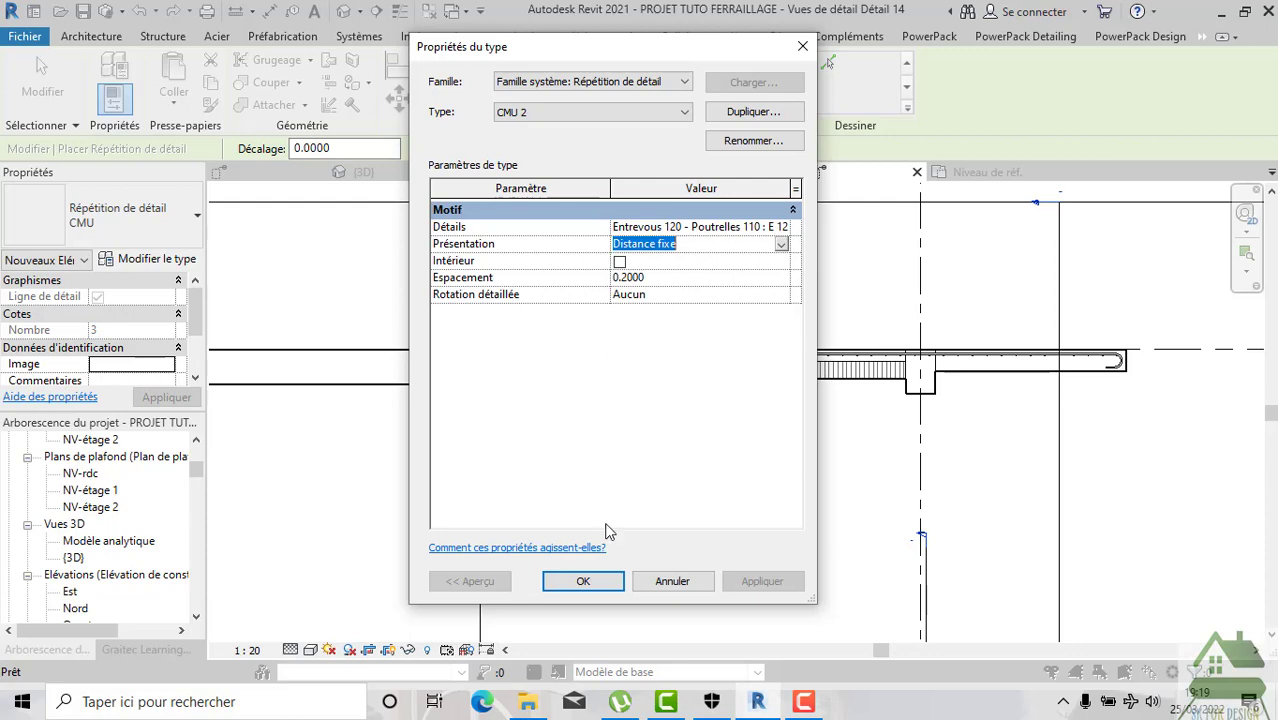
{"action": "left_click", "coordinate": [583, 582]}
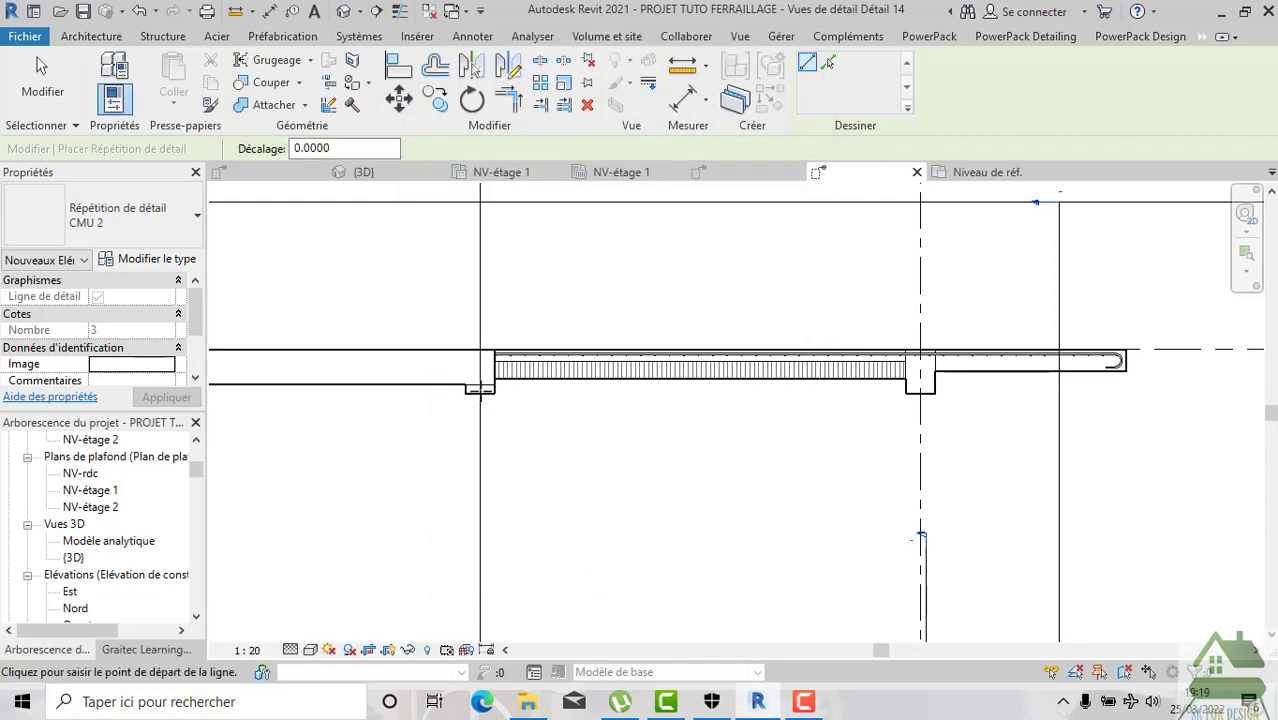
{"action": "scroll", "coordinate": [490, 383], "scroll_direction": "up", "scroll_amount": 2}
{"action": "scroll", "coordinate": [493, 383], "scroll_direction": "up", "scroll_amount": 2}
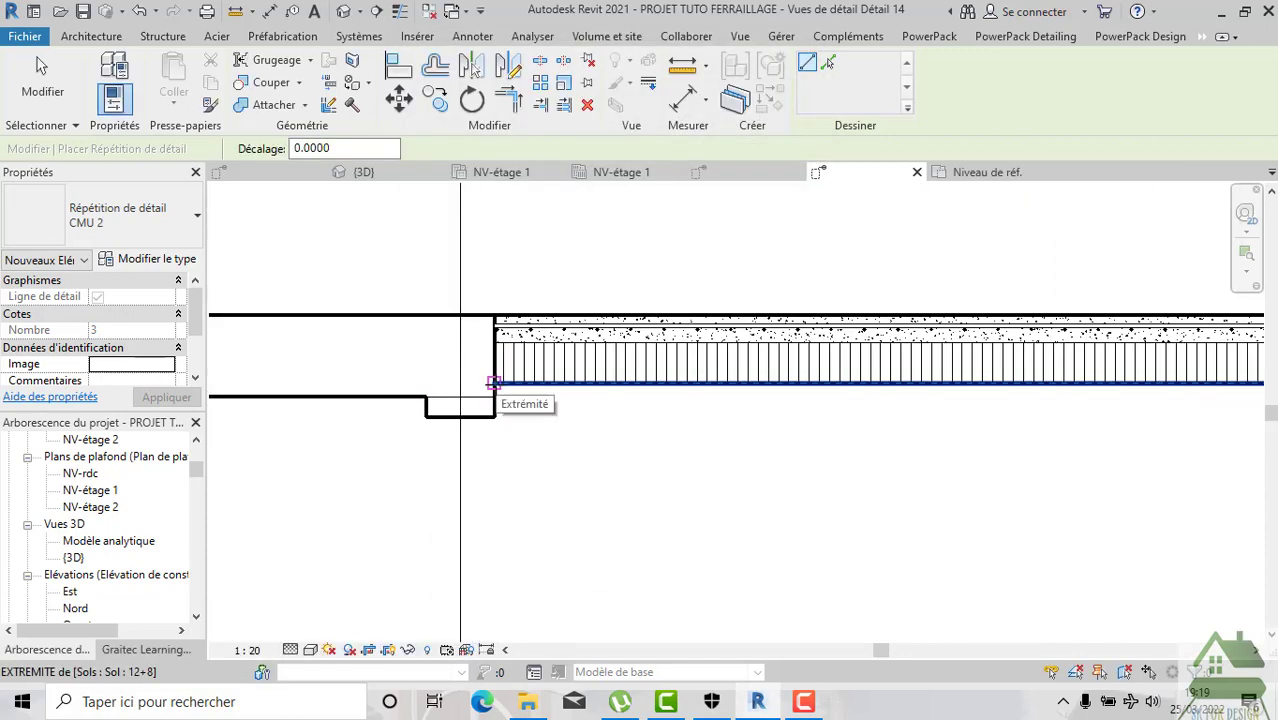
{"action": "scroll", "coordinate": [493, 383], "scroll_direction": "down", "scroll_amount": 2}
{"action": "left_click", "coordinate": [1040, 381]}
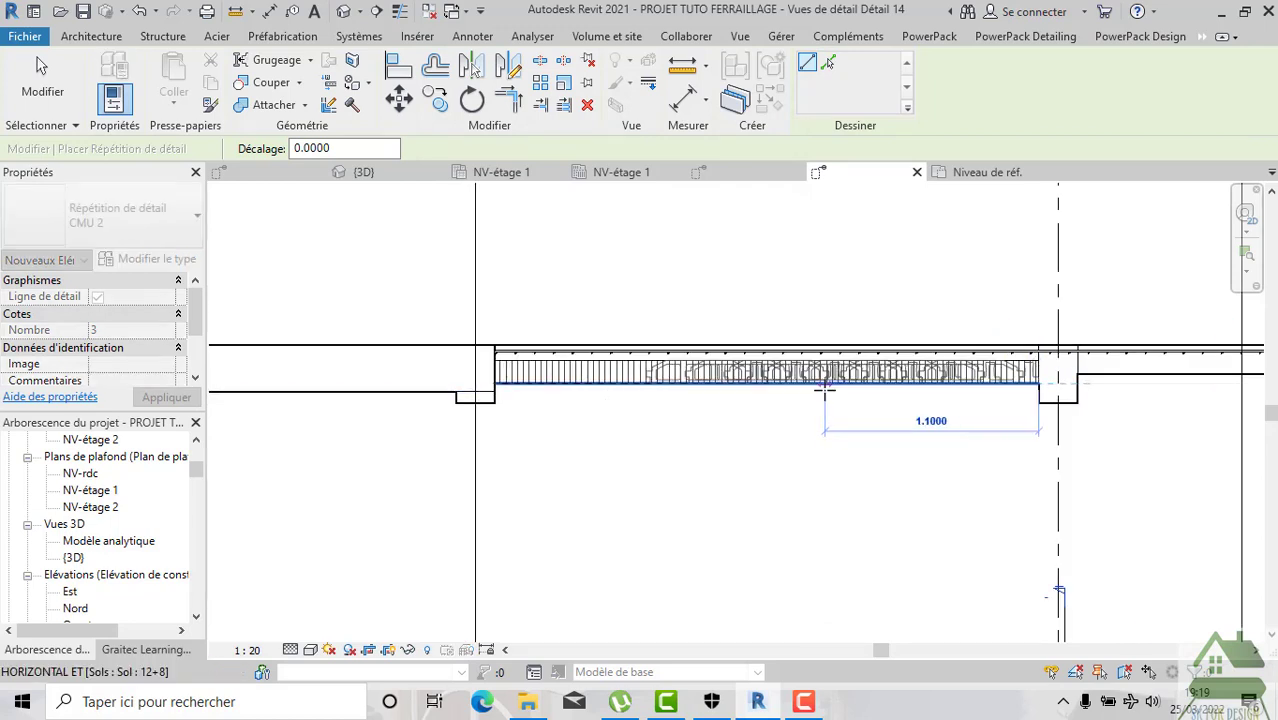
{"action": "scroll", "coordinate": [515, 388], "scroll_direction": "up", "scroll_amount": 1}
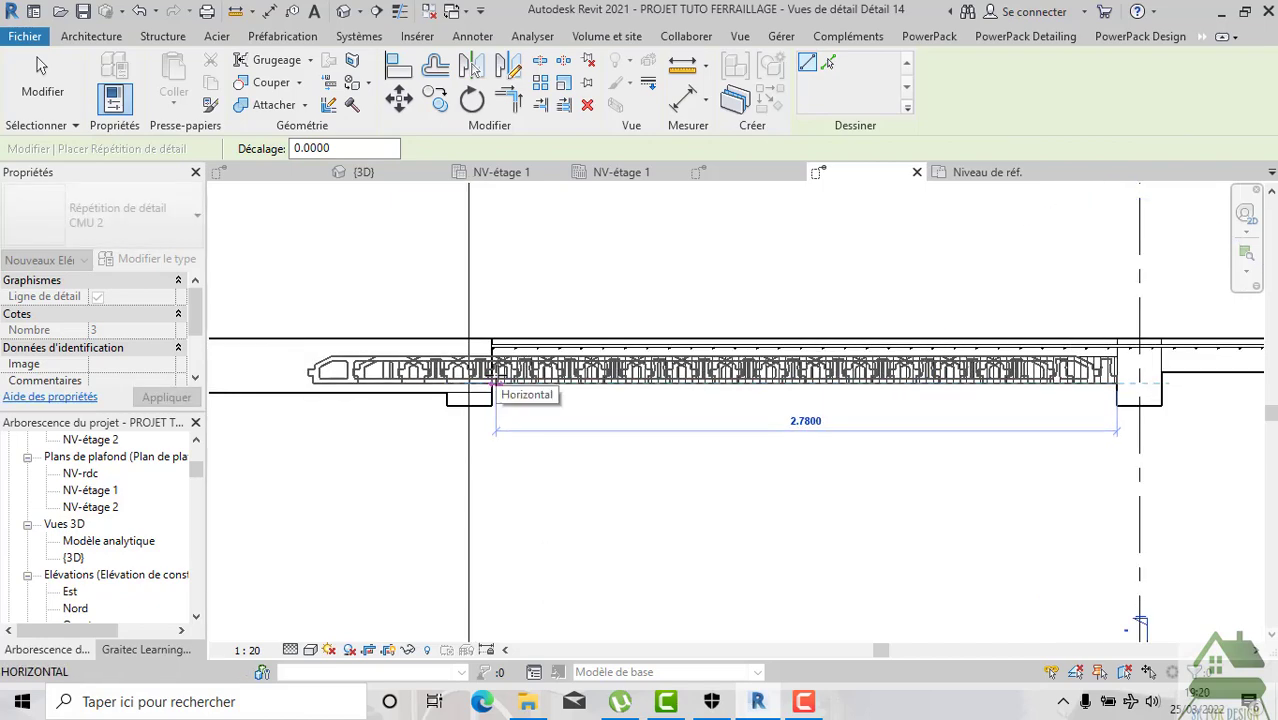
{"action": "scroll", "coordinate": [494, 382], "scroll_direction": "up", "scroll_amount": 1}
{"action": "scroll", "coordinate": [500, 385], "scroll_direction": "up", "scroll_amount": 1}
{"action": "scroll", "coordinate": [513, 397], "scroll_direction": "up", "scroll_amount": 1}
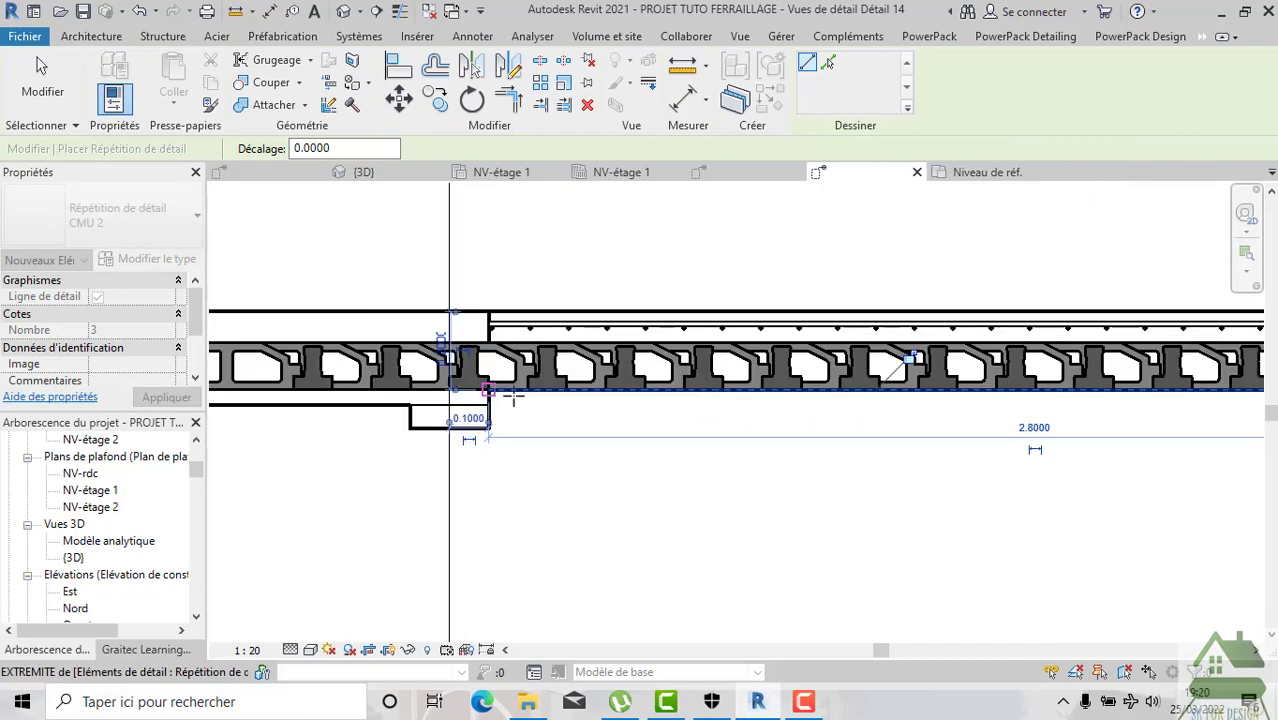
{"action": "left_click", "coordinate": [513, 397]}
{"action": "scroll", "coordinate": [596, 498], "scroll_direction": "down", "scroll_amount": 1}
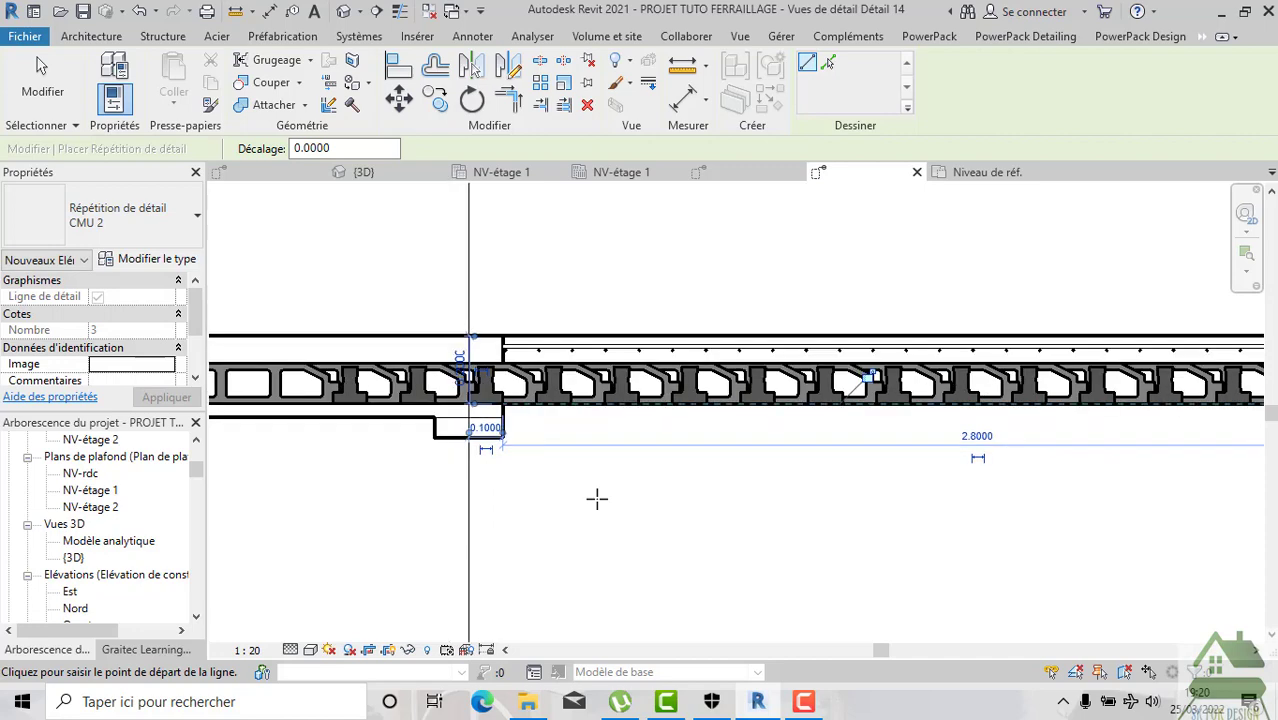
{"action": "scroll", "coordinate": [596, 498], "scroll_direction": "down", "scroll_amount": 1}
{"action": "scroll", "coordinate": [597, 498], "scroll_direction": "down", "scroll_amount": 1}
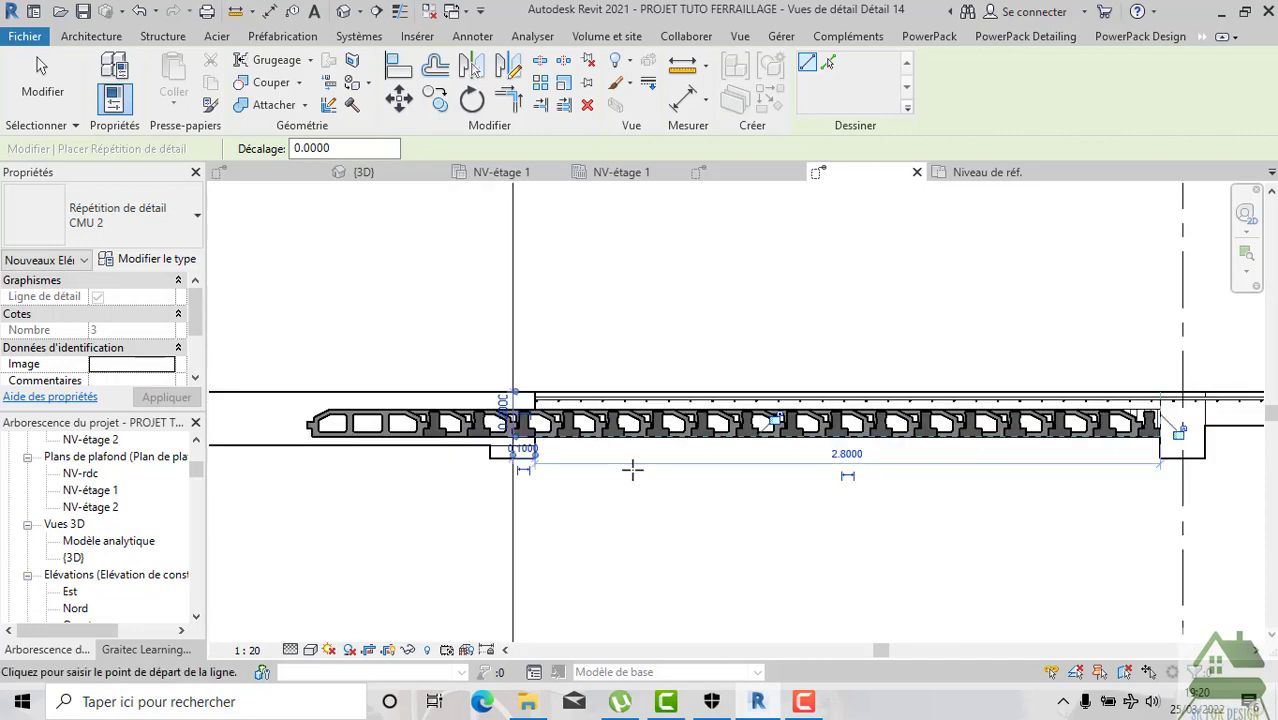
{"action": "key", "text": "Escape"}
{"action": "key", "text": "Escape"}
{"action": "left_click", "coordinate": [647, 440]}
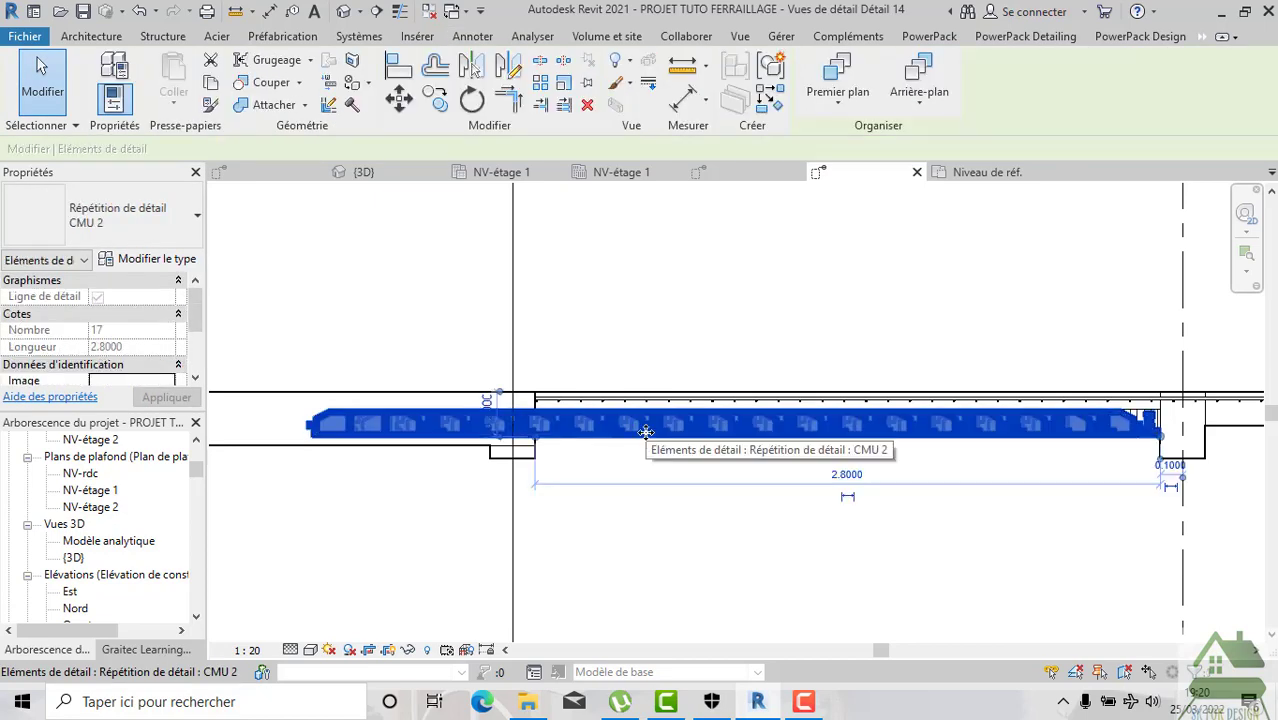
{"action": "key", "text": "Delete"}
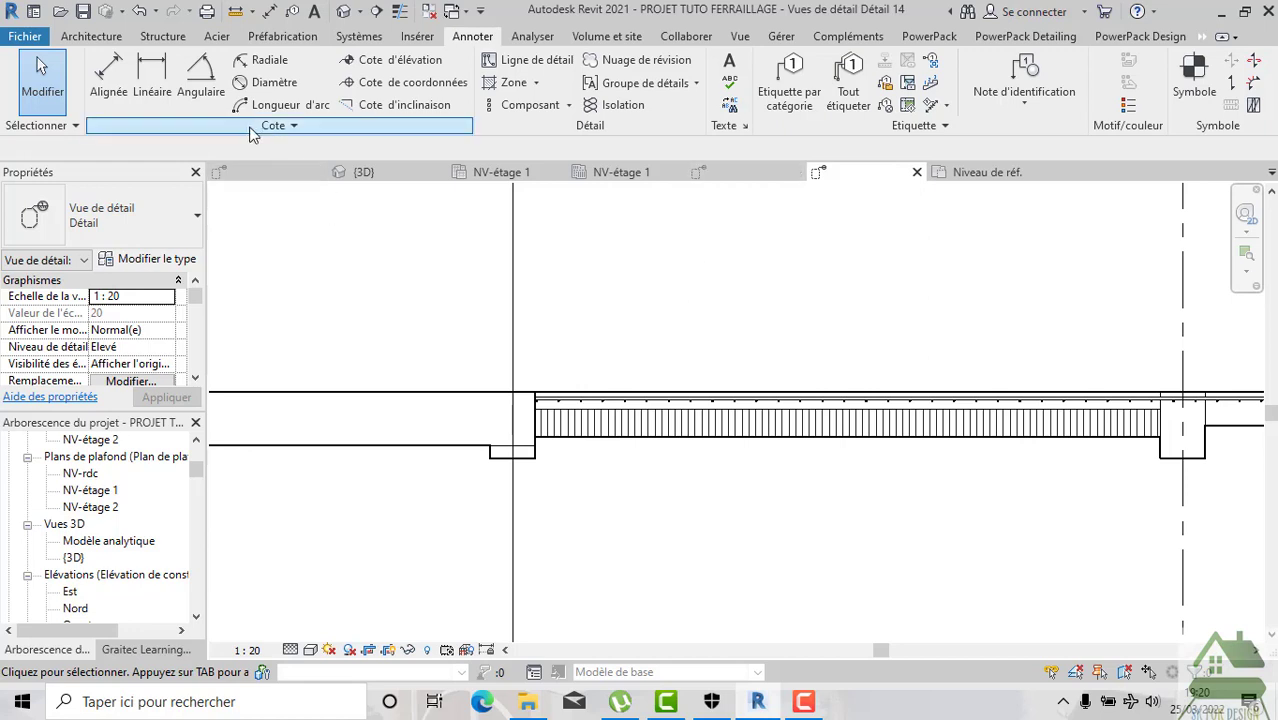
Start a CMU 2 repeating detail and change its spacing to 0.4000.
{"action": "left_click", "coordinate": [567, 106]}
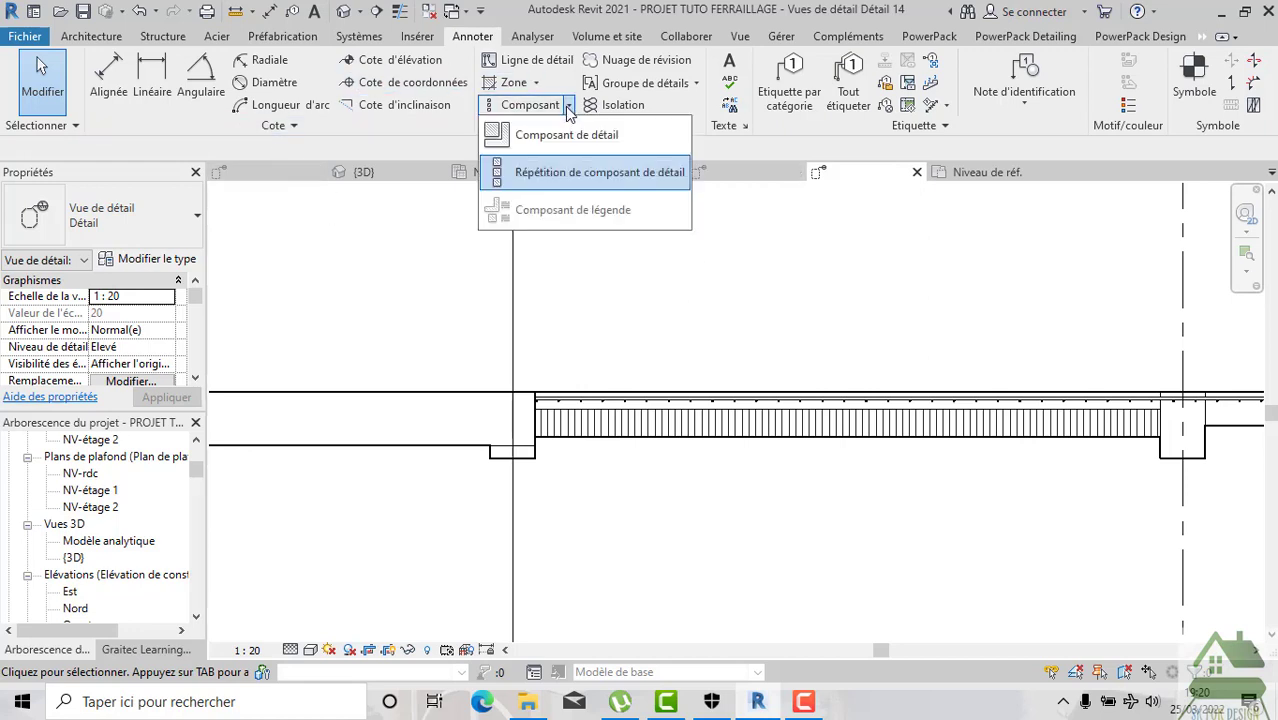
{"action": "left_click", "coordinate": [575, 175]}
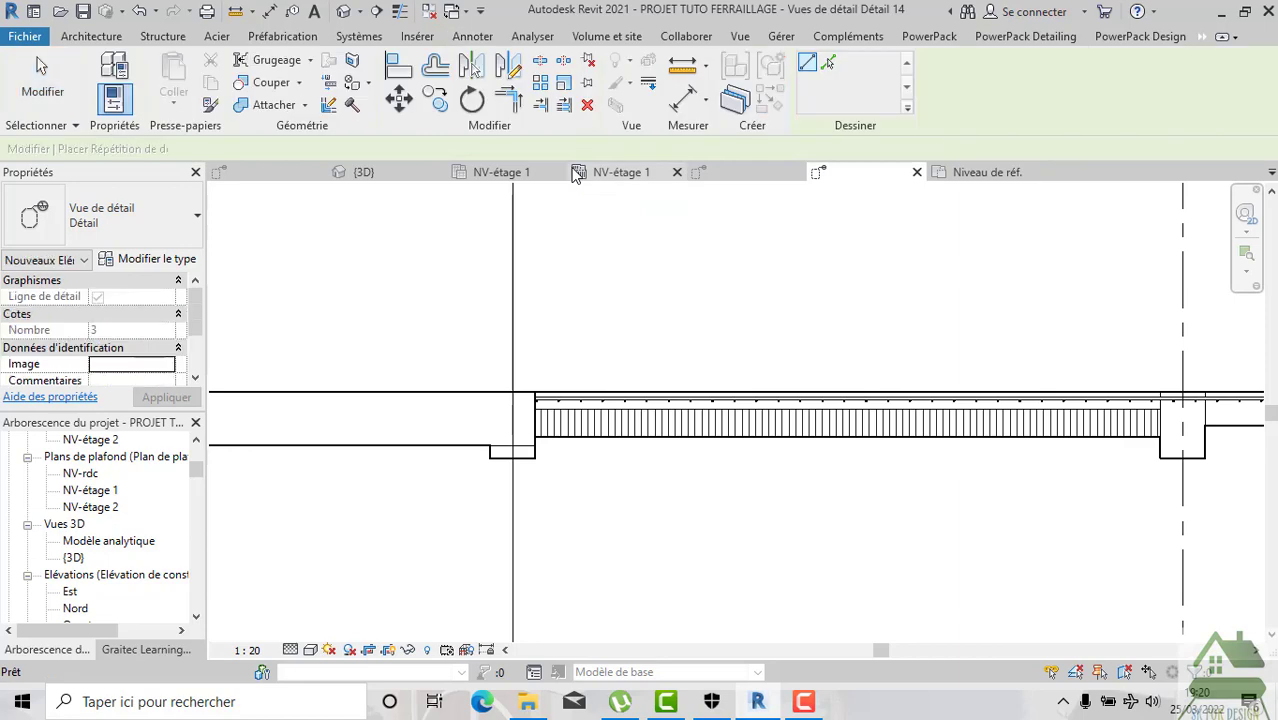
{"action": "left_click", "coordinate": [140, 259]}
{"action": "left_click", "coordinate": [676, 277]}
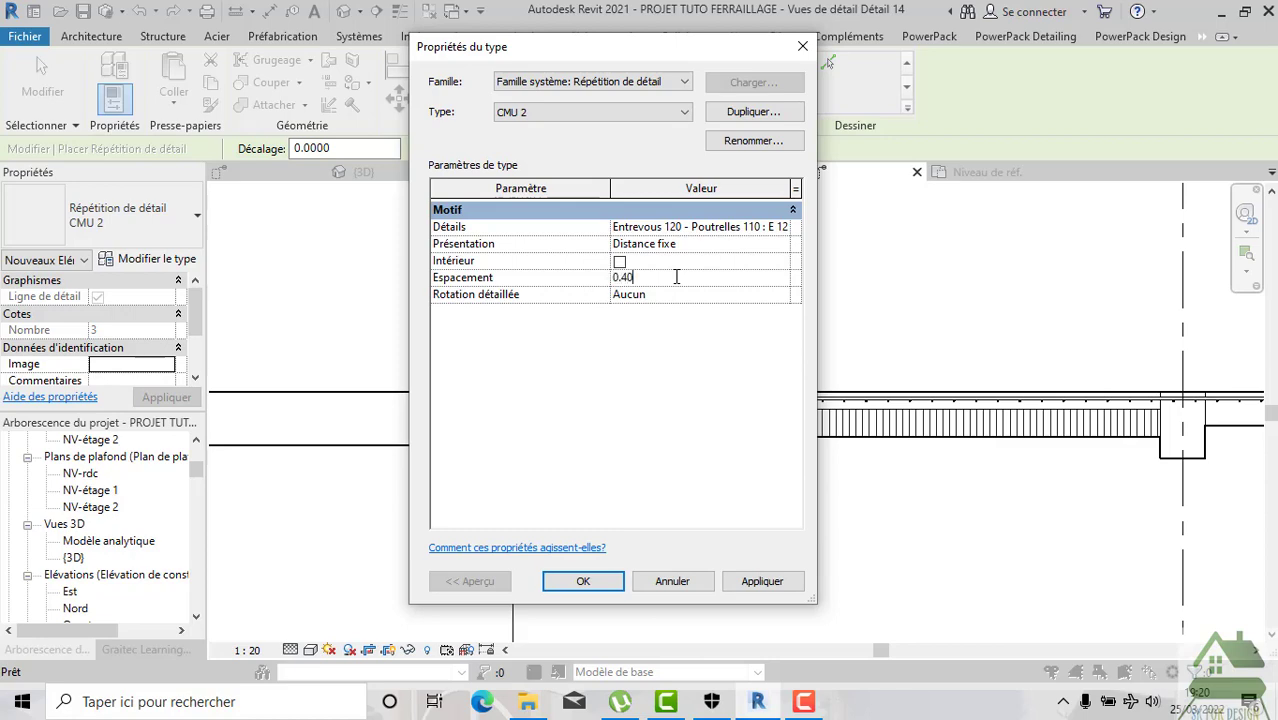
{"action": "left_click", "coordinate": [583, 581]}
Place the hollow-block row from the right support, running 2.1400 along the slab.
{"action": "left_click", "coordinate": [1160, 440]}
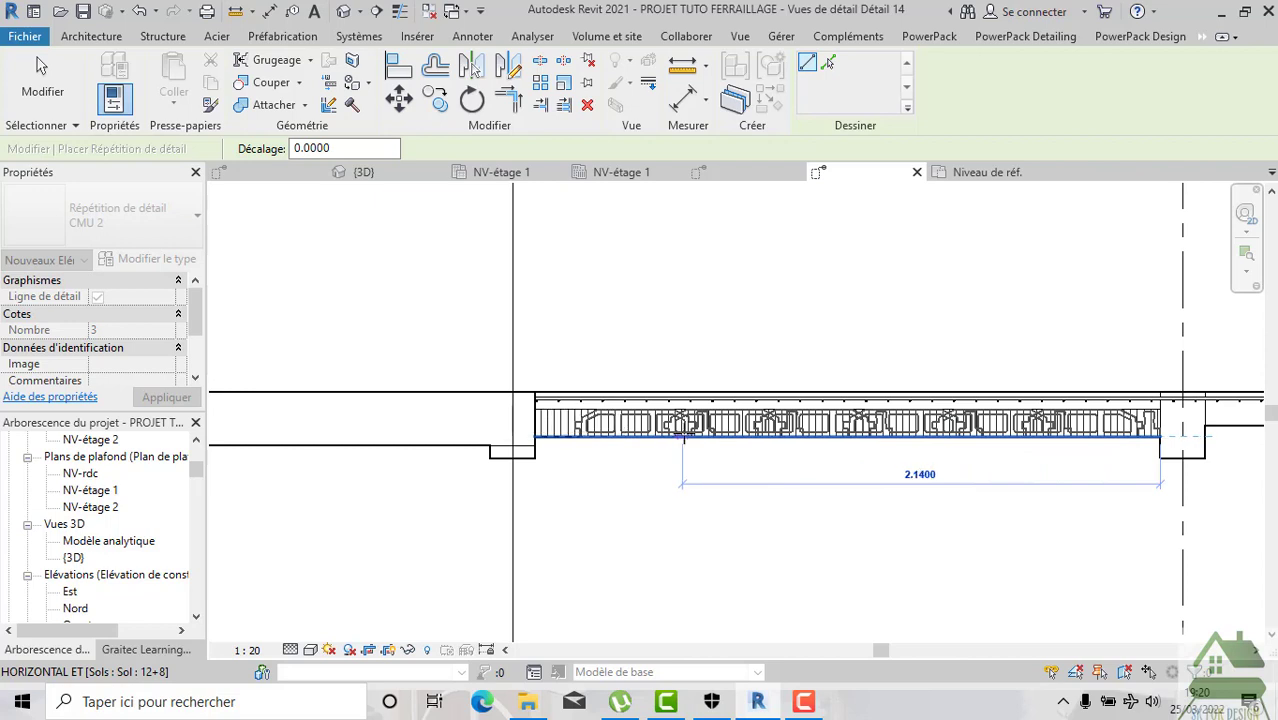
{"action": "left_click", "coordinate": [681, 436]}
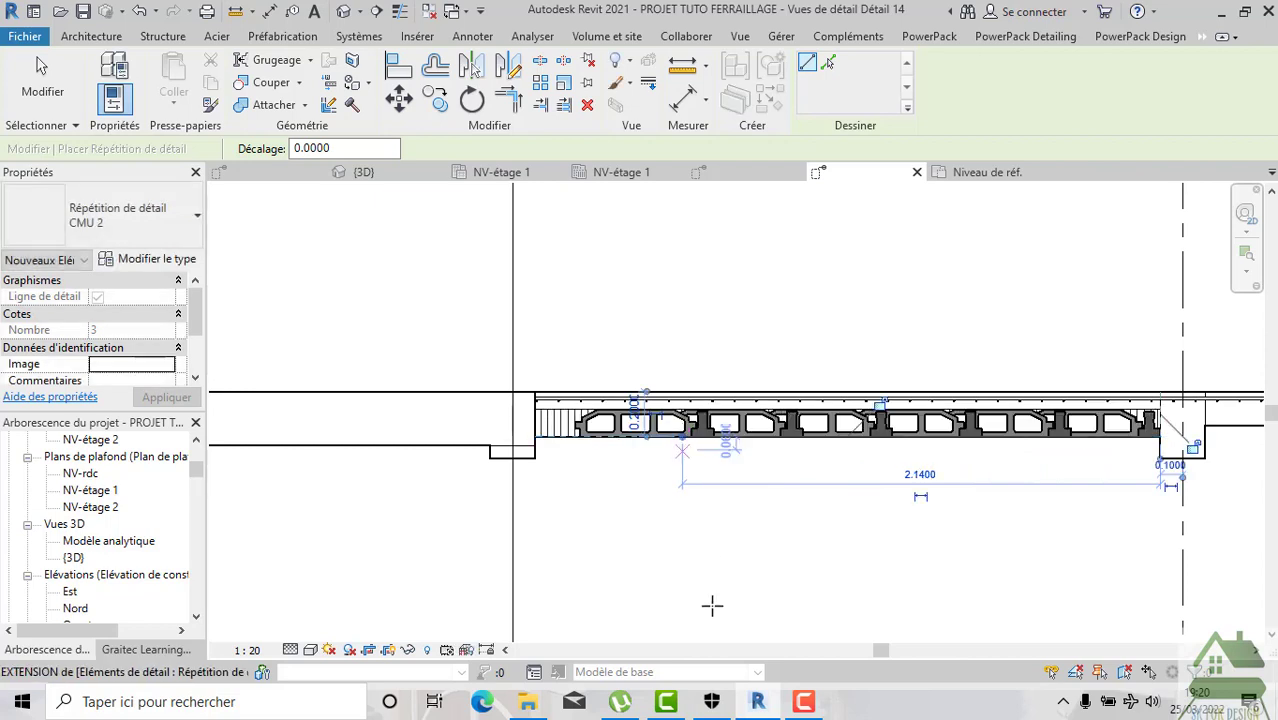
{"action": "scroll", "coordinate": [693, 479], "scroll_direction": "up", "scroll_amount": 2}
Start an aligned dimension from the Annotate tab and zoom in on the blocks.
{"action": "left_click", "coordinate": [473, 36]}
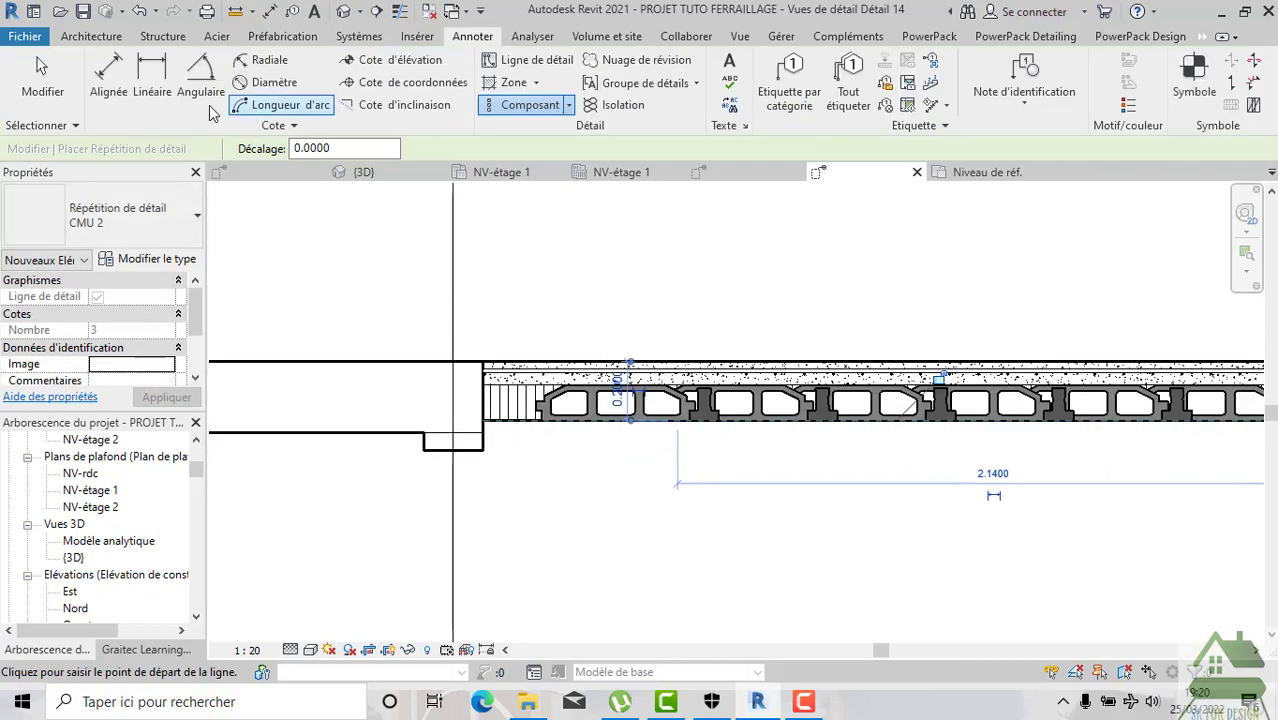
{"action": "left_click", "coordinate": [108, 75]}
{"action": "scroll", "coordinate": [540, 428], "scroll_direction": "up", "scroll_amount": 2}
{"action": "scroll", "coordinate": [550, 445], "scroll_direction": "up", "scroll_amount": 2}
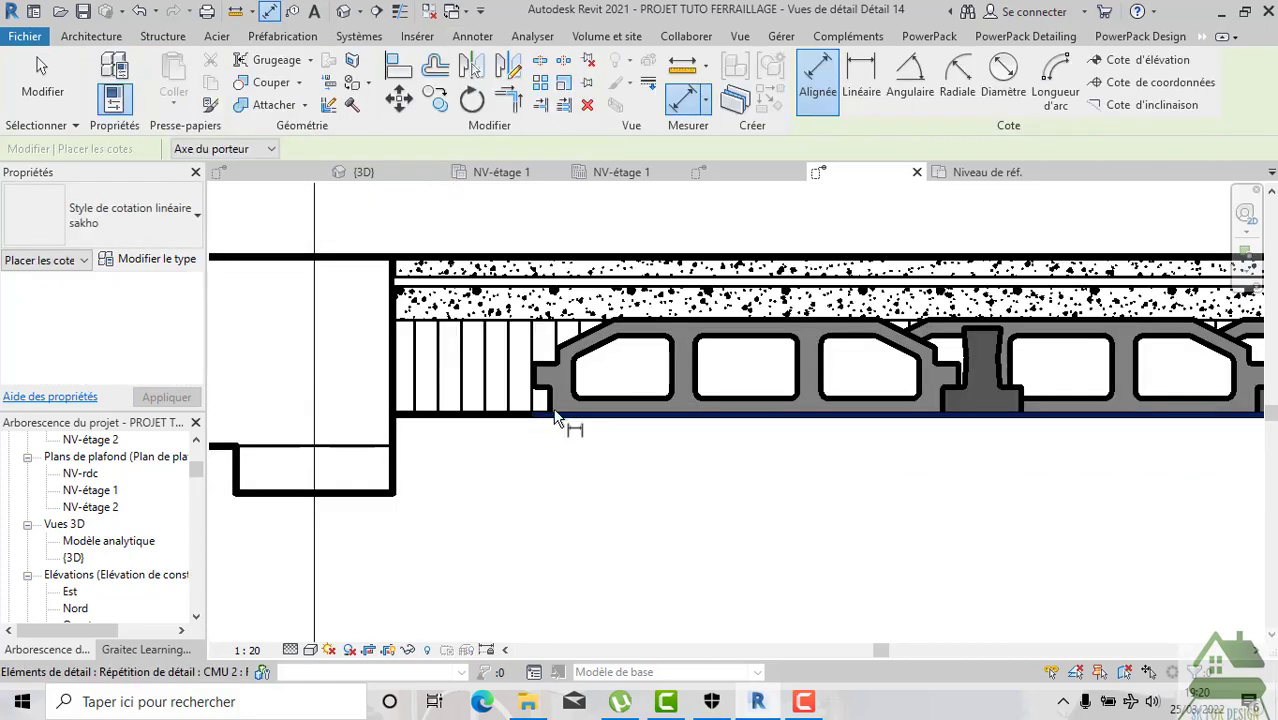
{"action": "scroll", "coordinate": [555, 415], "scroll_direction": "up", "scroll_amount": 2}
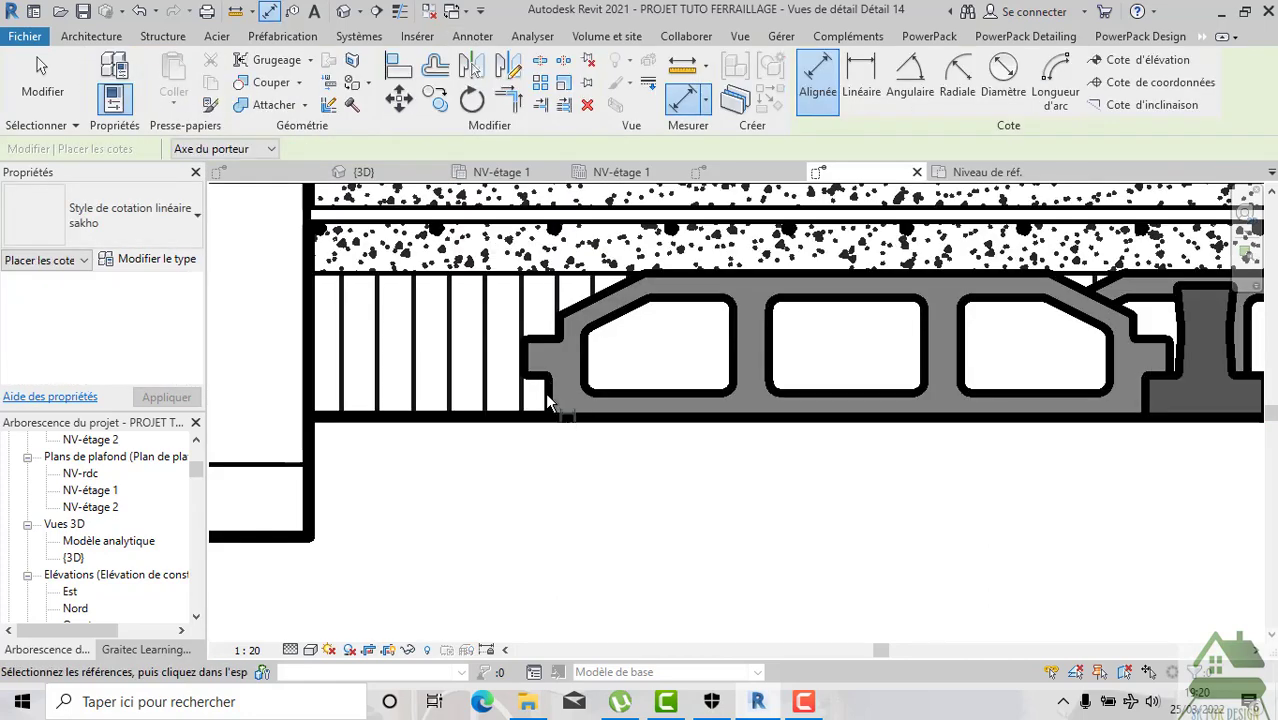
Fix the first aligned-dimension reference at the hollow-block edge.
{"action": "left_click", "coordinate": [527, 365]}
{"action": "scroll", "coordinate": [530, 370], "scroll_direction": "down", "scroll_amount": 2}
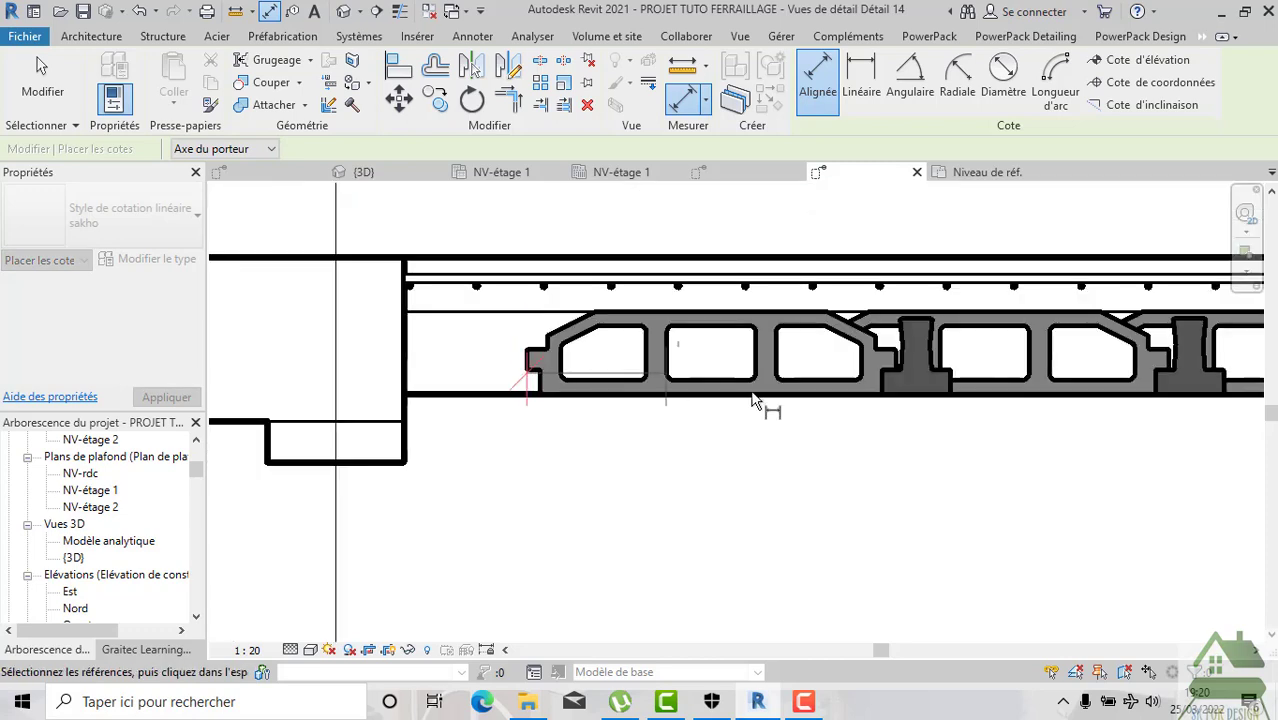
{"action": "scroll", "coordinate": [870, 392], "scroll_direction": "up", "scroll_amount": 2}
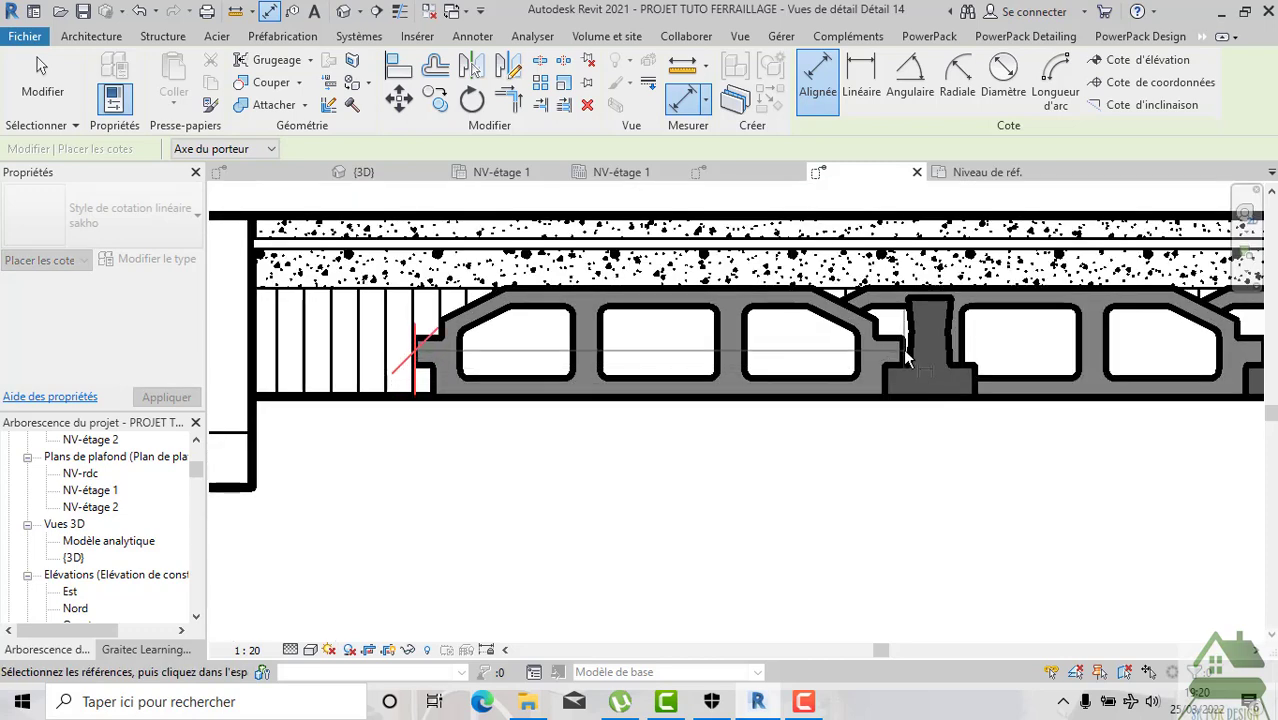
{"action": "scroll", "coordinate": [848, 400], "scroll_direction": "down", "scroll_amount": 2}
{"action": "scroll", "coordinate": [842, 428], "scroll_direction": "up", "scroll_amount": 1}
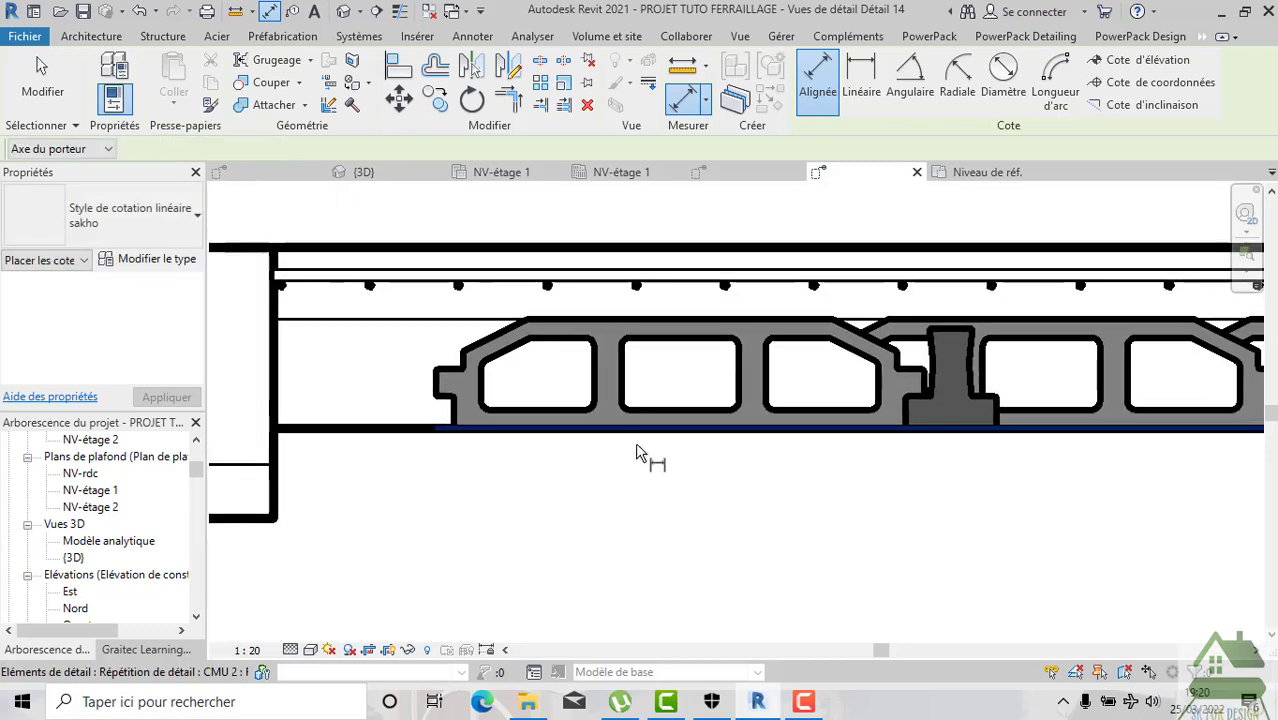
Draw a 0.0800-deep, 0.4950-wide fine-line detail rectangle under the slab.
{"action": "left_click", "coordinate": [472, 36]}
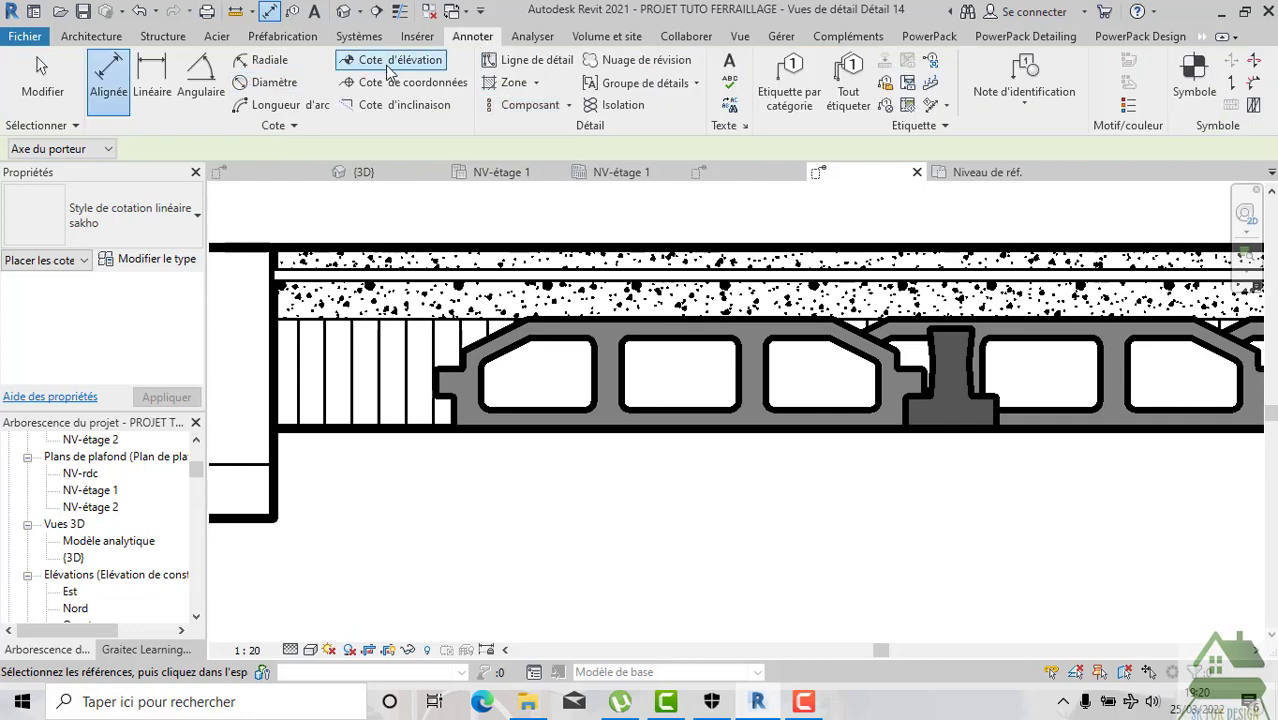
{"action": "left_click", "coordinate": [508, 58]}
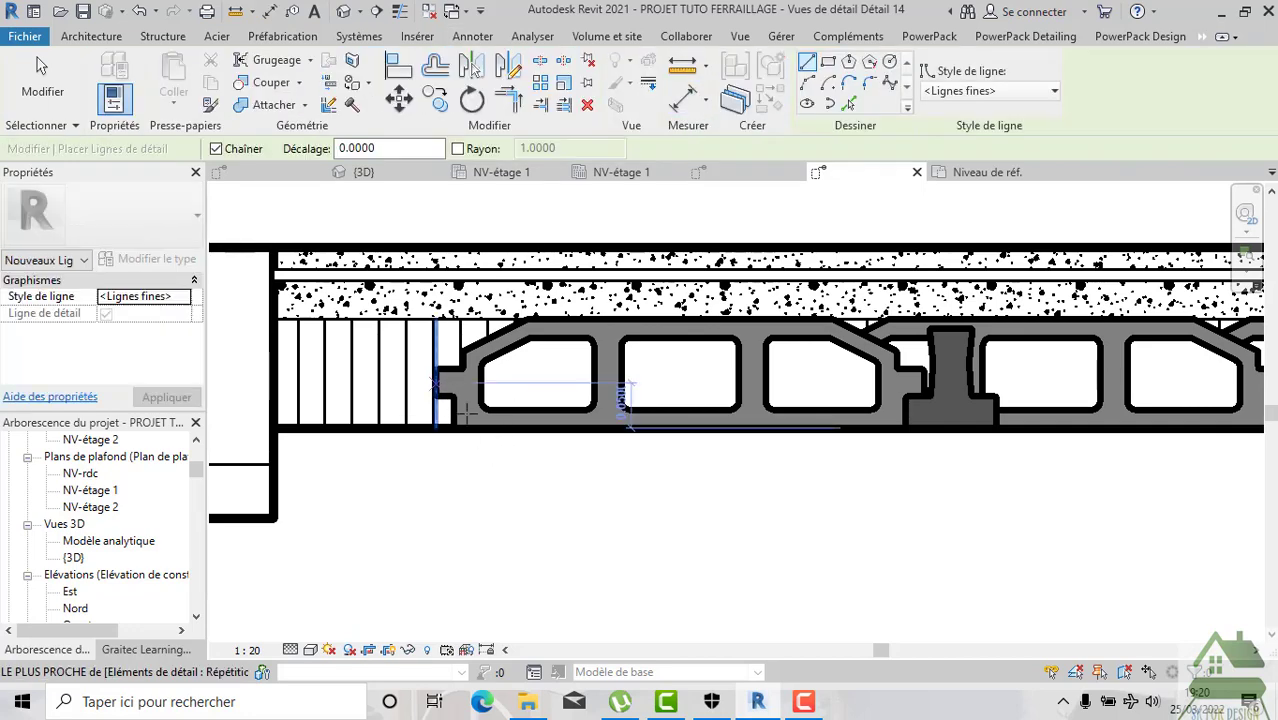
{"action": "left_click", "coordinate": [460, 428]}
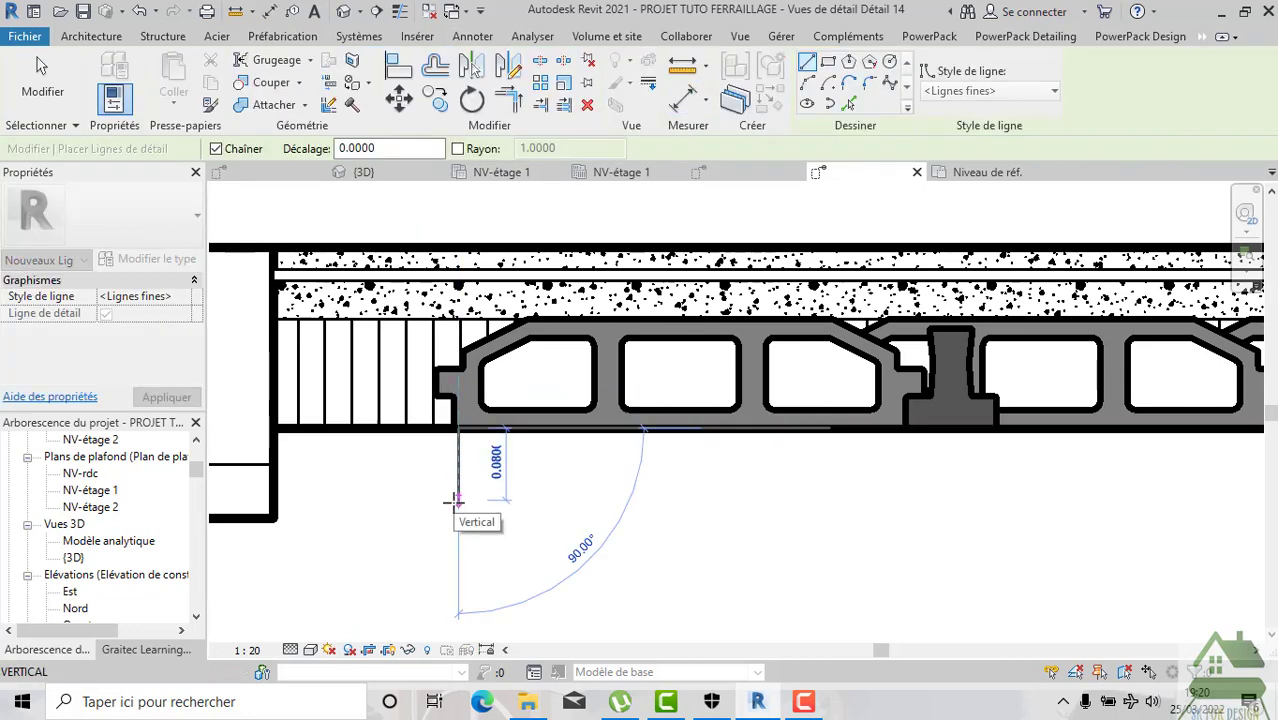
{"action": "left_click", "coordinate": [457, 500]}
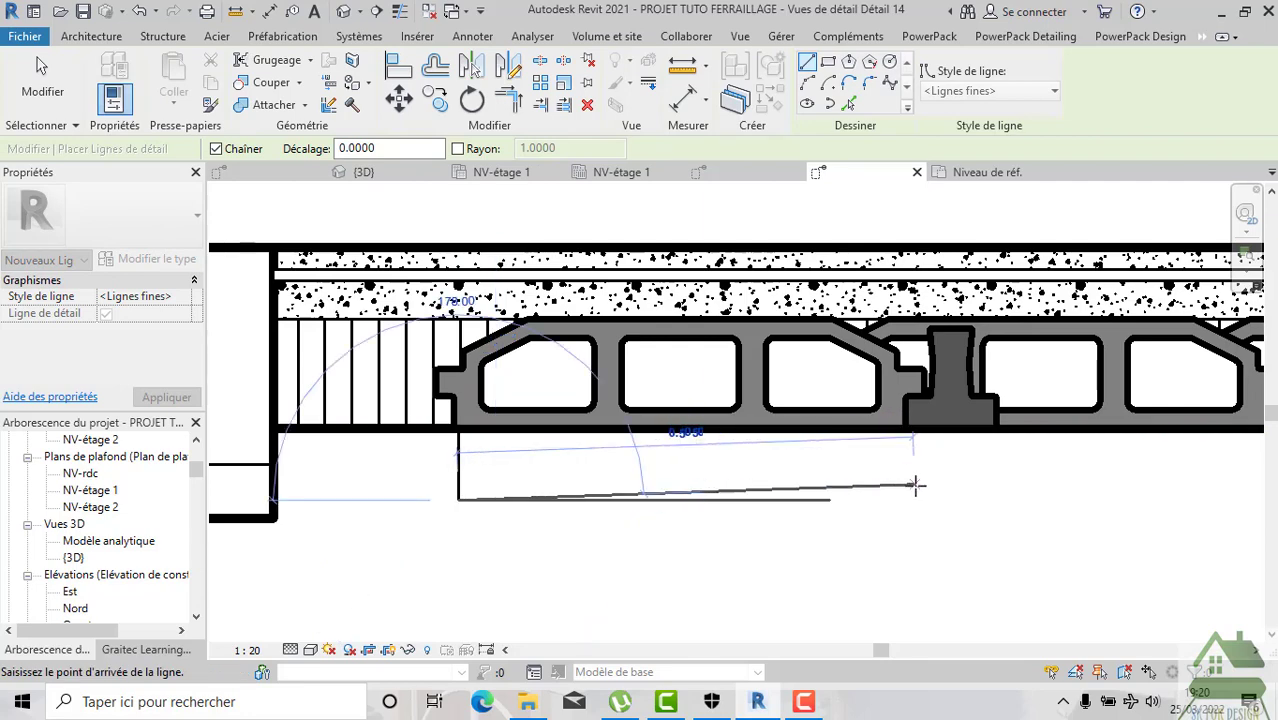
{"action": "left_click", "coordinate": [906, 500]}
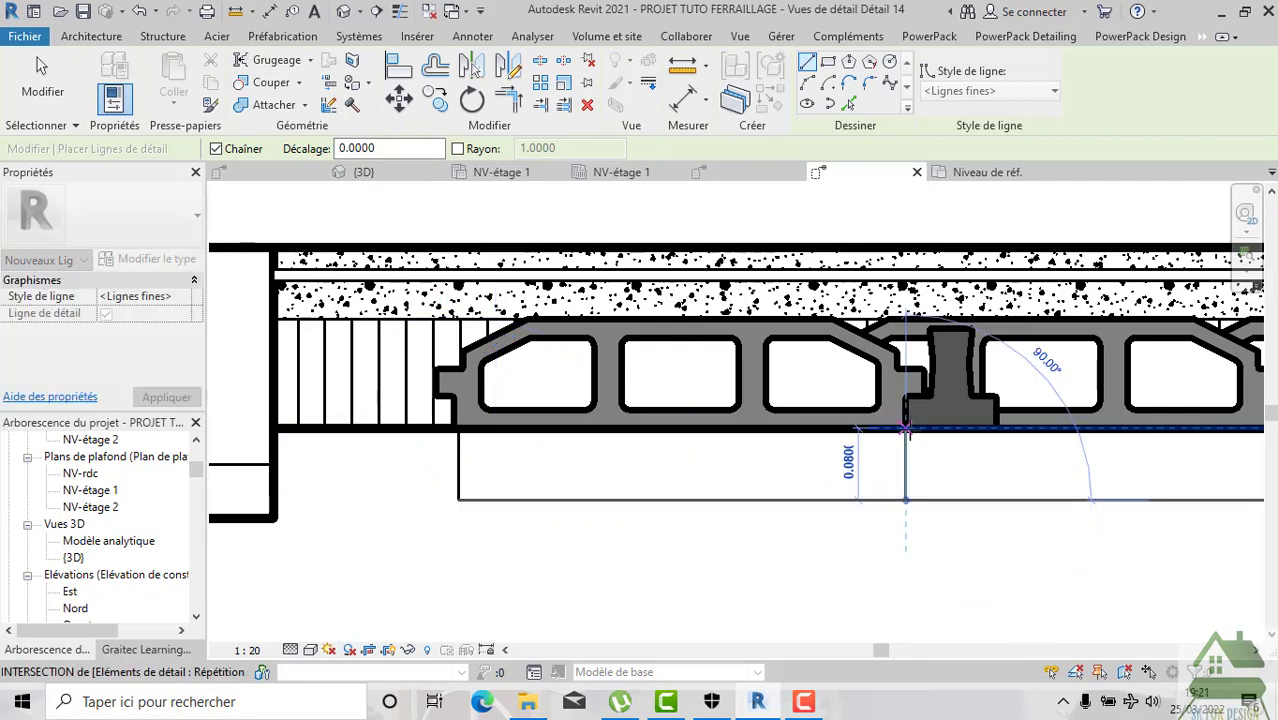
{"action": "left_click", "coordinate": [906, 428]}
{"action": "key", "text": "Escape"}
{"action": "key", "text": "Escape"}
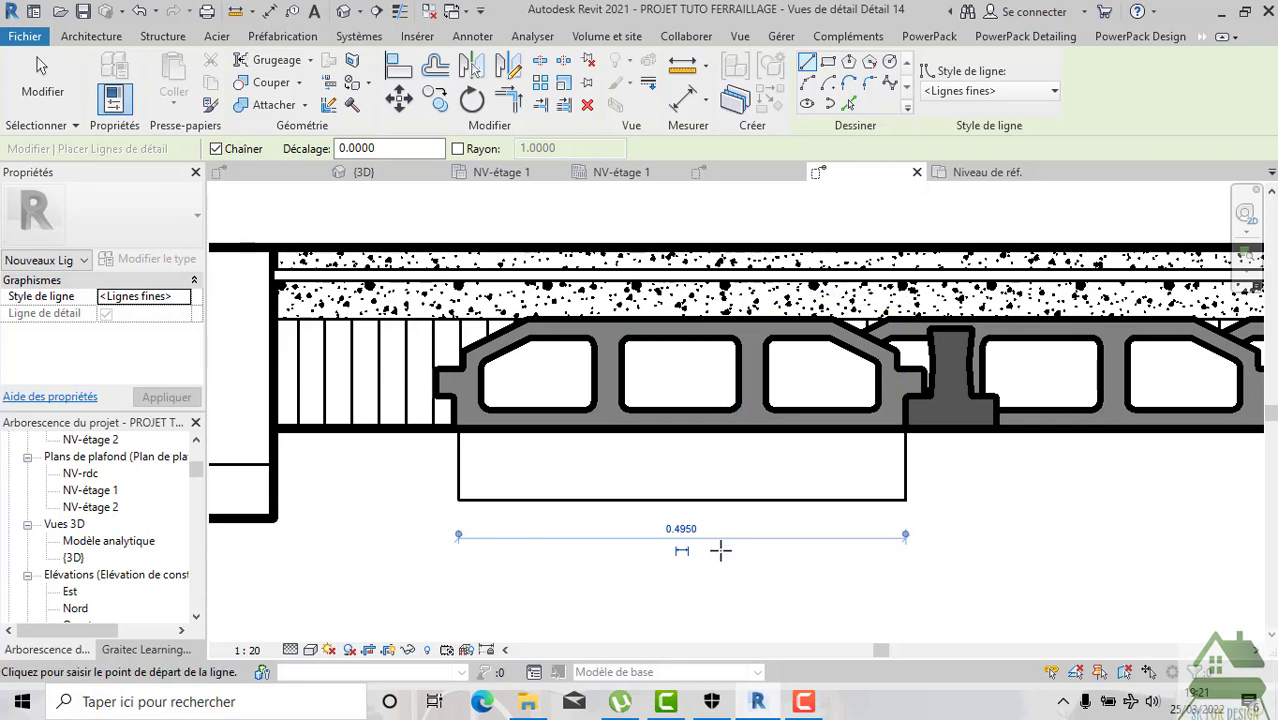
{"action": "key", "text": "Escape"}
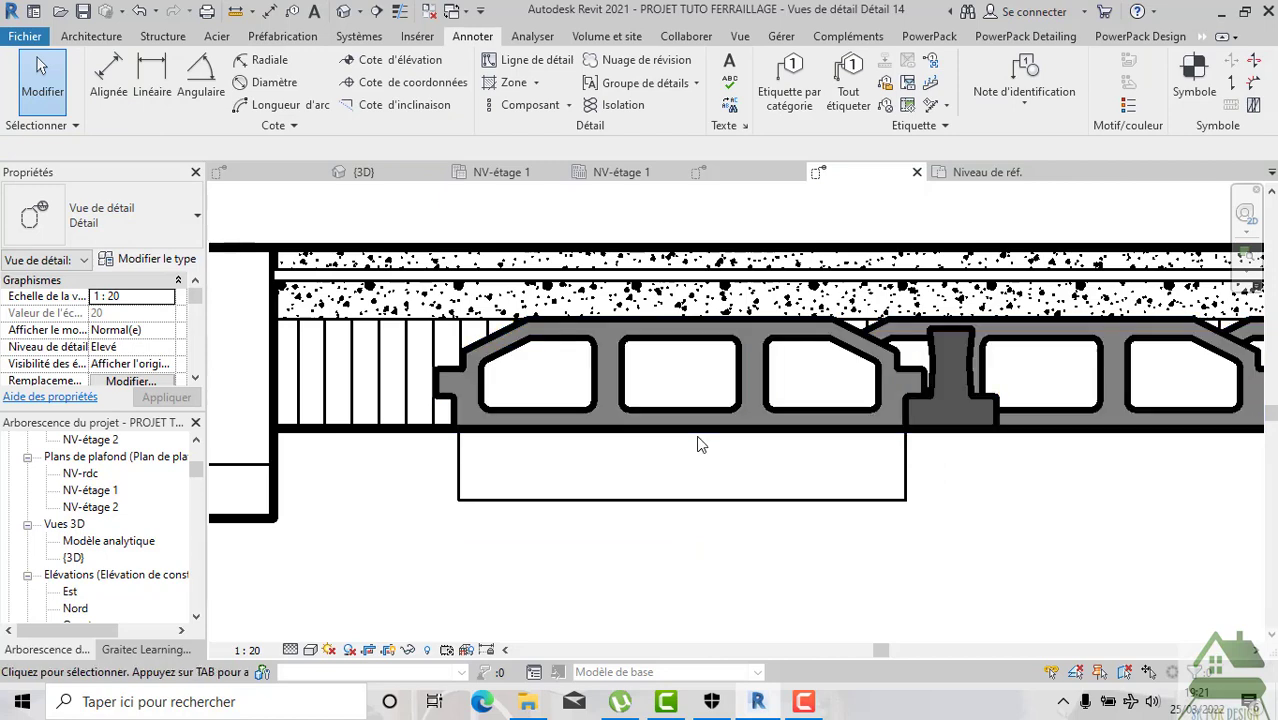
Select the hollow-block repetition, check its type properties, and delete it.
{"action": "scroll", "coordinate": [695, 428], "scroll_direction": "down", "scroll_amount": 2}
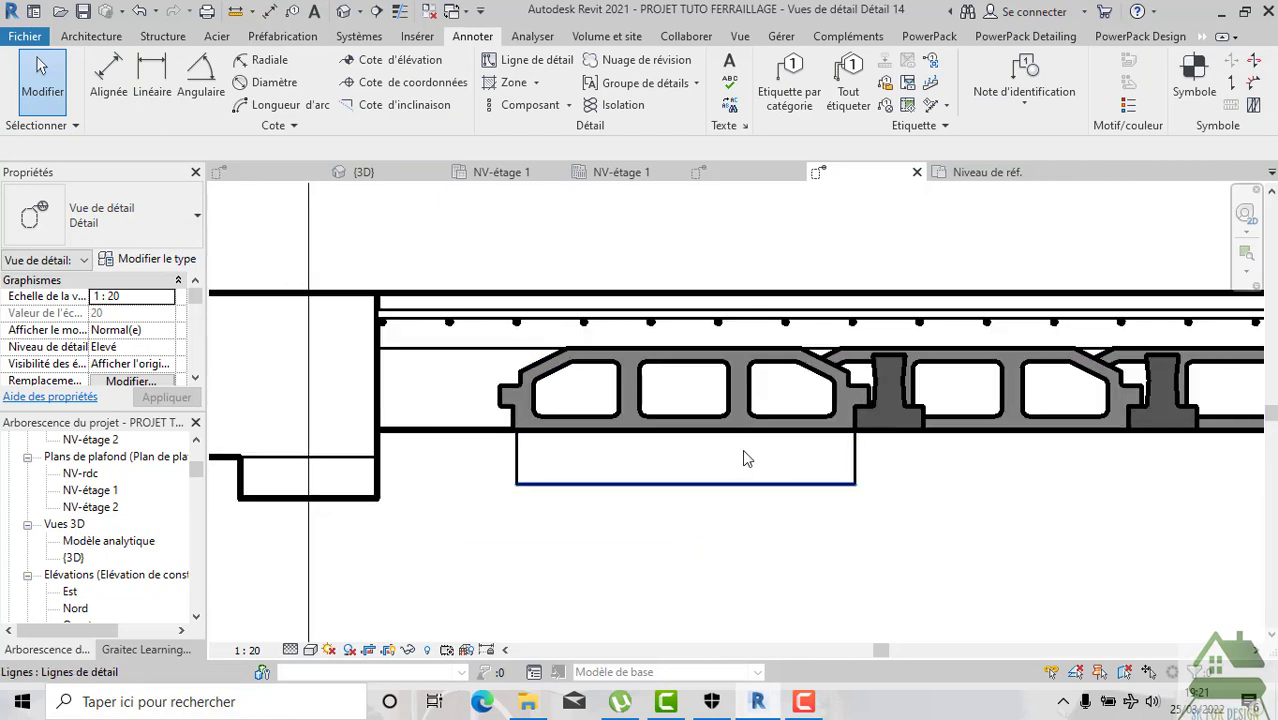
{"action": "left_click", "coordinate": [687, 433]}
{"action": "left_click", "coordinate": [175, 258]}
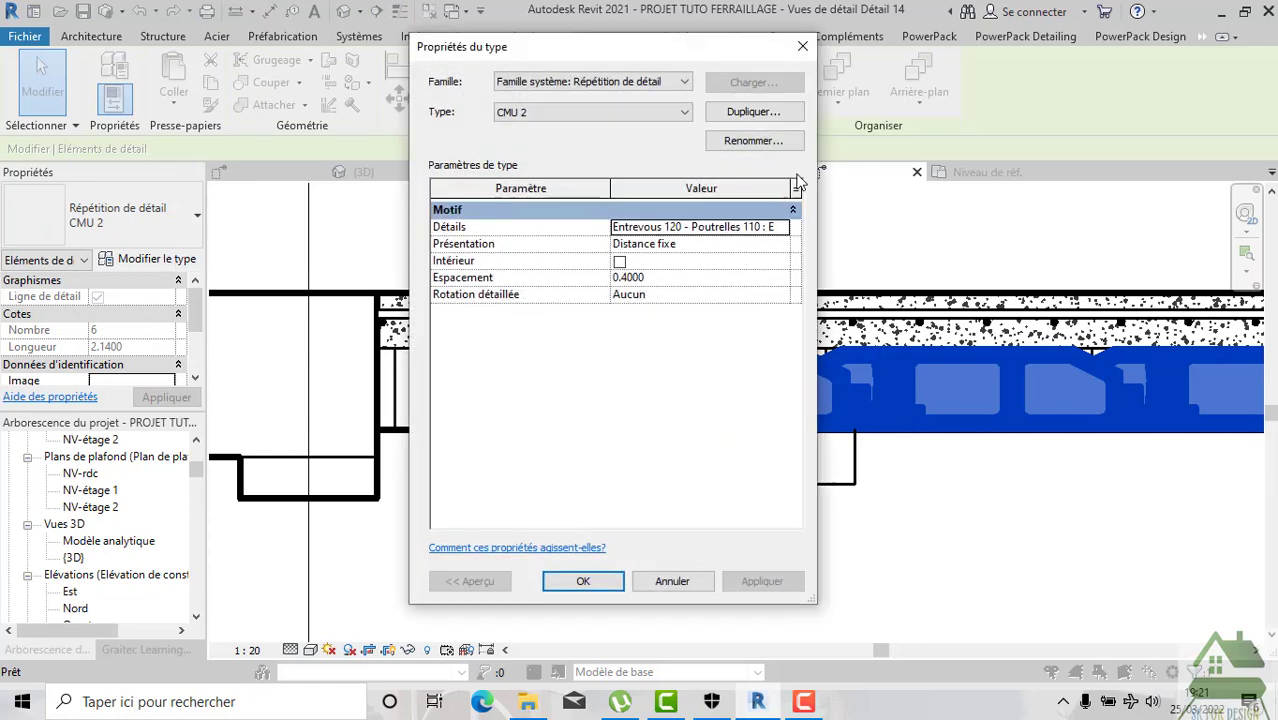
{"action": "left_click", "coordinate": [802, 46]}
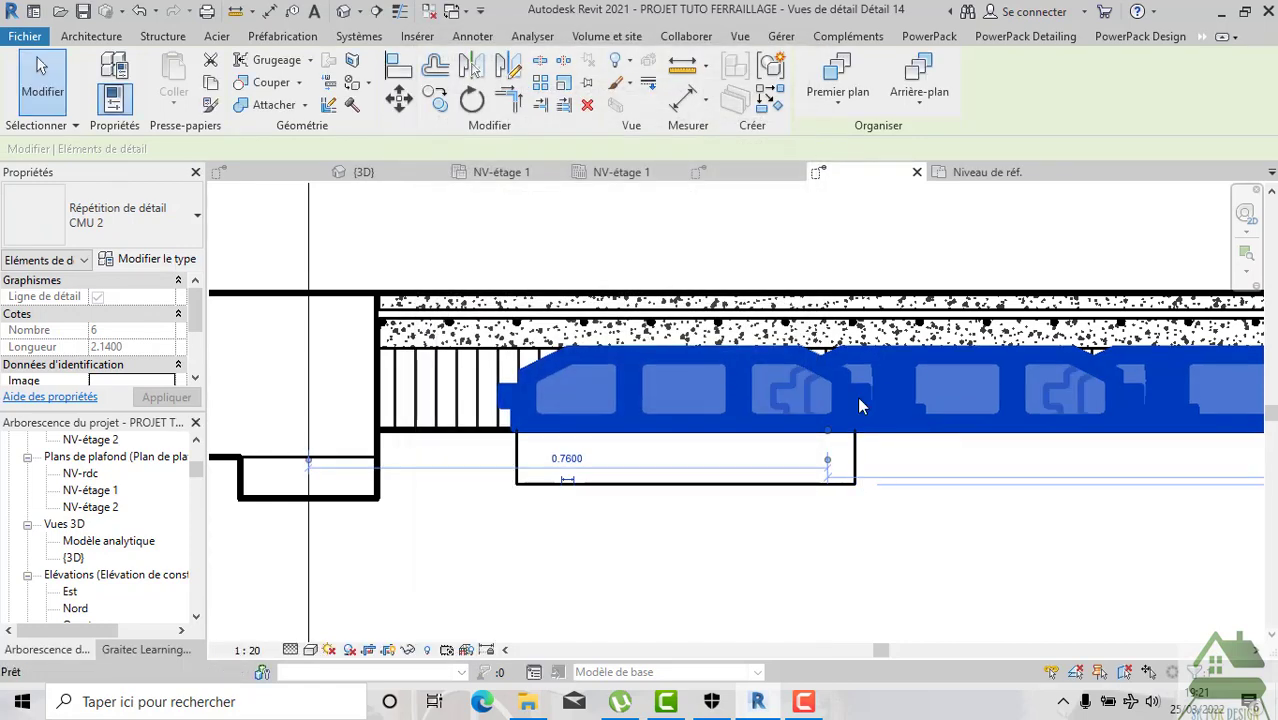
{"action": "key", "text": "Escape"}
Start a new repeating detail and open its type properties to set 0.5 spacing.
{"action": "left_click", "coordinate": [472, 36]}
{"action": "left_click", "coordinate": [555, 97]}
{"action": "left_click", "coordinate": [590, 145]}
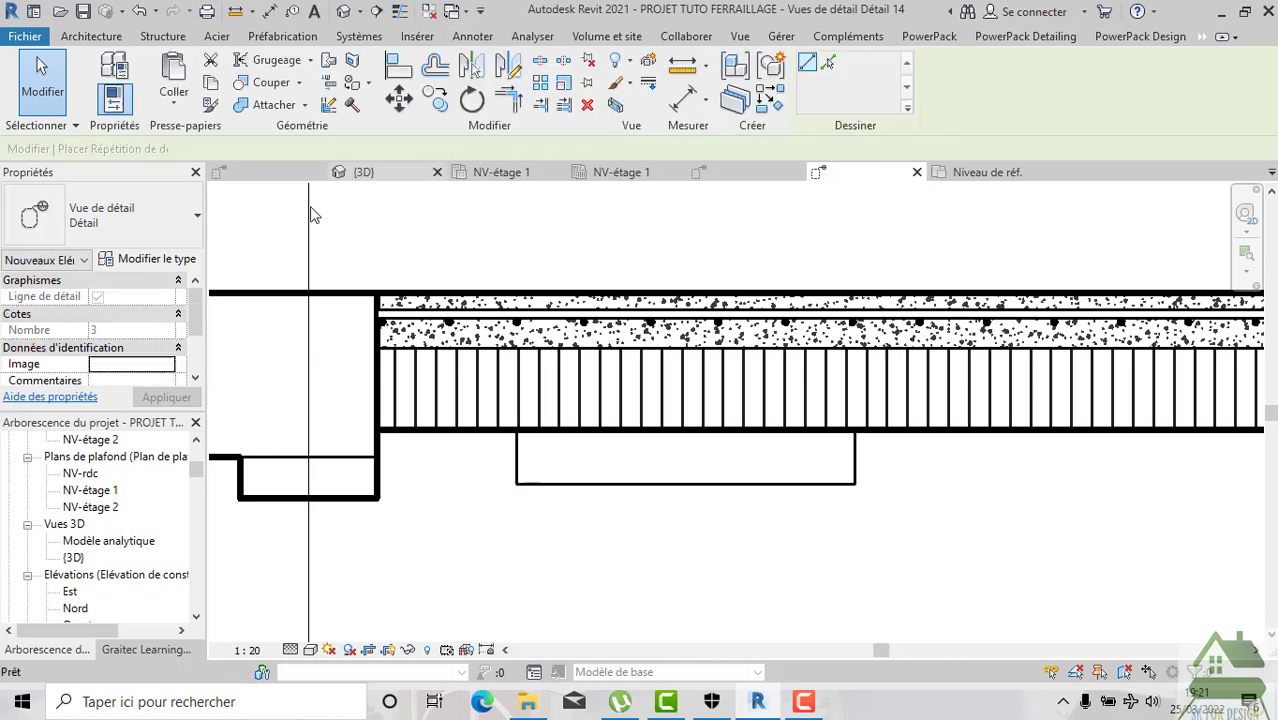
{"action": "left_click", "coordinate": [152, 260]}
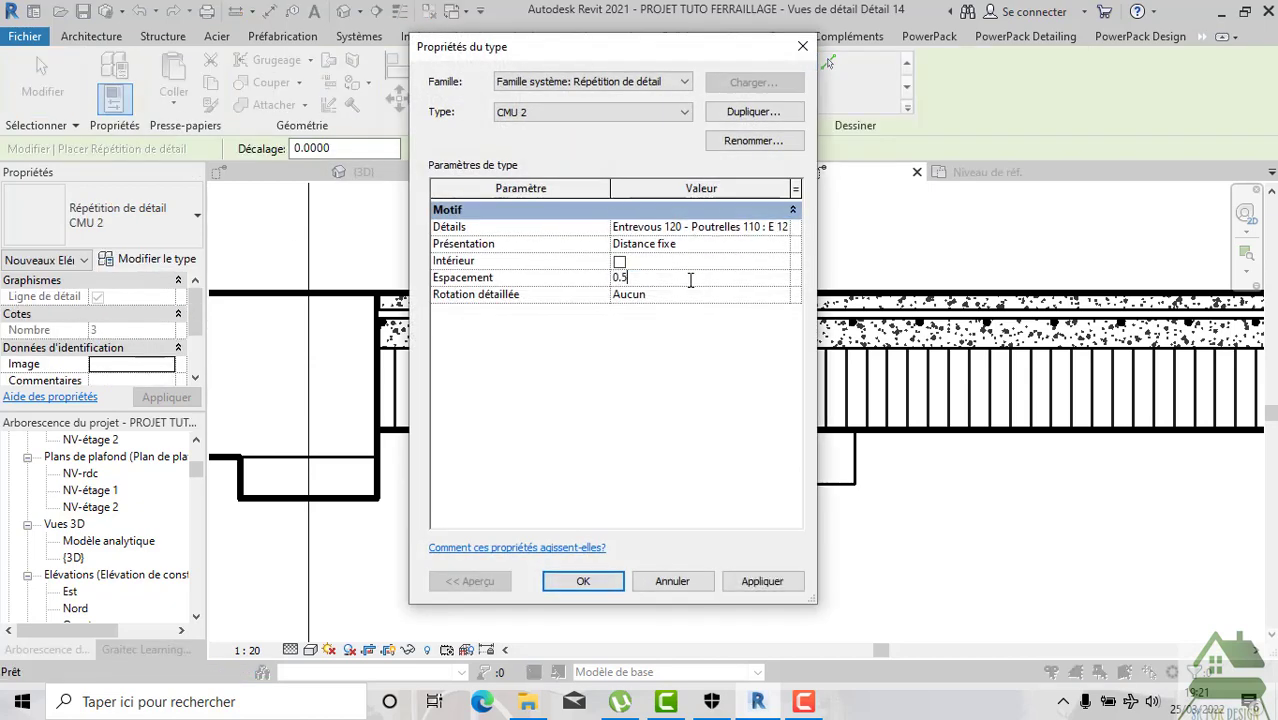
Confirm the 0.5 spacing and lay a 2.8000-long hollow-block run from the slab corner to its end.
{"action": "left_click", "coordinate": [582, 585]}
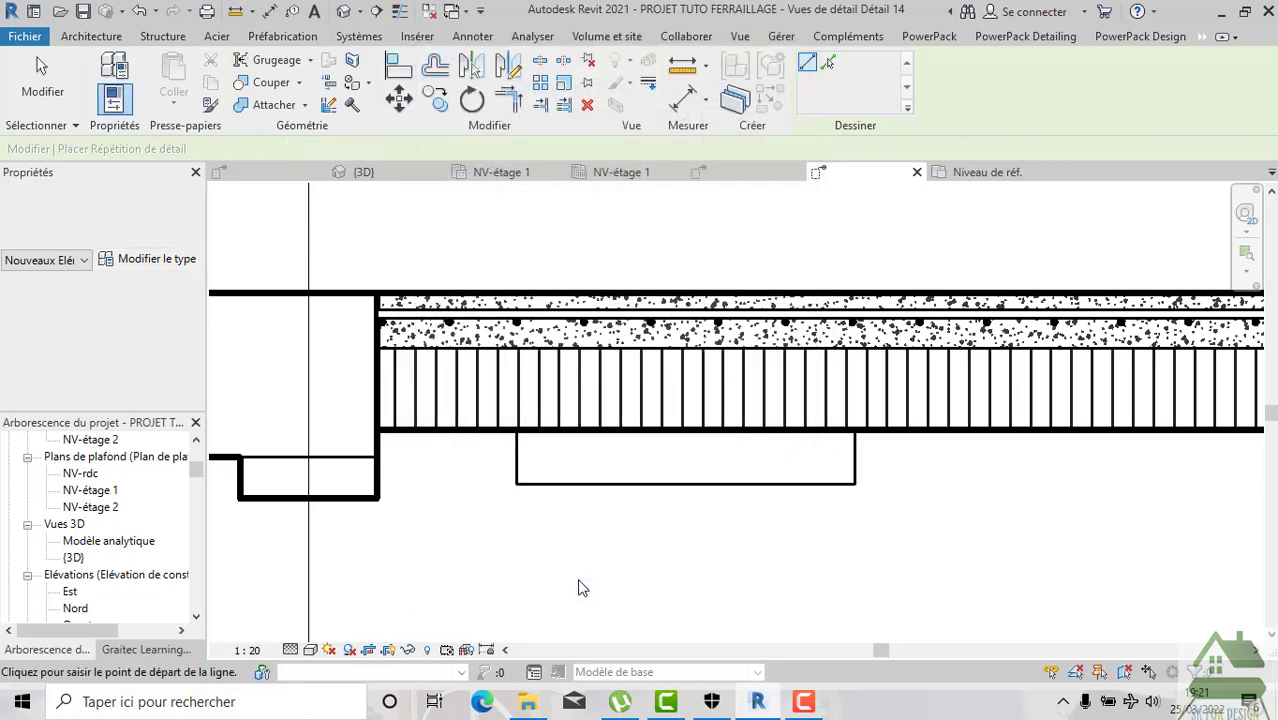
{"action": "scroll", "coordinate": [702, 460], "scroll_direction": "down", "scroll_amount": 2}
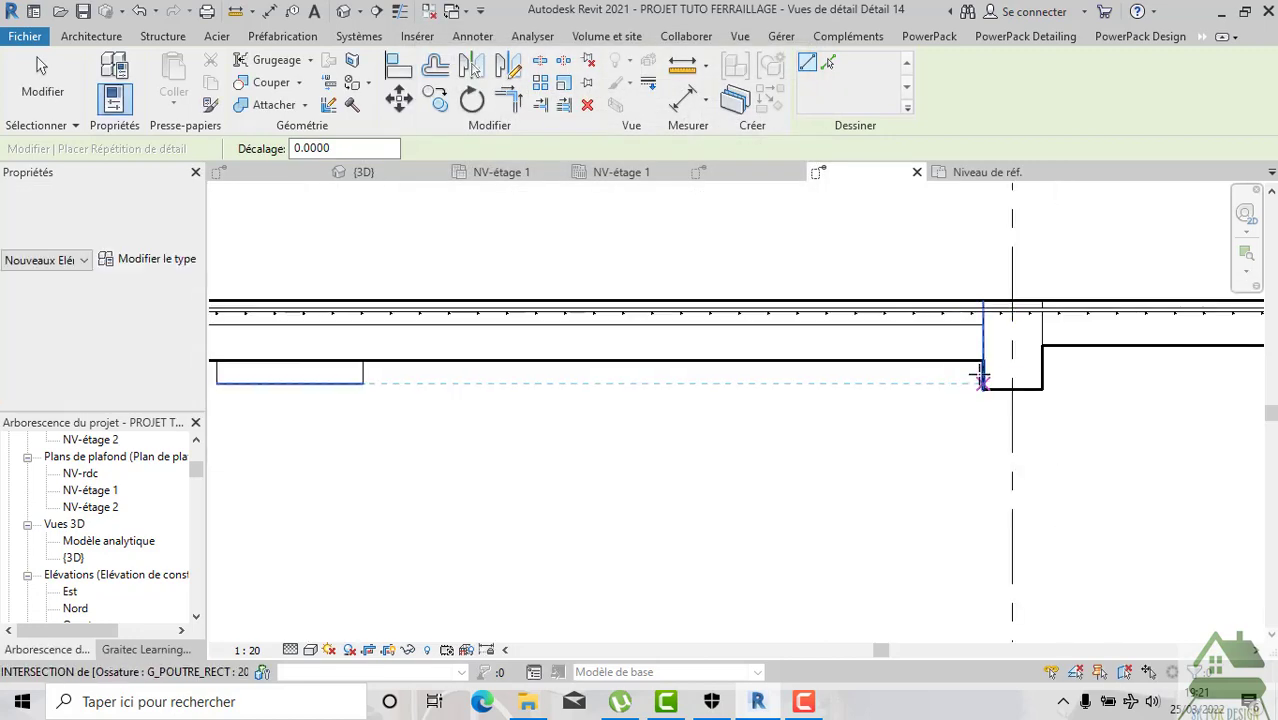
{"action": "left_click", "coordinate": [983, 358]}
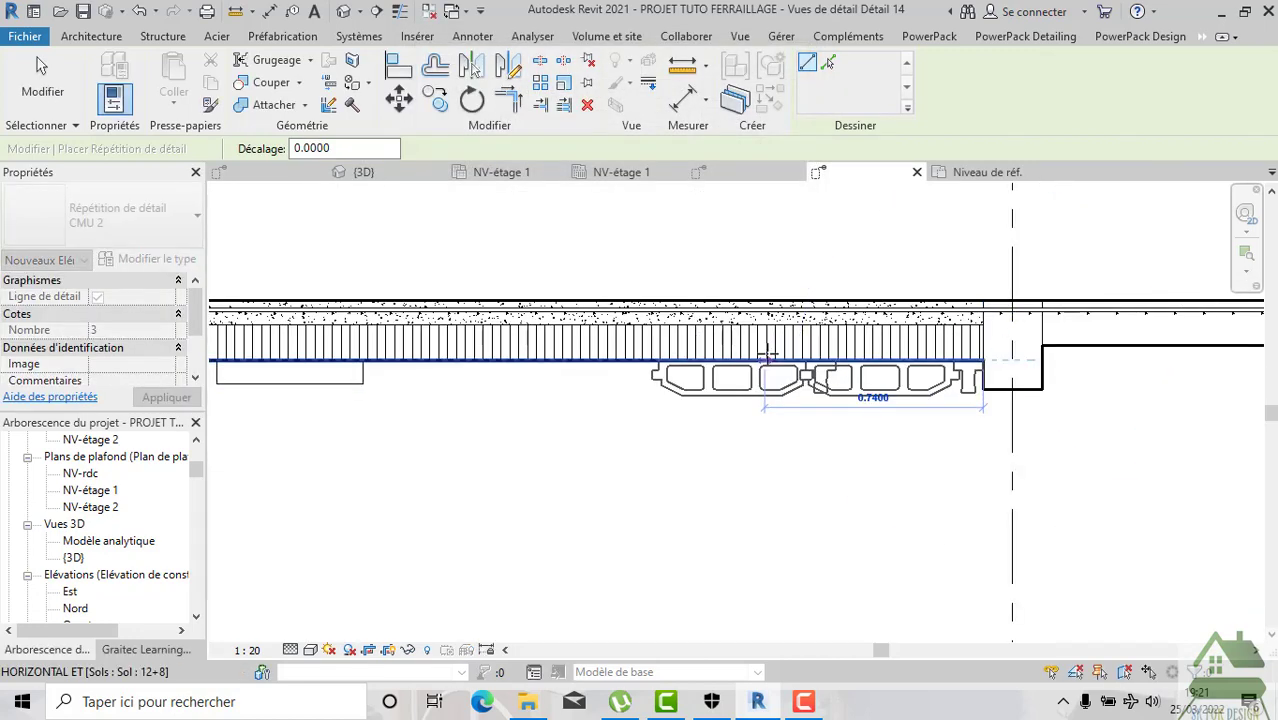
{"action": "scroll", "coordinate": [710, 365], "scroll_direction": "left", "scroll_amount": 3, "text": "shift"}
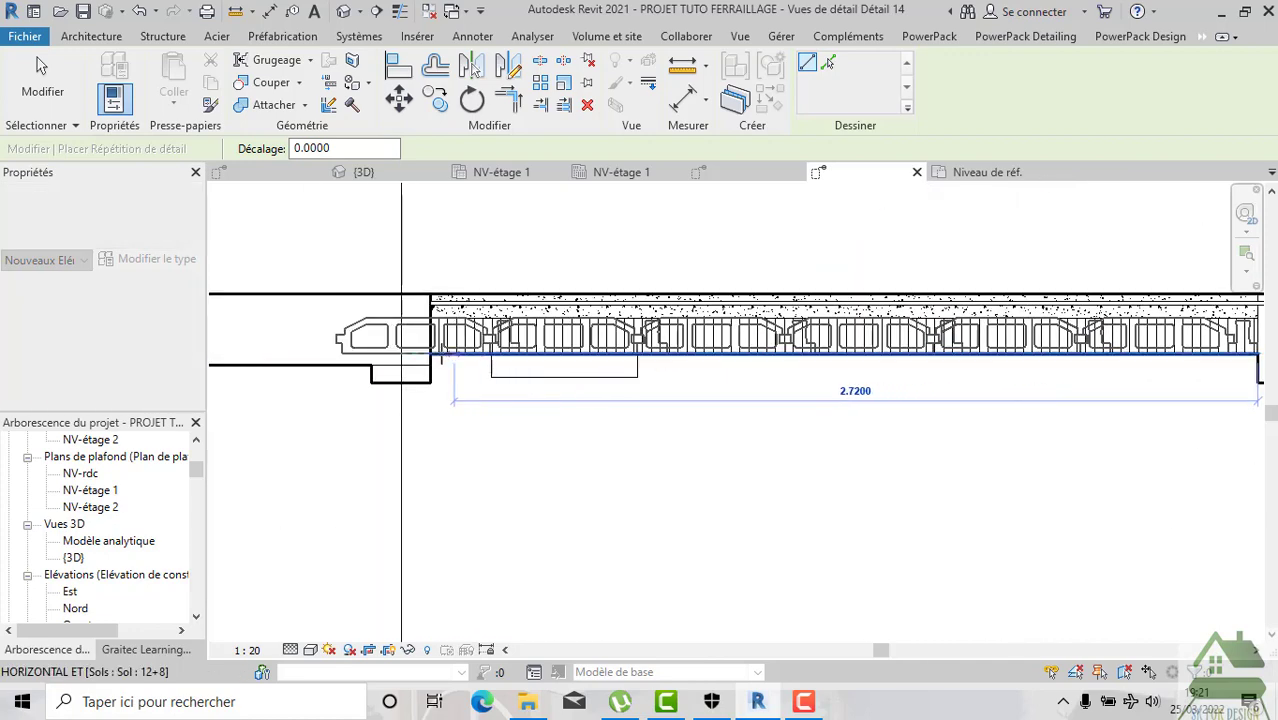
{"action": "left_click", "coordinate": [431, 356]}
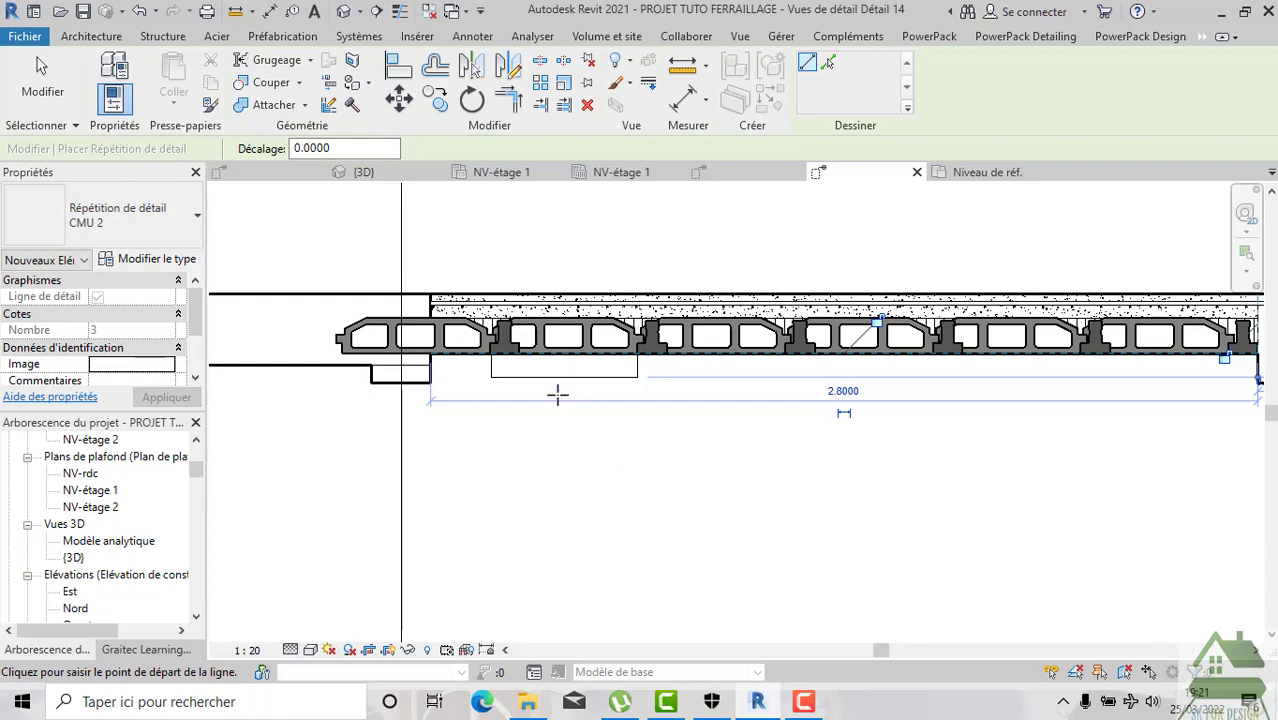
{"action": "scroll", "coordinate": [662, 331], "scroll_direction": "up", "scroll_amount": 3}
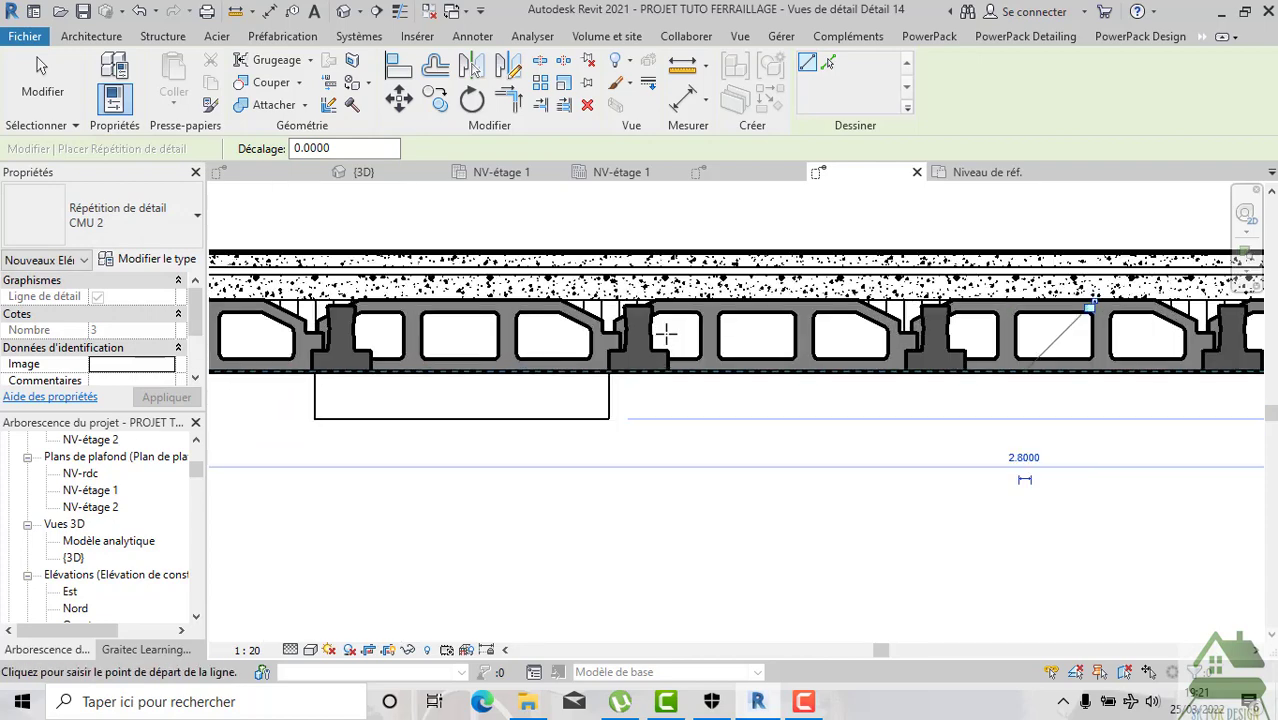
{"action": "scroll", "coordinate": [594, 386], "scroll_direction": "down", "scroll_amount": 1}
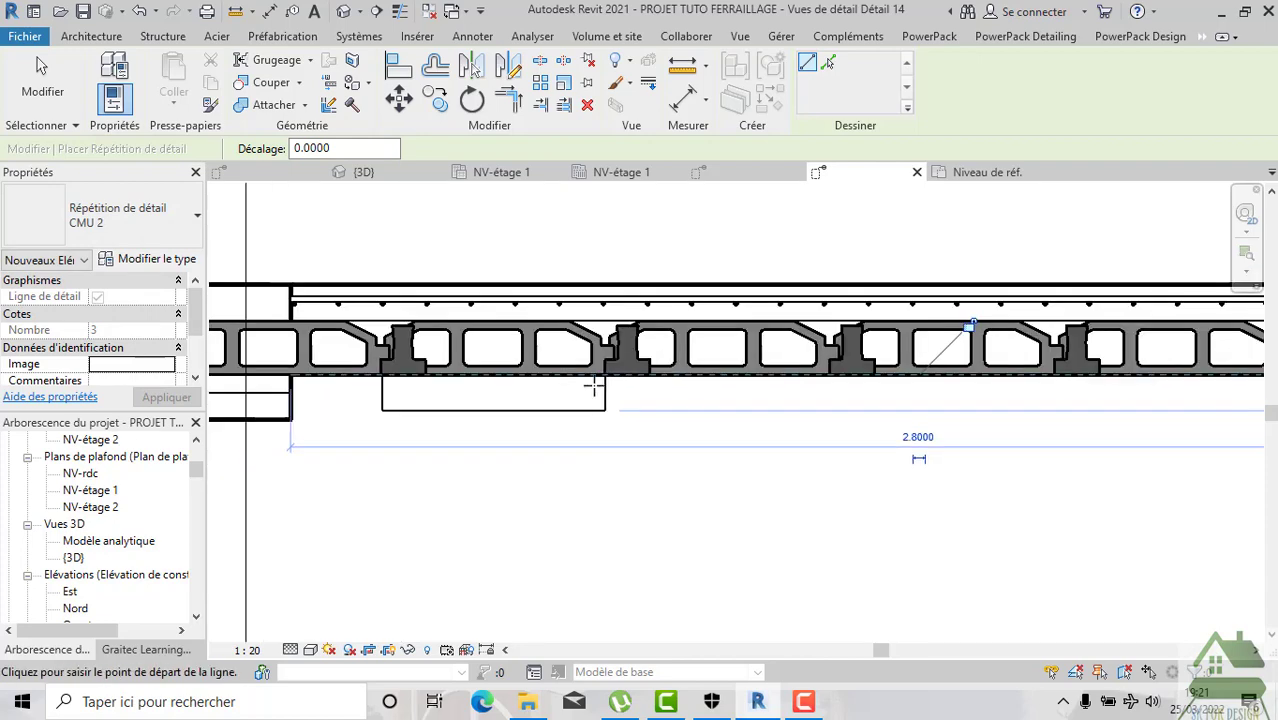
{"action": "scroll", "coordinate": [594, 386], "scroll_direction": "down", "scroll_amount": 1}
{"action": "scroll", "coordinate": [726, 382], "scroll_direction": "down", "scroll_amount": 1}
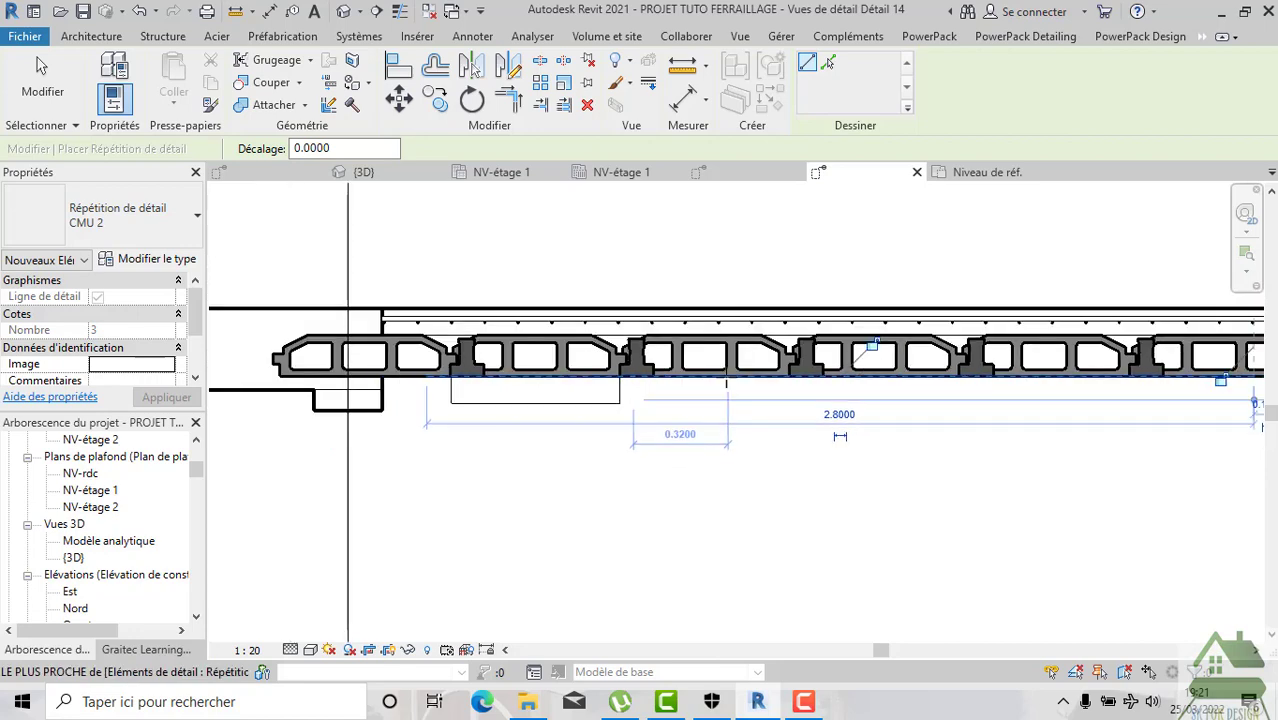
{"action": "key", "text": "Escape"}
{"action": "key", "text": "Escape"}
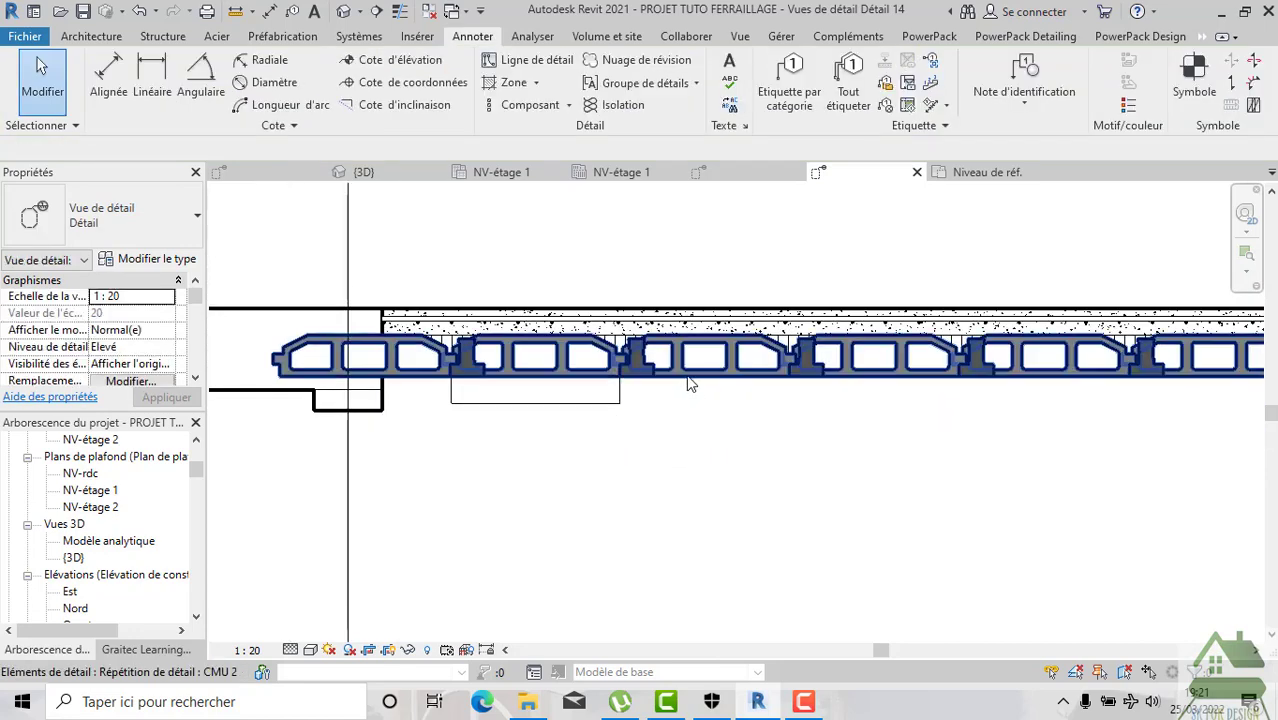
Set the hollow-block repetition's CMU 2 spacing to 0.6000, leaving five blocks in the run.
{"action": "left_click", "coordinate": [686, 366]}
{"action": "left_click", "coordinate": [181, 260]}
{"action": "type", "text": "0.6000"}
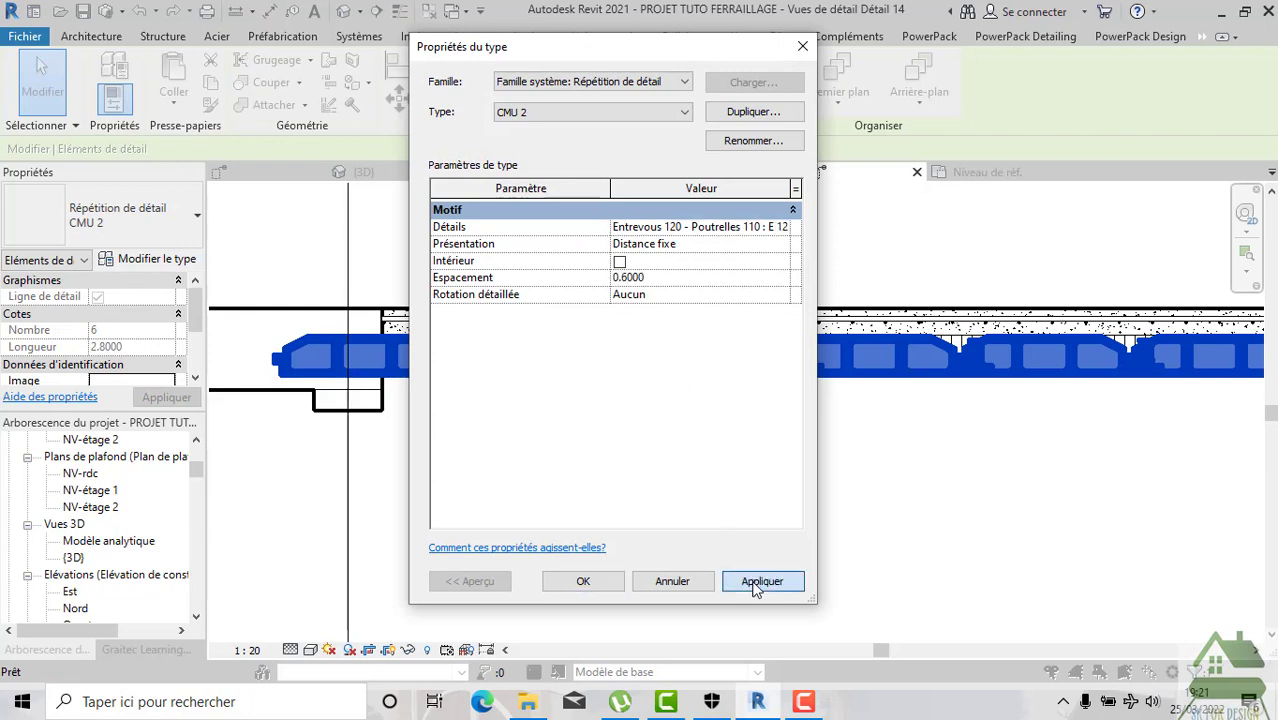
{"action": "left_click", "coordinate": [757, 586]}
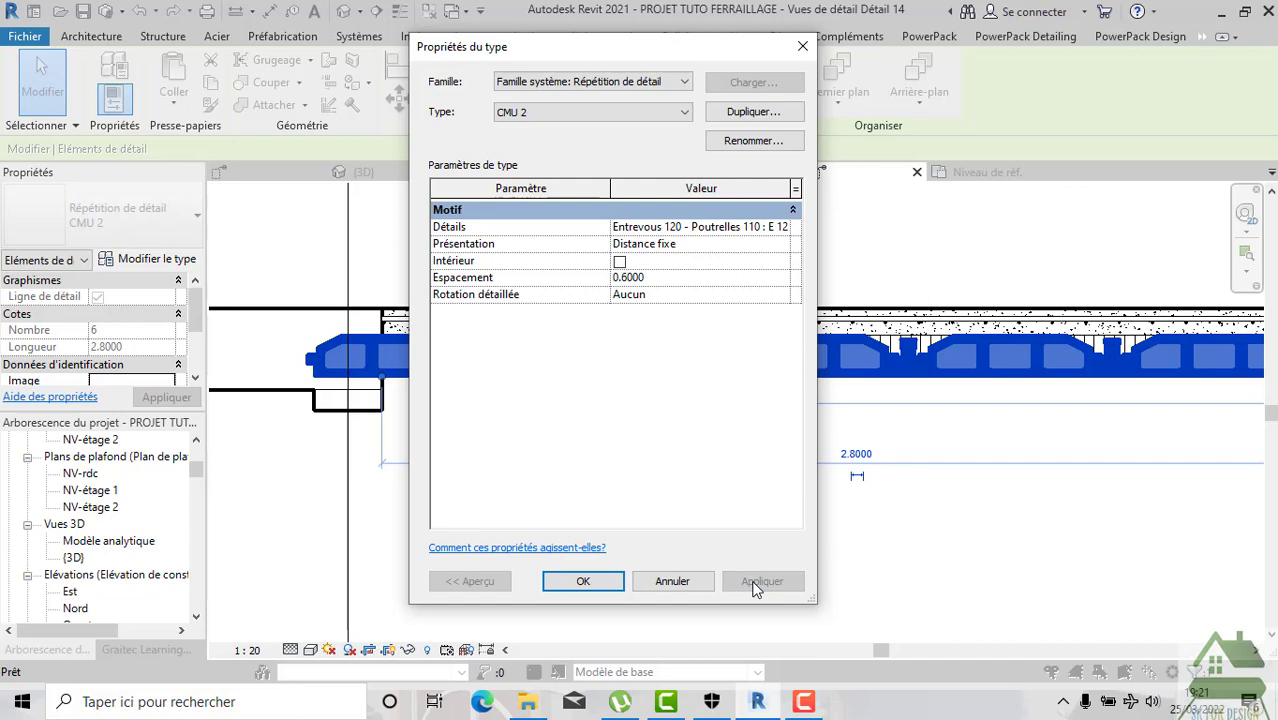
{"action": "left_click", "coordinate": [590, 581]}
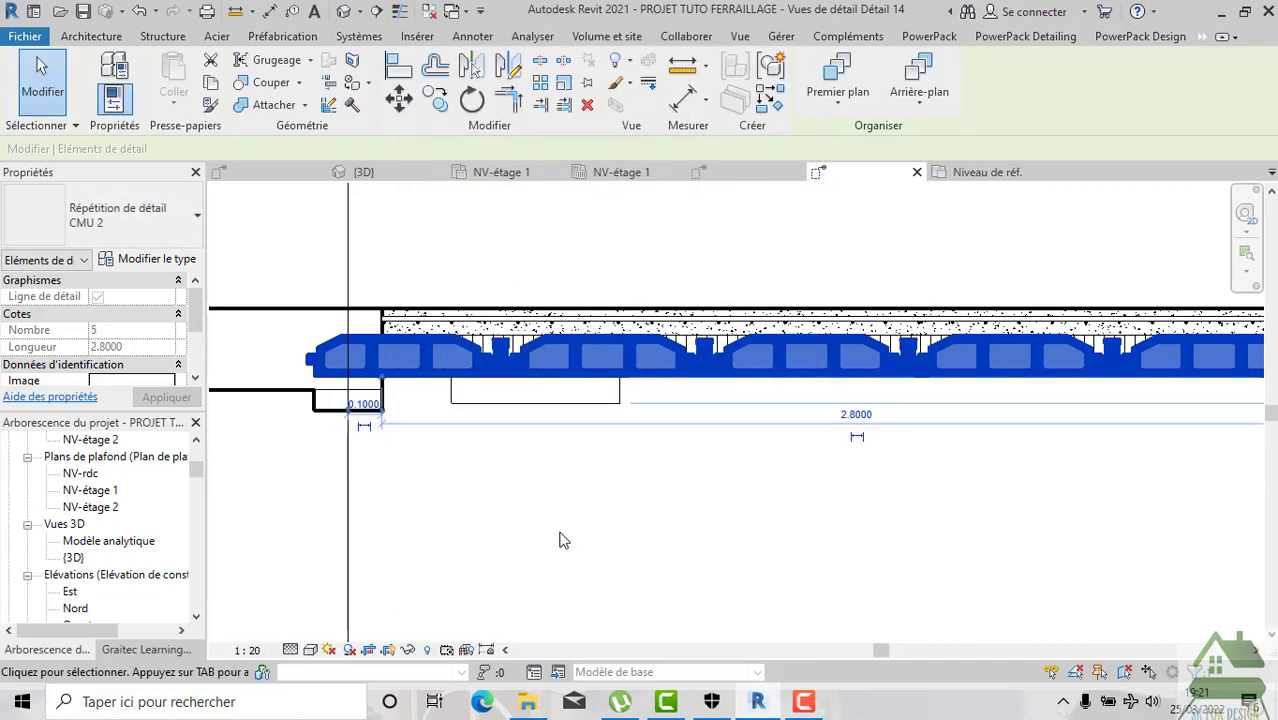
{"action": "left_click", "coordinate": [562, 536]}
{"action": "middle_click_drag", "start_coordinate": [623, 494], "coordinate": [824, 496]}
{"action": "scroll", "coordinate": [913, 422], "scroll_direction": "down", "scroll_amount": 1}
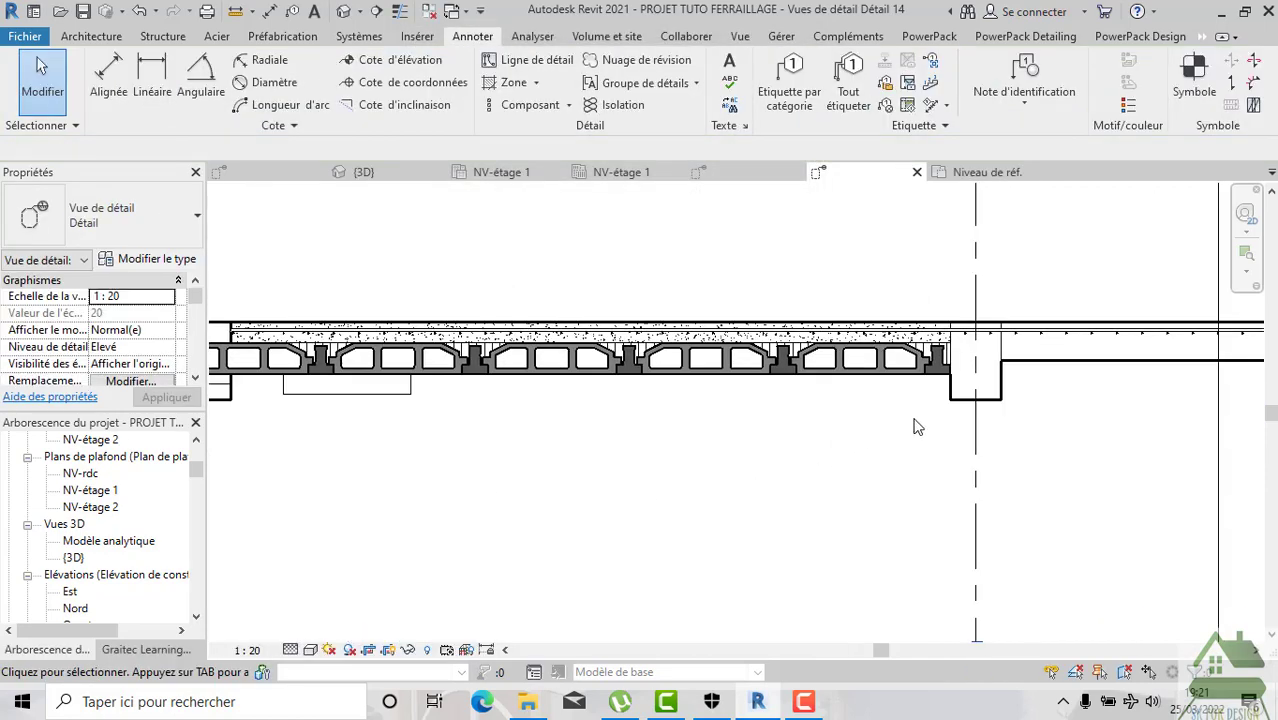
{"action": "scroll", "coordinate": [923, 425], "scroll_direction": "down", "scroll_amount": 2}
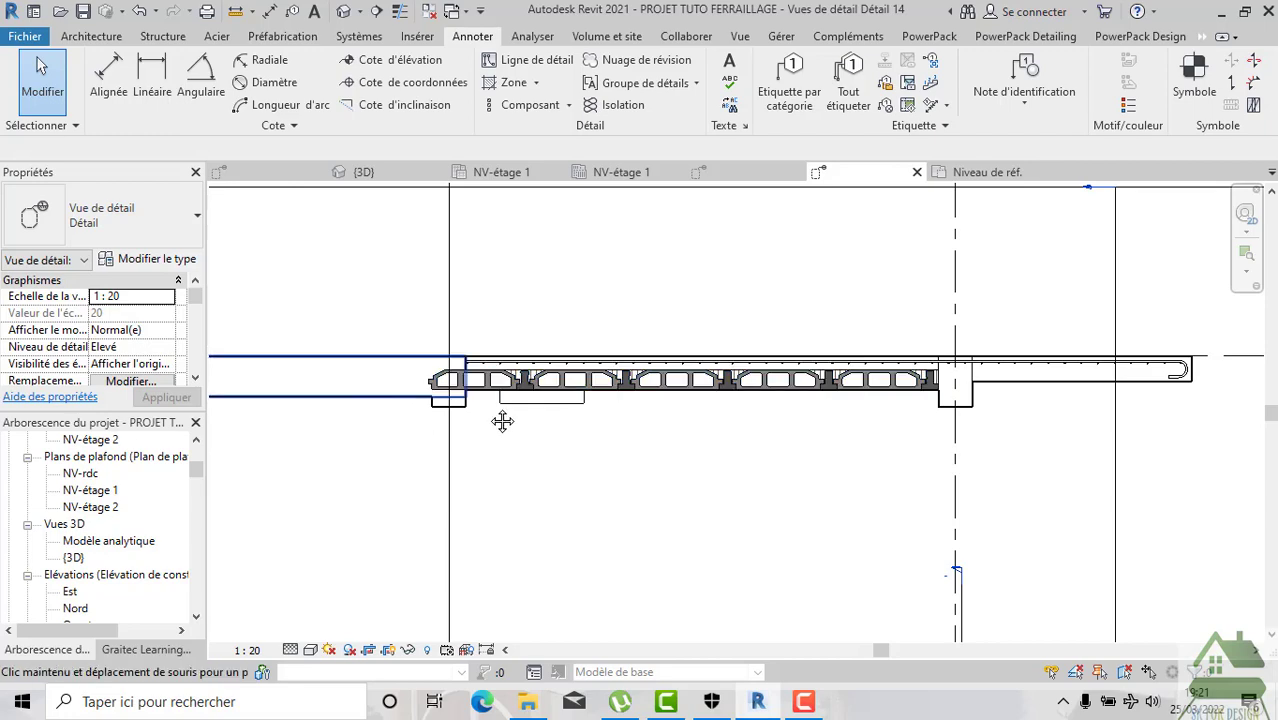
{"action": "scroll", "coordinate": [502, 421], "scroll_direction": "down", "scroll_amount": 1}
{"action": "scroll", "coordinate": [718, 407], "scroll_direction": "up", "scroll_amount": 3}
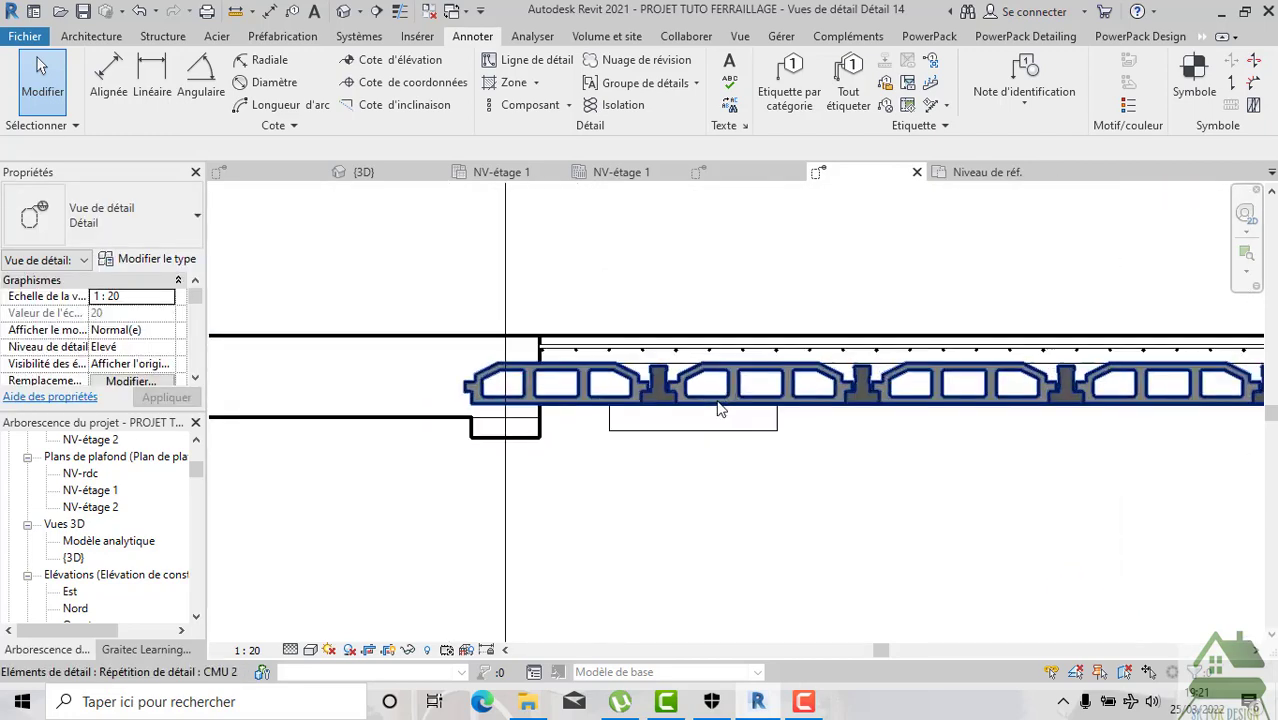
{"action": "scroll", "coordinate": [718, 407], "scroll_direction": "up", "scroll_amount": 1}
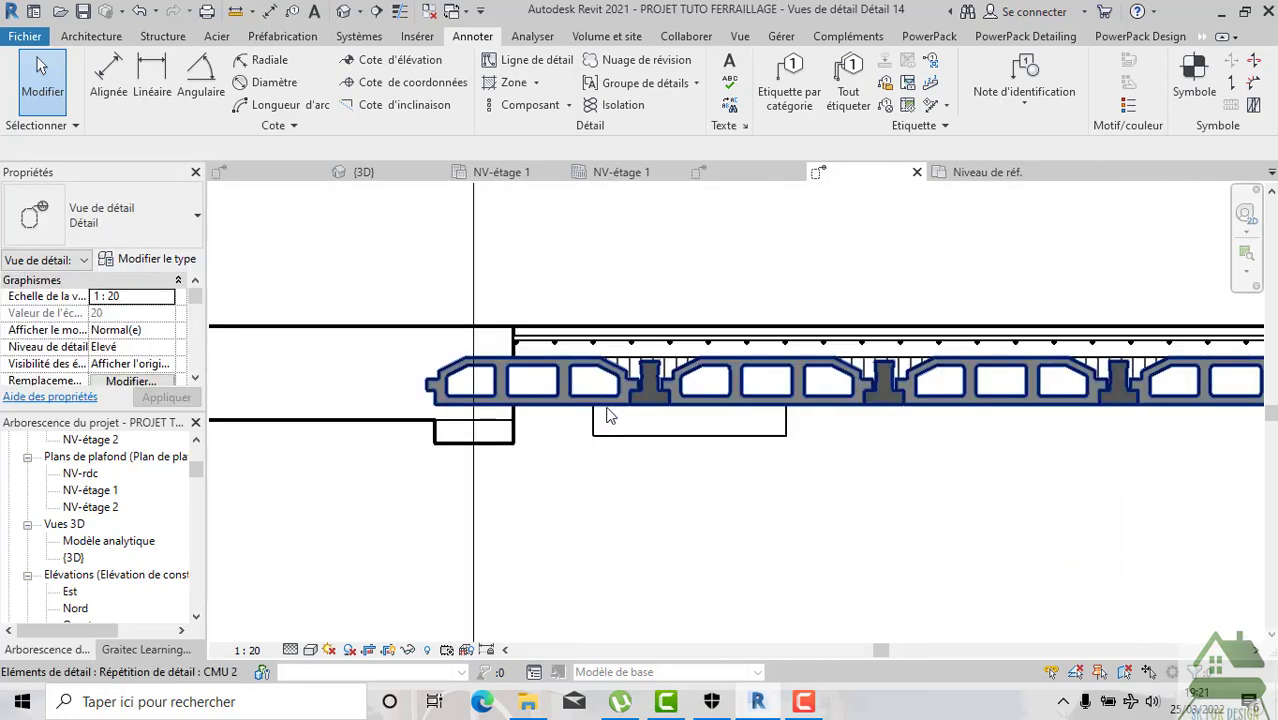
{"action": "left_click", "coordinate": [533, 400]}
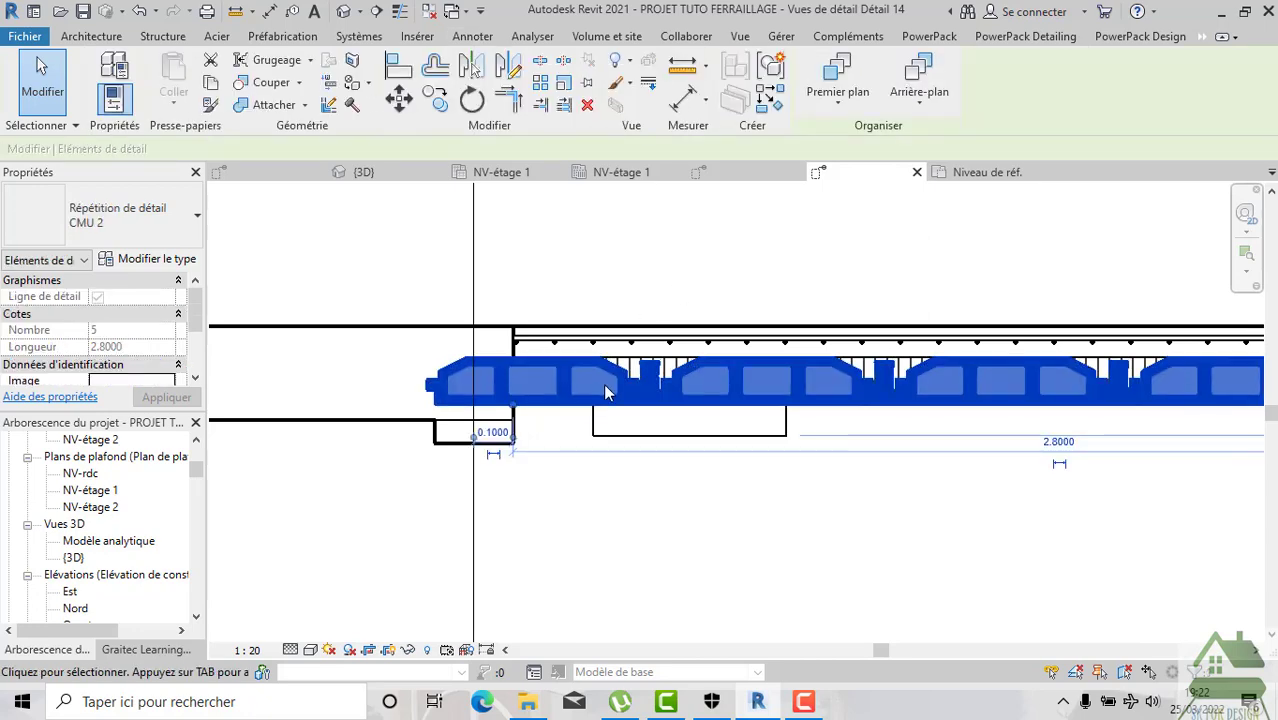
{"action": "key", "text": "Escape"}
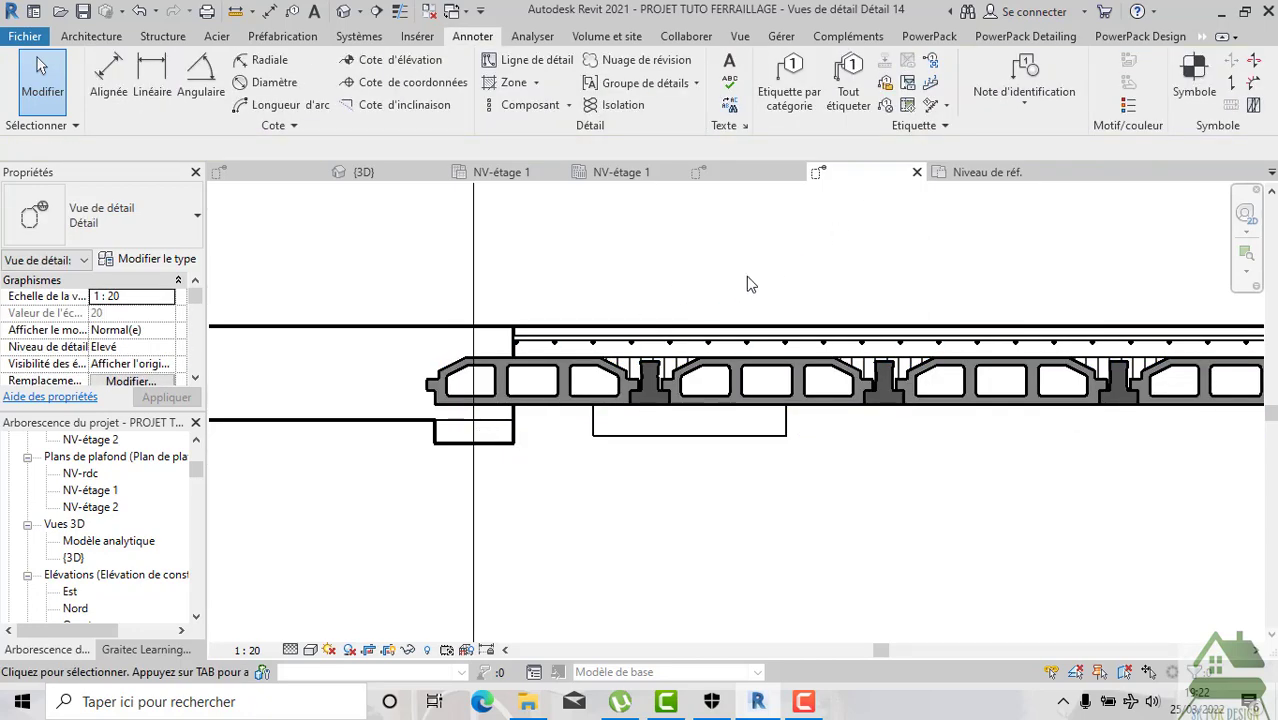
{"action": "scroll", "coordinate": [503, 400], "scroll_direction": "up", "scroll_amount": 2}
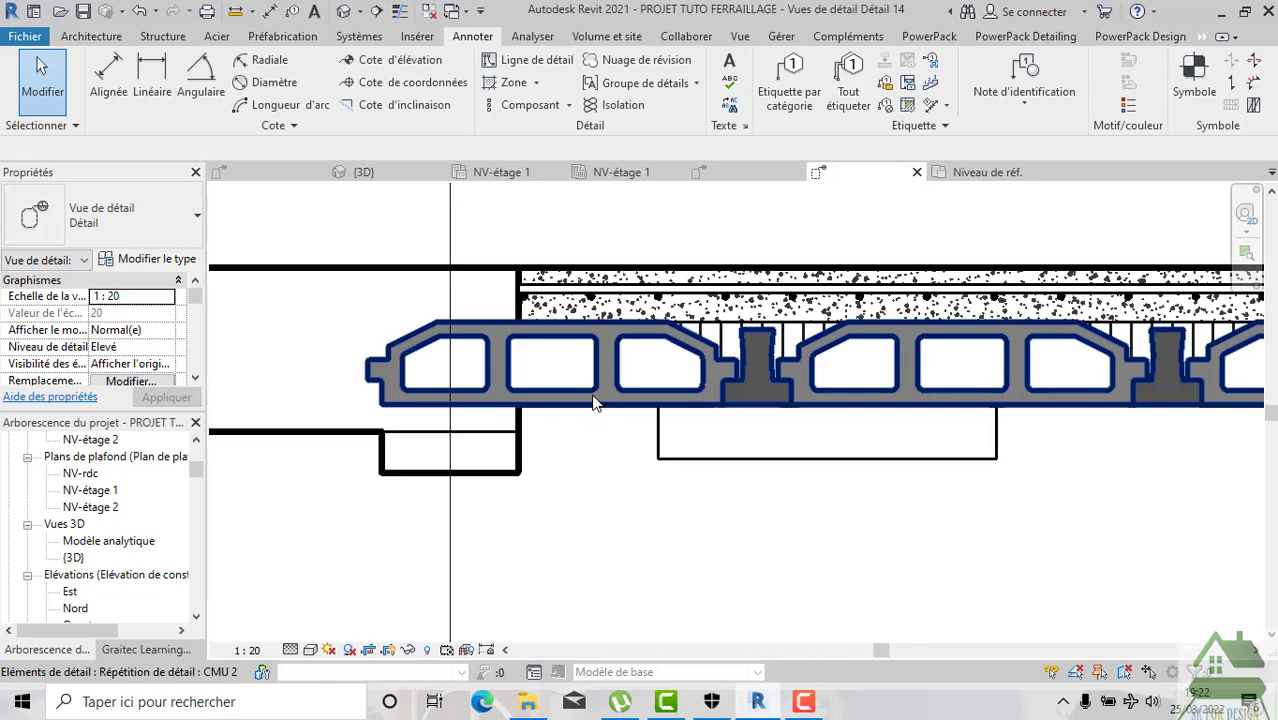
{"action": "scroll", "coordinate": [736, 536], "scroll_direction": "down", "scroll_amount": 2}
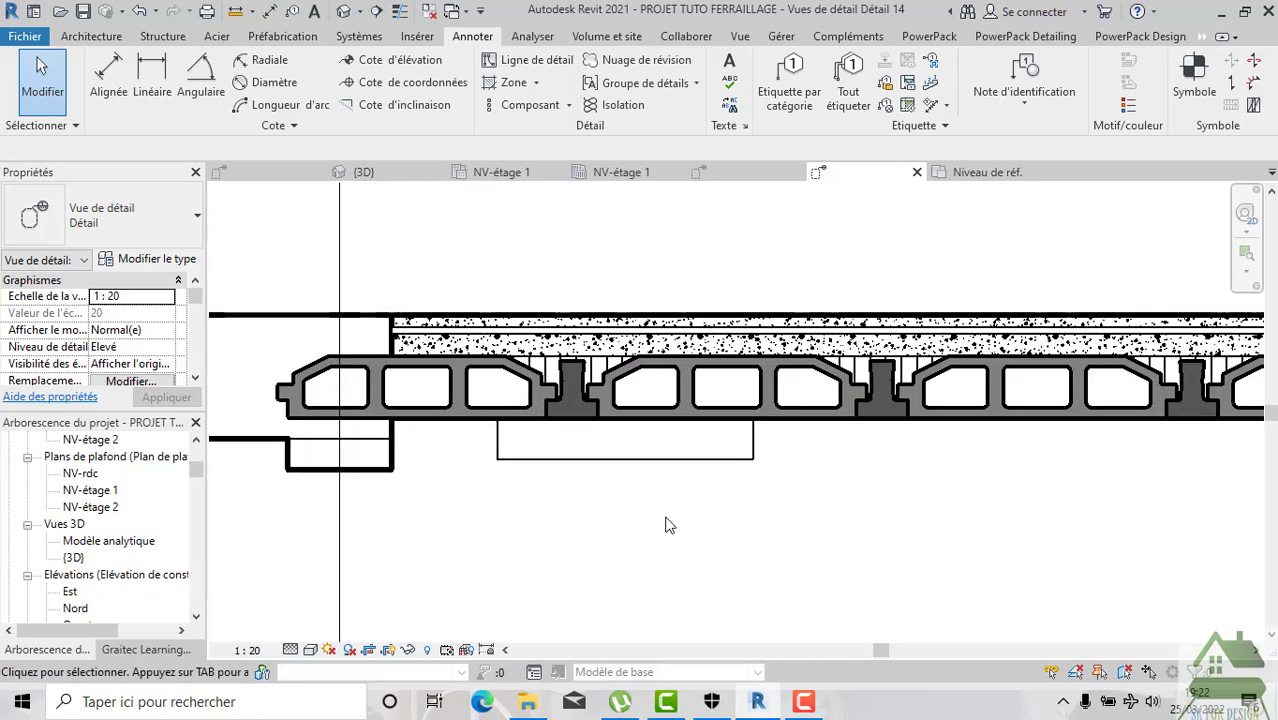
{"action": "scroll", "coordinate": [669, 525], "scroll_direction": "down", "scroll_amount": 1}
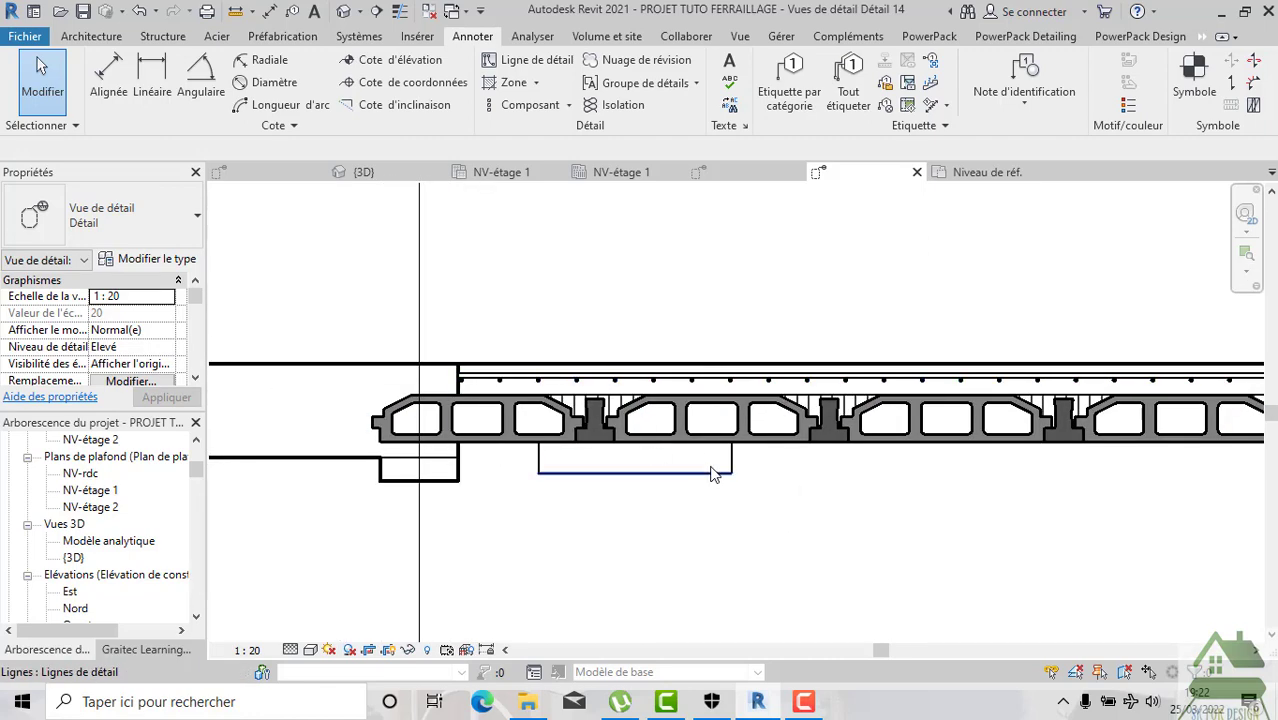
{"action": "left_click", "coordinate": [727, 497]}
{"action": "scroll", "coordinate": [745, 490], "scroll_direction": "up", "scroll_amount": 2}
Delete the stray detail line under the slab, zoom out, and briefly check the Poutrelles et entrevous folder.
{"action": "left_click_drag", "start_coordinate": [783, 490], "coordinate": [743, 437]}
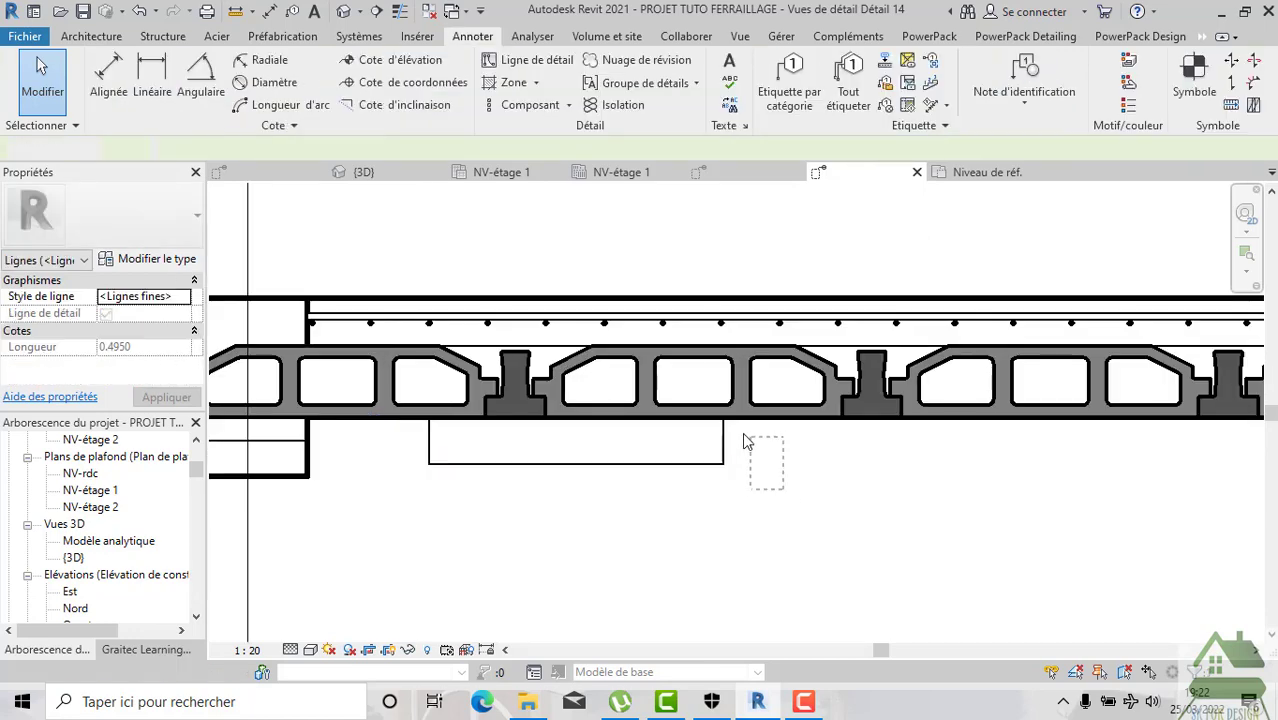
{"action": "left_click_drag", "start_coordinate": [565, 441], "coordinate": [427, 442]}
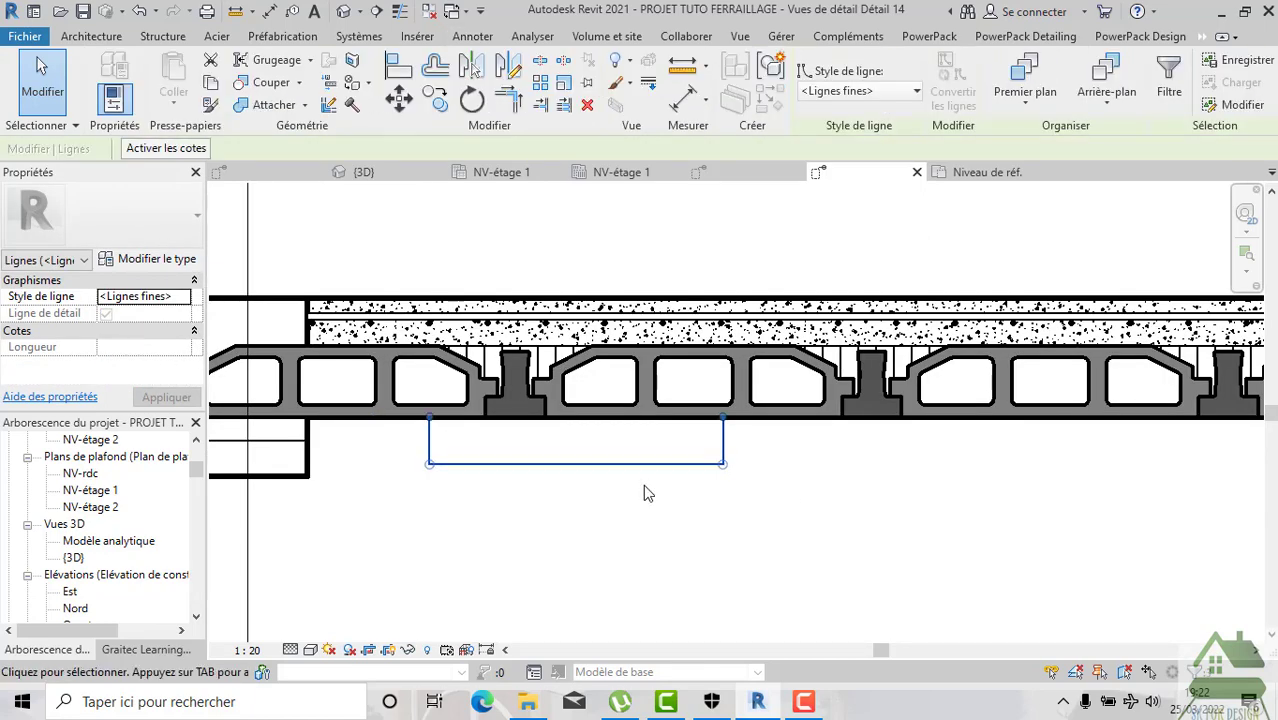
{"action": "key", "text": "Delete"}
{"action": "scroll", "coordinate": [662, 499], "scroll_direction": "down", "scroll_amount": 3}
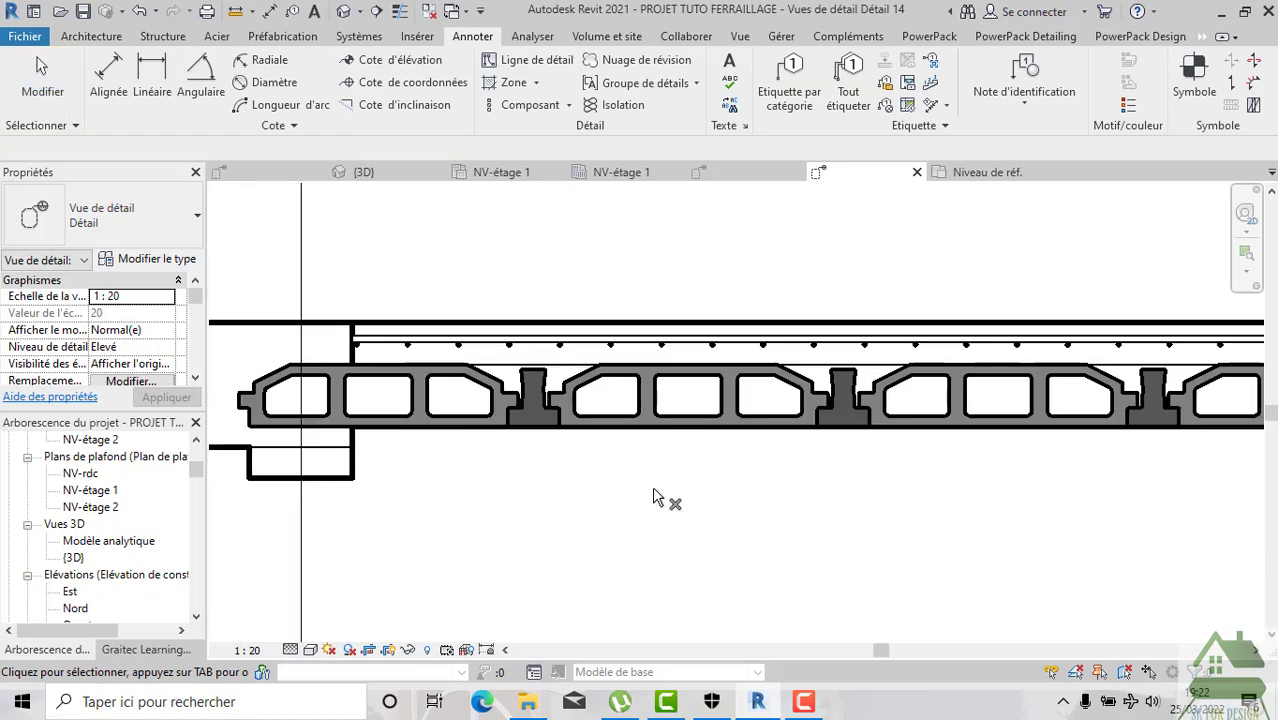
{"action": "scroll", "coordinate": [760, 533], "scroll_direction": "down", "scroll_amount": 1}
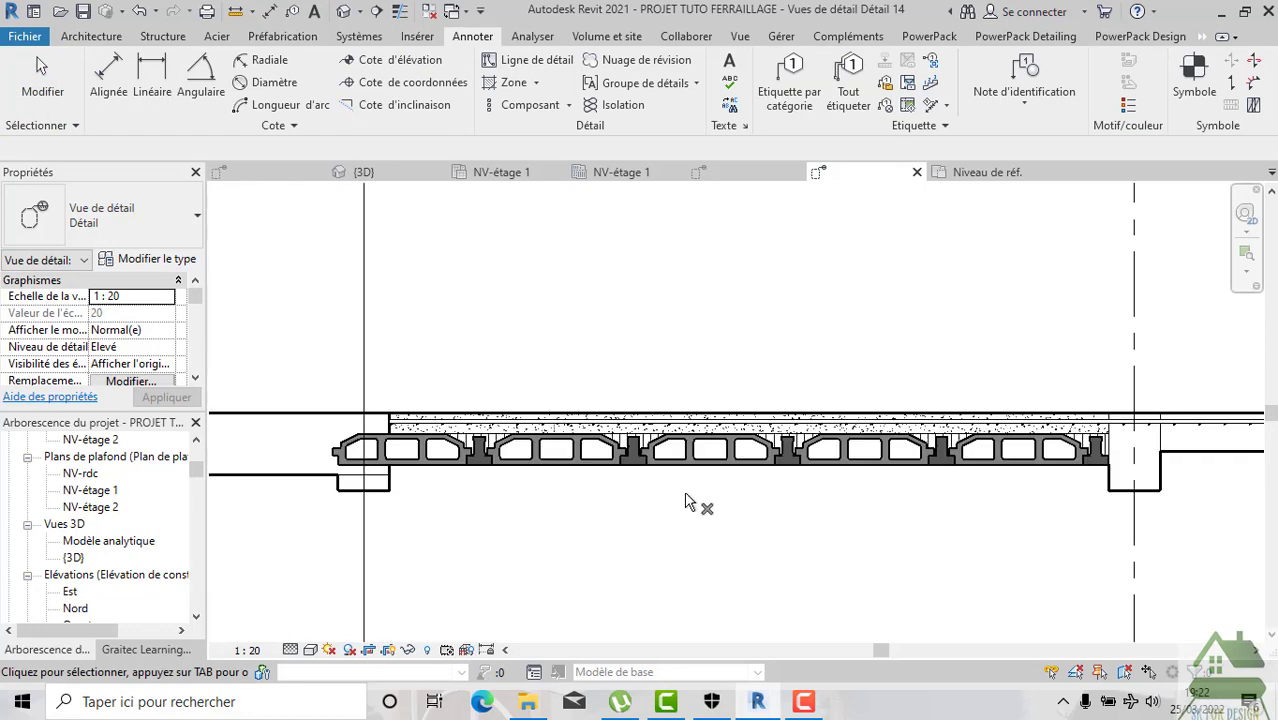
{"action": "scroll", "coordinate": [675, 521], "scroll_direction": "down", "scroll_amount": 1}
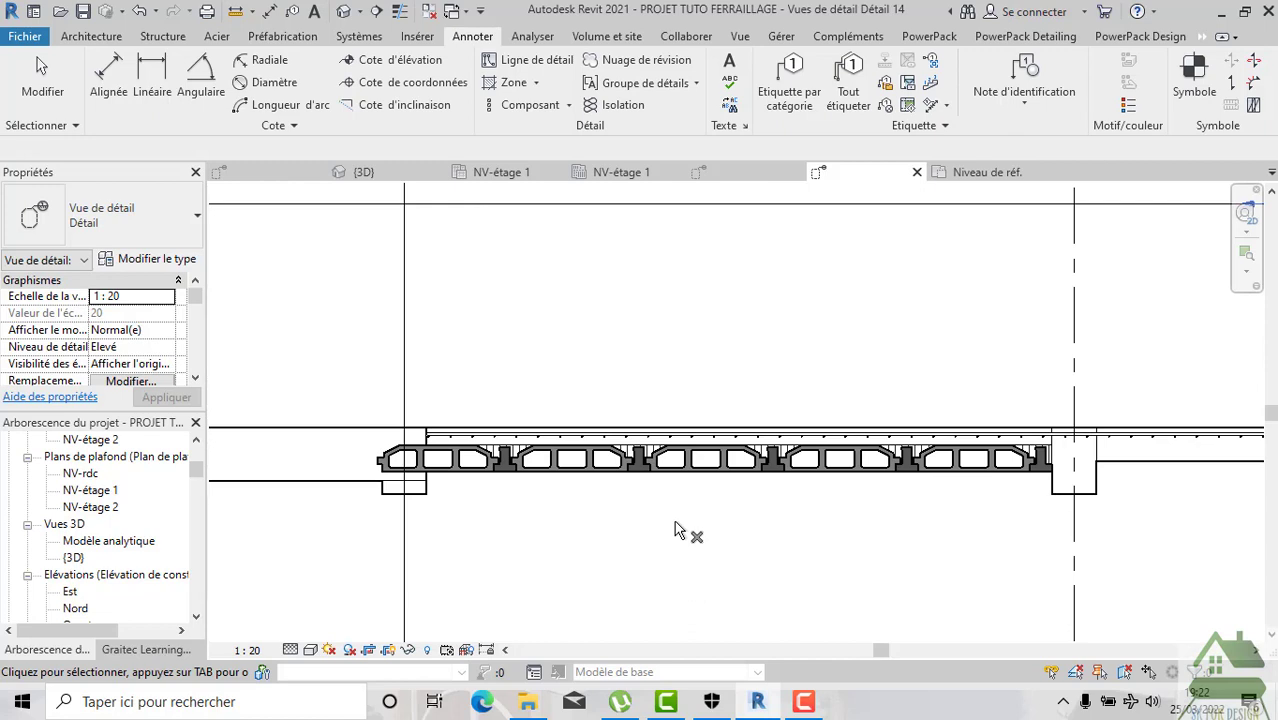
{"action": "scroll", "coordinate": [402, 505], "scroll_direction": "up", "scroll_amount": 2}
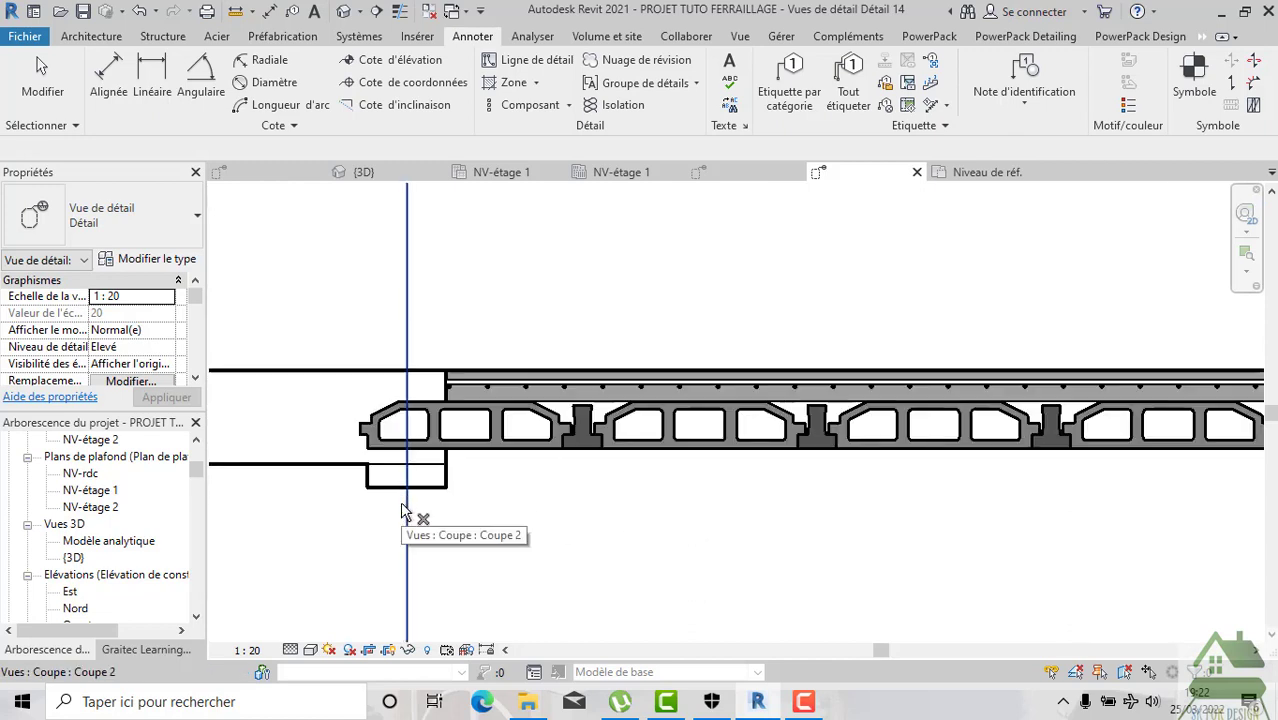
{"action": "scroll", "coordinate": [678, 562], "scroll_direction": "down", "scroll_amount": 1}
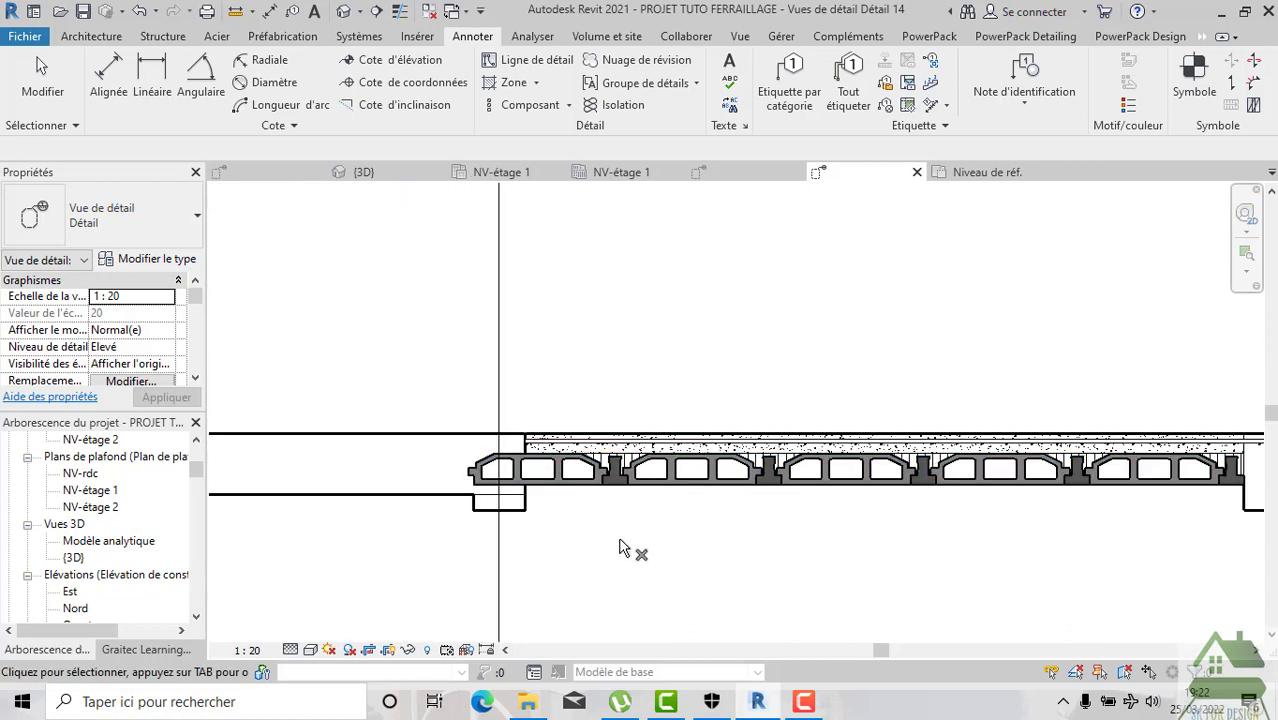
{"action": "left_click", "coordinate": [530, 704]}
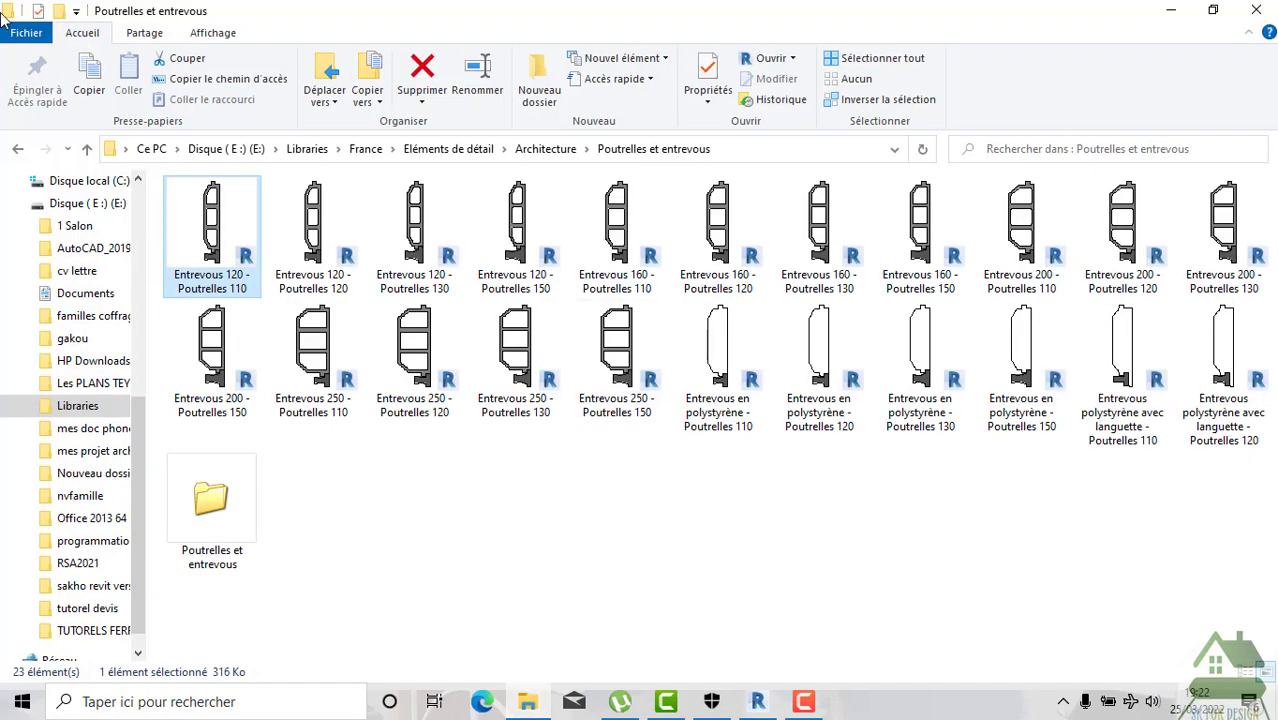
{"action": "key", "text": "alt+Tab"}
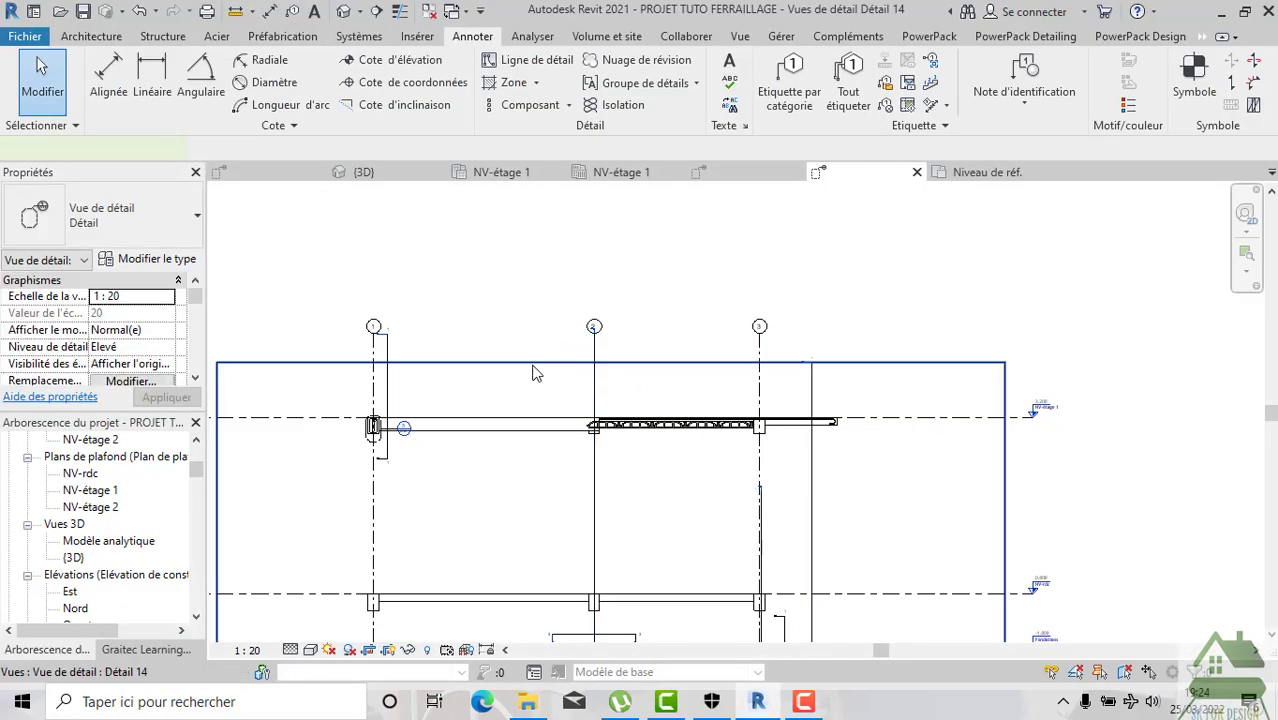
Pull the crop region's left and bottom edges in close to the slab end.
{"action": "left_click", "coordinate": [533, 362]}
{"action": "scroll", "coordinate": [533, 340], "scroll_direction": "down", "scroll_amount": 1}
{"action": "scroll", "coordinate": [533, 340], "scroll_direction": "down", "scroll_amount": 1}
{"action": "mouse_move", "coordinate": [375, 543]}
{"action": "left_mouse_down"}
{"action": "mouse_move", "coordinate": [508, 474]}
{"action": "mouse_move", "coordinate": [528, 410]}
{"action": "left_mouse_up"}
{"action": "middle_click_drag", "start_coordinate": [620, 578], "coordinate": [599, 451]}
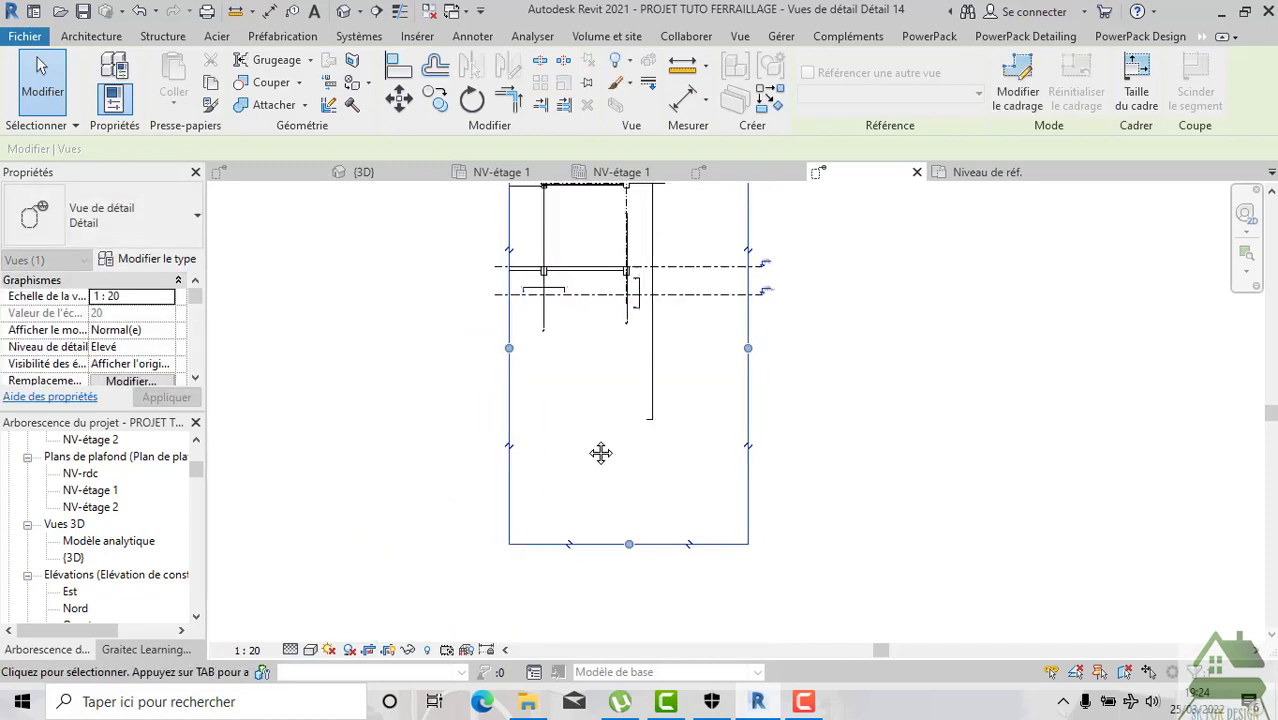
{"action": "scroll", "coordinate": [610, 490], "scroll_direction": "down", "scroll_amount": 1}
{"action": "left_click_drag", "start_coordinate": [621, 518], "coordinate": [597, 291]}
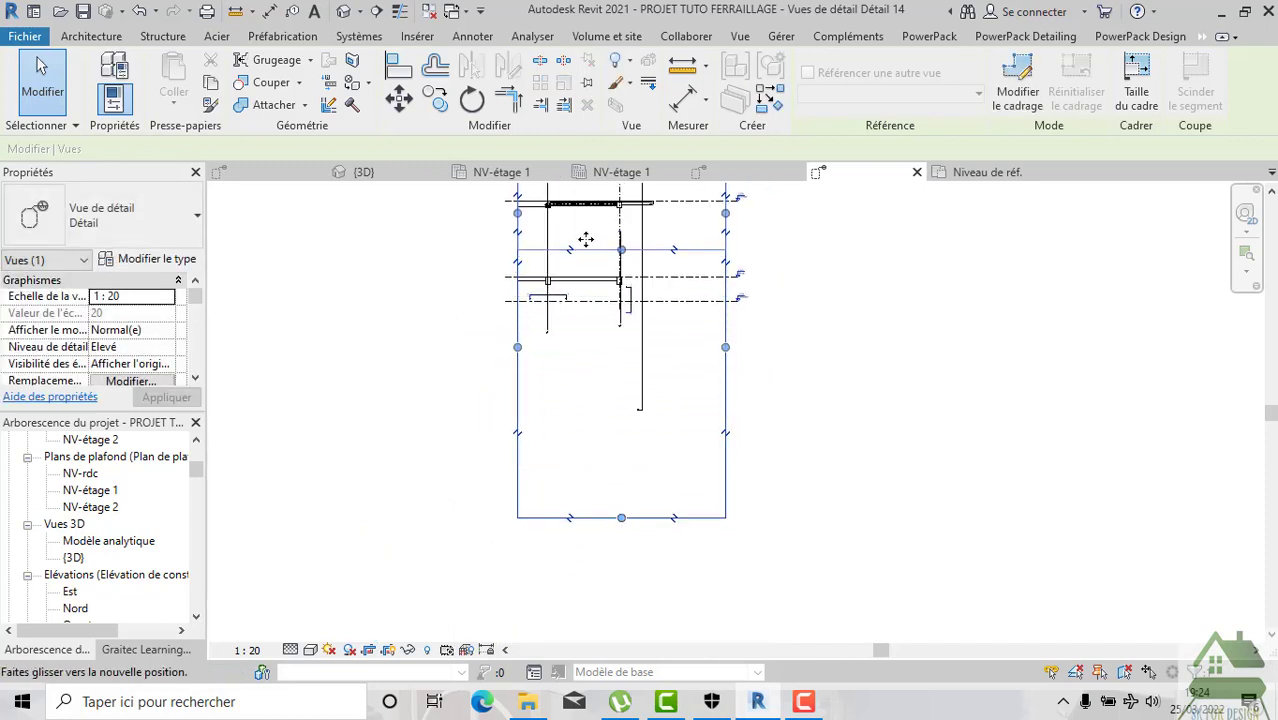
{"action": "left_click_drag", "start_coordinate": [585, 240], "coordinate": [588, 246]}
{"action": "scroll", "coordinate": [480, 330], "scroll_direction": "up", "scroll_amount": 5}
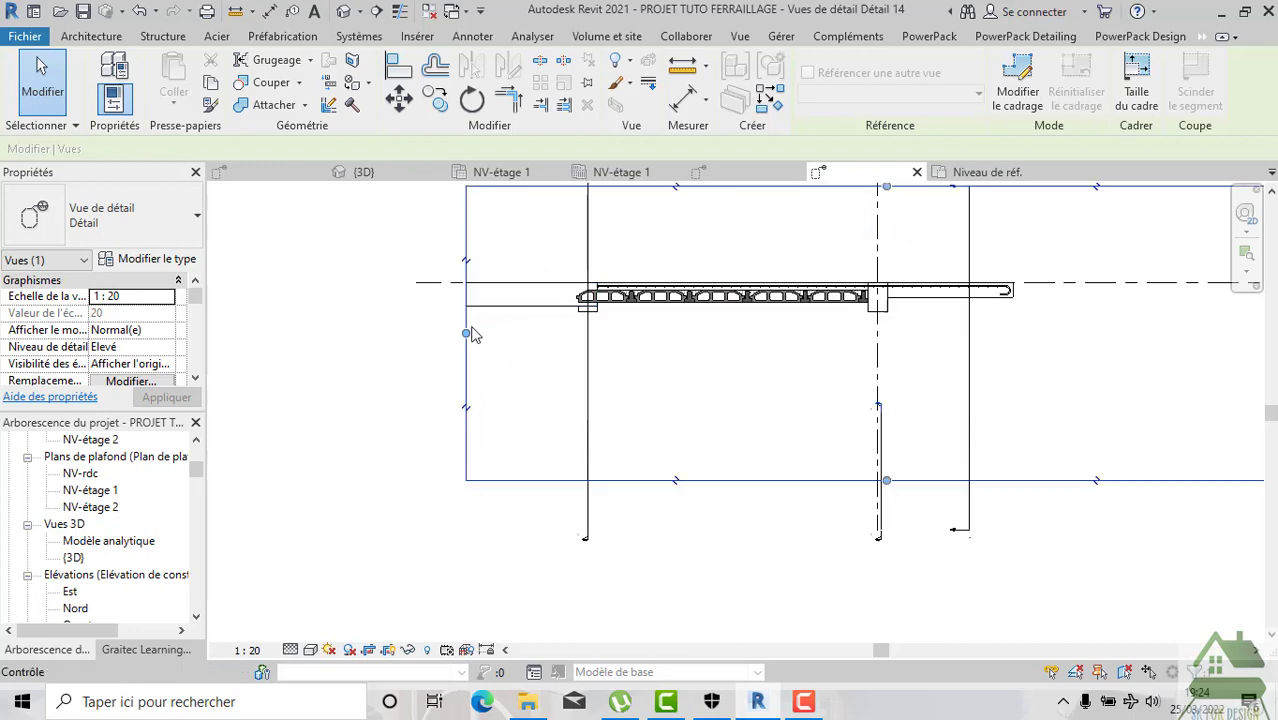
{"action": "left_click_drag", "start_coordinate": [474, 334], "coordinate": [596, 328]}
{"action": "scroll", "coordinate": [600, 332], "scroll_direction": "up", "scroll_amount": 2}
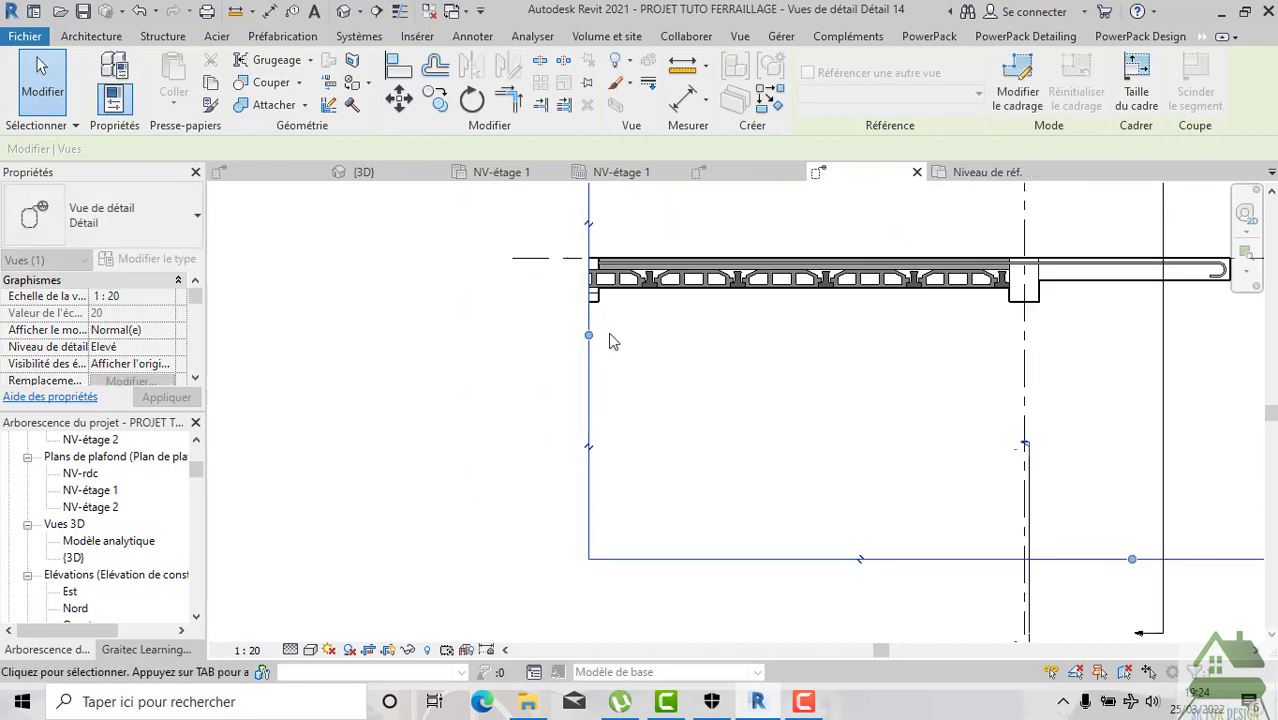
{"action": "scroll", "coordinate": [613, 342], "scroll_direction": "up", "scroll_amount": 3}
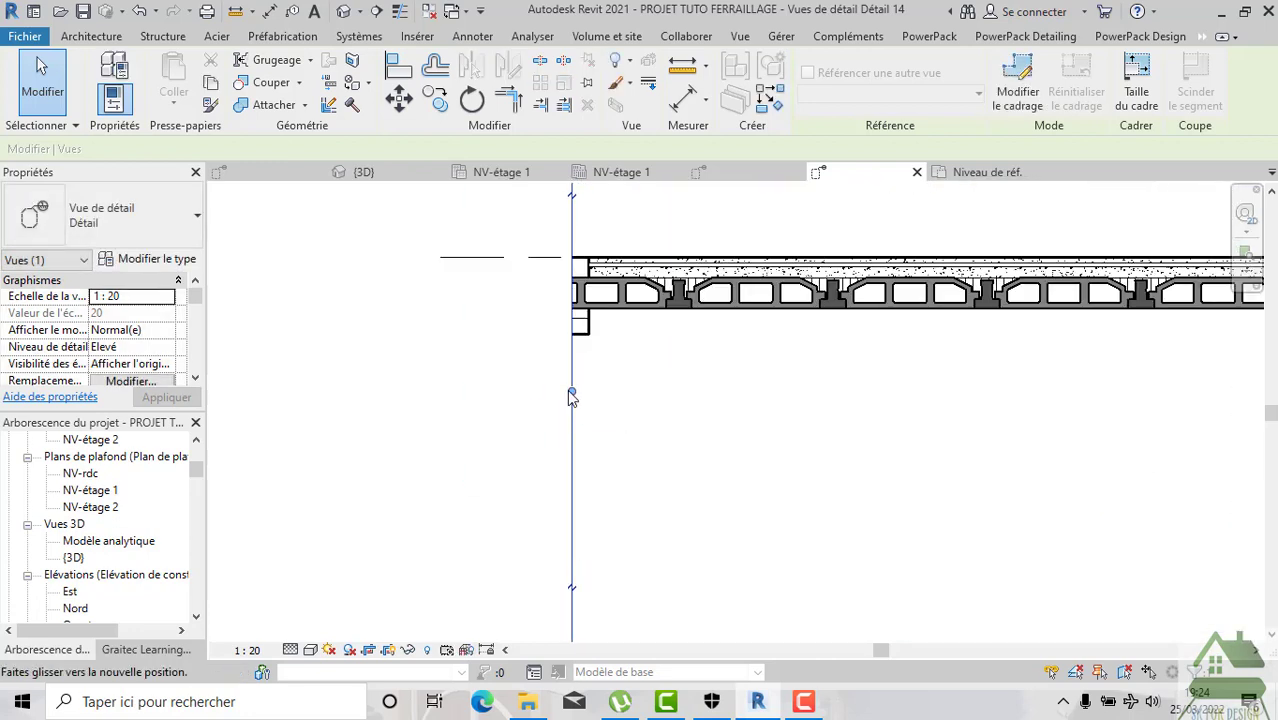
{"action": "left_click_drag", "start_coordinate": [572, 397], "coordinate": [586, 398]}
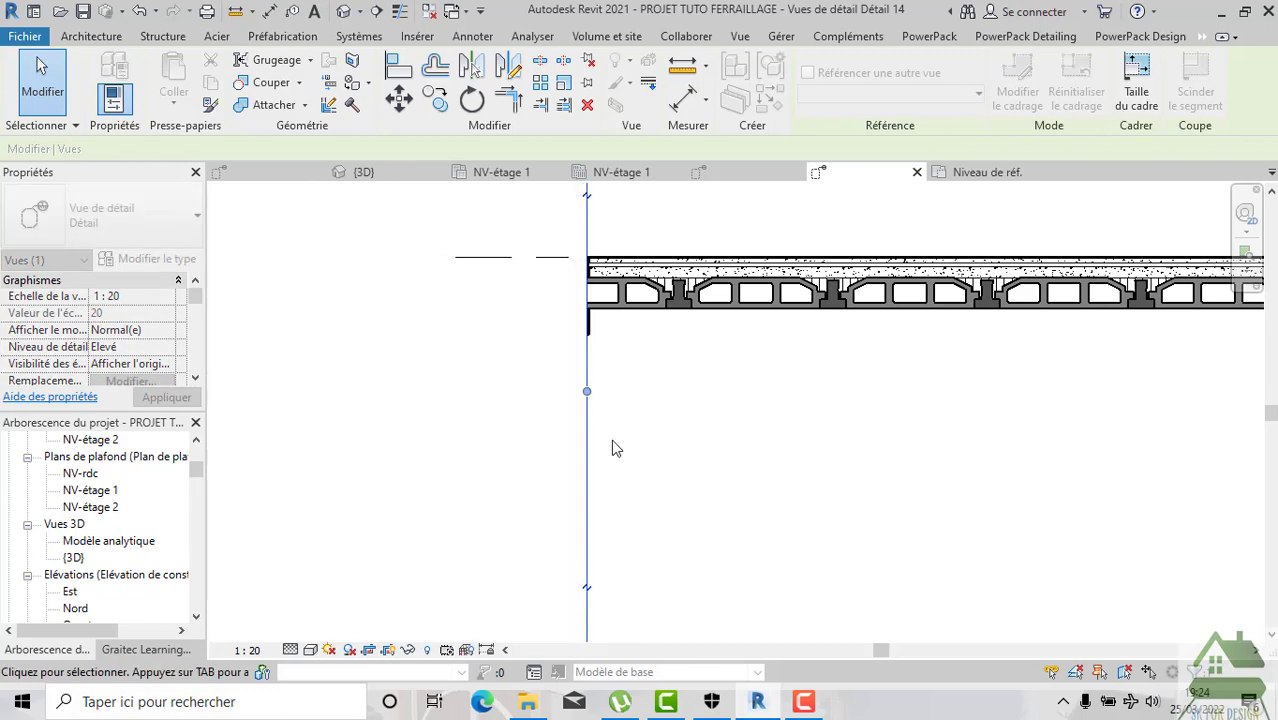
Refine the crop: left edge at the slab end, bottom raised, right edge at the level tag.
{"action": "left_click", "coordinate": [611, 439]}
{"action": "left_click", "coordinate": [589, 390]}
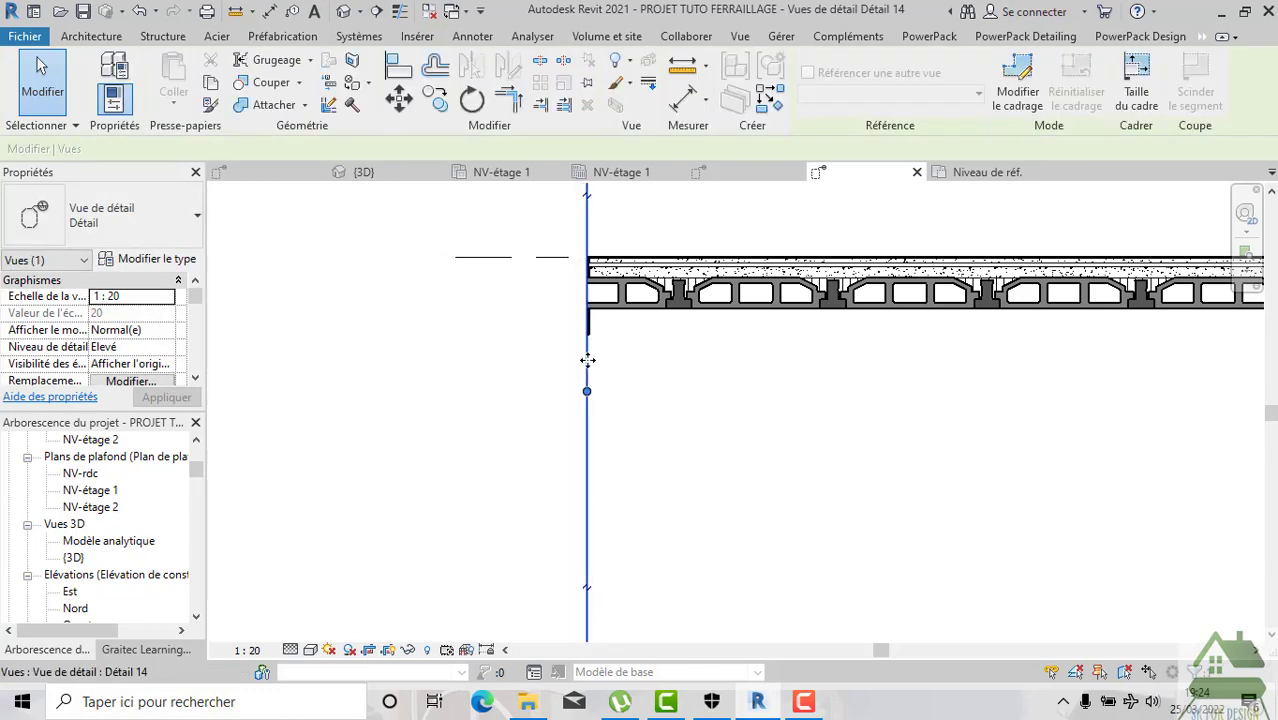
{"action": "left_click_drag", "start_coordinate": [587, 388], "coordinate": [574, 391]}
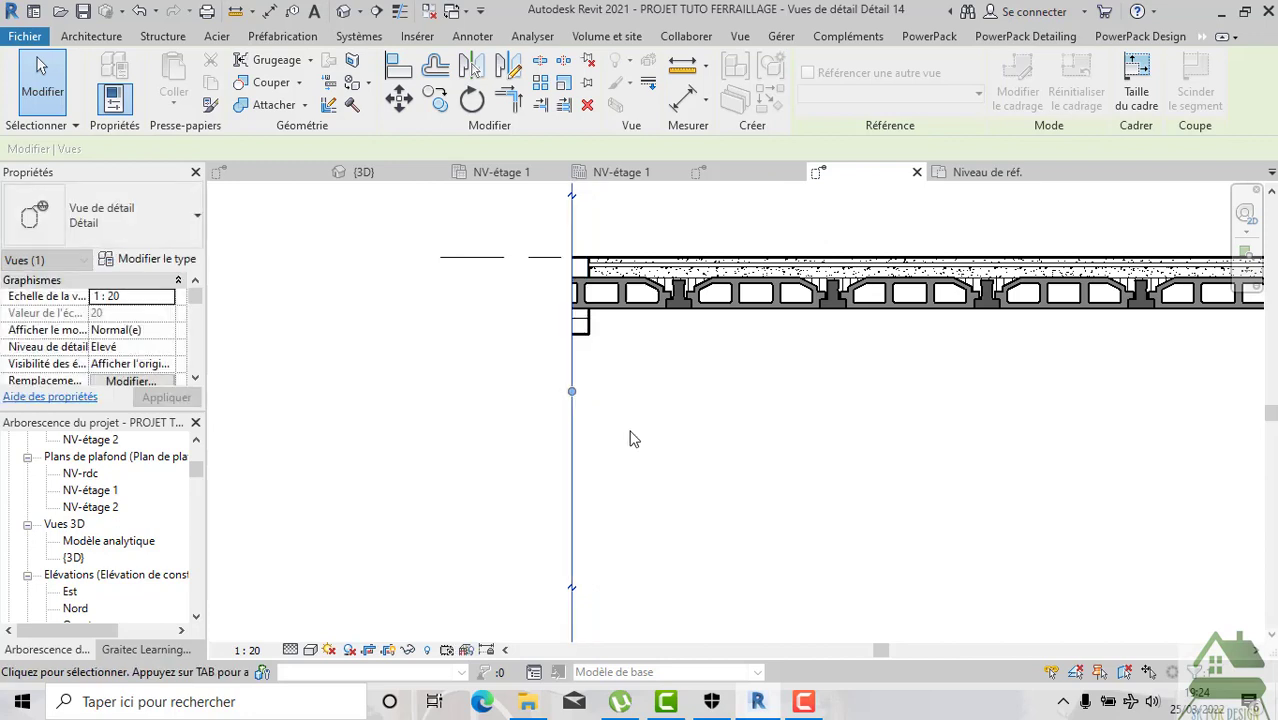
{"action": "scroll", "coordinate": [631, 434], "scroll_direction": "down", "scroll_amount": 2}
{"action": "middle_click_drag", "start_coordinate": [800, 455], "coordinate": [643, 394]}
{"action": "scroll", "coordinate": [643, 394], "scroll_direction": "down", "scroll_amount": 3}
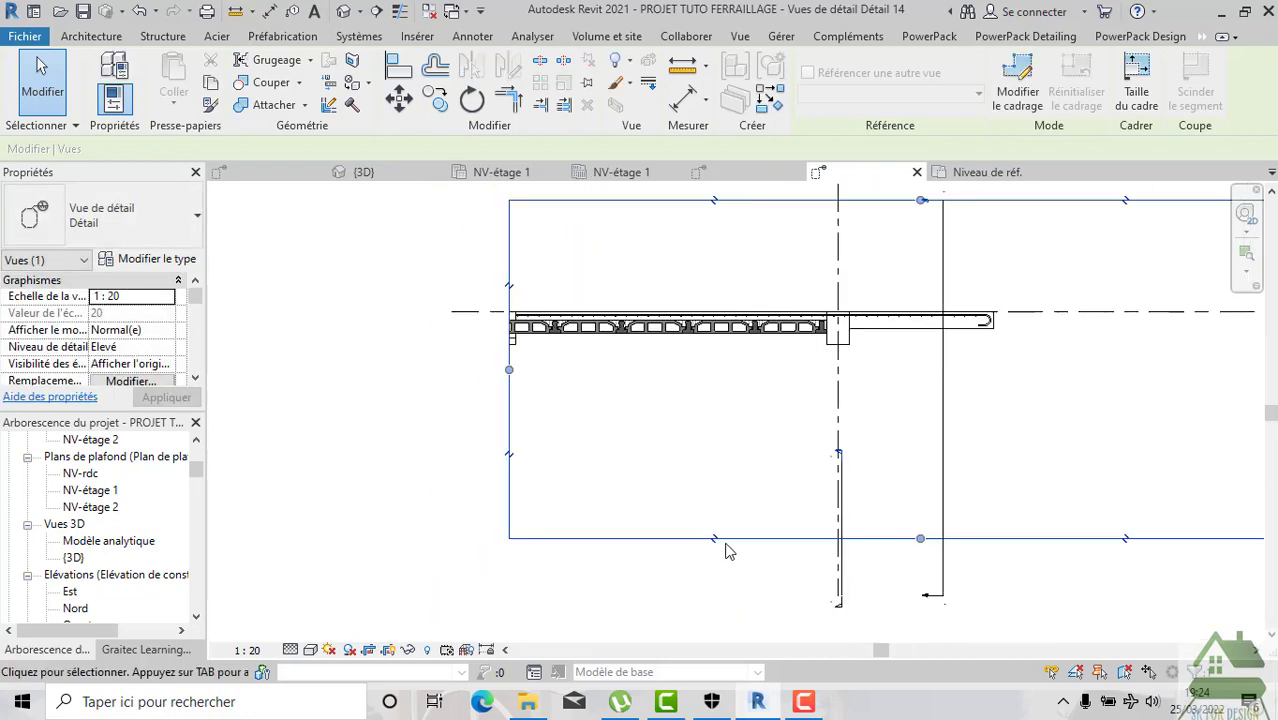
{"action": "mouse_move", "coordinate": [908, 541]}
{"action": "left_mouse_down"}
{"action": "mouse_move", "coordinate": [919, 499]}
{"action": "mouse_move", "coordinate": [910, 410]}
{"action": "left_mouse_up"}
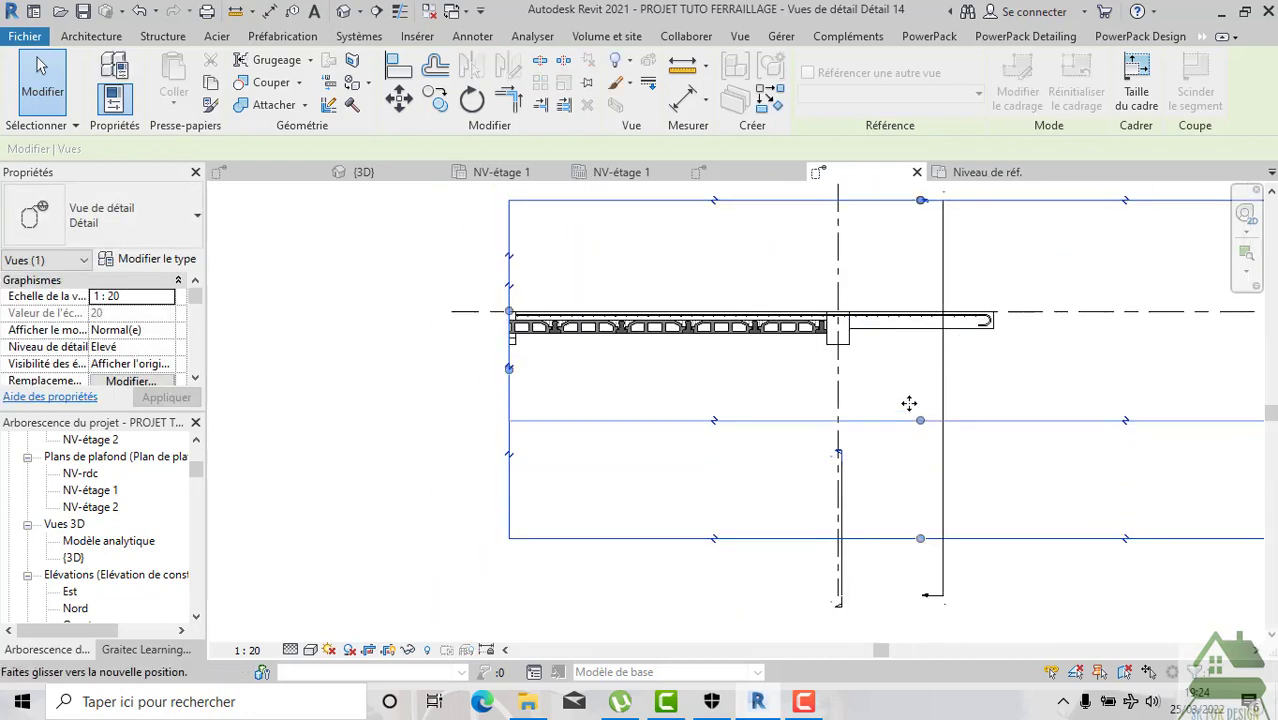
{"action": "middle_click_drag", "start_coordinate": [919, 408], "coordinate": [658, 455]}
{"action": "left_click_drag", "start_coordinate": [1069, 352], "coordinate": [749, 352]}
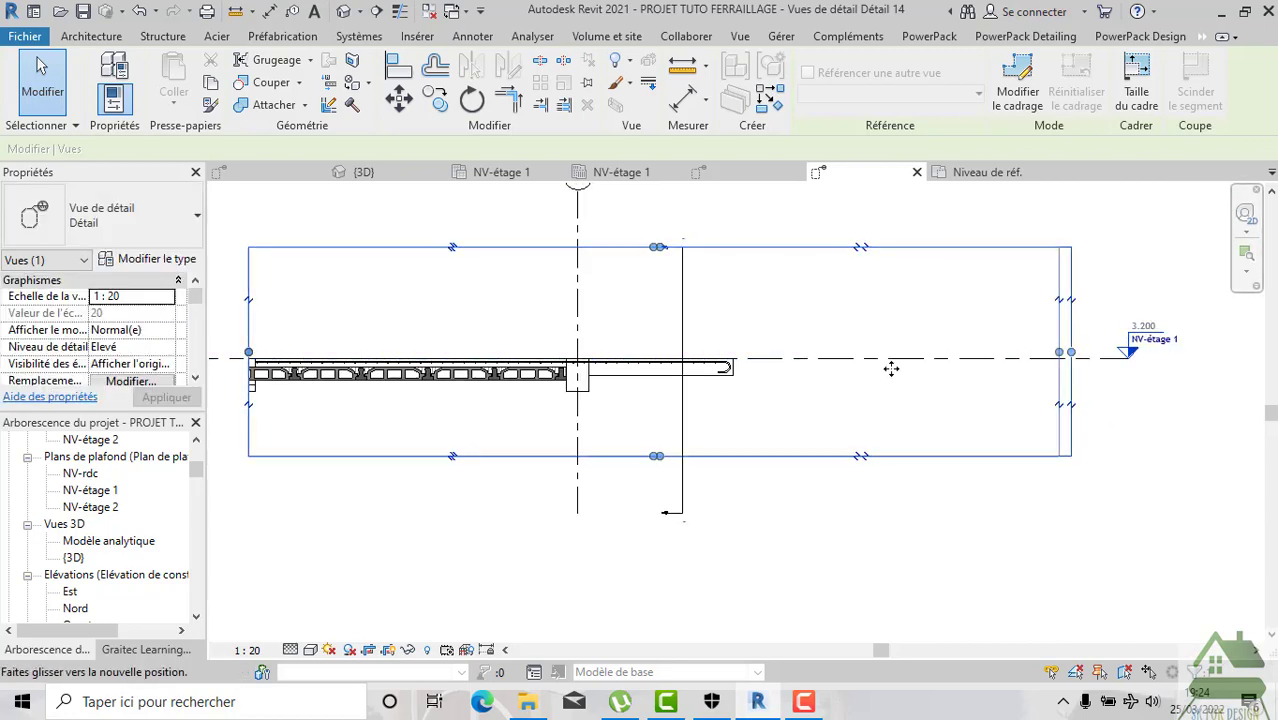
Keep the view scale at 1:20 and hide the crop region boundary.
{"action": "left_click", "coordinate": [450, 418]}
{"action": "scroll", "coordinate": [456, 422], "scroll_direction": "up", "scroll_amount": 2}
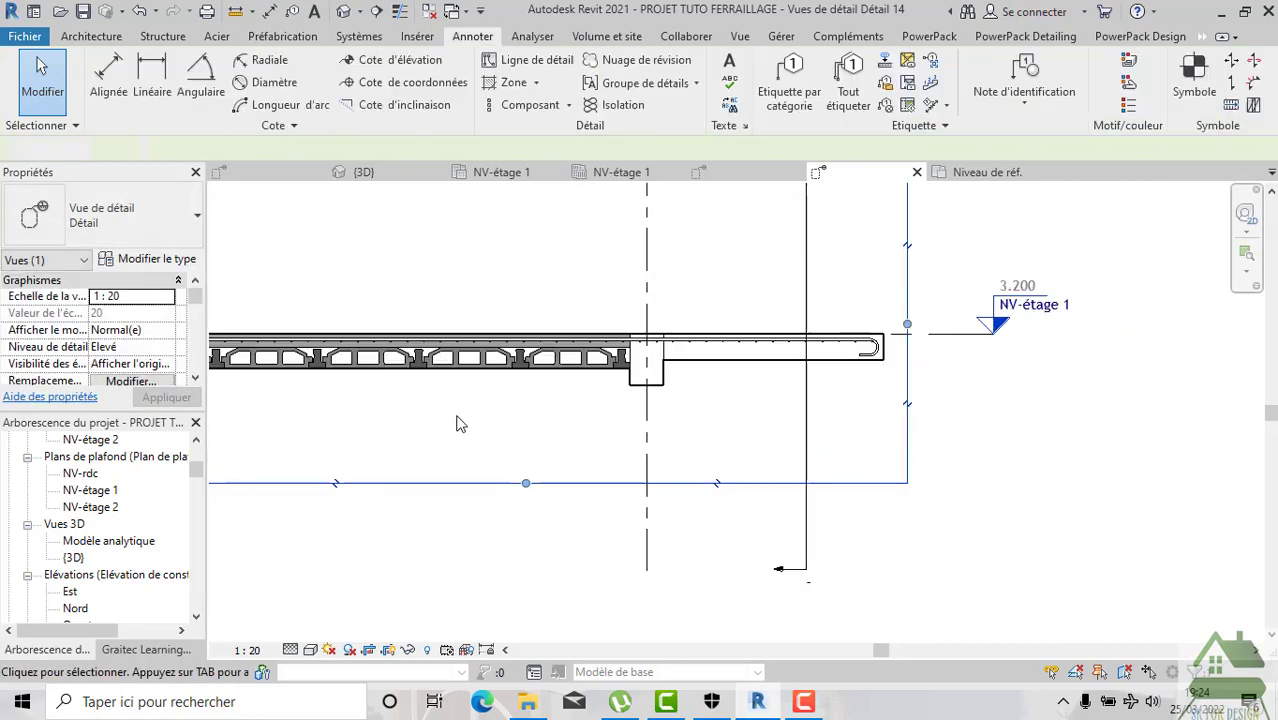
{"action": "middle_click_drag", "start_coordinate": [456, 422], "coordinate": [633, 379]}
{"action": "left_click", "coordinate": [247, 650]}
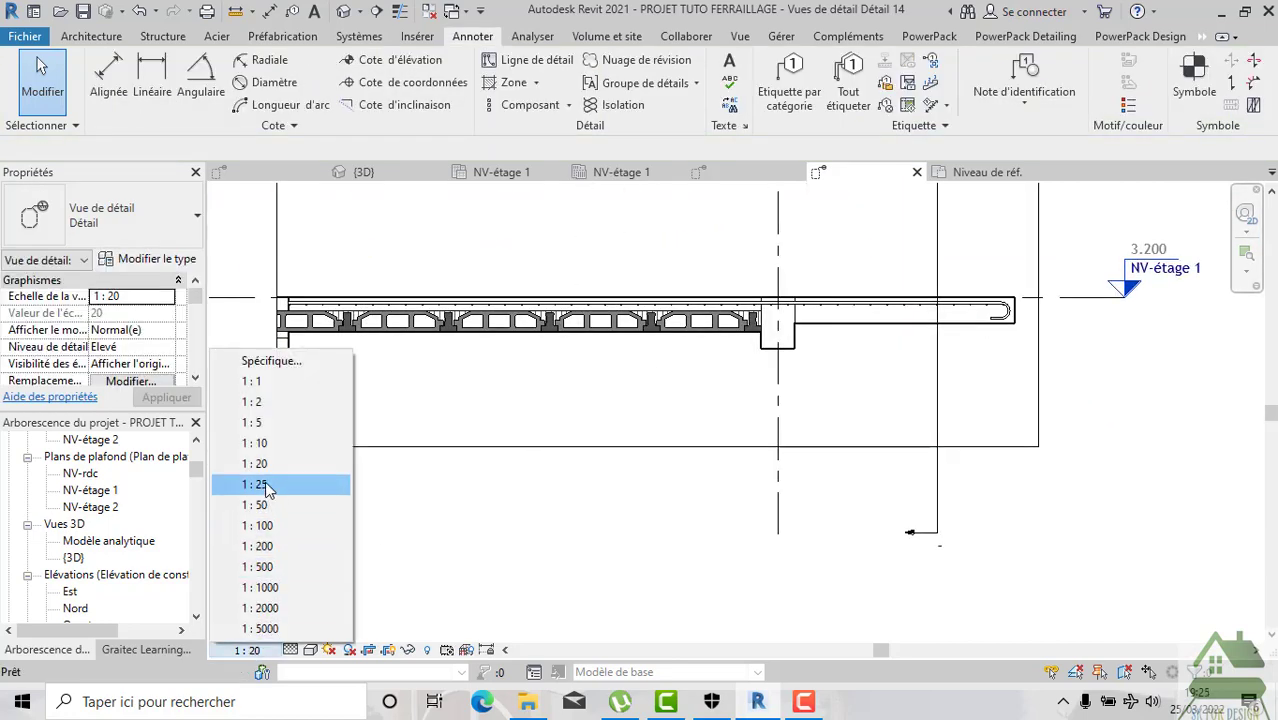
{"action": "left_click", "coordinate": [262, 463]}
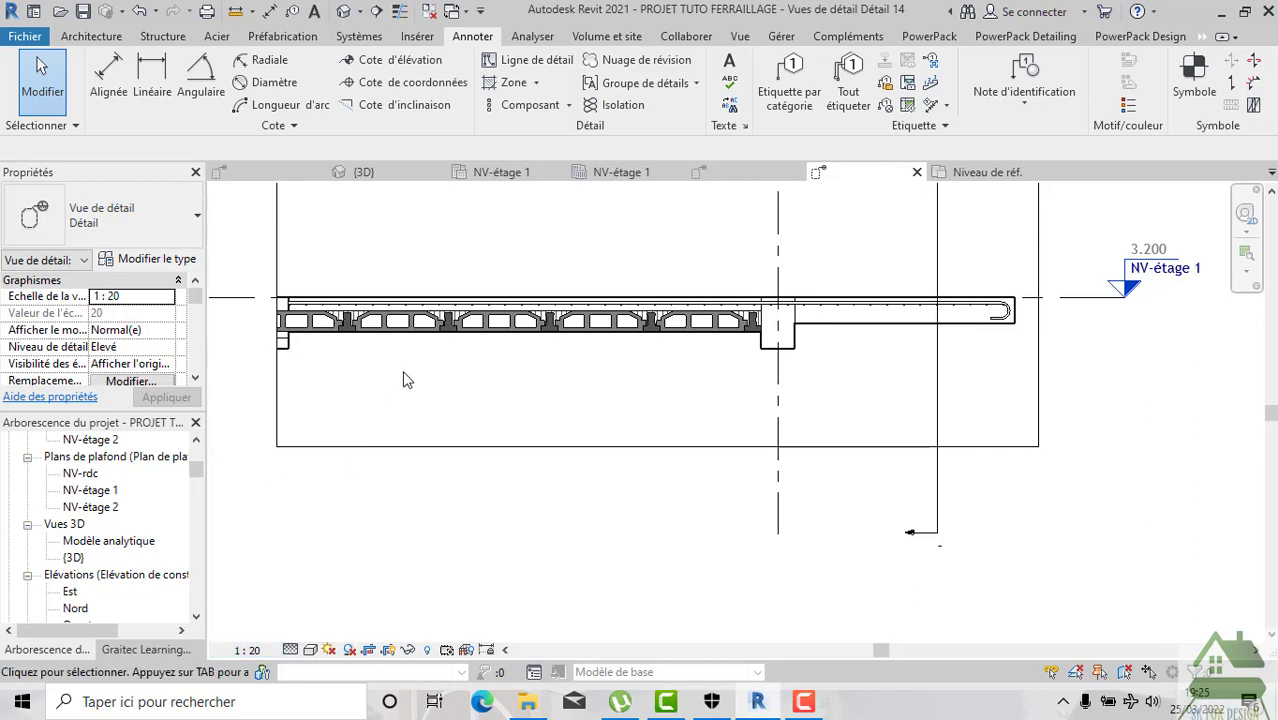
{"action": "scroll", "coordinate": [405, 378], "scroll_direction": "up", "scroll_amount": 2}
{"action": "middle_click_drag", "start_coordinate": [419, 377], "coordinate": [687, 455]}
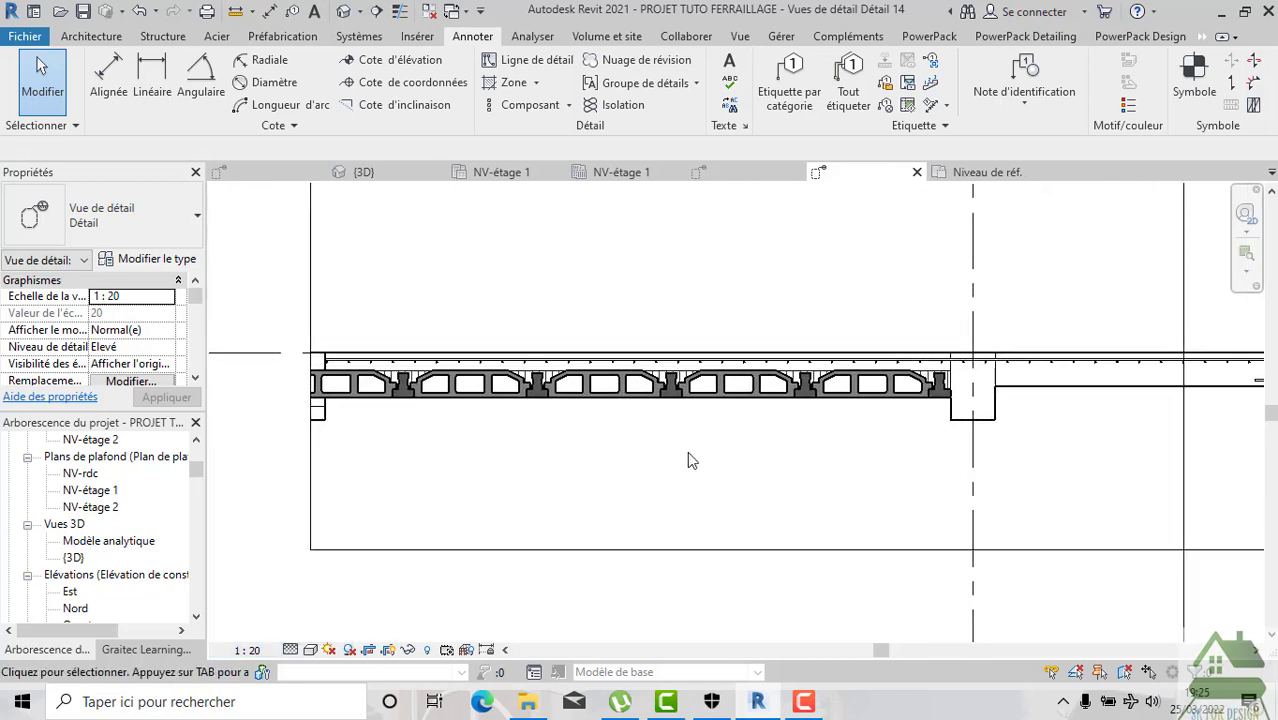
{"action": "scroll", "coordinate": [688, 455], "scroll_direction": "down", "scroll_amount": 1}
{"action": "scroll", "coordinate": [688, 455], "scroll_direction": "down", "scroll_amount": 1}
{"action": "middle_click_drag", "start_coordinate": [880, 478], "coordinate": [770, 500]}
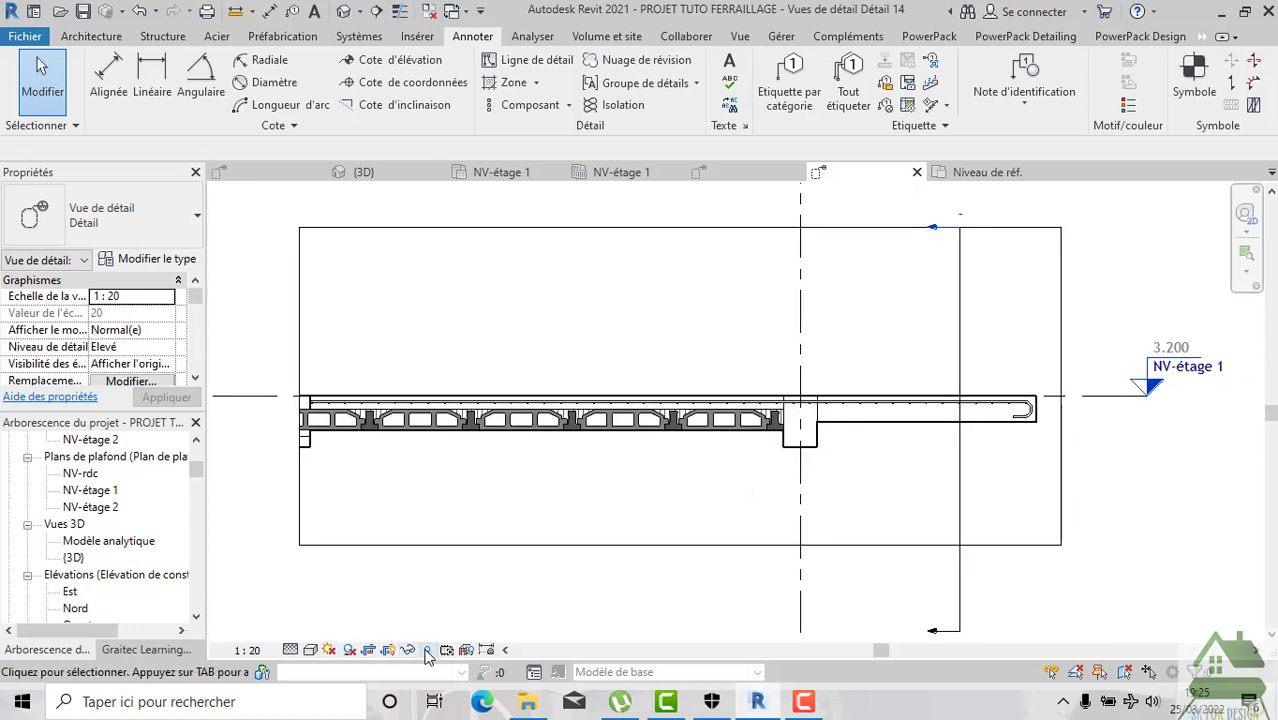
{"action": "left_click", "coordinate": [390, 652]}
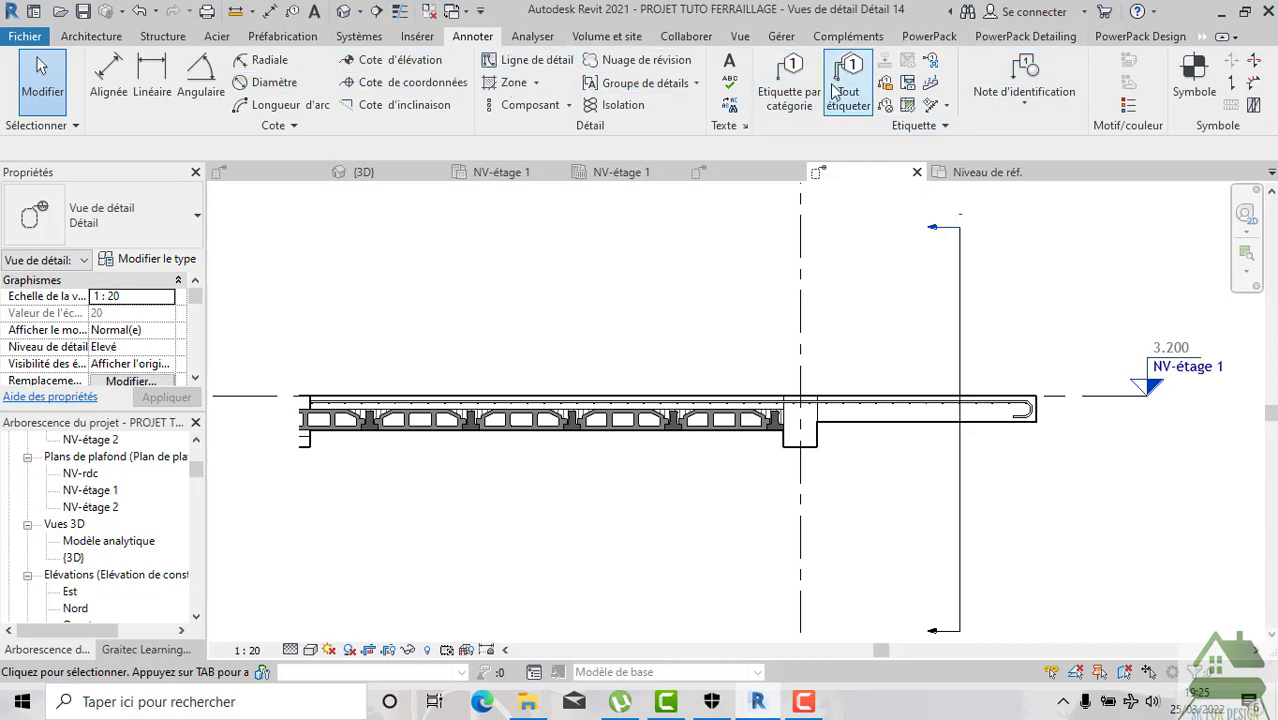
Tag the bottom bars 44HA10 above the slab and set tag leaders to a free end.
{"action": "left_click", "coordinate": [800, 85]}
{"action": "scroll", "coordinate": [340, 405], "scroll_direction": "up", "scroll_amount": 2}
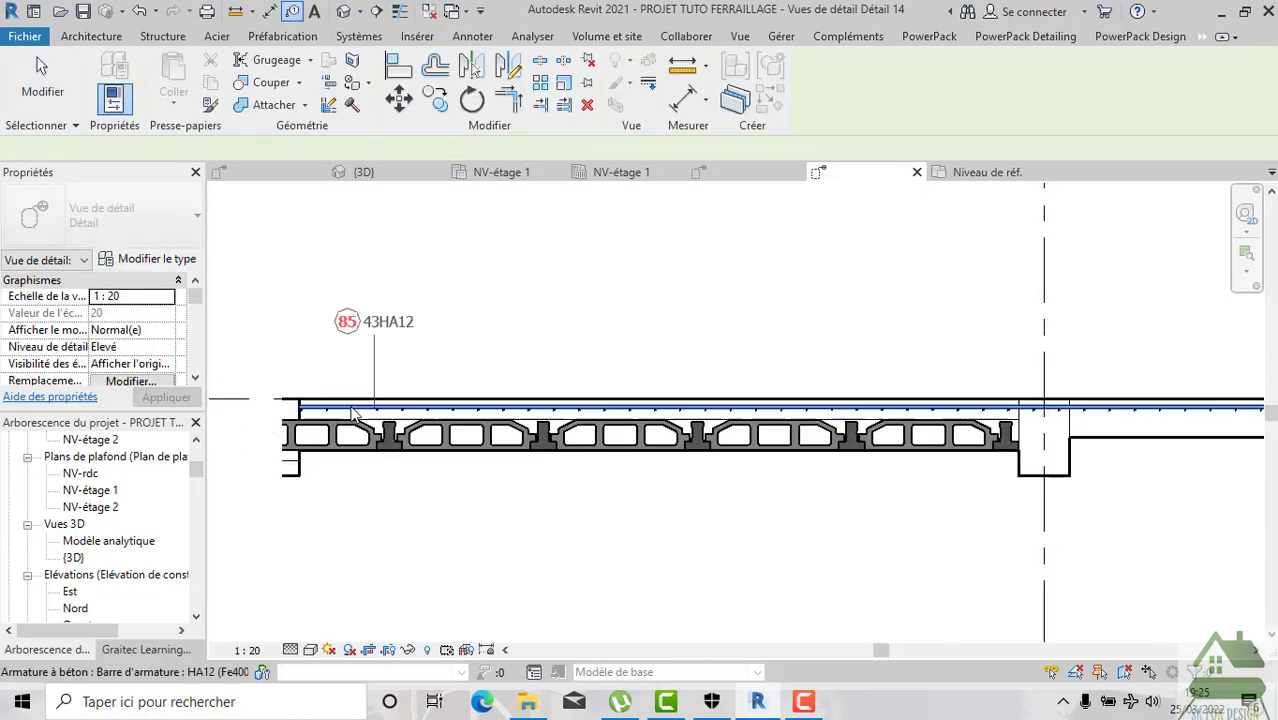
{"action": "left_click", "coordinate": [364, 413]}
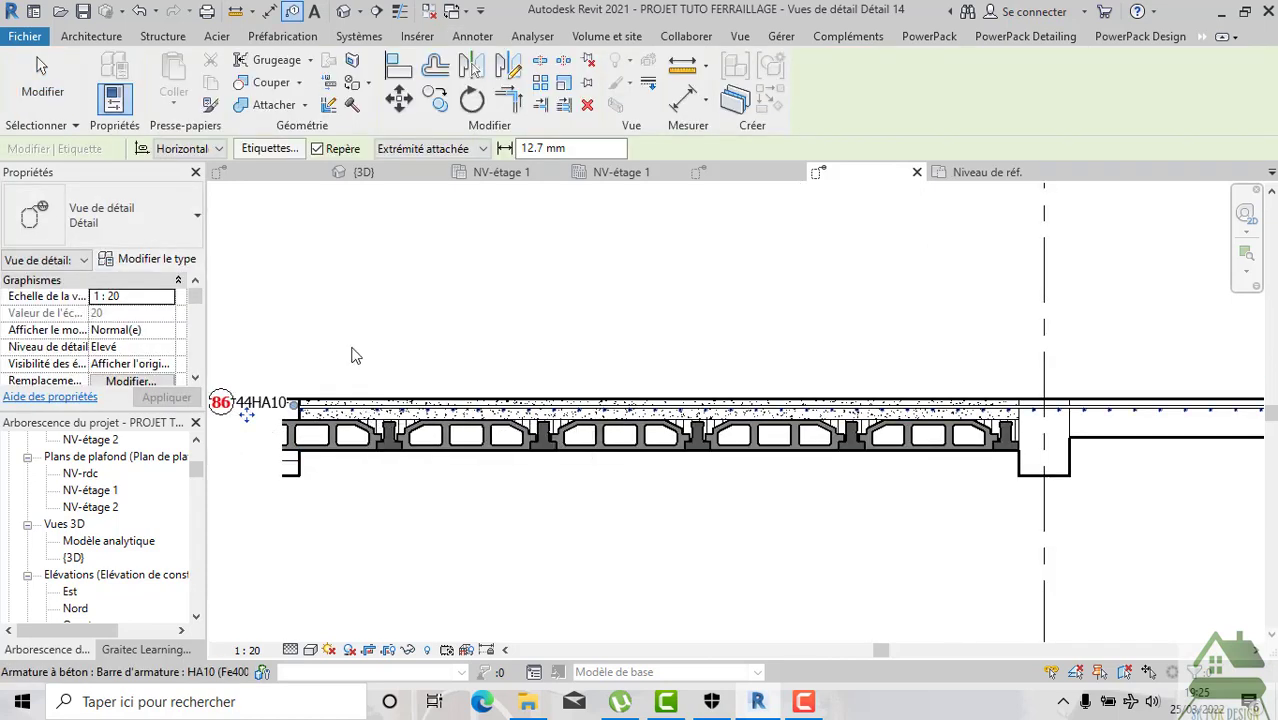
{"action": "left_click_drag", "start_coordinate": [327, 352], "coordinate": [427, 287]}
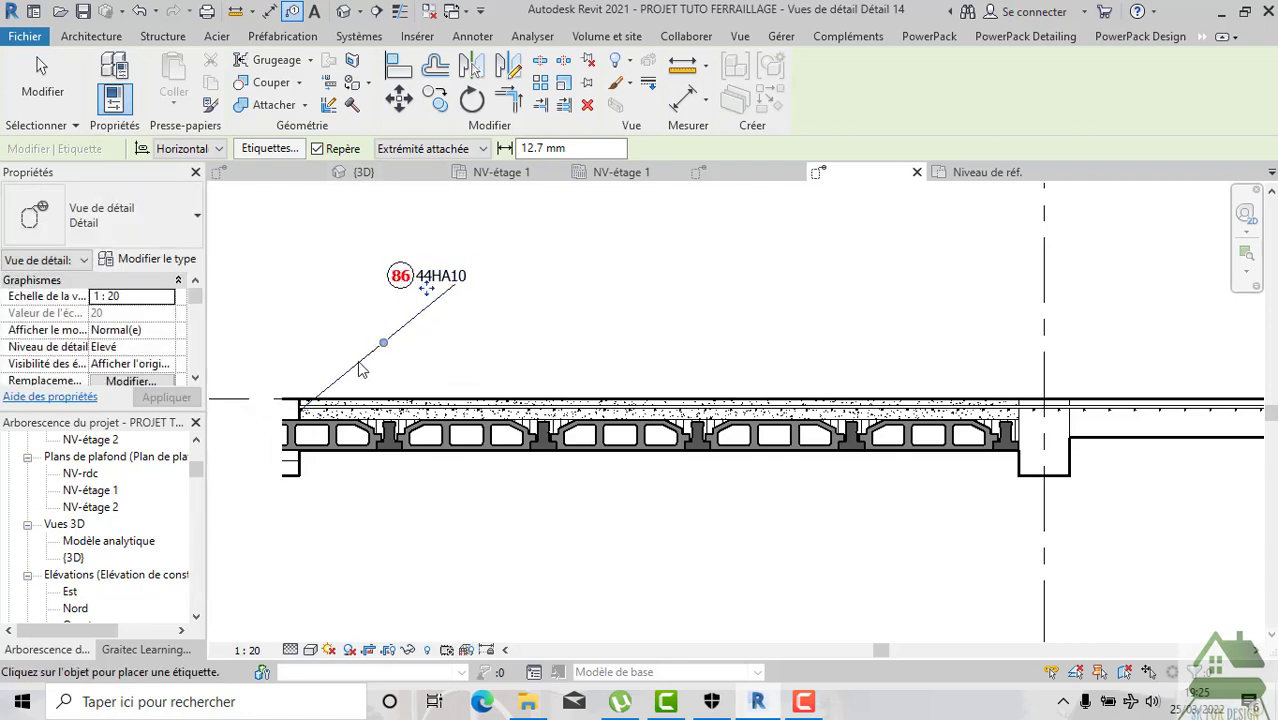
{"action": "scroll", "coordinate": [310, 405], "scroll_direction": "up", "scroll_amount": 2}
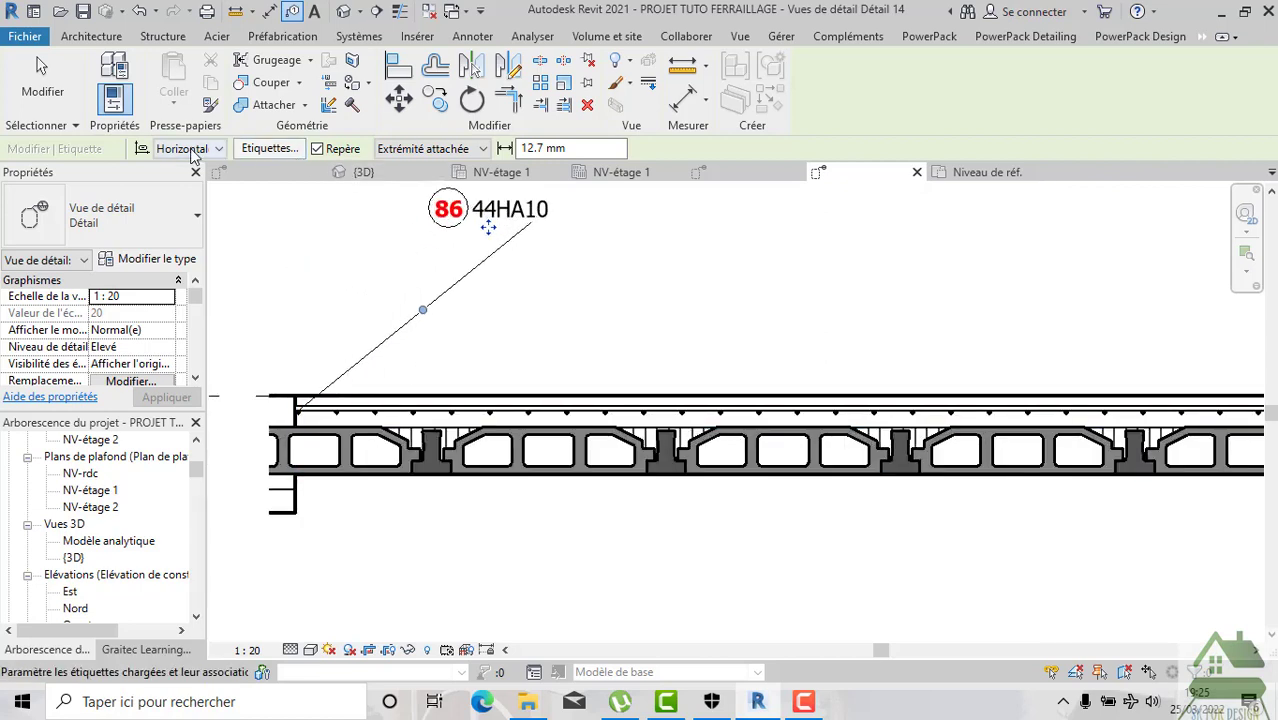
{"action": "left_click", "coordinate": [425, 150]}
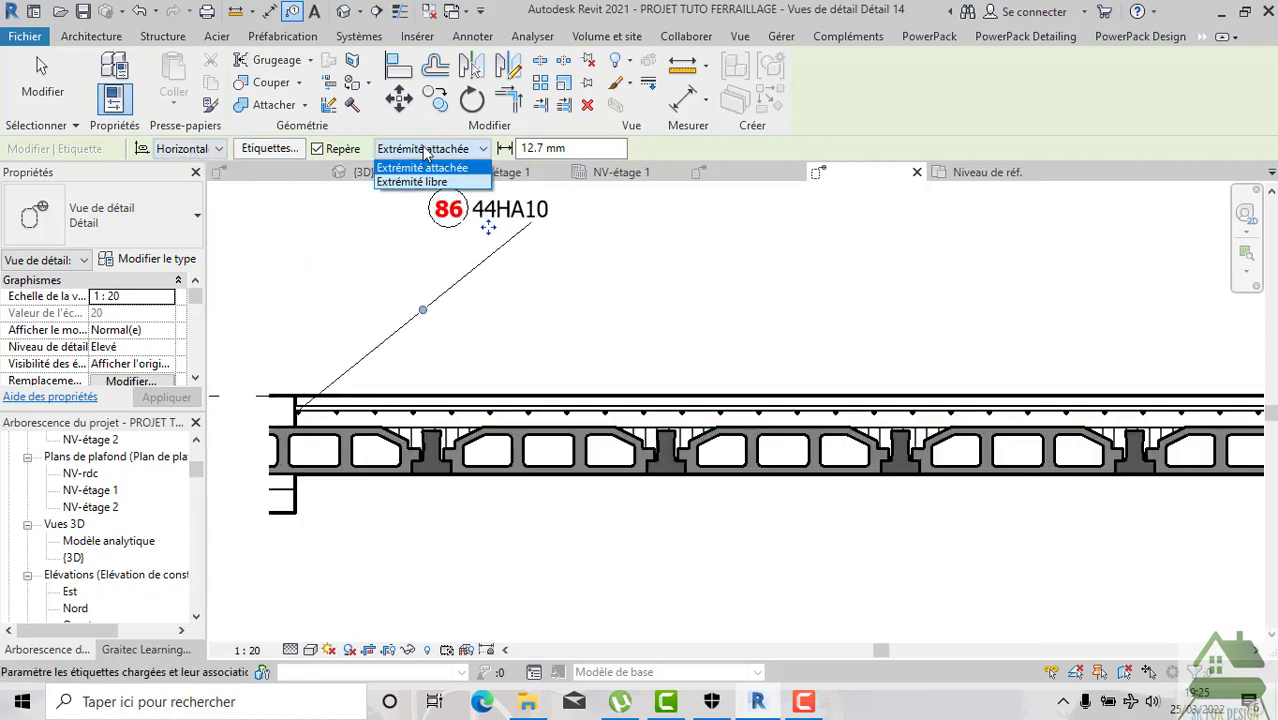
{"action": "left_click", "coordinate": [410, 177]}
{"action": "left_click", "coordinate": [300, 413]}
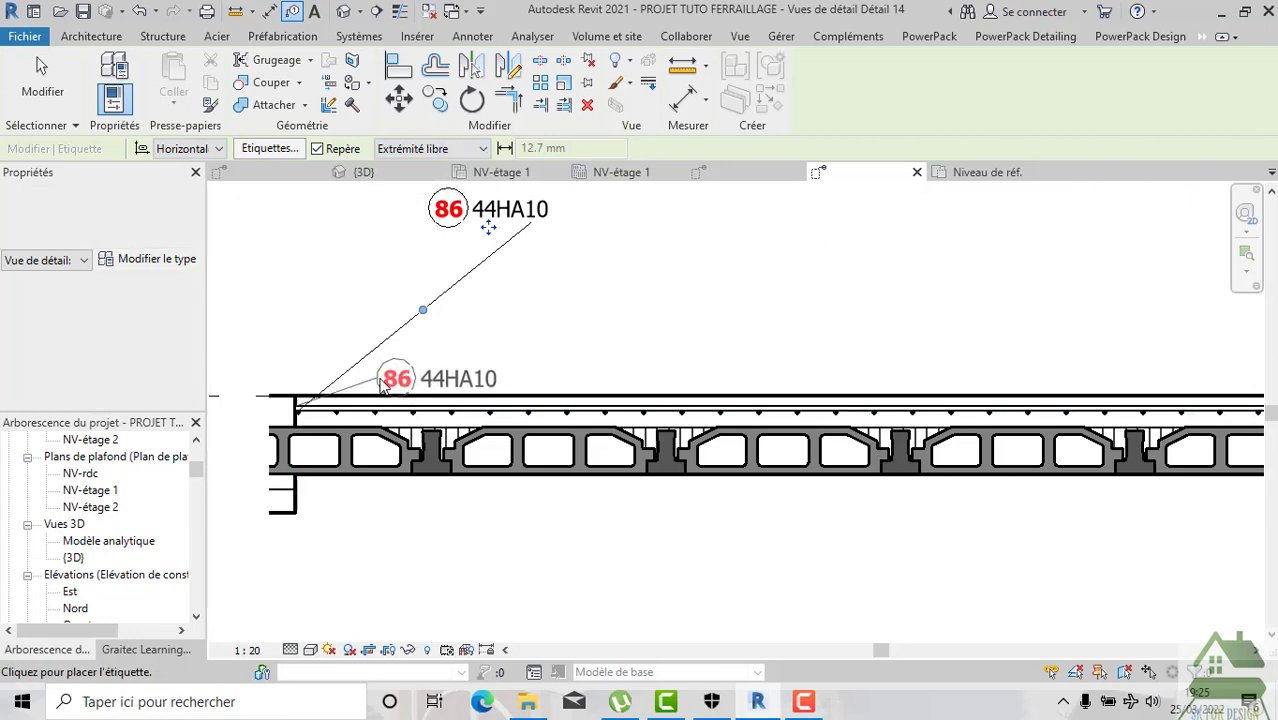
{"action": "key", "text": "Escape"}
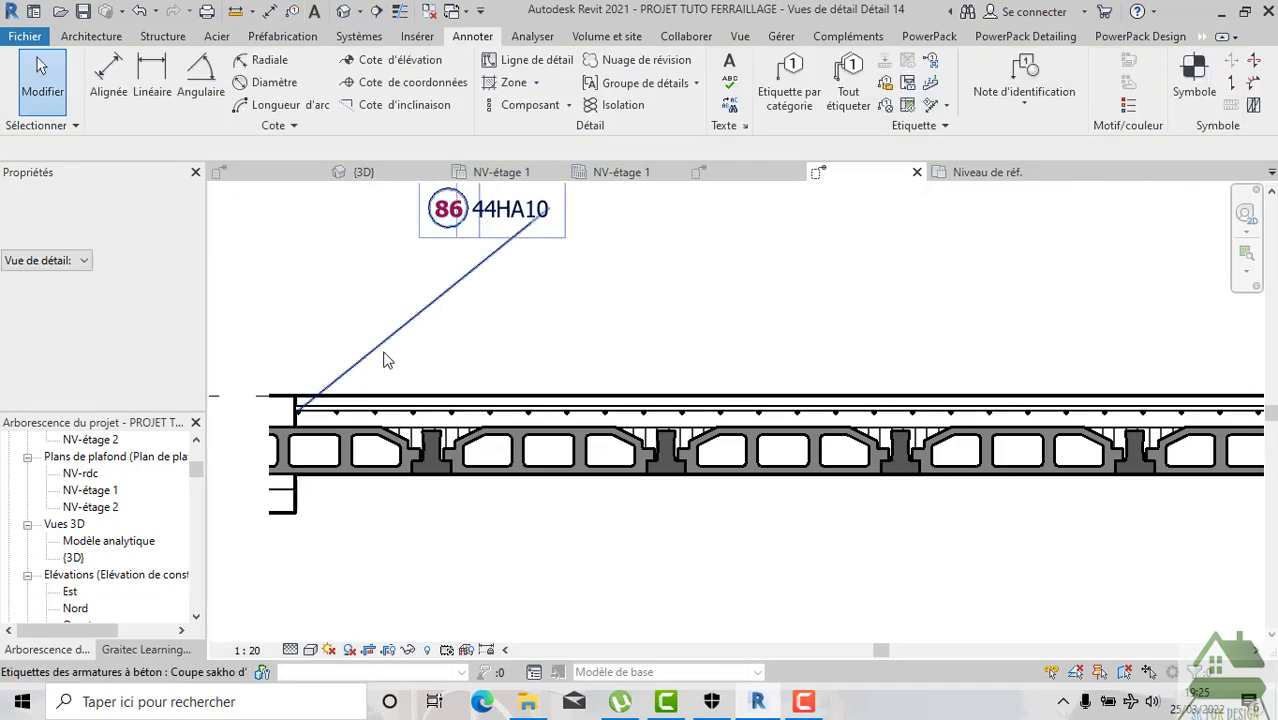
Give the 44HA10 tag a free-end leader and reposition it above its bars.
{"action": "left_click", "coordinate": [385, 345]}
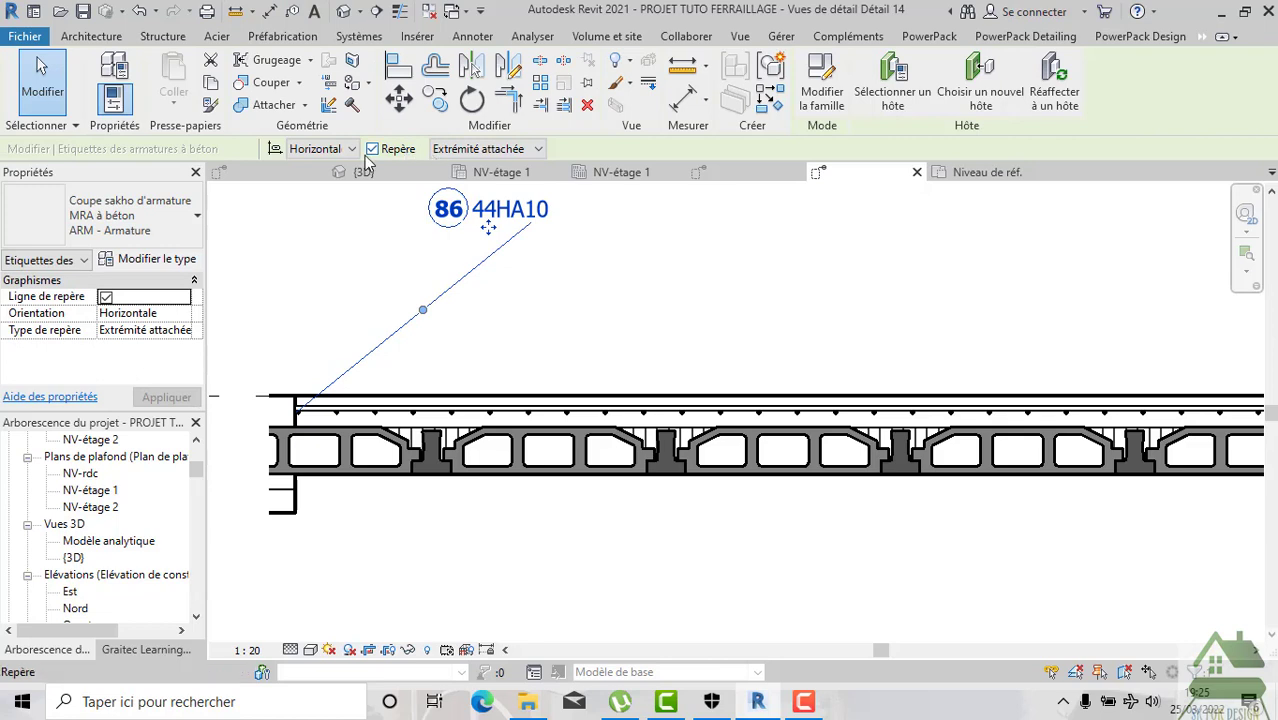
{"action": "left_click", "coordinate": [475, 148]}
{"action": "left_click", "coordinate": [460, 177]}
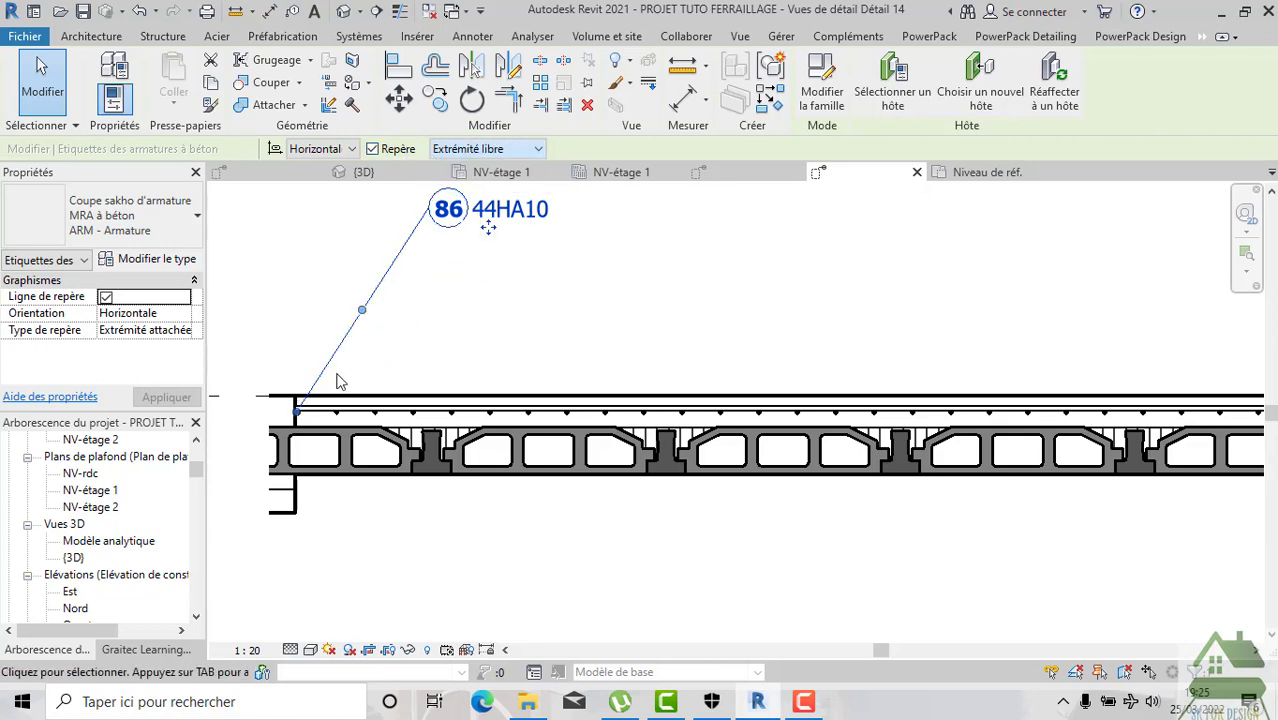
{"action": "left_click_drag", "start_coordinate": [300, 418], "coordinate": [608, 413]}
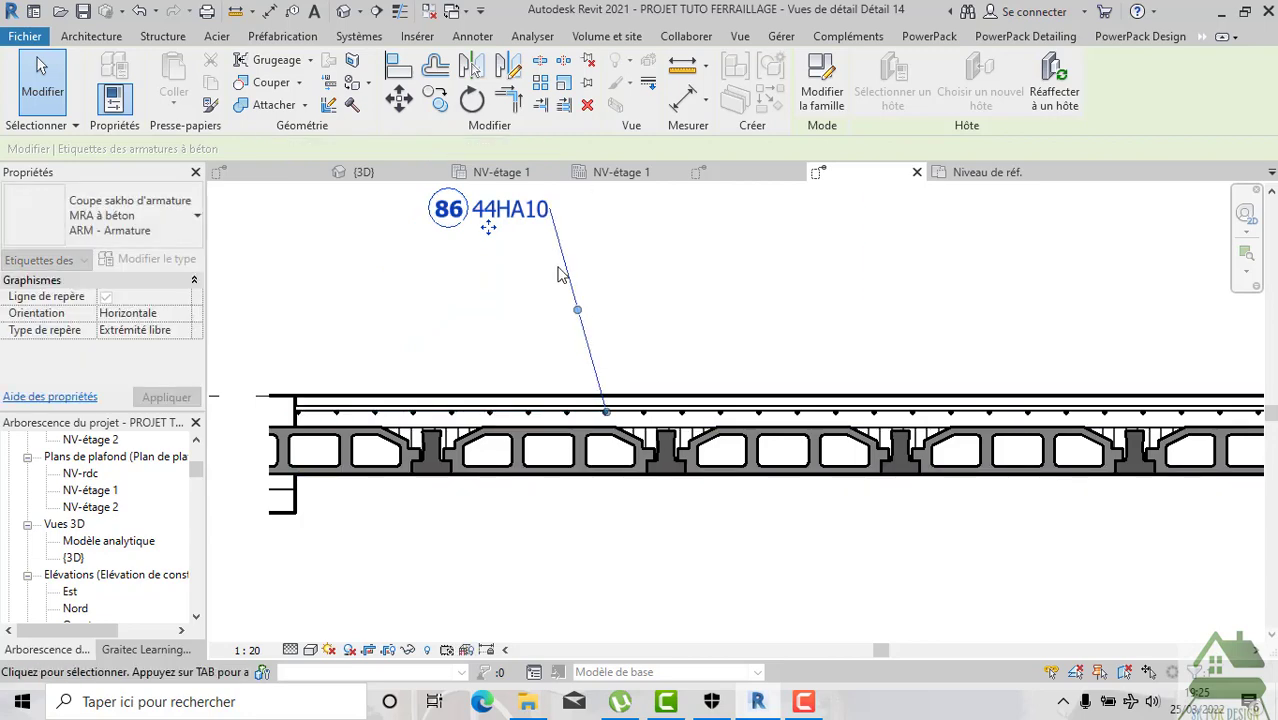
{"action": "mouse_move", "coordinate": [488, 227]}
{"action": "left_mouse_down"}
{"action": "mouse_move", "coordinate": [606, 315]}
{"action": "mouse_move", "coordinate": [600, 352]}
{"action": "left_mouse_up"}
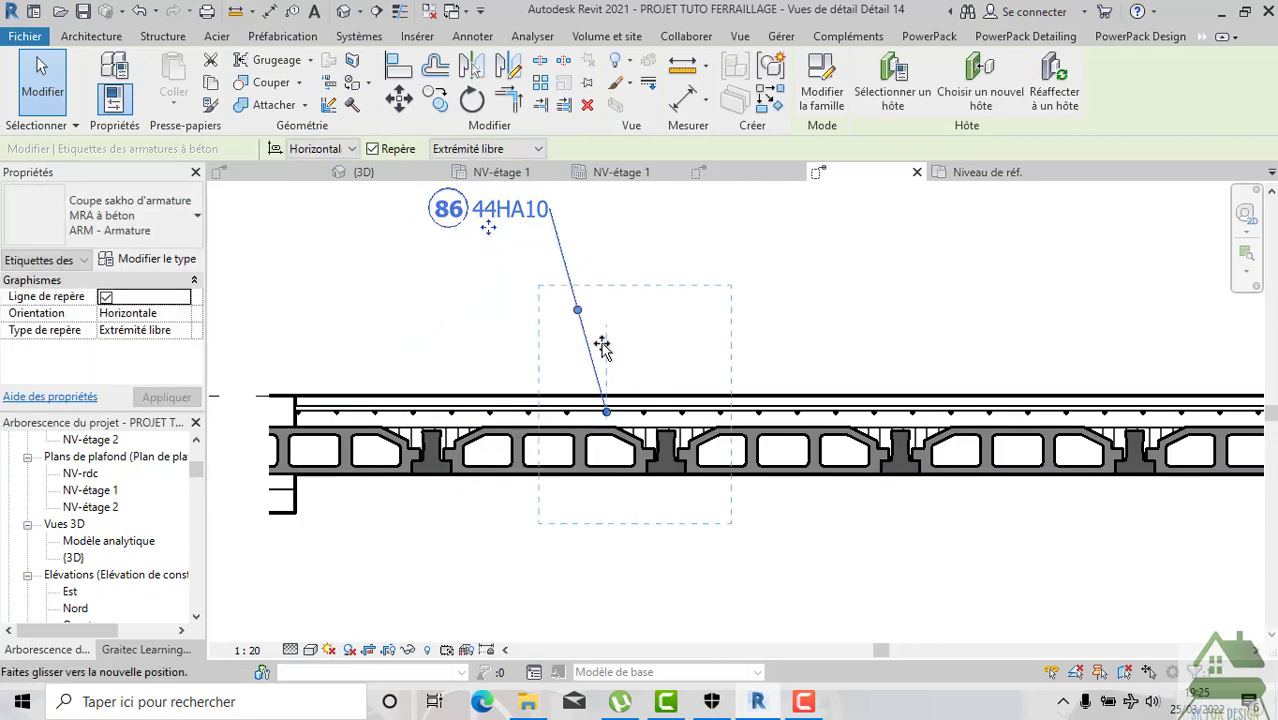
{"action": "left_click", "coordinate": [764, 357]}
Add a 43HA12 tag to the top bars beside the 44HA10 tag.
{"action": "left_click", "coordinate": [790, 80]}
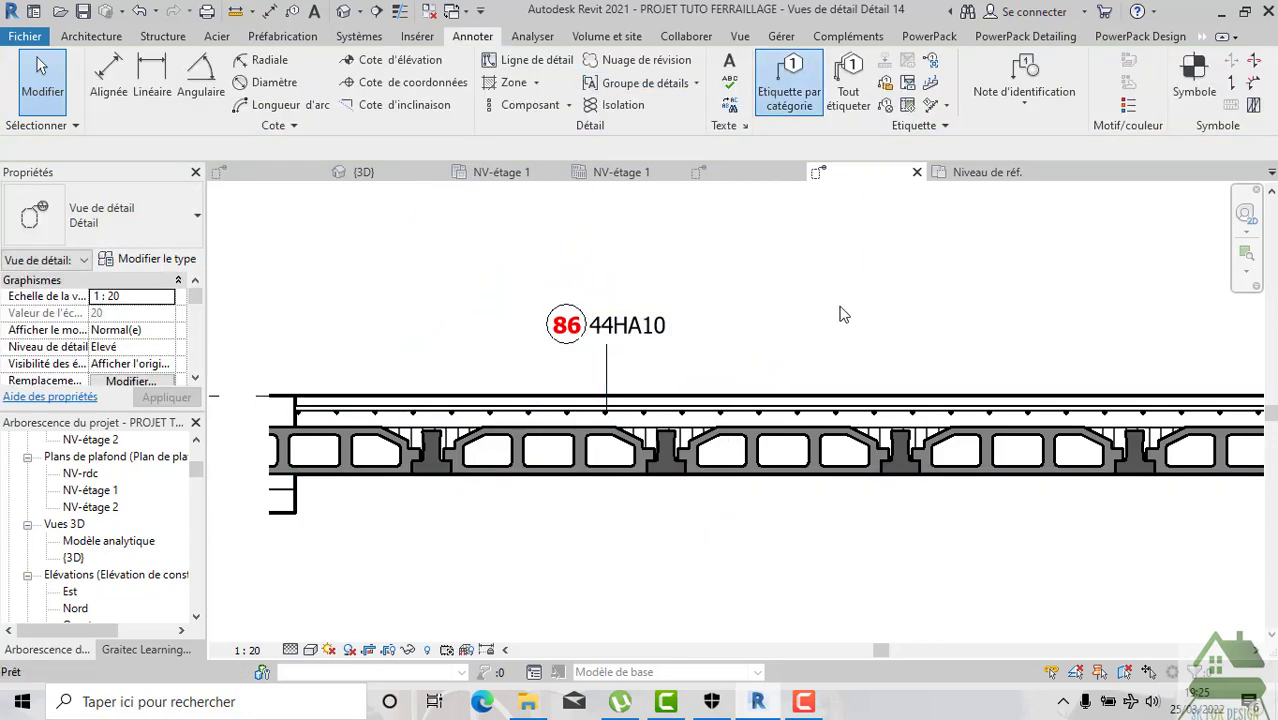
{"action": "scroll", "coordinate": [860, 410], "scroll_direction": "up", "scroll_amount": 1}
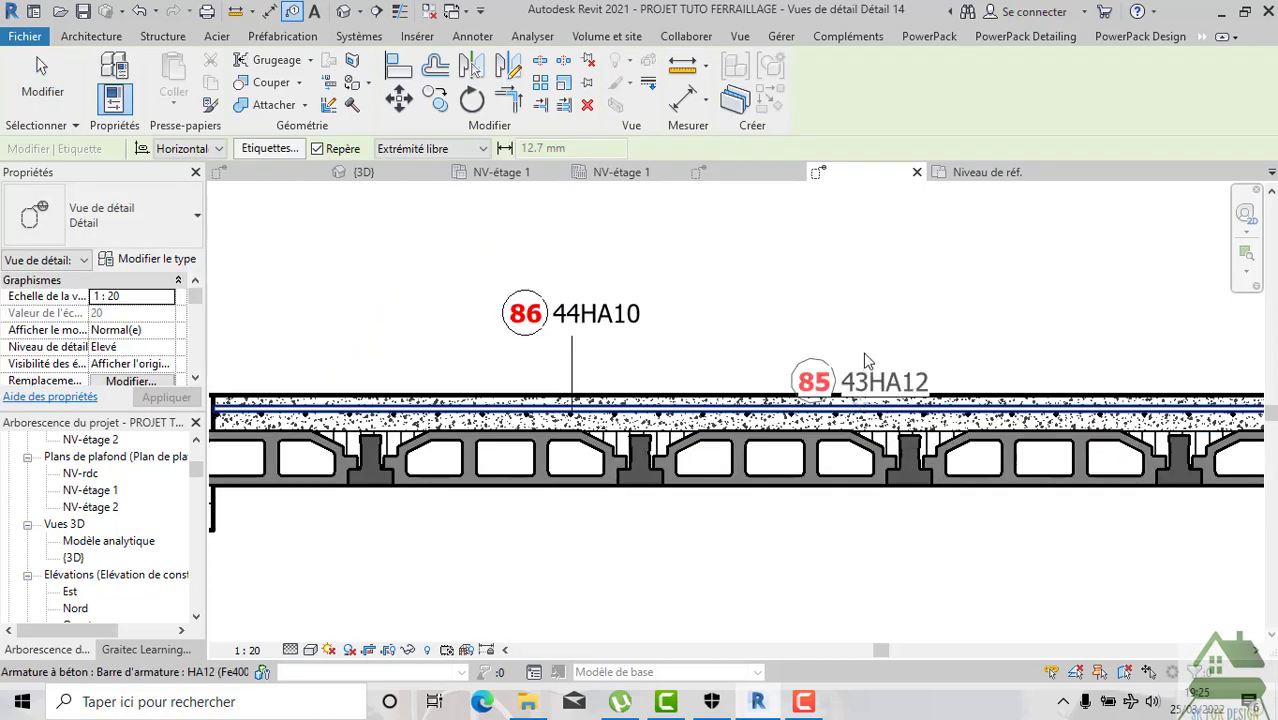
{"action": "left_click", "coordinate": [860, 408]}
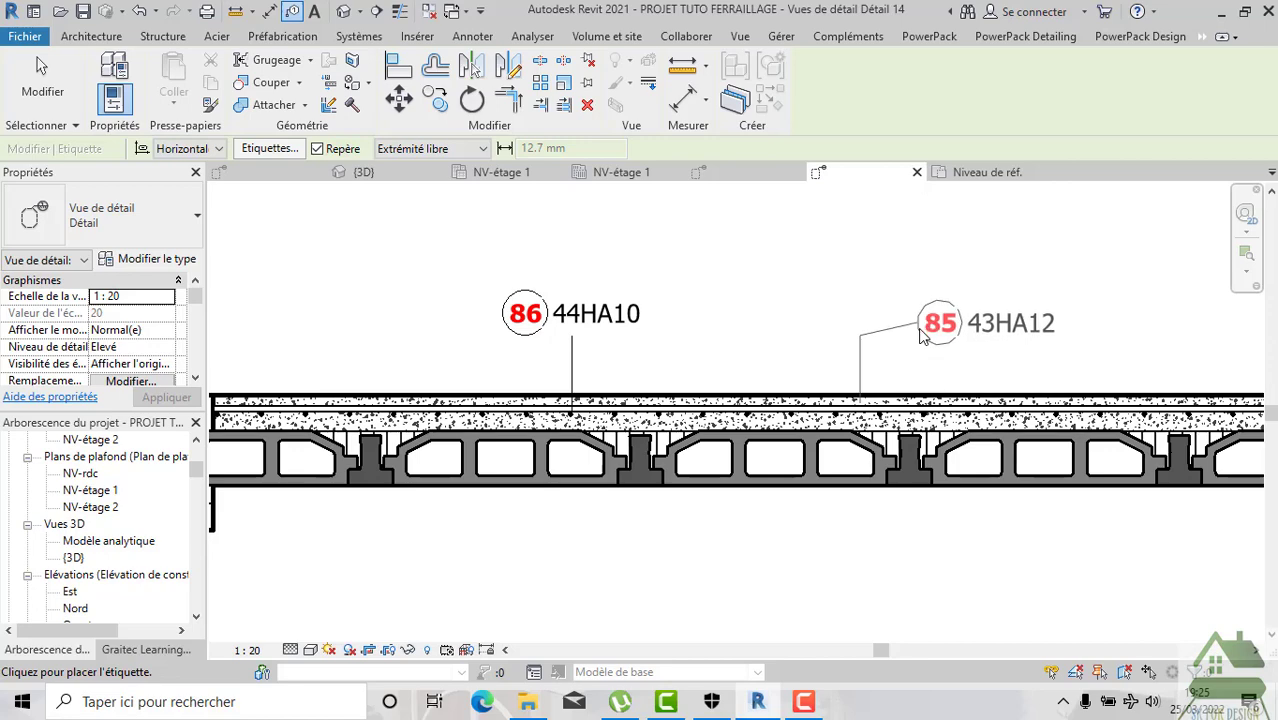
{"action": "left_click", "coordinate": [930, 341]}
{"action": "scroll", "coordinate": [850, 288], "scroll_direction": "down", "scroll_amount": 2}
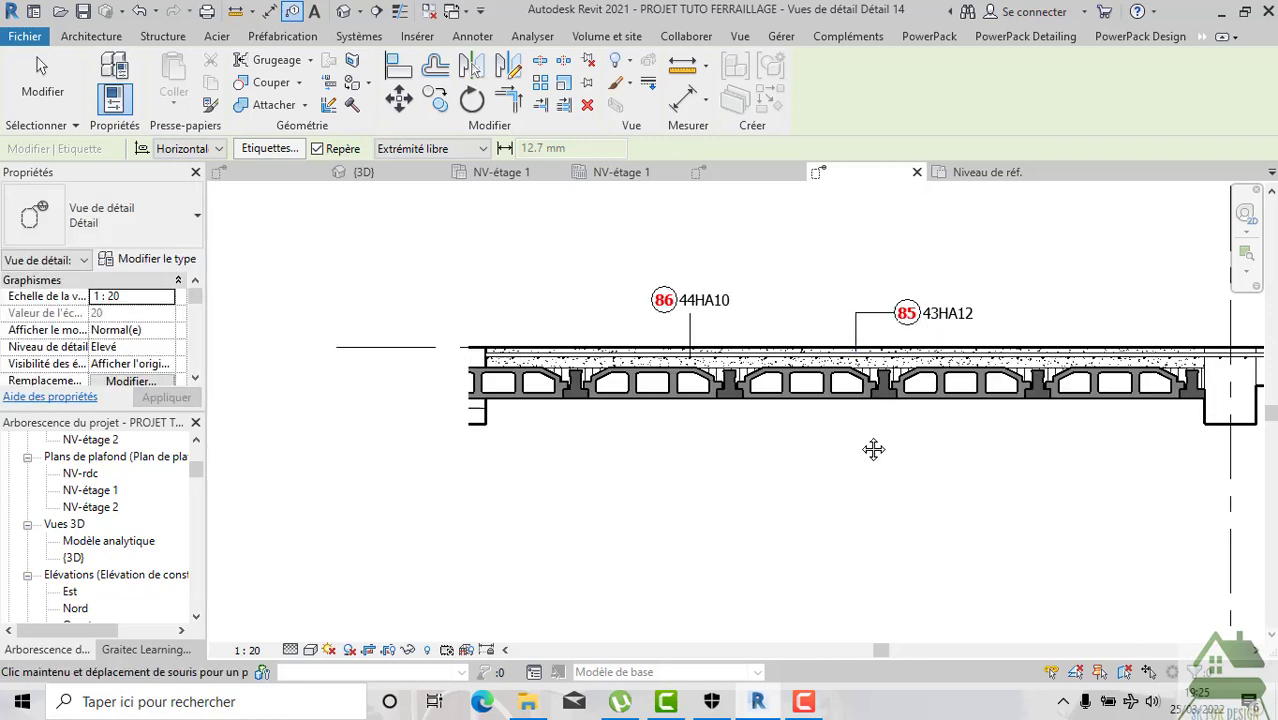
{"action": "mouse_move", "coordinate": [873, 448]}
{"action": "middle_mouse_down"}
{"action": "mouse_move", "coordinate": [675, 405]}
{"action": "mouse_move", "coordinate": [842, 322]}
{"action": "middle_mouse_up"}
{"action": "scroll", "coordinate": [613, 420], "scroll_direction": "down", "scroll_amount": 2}
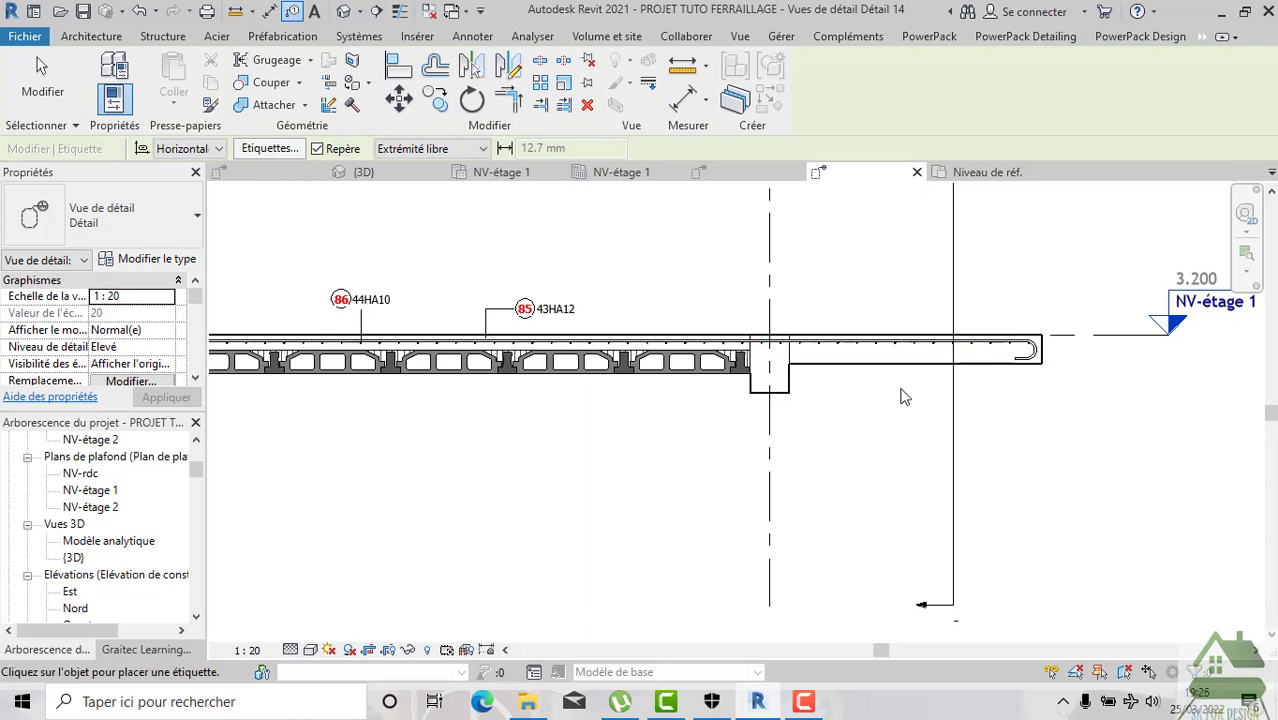
{"action": "left_click", "coordinate": [487, 40]}
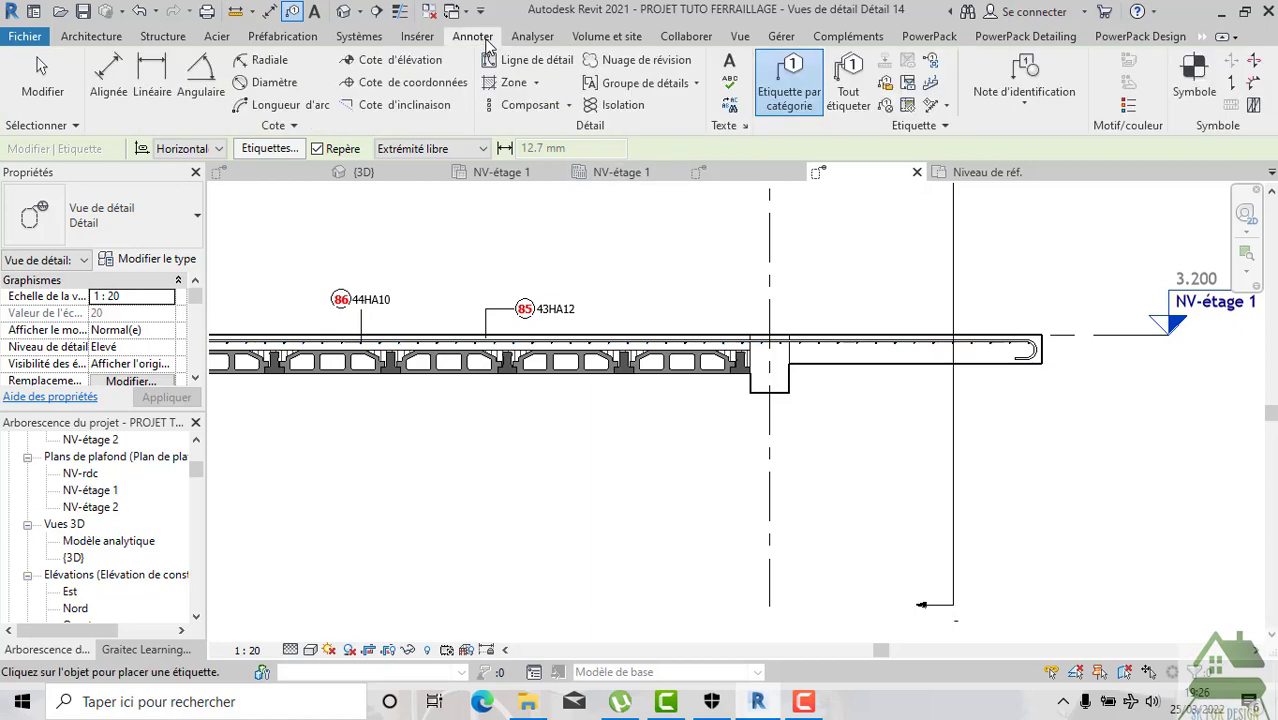
Place spot elevations of 3.200 on the slab top and 3.000 on its underside.
{"action": "left_click", "coordinate": [425, 68]}
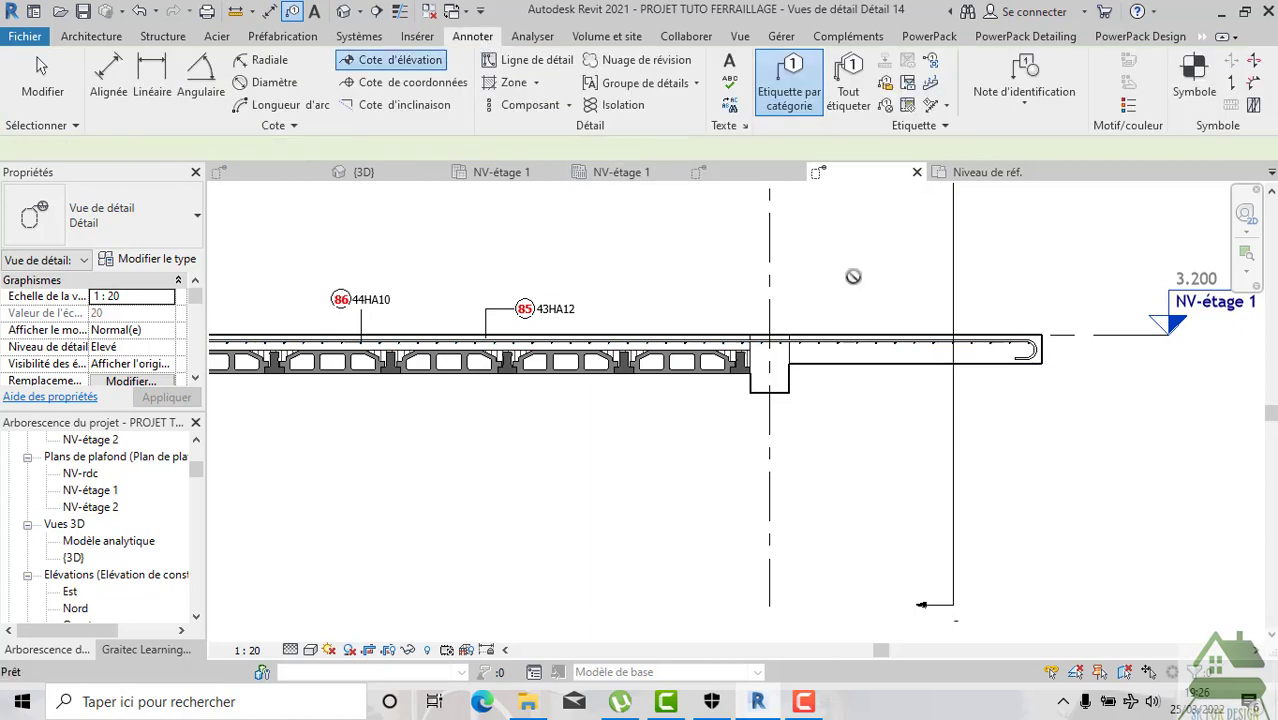
{"action": "left_click", "coordinate": [868, 332]}
{"action": "left_click", "coordinate": [907, 298]}
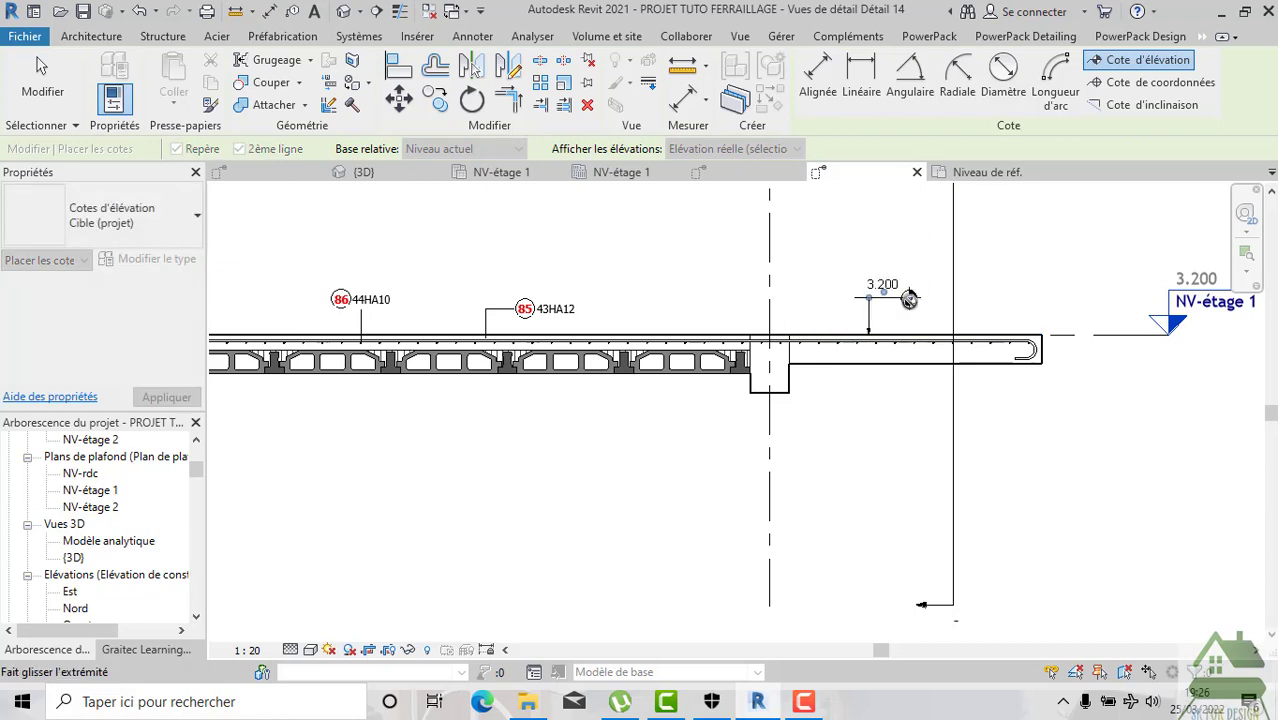
{"action": "scroll", "coordinate": [909, 403], "scroll_direction": "down", "scroll_amount": 1}
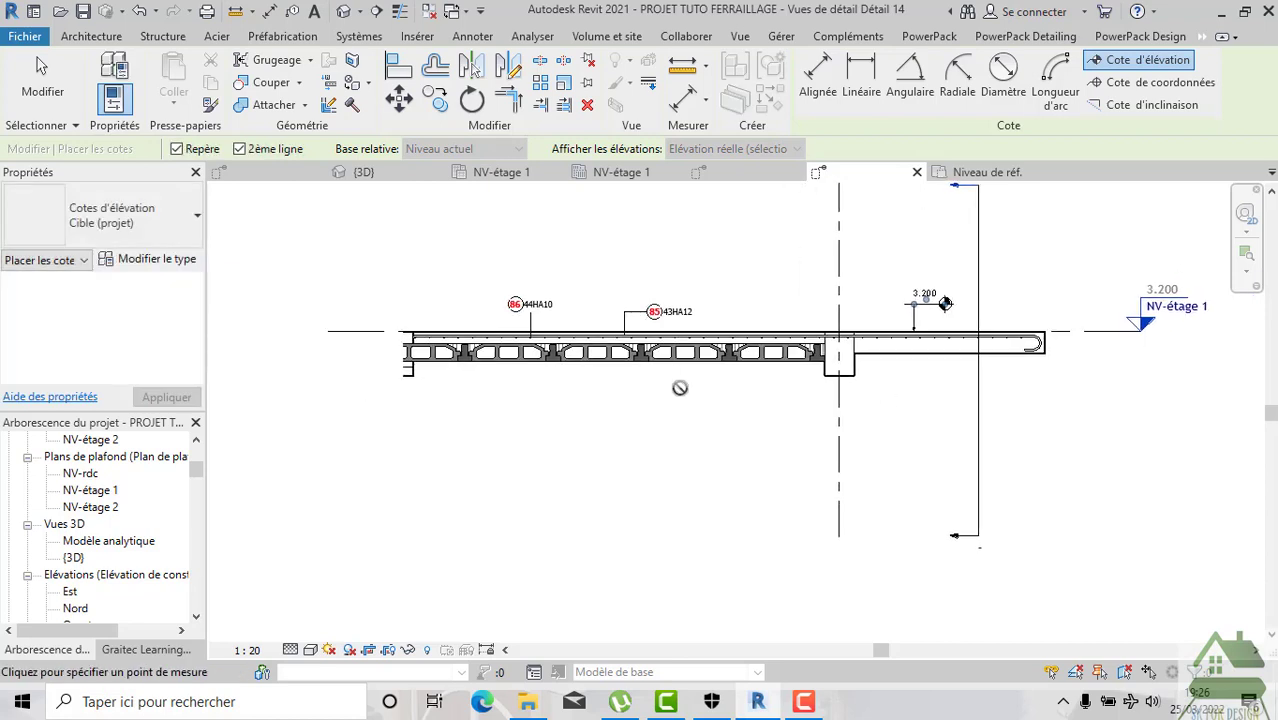
{"action": "scroll", "coordinate": [705, 390], "scroll_direction": "up", "scroll_amount": 1}
{"action": "scroll", "coordinate": [668, 348], "scroll_direction": "up", "scroll_amount": 2}
{"action": "left_click", "coordinate": [666, 344]}
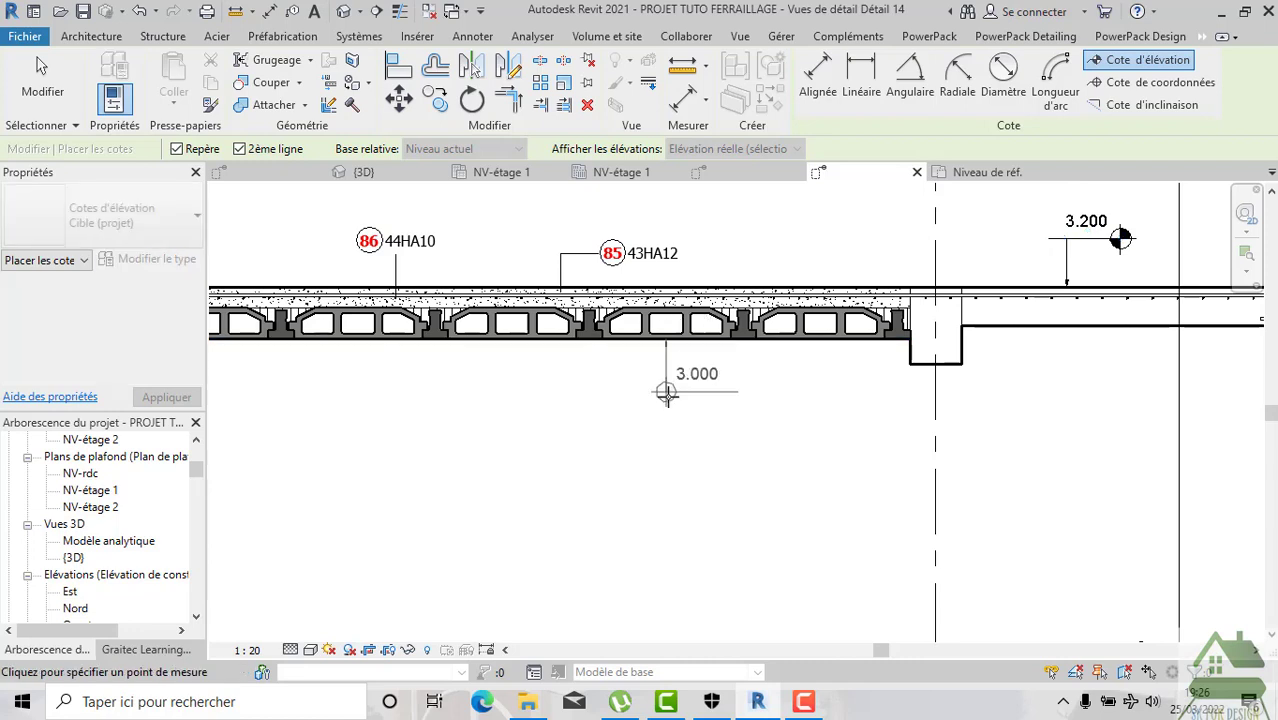
{"action": "left_click", "coordinate": [769, 404]}
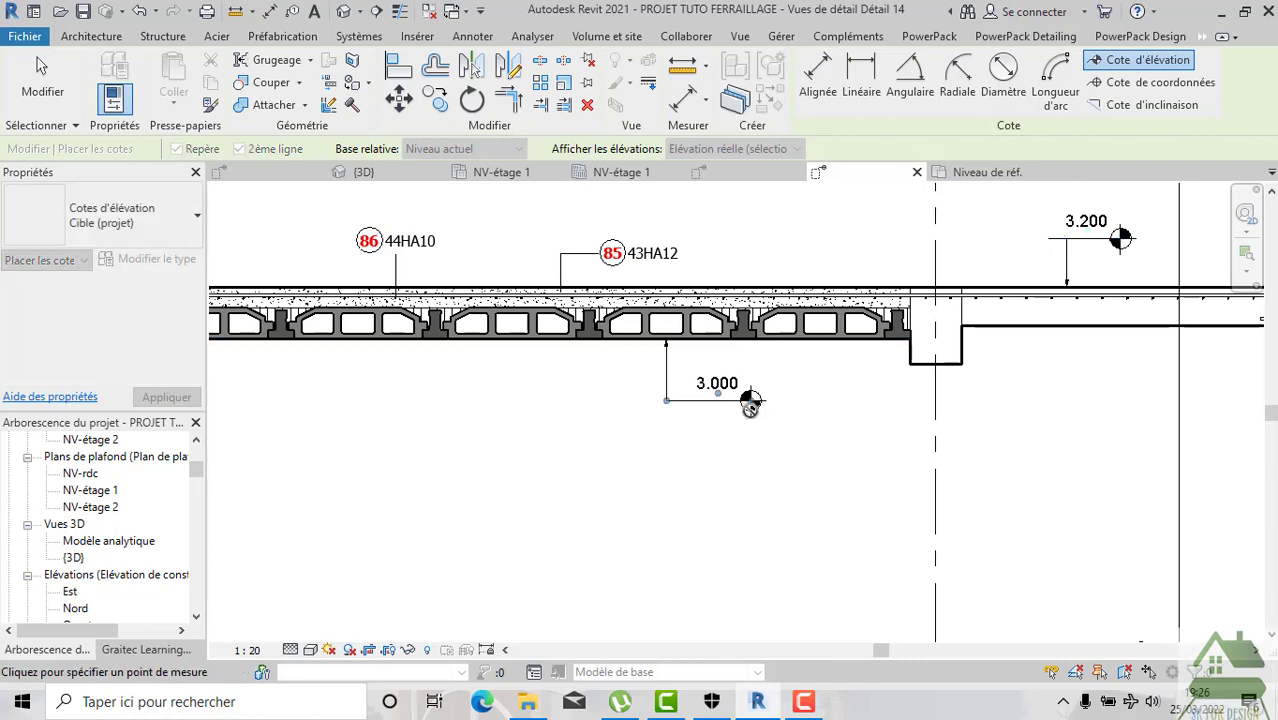
Add a 3.050 spot elevation under the solid slab end and review the annotated detail.
{"action": "middle_click_drag", "start_coordinate": [1180, 353], "coordinate": [918, 333]}
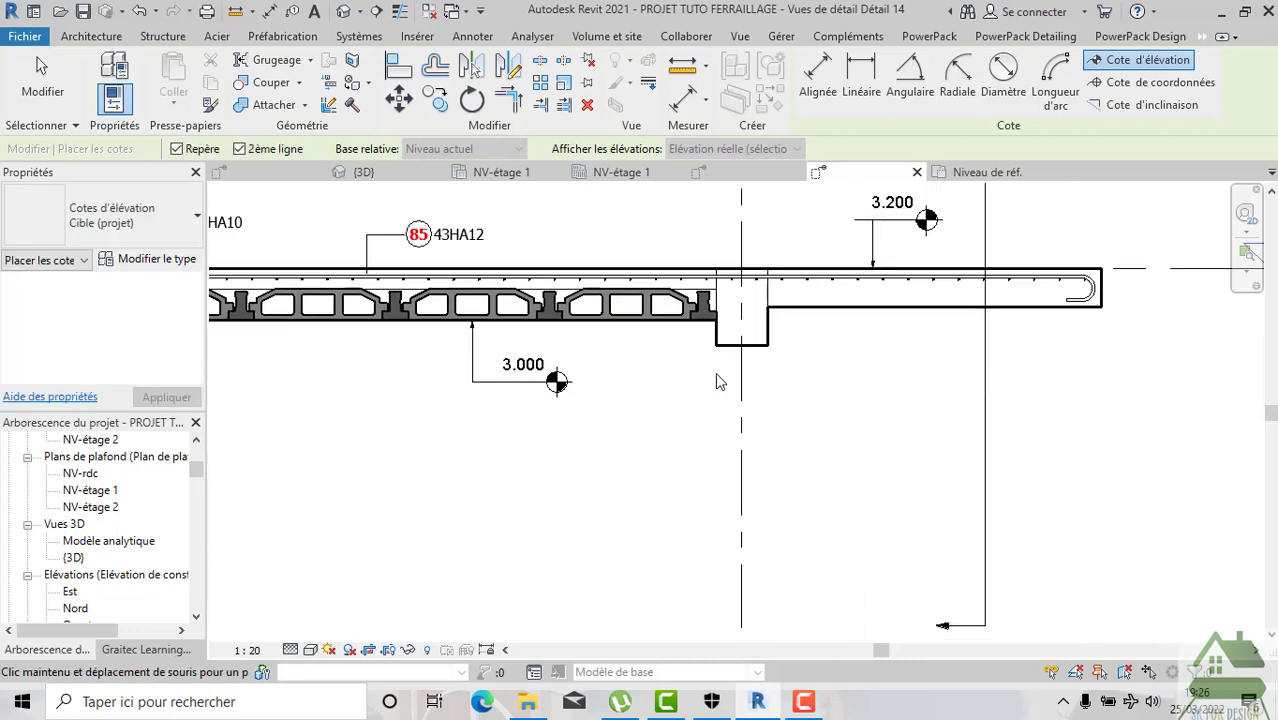
{"action": "left_click", "coordinate": [867, 307]}
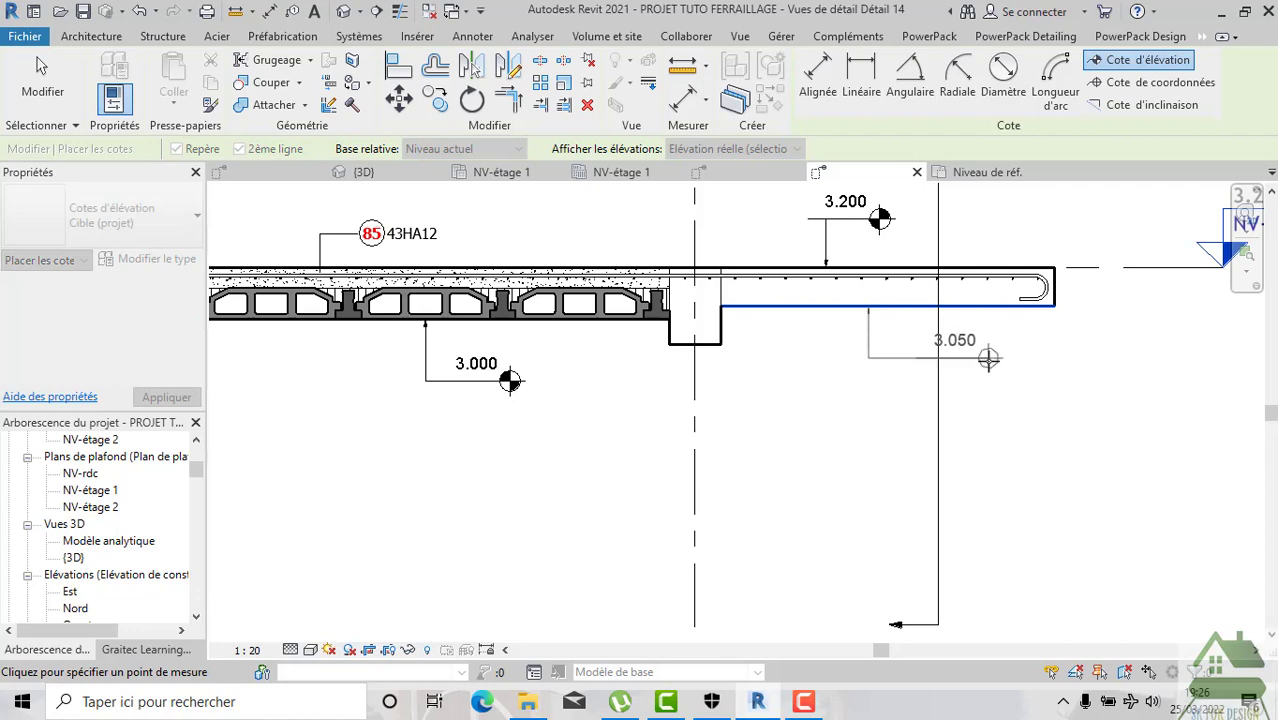
{"action": "left_click", "coordinate": [1005, 358]}
{"action": "scroll", "coordinate": [1005, 390], "scroll_direction": "down", "scroll_amount": 1}
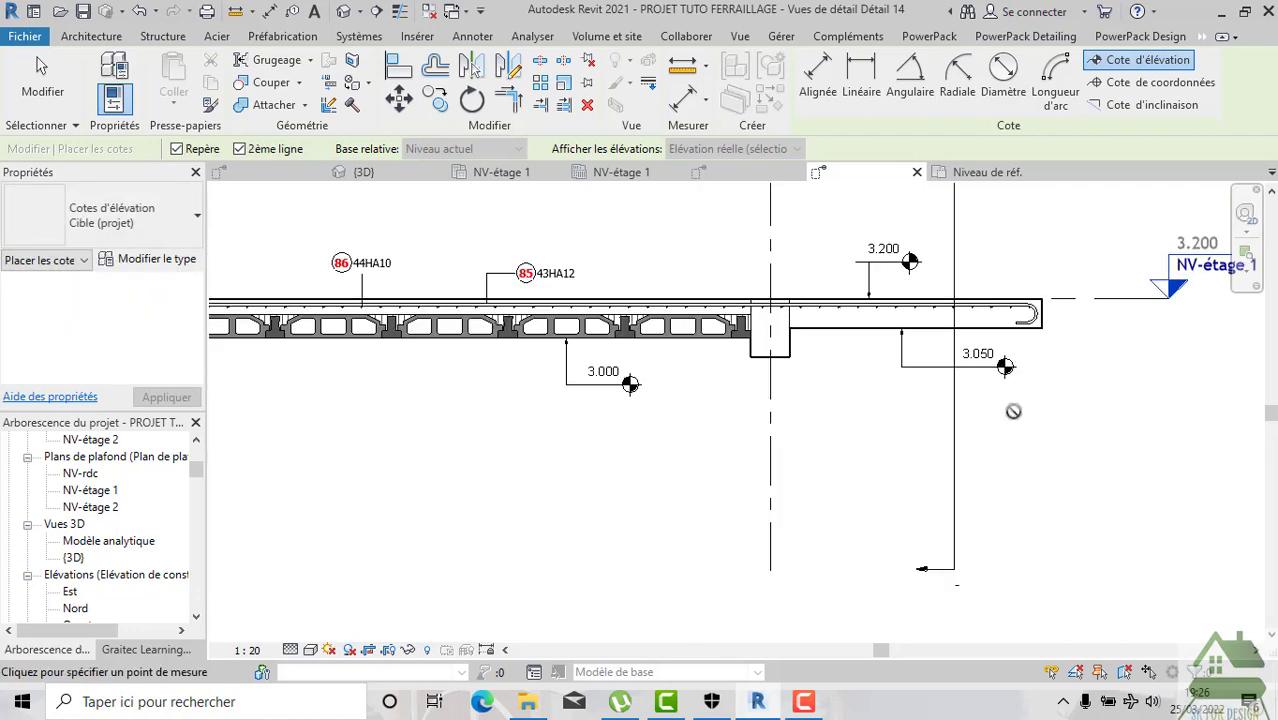
{"action": "scroll", "coordinate": [1010, 420], "scroll_direction": "down", "scroll_amount": 2}
{"action": "key", "text": "Escape"}
{"action": "key", "text": "Escape"}
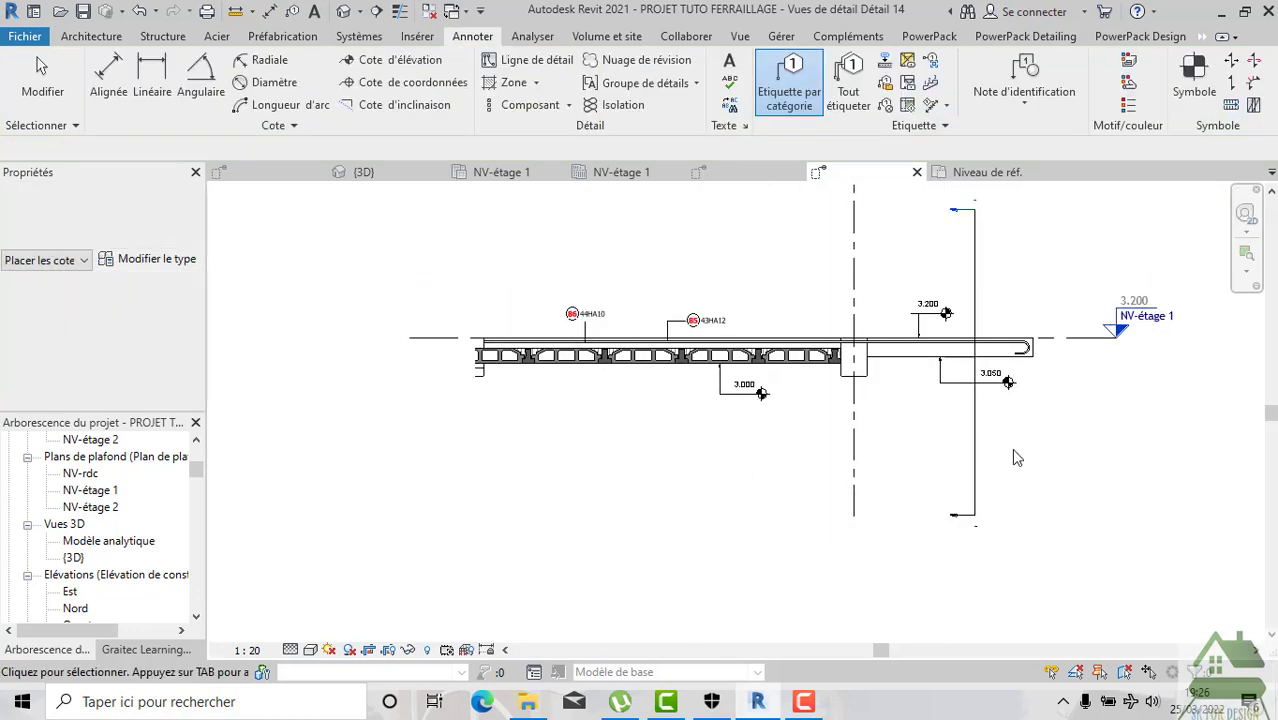
{"action": "scroll", "coordinate": [1020, 430], "scroll_direction": "up", "scroll_amount": 1}
{"action": "scroll", "coordinate": [1000, 400], "scroll_direction": "up", "scroll_amount": 1}
{"action": "middle_click_drag", "start_coordinate": [727, 457], "coordinate": [842, 477]}
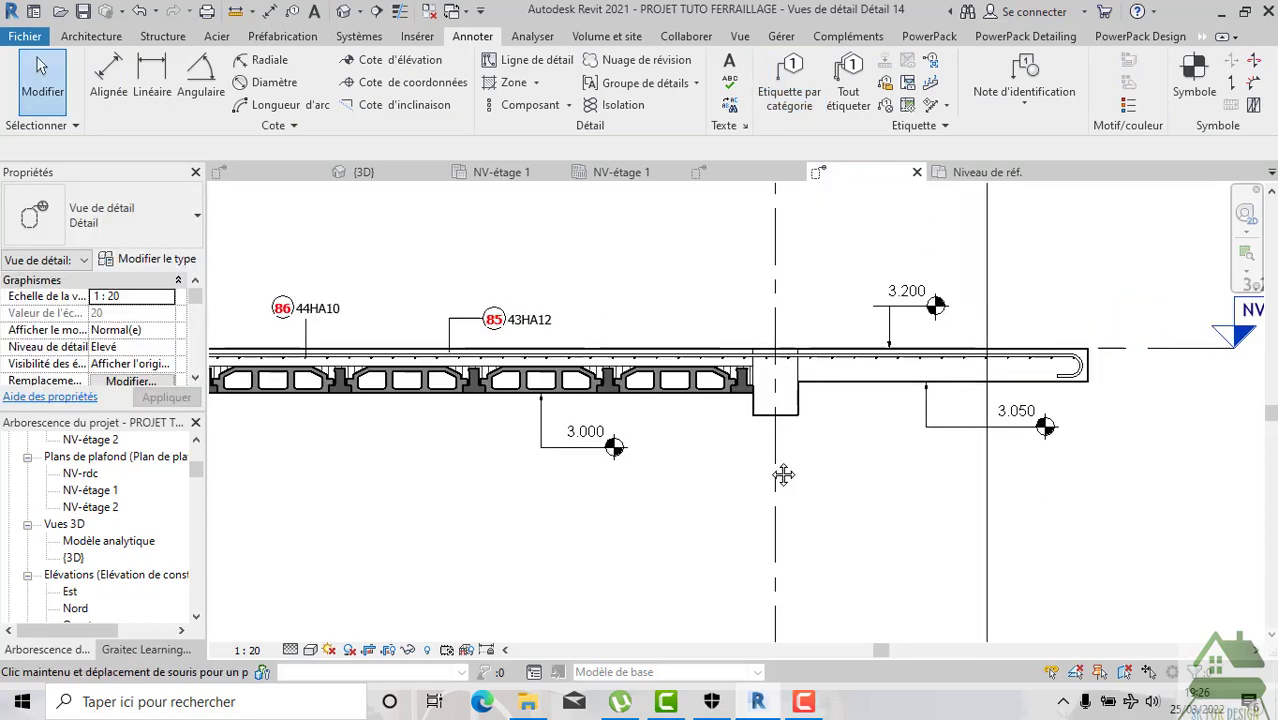
{"action": "scroll", "coordinate": [842, 470], "scroll_direction": "down", "scroll_amount": 1}
{"action": "scroll", "coordinate": [835, 445], "scroll_direction": "up", "scroll_amount": 1}
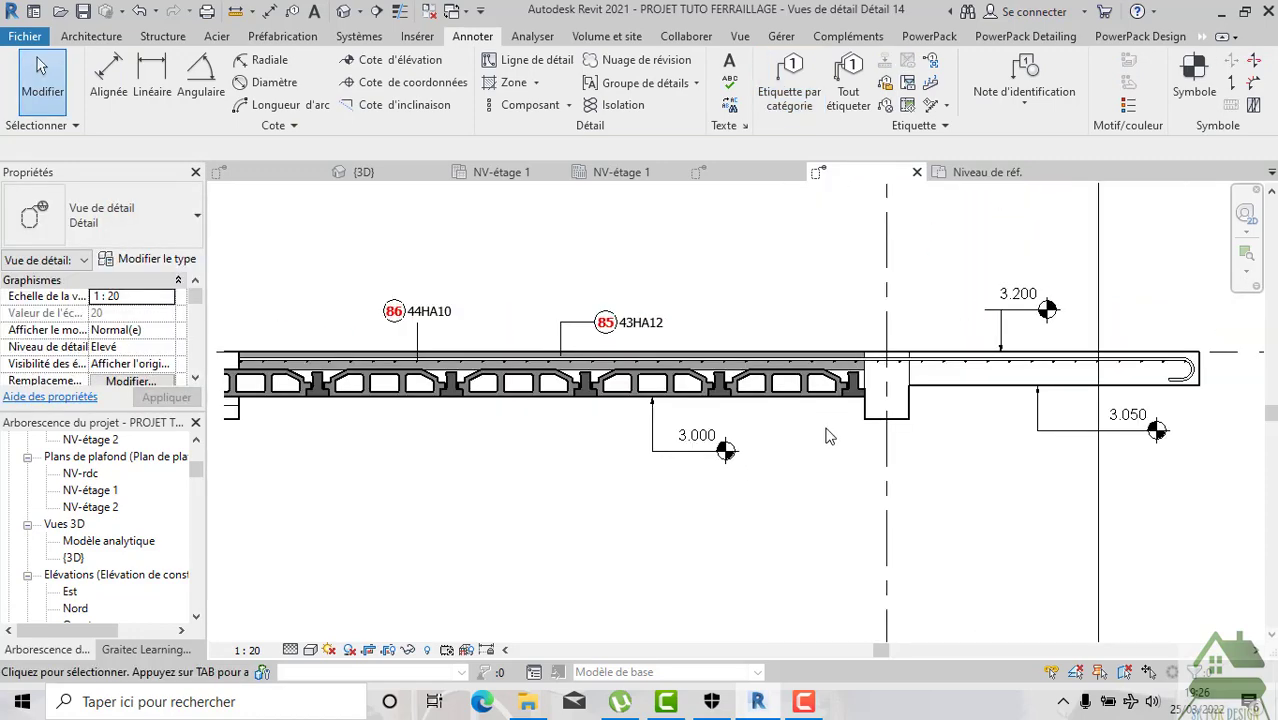
{"action": "scroll", "coordinate": [827, 436], "scroll_direction": "down", "scroll_amount": 1}
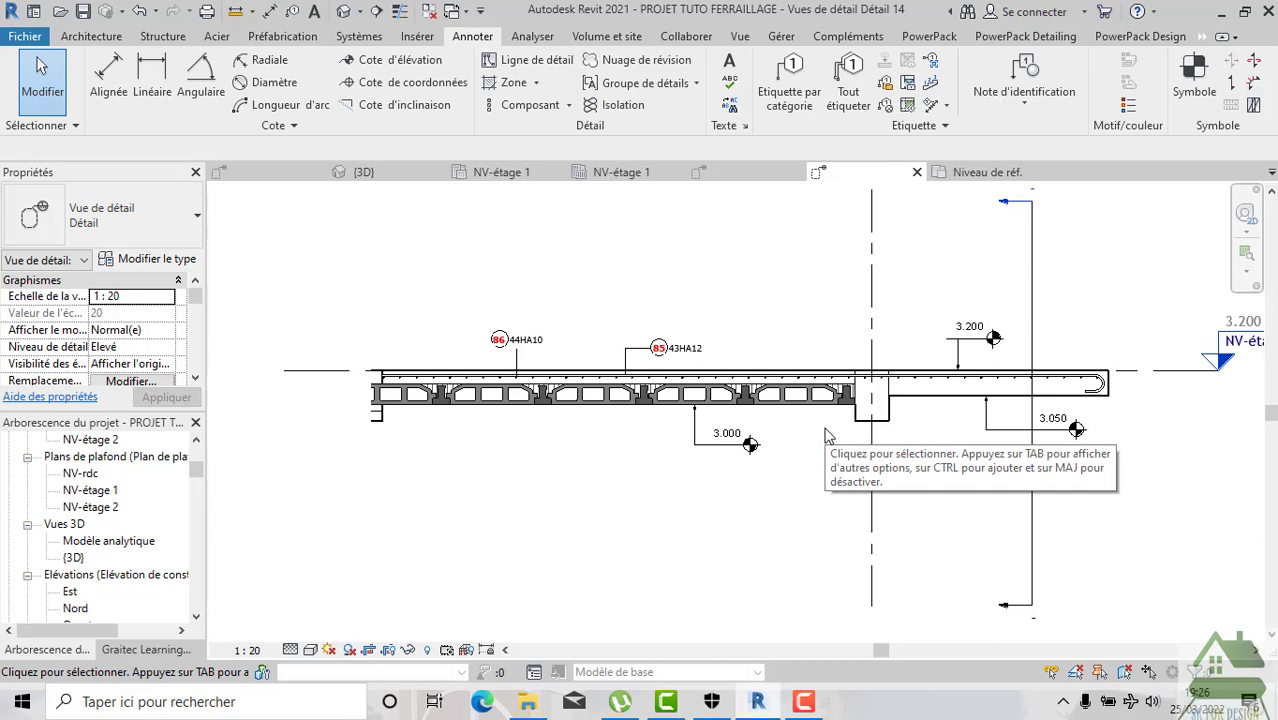
{"action": "scroll", "coordinate": [826, 436], "scroll_direction": "up", "scroll_amount": 1}
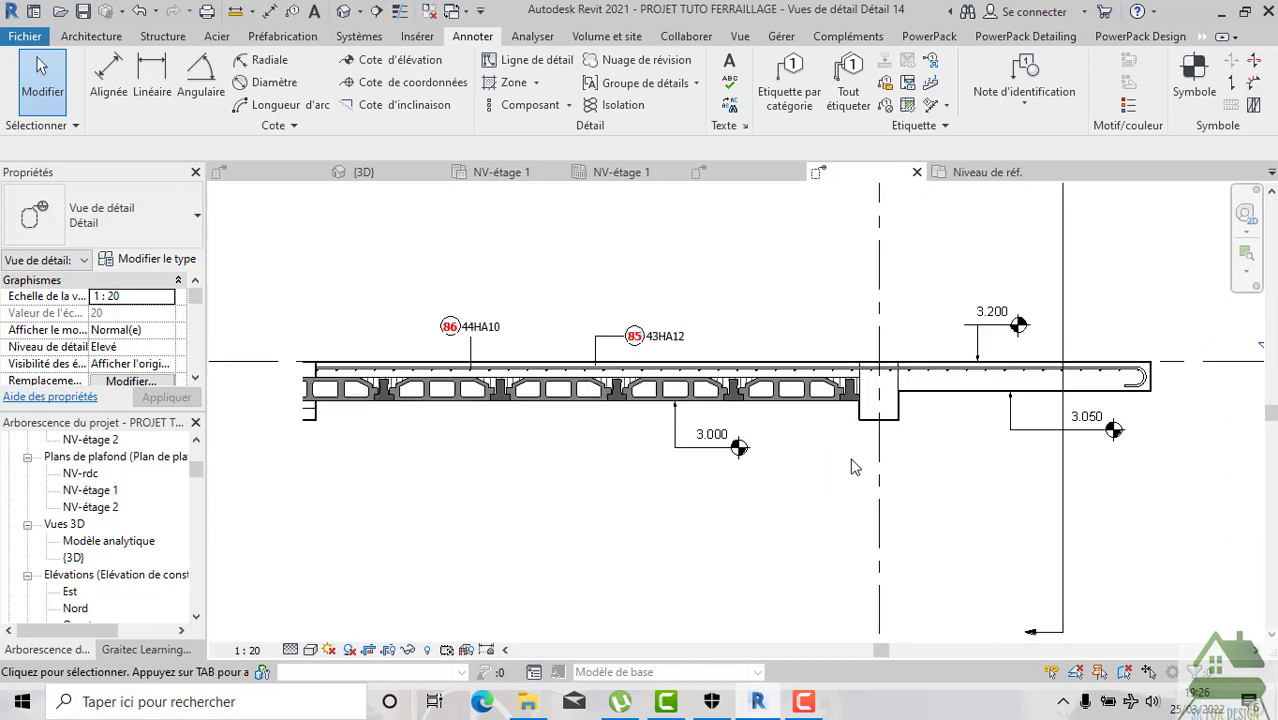